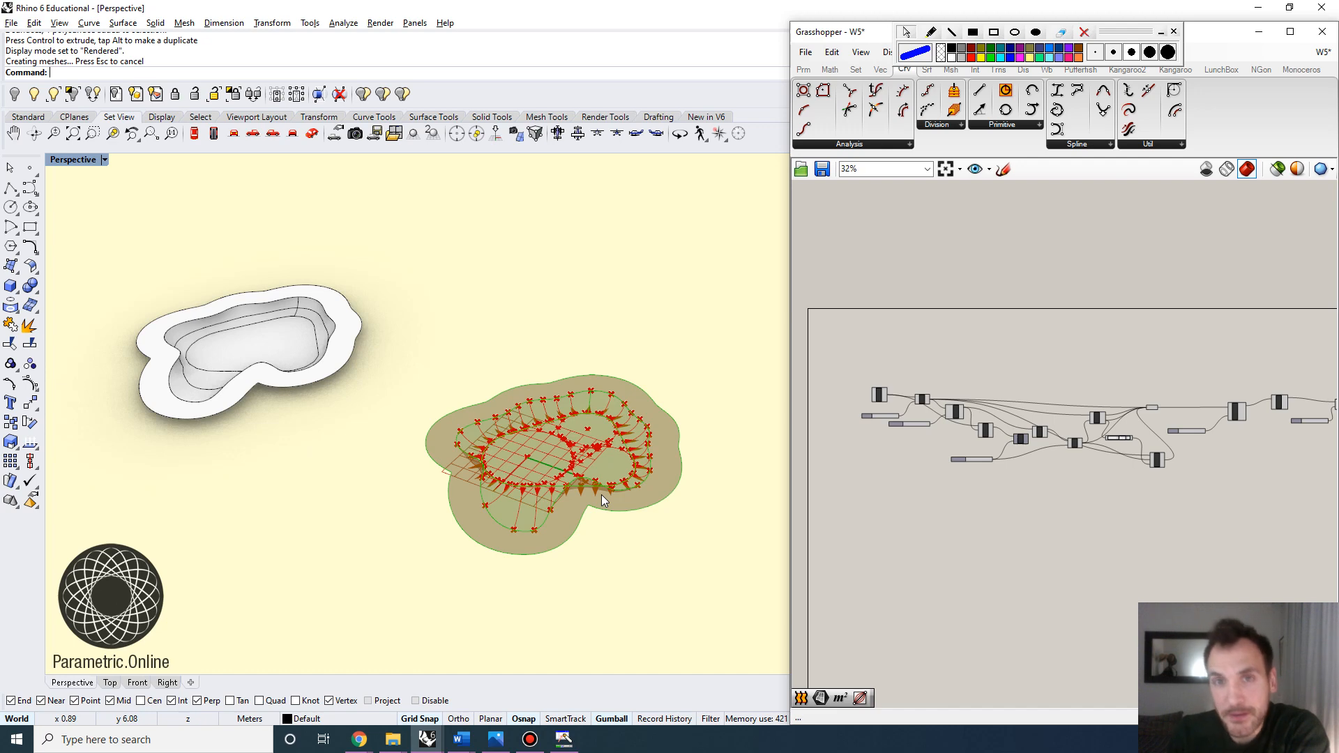
Step: Switch to Chrome, browse the skateboard park image results for reference bowl shapes, and return to Rhino
mouse_move(359, 739)
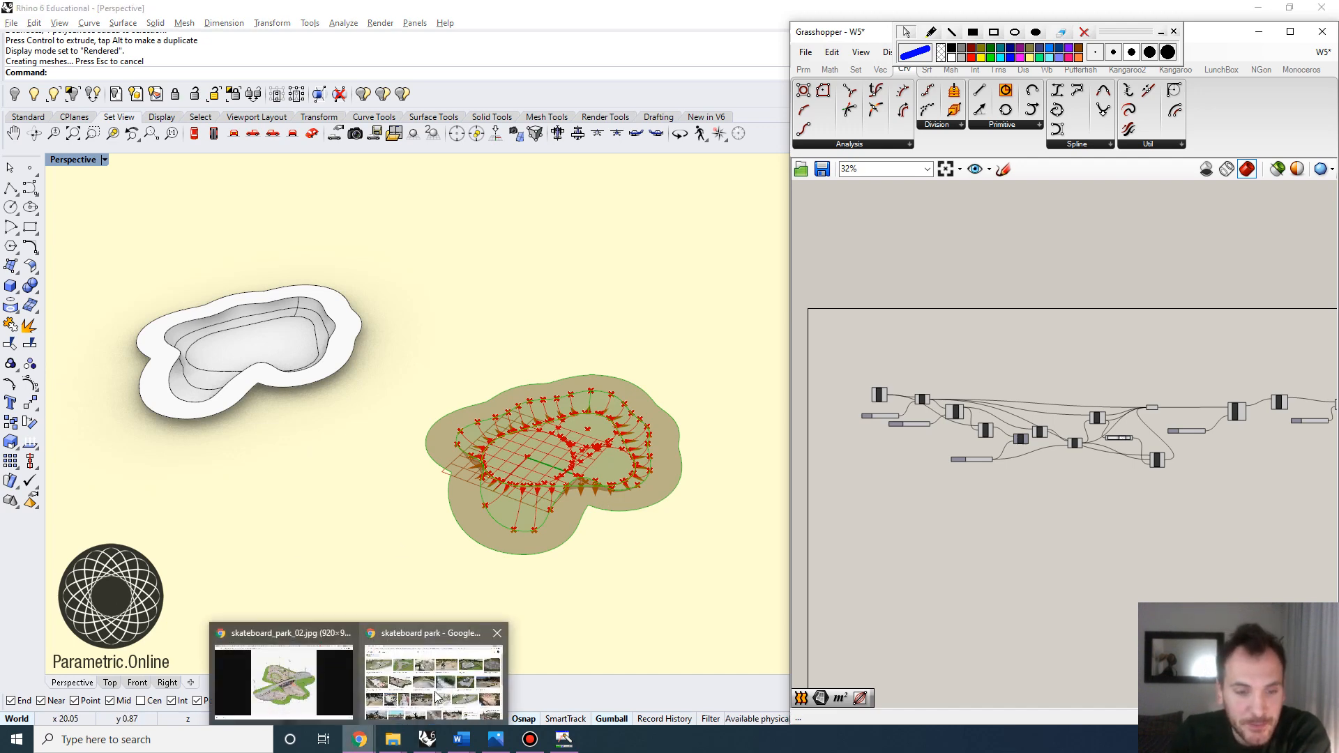
click(460, 686)
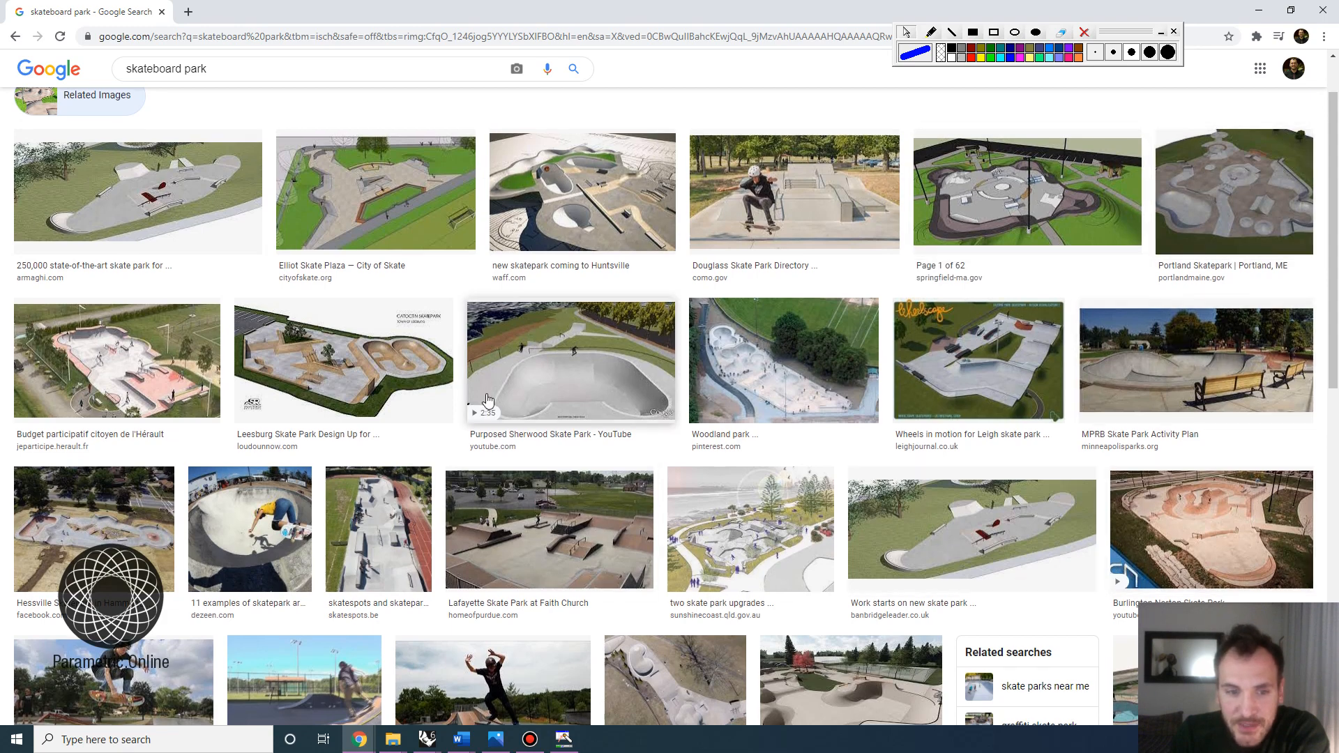
scroll(500, 396, down, 2)
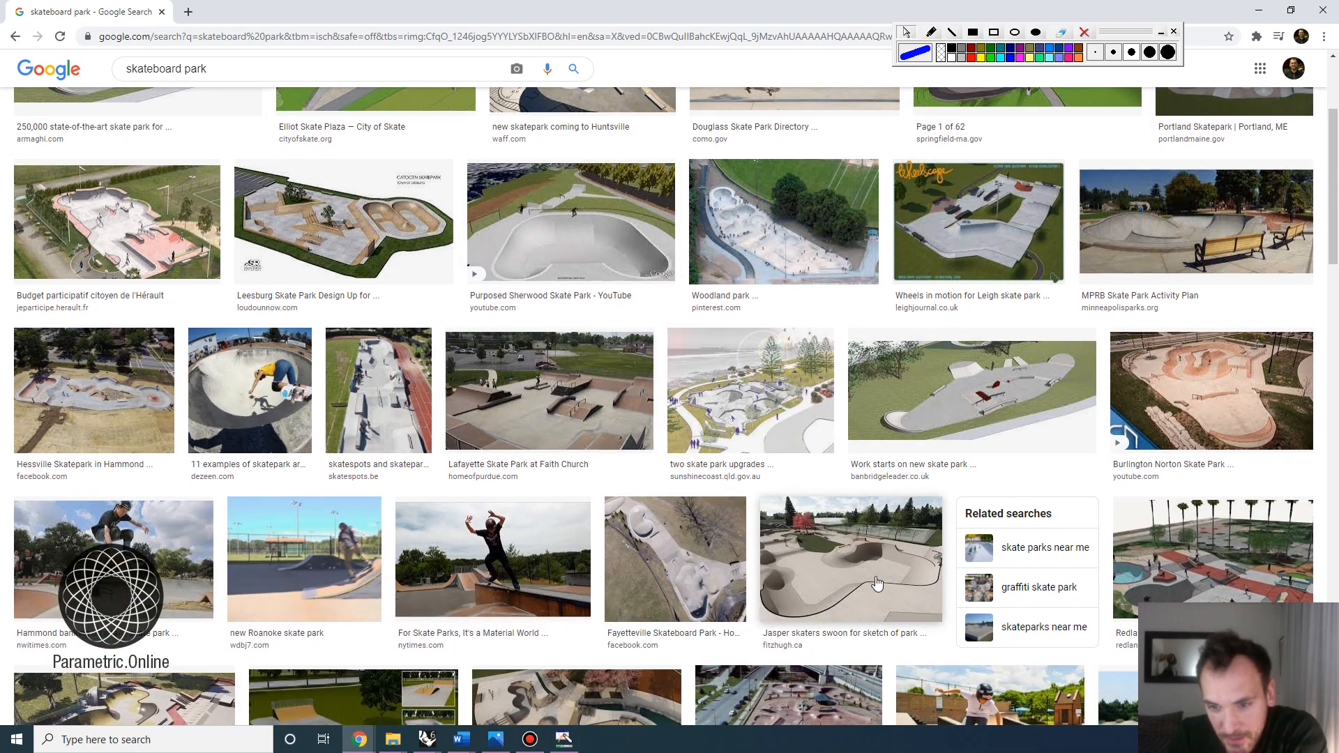
scroll(350, 345, down, 2)
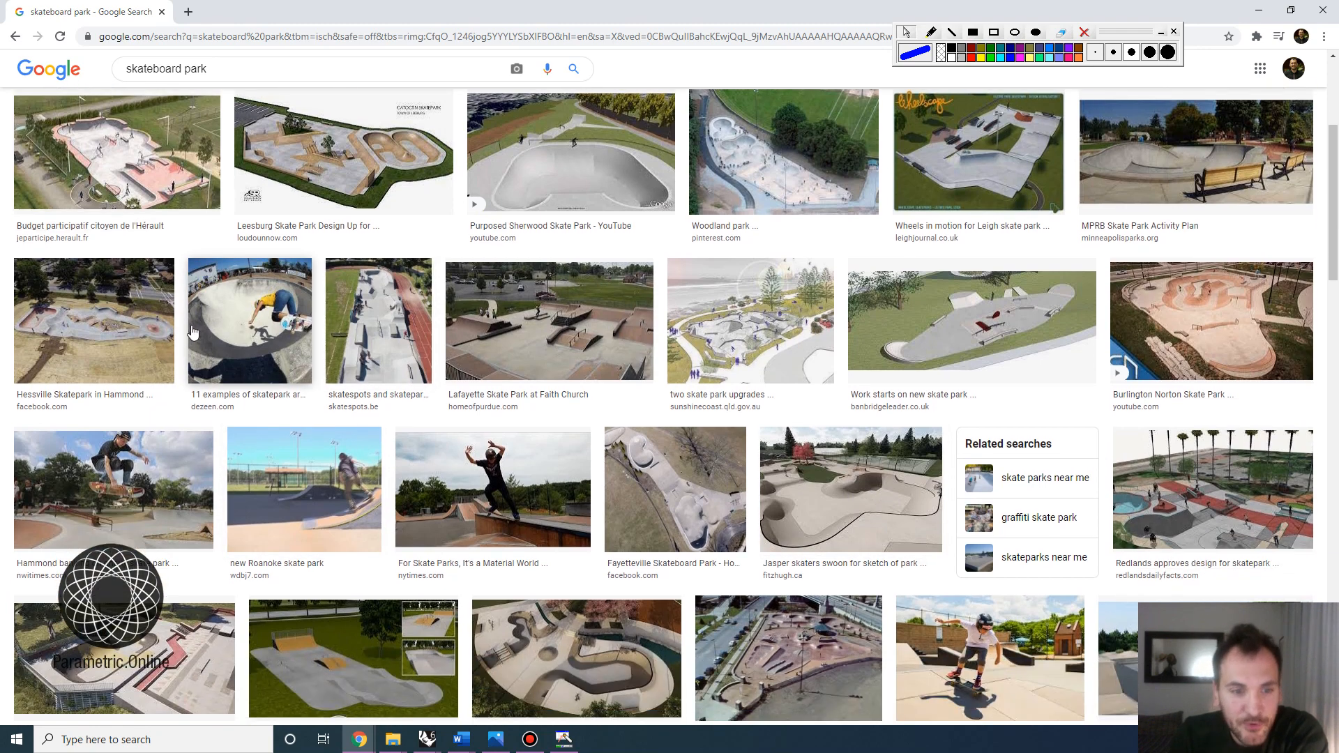
scroll(350, 345, down, 1)
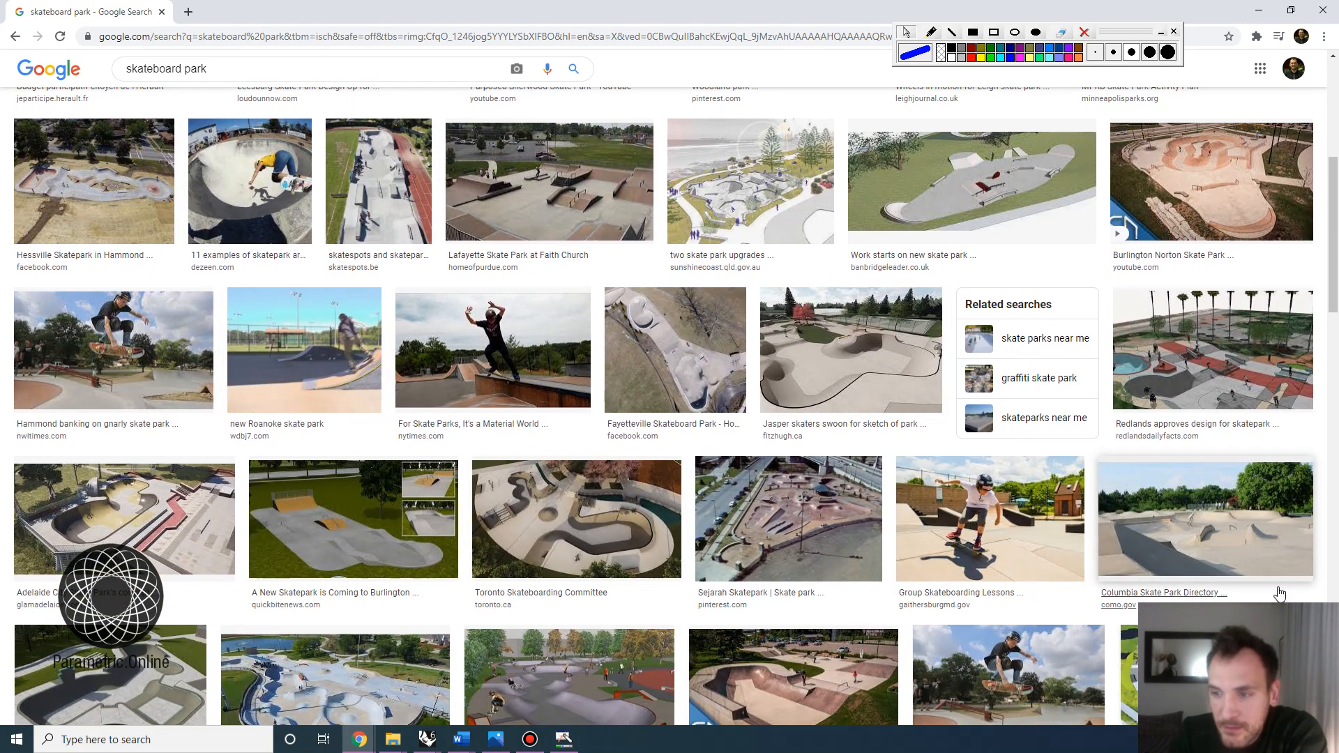
scroll(828, 514, down, 6)
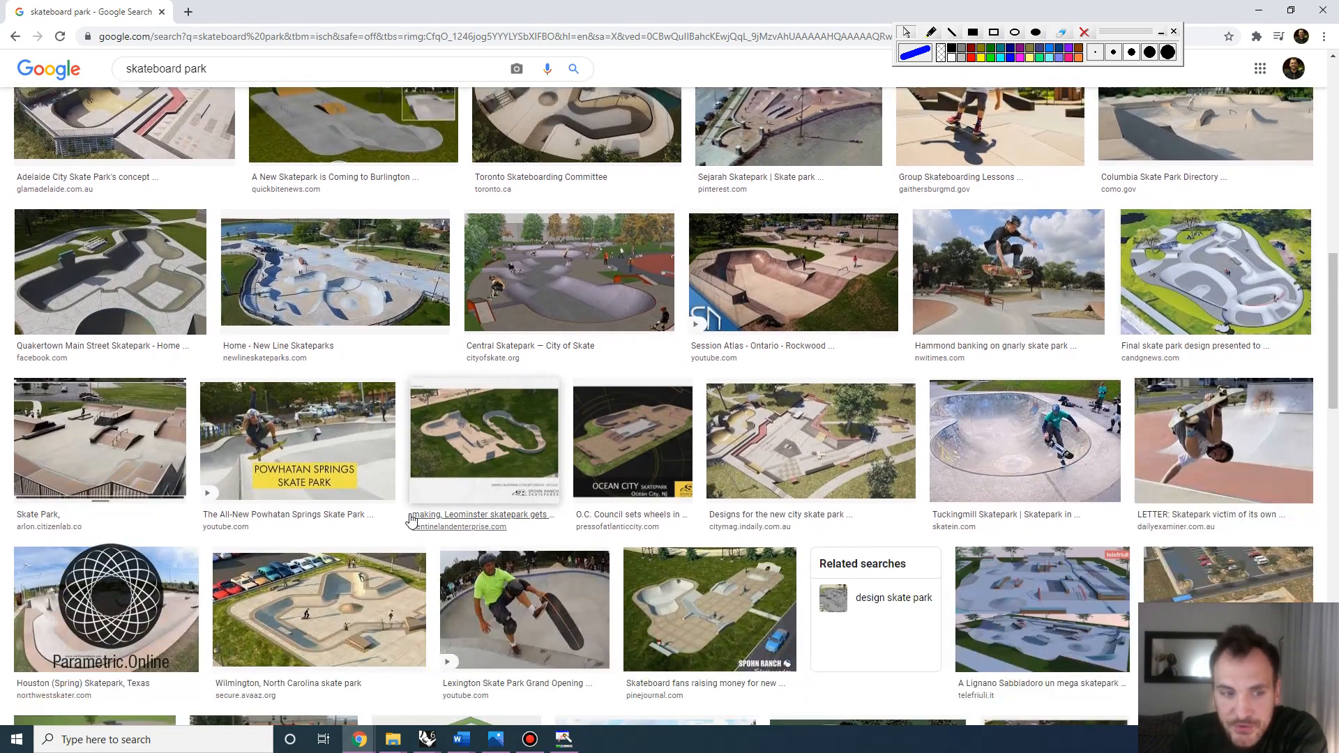
scroll(617, 436, up, 10)
scroll(617, 437, up, 2)
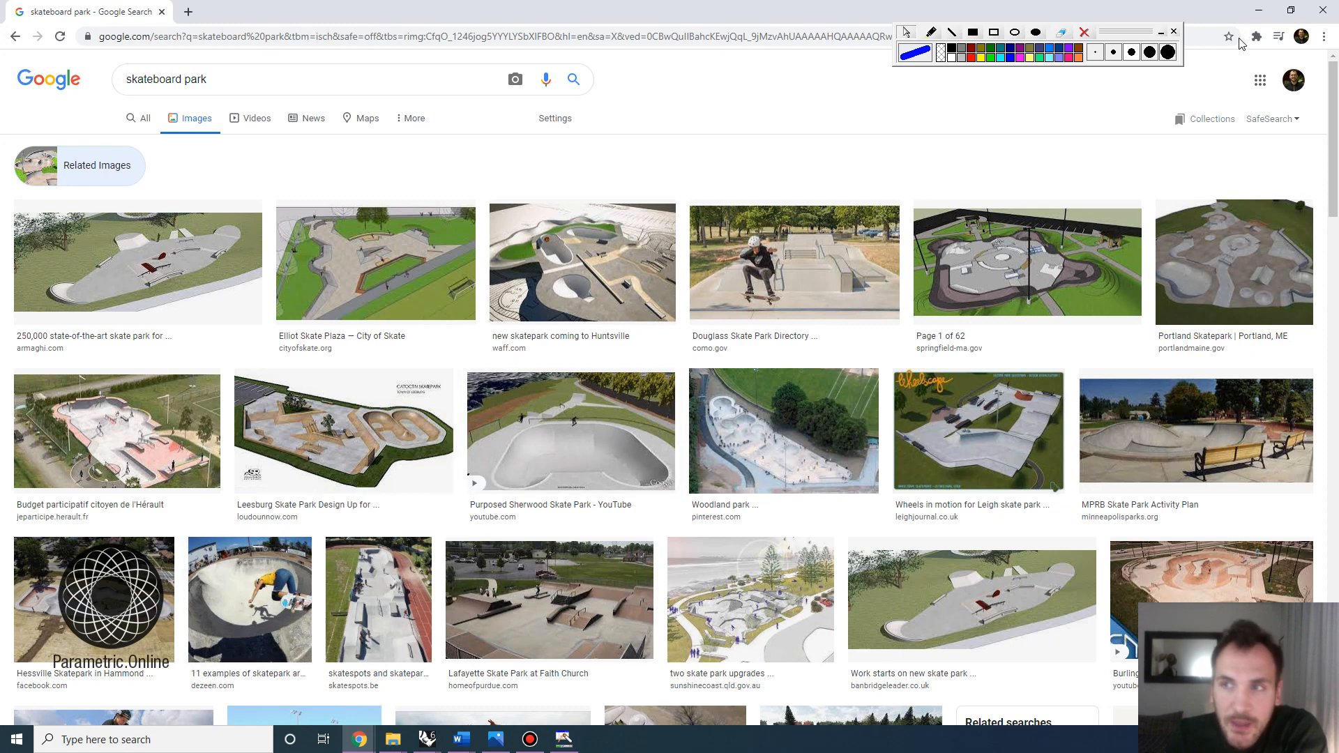
click(1258, 10)
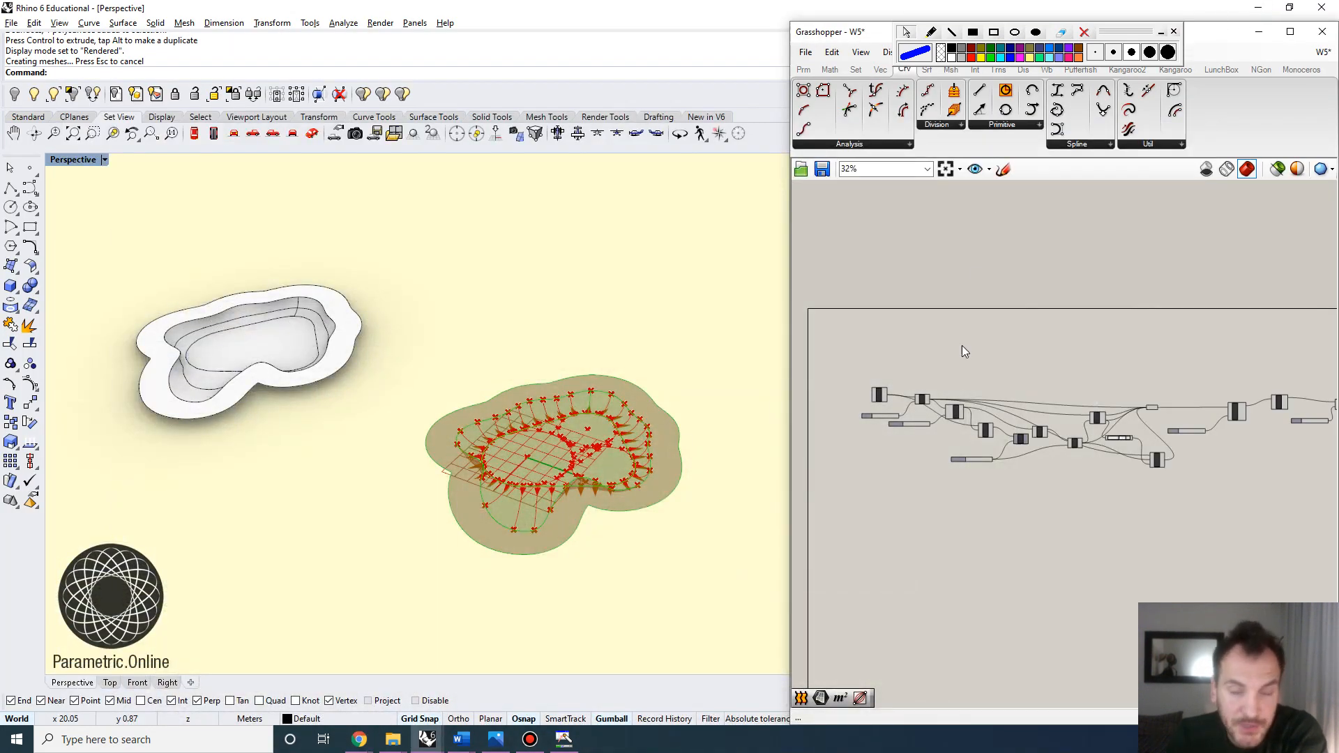
Step: Examine the start of the Grasshopper definition, the previewed bowl outline and the baked skate bowl from several angles
scroll(927, 459, up, 5)
scroll(524, 528, up, 4)
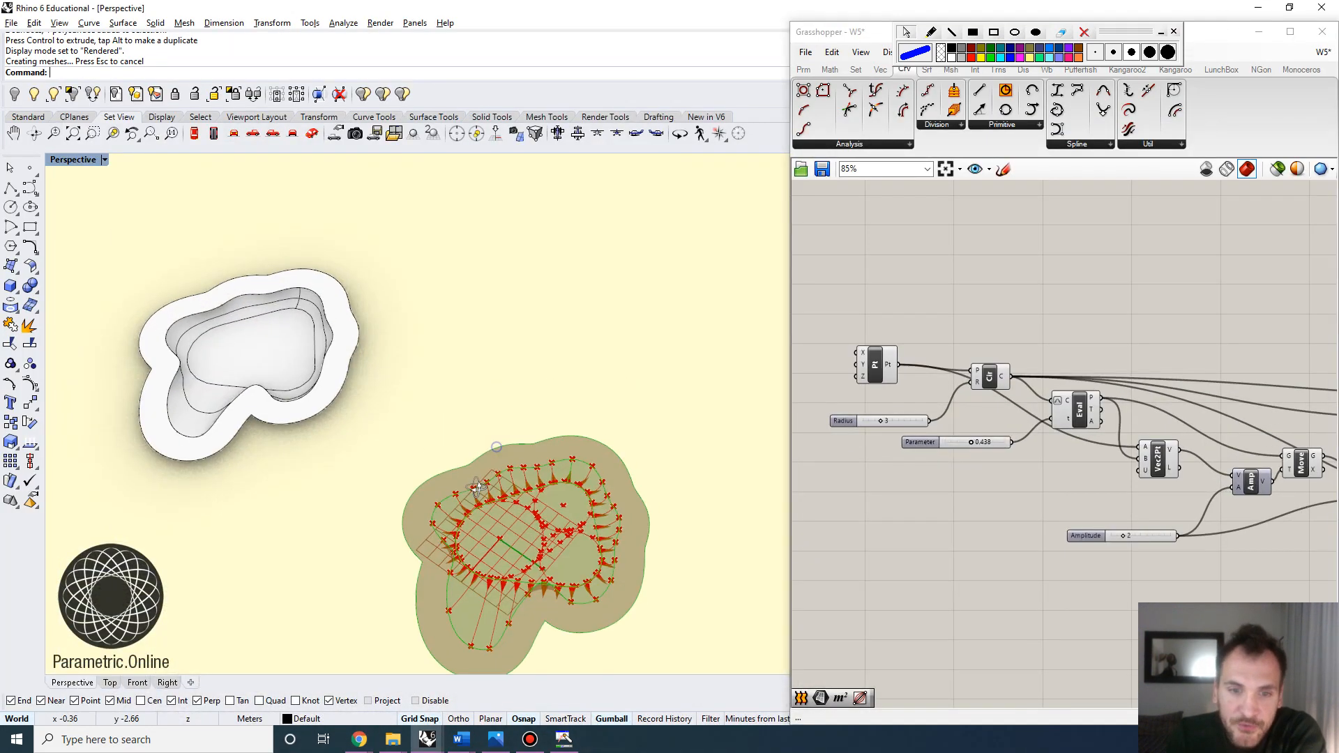
scroll(525, 528, down, 3)
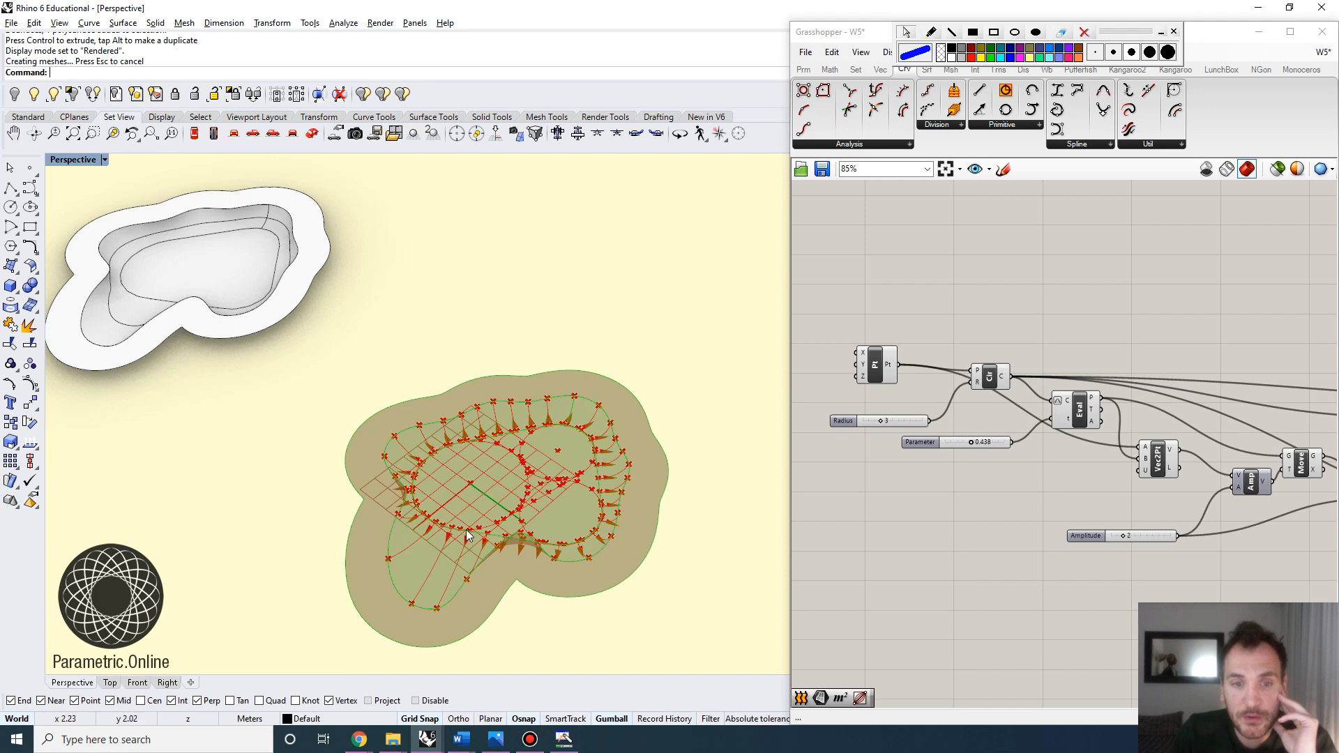
right_drag(528, 428, 383, 334)
scroll(281, 318, down, 5)
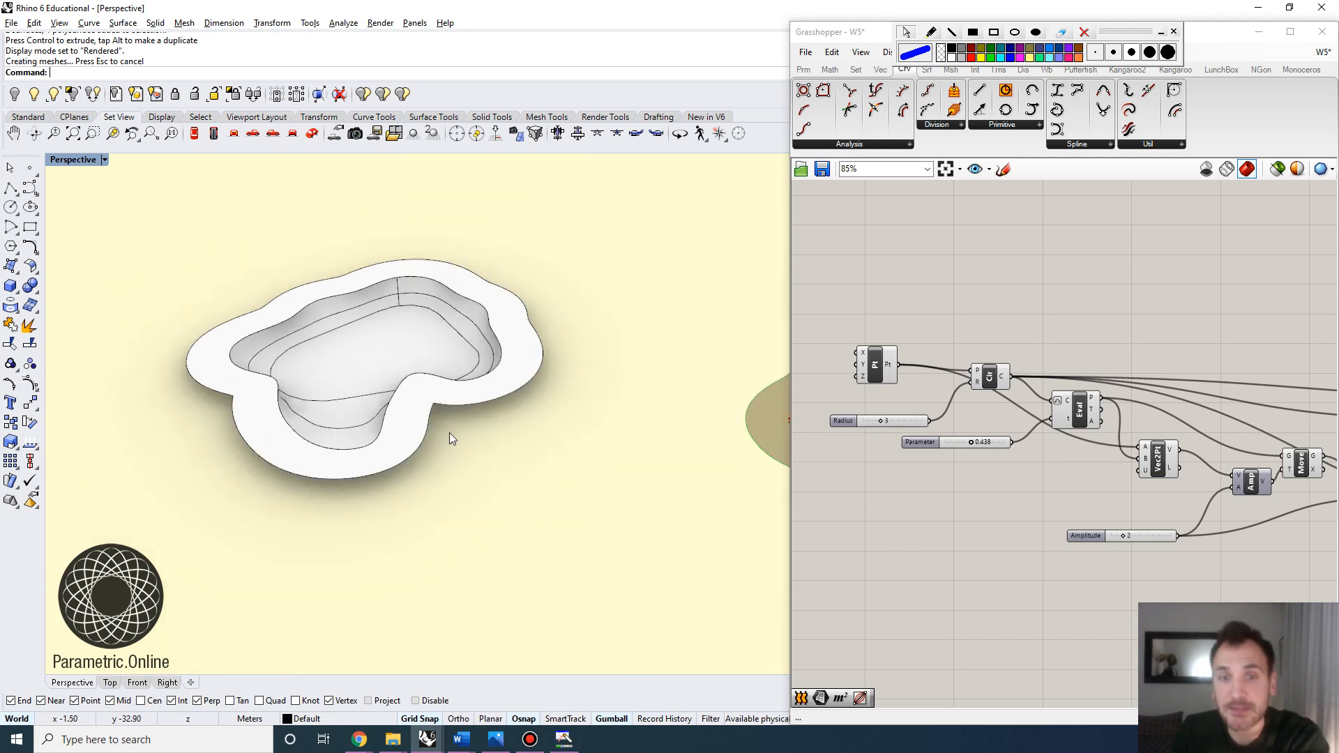
right_drag(449, 433, 400, 426)
scroll(400, 428, down, 3)
right_drag(645, 432, 654, 459)
scroll(654, 459, up, 2)
scroll(654, 459, up, 2)
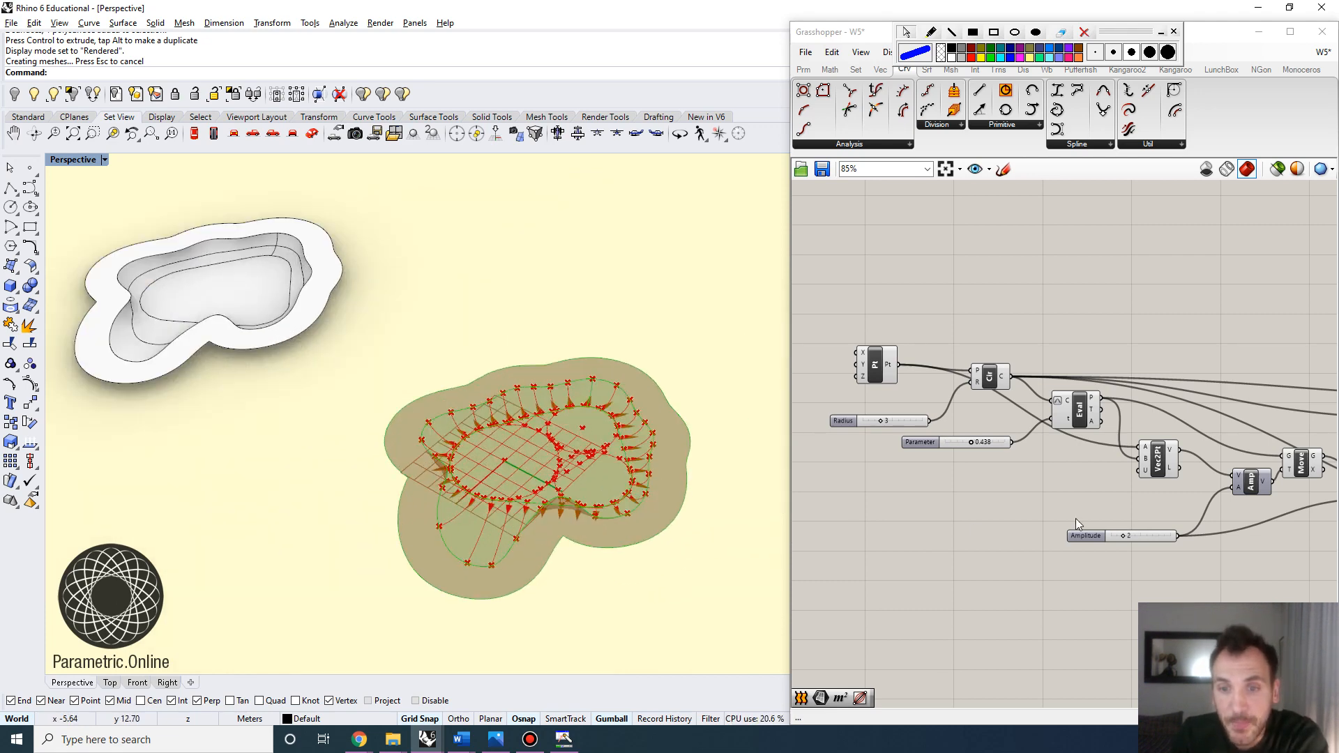
Step: Set the Parameter slider feeding the curve evaluation to 0.696 to test how the bowl outline changes
scroll(977, 447, up, 3)
drag(949, 437, 982, 436)
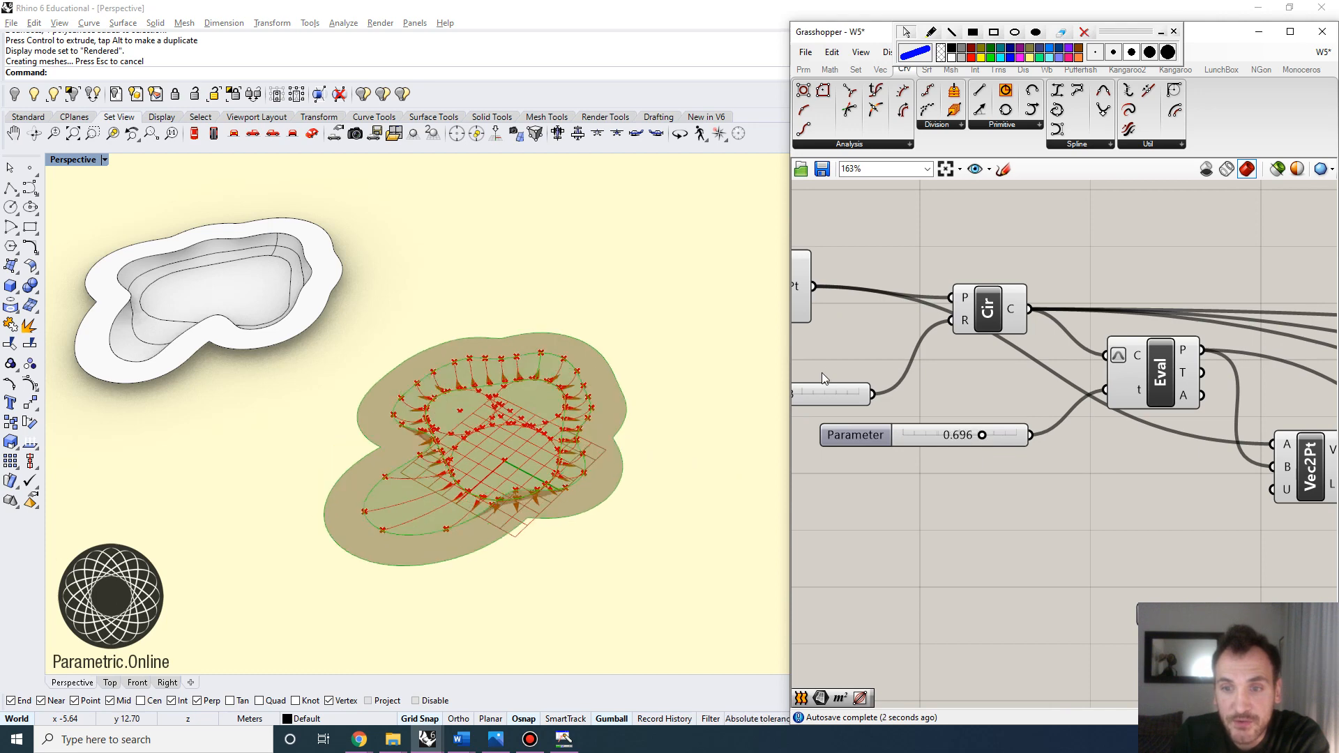
right_drag(821, 372, 903, 381)
mouse_move(860, 404)
mouse_down()
mouse_move(843, 405)
mouse_move(883, 406)
mouse_move(860, 405)
mouse_up()
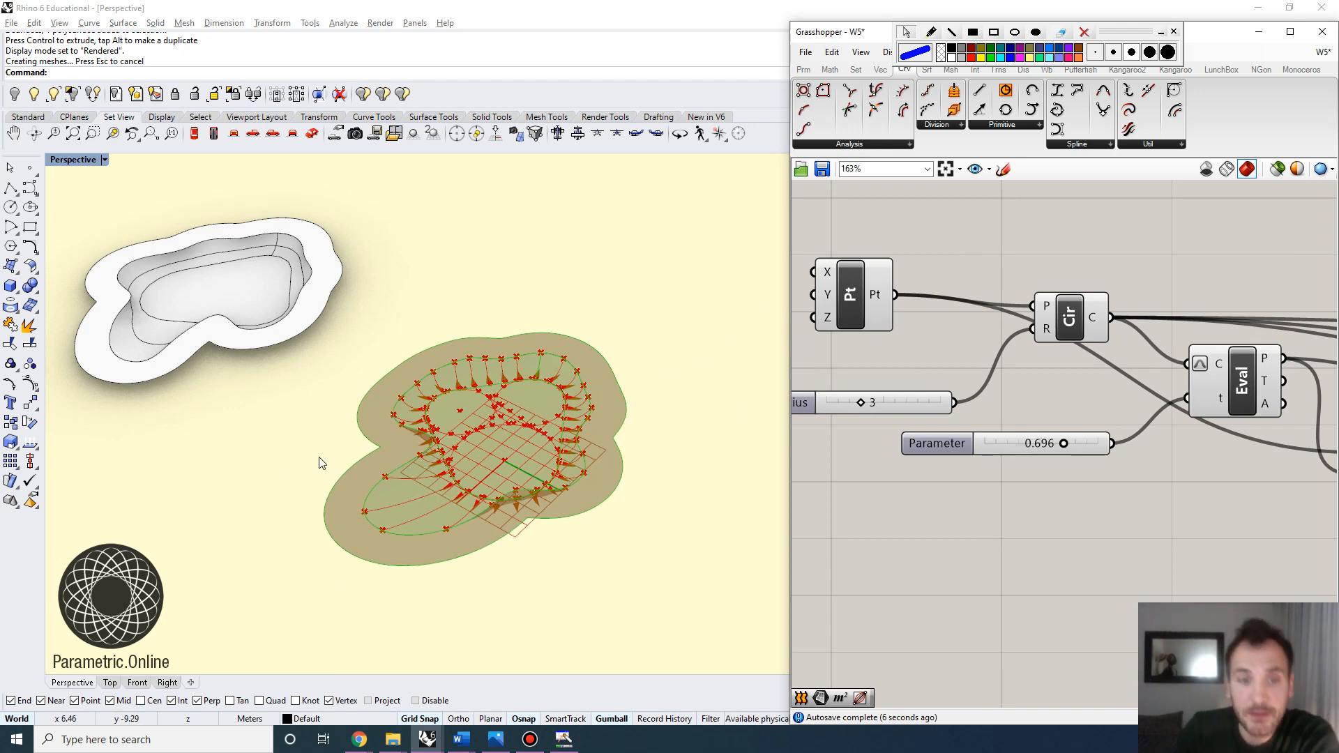
right_drag(538, 403, 502, 457)
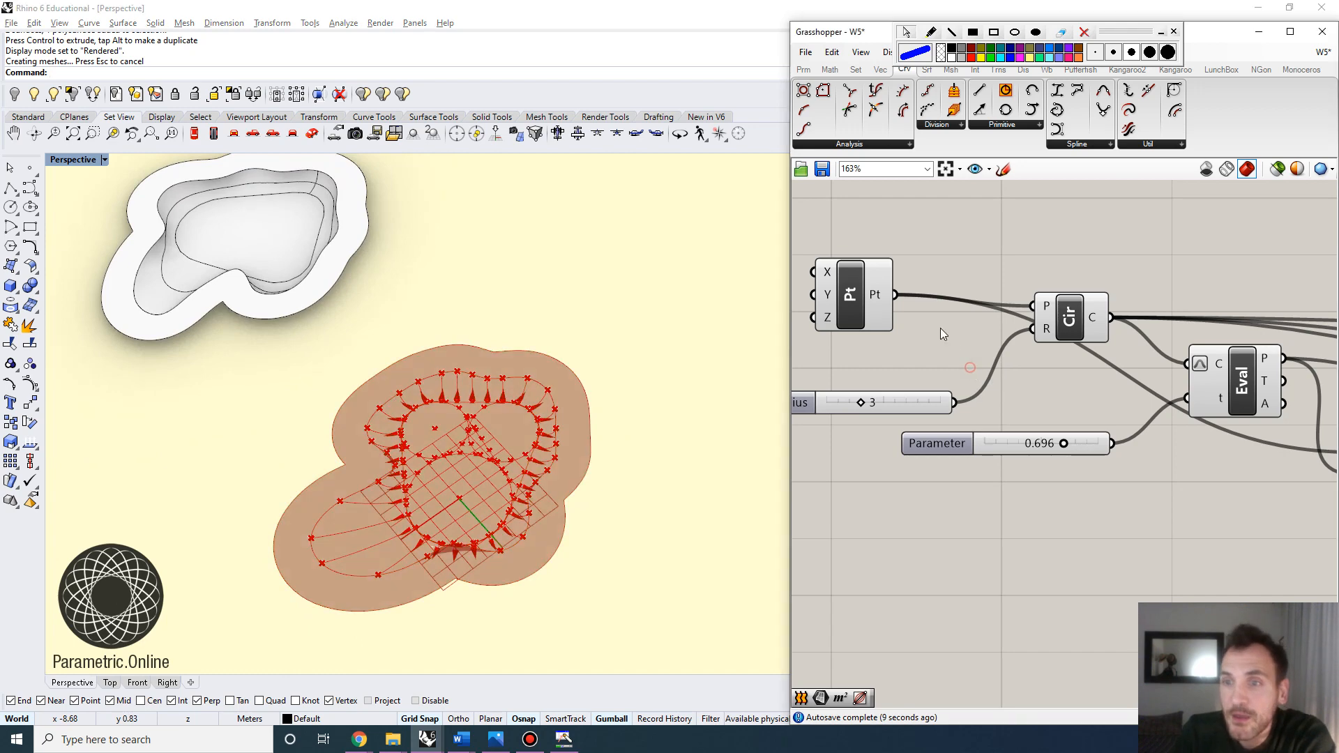
scroll(940, 328, down, 10)
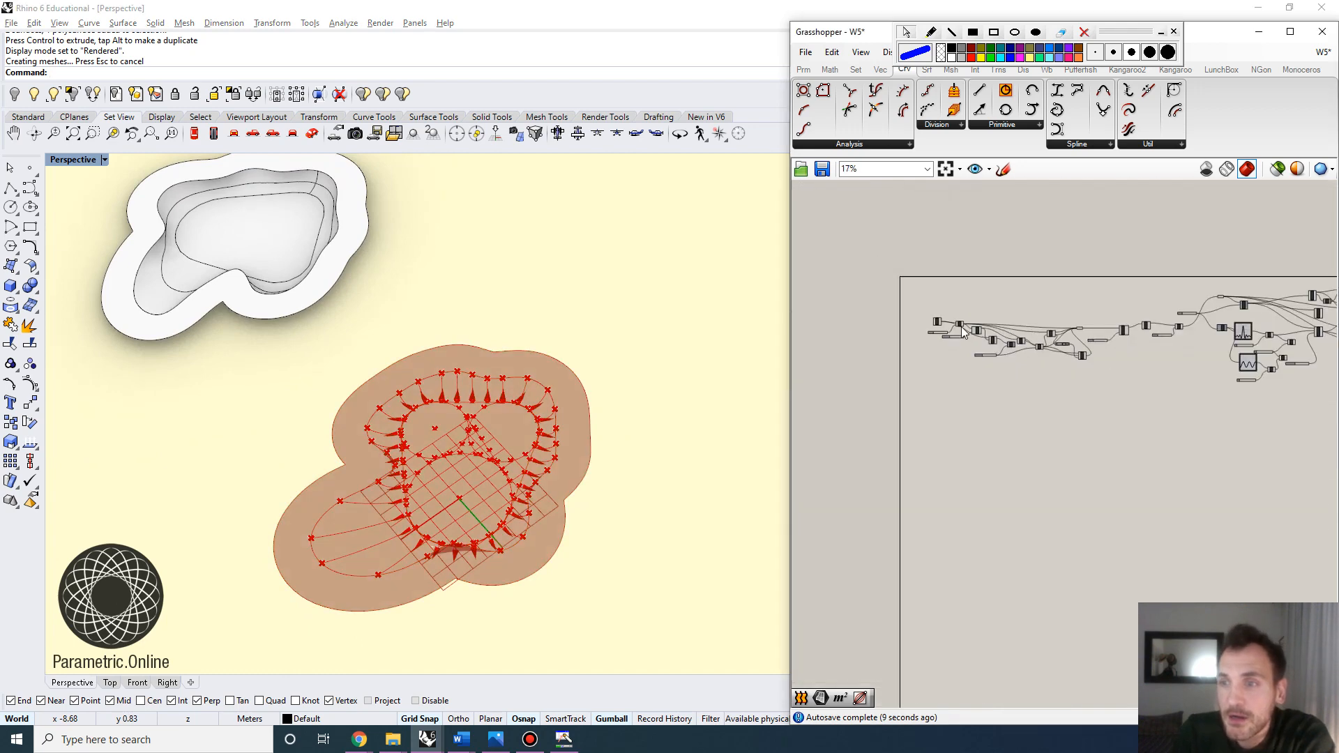
Step: Start a new blank Grasshopper definition and delete the baked skate bowl from the Rhino model
click(805, 52)
click(830, 65)
drag(364, 320, 135, 206)
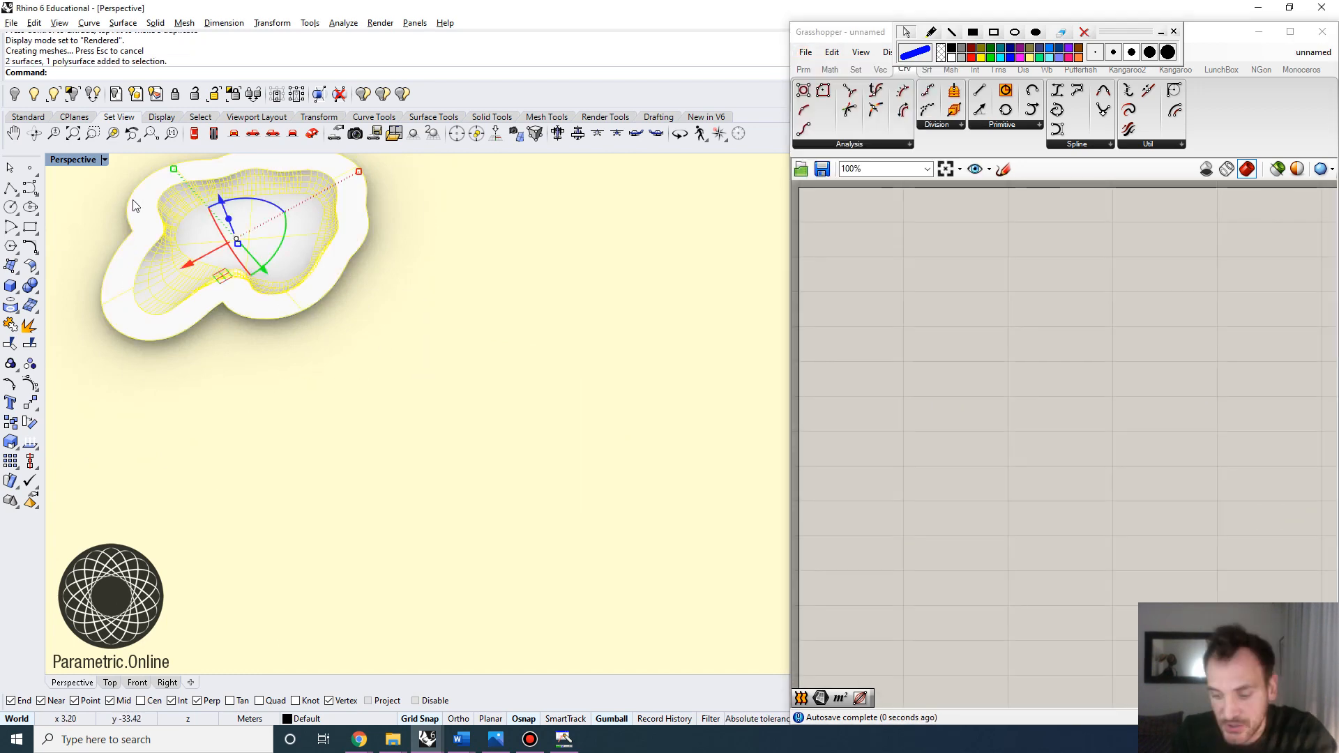
key(Delete)
Step: Change the Perspective viewport's display mode to Wireframe
click(72, 160)
click(78, 176)
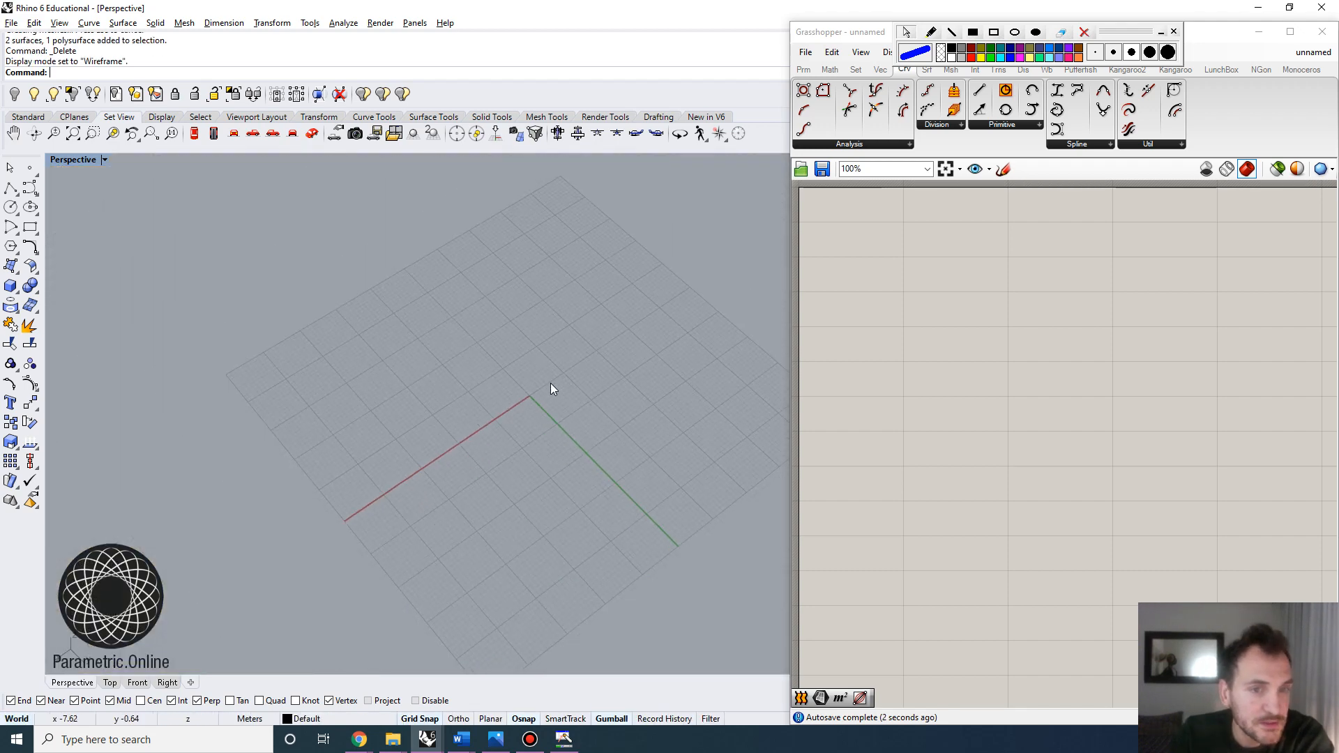
scroll(550, 389, up, 5)
Step: Add a Construct Point component to the empty canvas, found by searching for xyz
double_click(957, 321)
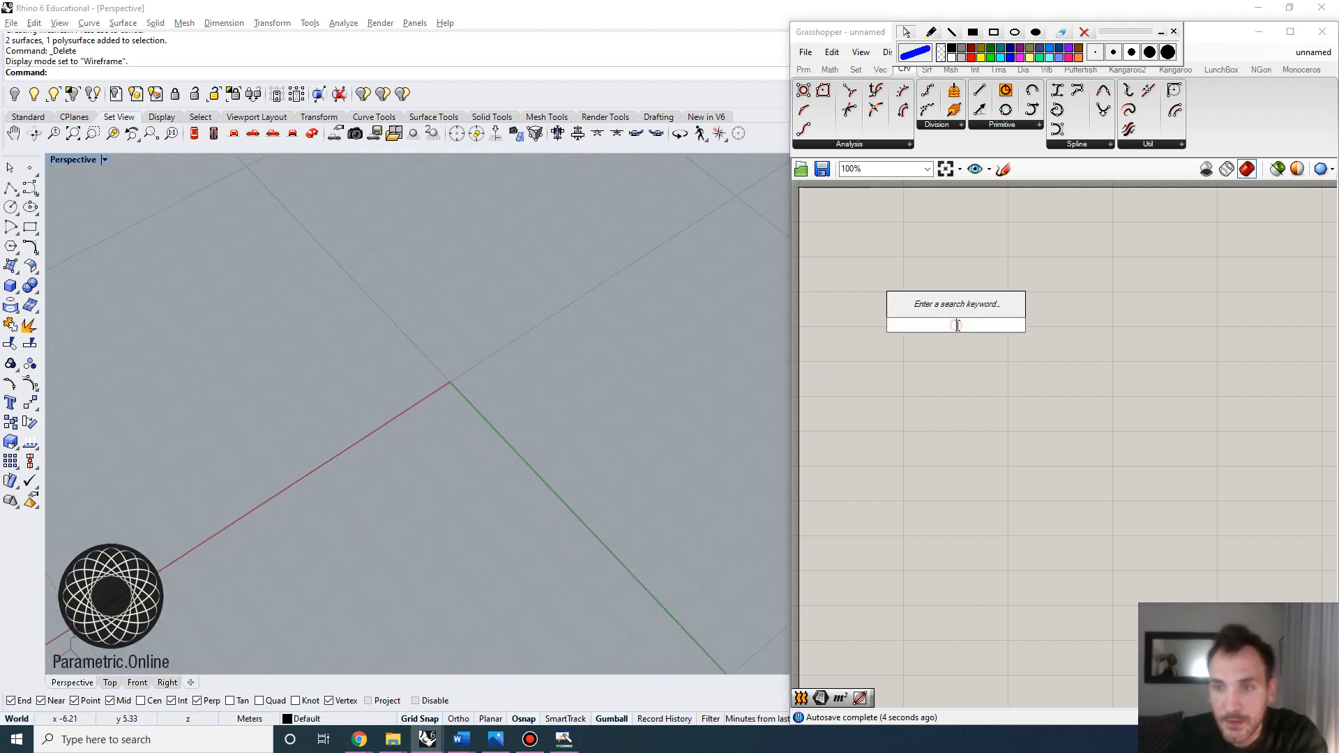
text(xyz)
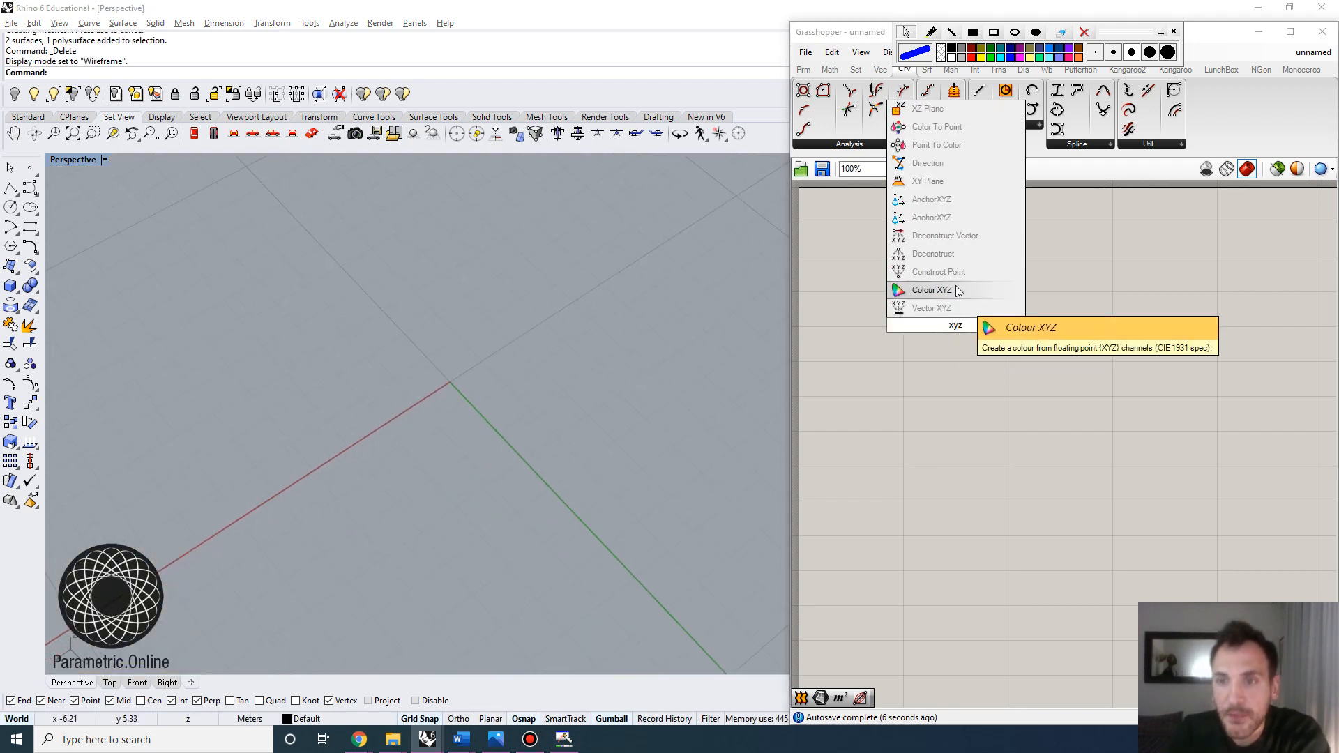
click(951, 269)
drag(957, 328, 974, 338)
Step: Add the Circle component that takes a plane and radius, and connect the constructed point to its P input
double_click(1108, 348)
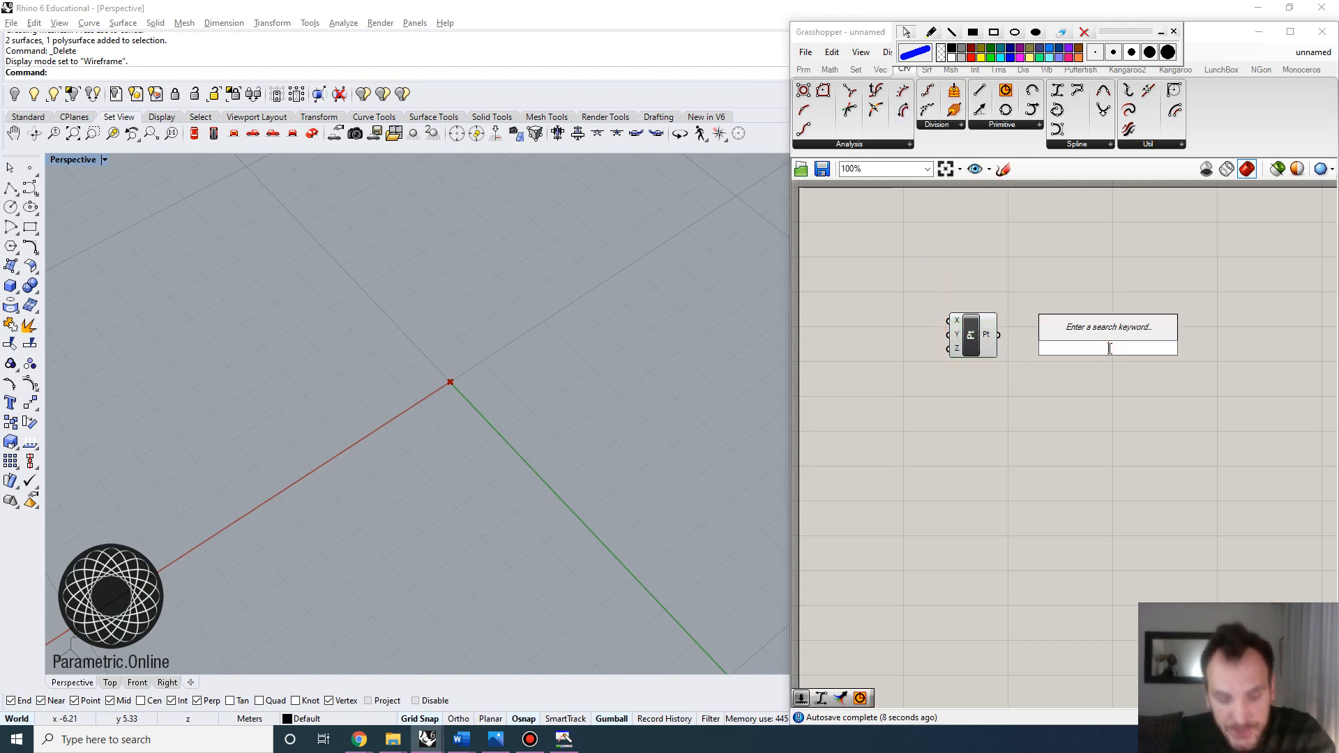
text(circle)
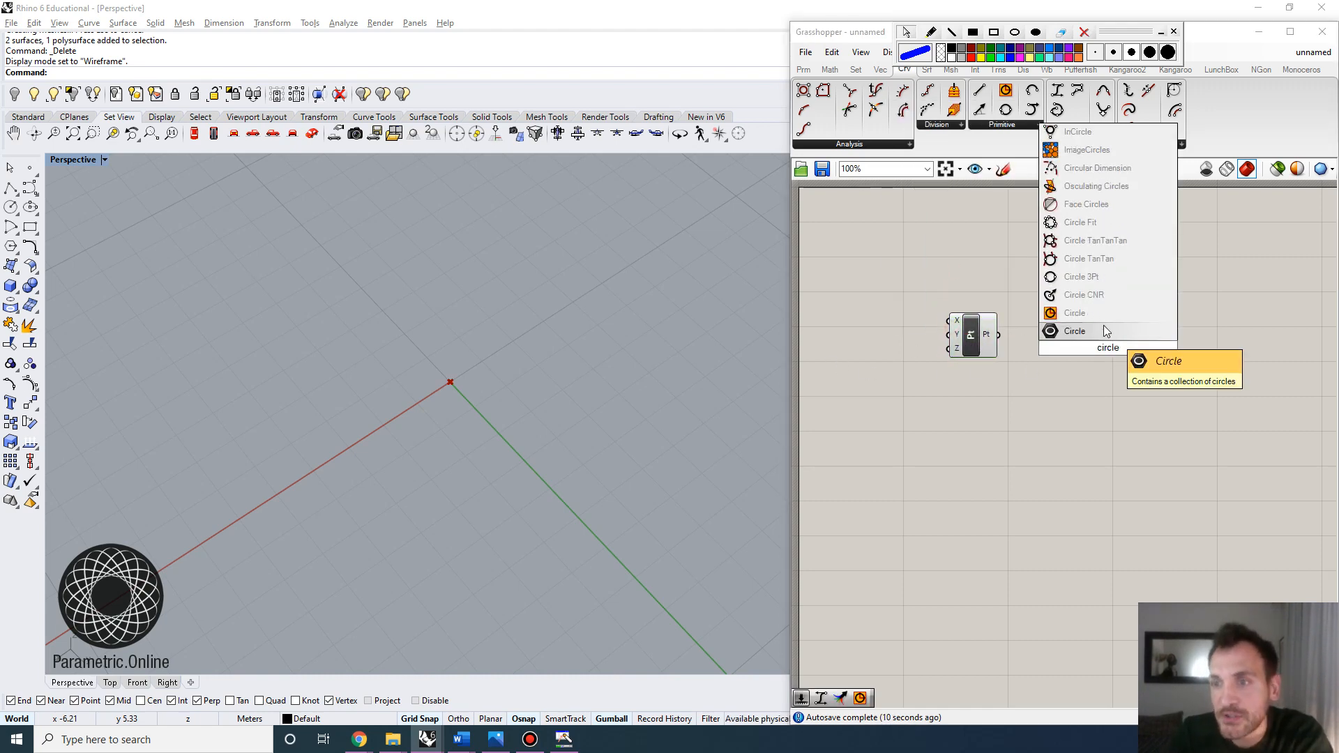
click(1075, 314)
drag(998, 335, 1076, 355)
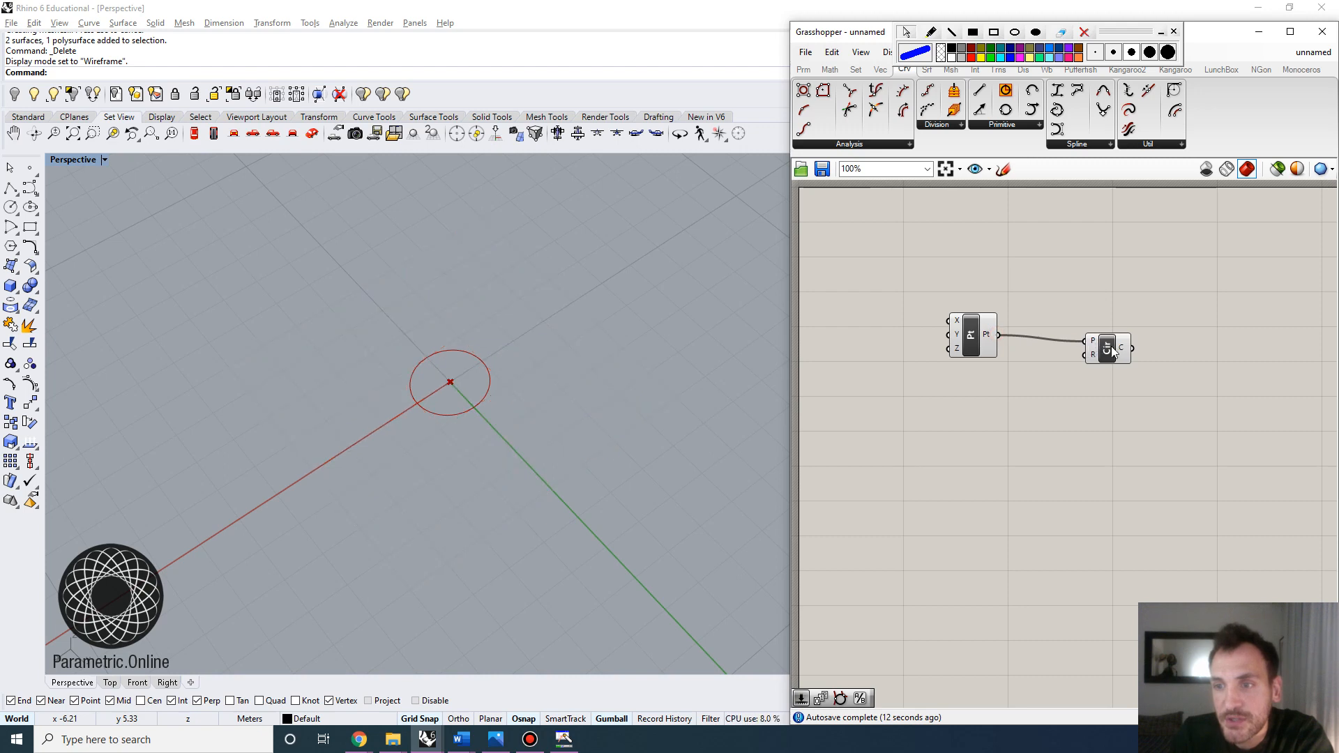
Step: Connect a number slider to the circle's radius input, using real numbers with three digits, and set it to 3.600
double_click(979, 419)
text(5)
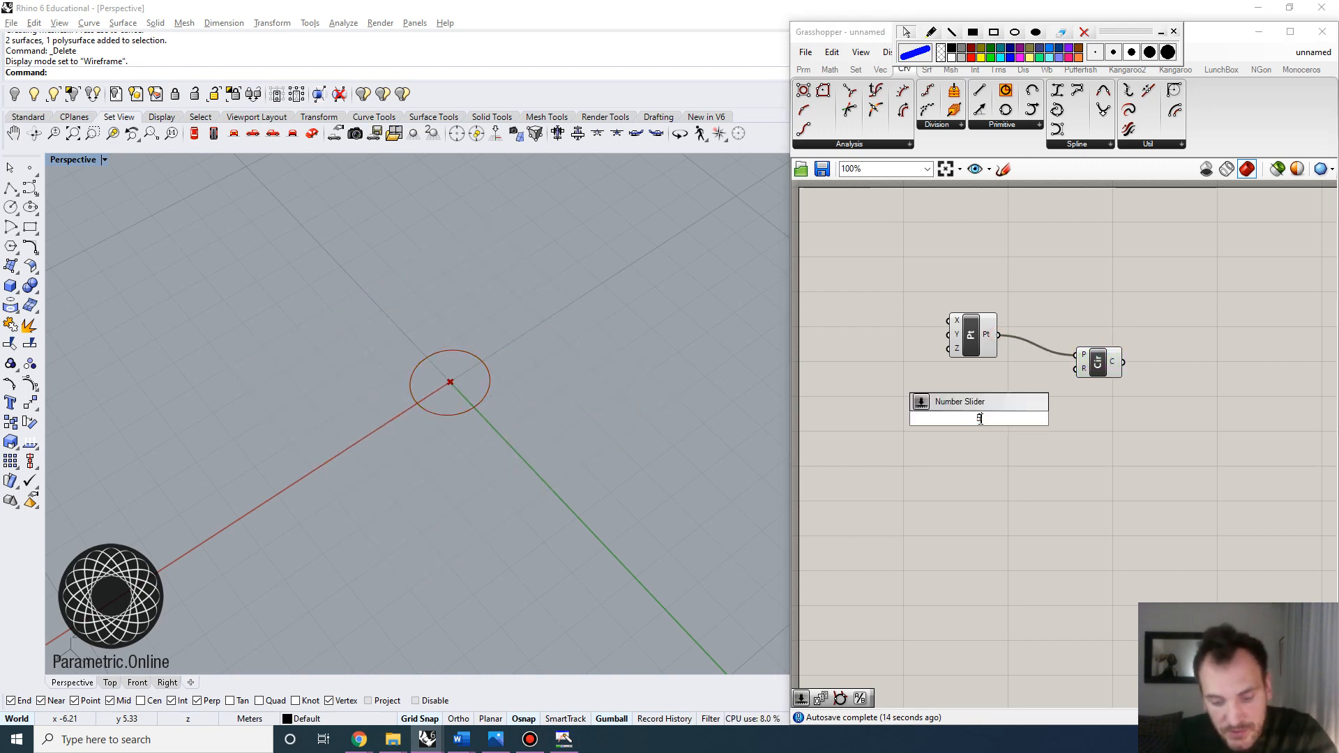
key(Return)
drag(1082, 342, 1103, 359)
double_click(944, 421)
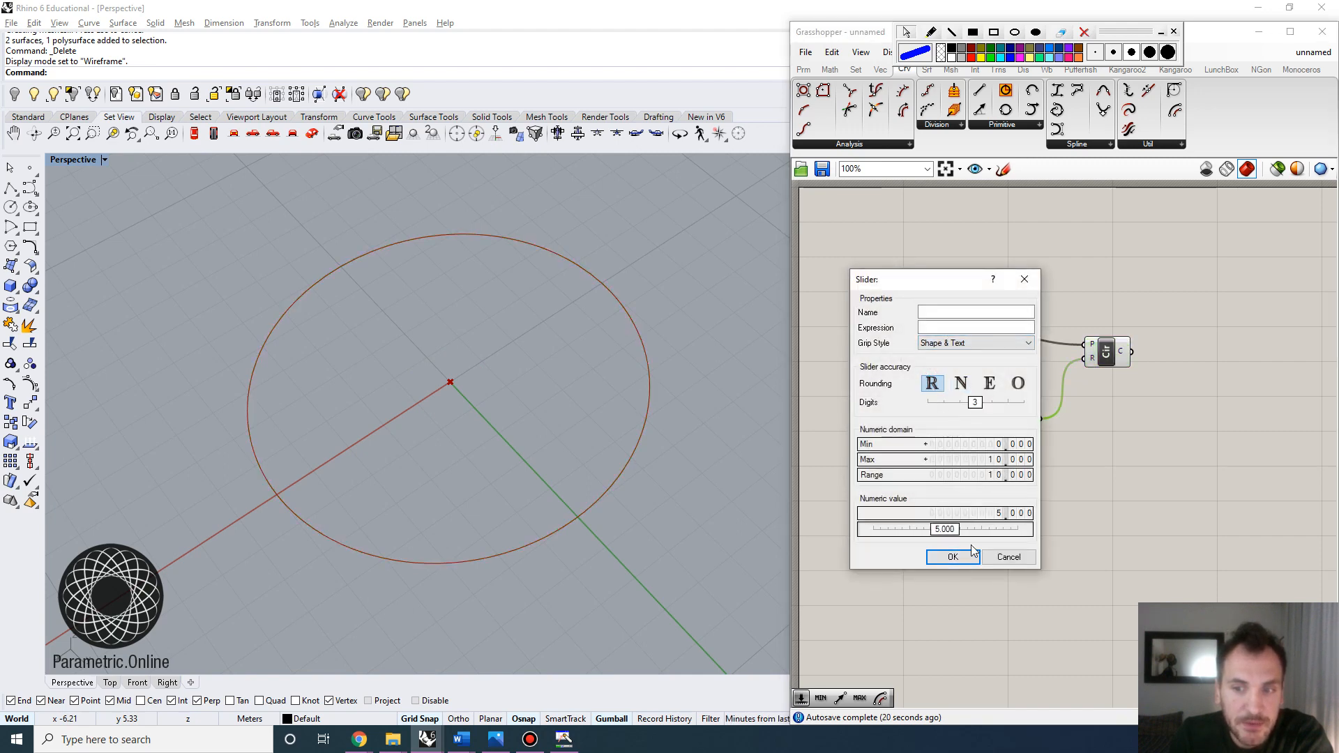
click(952, 556)
mouse_move(999, 418)
mouse_down()
mouse_move(977, 425)
mouse_move(1002, 430)
mouse_up()
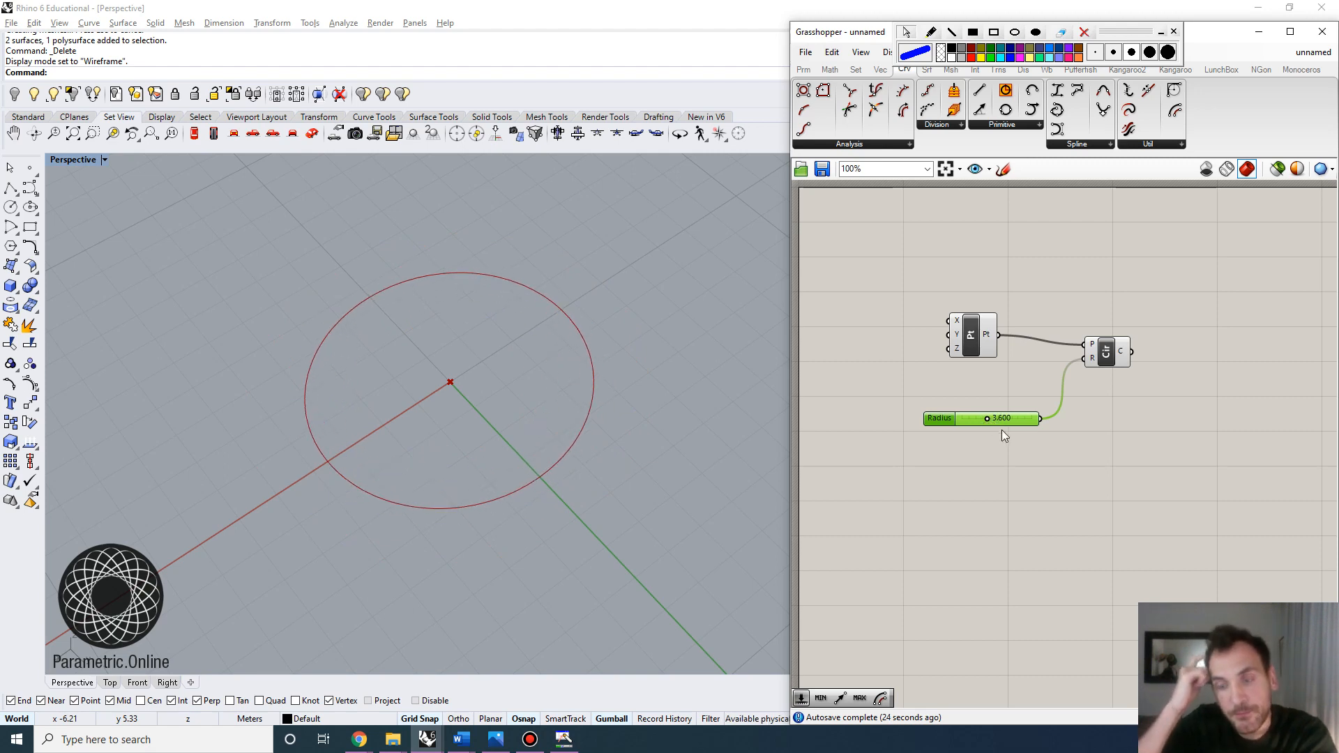
Step: Reposition the Circle component and the Radius slider to tidy the layout around the point component
scroll(1017, 404, up, 2)
drag(1044, 387, 1030, 382)
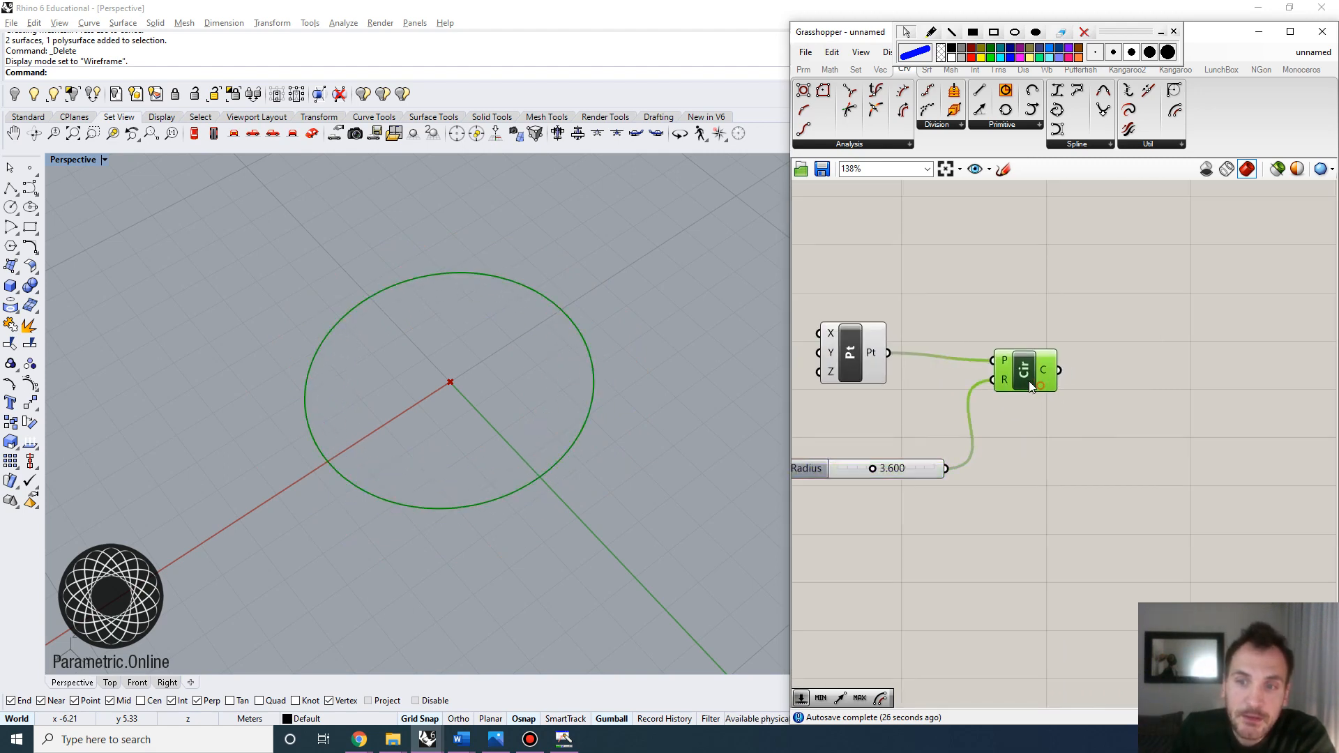
drag(909, 470, 886, 443)
scroll(886, 444, down, 2)
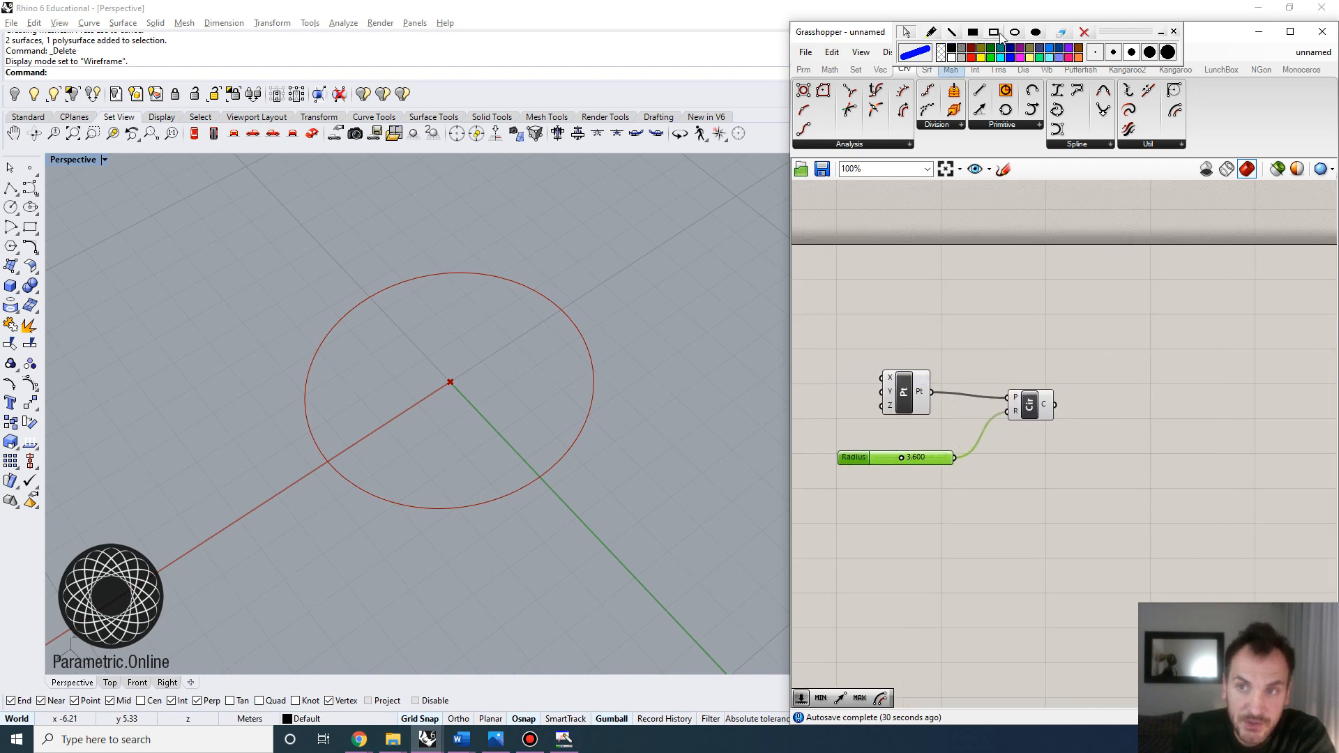
Step: Sketch yellow pen annotations of an edge point, an outward vector and a second tangent circle, then clear them and restore the normal pointer
click(980, 57)
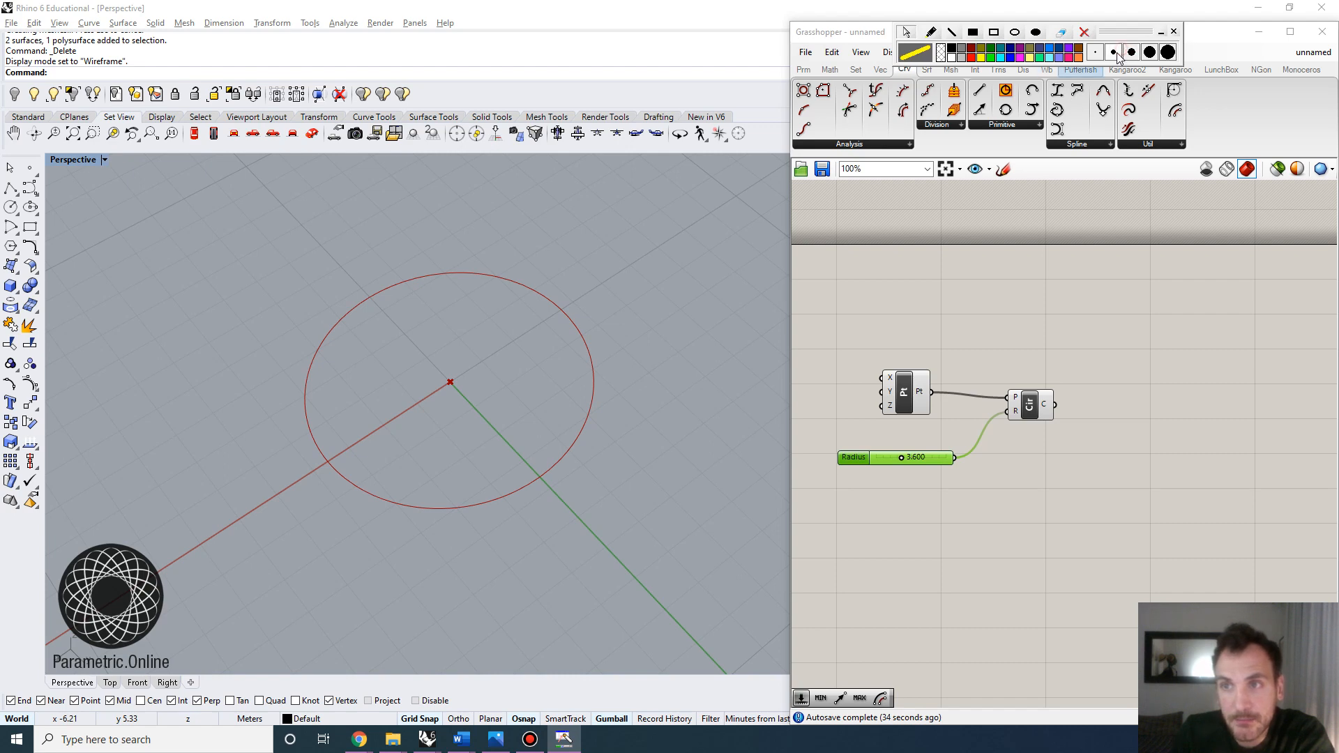
click(934, 31)
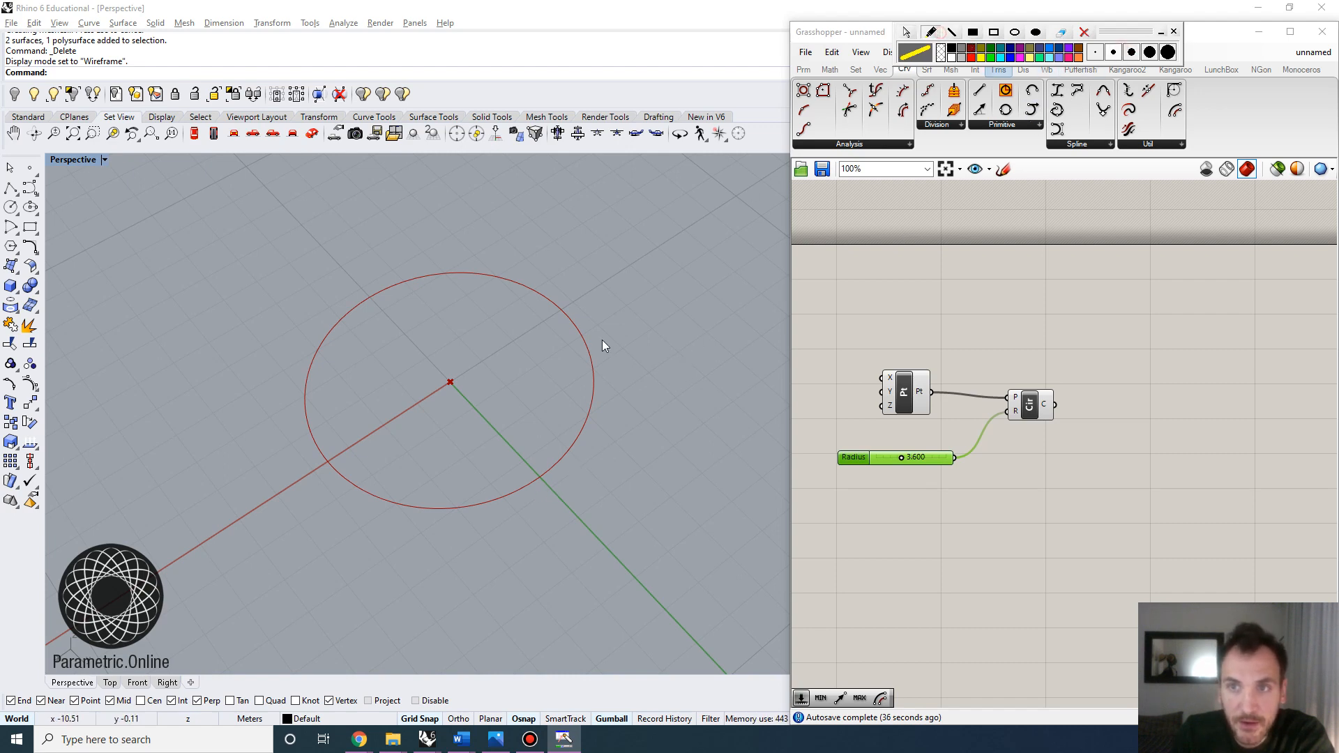
mouse_move(462, 495)
mouse_down()
mouse_move(442, 516)
mouse_move(464, 519)
mouse_move(416, 523)
mouse_move(469, 631)
mouse_move(467, 499)
mouse_move(453, 506)
mouse_up()
mouse_move(461, 569)
mouse_down()
mouse_move(478, 584)
mouse_move(460, 585)
mouse_up()
mouse_move(449, 380)
mouse_down()
mouse_move(454, 493)
mouse_move(446, 484)
mouse_move(485, 474)
mouse_move(462, 581)
mouse_up()
drag(462, 581, 477, 557)
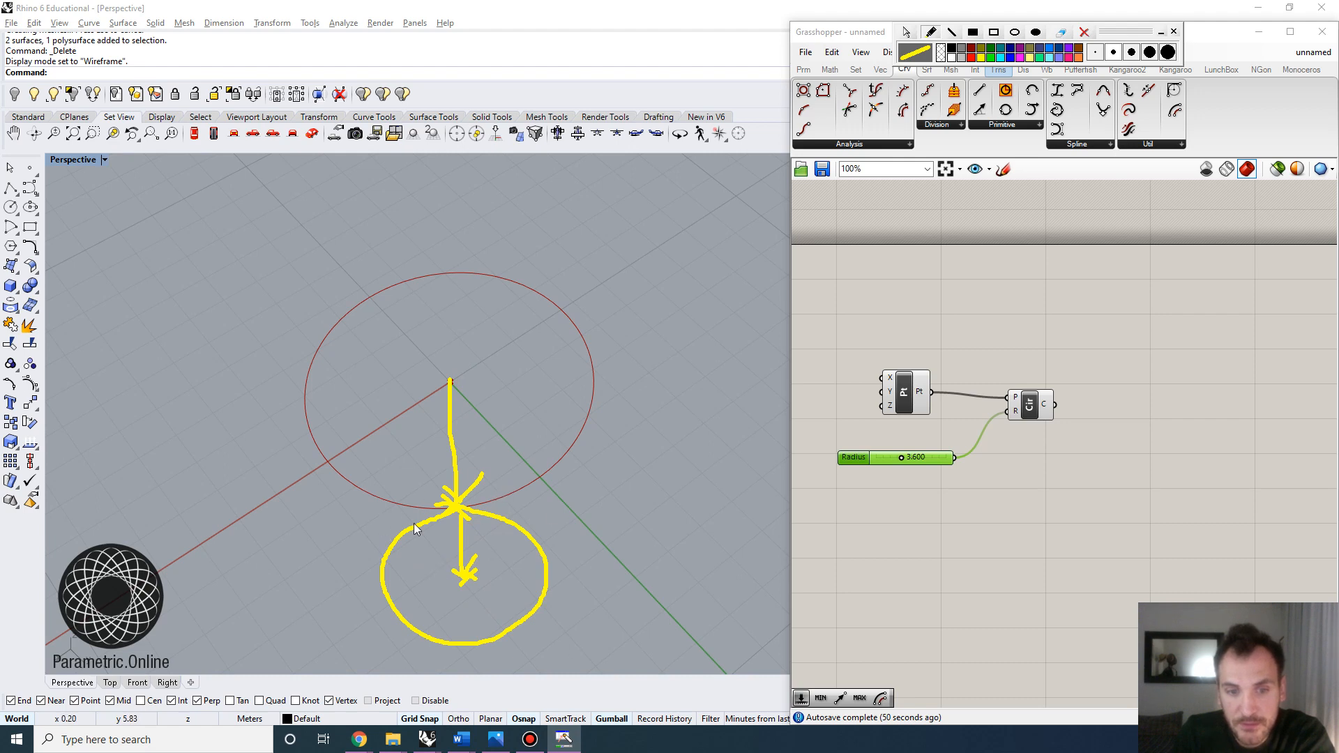
mouse_move(479, 536)
mouse_down()
mouse_move(482, 524)
mouse_move(492, 548)
mouse_up()
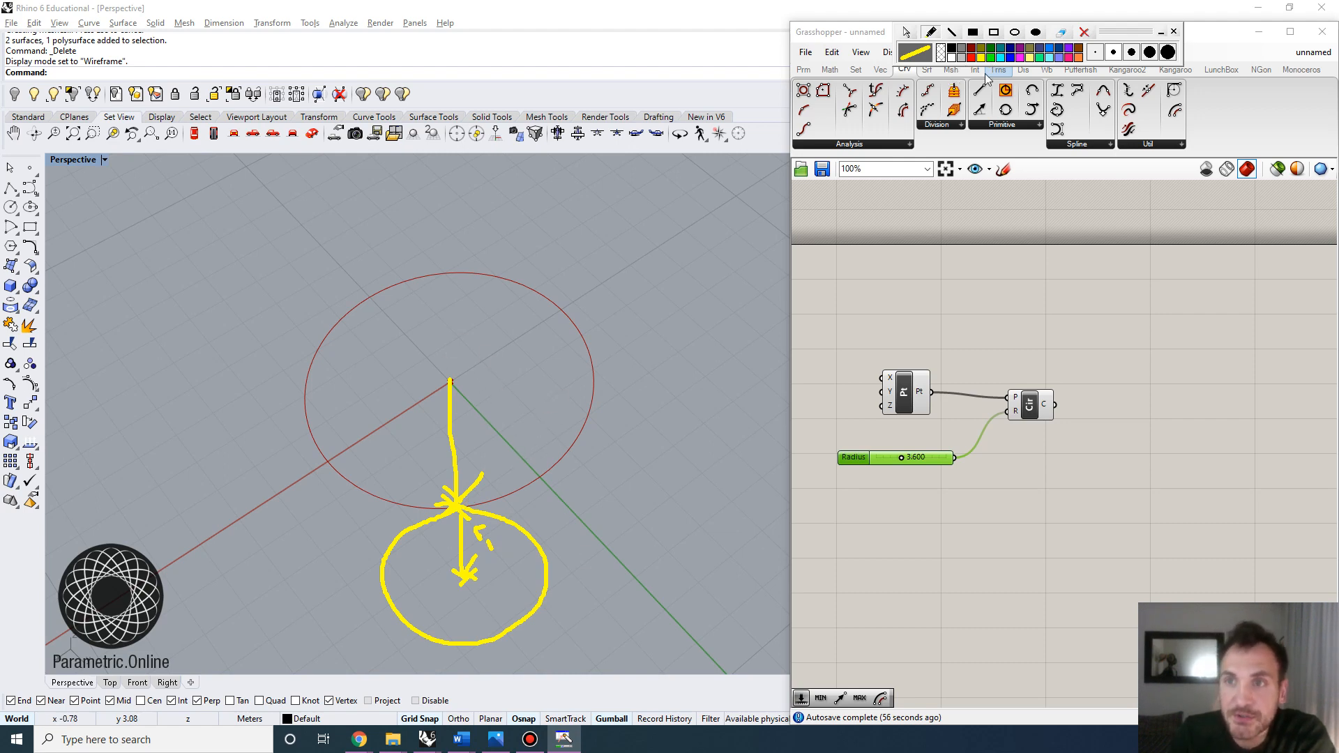
click(1085, 34)
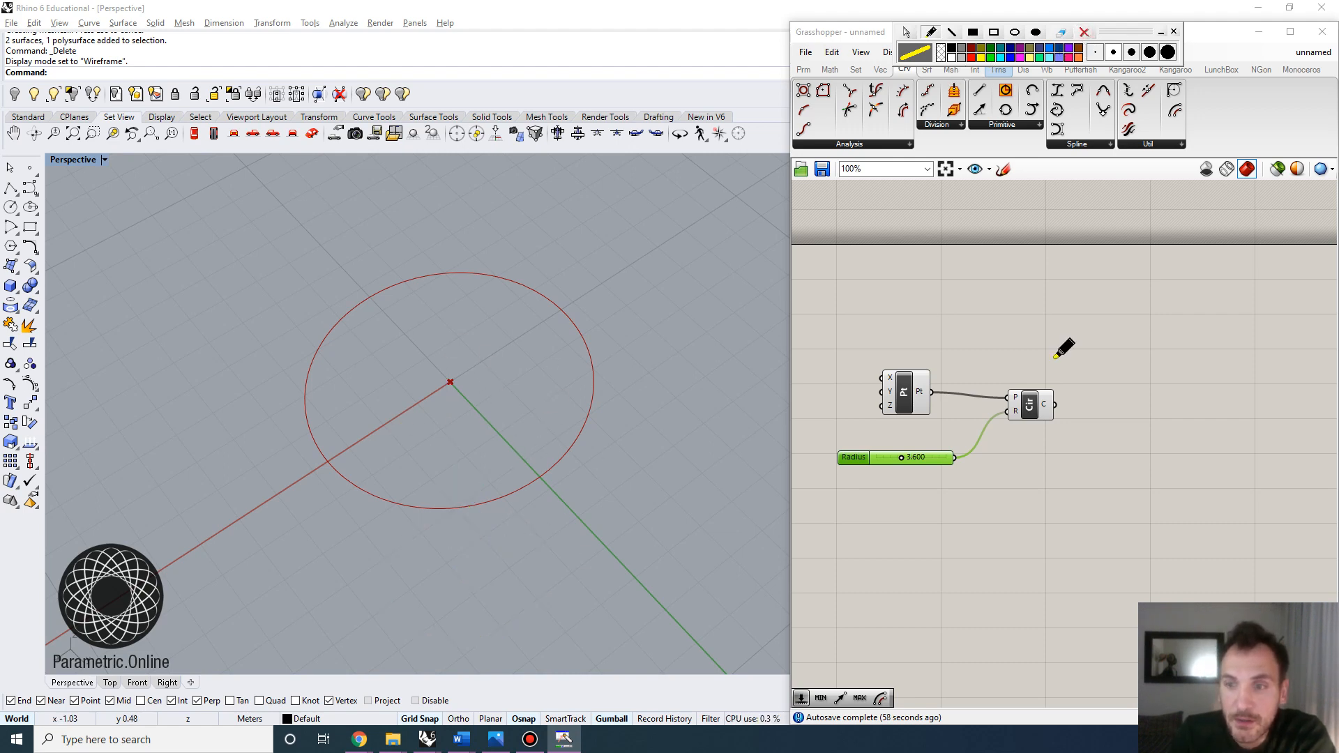
click(905, 33)
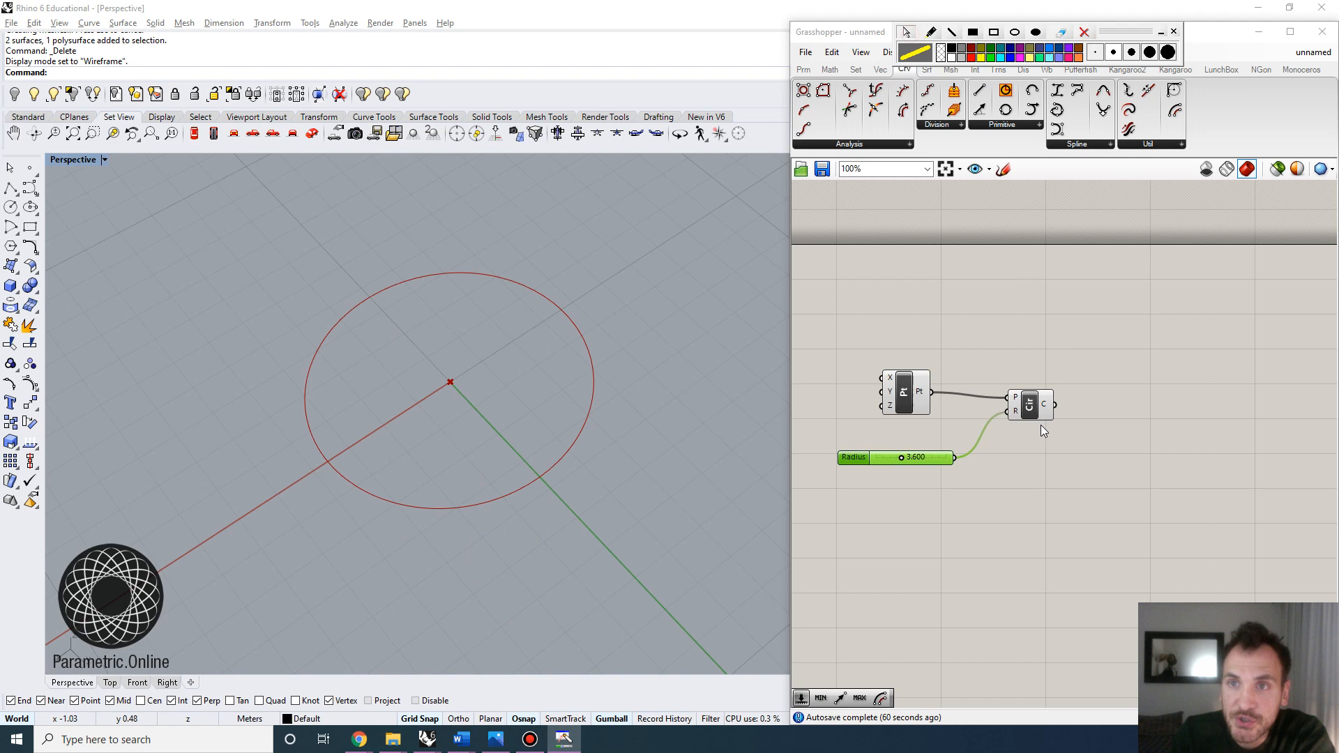
Step: Add an Evaluate Curve component beside the Circle component and connect the circle output to its C input
double_click(1155, 434)
text(eval)
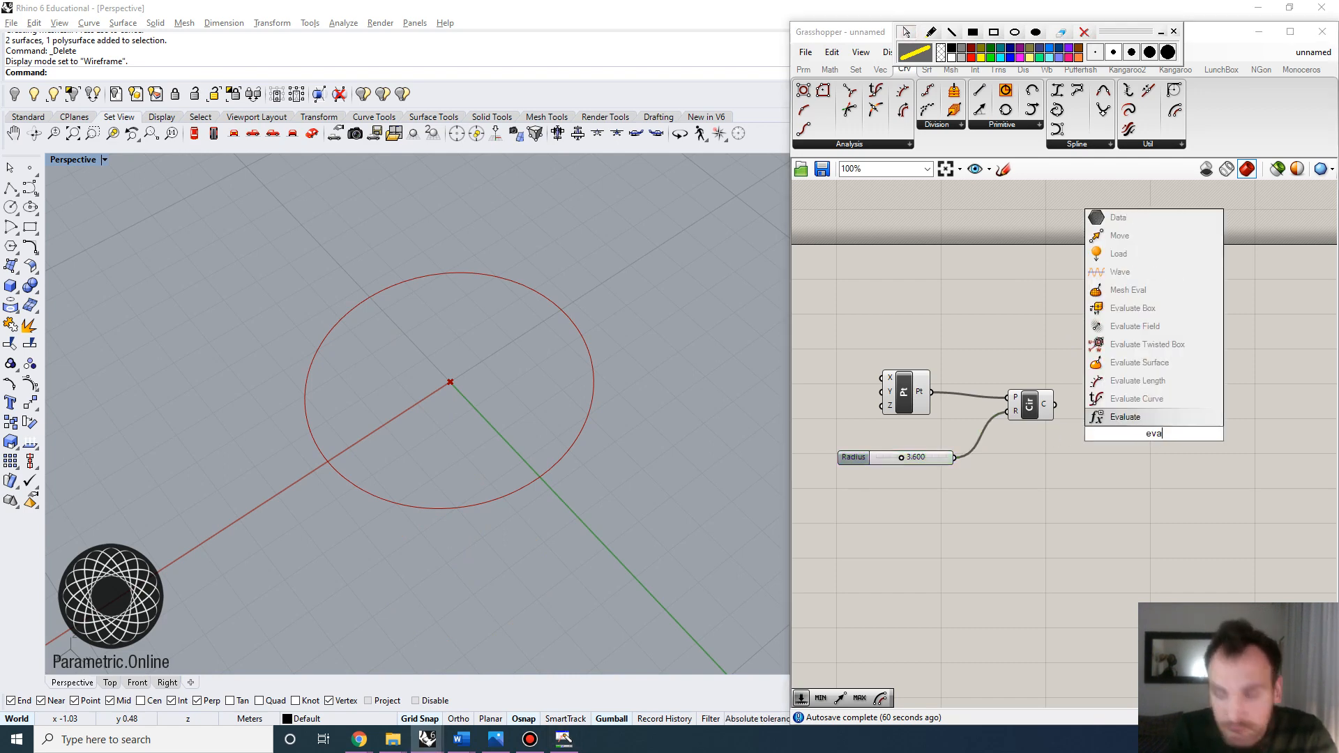
click(1107, 398)
scroll(1022, 413, up, 2)
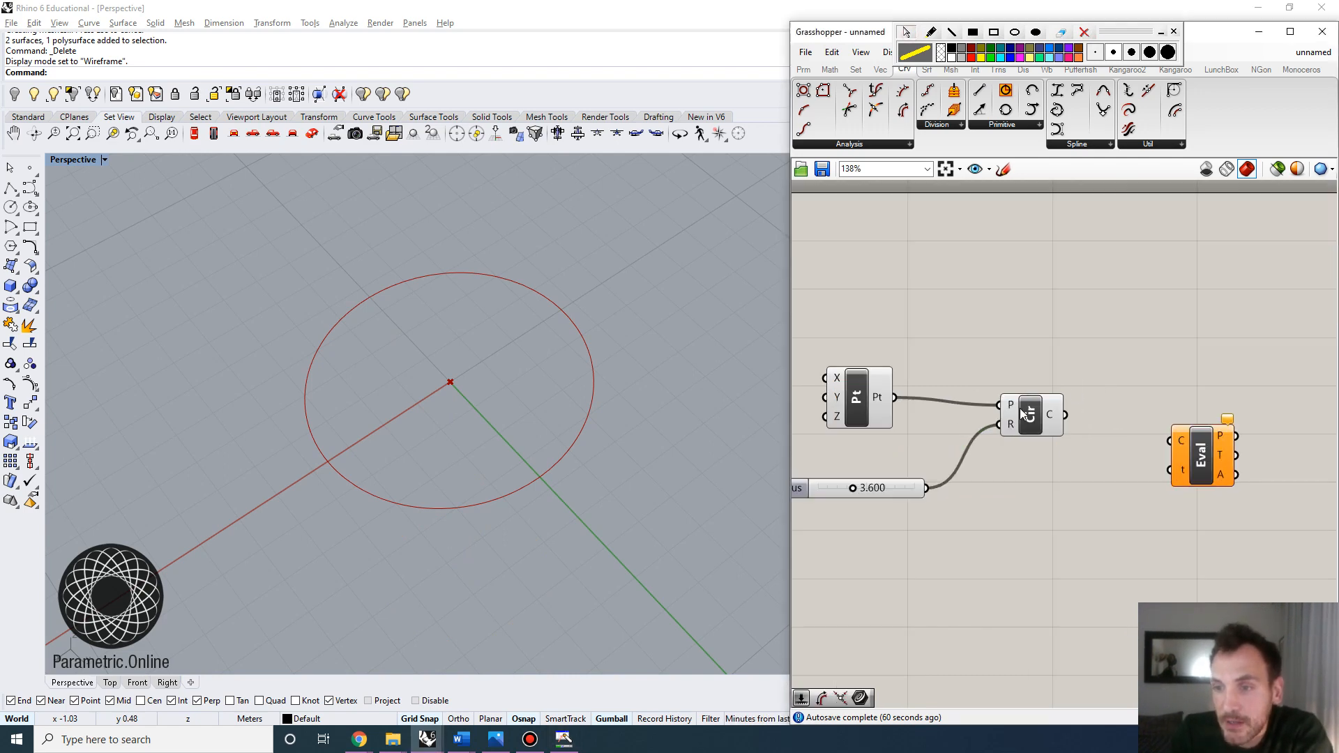
drag(1058, 415, 1171, 438)
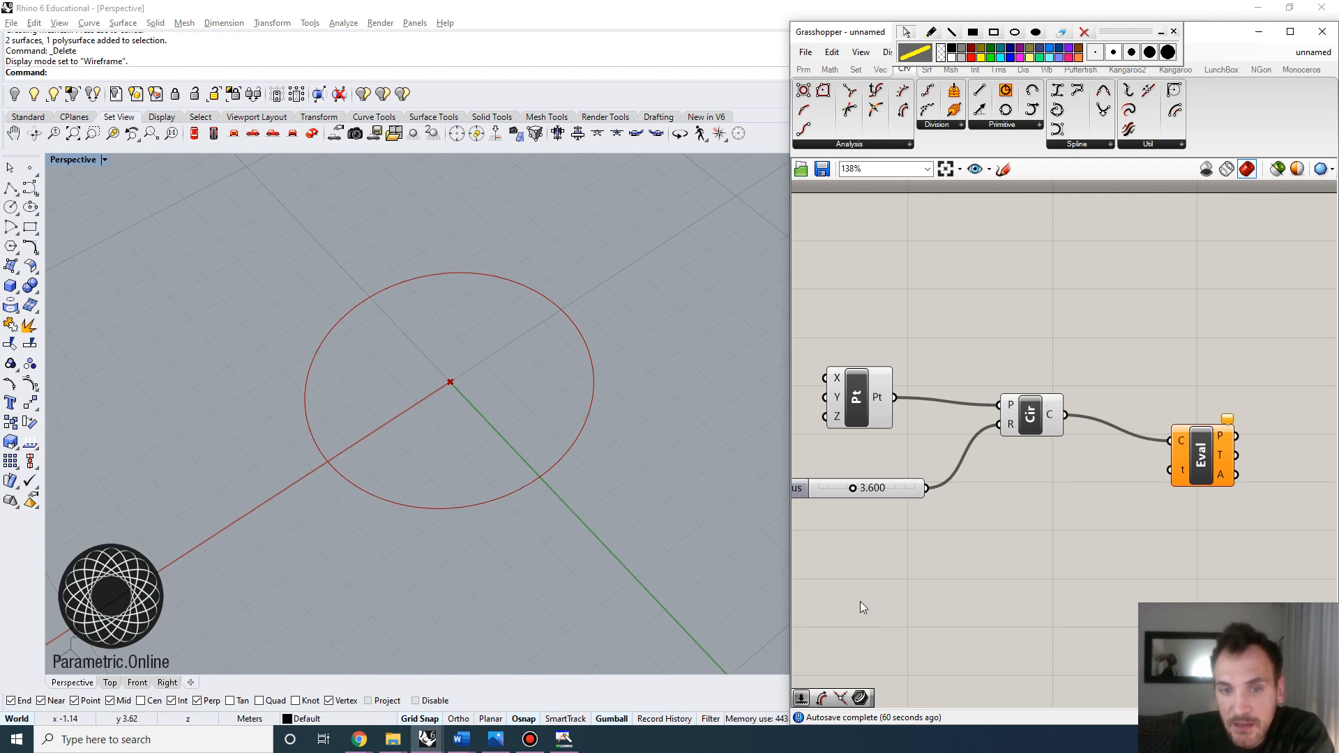
double_click(972, 541)
text(number)
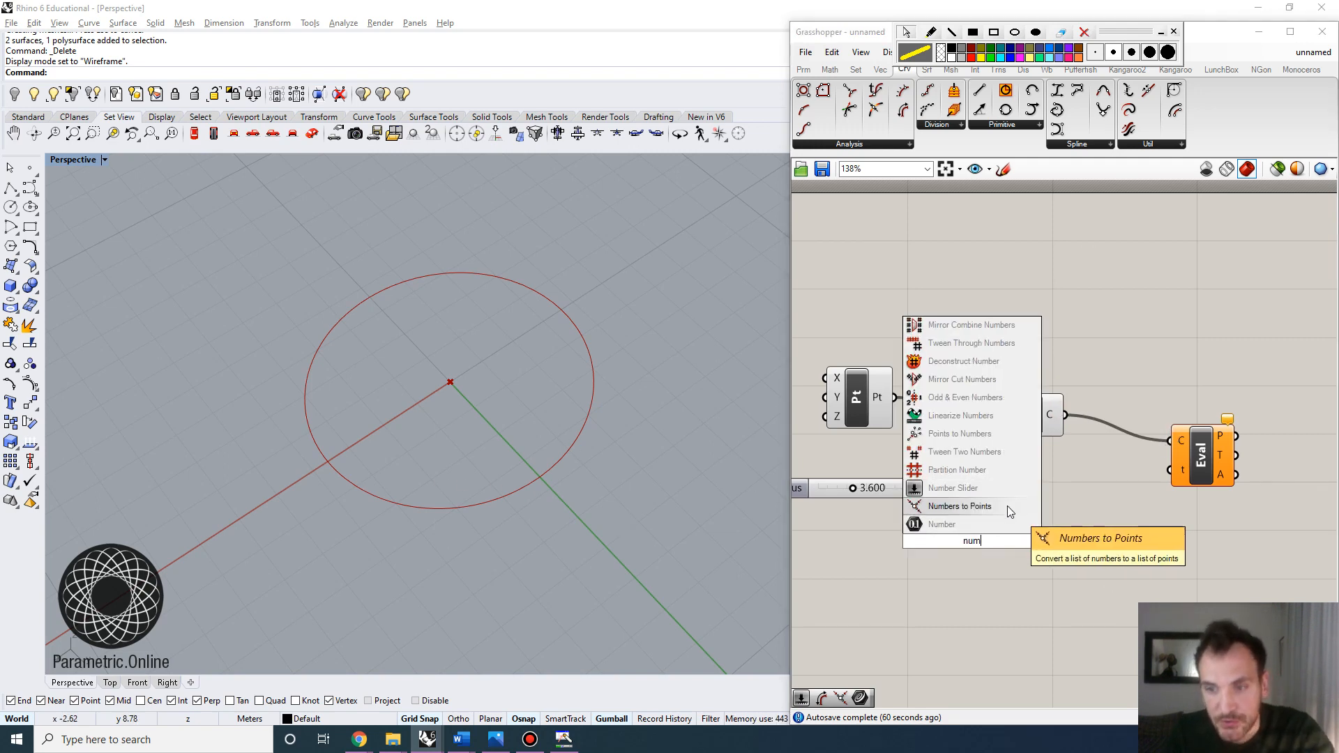
click(1007, 505)
click(990, 541)
key(Delete)
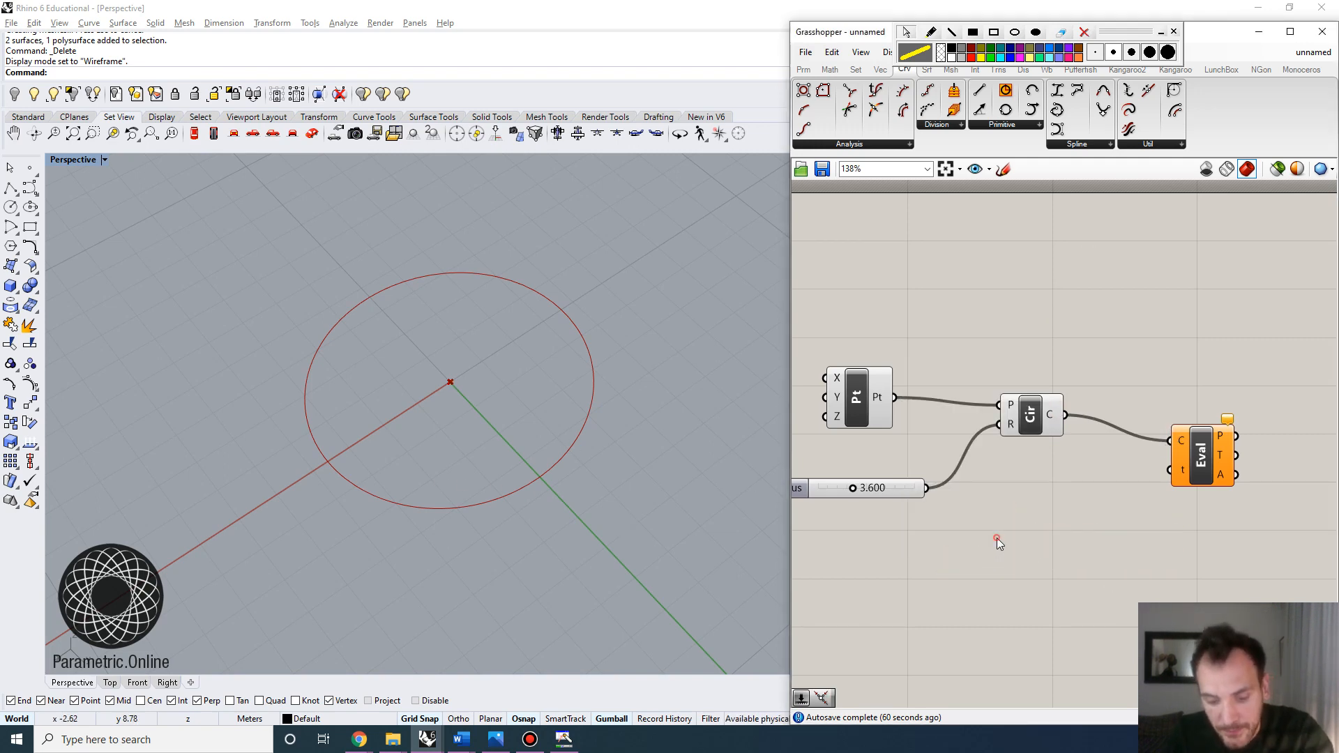
Step: Add a number slider below the Circle component and connect it to Evaluate Curve's t input
double_click(998, 537)
text(num)
click(1006, 484)
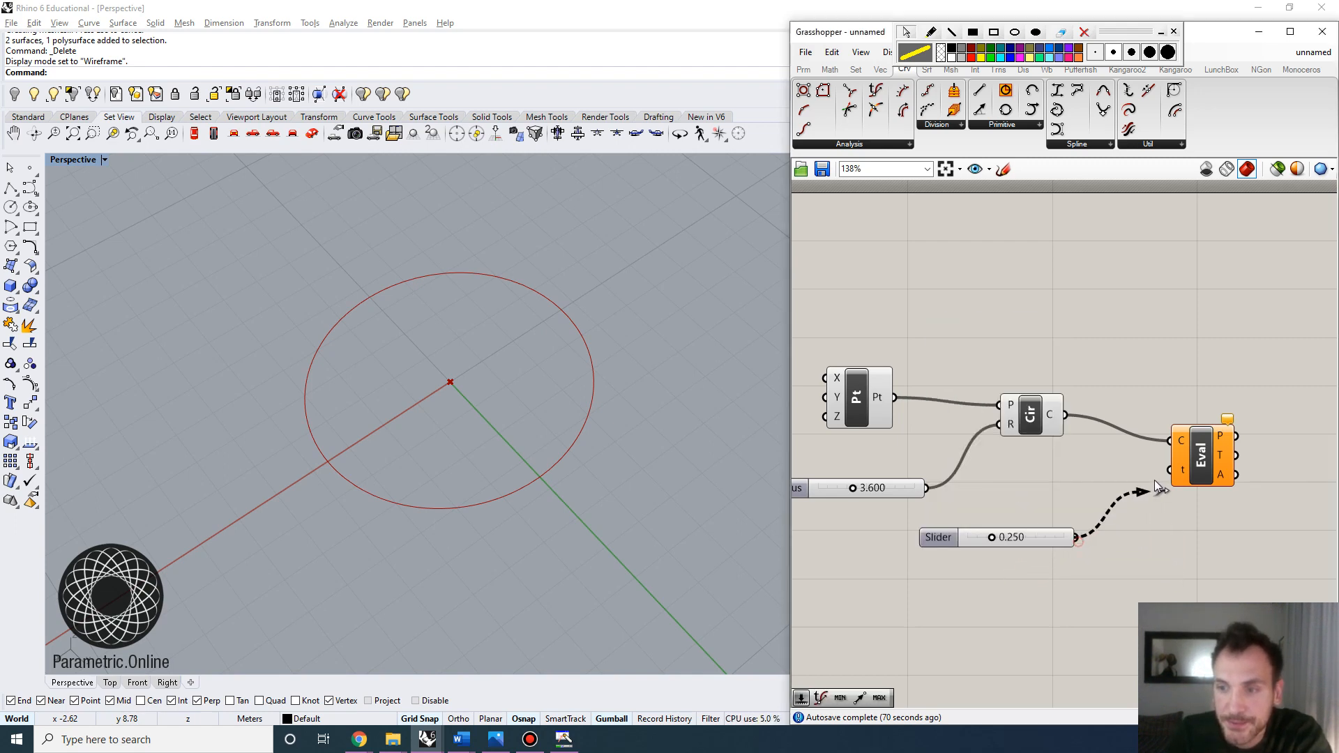
drag(1157, 486, 1189, 473)
Step: Reparameterize Evaluate Curve's C input and set the Parameter slider to 0.134 to slide the point along the circle
right_click(1182, 450)
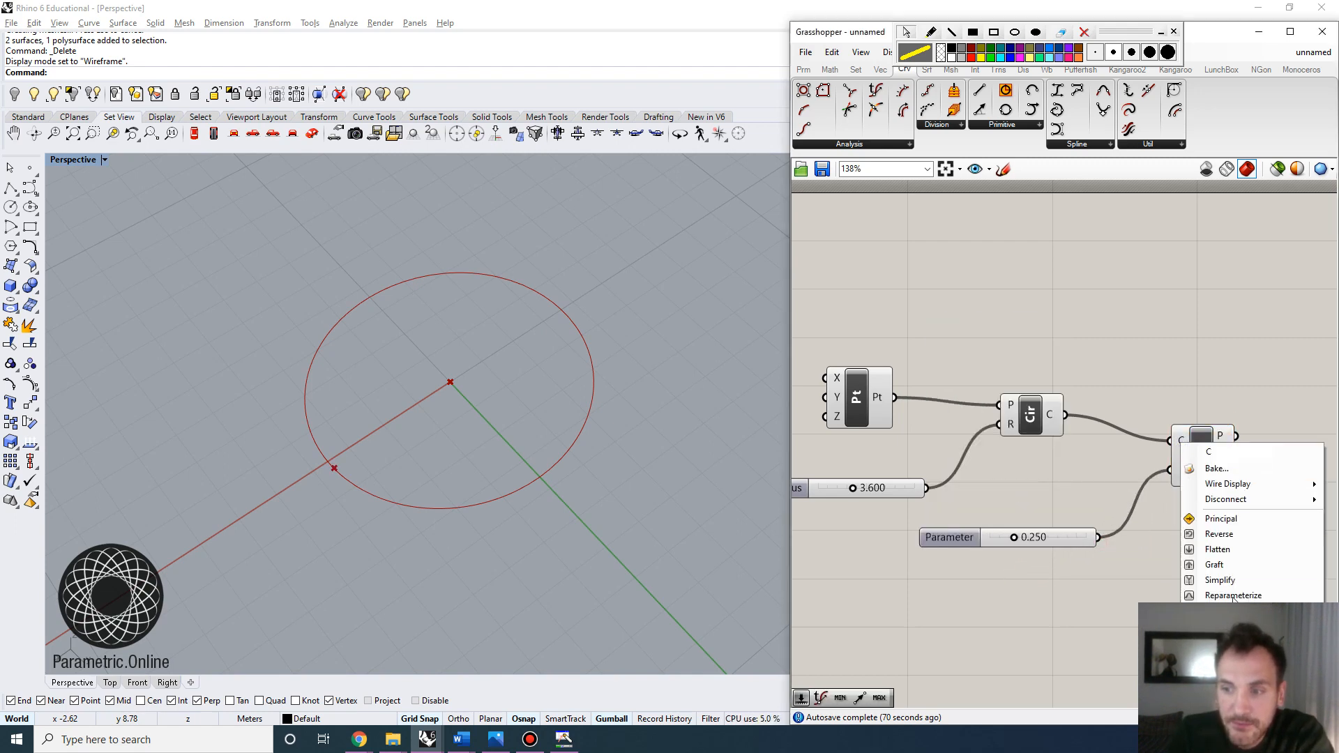
click(1208, 595)
drag(1191, 467, 1199, 444)
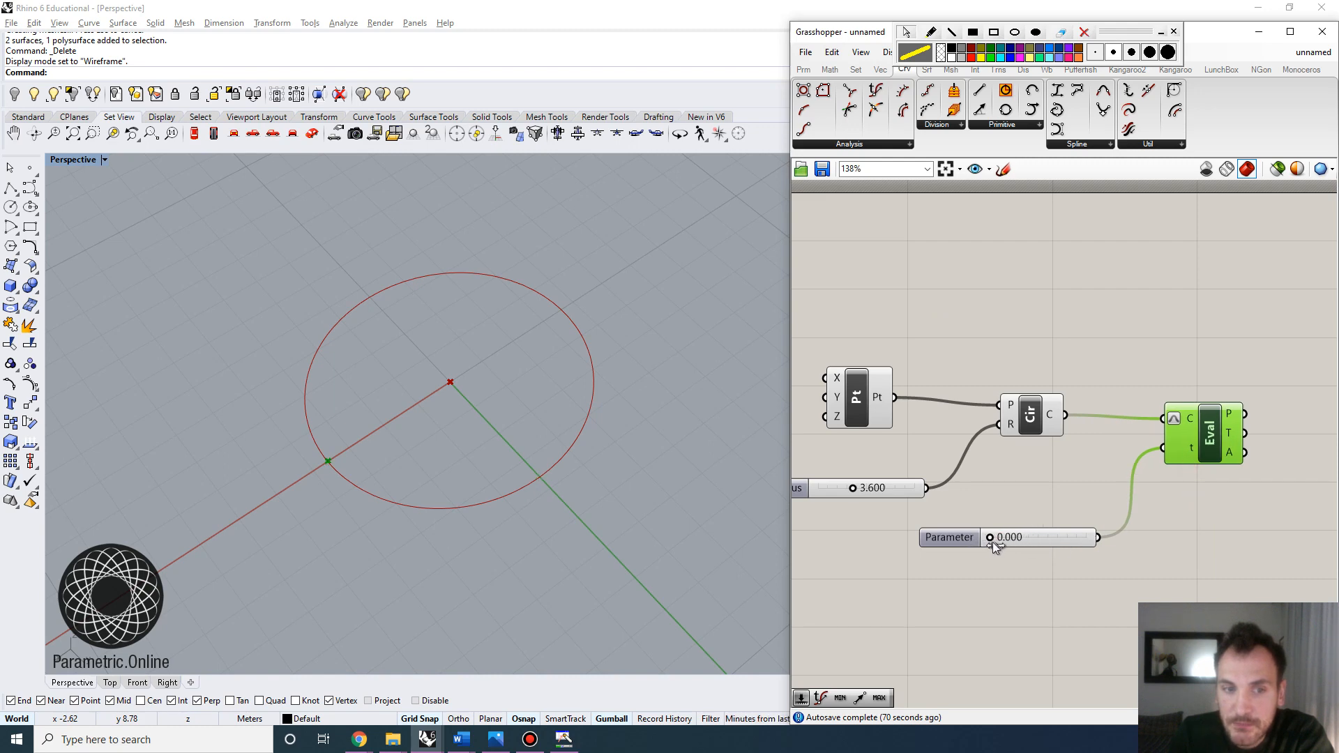
drag(1086, 537, 1004, 541)
scroll(1035, 513, down, 2)
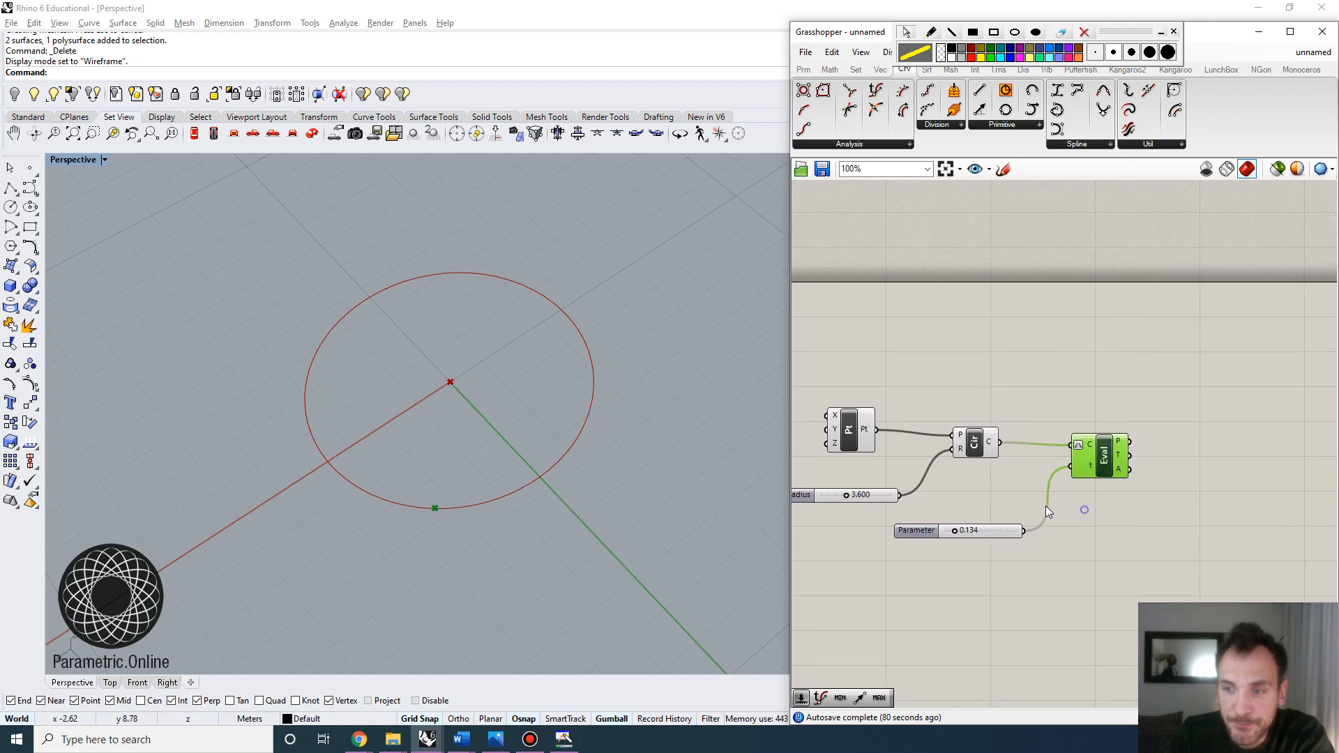
Step: Add a Vector 2Pt component beside Evaluate Curve and shift Evaluate Curve slightly down to make room
double_click(1169, 475)
text(vecto)
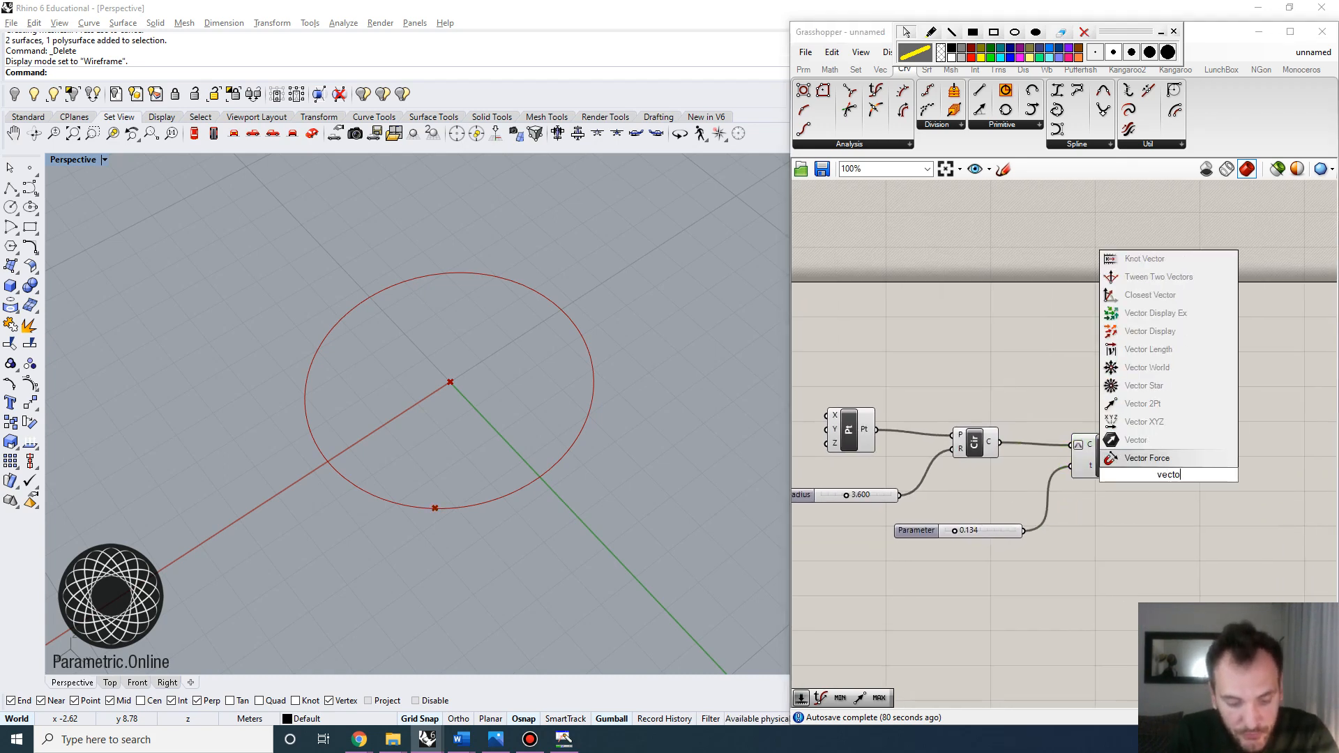
text(r 2pt)
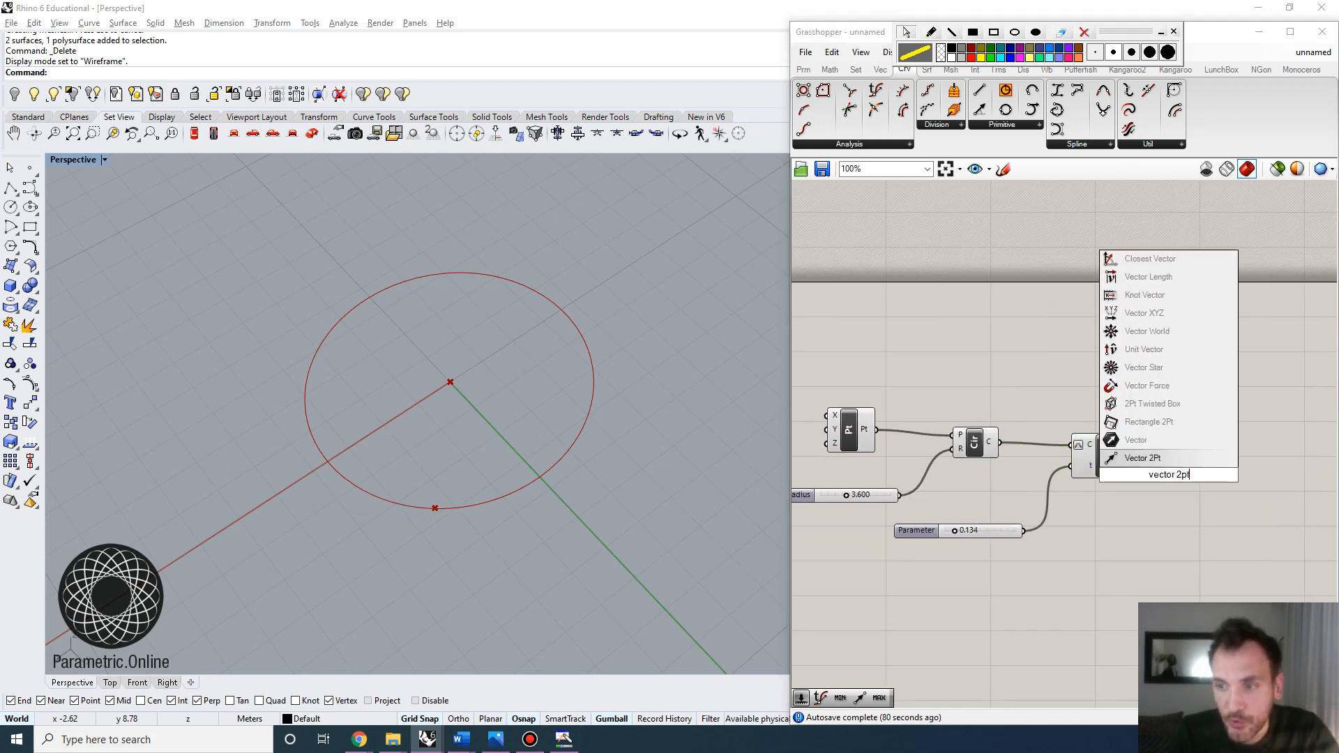
click(1176, 459)
drag(1104, 462, 1088, 495)
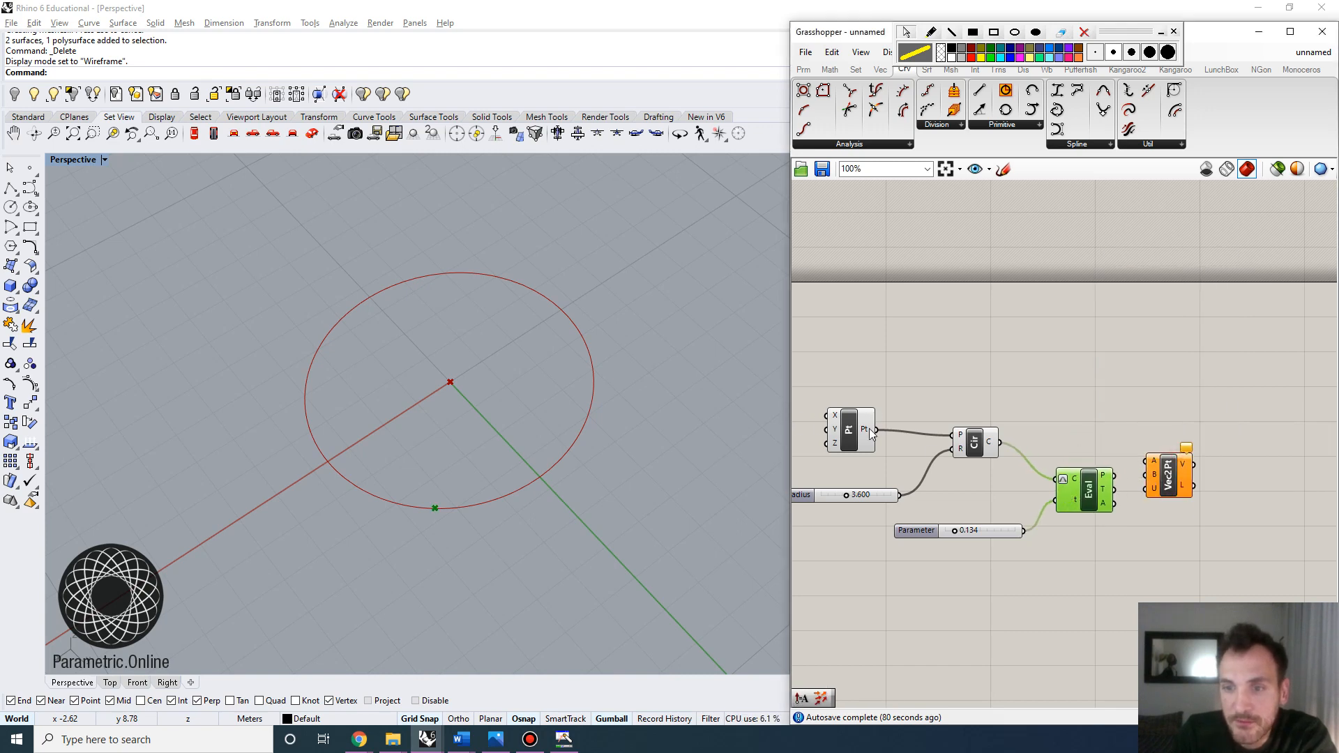
Step: Connect the constructed point to Vector 2Pt's A input and the evaluated point to B, and align the Circle component with Evaluate Curve
drag(876, 430, 1180, 447)
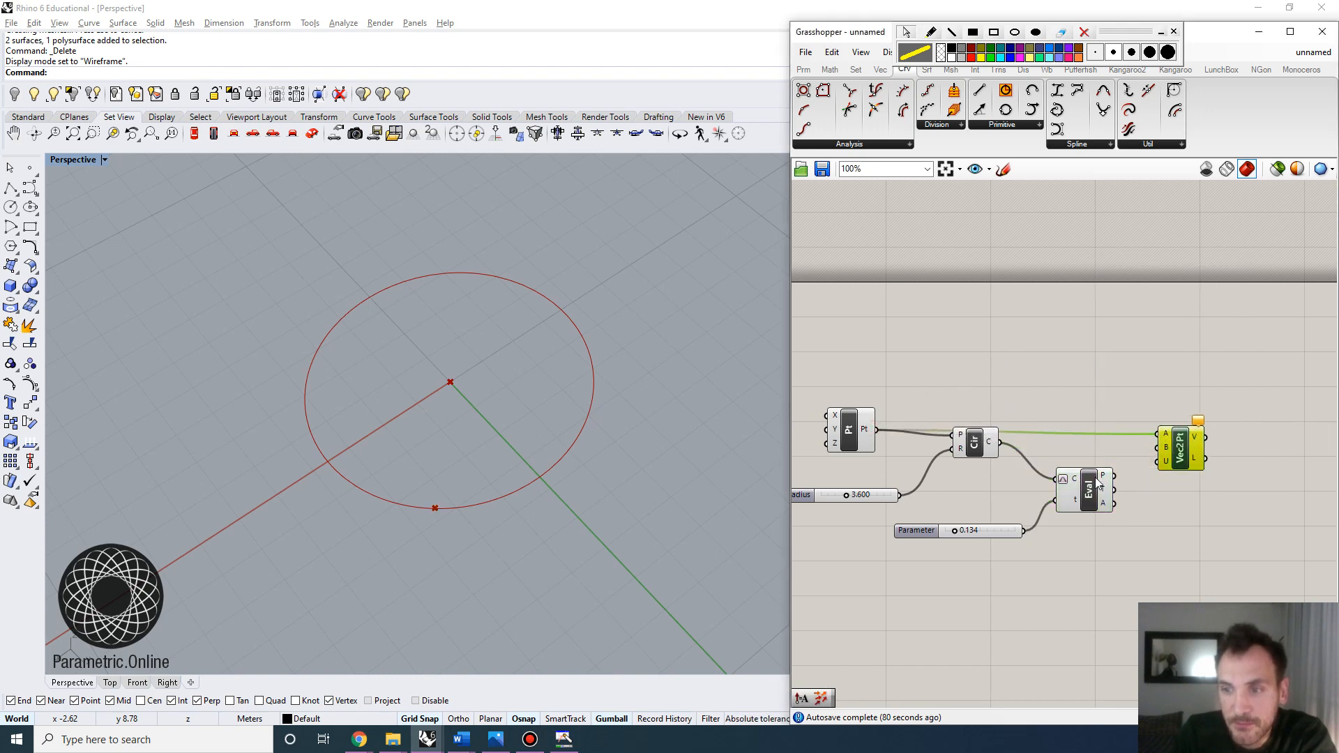
drag(1097, 484, 1190, 421)
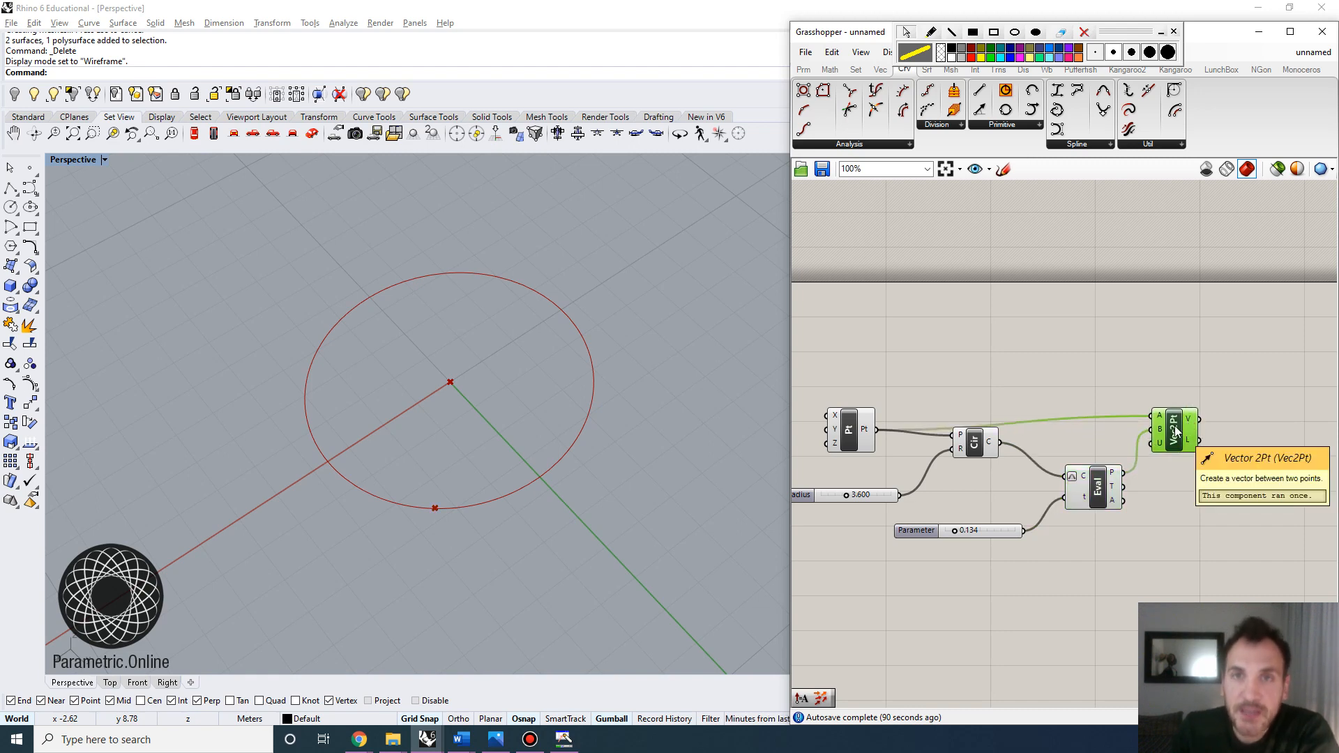
drag(988, 439, 998, 475)
right_drag(1225, 416, 1195, 417)
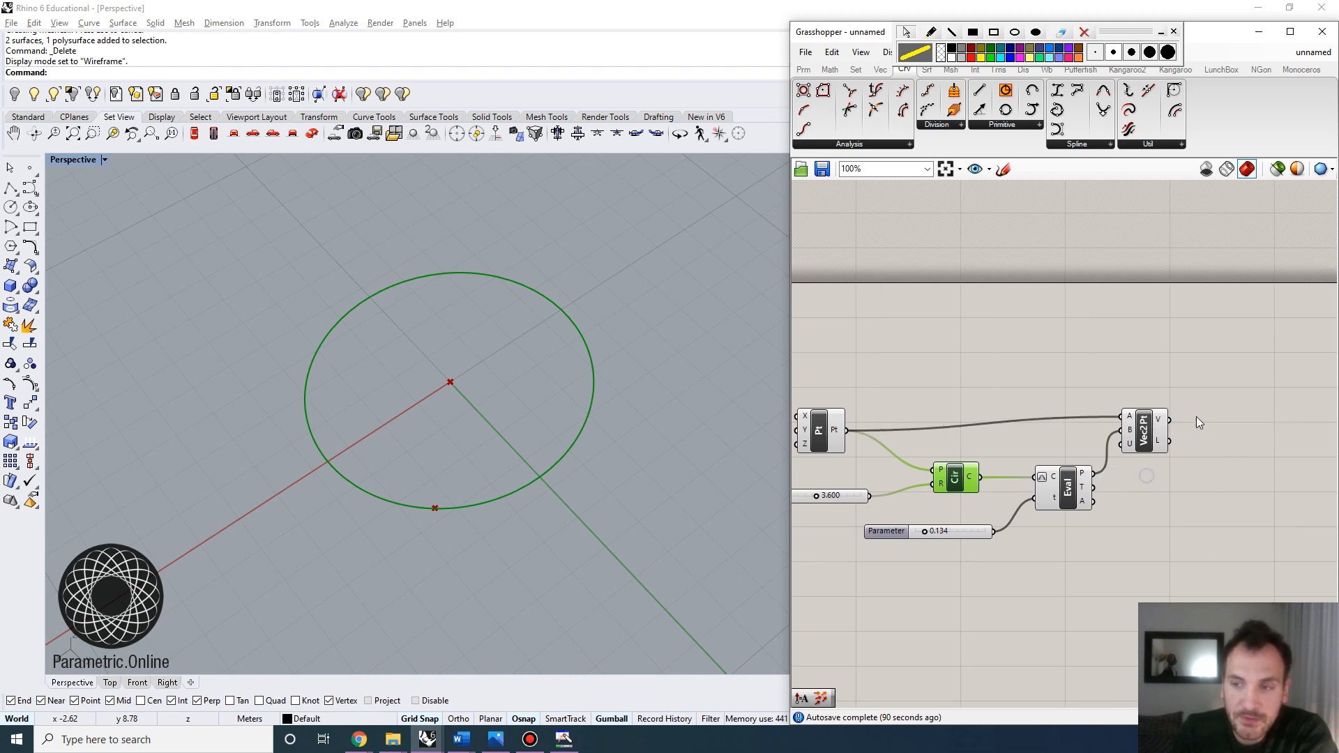
Step: Add a Vector Display component, connecting Vector 2Pt's V output to its V input and the constructed point to its A input
double_click(1222, 398)
text(vector)
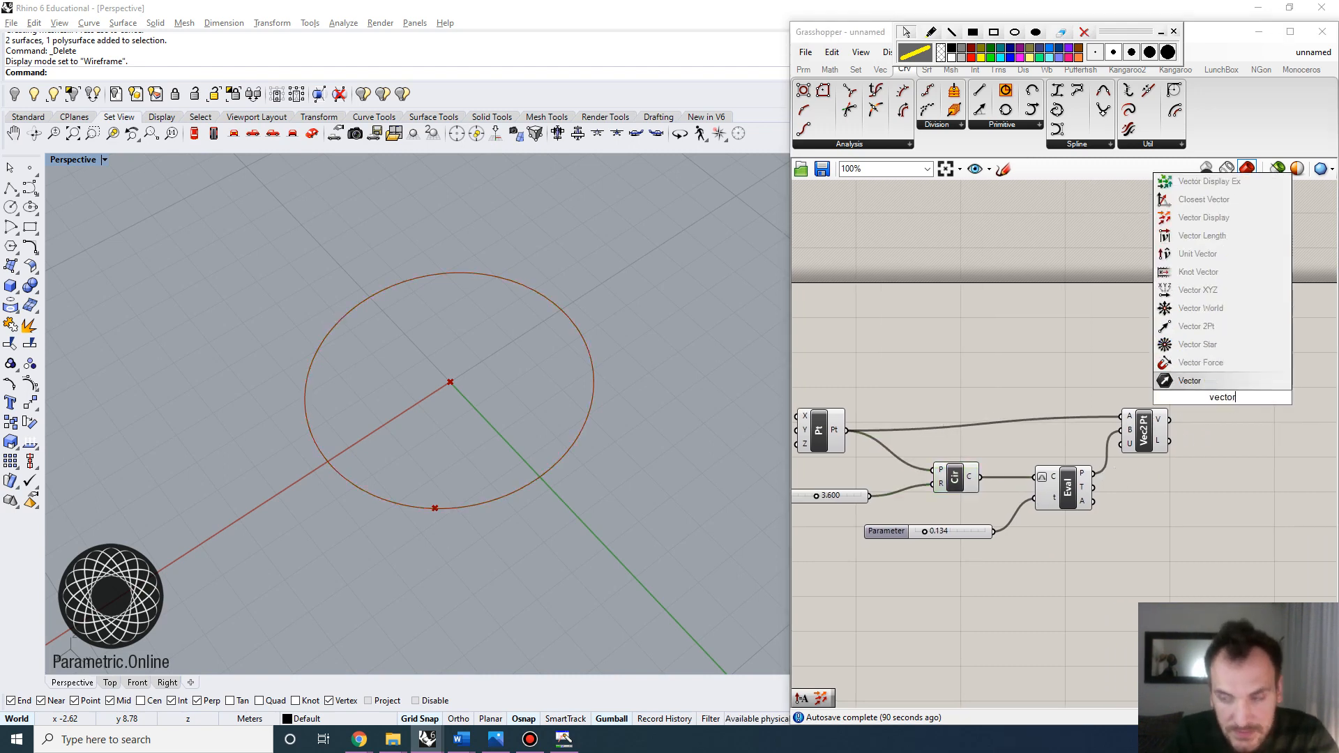
text( displa)
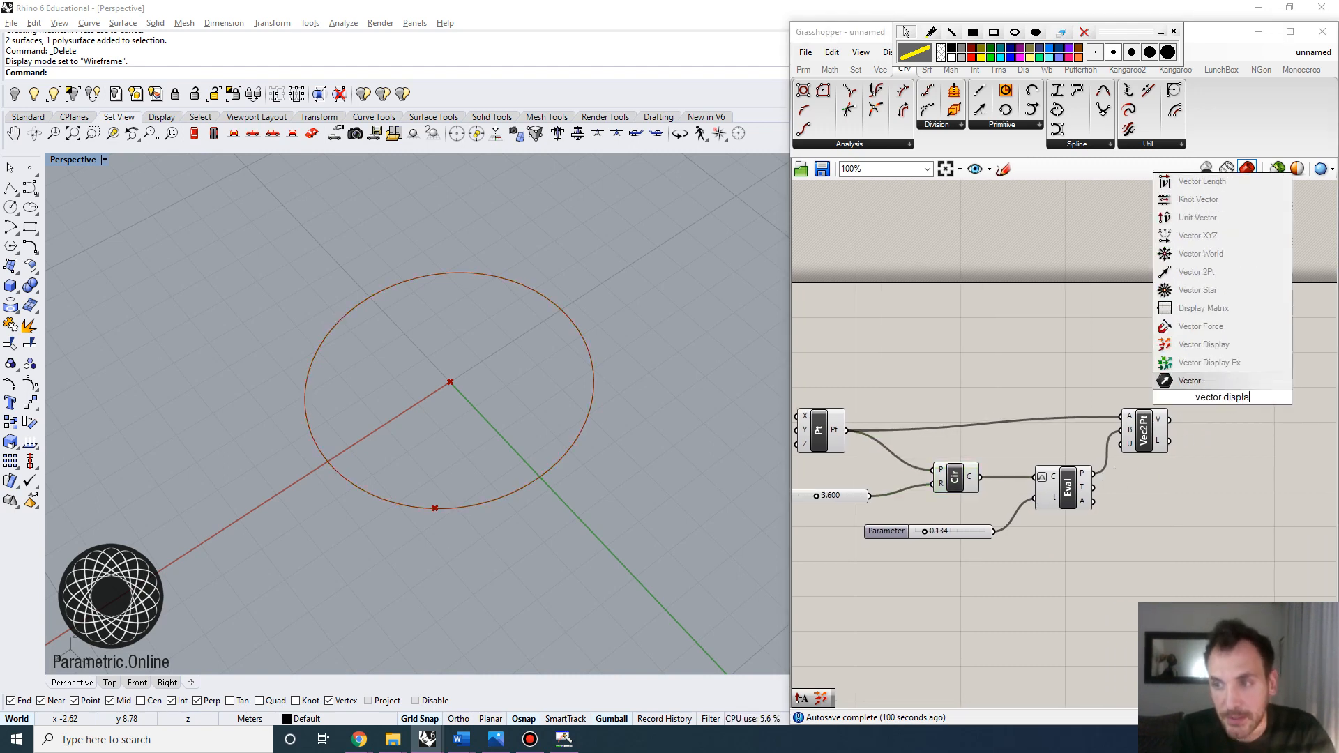
click(1189, 344)
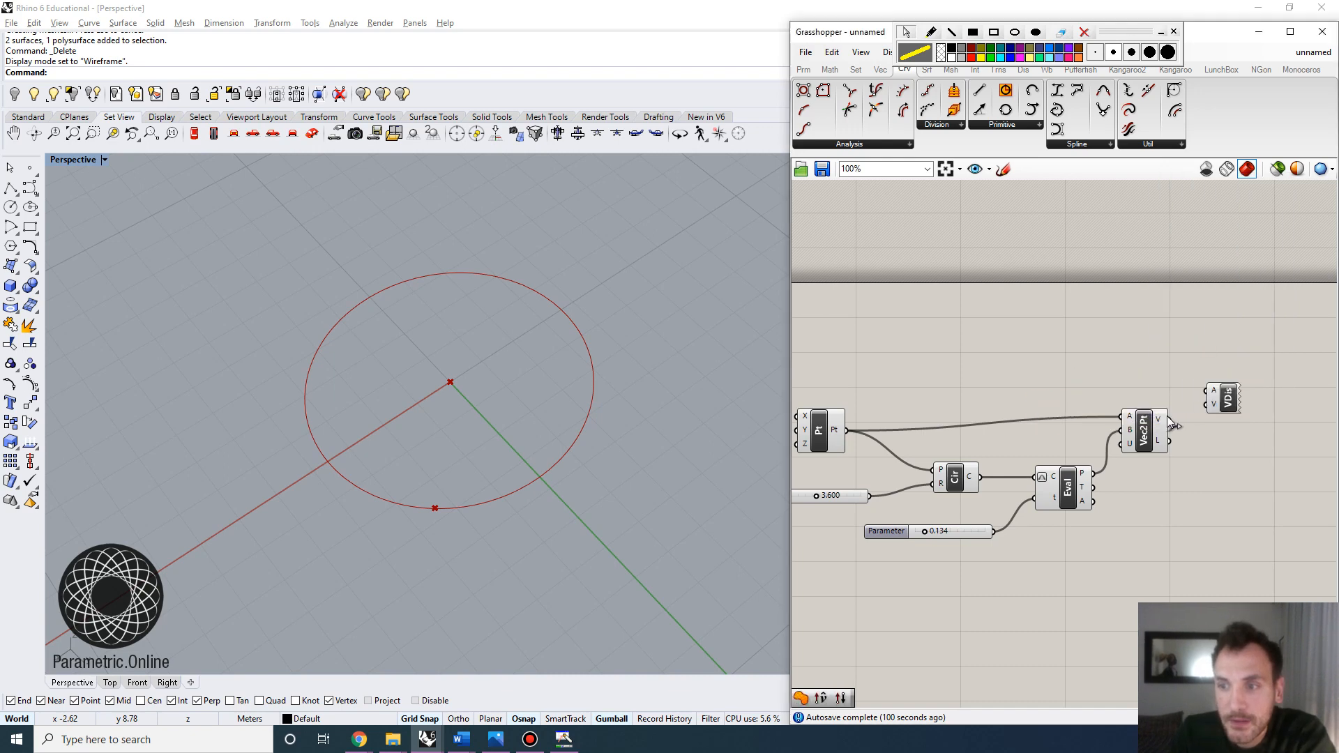
scroll(1210, 401, up, 4)
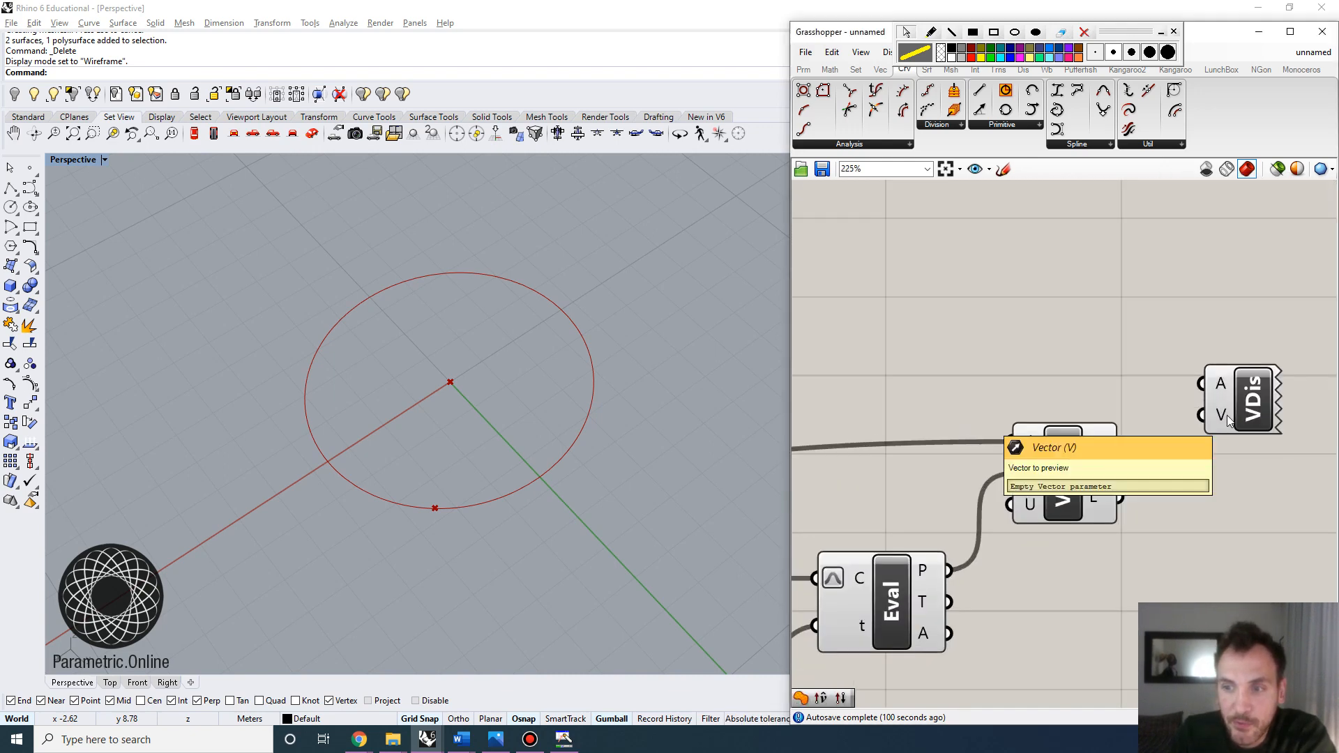
drag(1228, 415, 1120, 449)
scroll(1170, 382, down, 4)
scroll(1191, 387, down, 2)
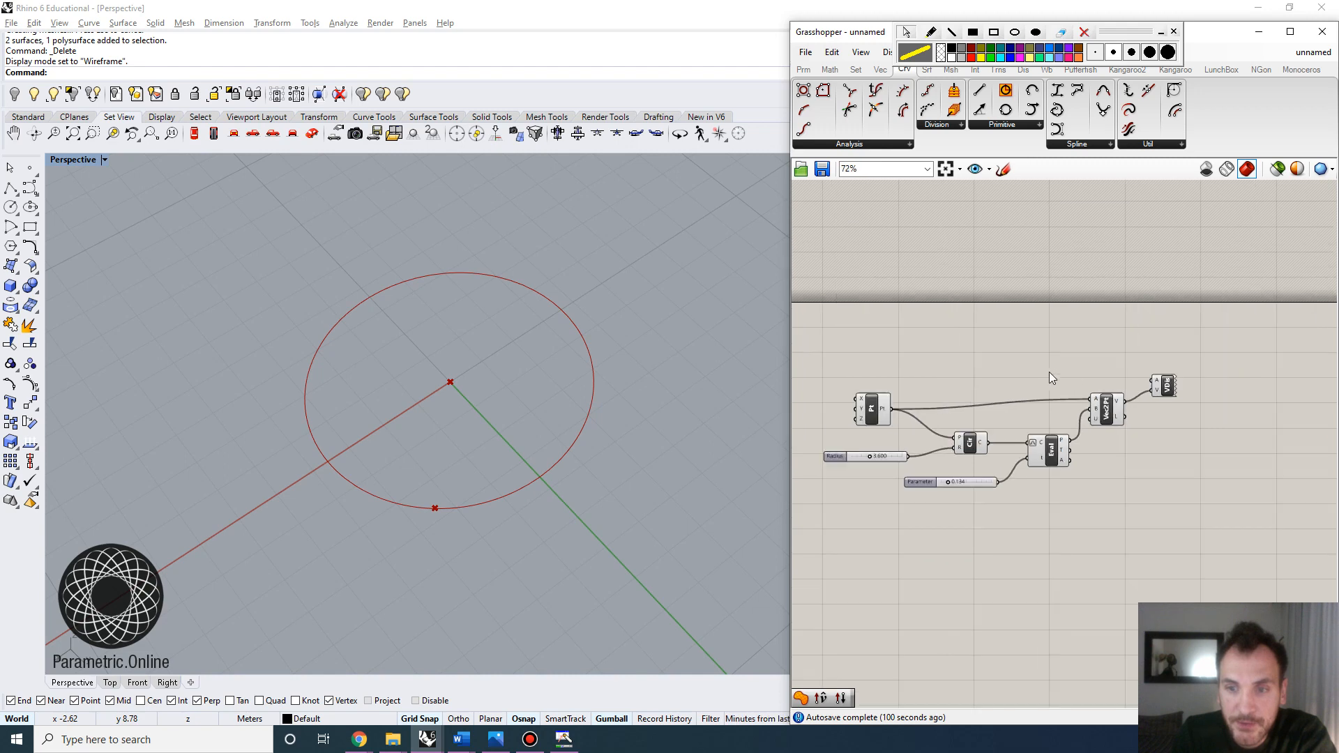
mouse_move(889, 409)
mouse_down()
mouse_move(1080, 317)
mouse_move(1152, 380)
mouse_up()
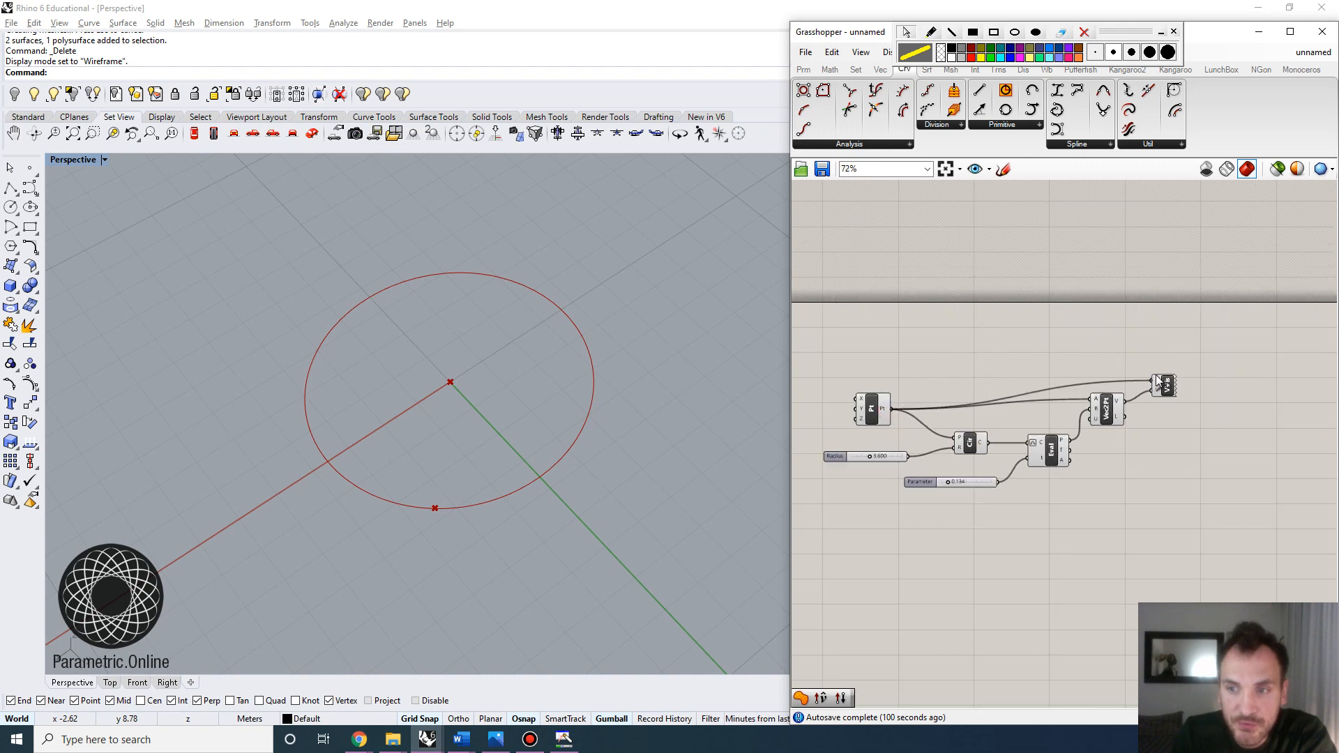
Step: Set the Parameter slider to 0.163 to test how the displayed vector follows the evaluated point
scroll(411, 444, up, 5)
scroll(583, 428, down, 5)
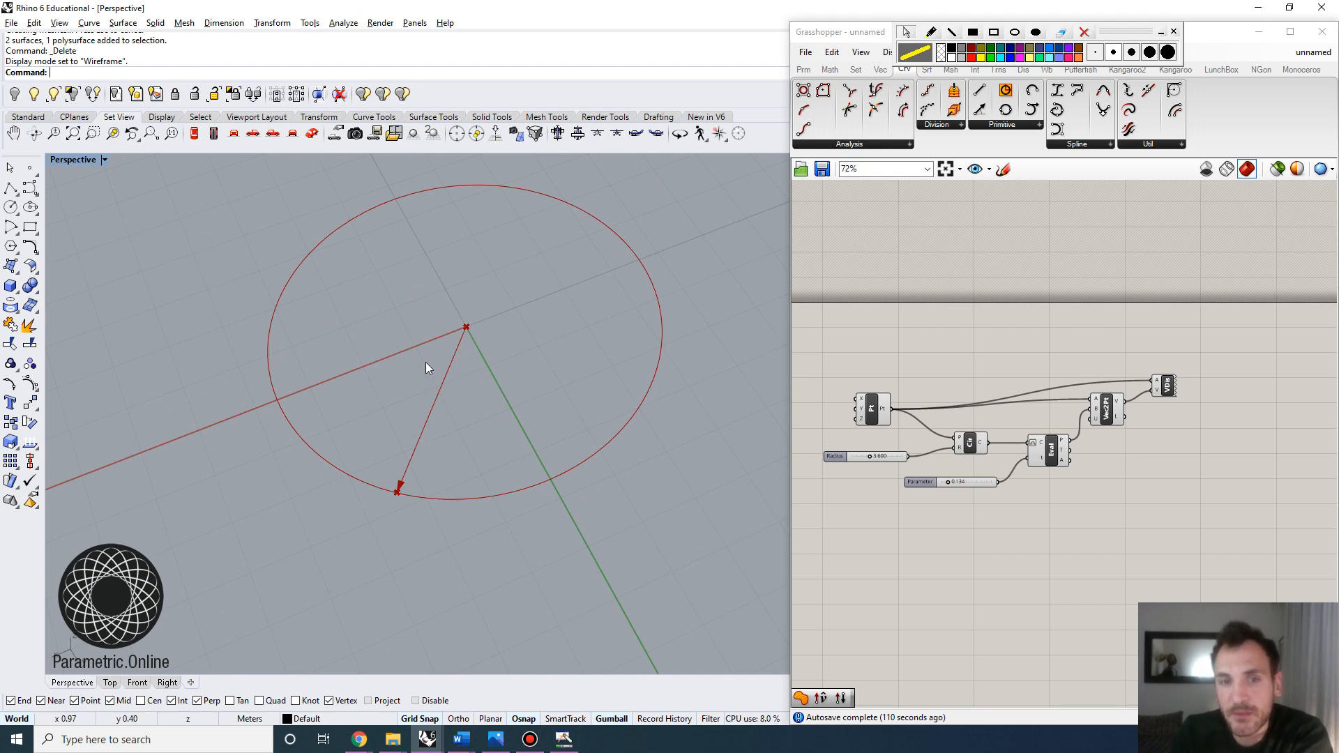
scroll(975, 472, up, 4)
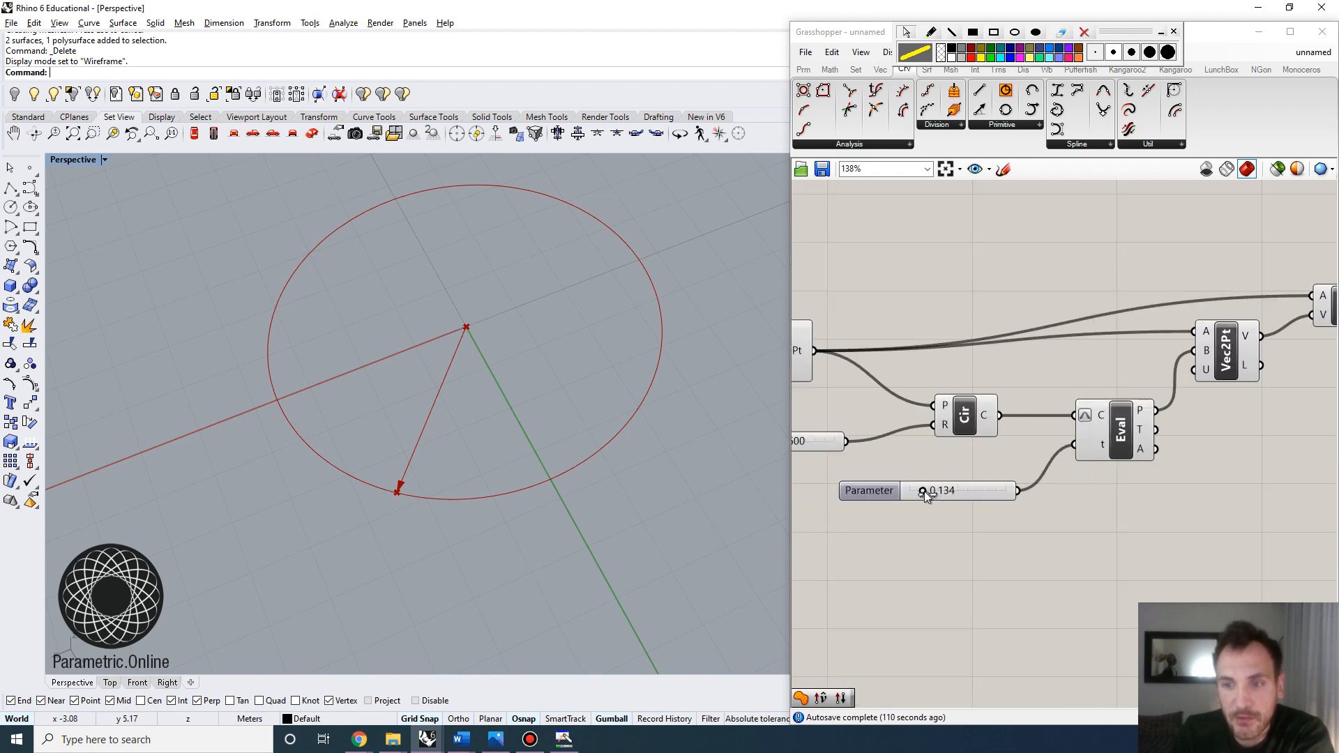
mouse_move(921, 491)
mouse_down()
mouse_move(944, 491)
mouse_move(924, 492)
mouse_up()
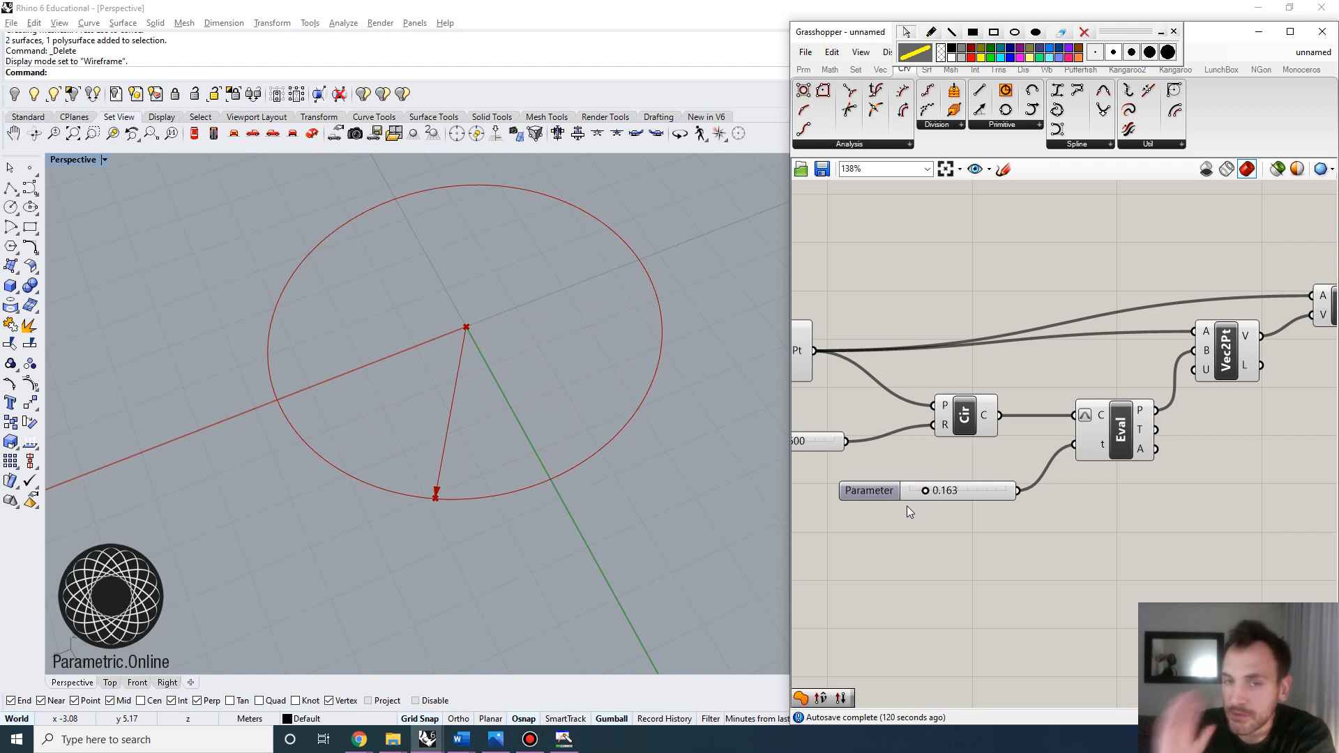
Step: Add a Move component, connect Evaluate Curve's P output to its G input, and place it further along the canvas
scroll(1081, 497, down, 2)
right_drag(1172, 493, 1092, 499)
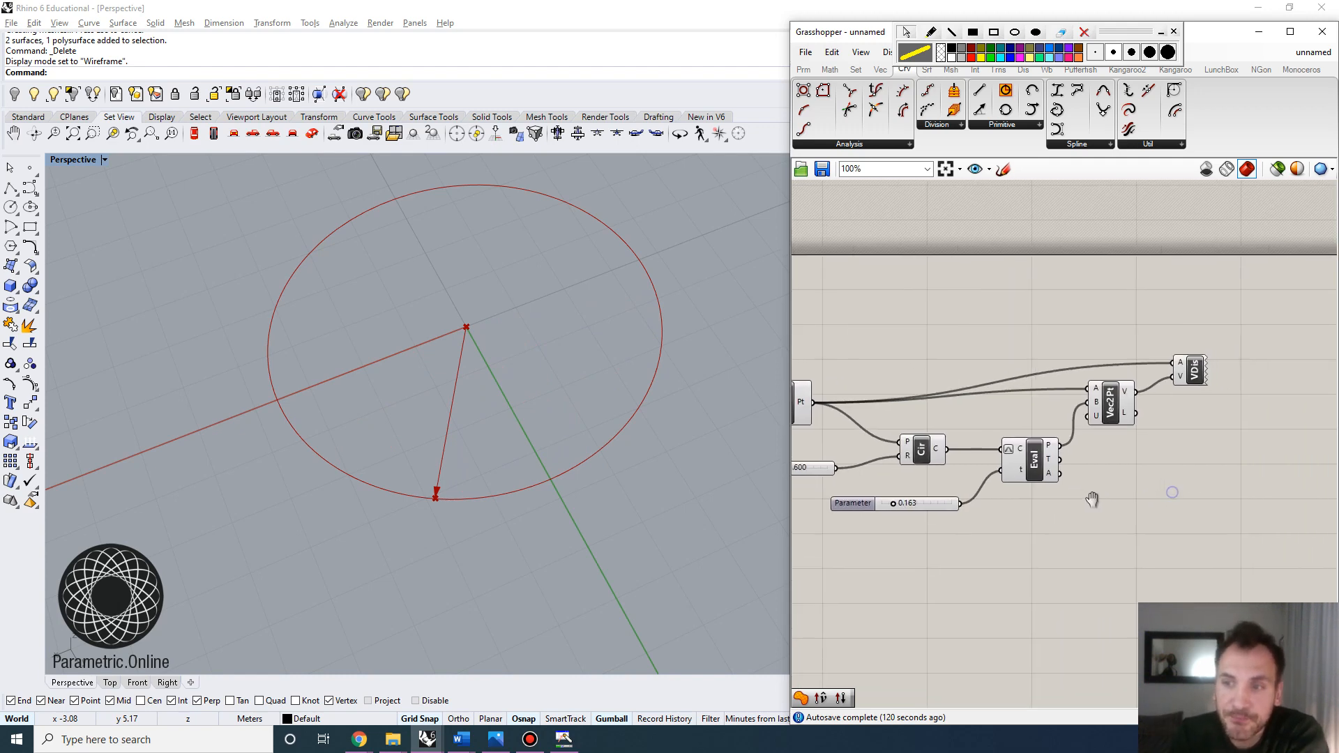
double_click(1165, 485)
text(move)
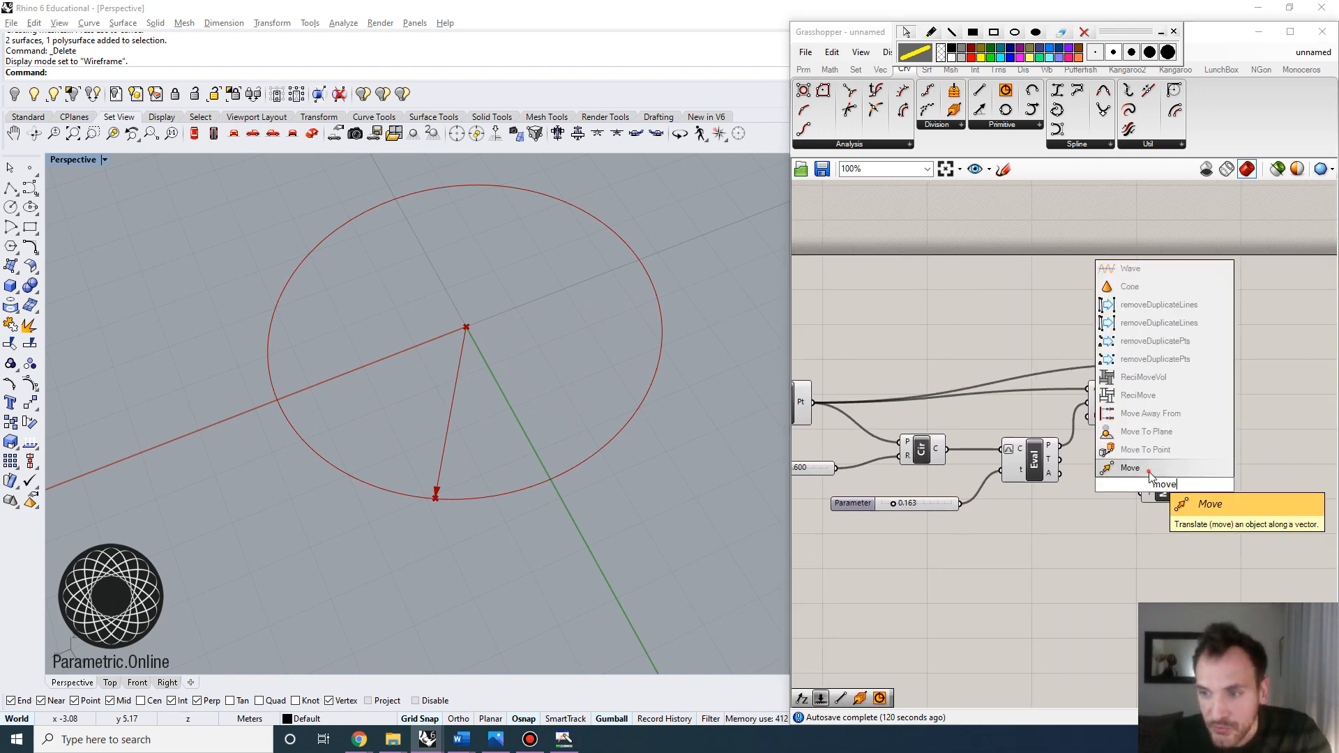
click(1148, 472)
click(1044, 469)
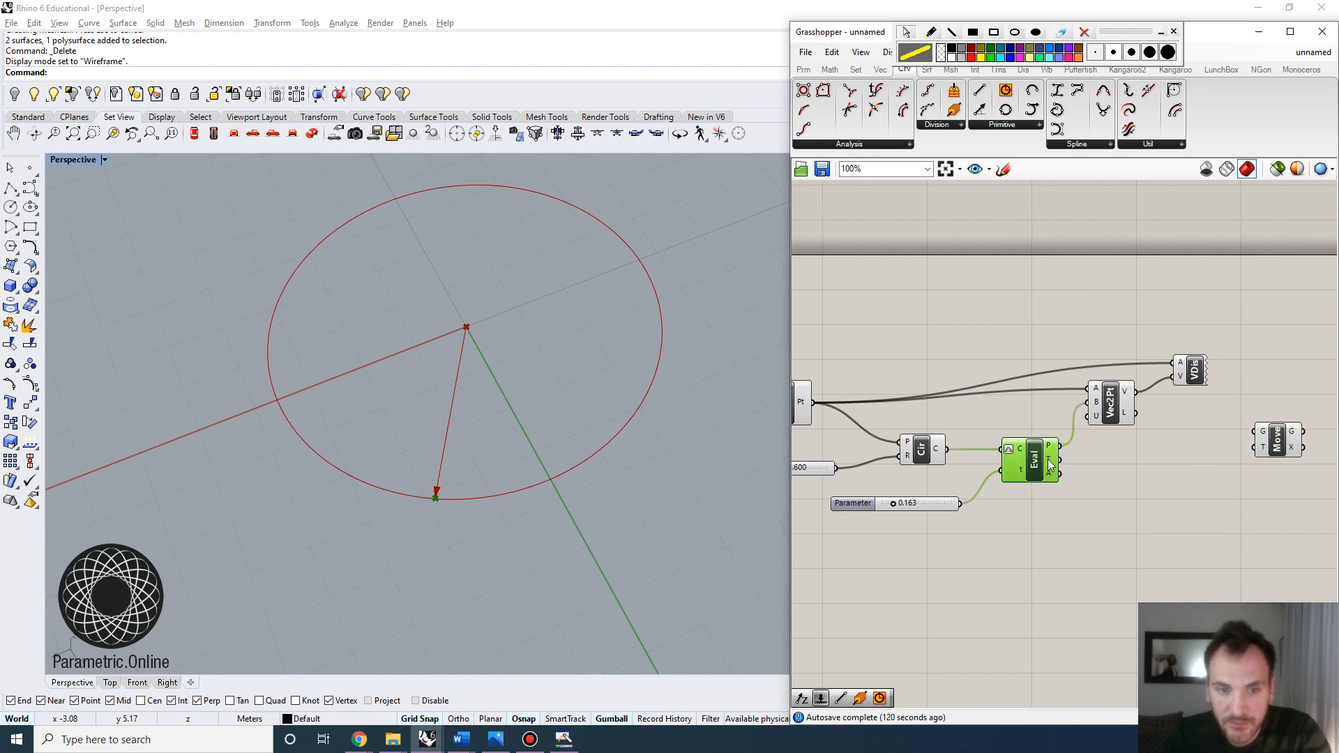
drag(1060, 447, 1219, 422)
right_drag(1278, 447, 1211, 450)
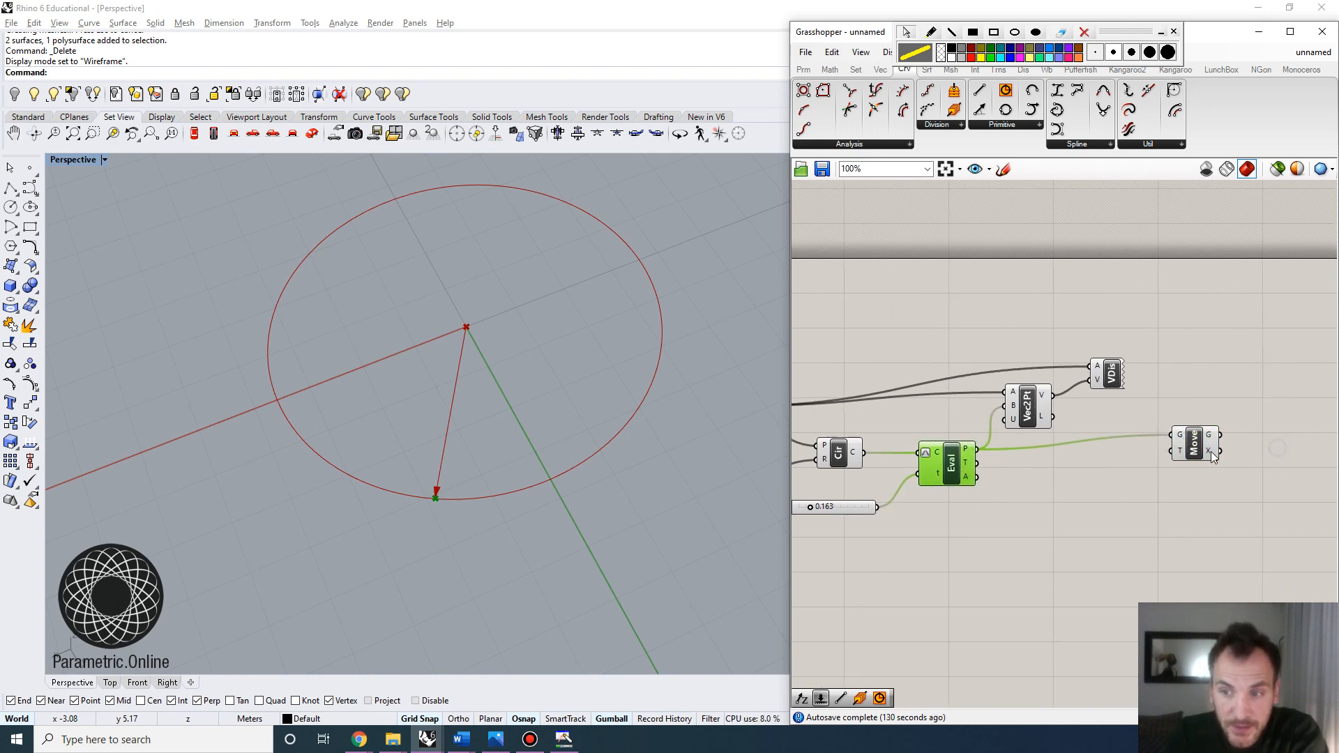
drag(1221, 454, 1288, 496)
click(1030, 418)
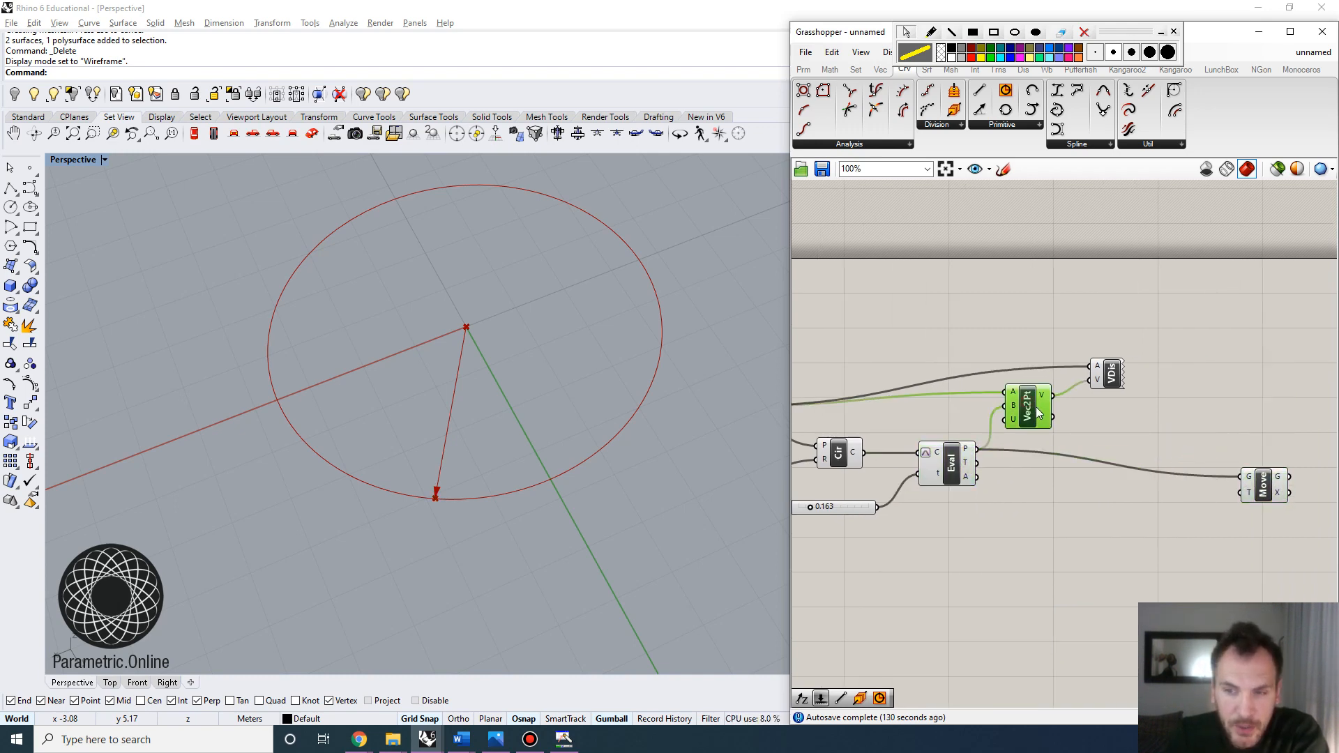
mouse_move(1046, 400)
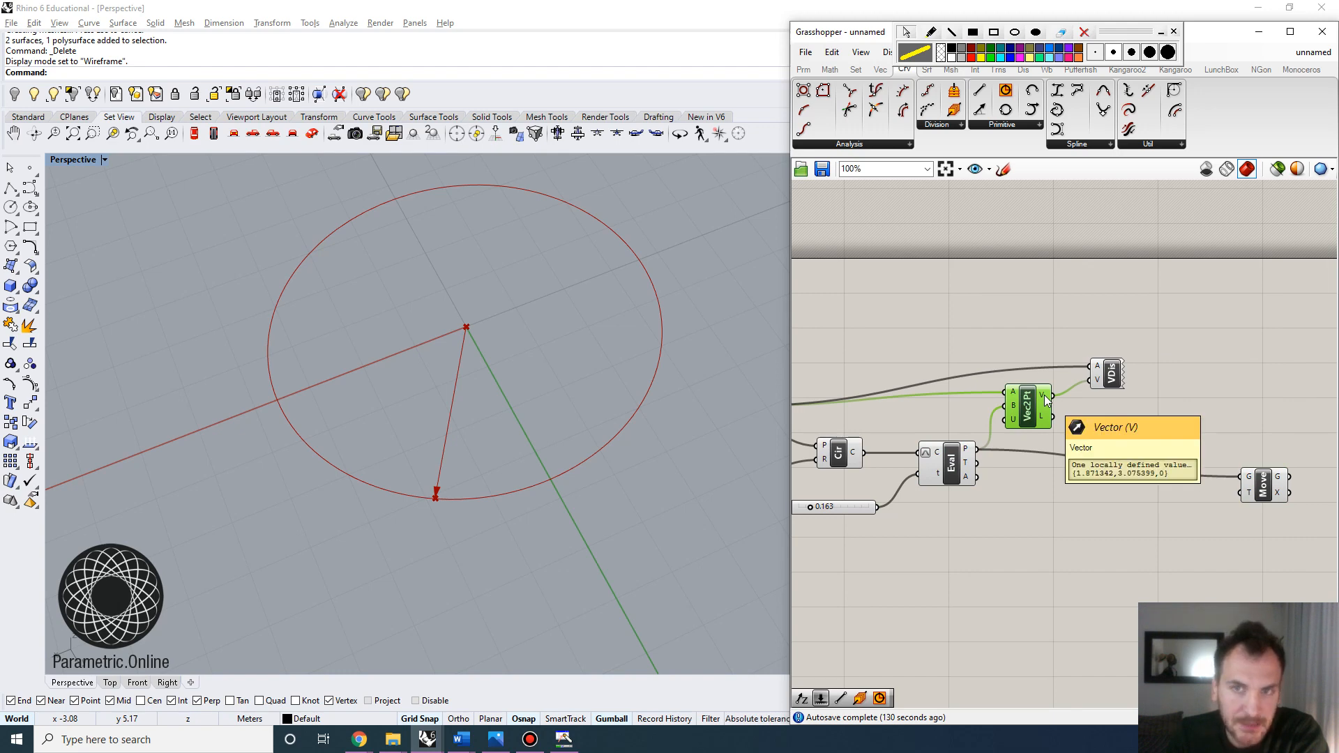
click(1093, 509)
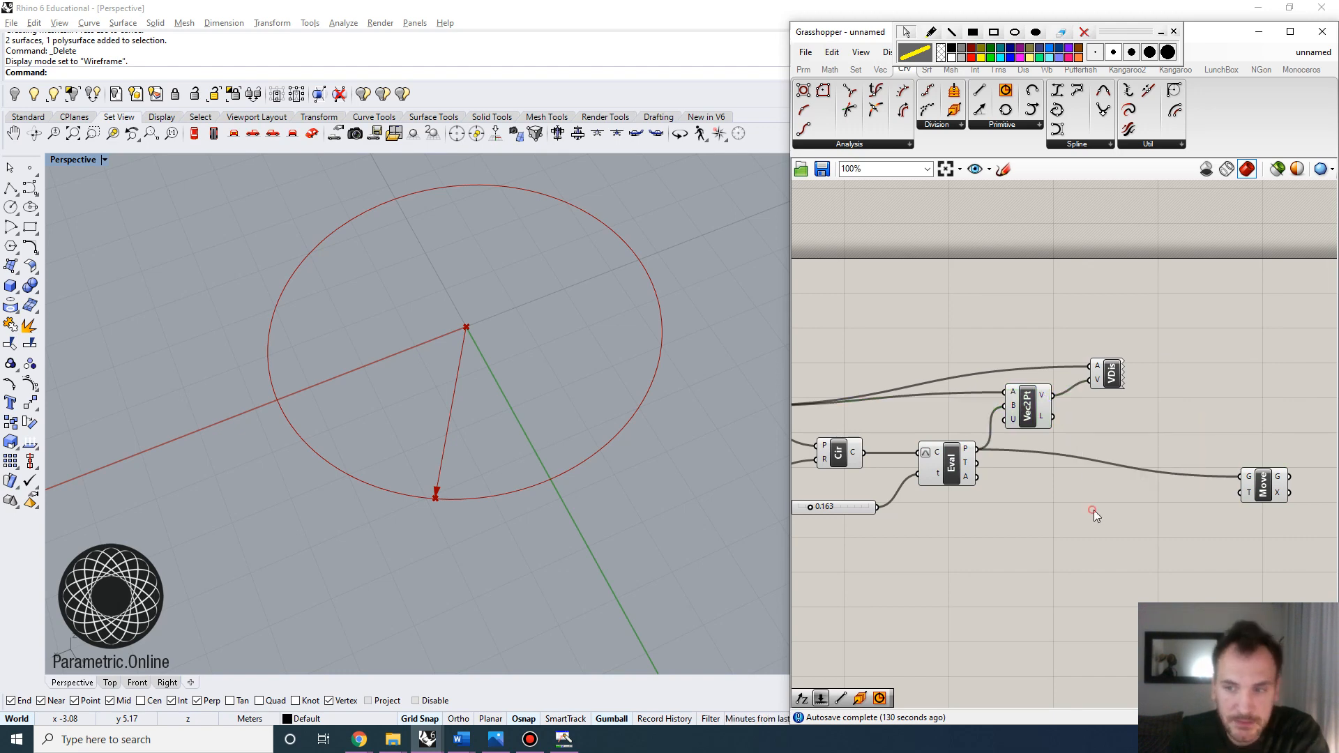
text(vec)
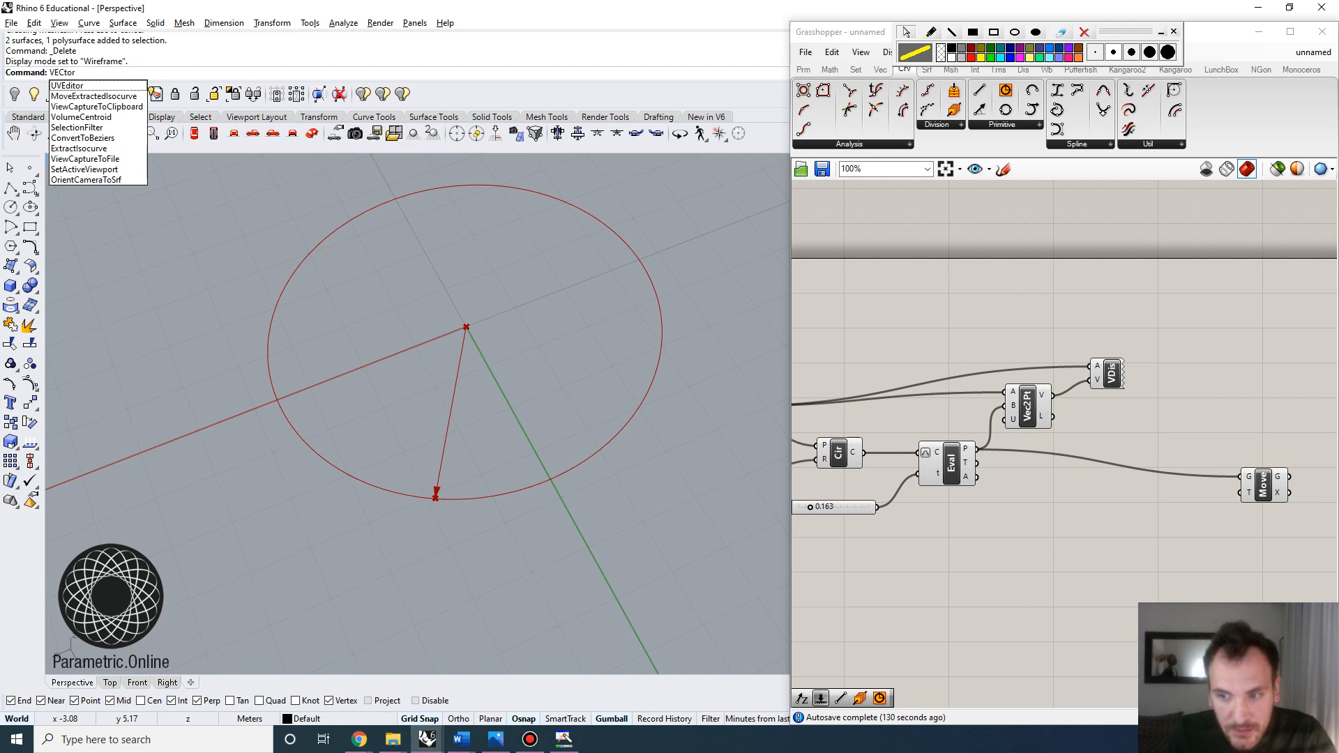
key(Escape)
Step: Add an Amplitude component and connect Vector 2Pt's V output to its V input
double_click(1145, 540)
text(veector)
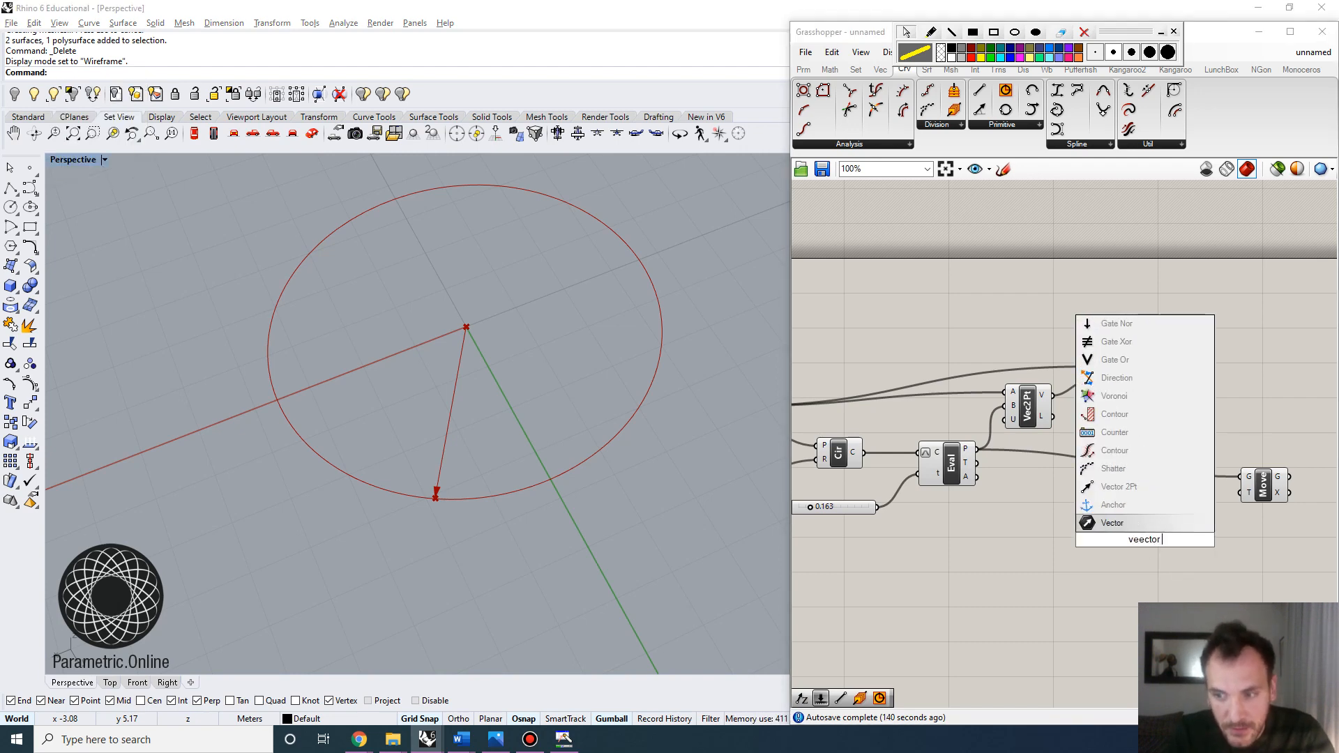
key(BackSpace)
key(BackSpace)
text(c)
text(tor mapl)
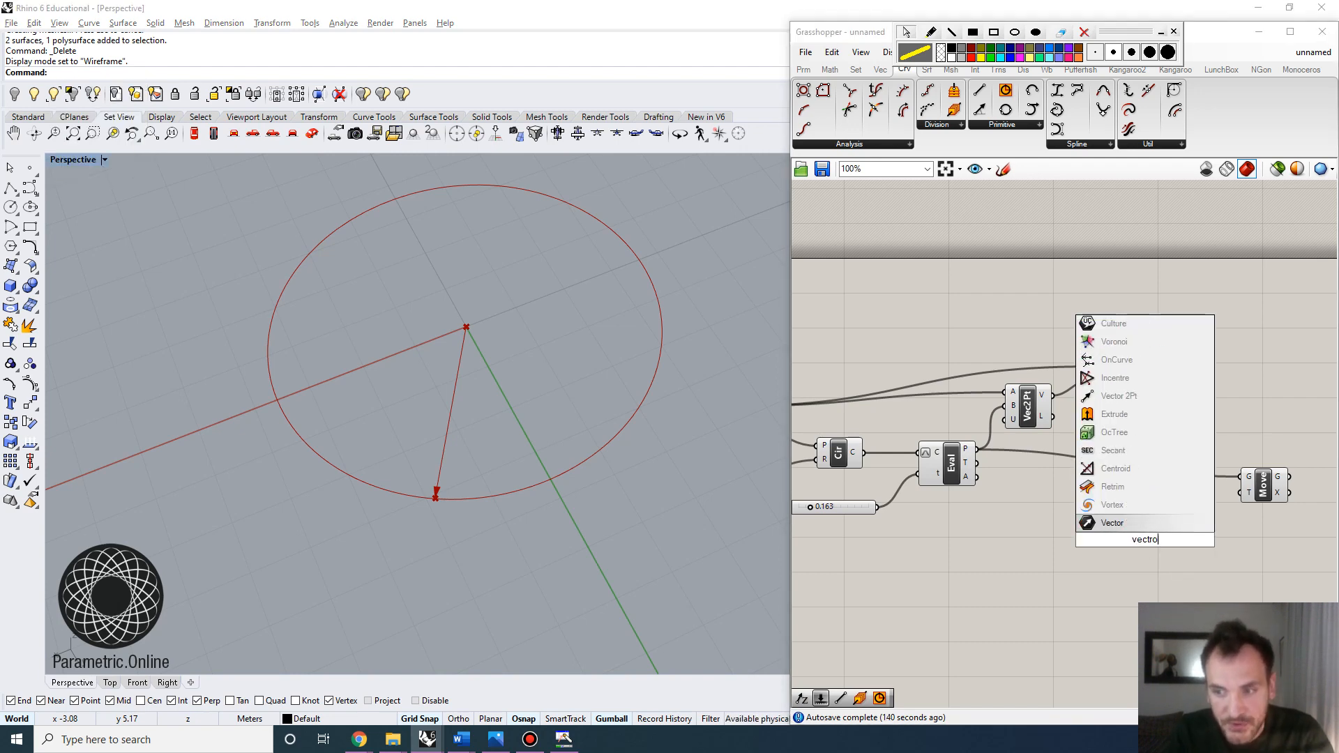
key(BackSpace)
key(BackSpace)
key(BackSpace)
key(BackSpace)
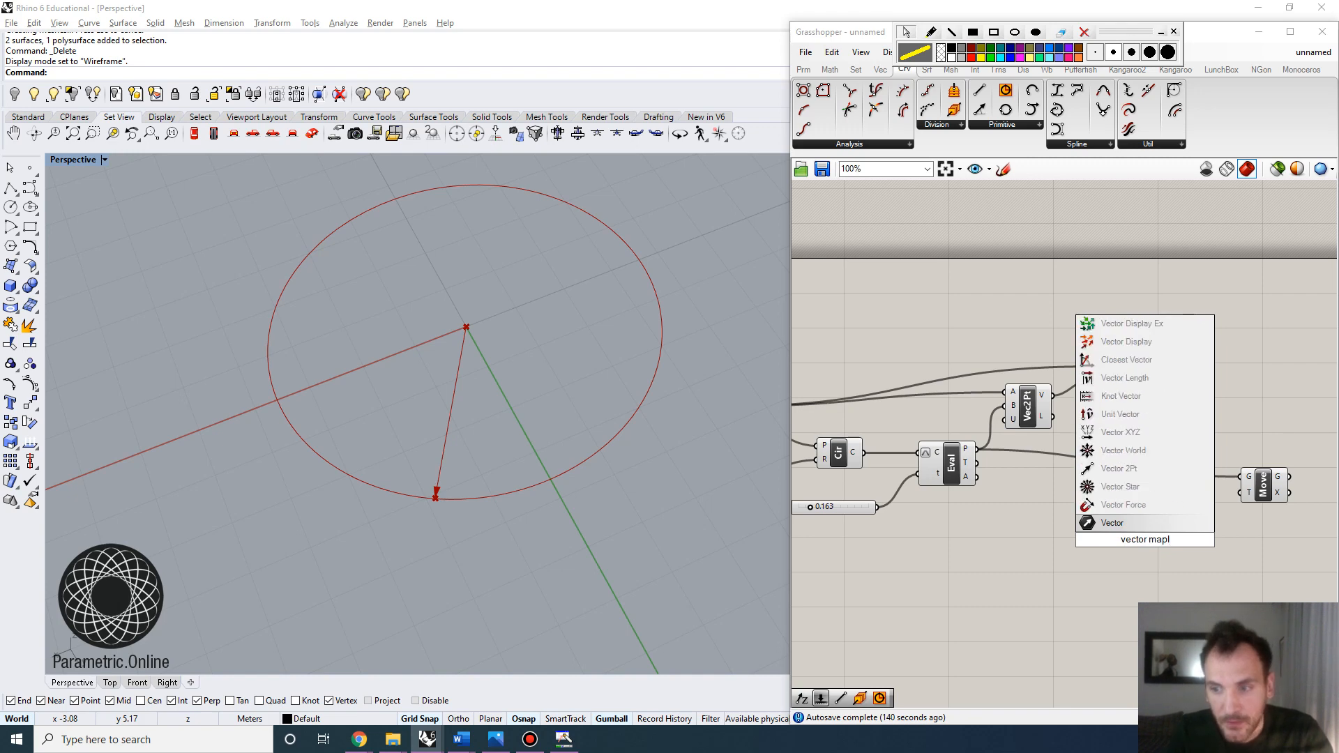
text(amp)
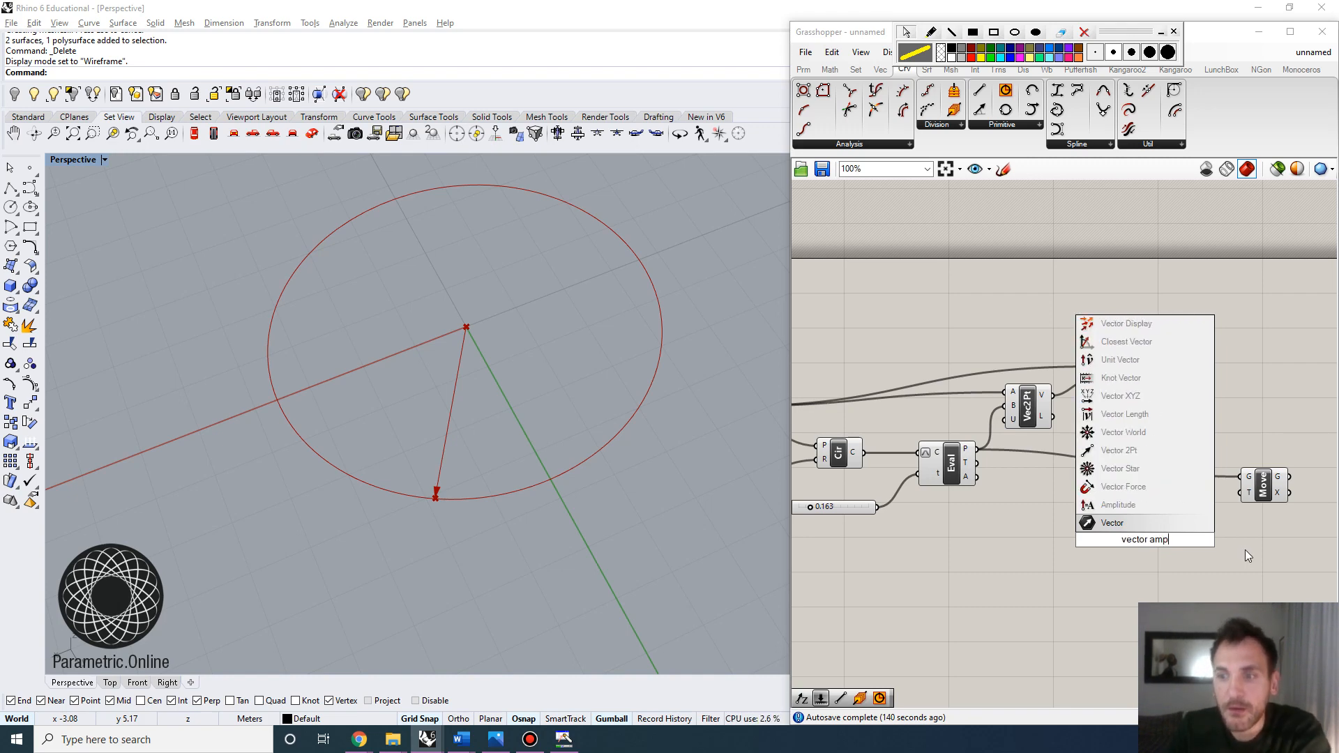
click(1141, 508)
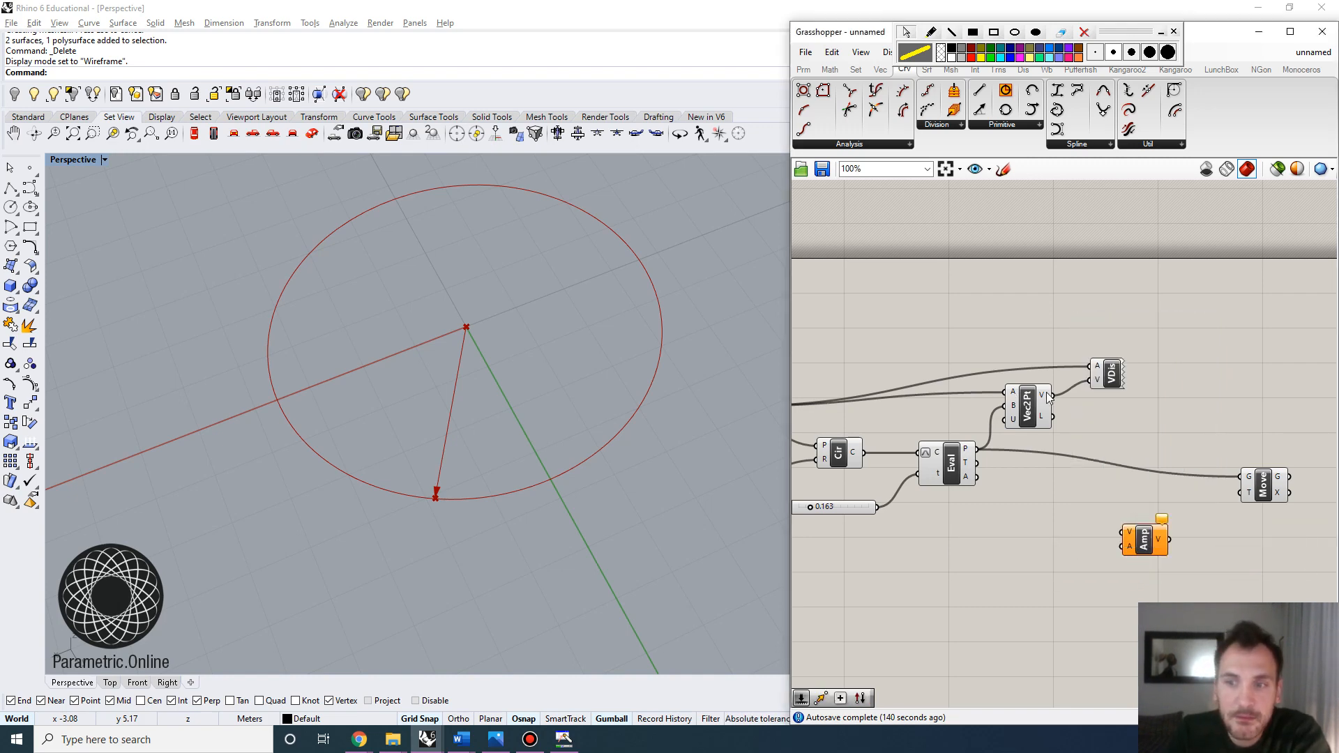
drag(1101, 501, 1124, 520)
Step: Add a number slider for Amplitude's A input, set it to 4.5, and feed Amplitude's V output into Vector Display's V input
double_click(998, 576)
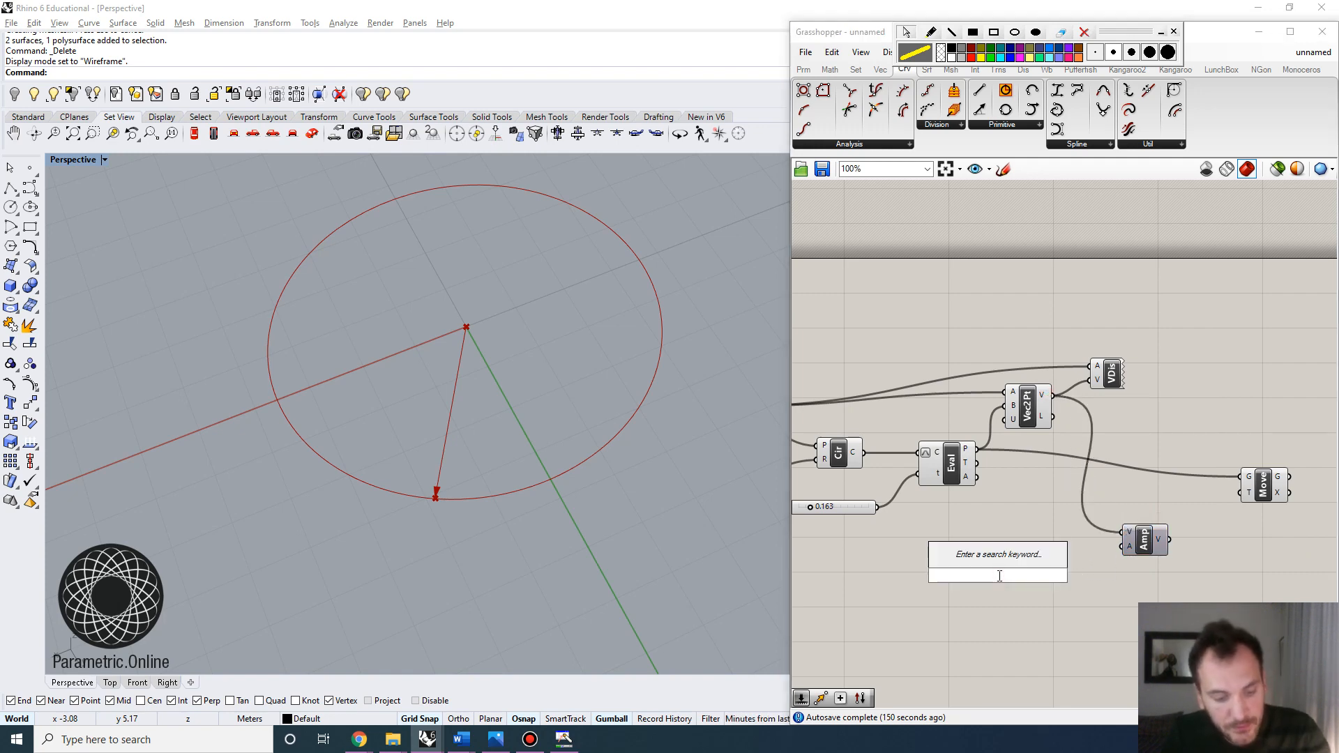
text(2.5)
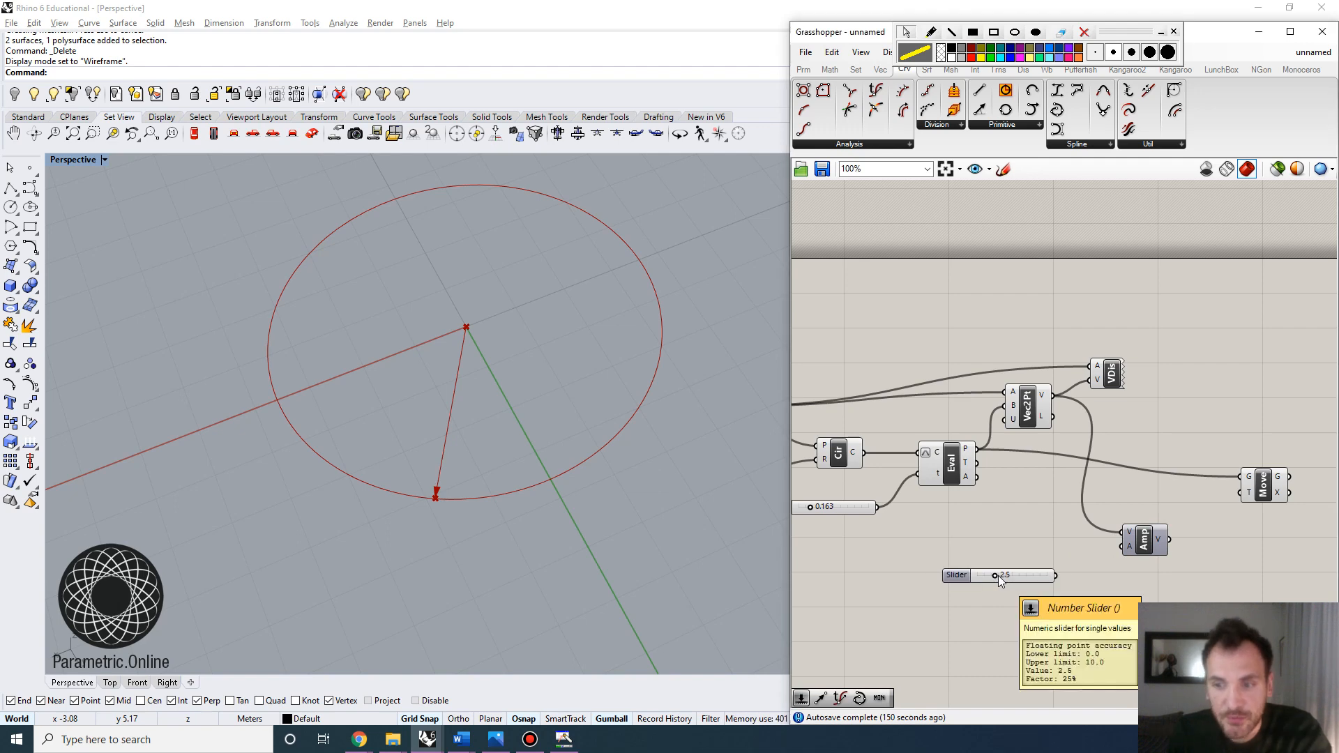
key(Return)
drag(1055, 575, 1248, 377)
mouse_move(1011, 576)
mouse_down()
mouse_move(1027, 579)
mouse_move(999, 576)
mouse_move(1026, 575)
mouse_up()
Step: Connect Amplitude's V output to Move's T input and set the Amplitude slider to 1.8
click(1156, 540)
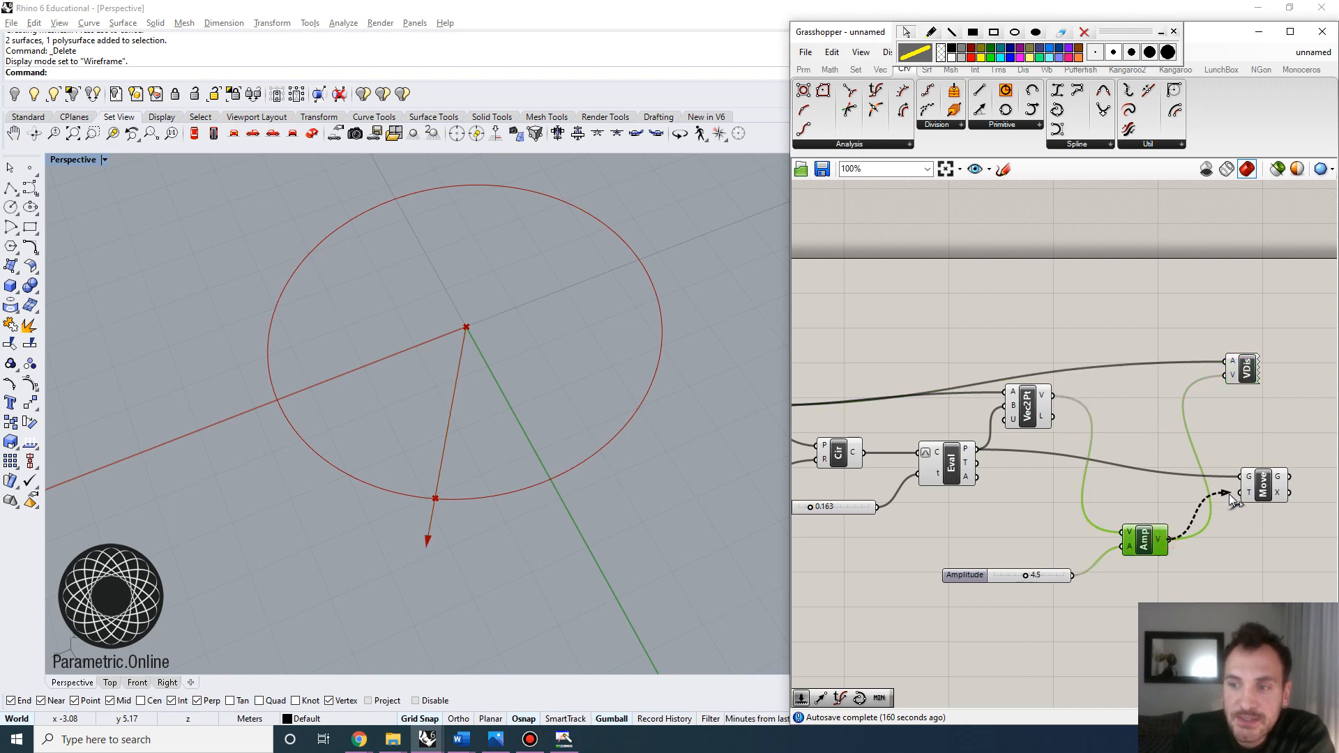
drag(1274, 488, 1276, 470)
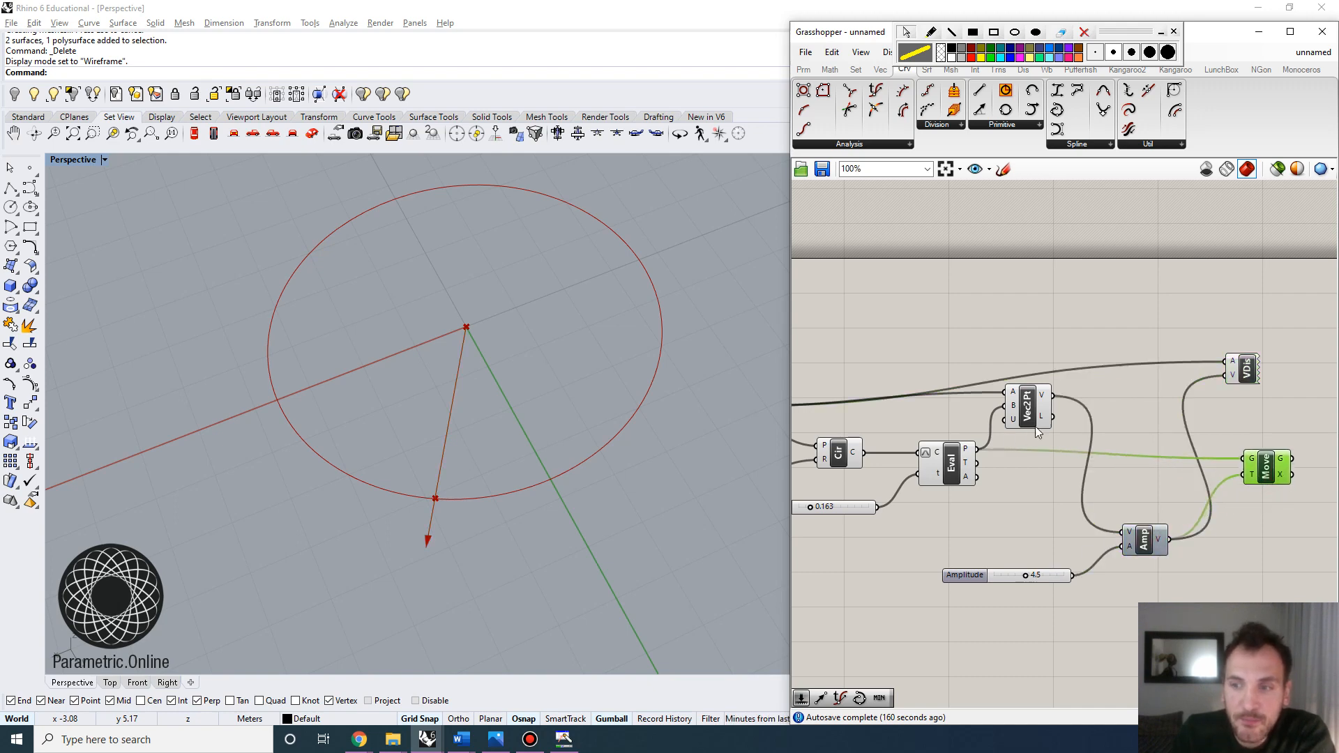
scroll(642, 488, down, 5)
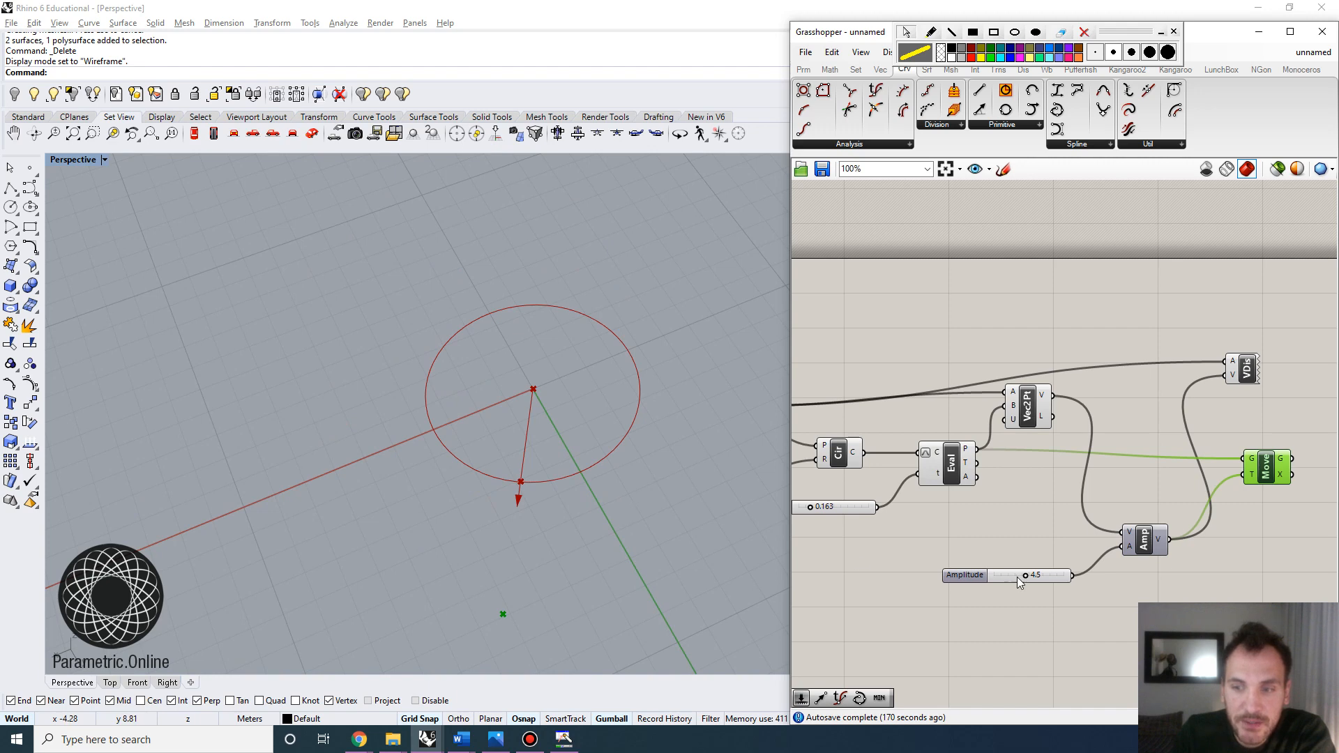
drag(1018, 576, 1014, 576)
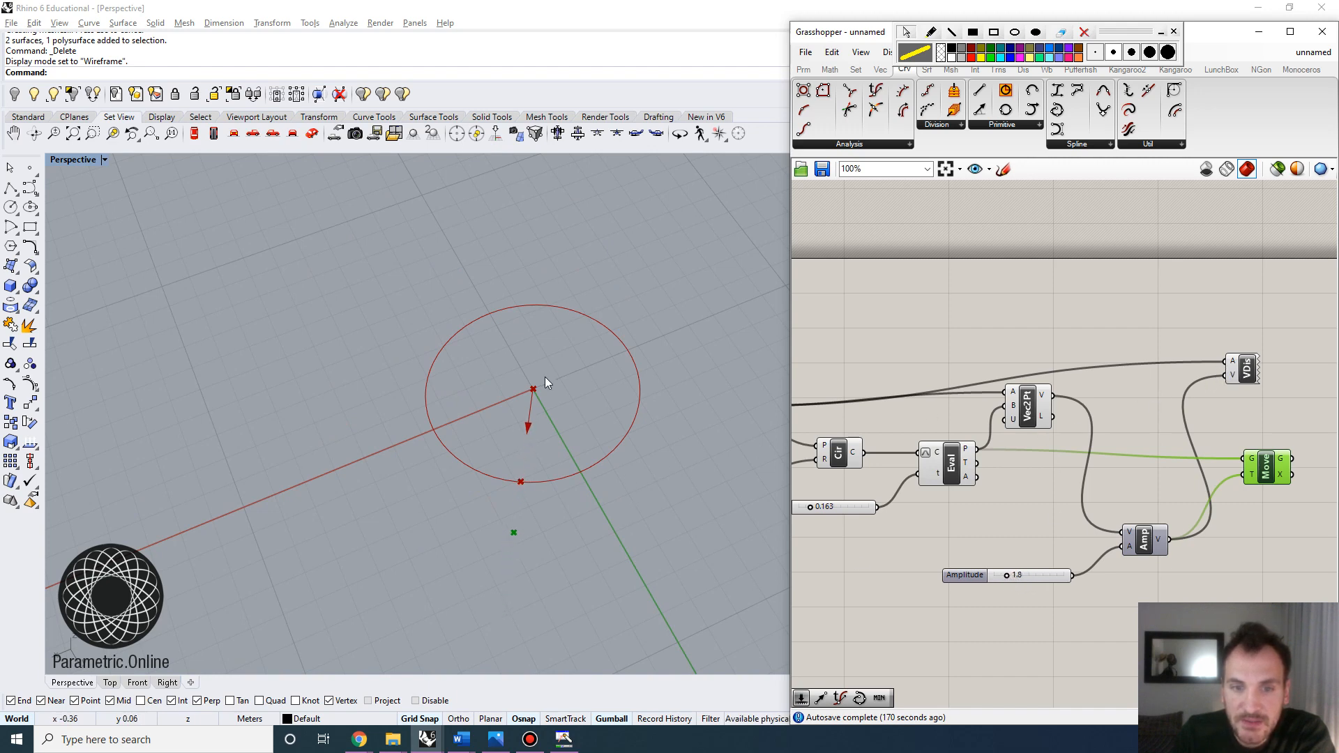
Step: Connect Evaluate Curve's P output to Vector Display's A input and set the Amplitude slider to 2.1
drag(993, 446, 1227, 361)
right_drag(639, 488, 550, 470)
scroll(549, 470, up, 6)
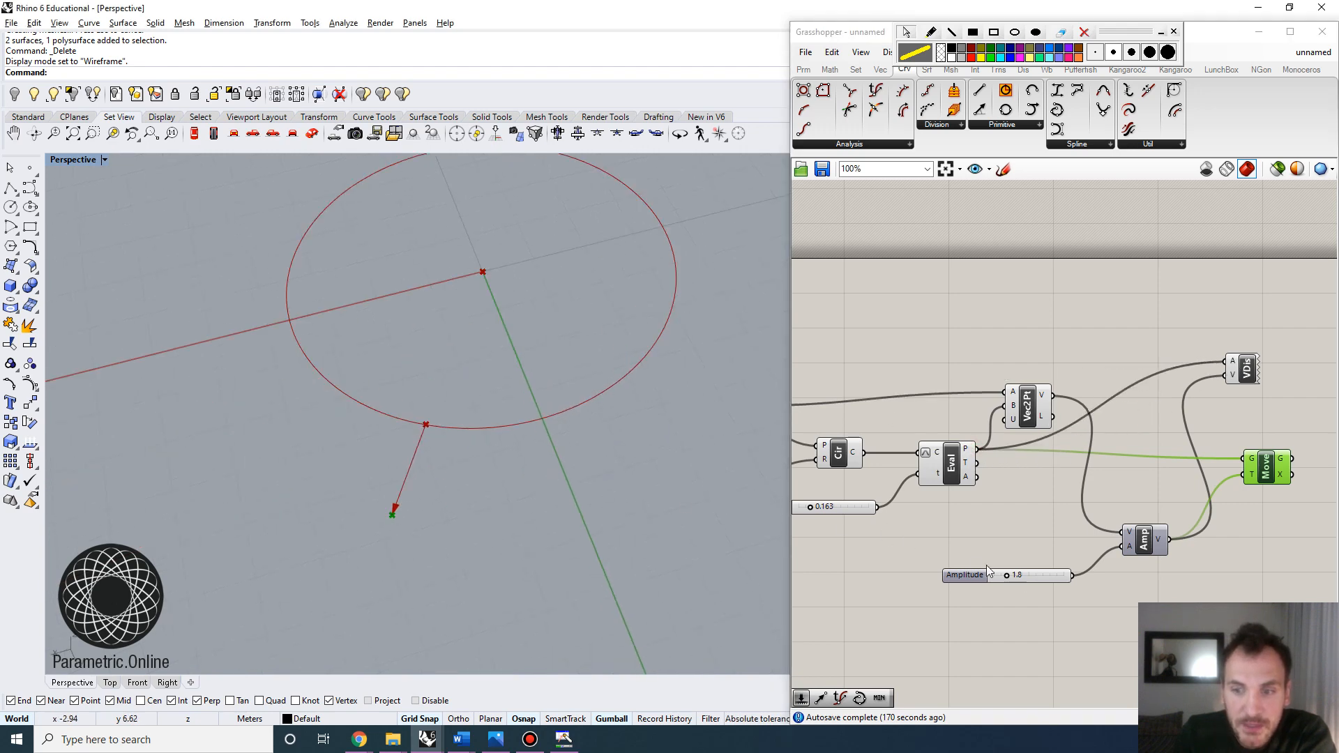
mouse_move(1006, 576)
mouse_down()
mouse_move(994, 574)
mouse_move(1007, 573)
mouse_up()
Step: Set the Parameter slider to 0.129 to shift the evaluated point along the base circle
scroll(1008, 573, down, 1)
scroll(967, 473, up, 2)
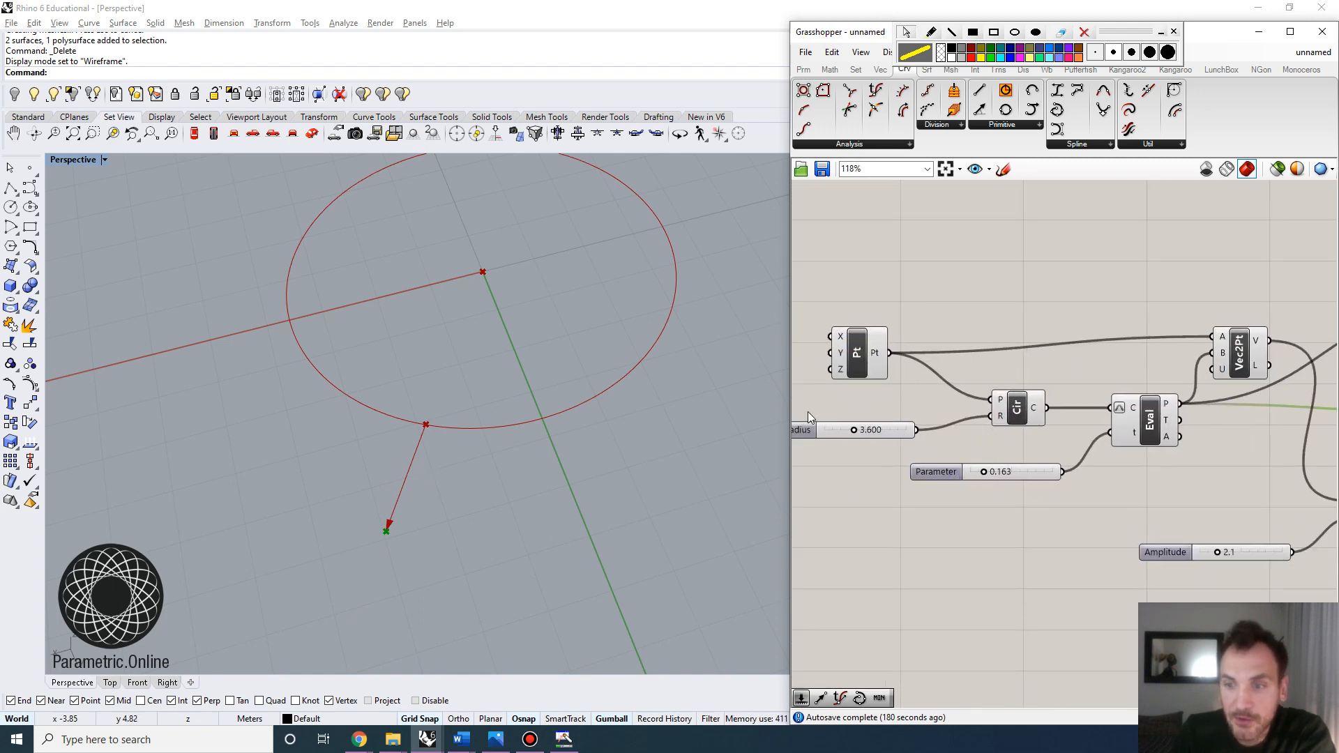
mouse_move(980, 471)
mouse_down()
mouse_move(1002, 466)
mouse_move(968, 468)
mouse_move(978, 471)
mouse_up()
scroll(550, 362, down, 6)
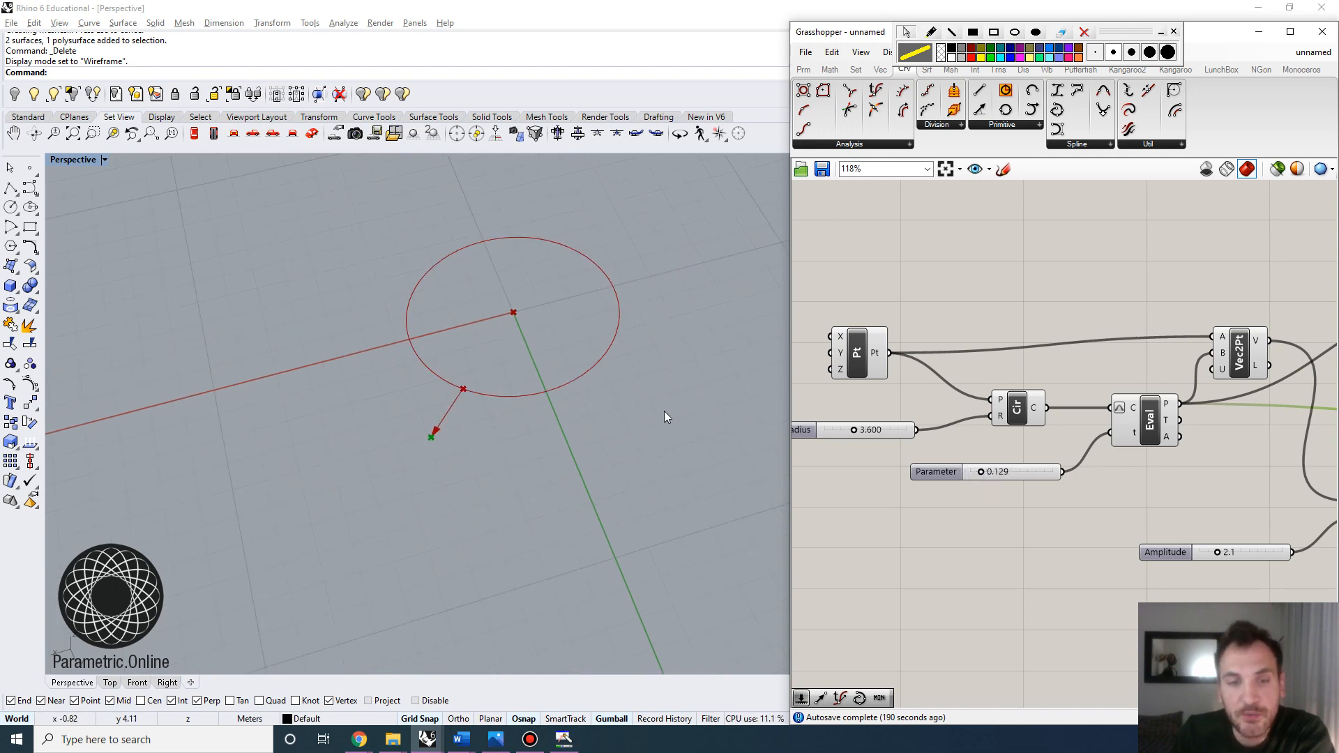
Step: Add a second Circle component after Move and connect Move's G output to its P input
right_drag(1067, 450, 980, 412)
scroll(981, 412, down, 3)
right_drag(1180, 410, 1026, 419)
scroll(1106, 404, up, 2)
drag(1108, 415, 1114, 417)
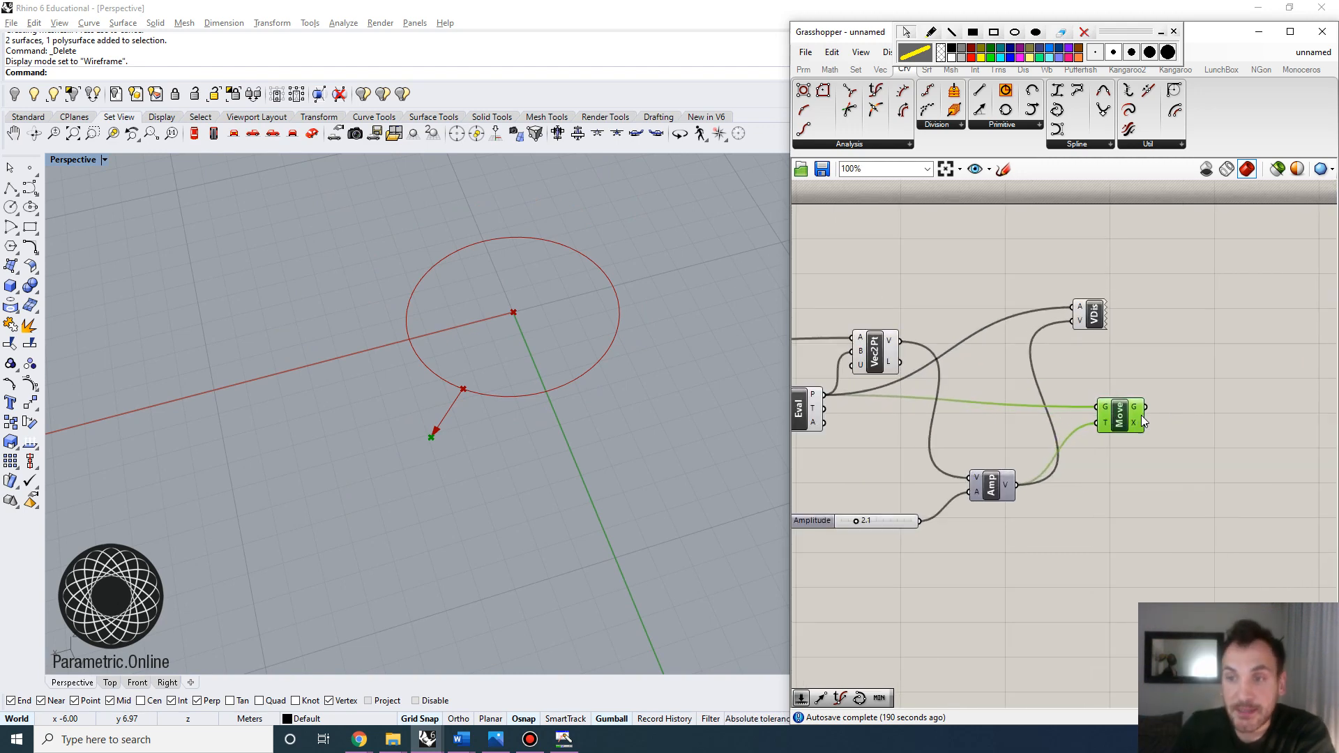
click(1178, 407)
double_click(1186, 400)
text(circle)
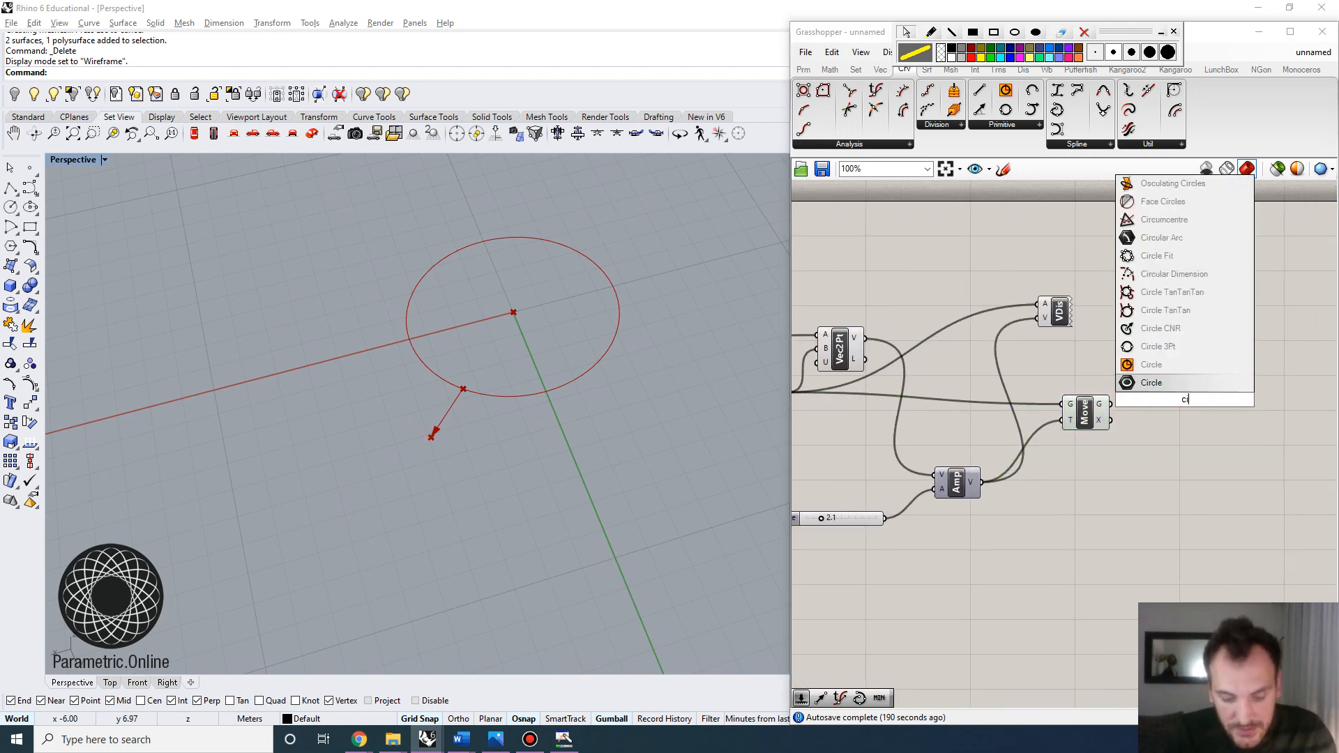
click(1149, 382)
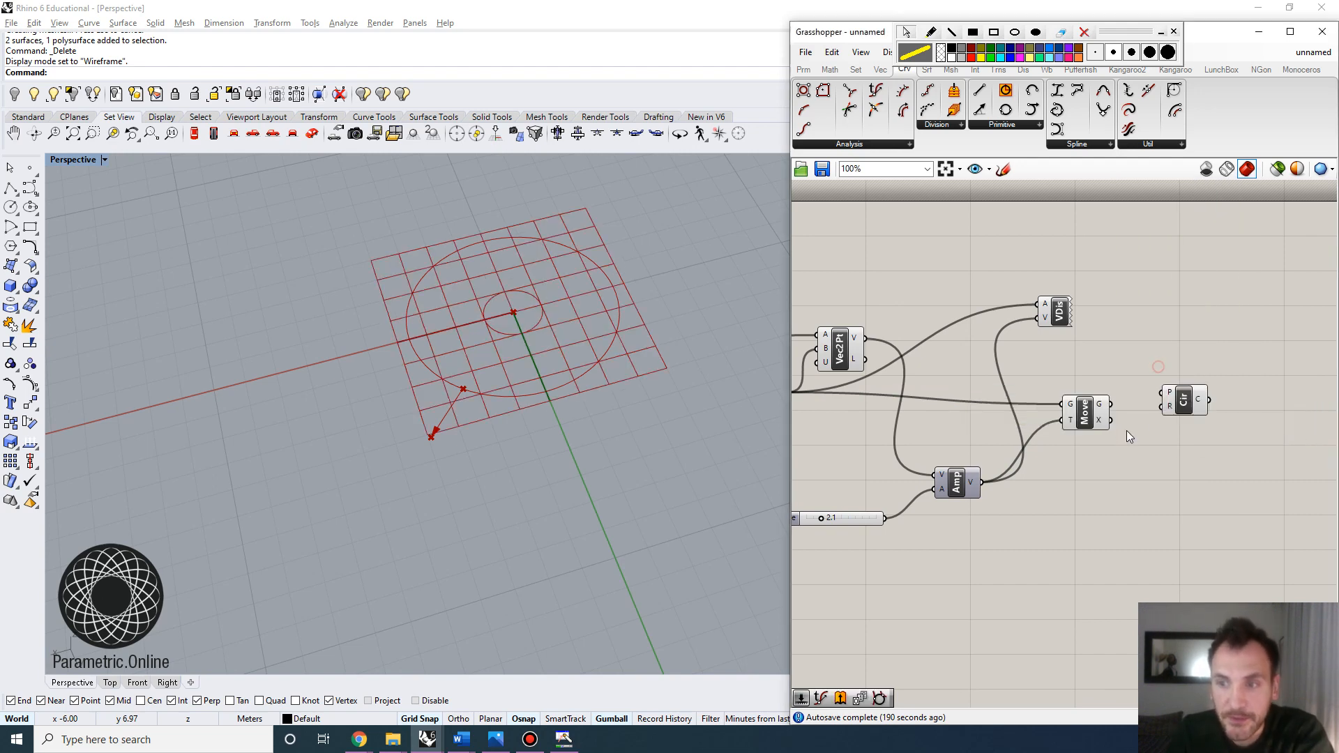
drag(1111, 404, 1187, 436)
Step: Connect the Amplitude slider to the second Circle's R input as well and set the slider to 2.4
right_drag(994, 437, 1097, 407)
click(941, 488)
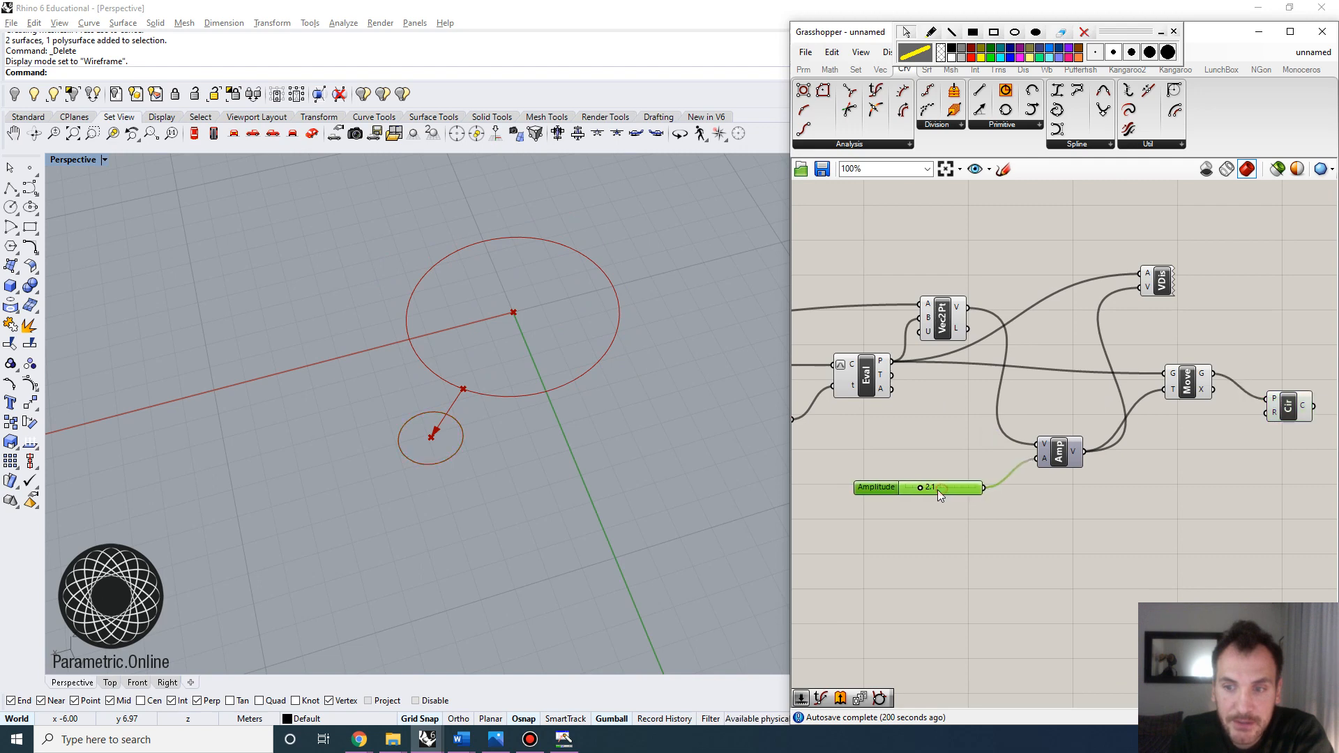
drag(985, 487, 1277, 405)
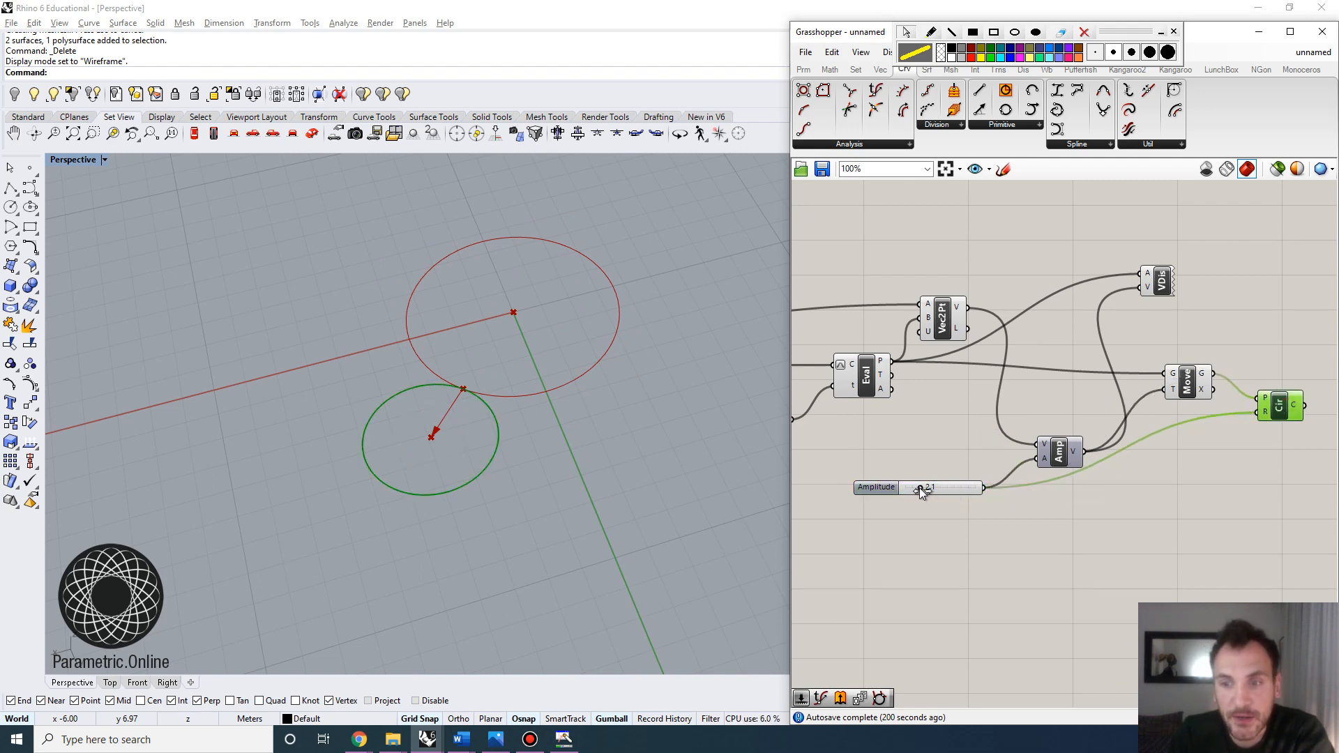
mouse_move(919, 487)
mouse_down()
mouse_move(906, 488)
mouse_move(920, 490)
mouse_up()
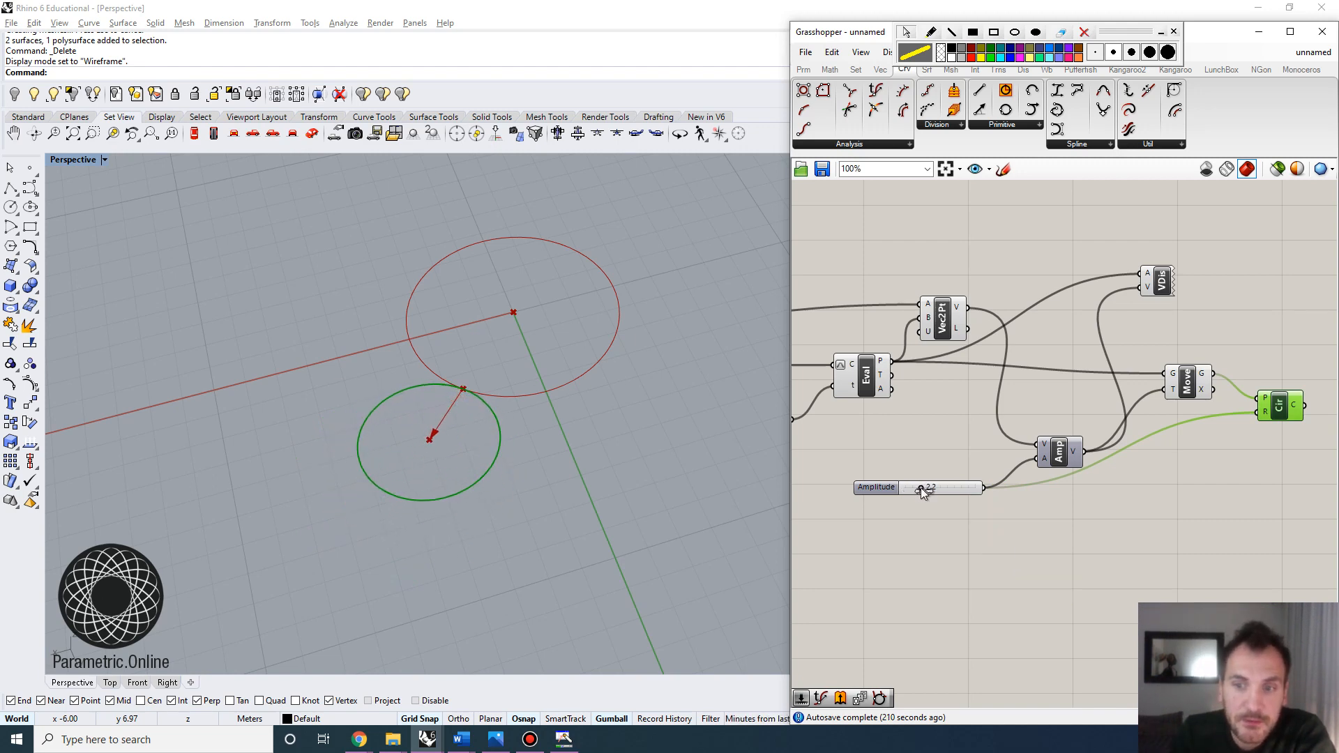
drag(922, 487, 922, 489)
Step: Move the first Circle component up on the canvas, above the Evaluate Curve component
right_drag(1131, 391, 1092, 409)
scroll(1092, 409, down, 1)
click(861, 396)
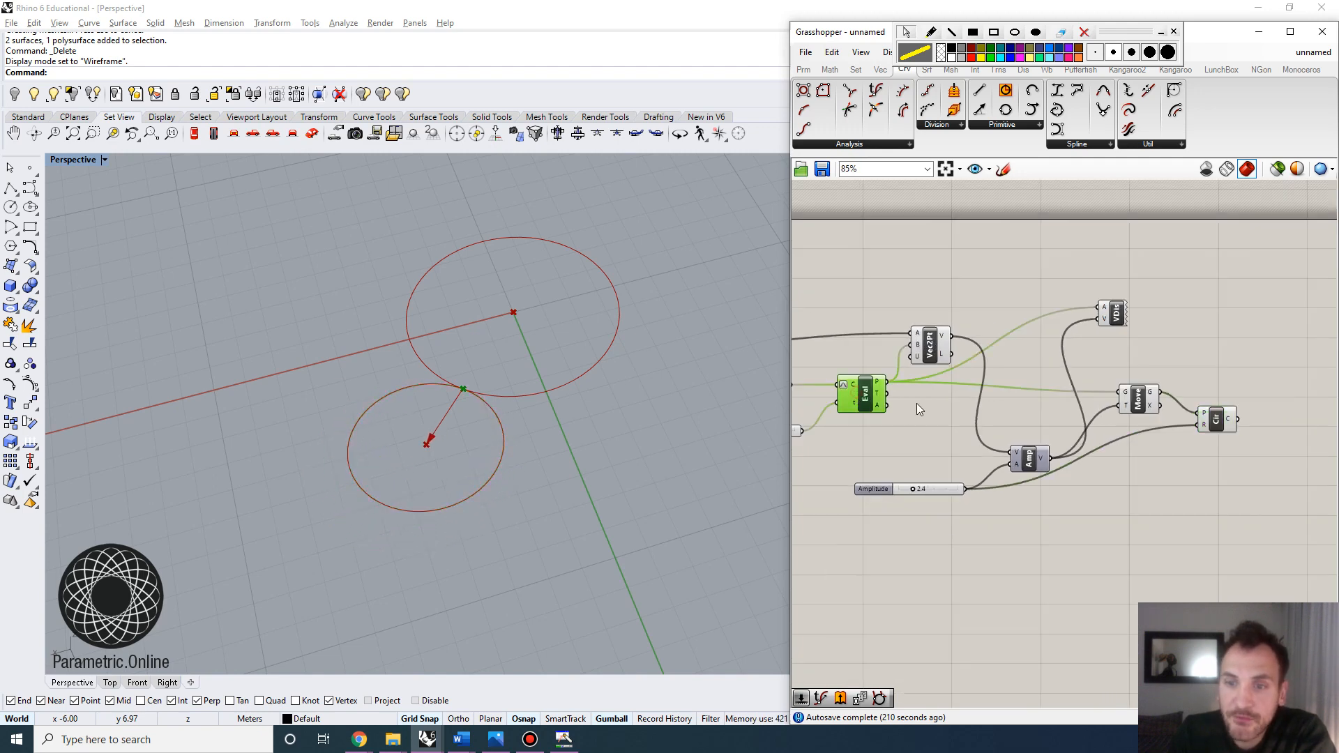
scroll(913, 366, down, 1)
right_drag(935, 317, 1018, 310)
drag(872, 370, 887, 298)
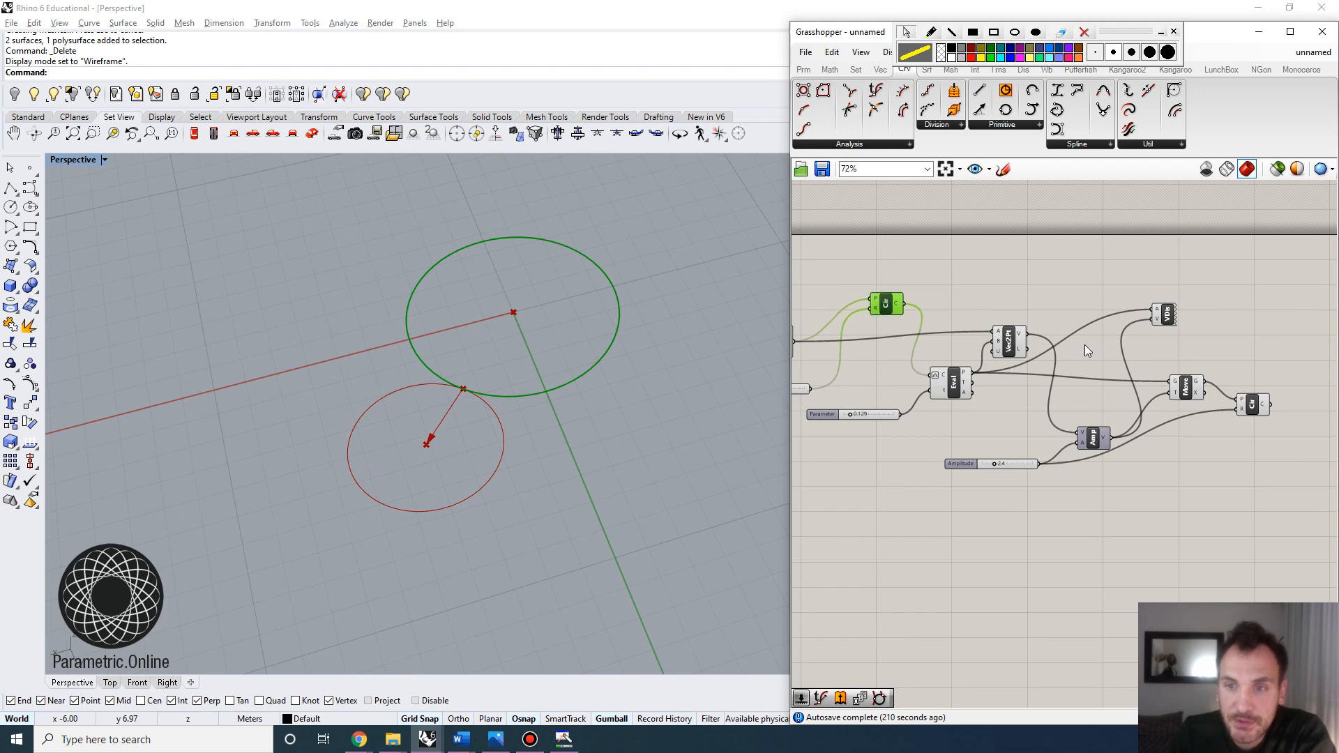
Step: Highlight the second Circle component to check its circle, and shift the floating markup toolbar slightly aside
click(1254, 405)
right_drag(1257, 405, 1198, 417)
right_drag(1192, 368, 1142, 389)
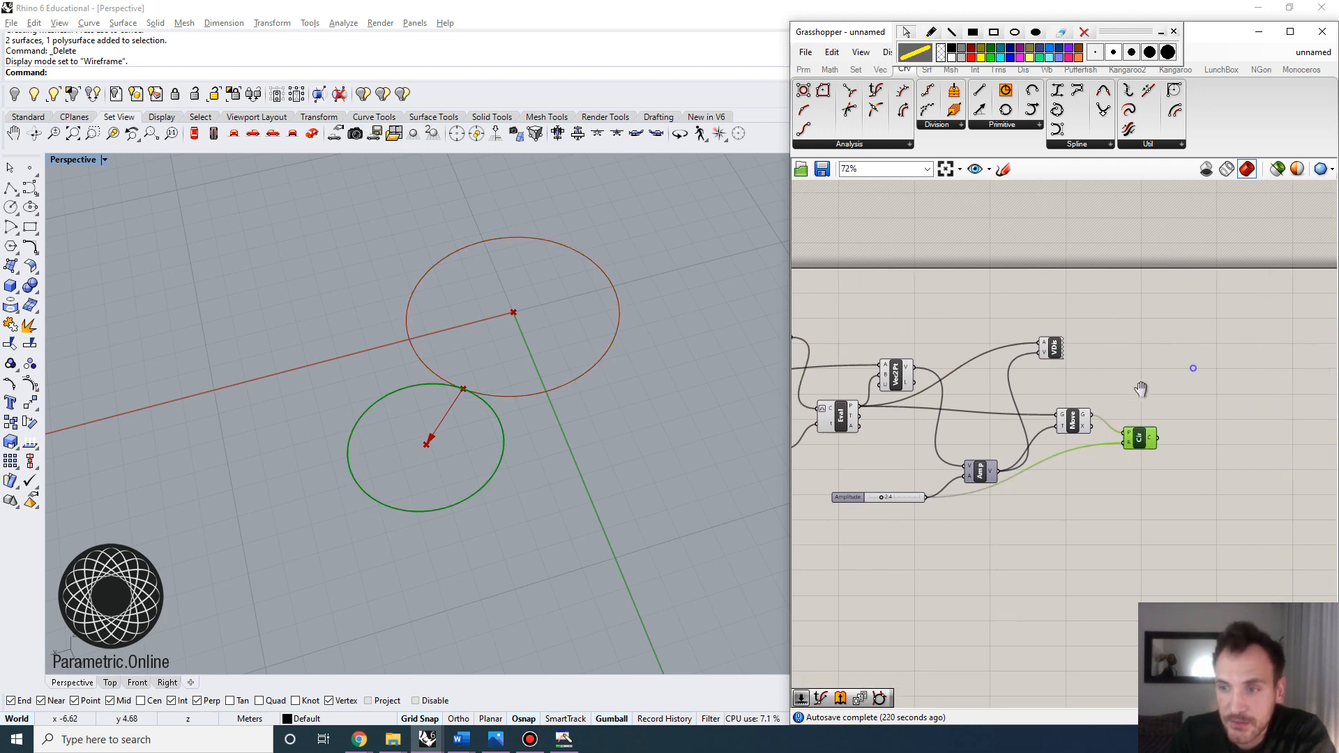
scroll(1160, 383, up, 1)
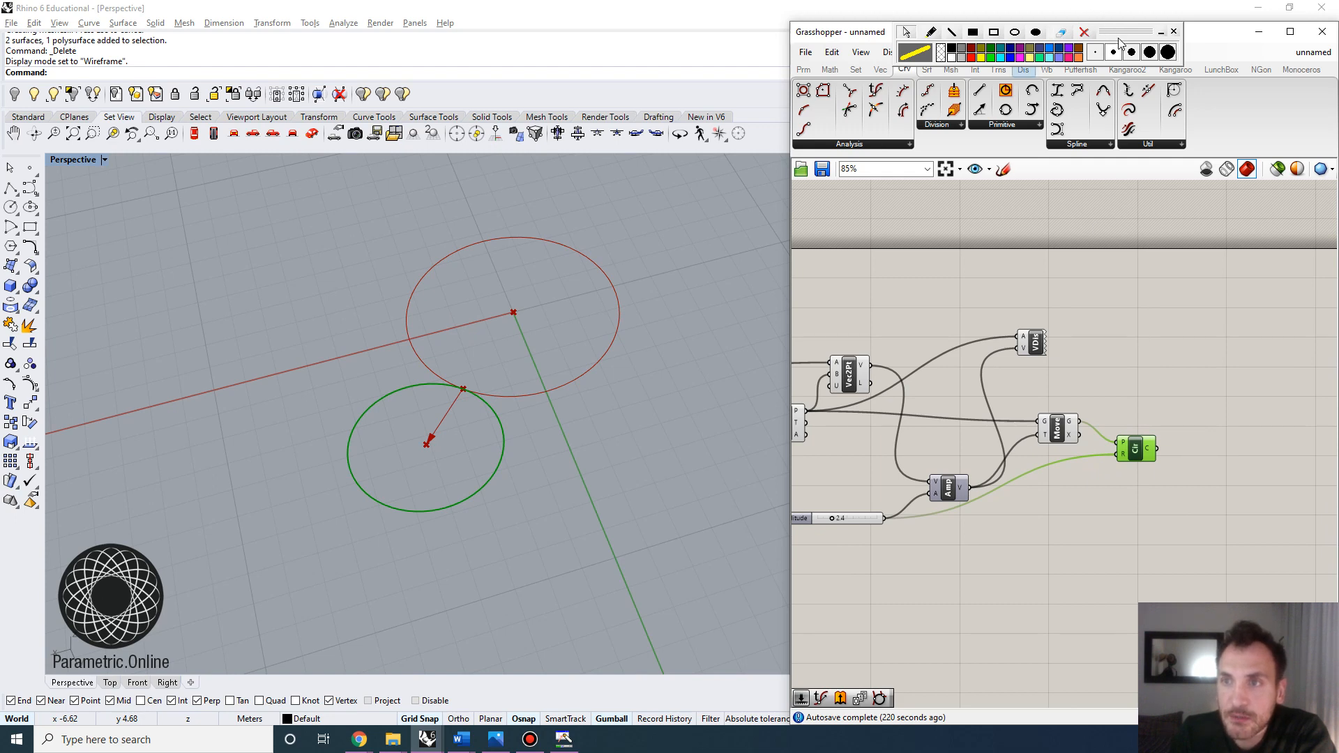
drag(1122, 32, 1103, 26)
click(1188, 353)
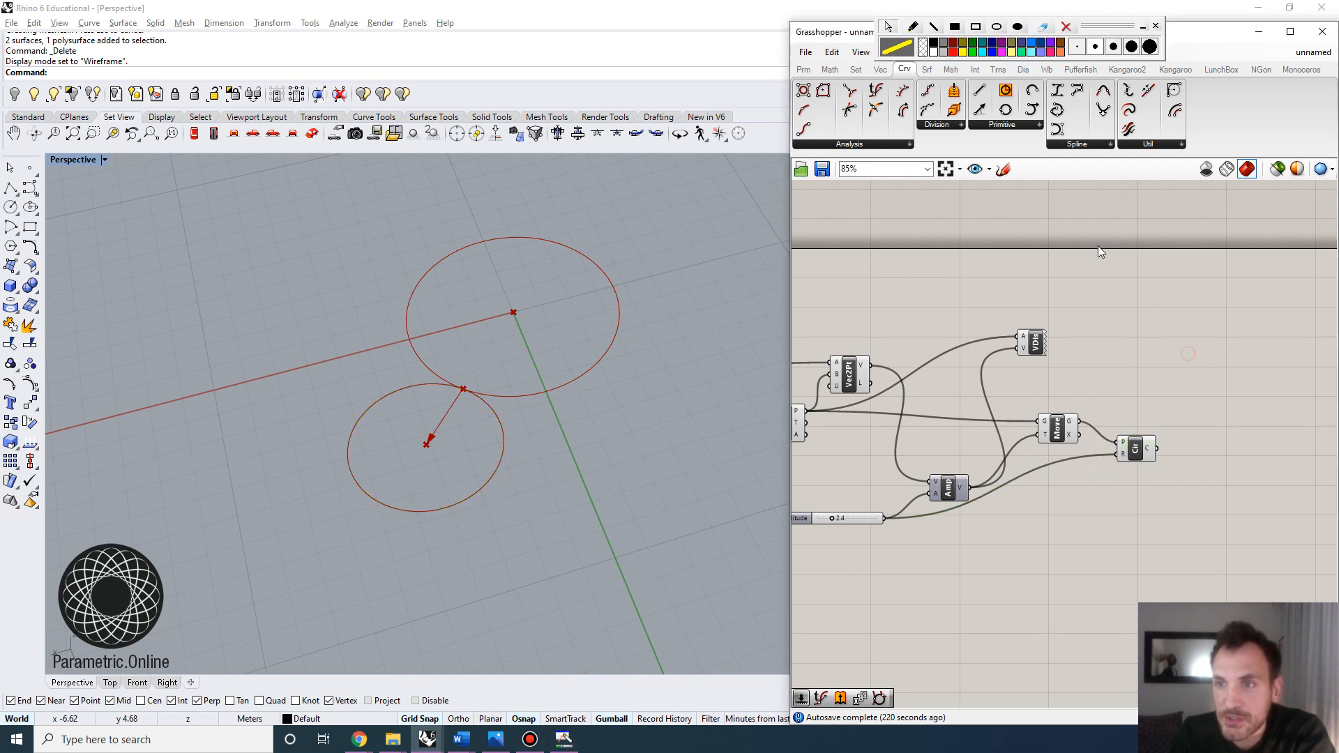
Step: Add a Tangent Lines (Ex) component to the canvas near the second Circle
double_click(1151, 427)
text(tange)
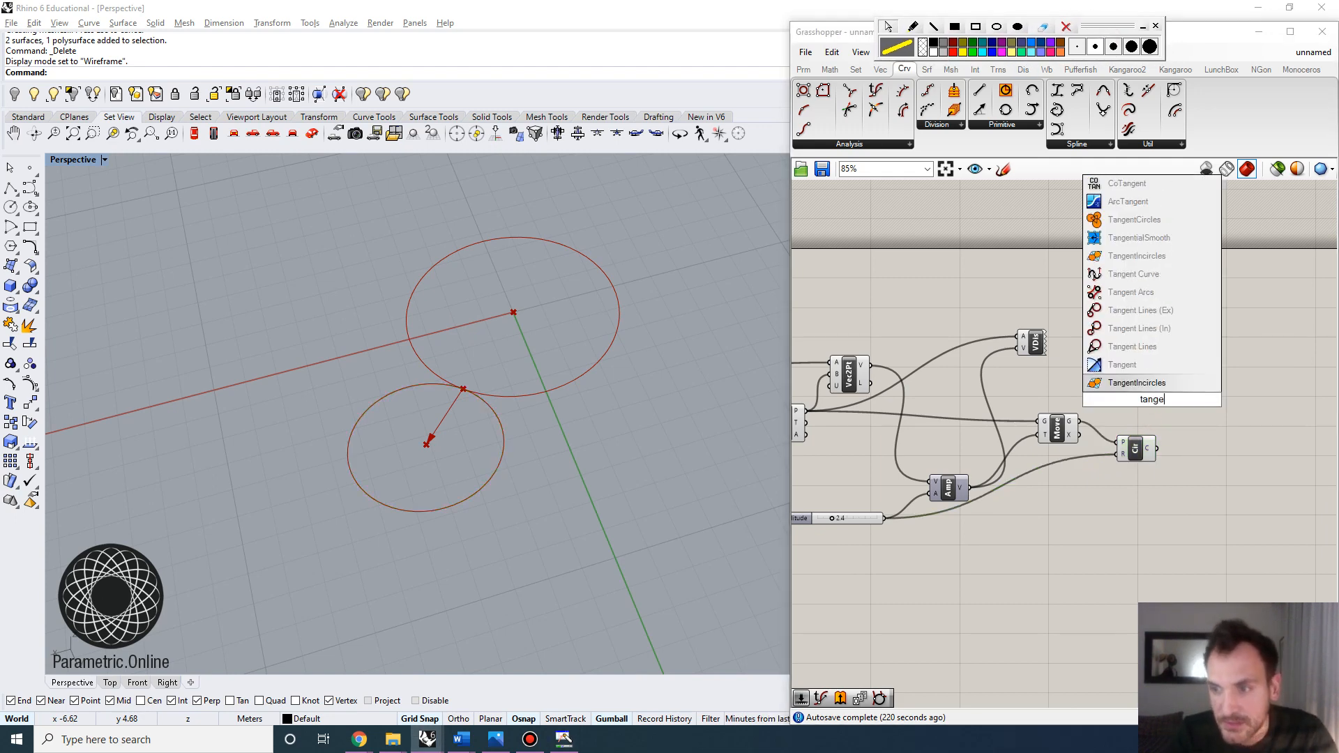
text(nt)
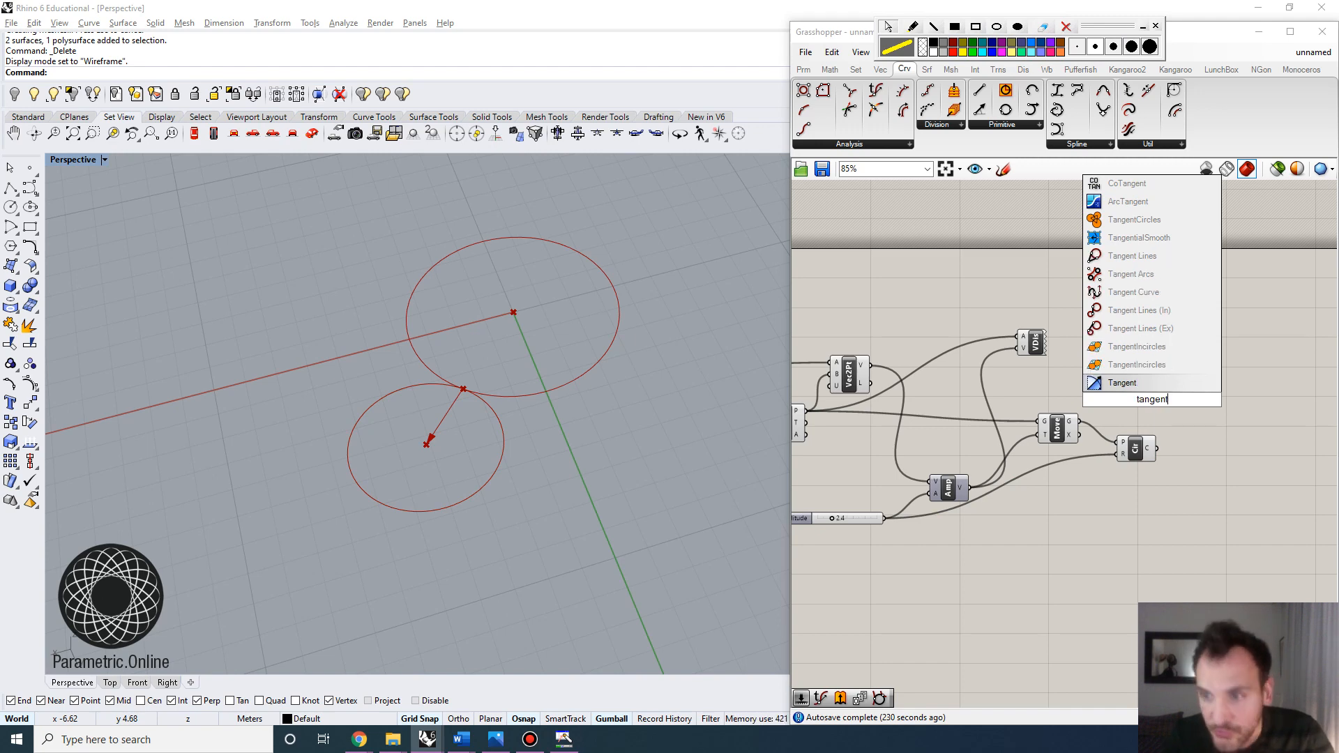
click(1136, 359)
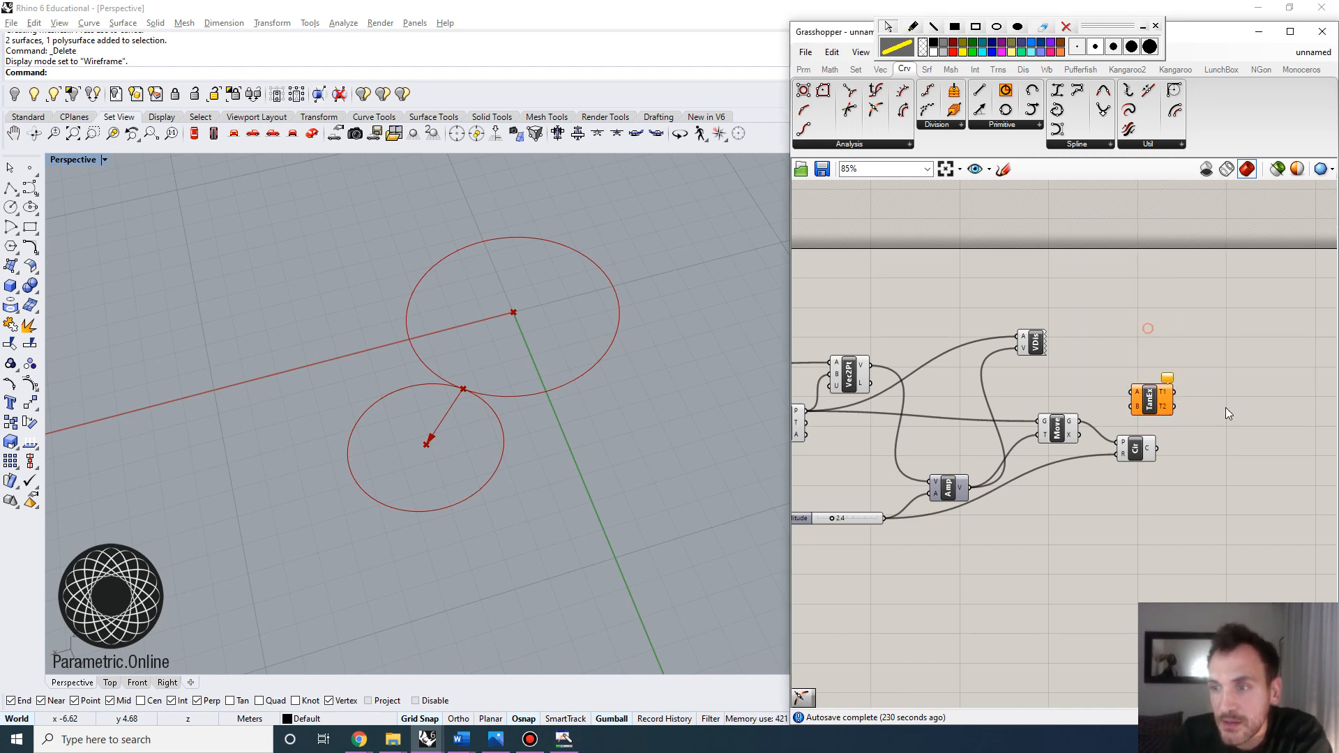
click(1144, 399)
Step: Connect the first Circle's C output to Tangent Lines (Ex)'s A input and the second Circle's C output to B
right_drag(871, 353, 1035, 332)
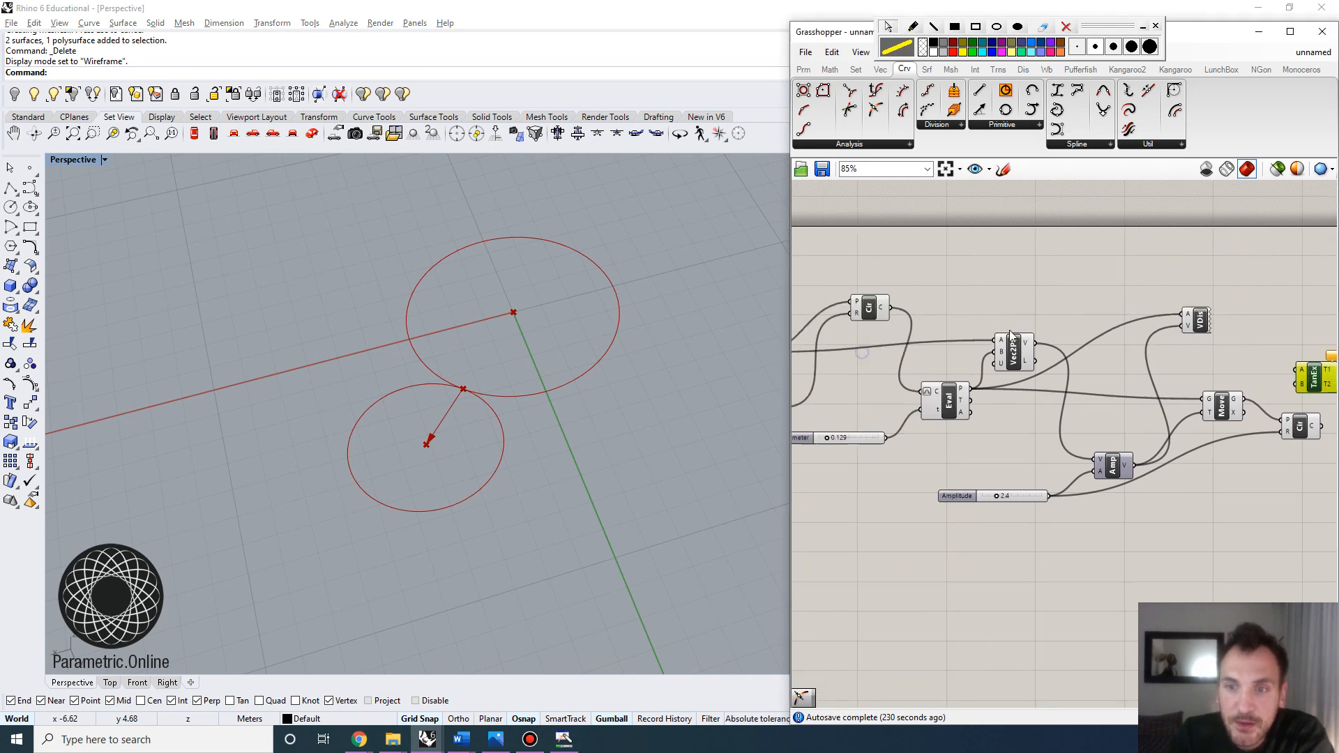
scroll(897, 331, down, 1)
drag(900, 316, 1296, 367)
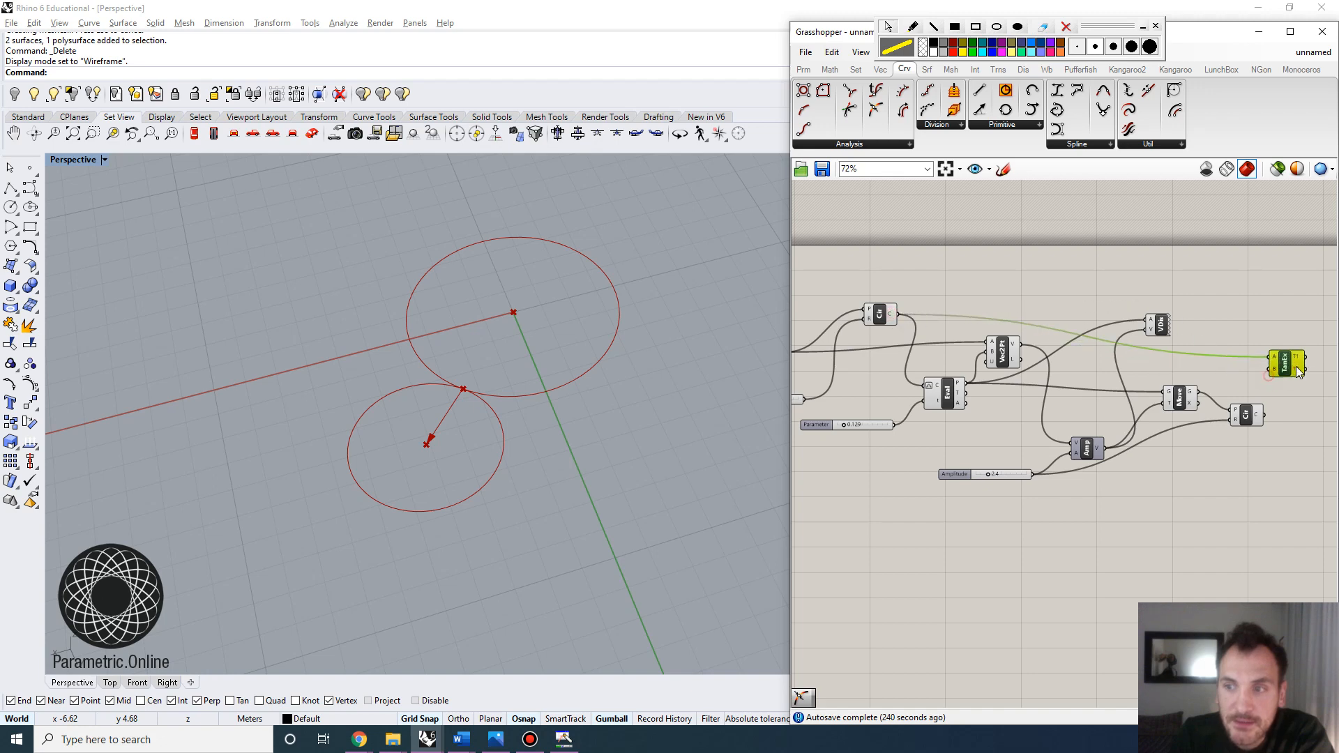
drag(1263, 416, 1270, 370)
Step: Set the Parameter slider to 0.120 to test how the tangent lines follow the two circles
right_drag(540, 413, 469, 437)
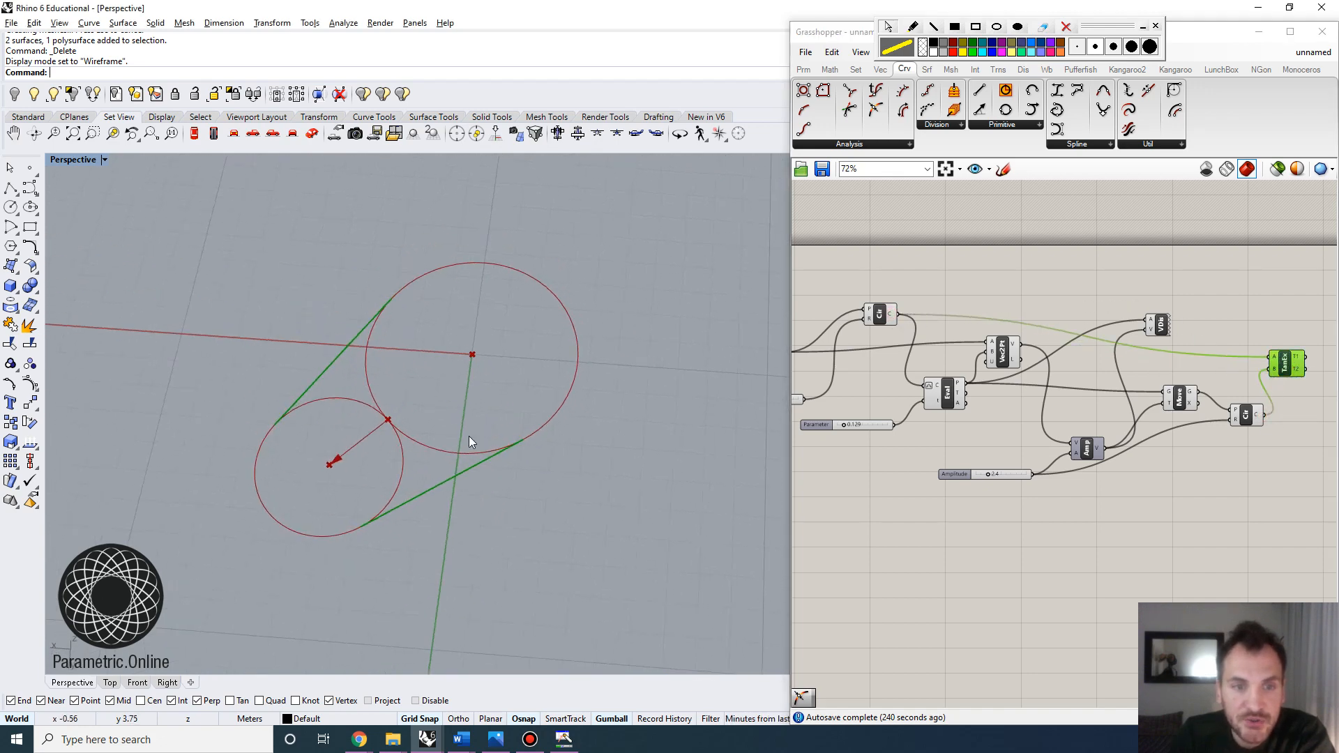
scroll(282, 174, up, 3)
right_drag(413, 357, 488, 446)
scroll(860, 425, up, 3)
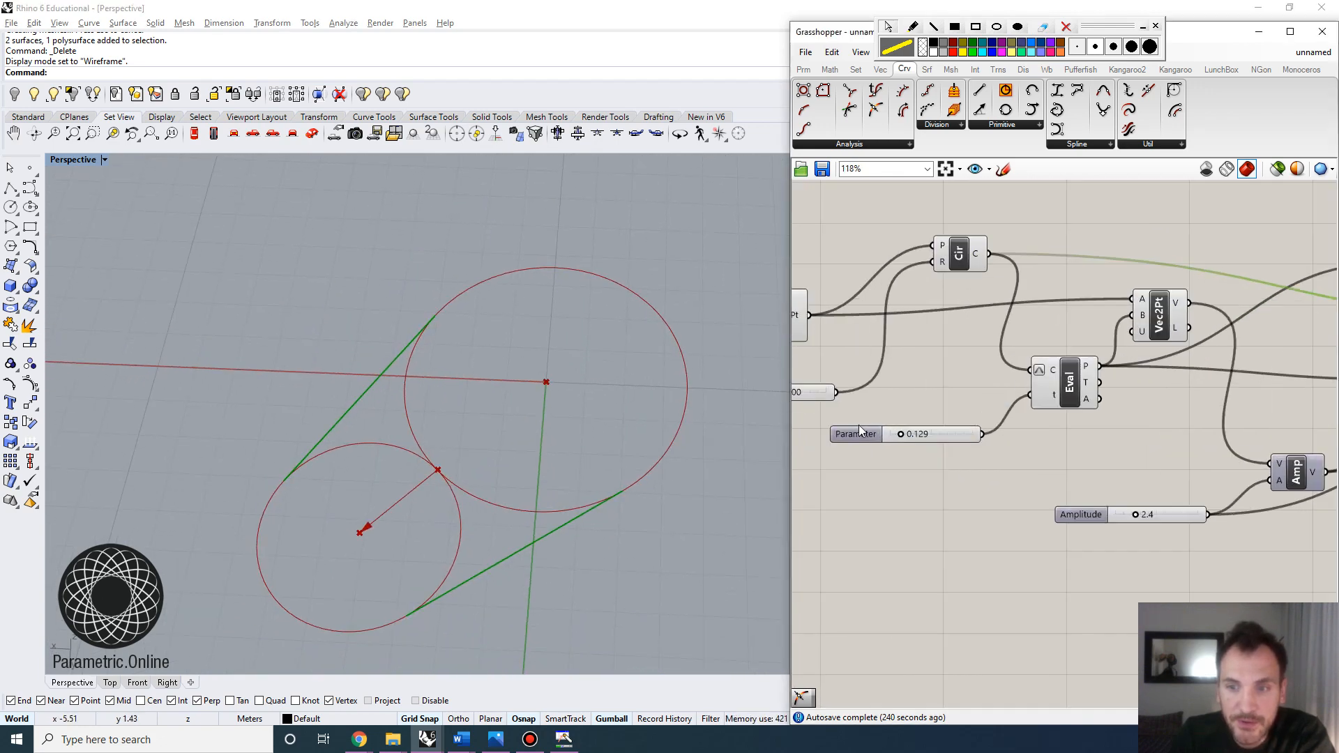
mouse_move(908, 434)
mouse_down()
mouse_move(931, 433)
mouse_move(865, 434)
mouse_move(964, 423)
mouse_move(900, 425)
mouse_up()
scroll(566, 301, down, 4)
scroll(558, 408, up, 2)
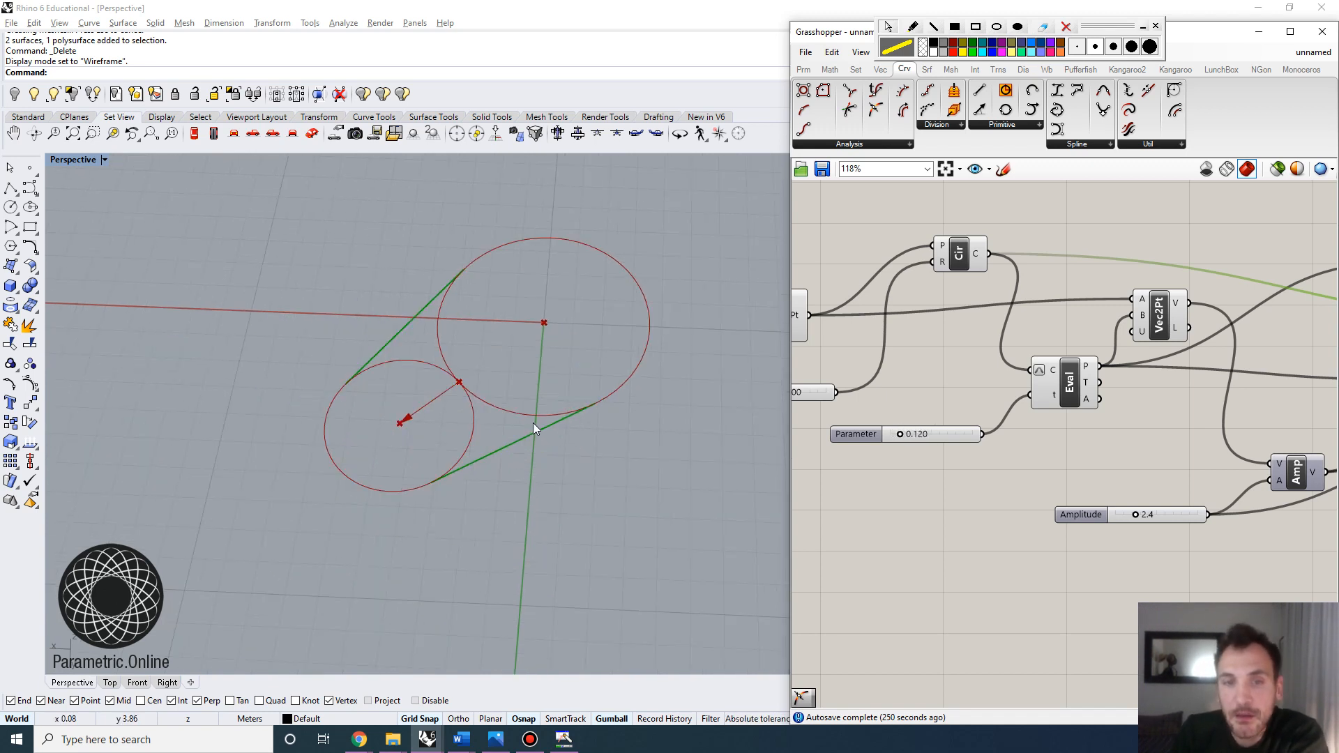
Step: Sketch a yellow markup circle centred on the lower tangent line with dashed and dotted tangents to both circles, and clear the markup
scroll(626, 324, up, 2)
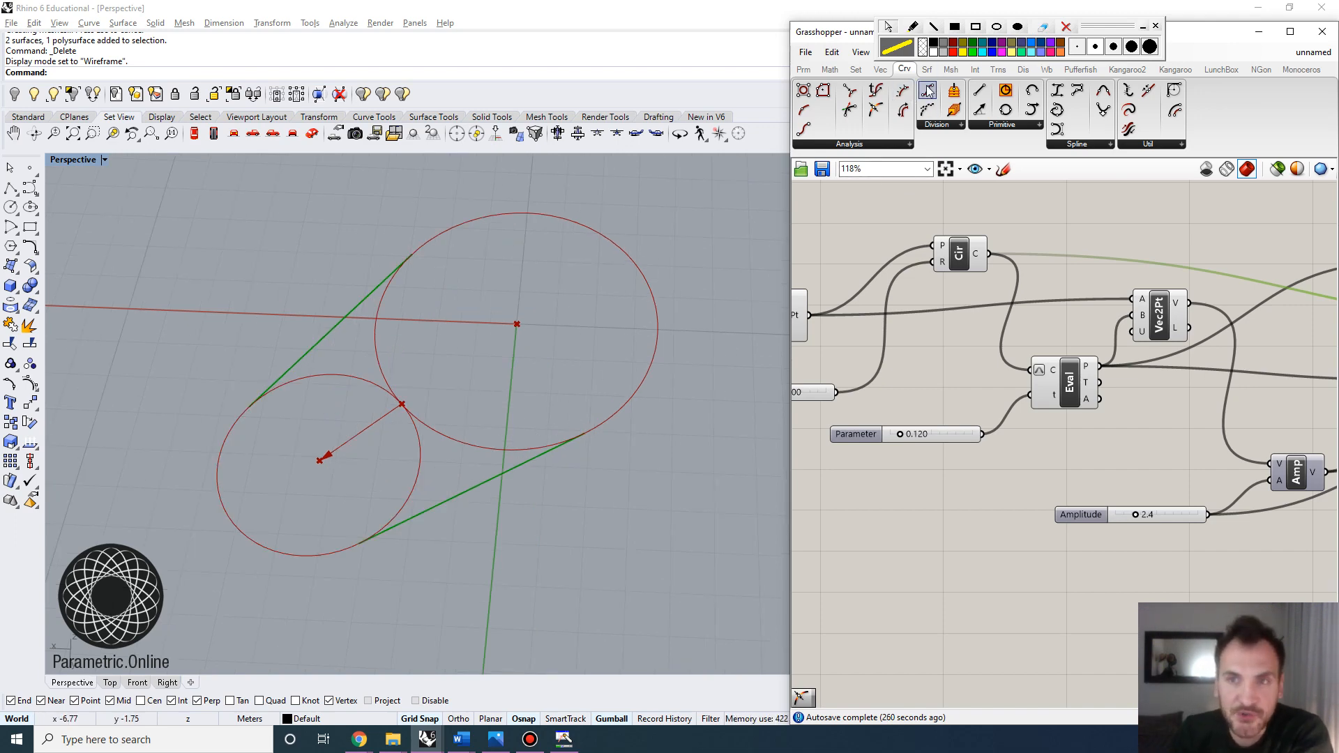
click(913, 30)
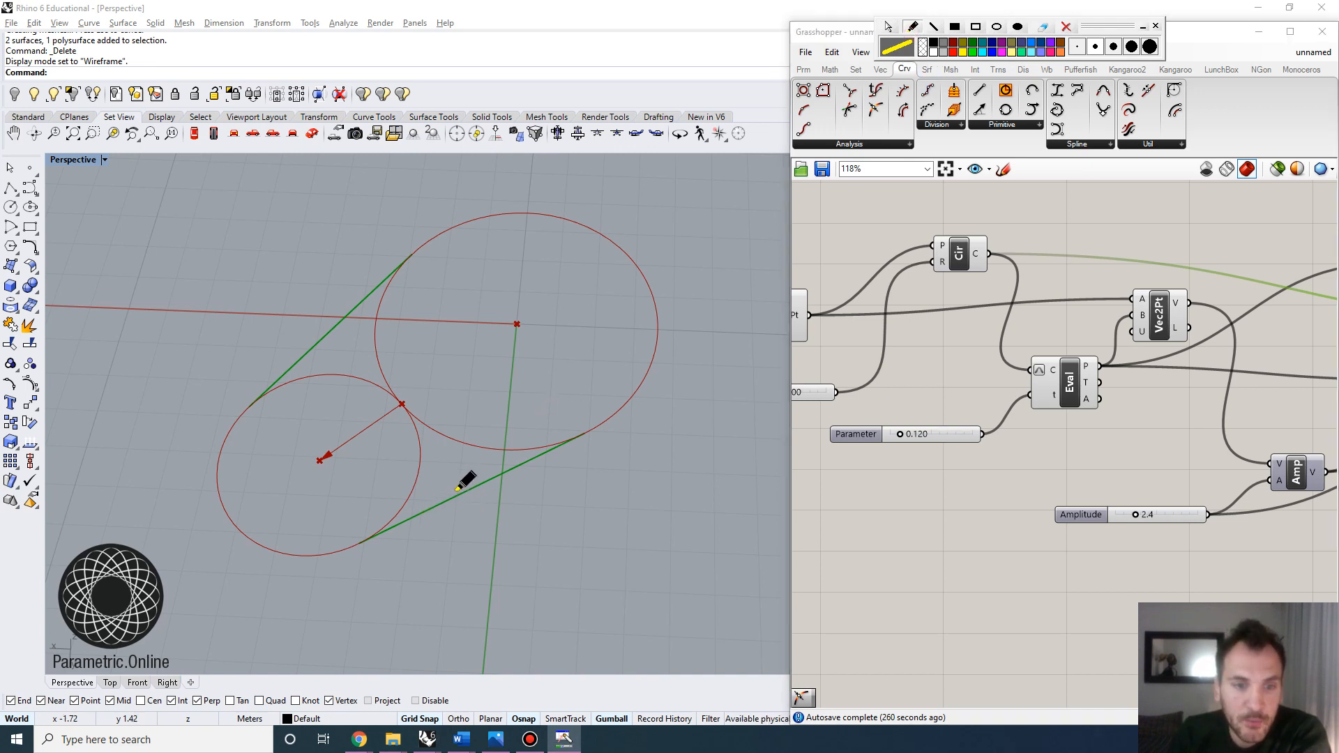
mouse_move(464, 481)
mouse_down()
mouse_move(480, 498)
mouse_move(464, 498)
mouse_up()
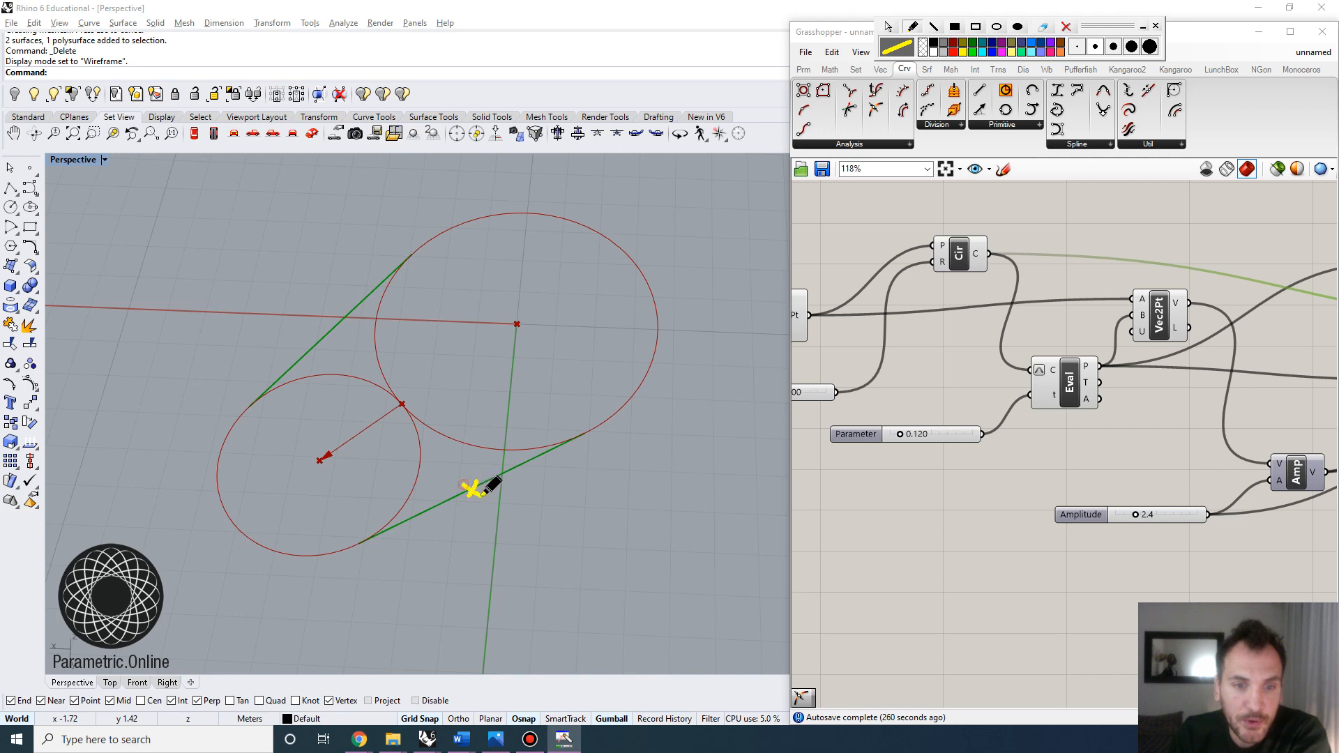
drag(472, 449, 441, 460)
mouse_move(441, 532)
mouse_down()
mouse_move(519, 459)
mouse_move(424, 455)
mouse_up()
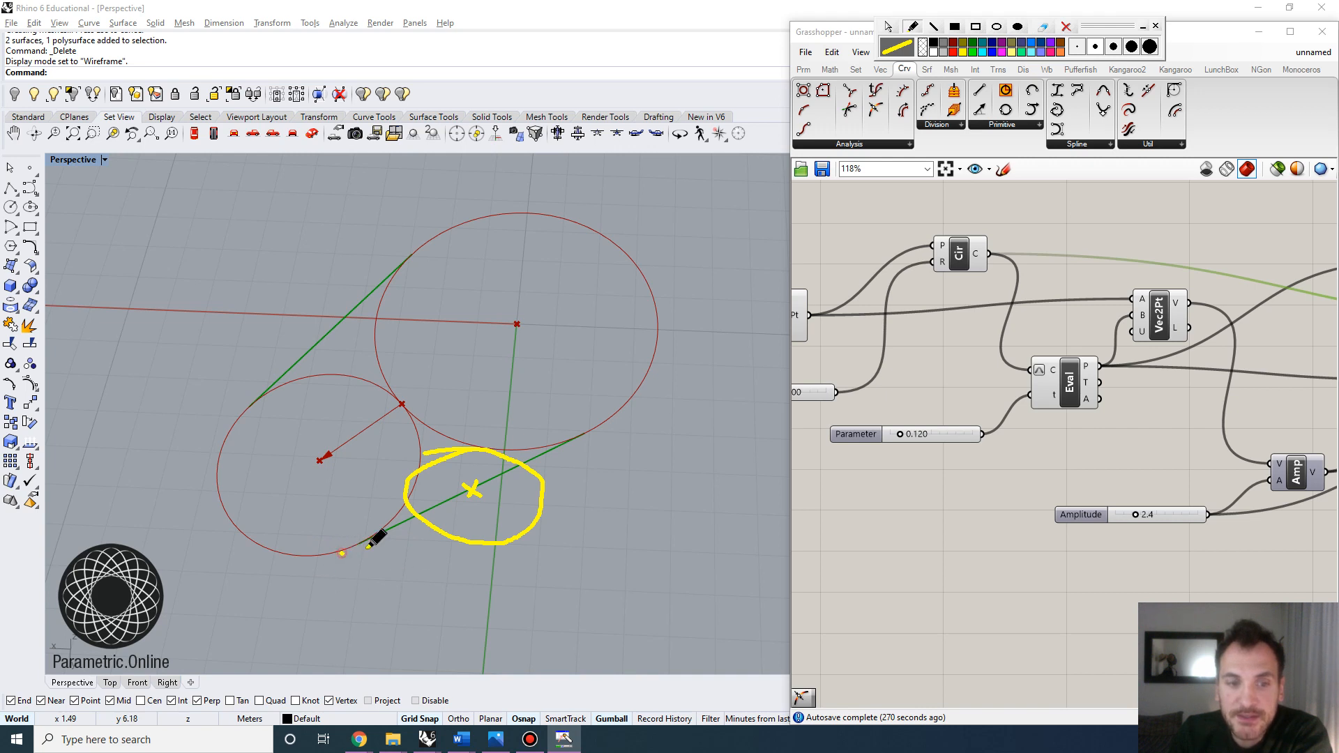
drag(565, 496, 642, 391)
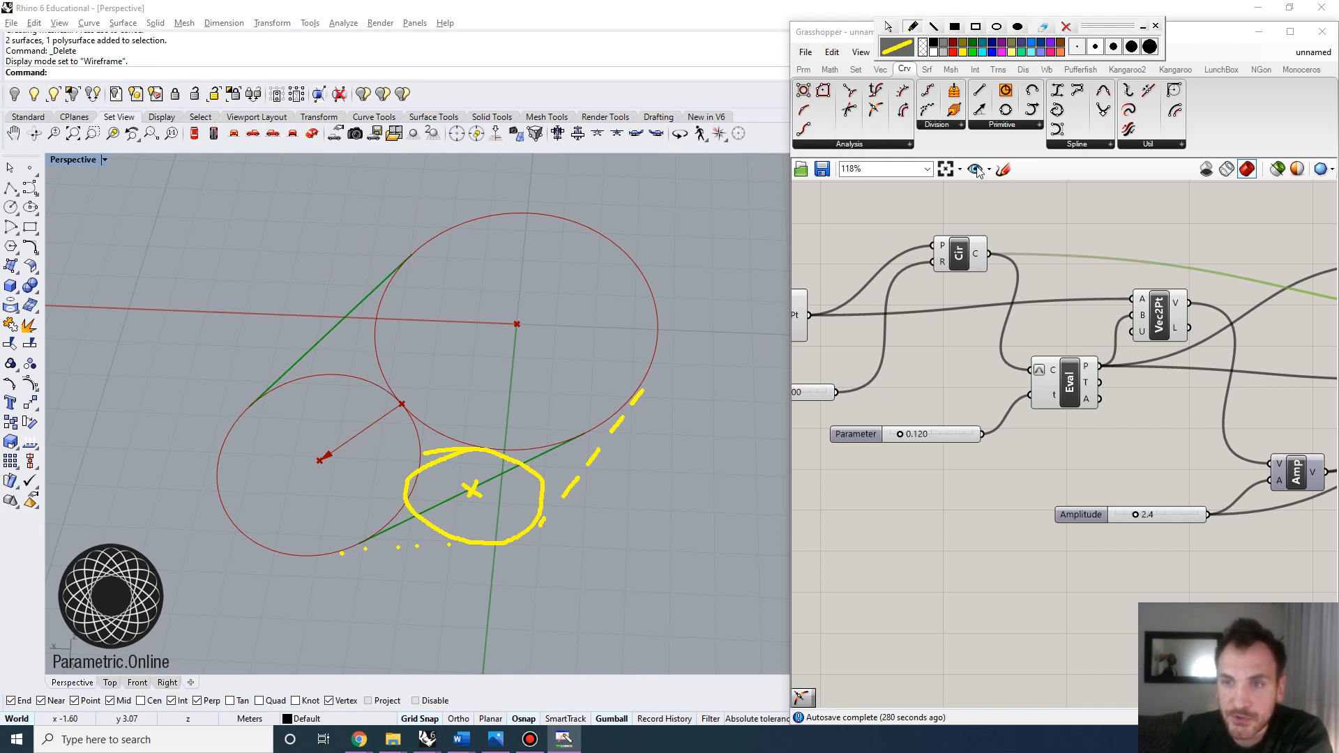
click(1066, 29)
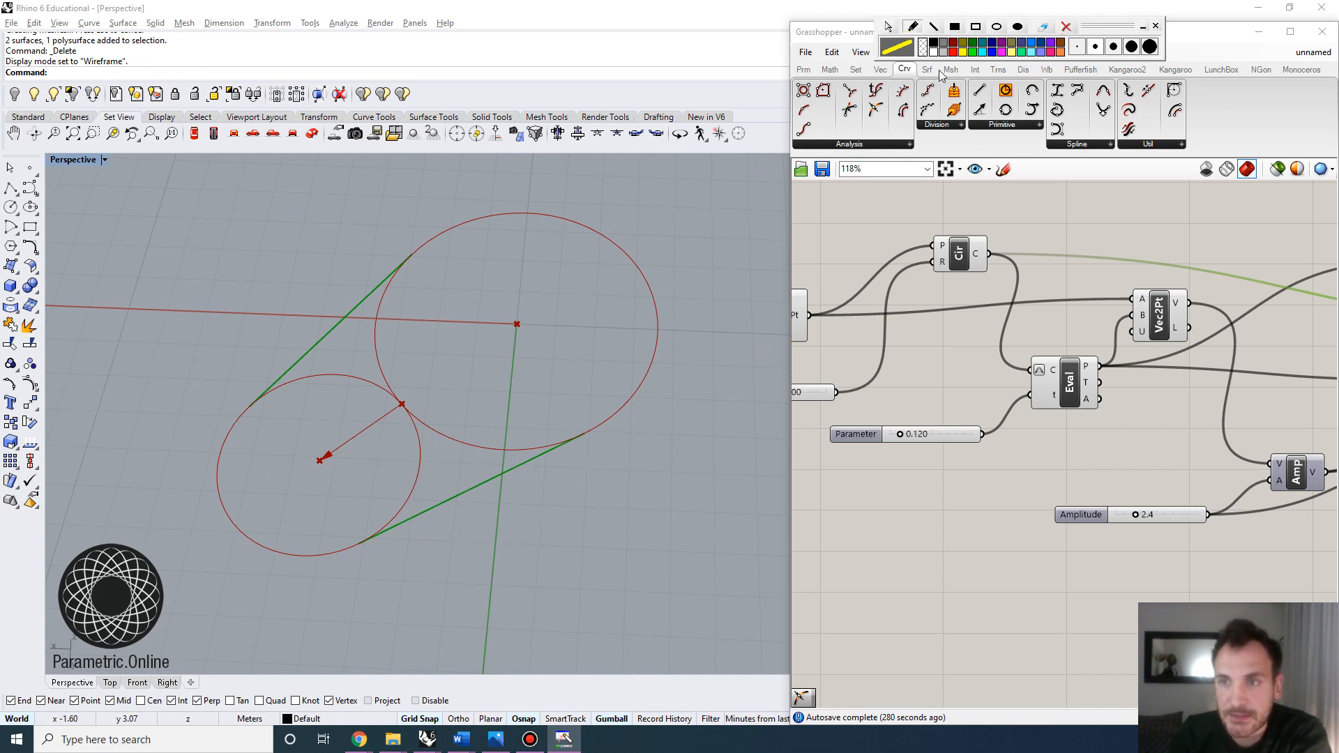
click(887, 26)
click(969, 412)
Step: Move the Tangent Lines (Ex) component slightly farther from the second Circle component to make room on the canvas
scroll(969, 412, down, 4)
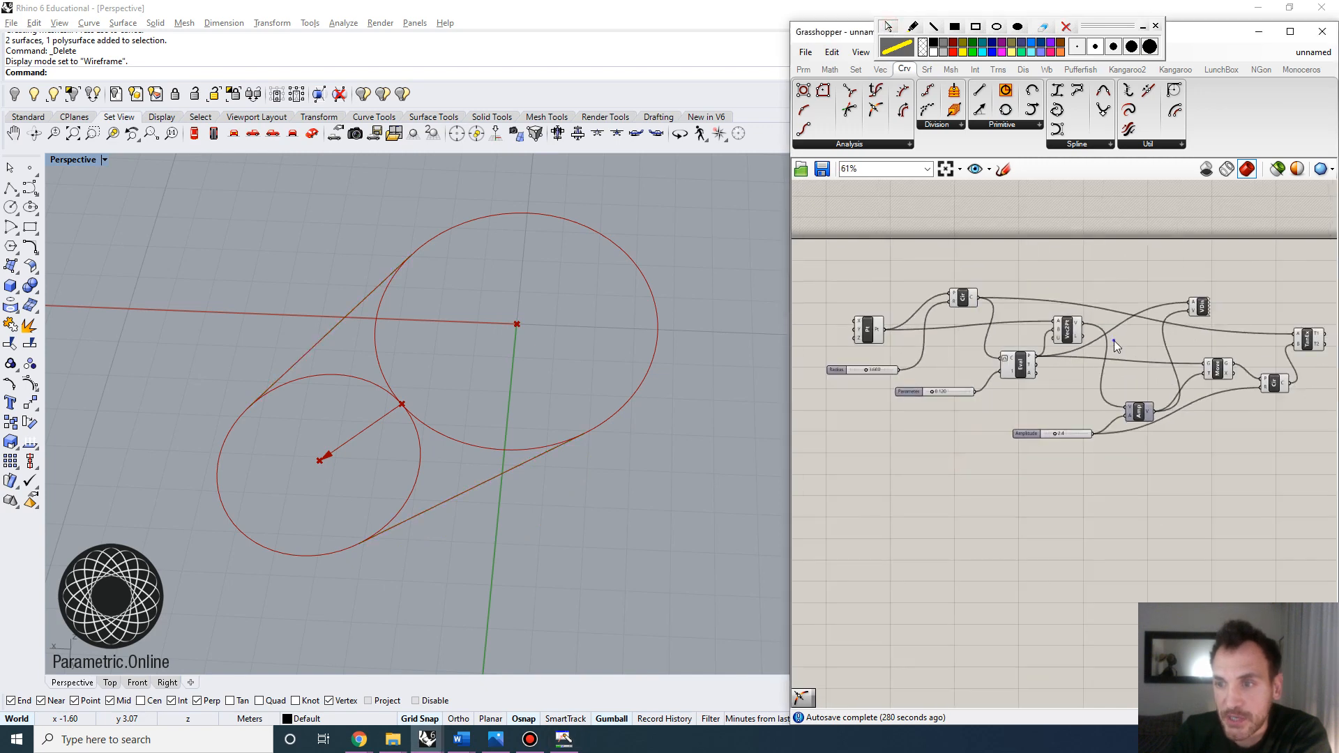
scroll(885, 299, up, 1)
drag(886, 283, 872, 295)
scroll(872, 286, down, 2)
right_drag(1247, 313, 1078, 319)
scroll(1079, 320, up, 4)
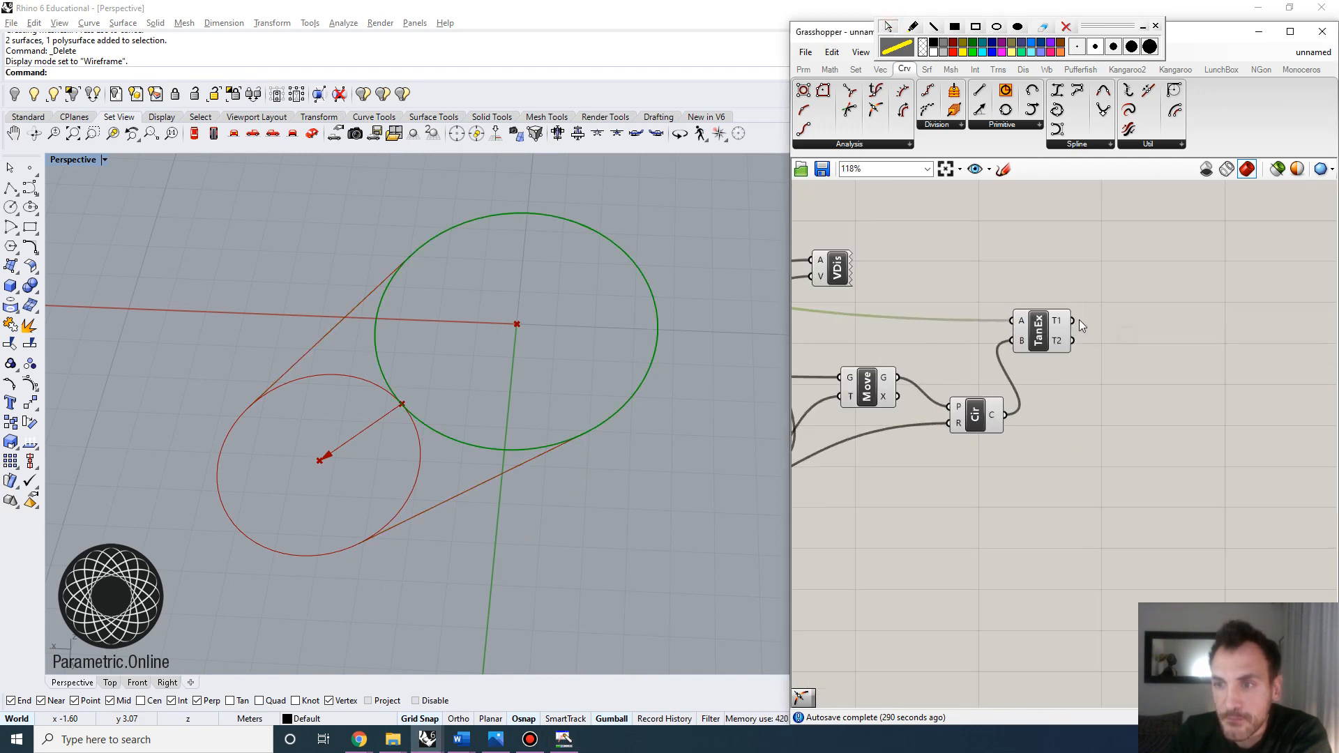
drag(1052, 326, 1077, 334)
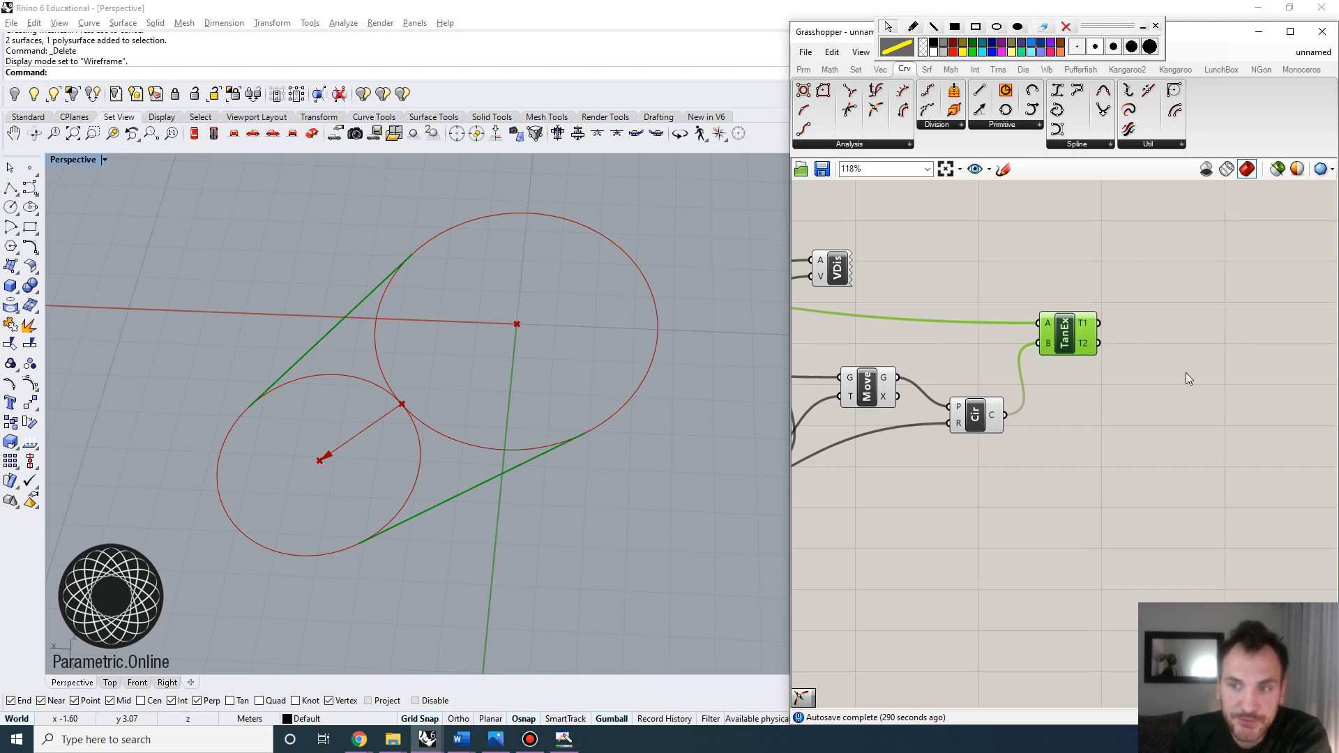
Step: Add a Point On Curve component beside Tangent Lines (Ex) and connect the T1 output to it
double_click(1185, 374)
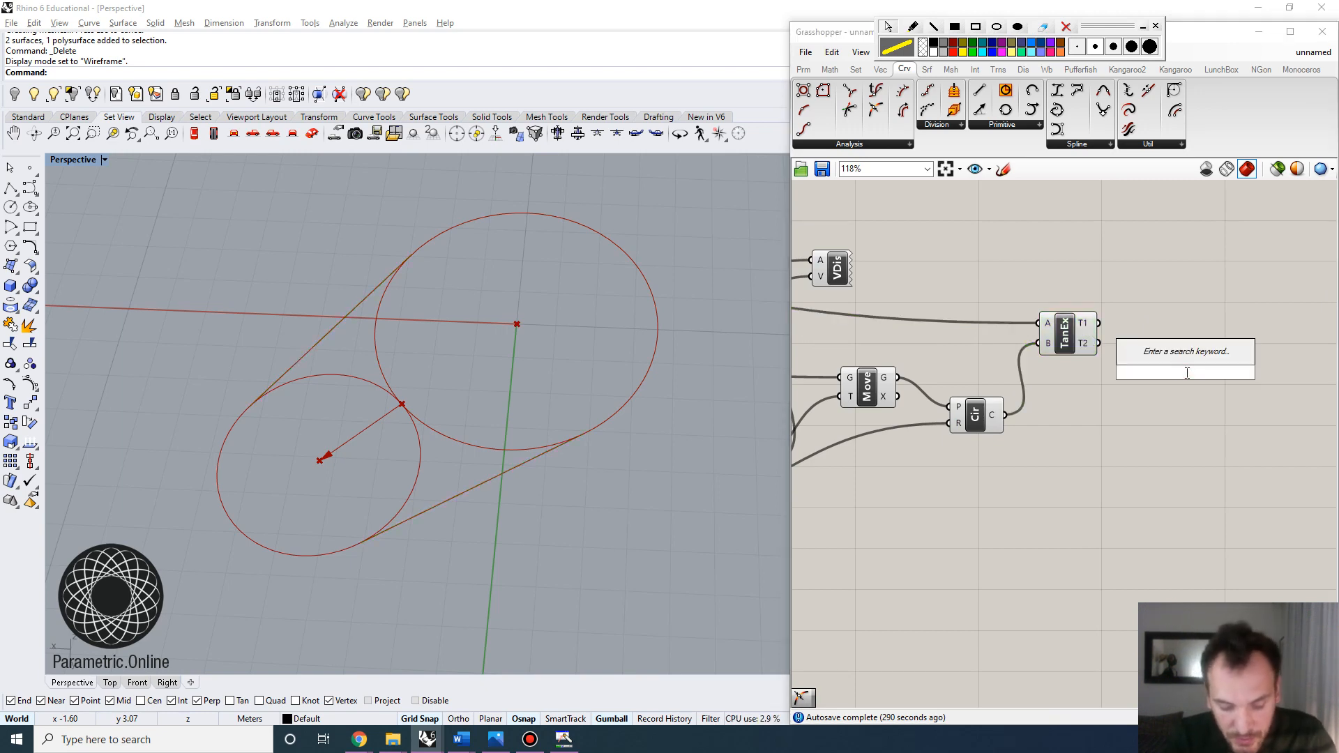
text(point on u)
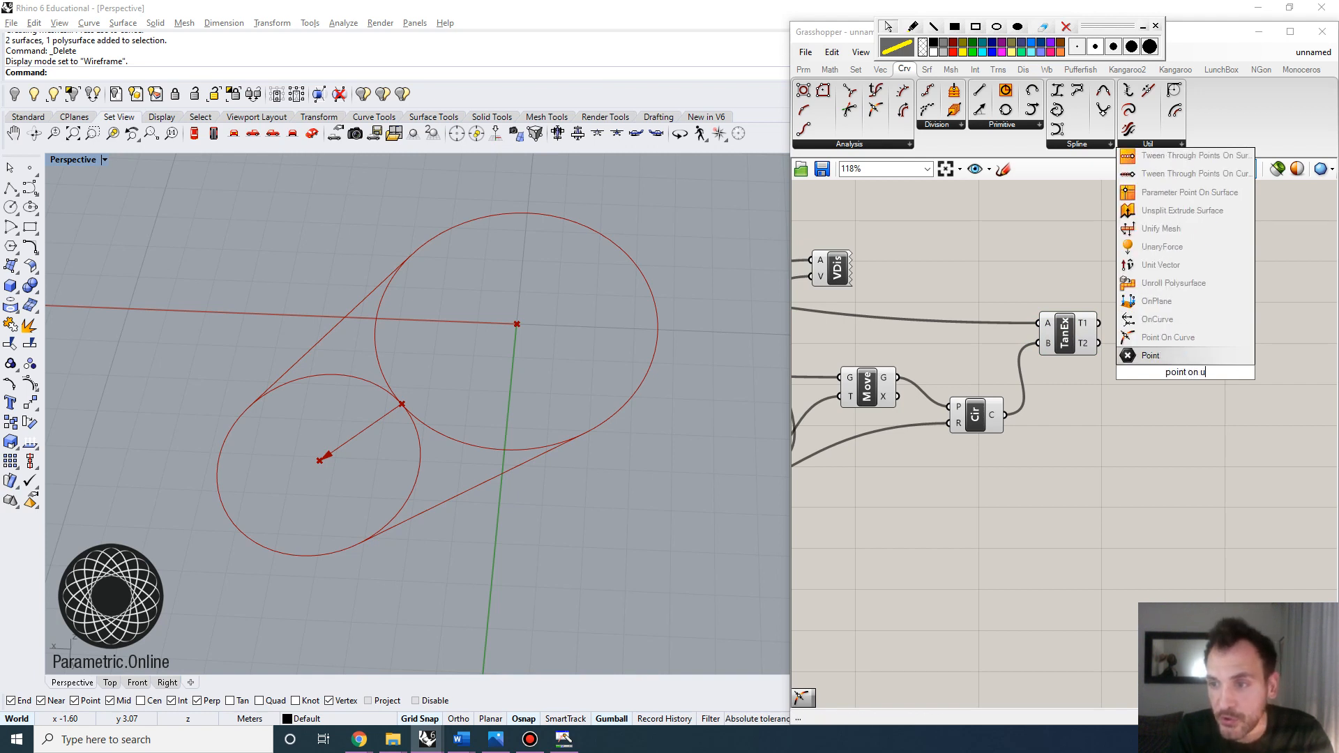
key(BackSpace)
text(curve)
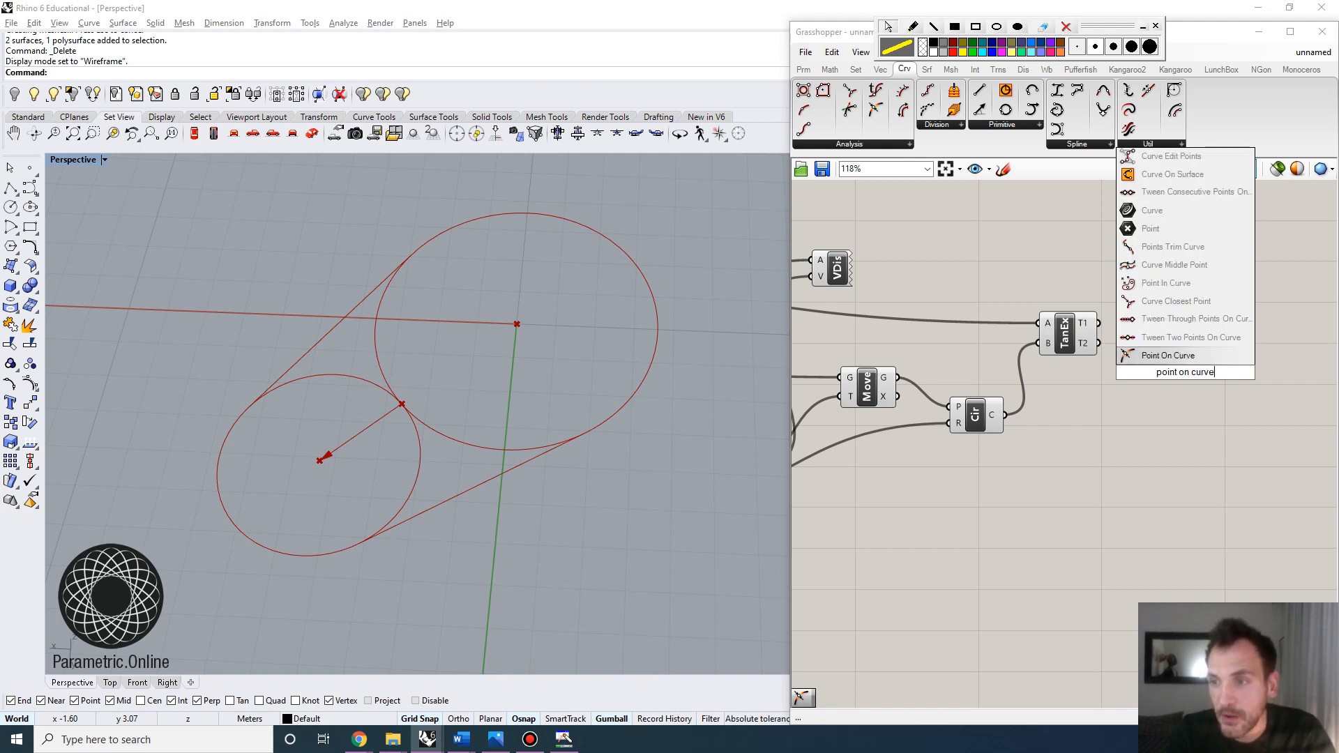
click(1158, 353)
drag(1113, 341, 1169, 380)
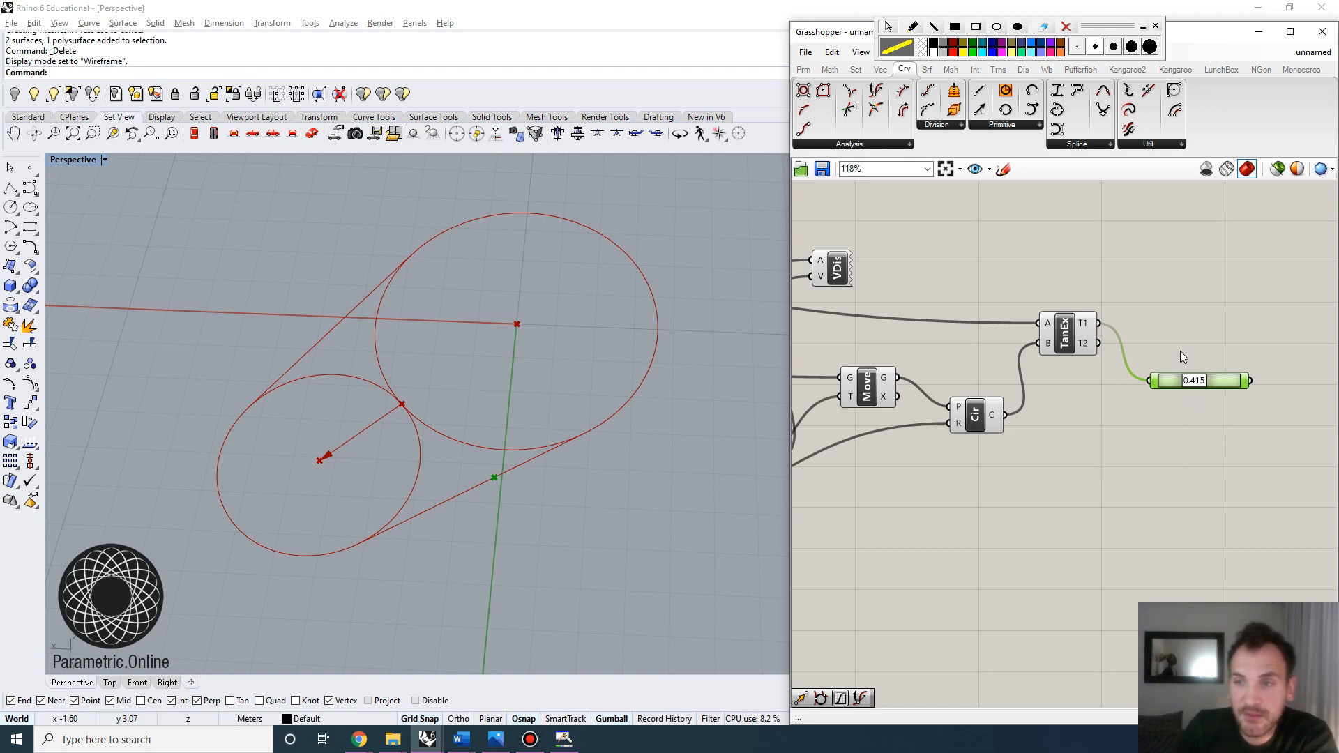
Step: Highlight the Evaluate Curve component to compare its point on the first circle with the Point On Curve approach
scroll(1186, 355, down, 3)
right_drag(962, 345, 1155, 333)
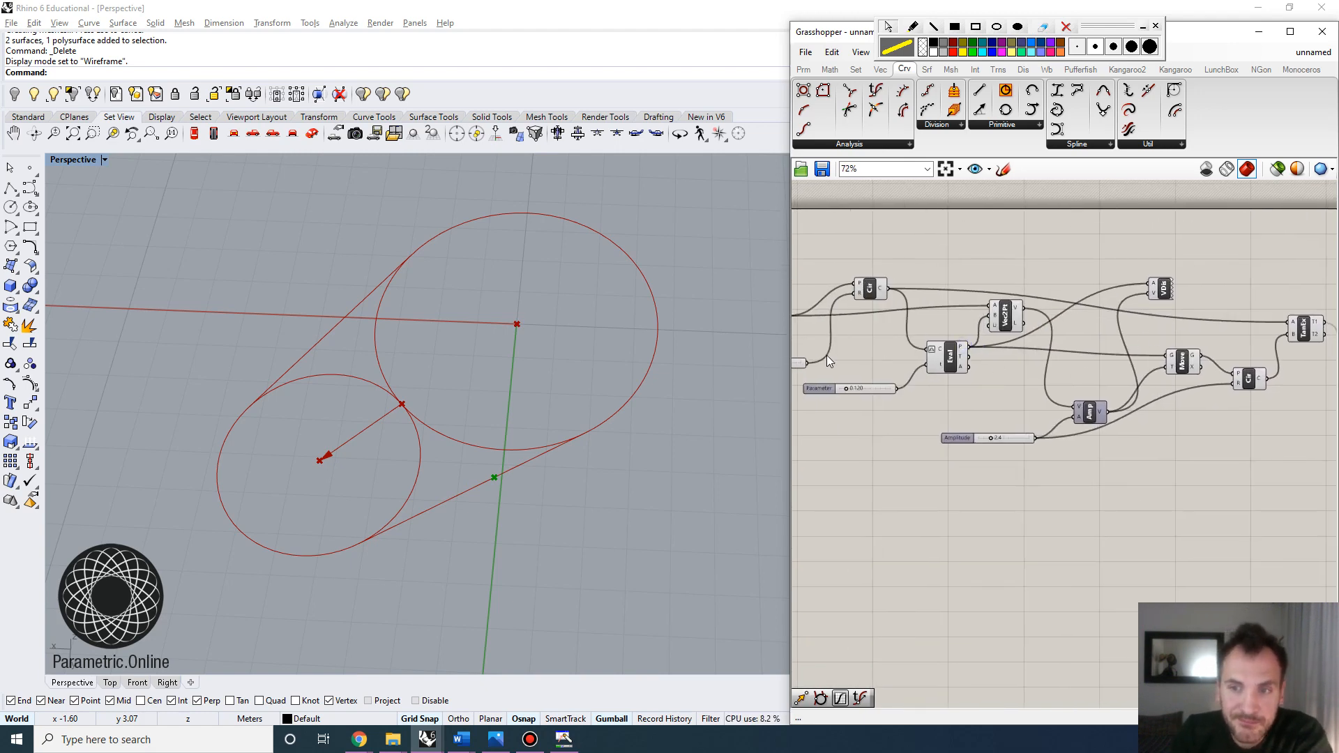
scroll(822, 353, up, 3)
click(1035, 361)
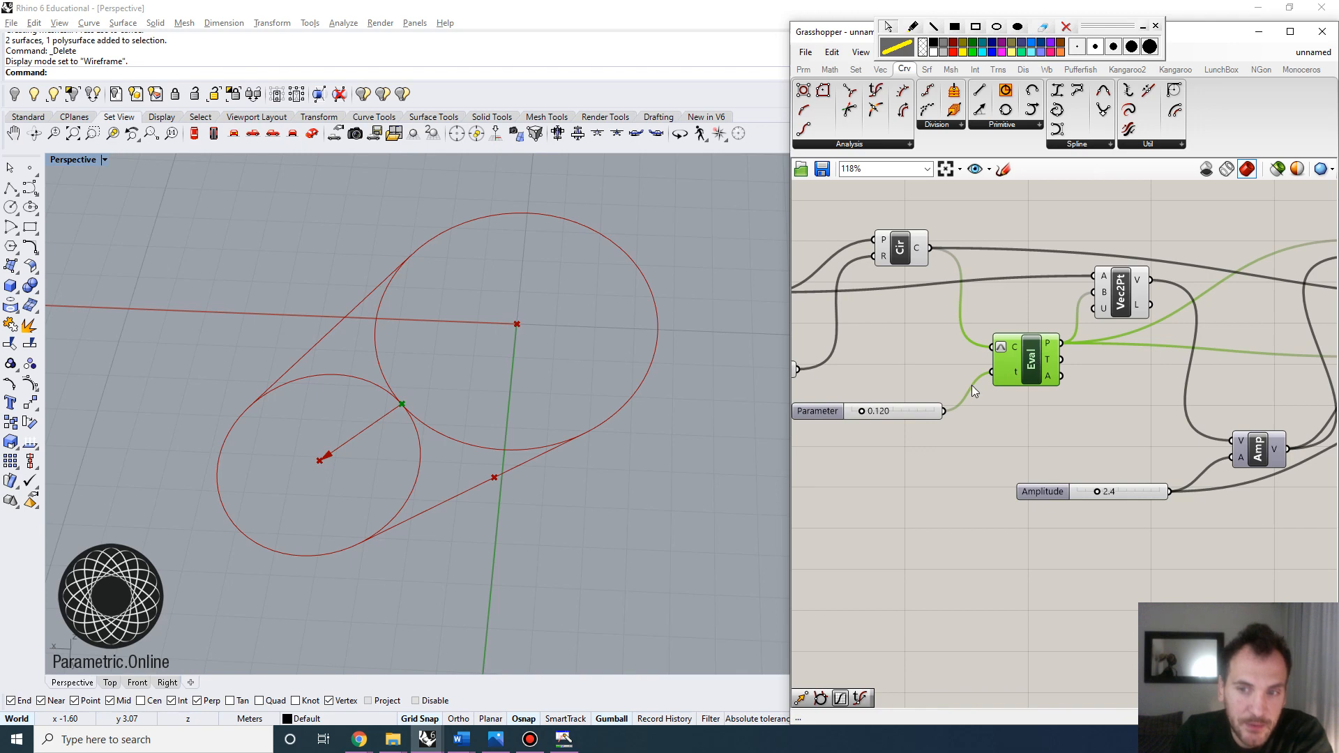
scroll(1035, 356, down, 3)
right_drag(1242, 378, 965, 375)
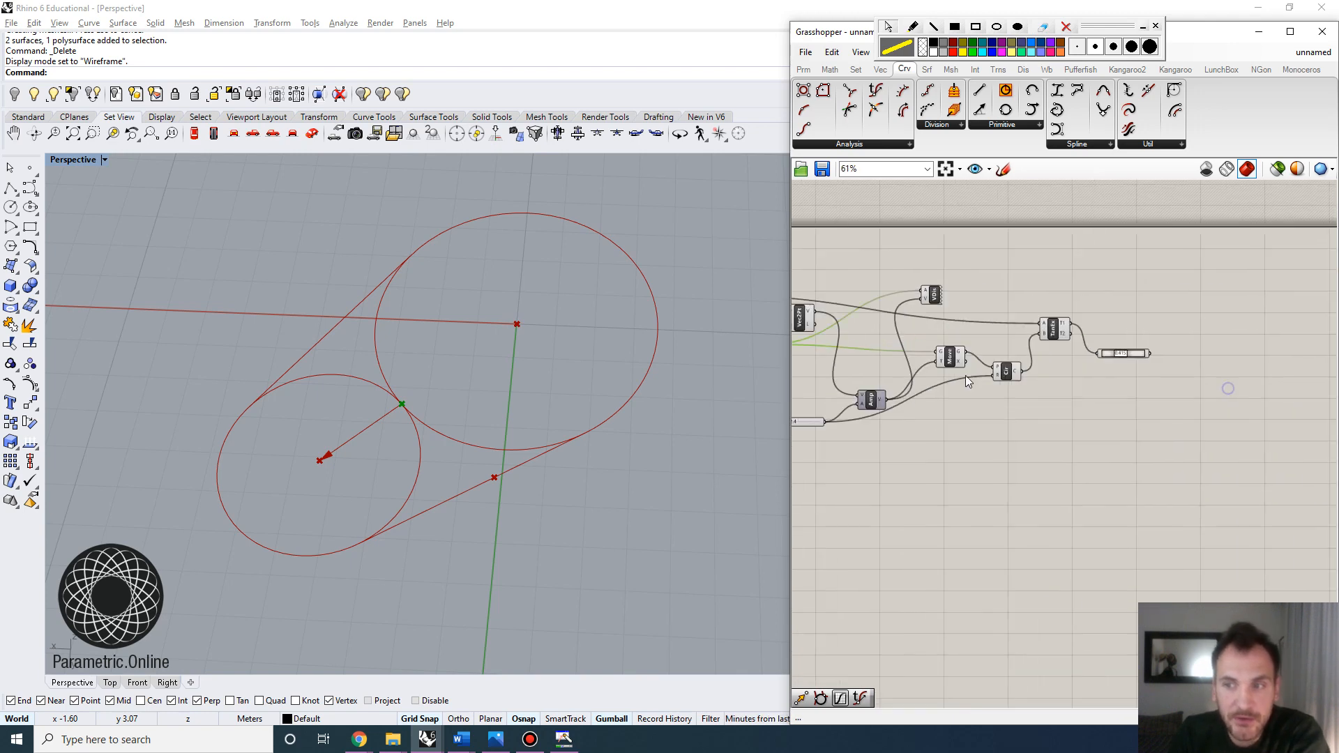
Step: Slide Point On Curve through 0.408 and 0.475 to 0.496 to test the point's position along the lower tangent line
scroll(1119, 352, up, 6)
mouse_move(1130, 375)
mouse_down()
mouse_move(1090, 375)
mouse_move(1137, 377)
mouse_up()
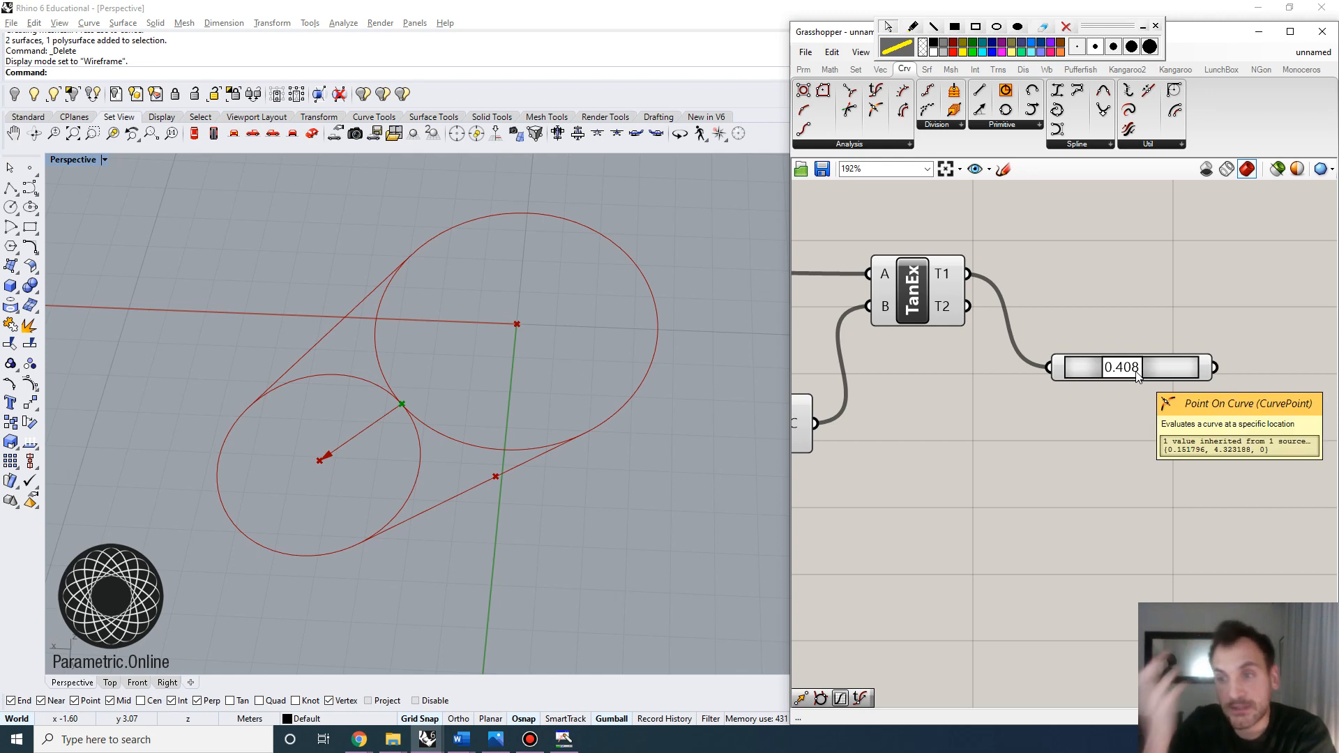
scroll(482, 508, up, 3)
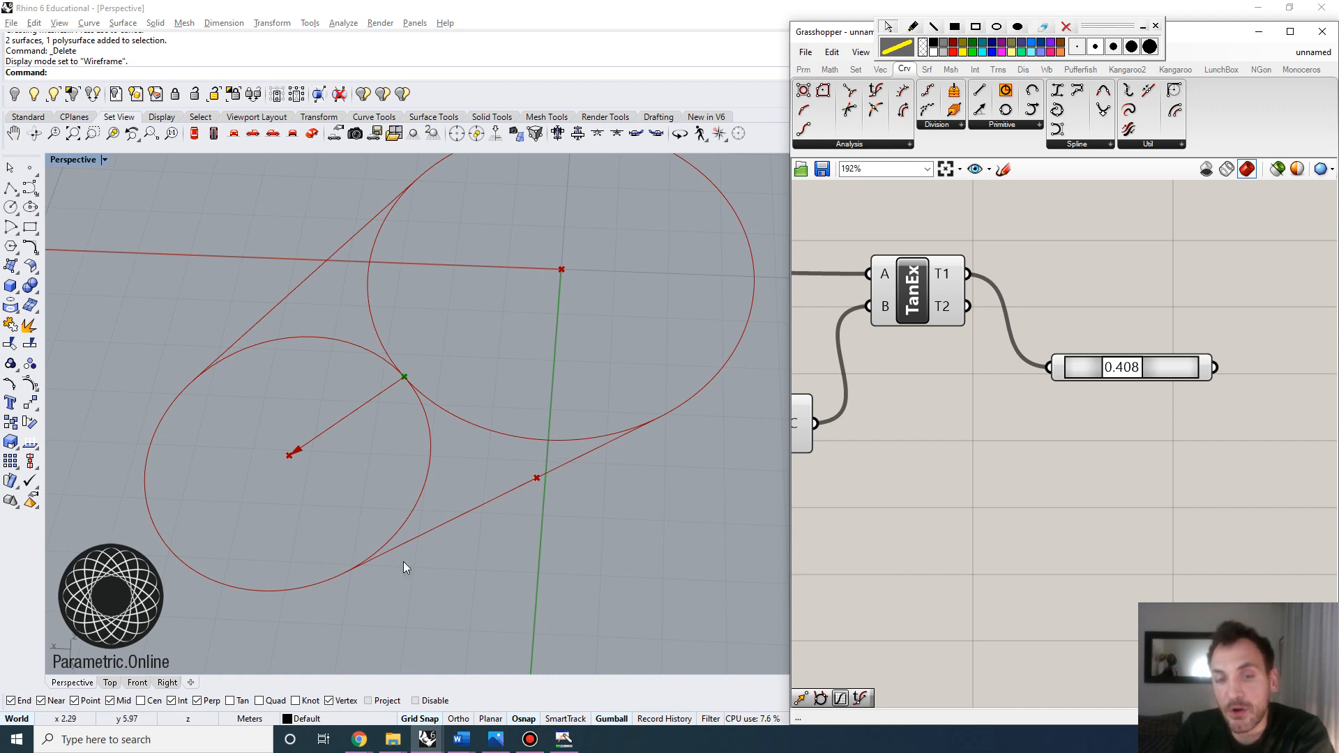
mouse_move(1109, 373)
mouse_down()
mouse_move(1080, 375)
mouse_move(1126, 382)
mouse_up()
drag(1128, 378, 1124, 378)
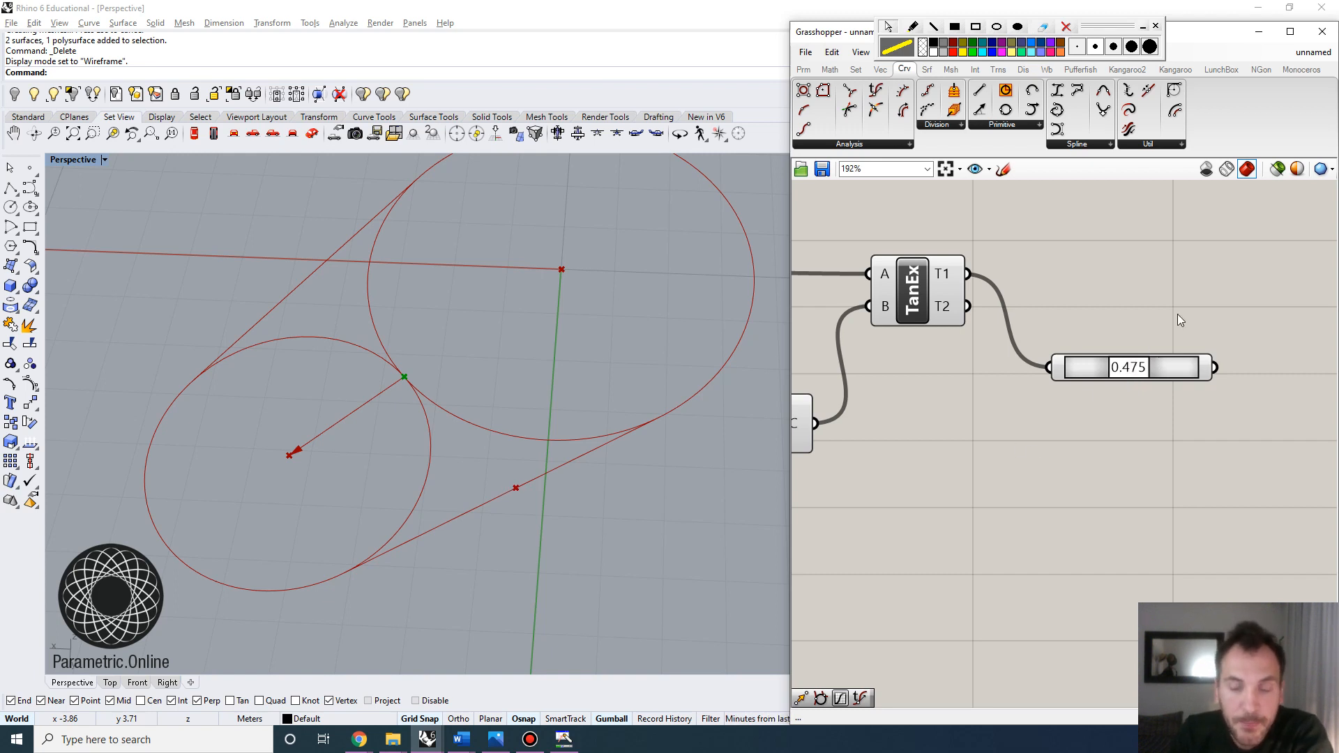
scroll(1129, 334, down, 3)
drag(1144, 377, 1104, 385)
Step: Add a Circle TanTan component to the canvas beside Point On Curve
double_click(1204, 339)
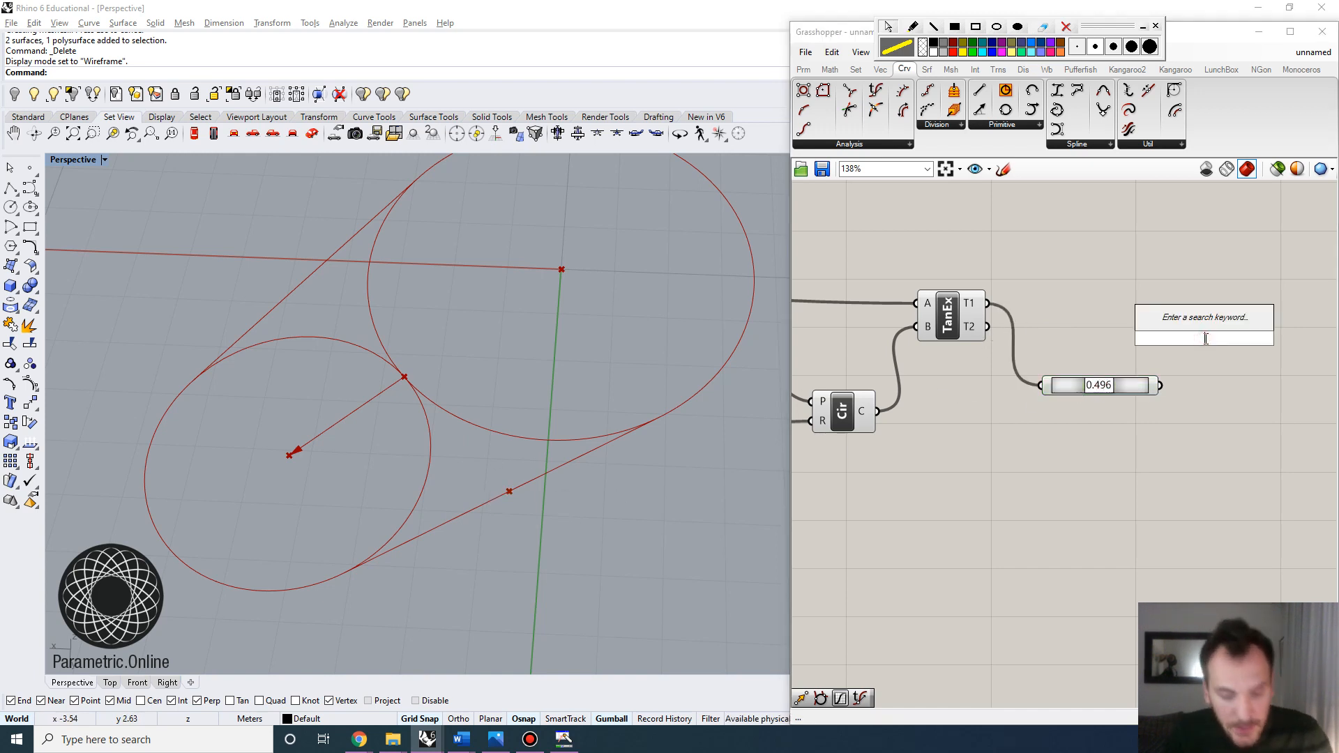
text(circle)
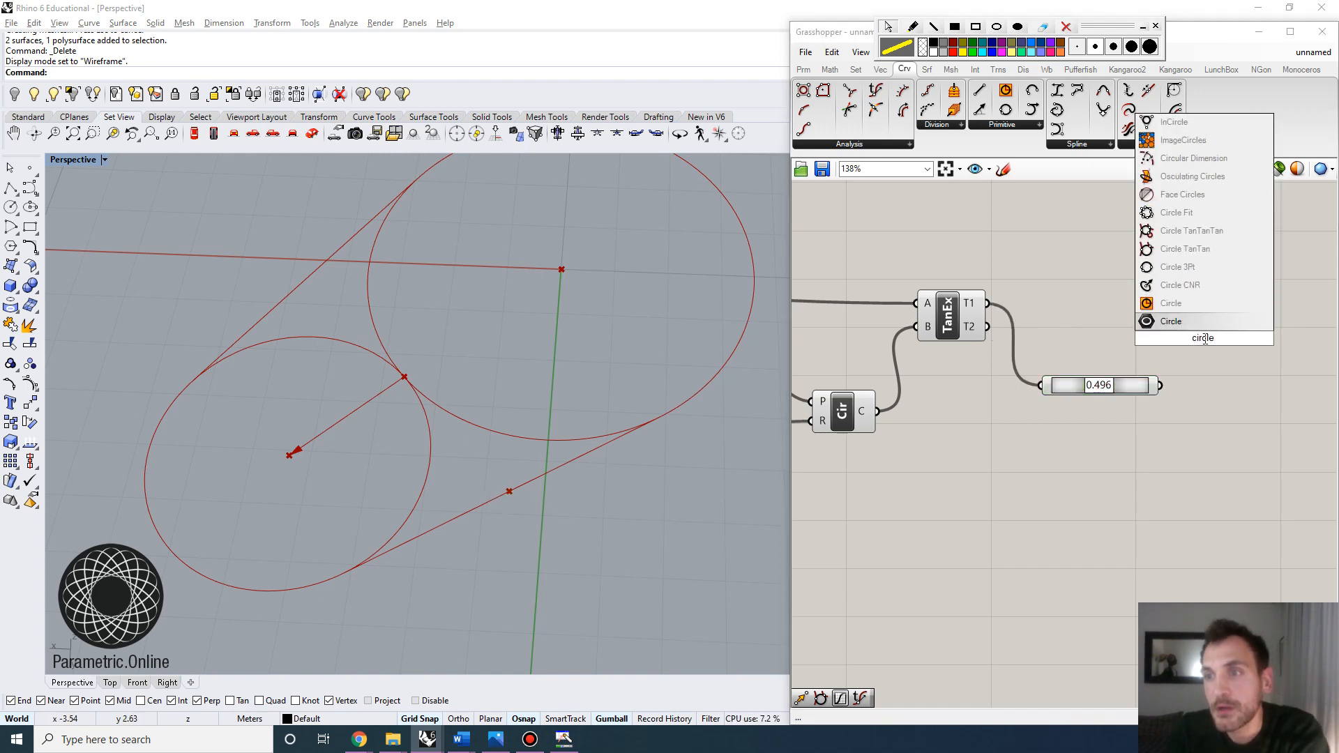
click(1180, 249)
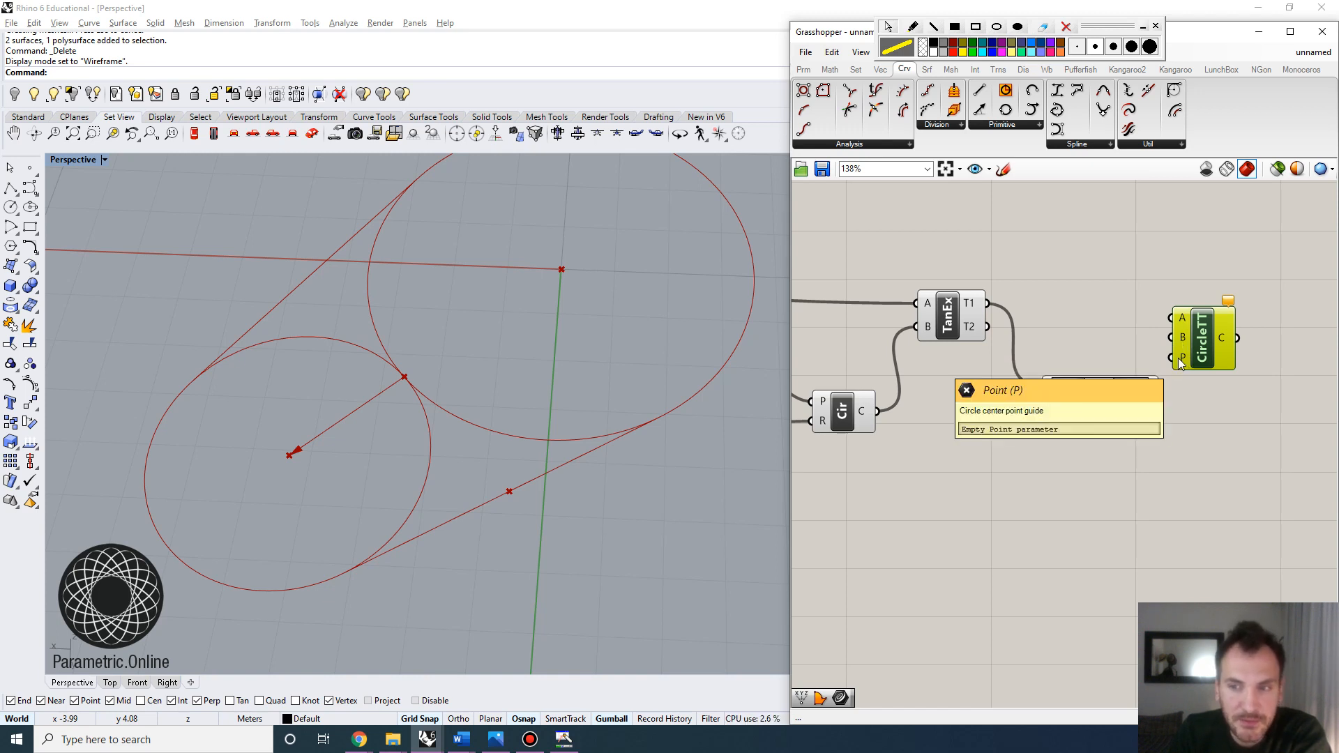
Step: Sketch yellow markup of the two possible tangent circles and the centre guide point on the lower tangent line, and clear the markup
scroll(461, 521, down, 5)
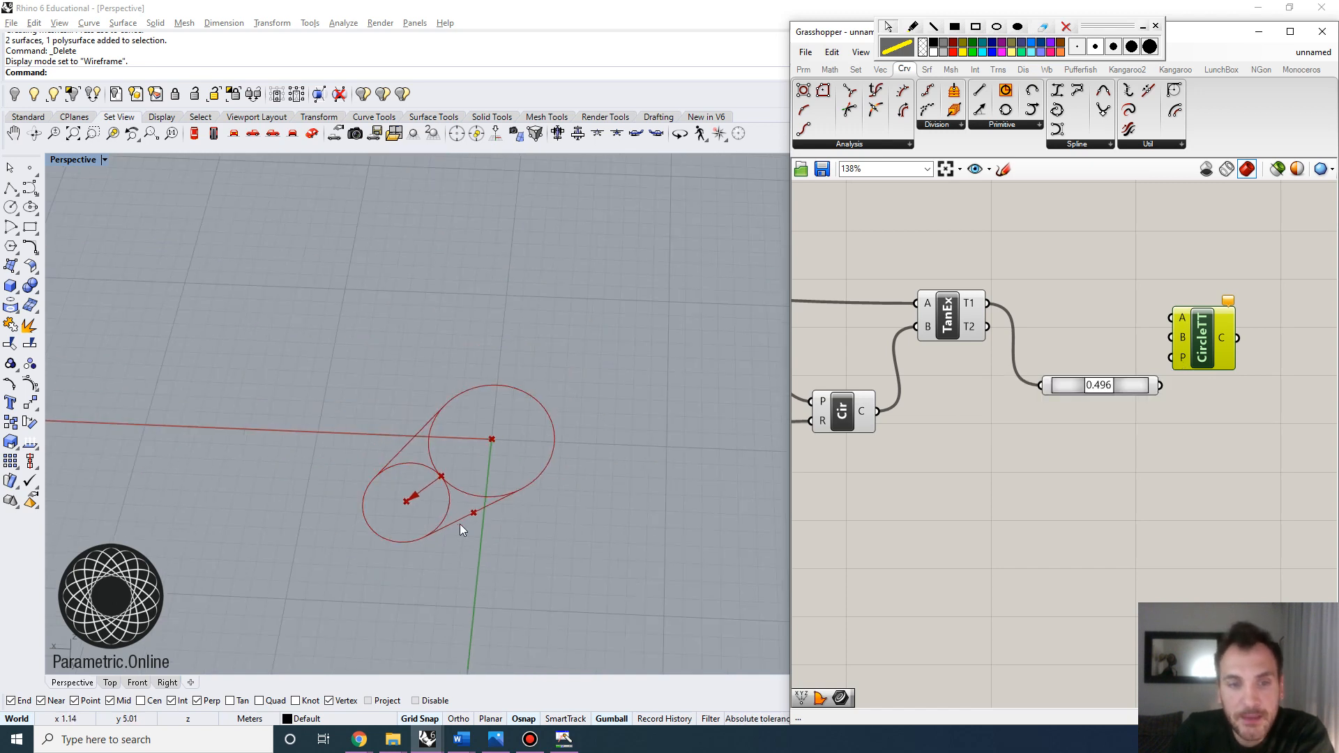
scroll(459, 524, up, 2)
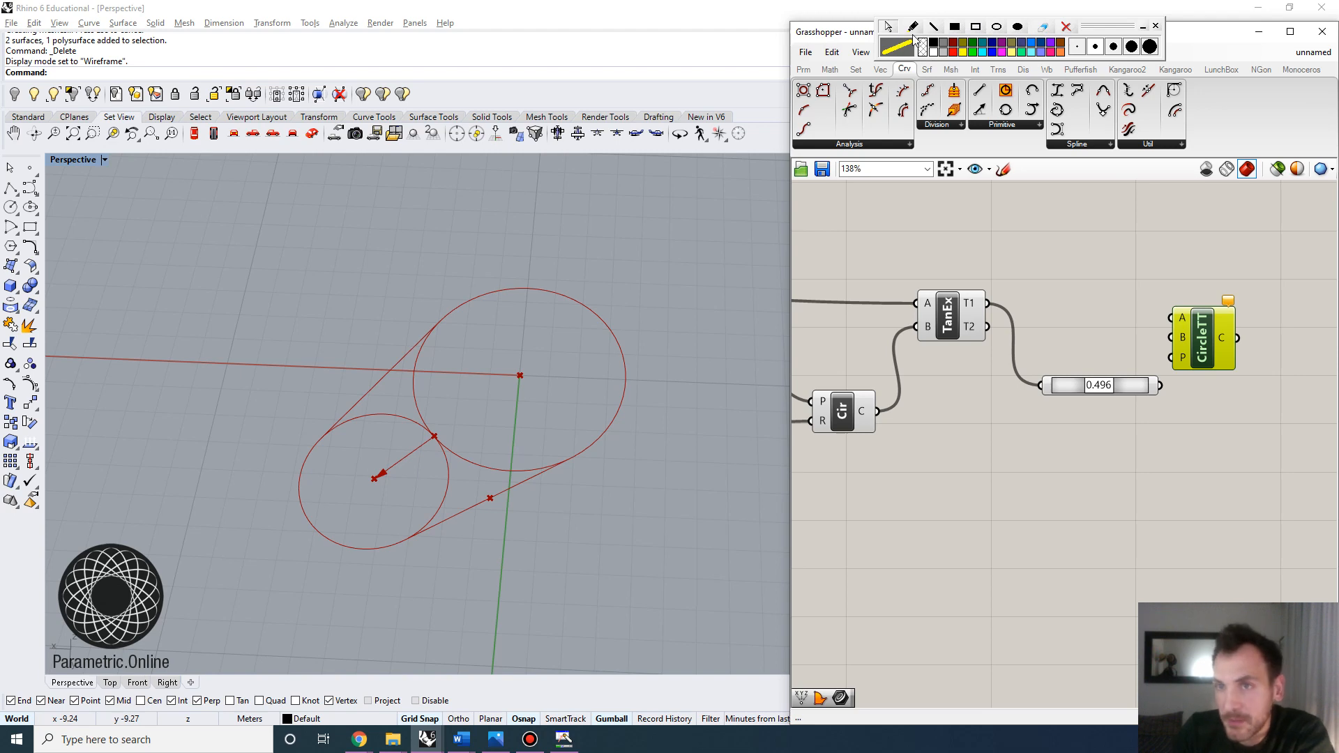
click(913, 28)
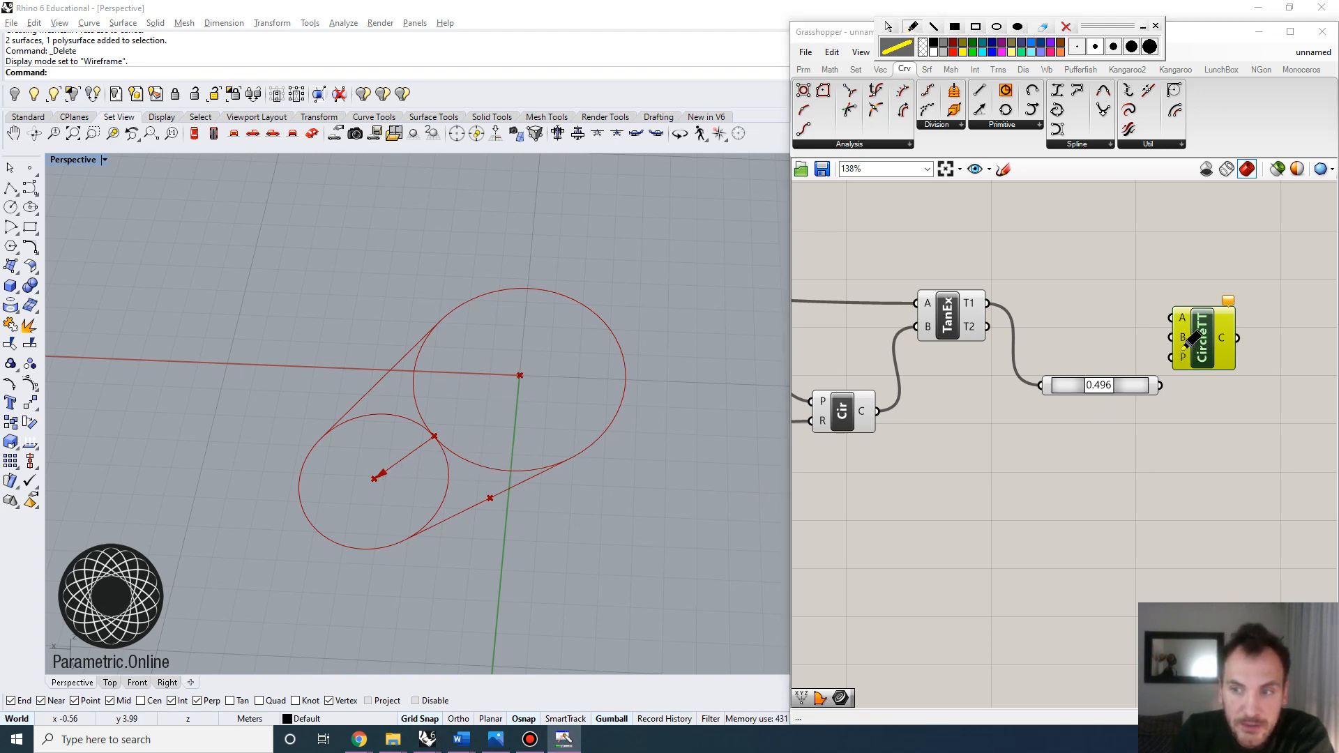
mouse_move(497, 469)
mouse_down()
mouse_move(440, 498)
mouse_move(520, 473)
mouse_move(467, 474)
mouse_up()
mouse_move(302, 368)
mouse_down()
mouse_move(378, 344)
mouse_move(288, 357)
mouse_up()
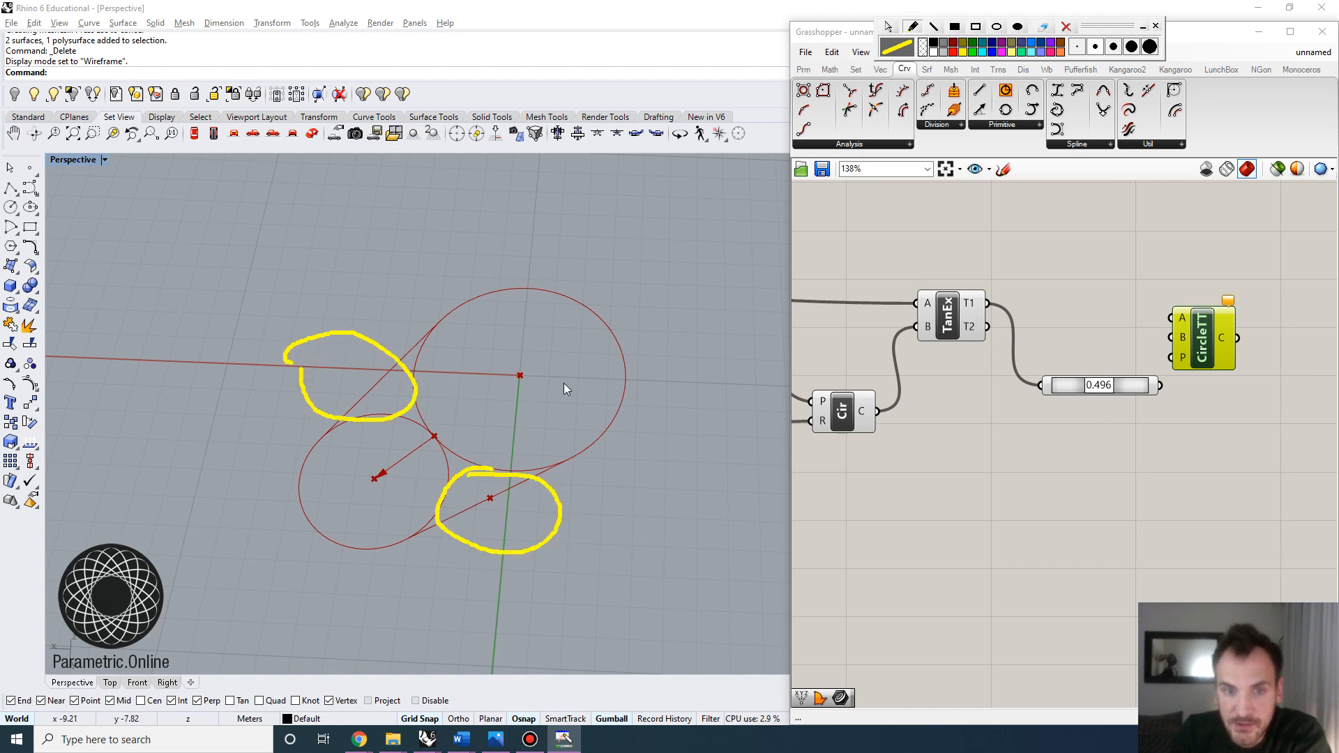
drag(508, 473, 489, 496)
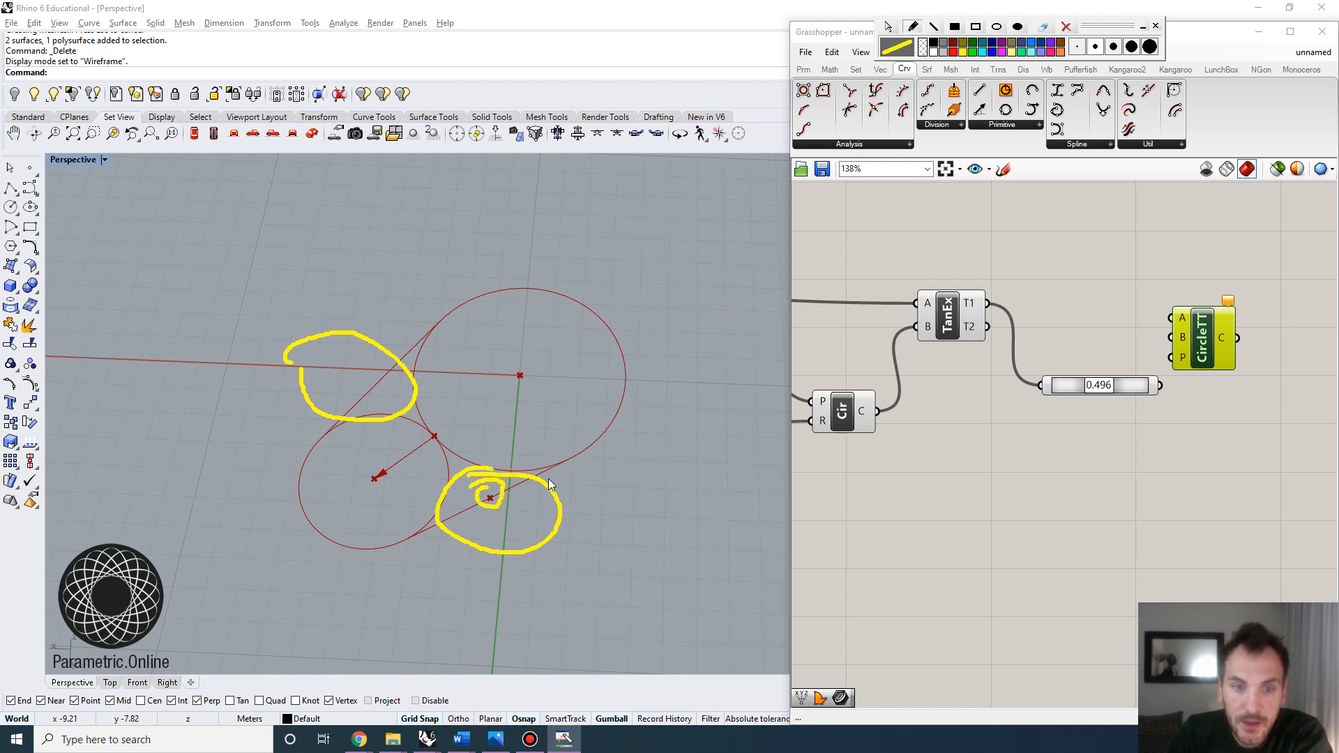
click(1066, 28)
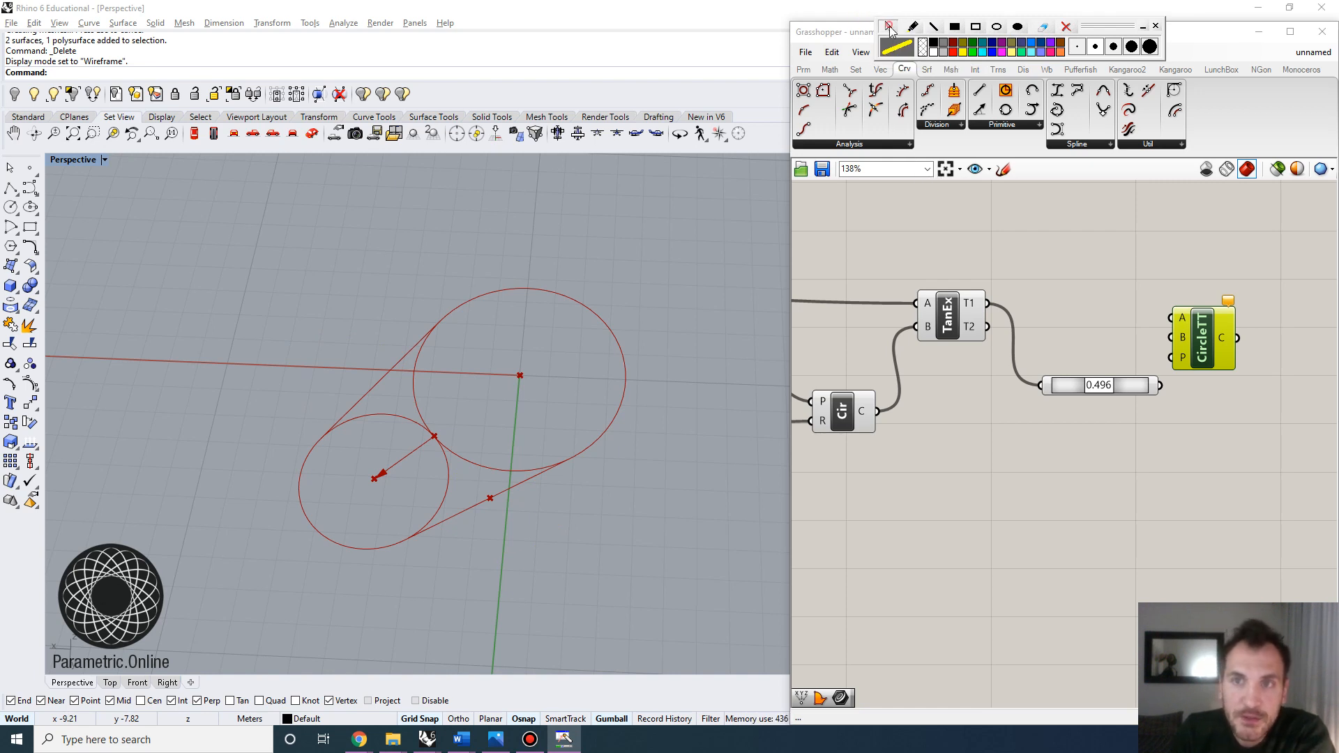
Step: Set Point On Curve to 0.548 and connect the first Circle's C output to Circle TanTan's A input
drag(1127, 378, 1080, 400)
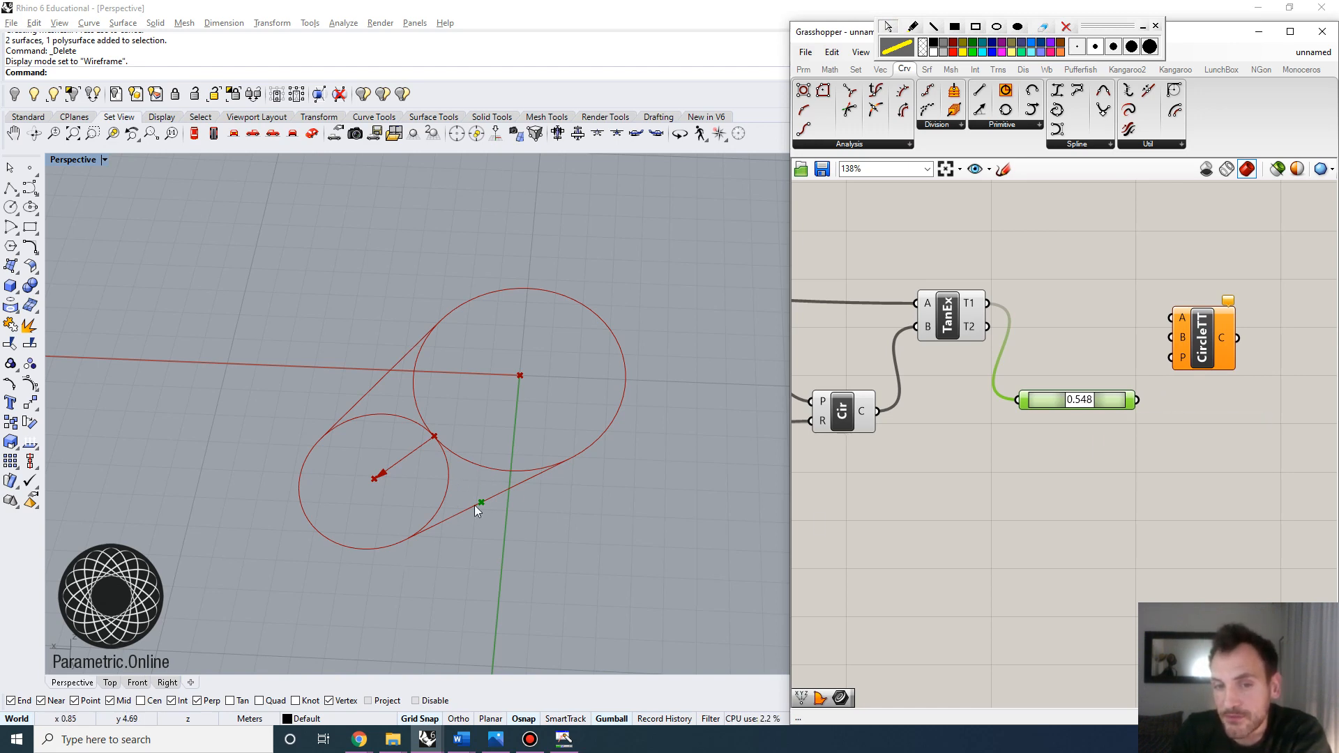
scroll(1062, 338, down, 5)
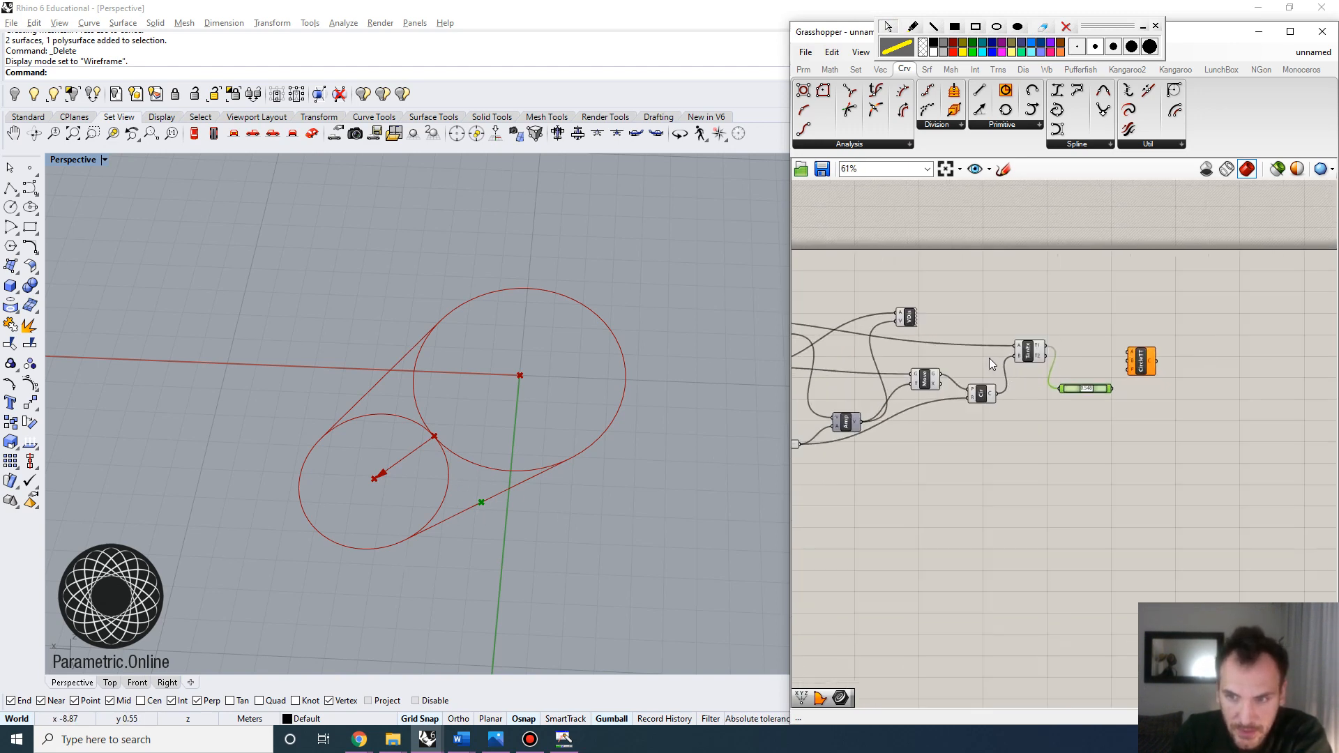
right_drag(885, 366, 989, 353)
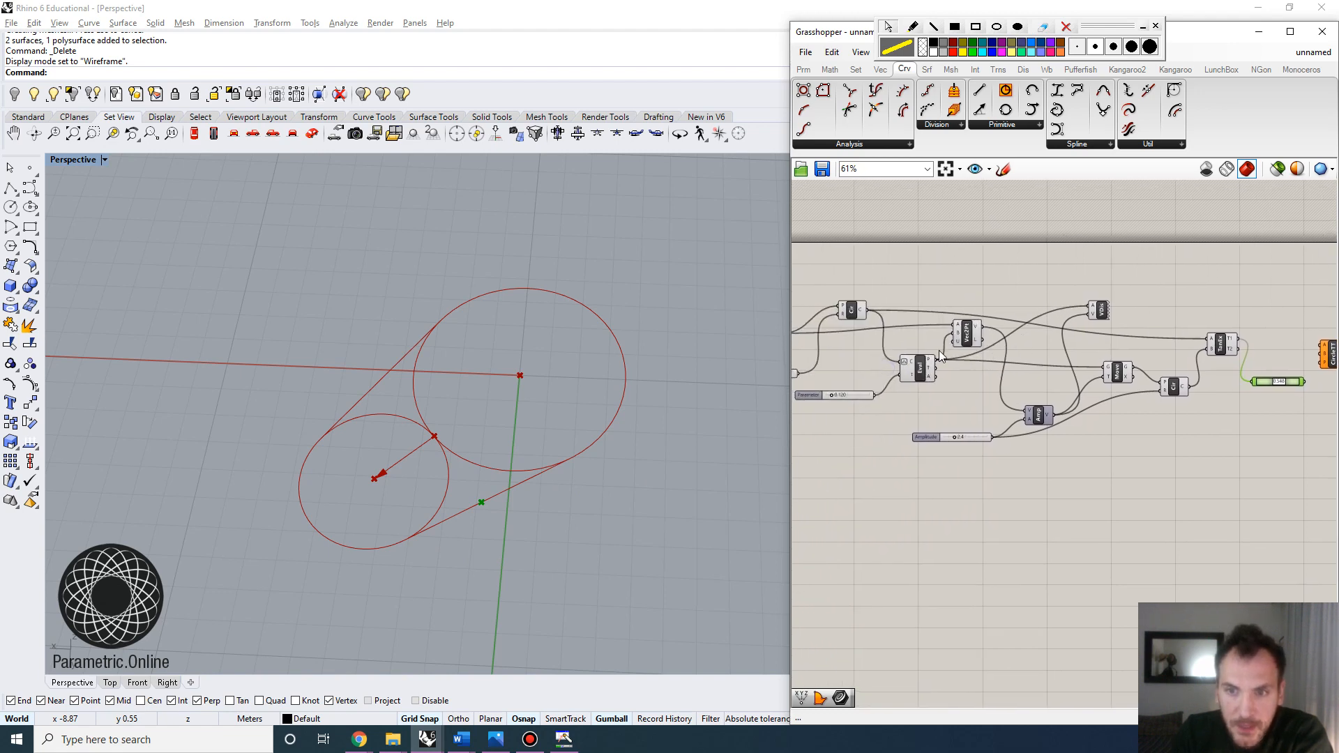
click(849, 311)
drag(865, 310, 1318, 349)
Step: Connect the second Circle's C output to Circle TanTan's B input and the Point On Curve output to P
scroll(1280, 356, up, 4)
click(1042, 414)
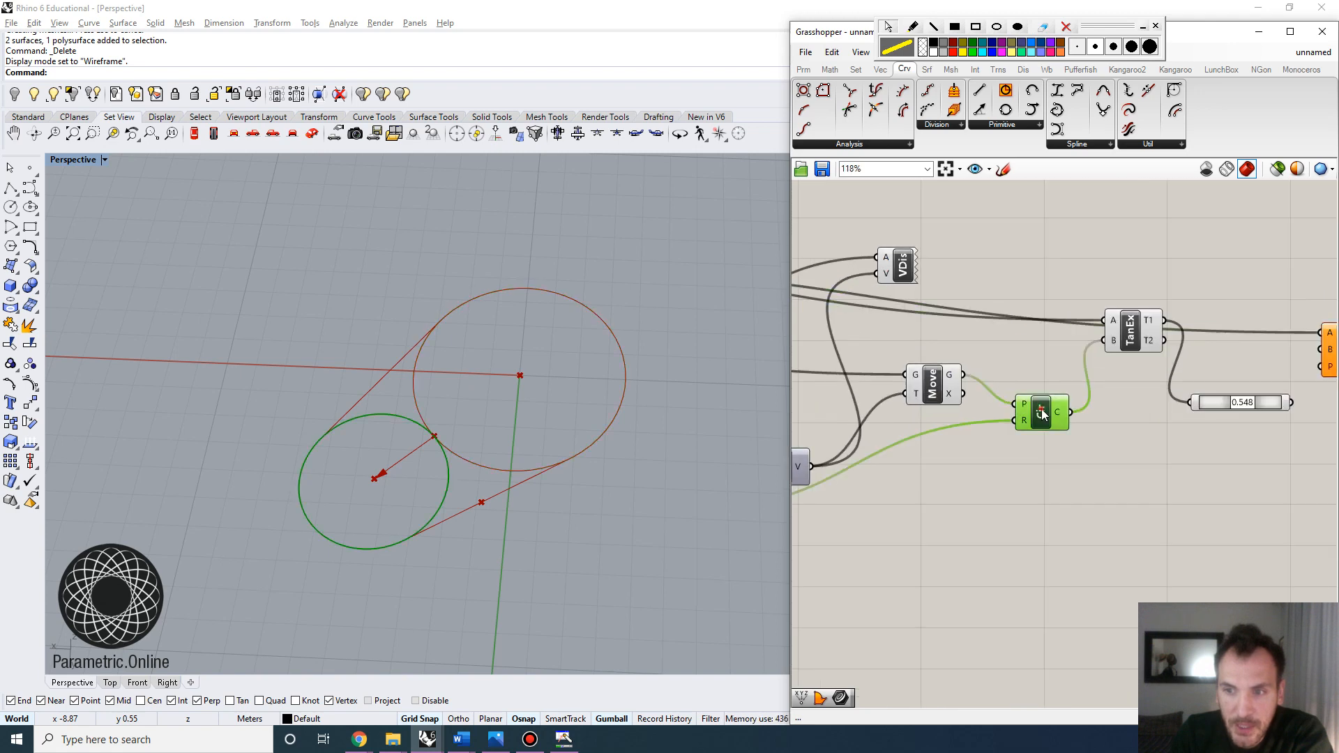
right_drag(1082, 411, 977, 374)
drag(968, 378, 1222, 315)
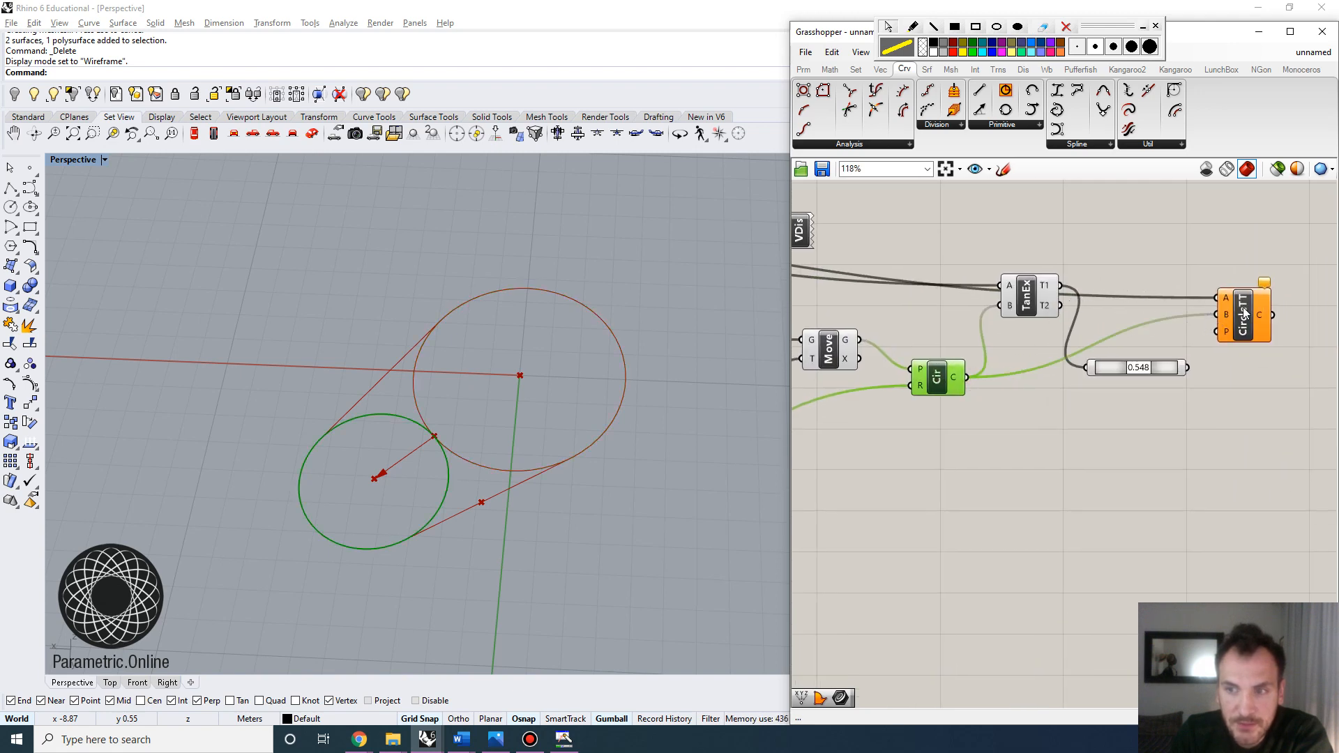
click(1243, 317)
drag(1189, 368, 1214, 341)
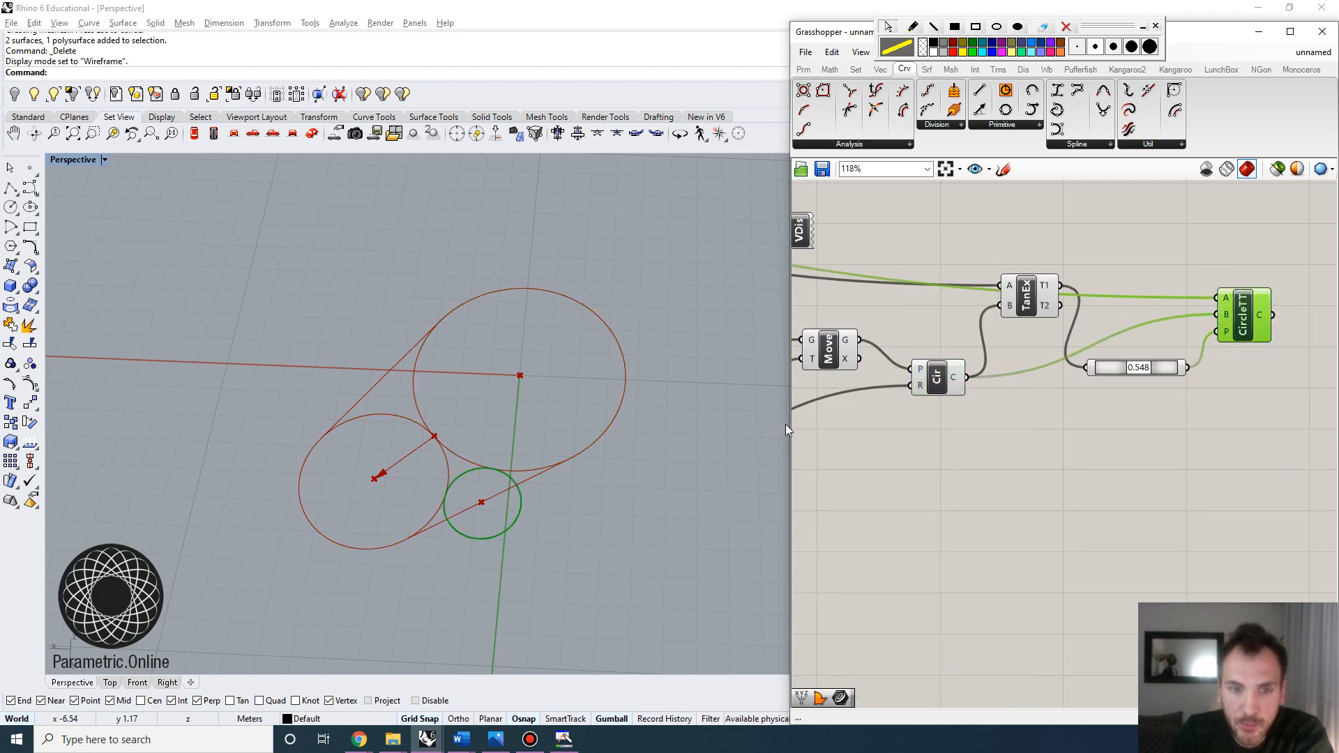
scroll(1126, 386, up, 3)
scroll(516, 497, up, 8)
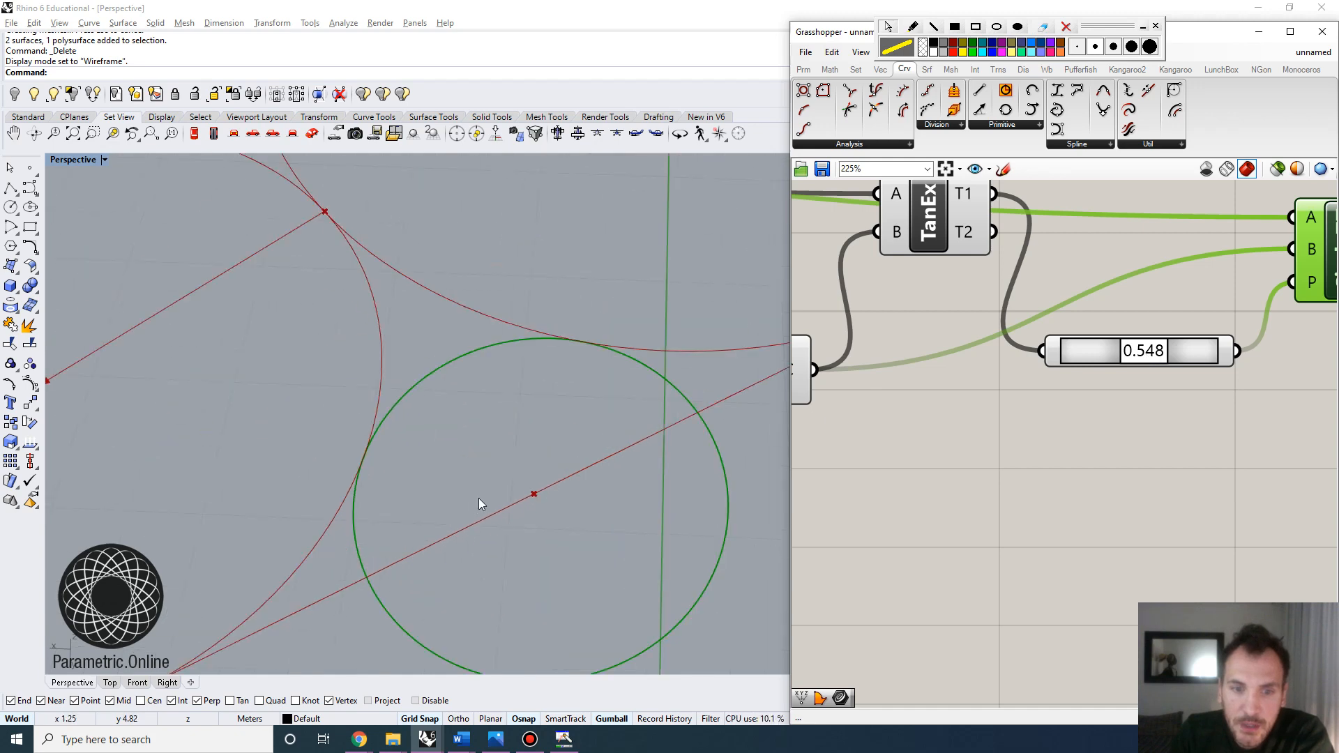
Step: Try other guide point positions along the lower tangent line by setting Point On Curve to 0.542 and 0.485
scroll(478, 499, down, 6)
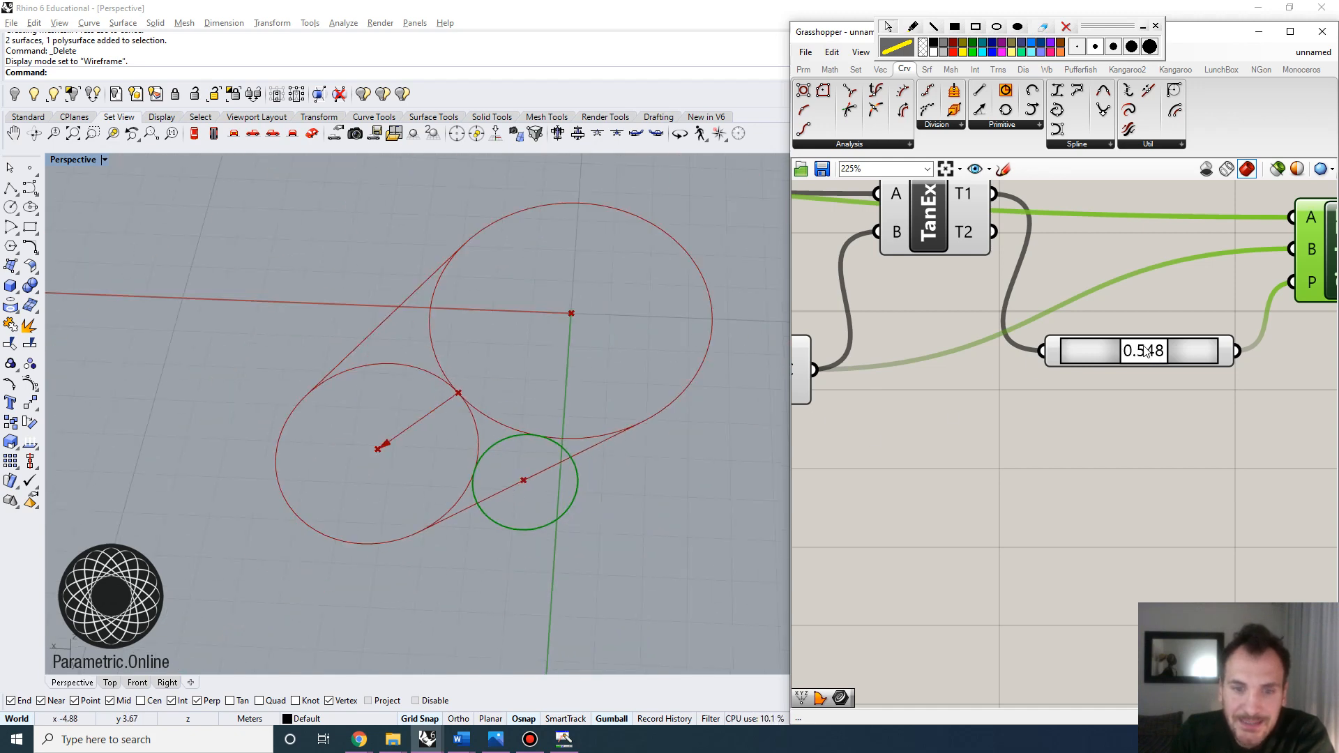
mouse_move(1153, 352)
mouse_down()
mouse_move(1116, 357)
mouse_move(1181, 357)
mouse_move(1153, 373)
mouse_up()
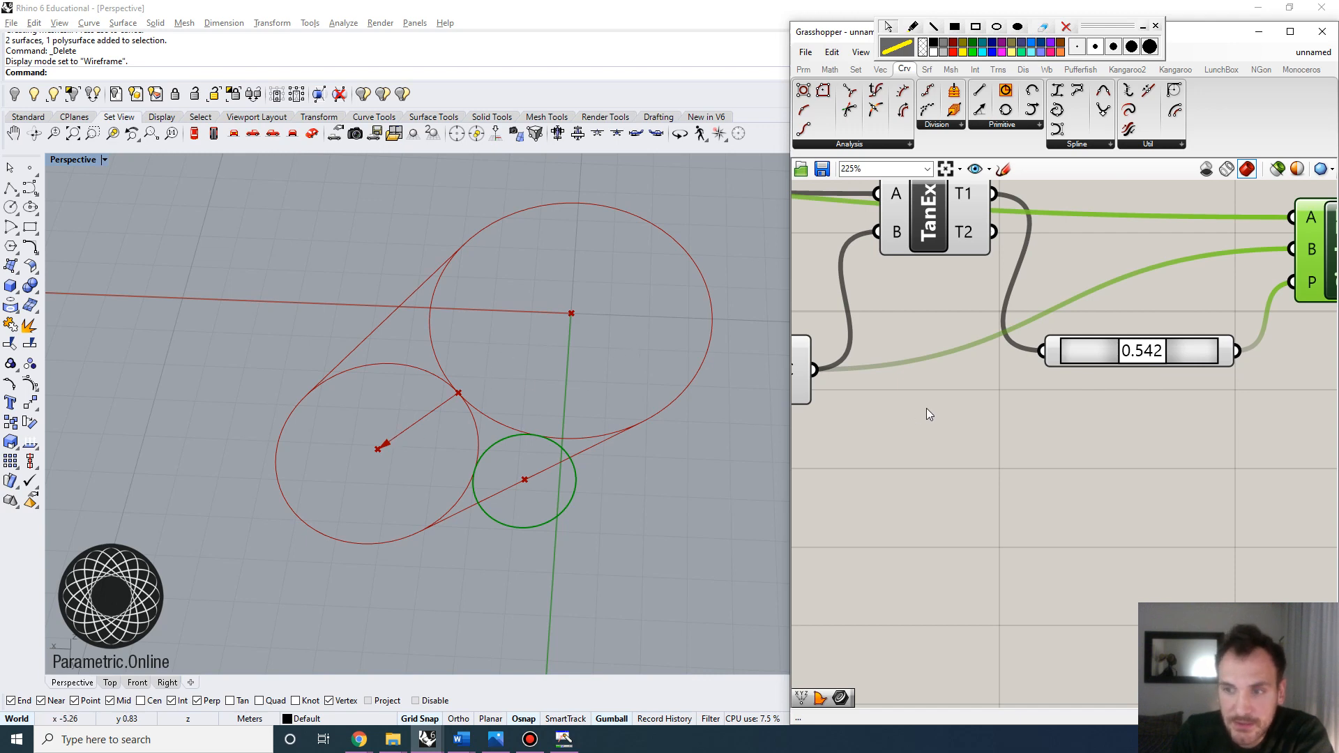
double_click(1171, 355)
drag(1135, 360, 1129, 360)
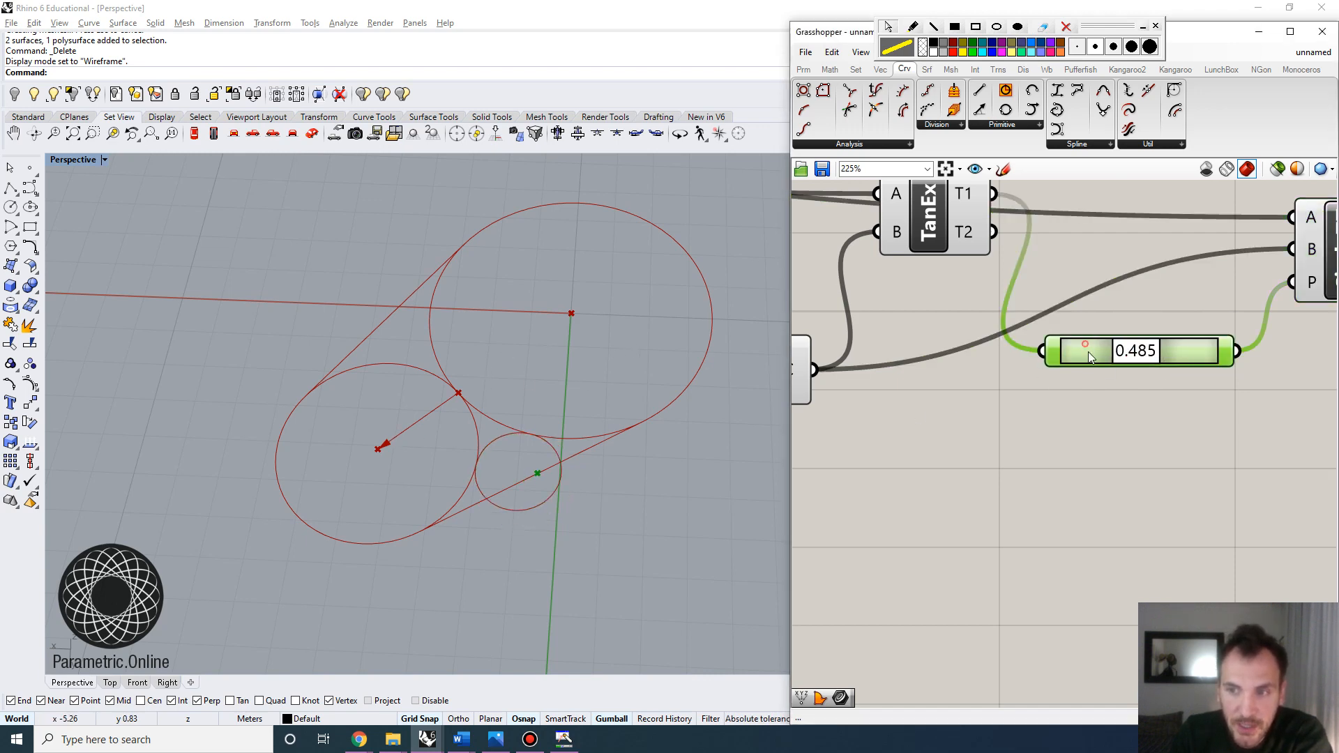
double_click(1096, 357)
click(1039, 411)
Step: Place the guide point exactly halfway along the tangent line using Point On Curve's 1/2 (mid) preset
right_click(1158, 357)
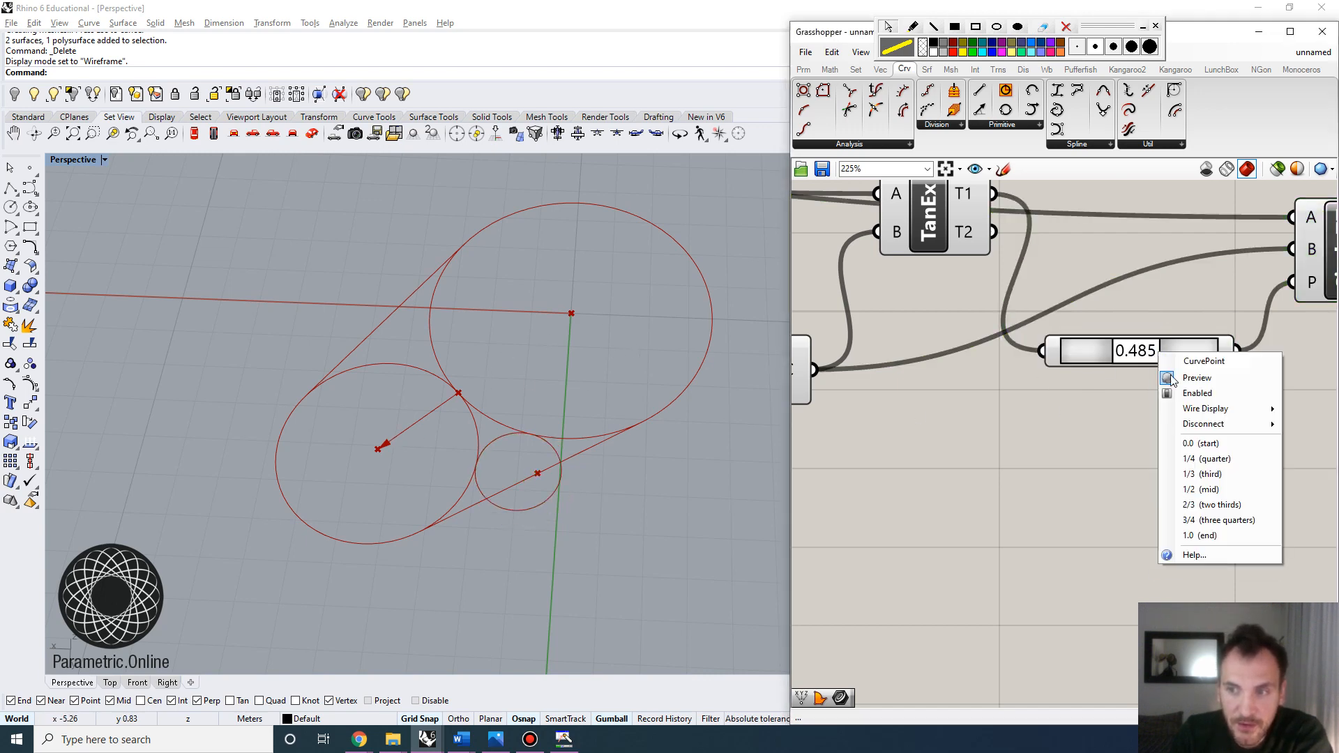
click(1194, 492)
scroll(521, 410, down, 3)
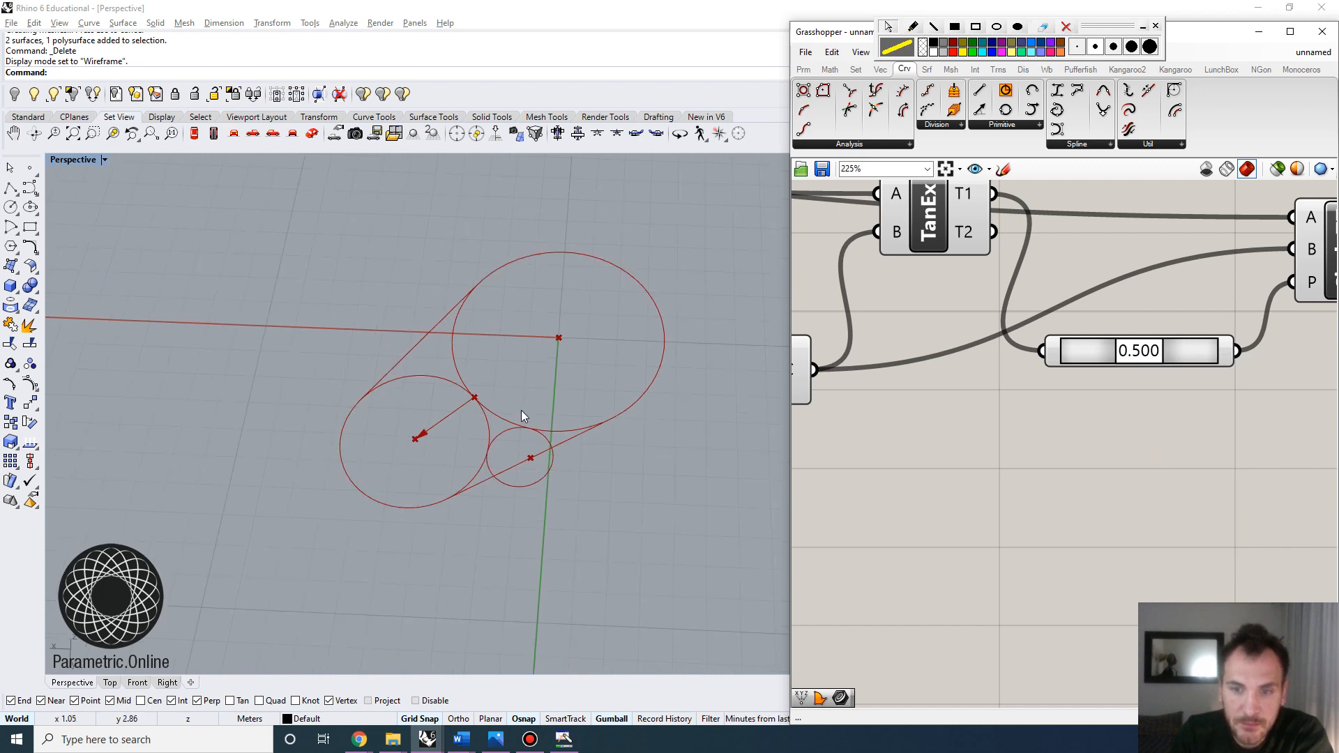
right_drag(521, 410, 540, 442)
right_click(1179, 341)
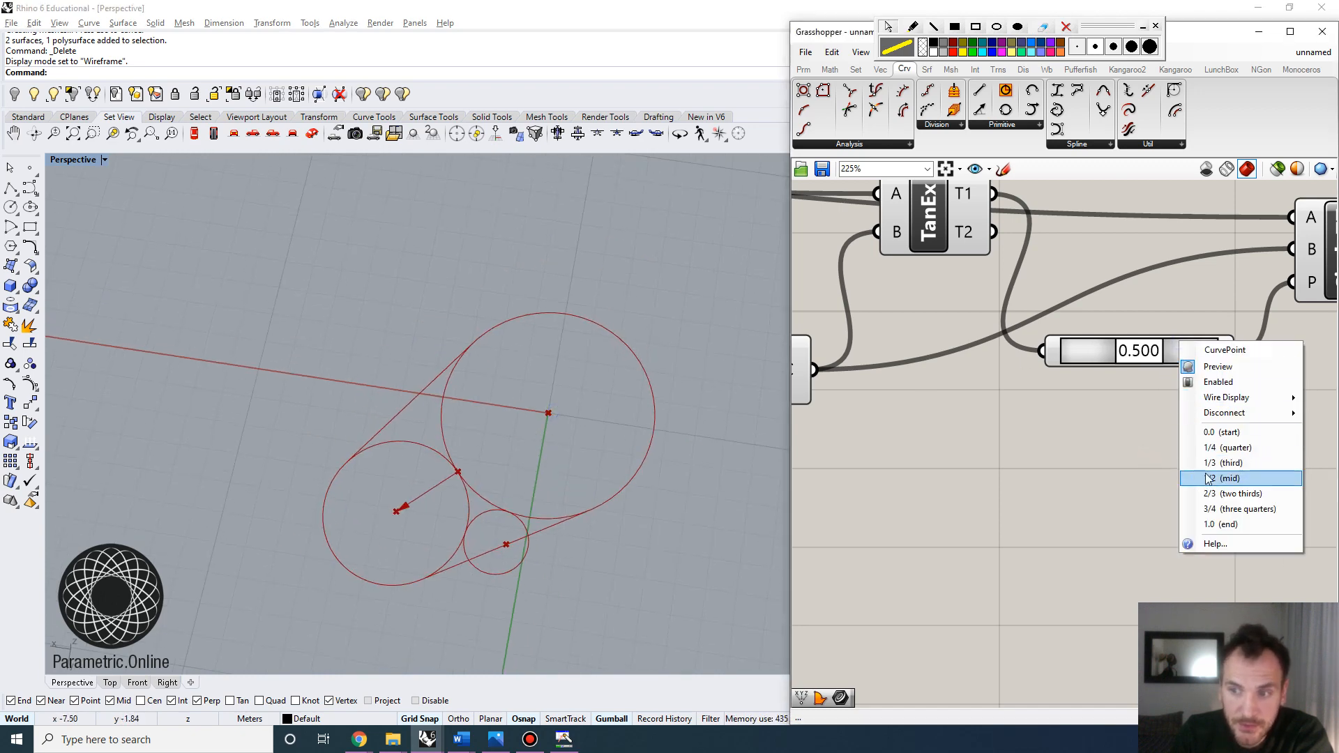
right_click(1096, 347)
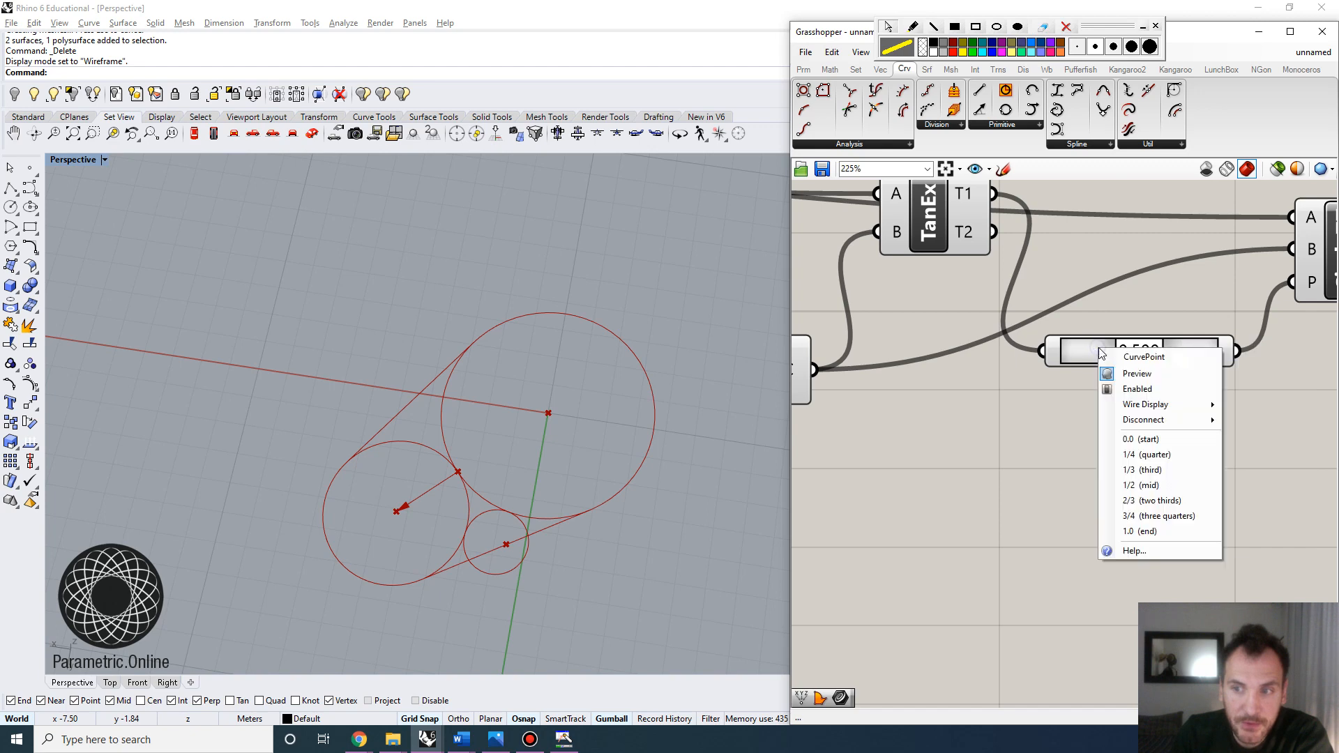
click(1143, 483)
mouse_move(462, 408)
right_down()
mouse_move(498, 395)
mouse_move(462, 414)
right_up()
scroll(1001, 462, down, 5)
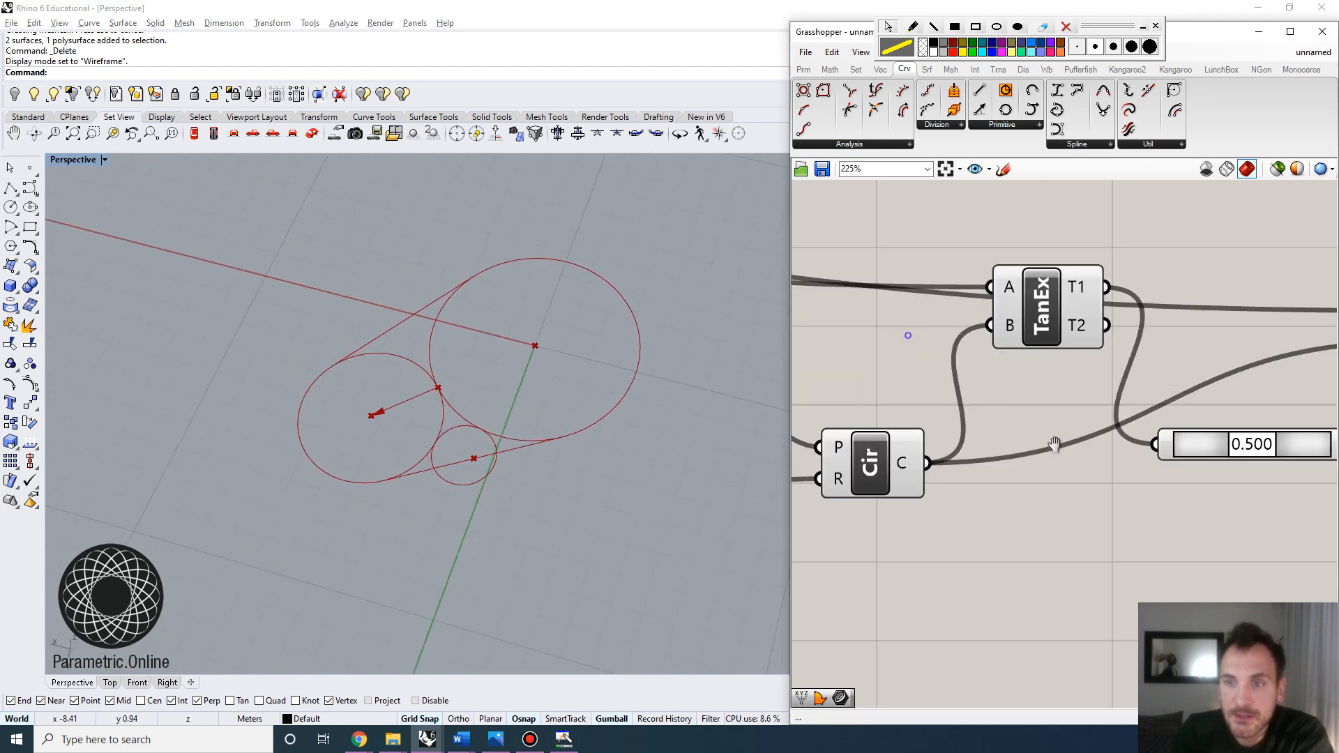
Step: Stack the Parameter and Amplitude sliders beneath the Radius slider at the start of the definition
scroll(1001, 462, up, 3)
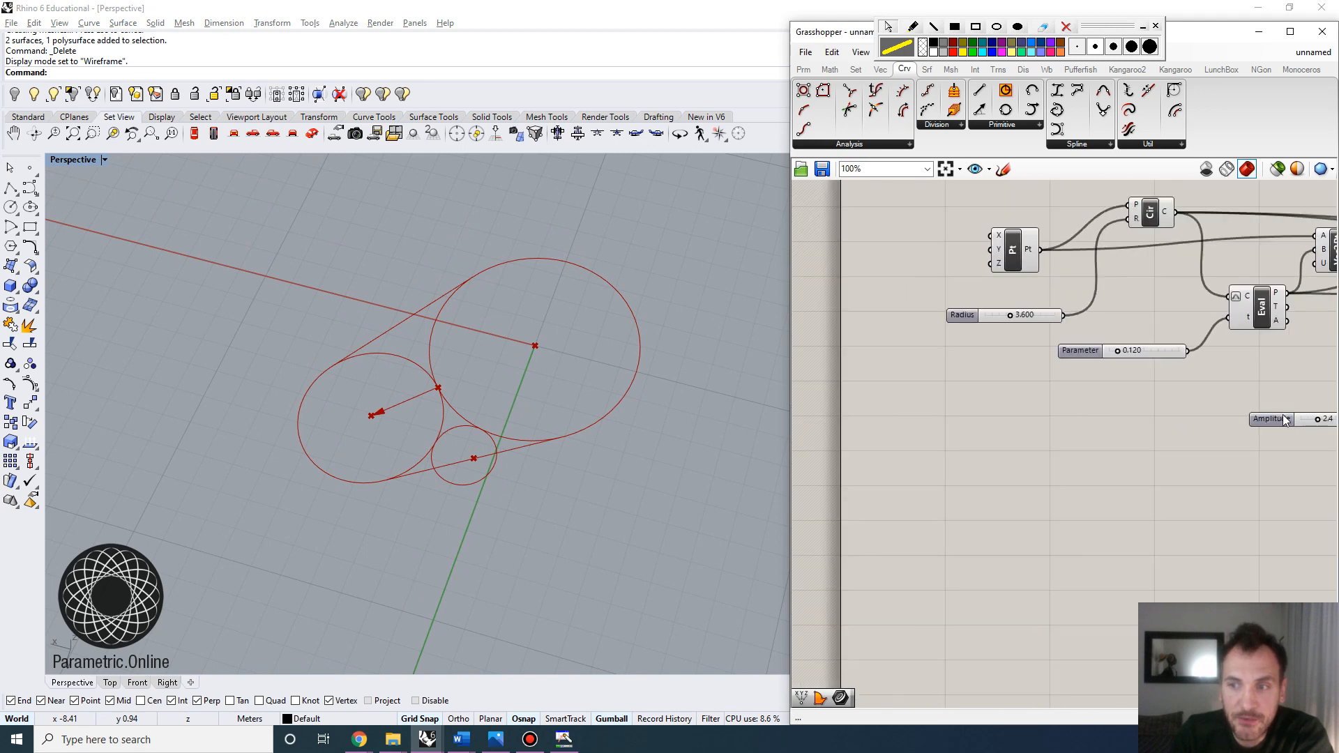
click(962, 376)
drag(1092, 349, 981, 345)
drag(1006, 408, 996, 319)
Step: Adjust the bowl sliders, setting Radius to 3.723, Parameter to 0.138 and Amplitude to 2.4
click(1003, 300)
click(982, 287)
scroll(1033, 310, up, 3)
mouse_move(980, 366)
mouse_down()
mouse_move(1040, 363)
mouse_move(982, 365)
mouse_up()
mouse_move(993, 418)
mouse_down()
mouse_move(1023, 417)
mouse_move(976, 419)
mouse_move(996, 418)
mouse_up()
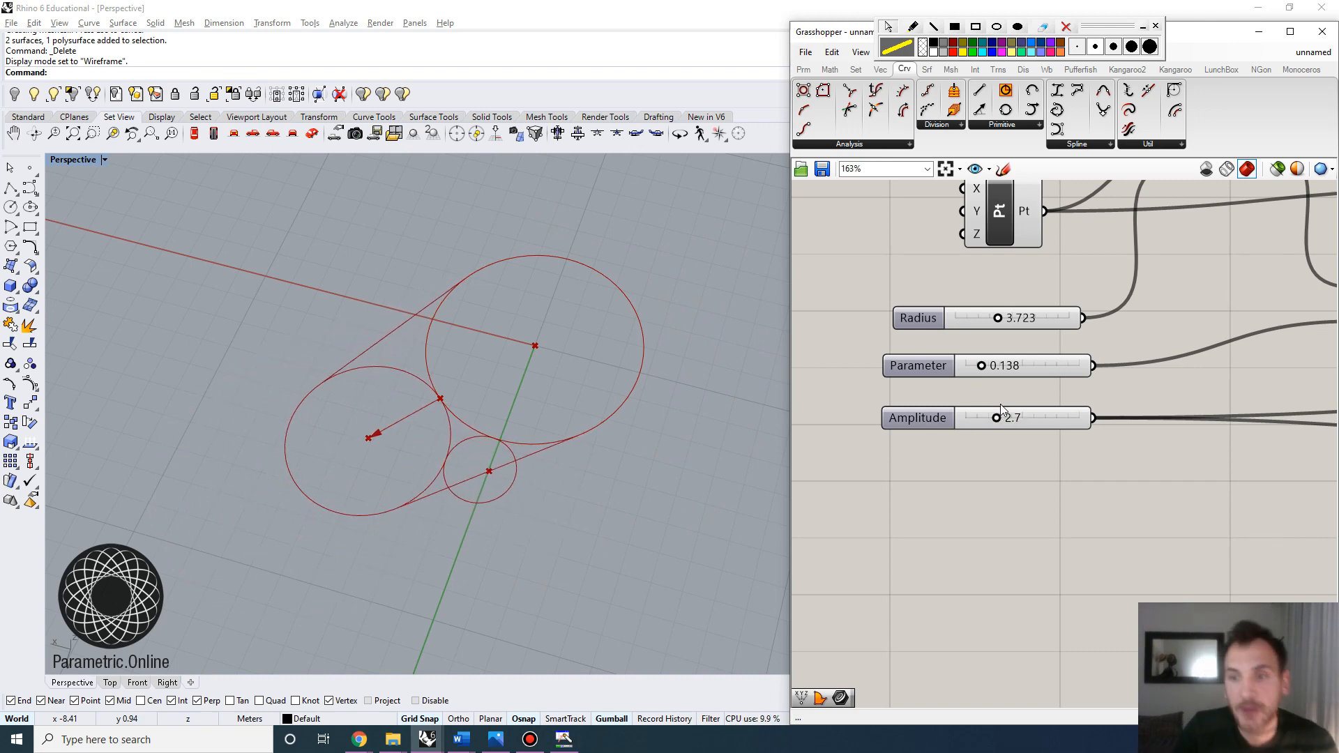
scroll(950, 392, down, 1)
scroll(987, 424, up, 1)
mouse_move(985, 410)
mouse_down()
mouse_move(962, 417)
mouse_move(992, 420)
mouse_move(972, 417)
mouse_move(986, 430)
mouse_up()
scroll(919, 391, down, 6)
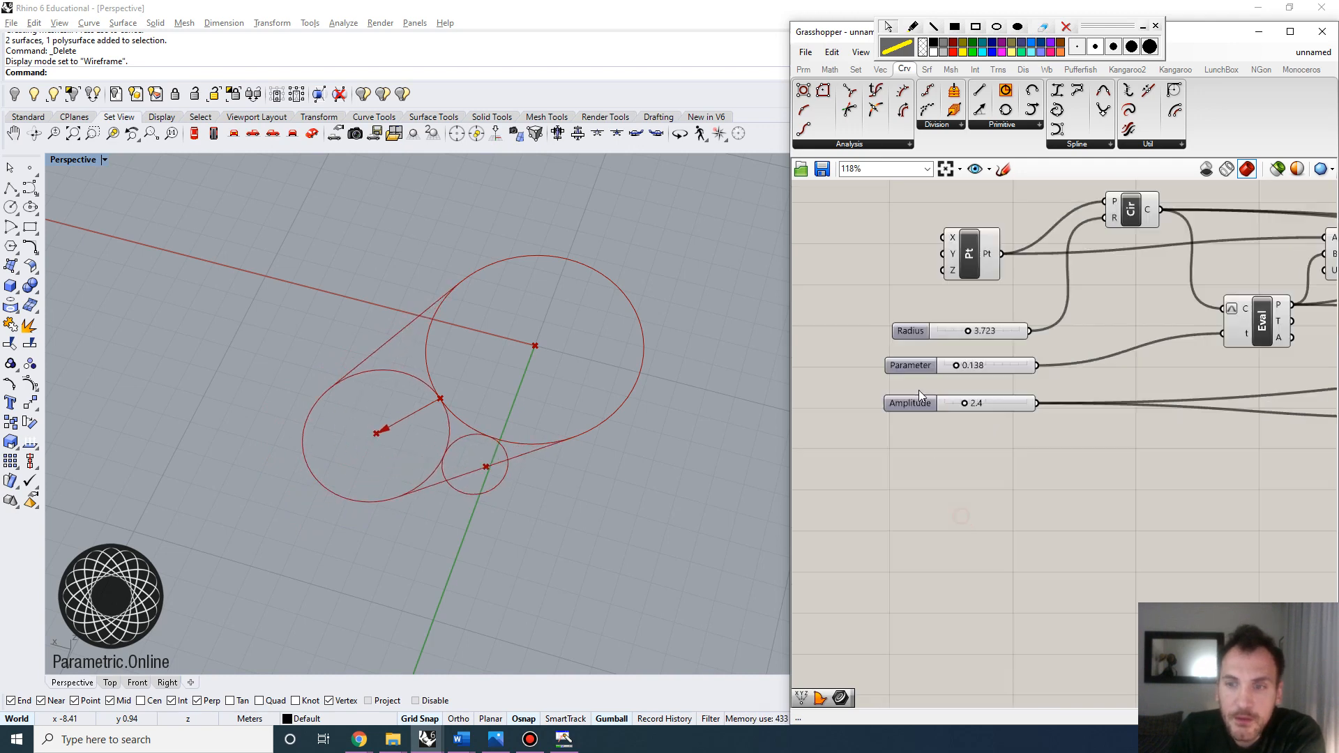
Step: Select the Circle TanTan component to highlight the third circle, and examine the geometry and the whole definition
scroll(928, 370, up, 2)
scroll(925, 354, up, 4)
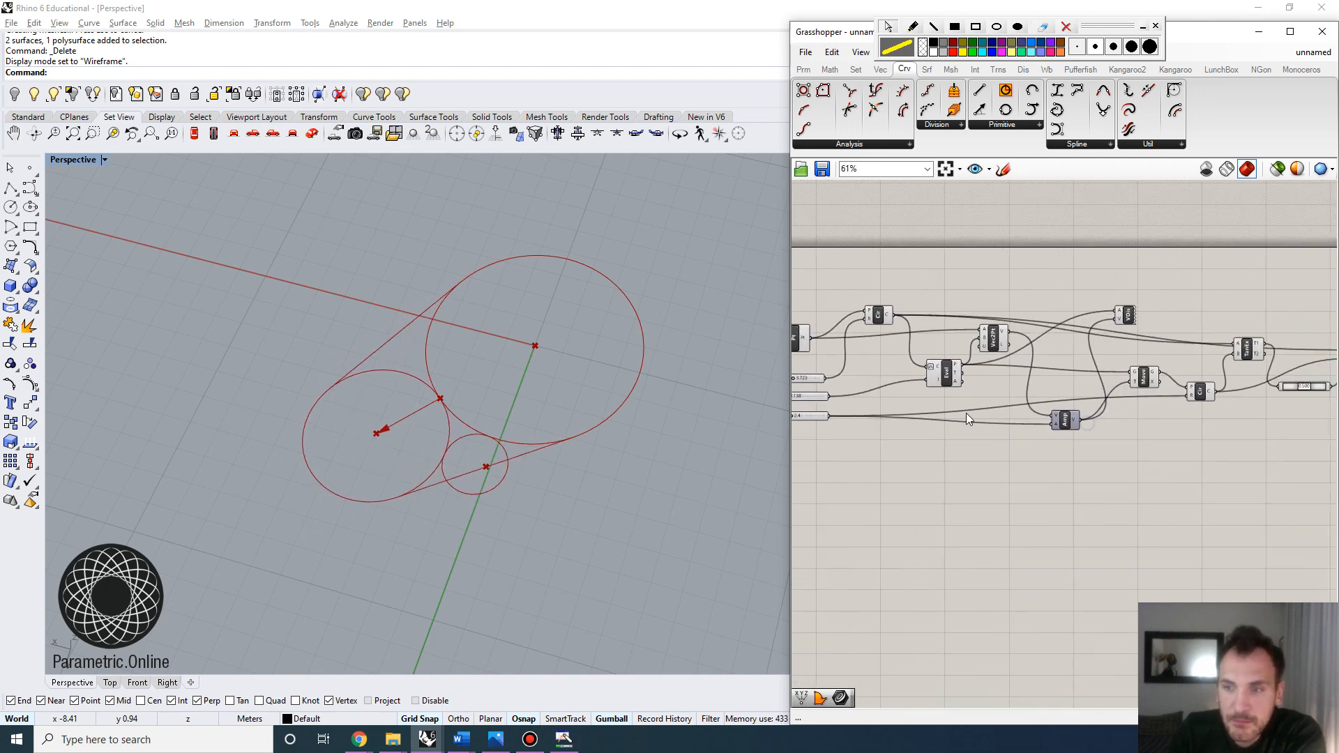
scroll(826, 341, down, 3)
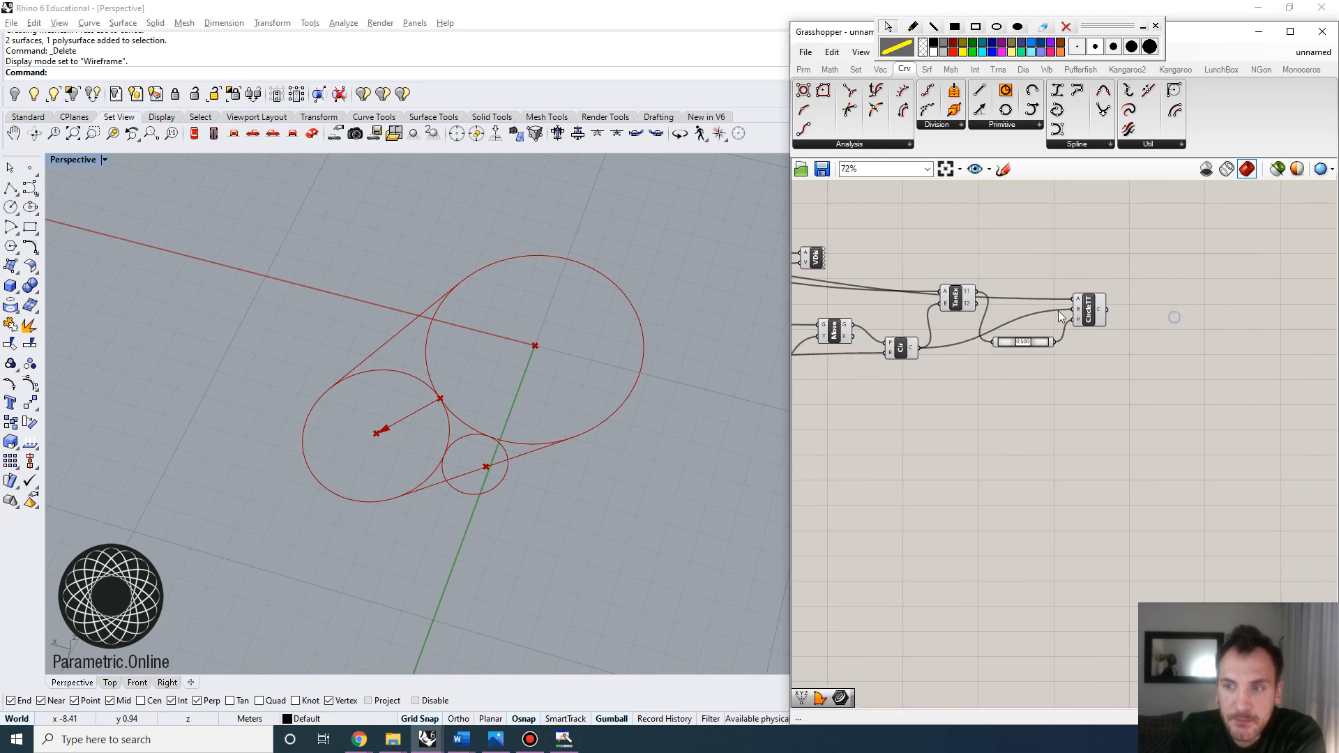
click(1096, 311)
right_drag(395, 356, 566, 283)
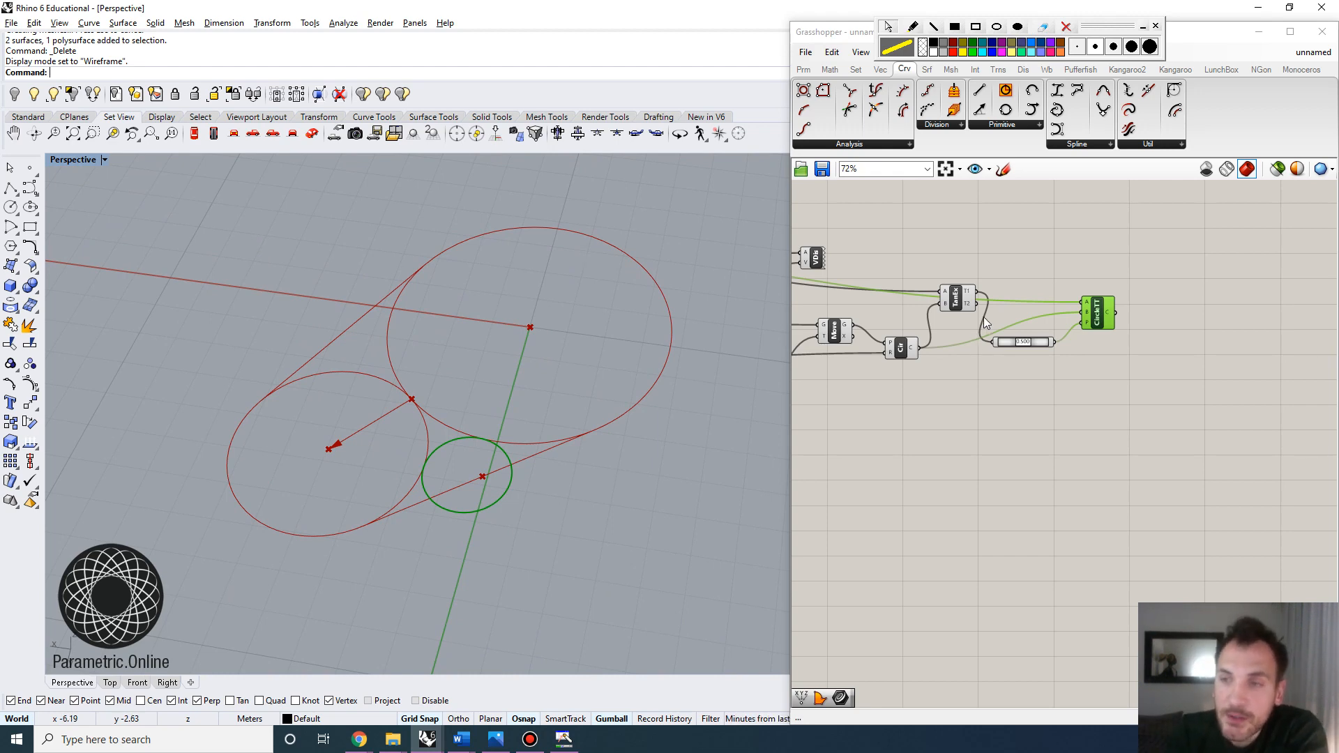
right_drag(1103, 254, 1116, 283)
scroll(1071, 266, down, 2)
right_drag(926, 252, 1063, 276)
scroll(1039, 272, down, 2)
scroll(994, 240, up, 1)
right_drag(992, 249, 994, 313)
Step: Sketch yellow markup of the outline along the lower edge with arrows from the small circle into both large circles, and clear the markup
drag(1099, 26, 1099, 23)
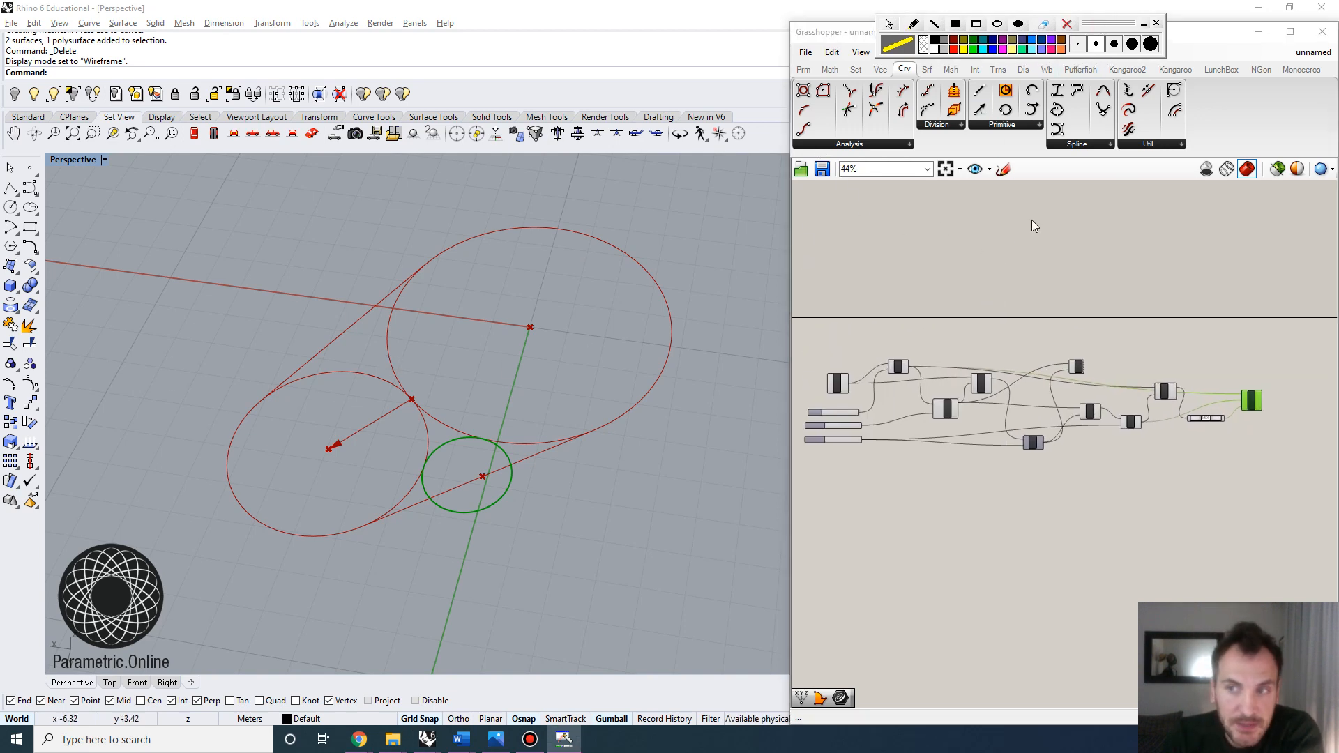
click(915, 24)
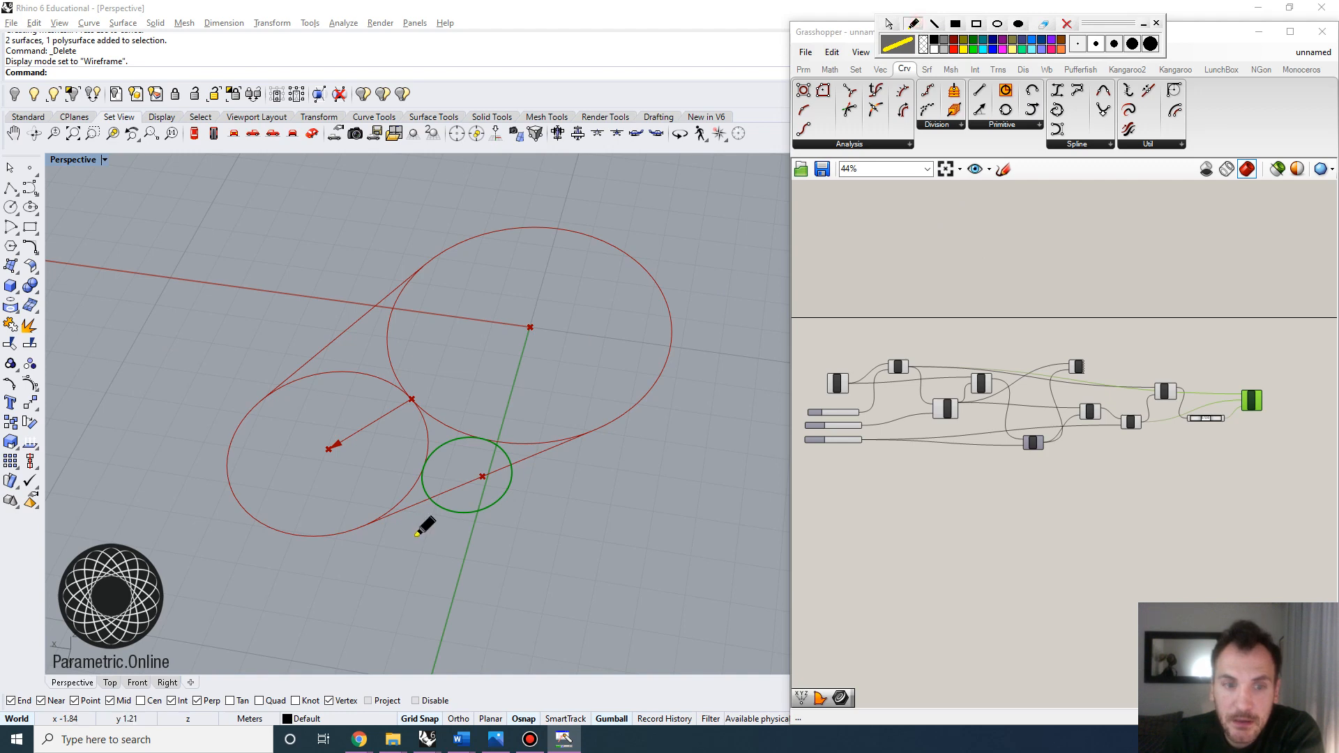
mouse_move(330, 535)
mouse_down()
mouse_move(490, 511)
mouse_move(619, 423)
mouse_up()
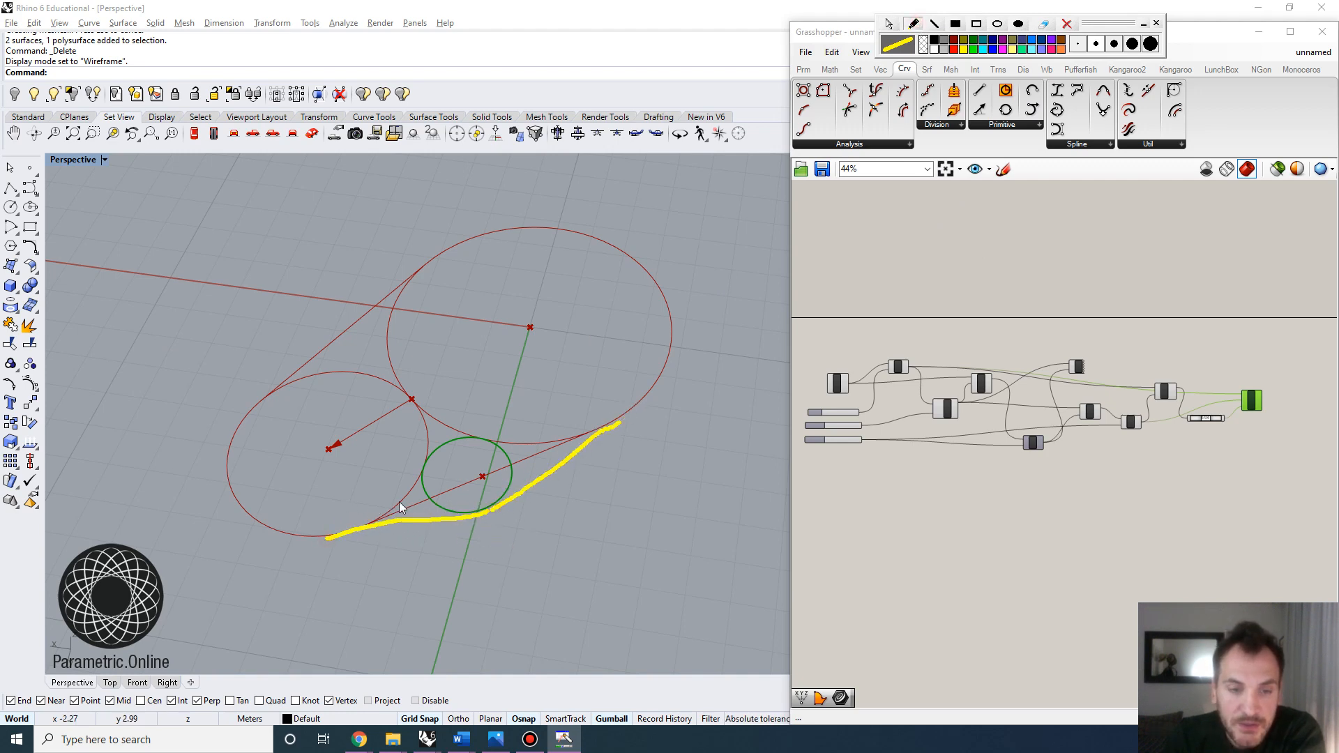
mouse_move(377, 467)
mouse_down()
mouse_move(454, 481)
mouse_move(380, 475)
mouse_move(399, 474)
mouse_up()
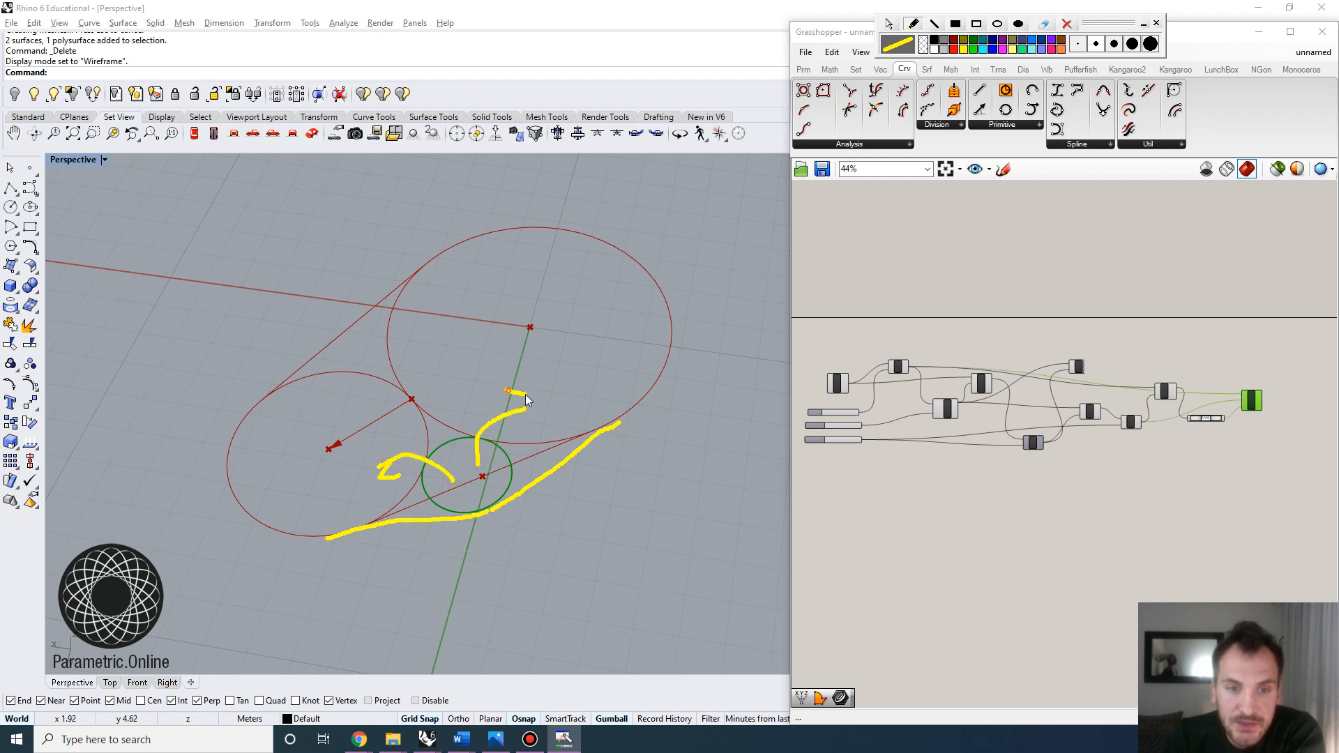
drag(491, 515, 482, 502)
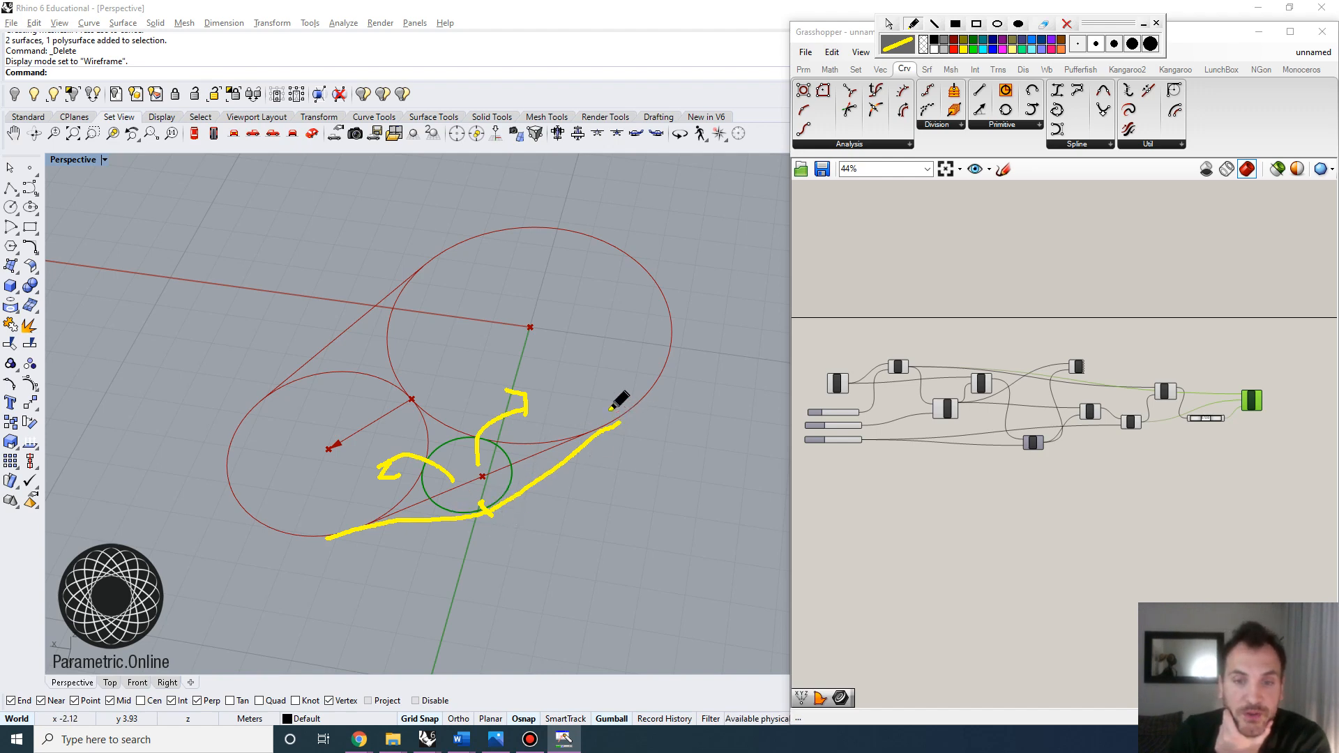
drag(600, 403, 623, 424)
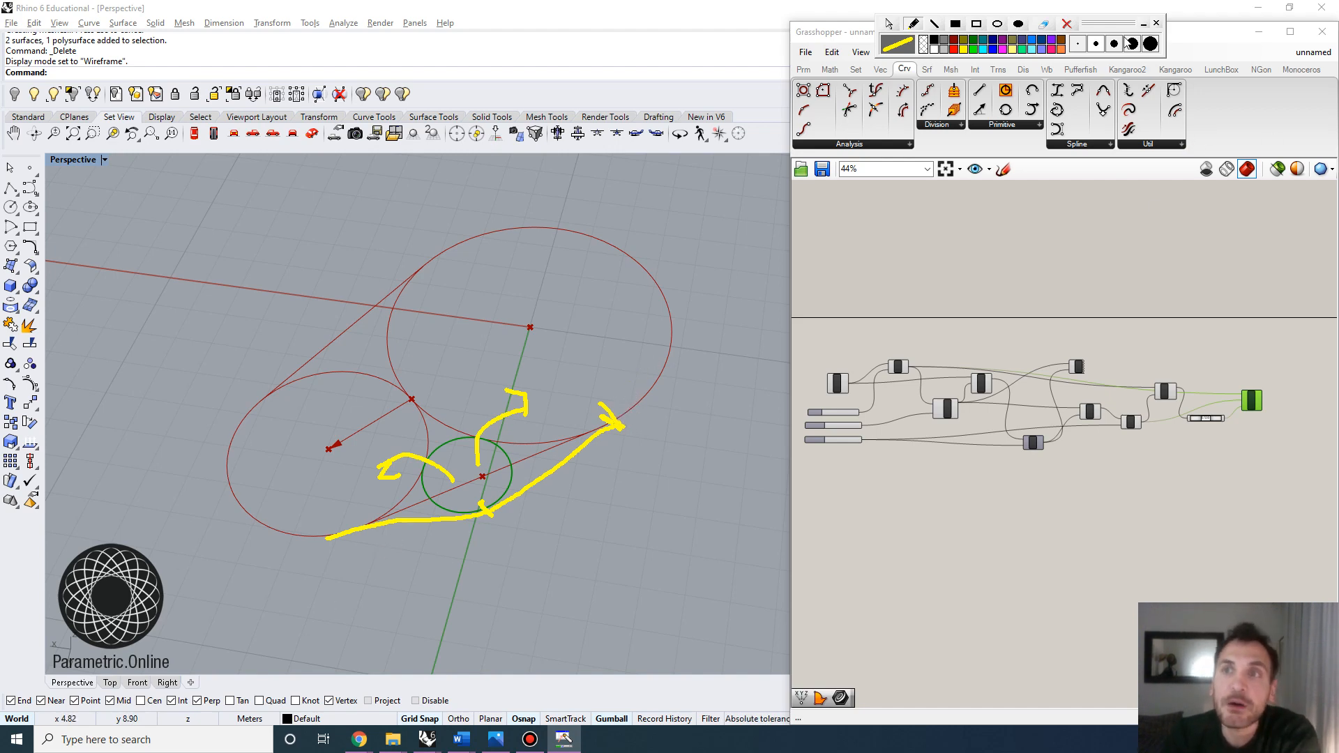
click(1069, 23)
click(889, 23)
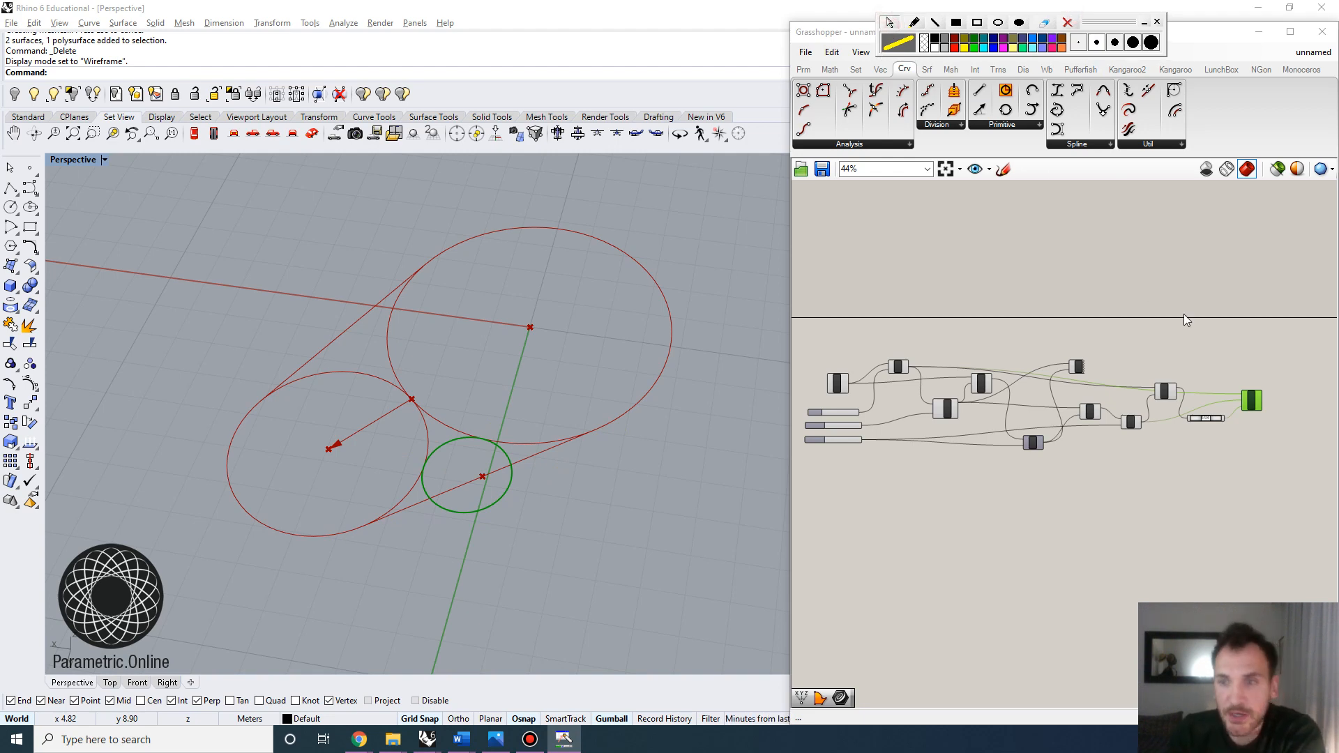
Step: Add a Curve parameter beside Circle TanTan and connect Circle TanTan's C output to it
right_drag(1321, 383, 1124, 389)
scroll(1126, 391, up, 3)
double_click(1043, 400)
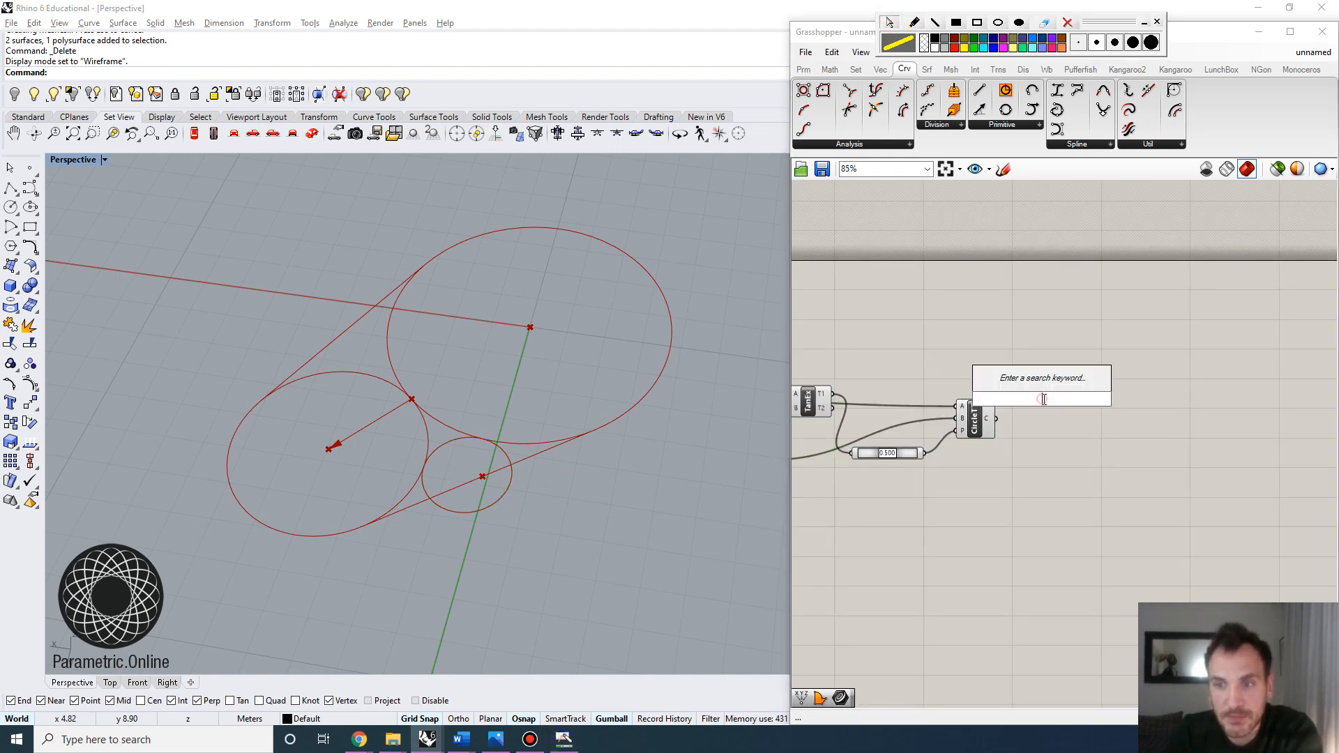
text(crv)
click(1035, 380)
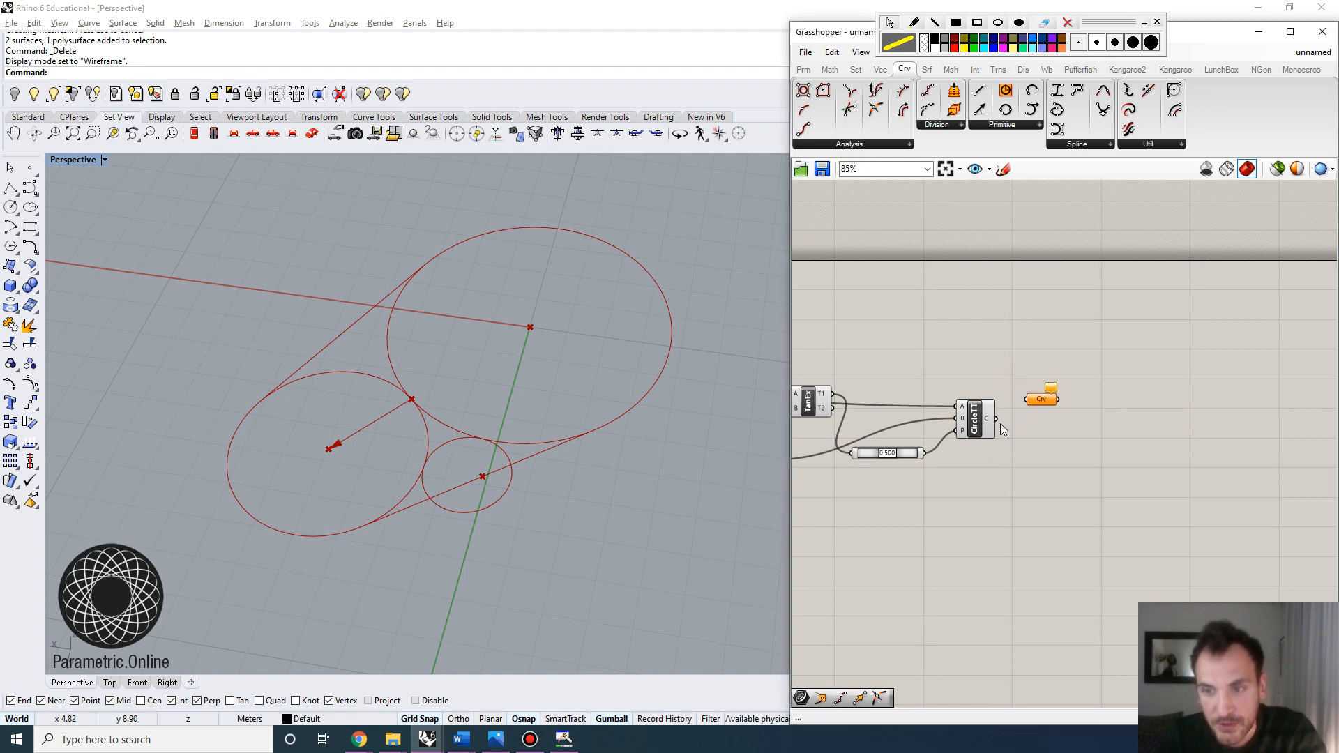
drag(1039, 398, 1082, 396)
scroll(1042, 402, up, 4)
click(882, 449)
scroll(904, 402, down, 8)
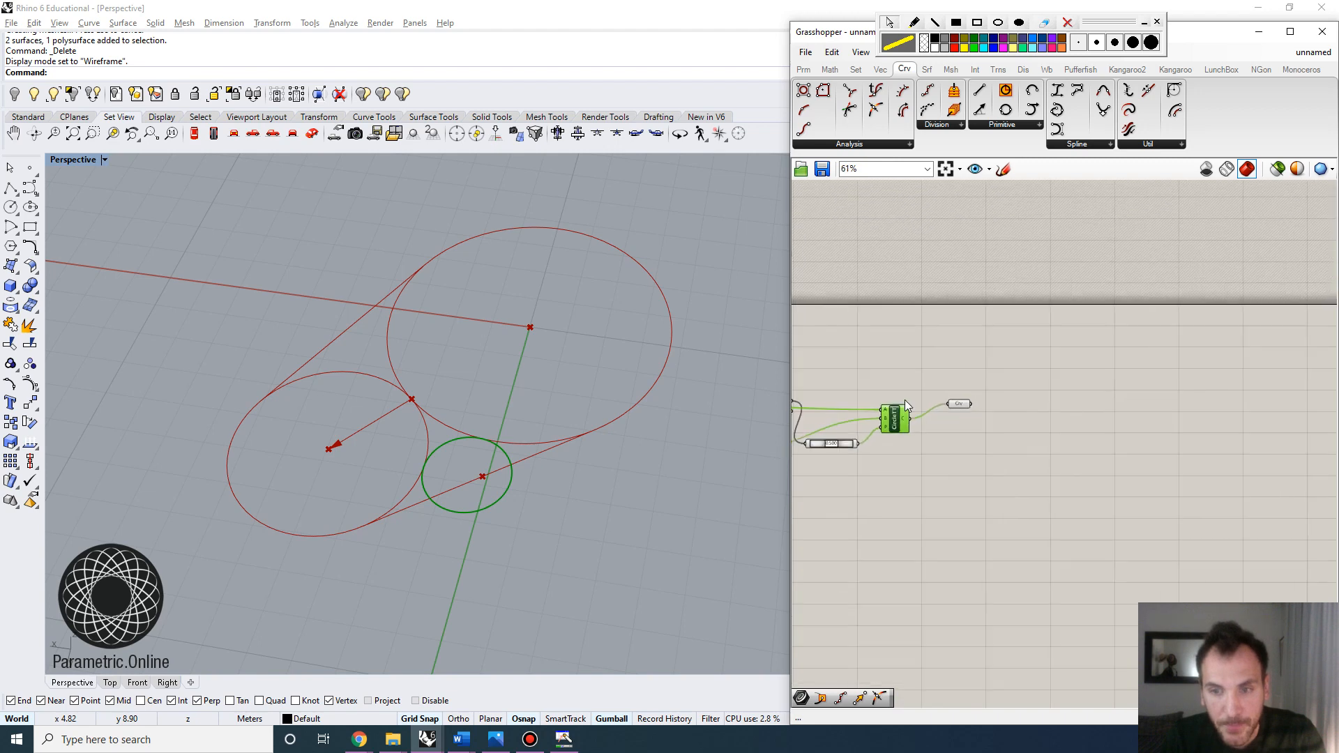
Step: Connect the C outputs of the second and first Circle components to the Curve parameter as additional inputs
click(877, 371)
scroll(876, 382, up, 3)
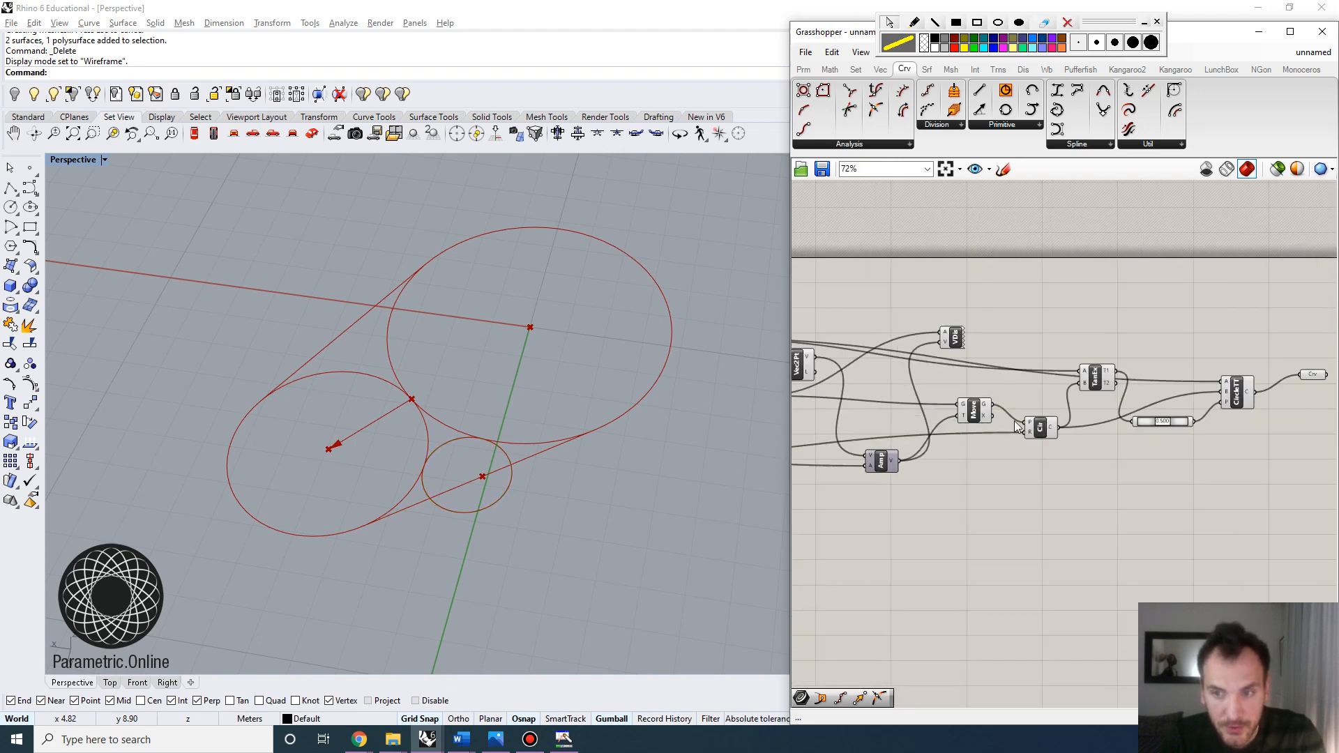
click(1040, 427)
shift+drag(1076, 424, 1299, 375)
scroll(1240, 363, down, 2)
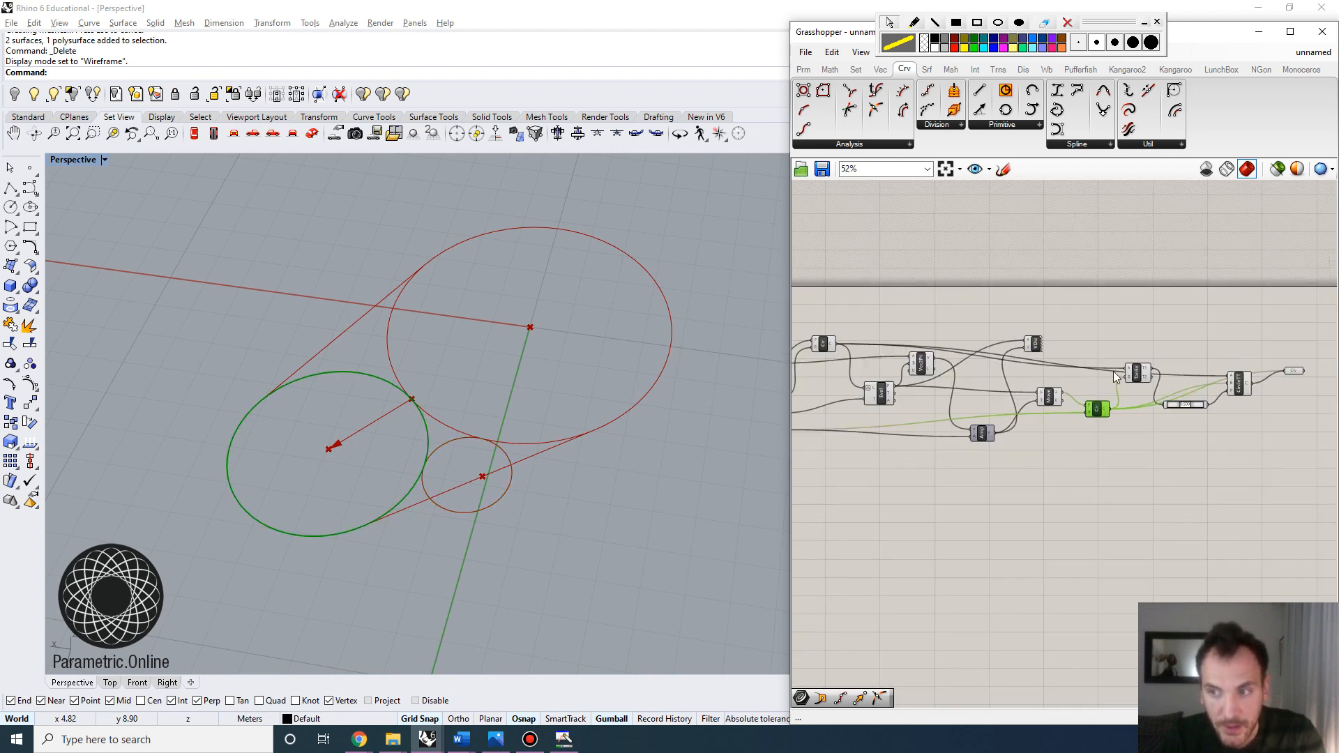
right_drag(862, 364, 947, 358)
shift+drag(917, 339, 1204, 339)
shift+scroll(946, 367, down, 2)
shift+scroll(1310, 363, up, 5)
scroll(1204, 339, up, 2)
right_drag(1203, 339, 1074, 367)
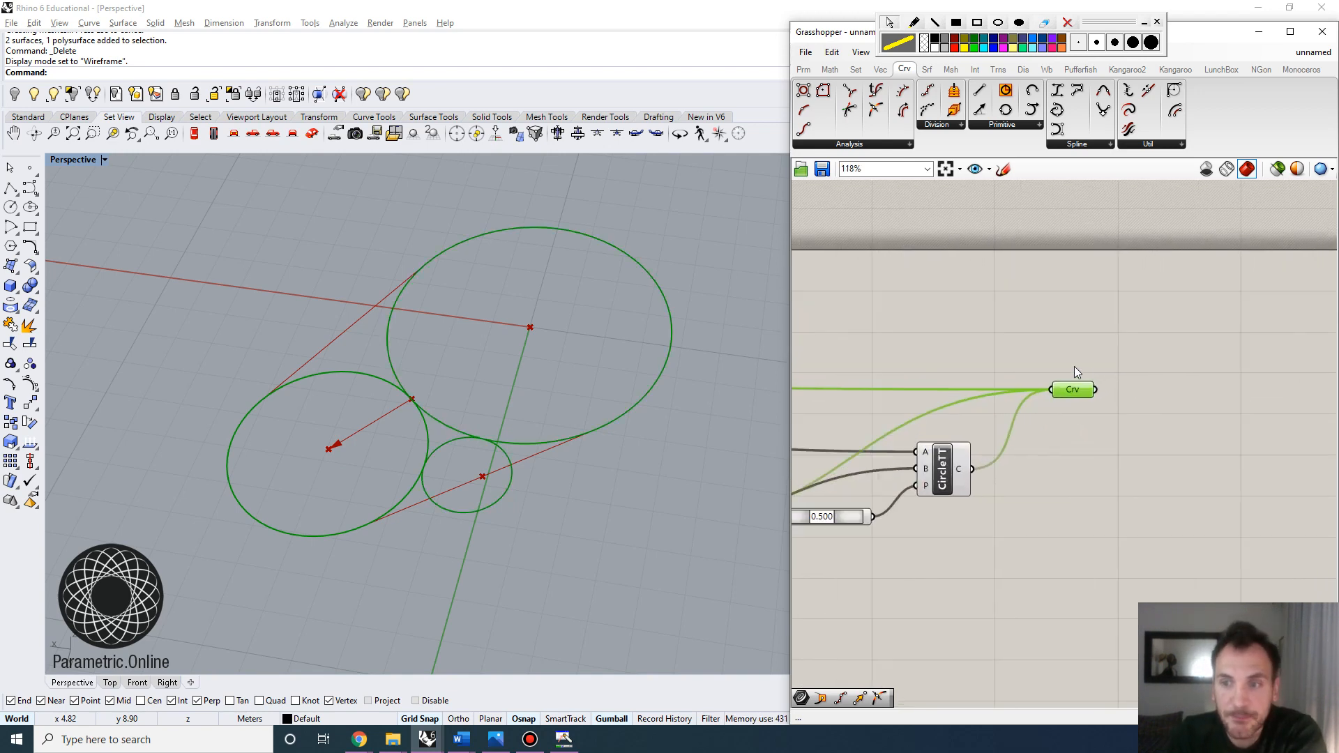
drag(1074, 390, 1082, 394)
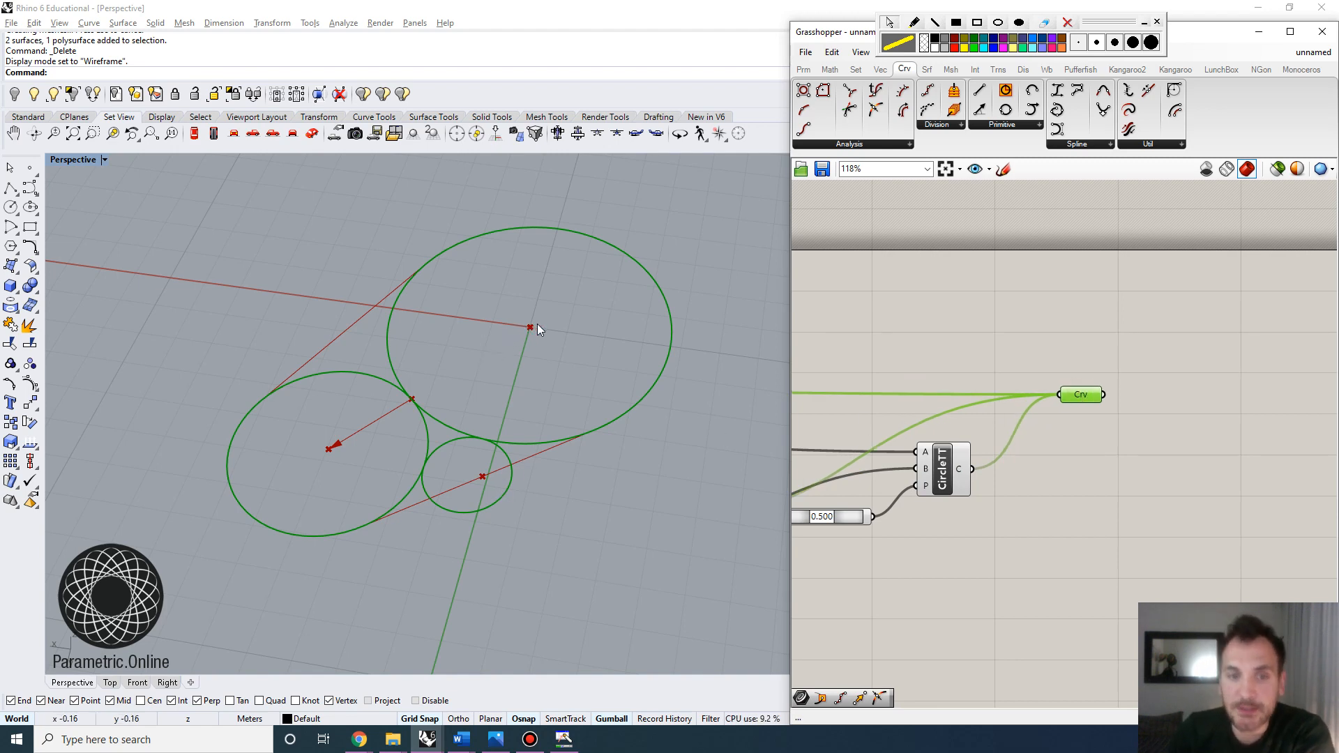
Step: Add a Divide Length component and connect the Curve parameter to its C input
double_click(1186, 406)
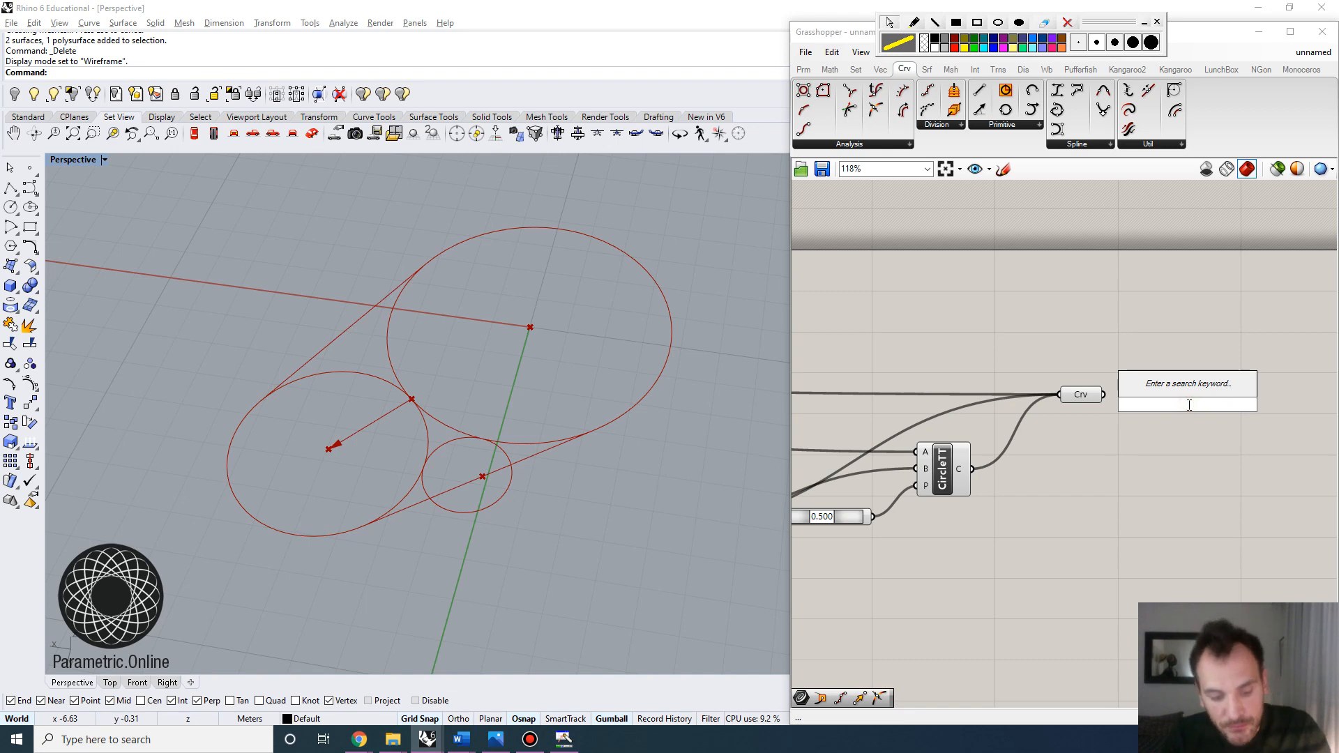
text(divide)
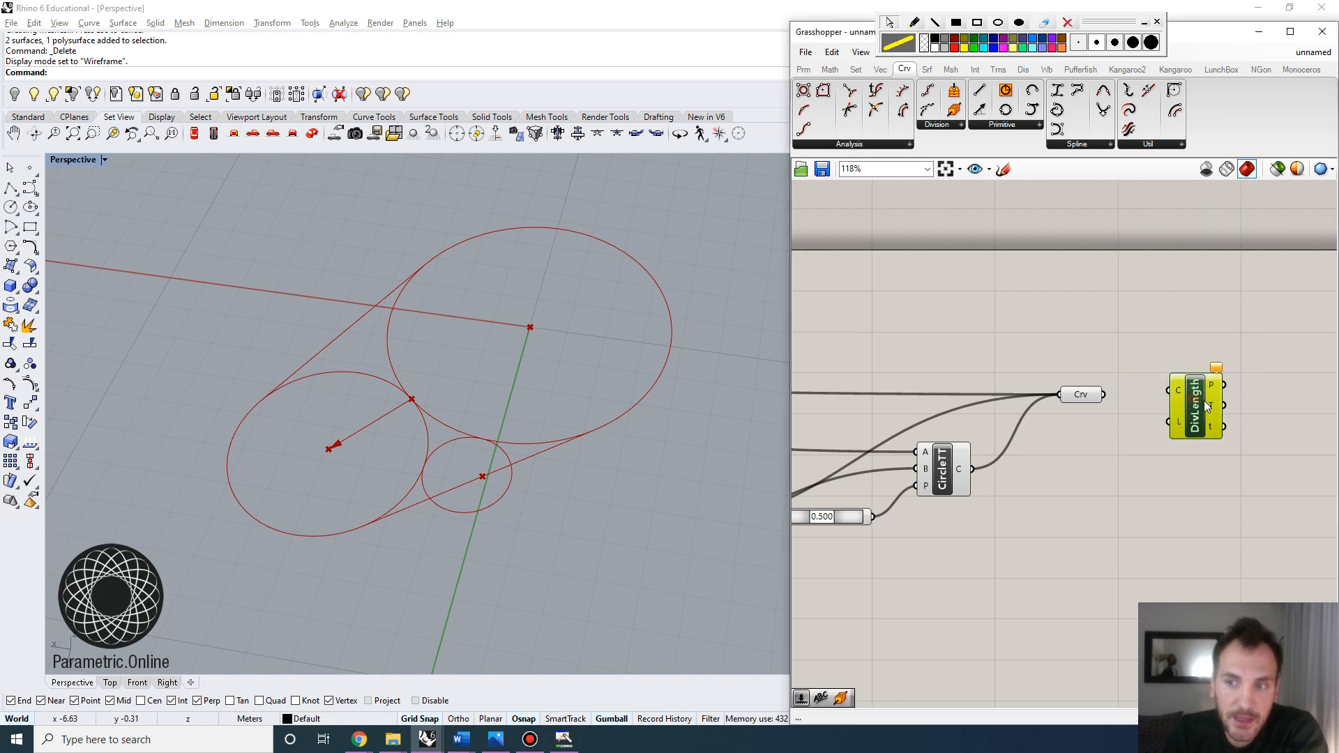
drag(1184, 391, 1180, 391)
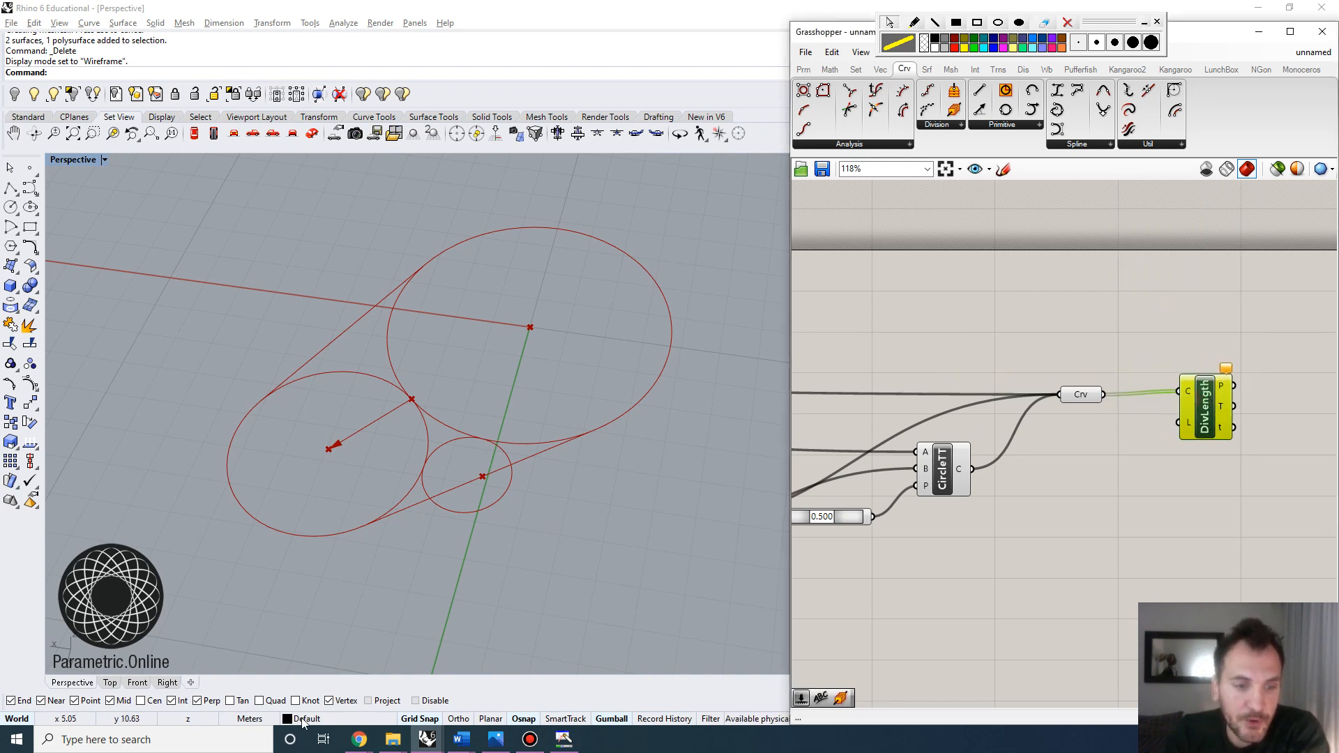
Step: Add a number slider set to 0.5 and connect it to Divide Length's L input
click(1085, 465)
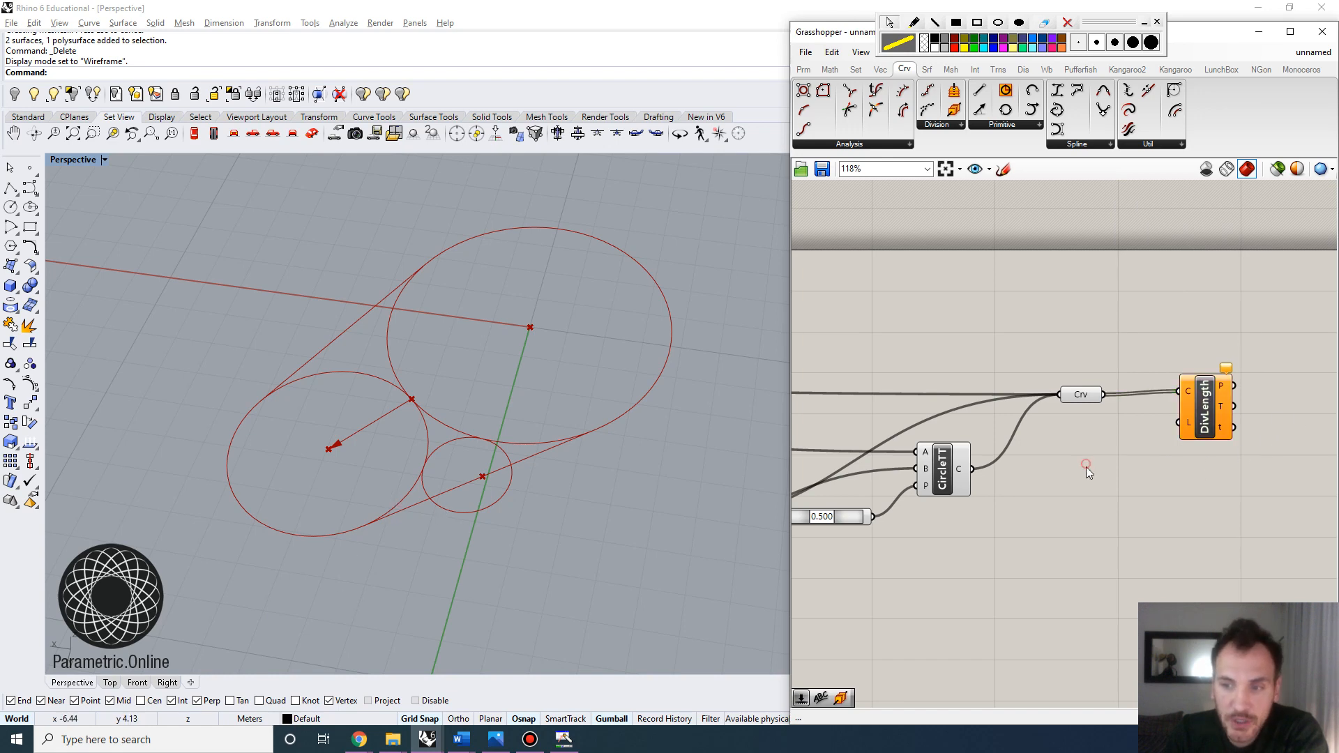
double_click(1087, 466)
text(0)
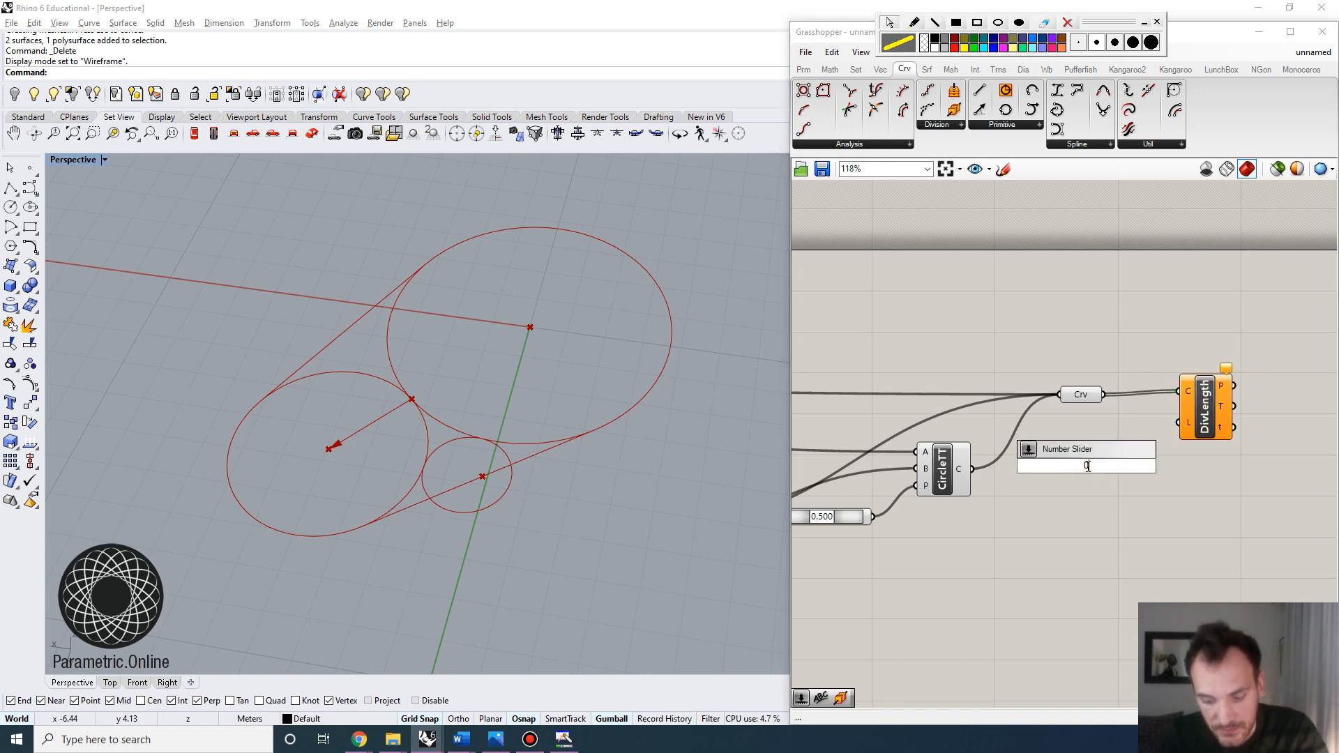
text(.5)
key(Return)
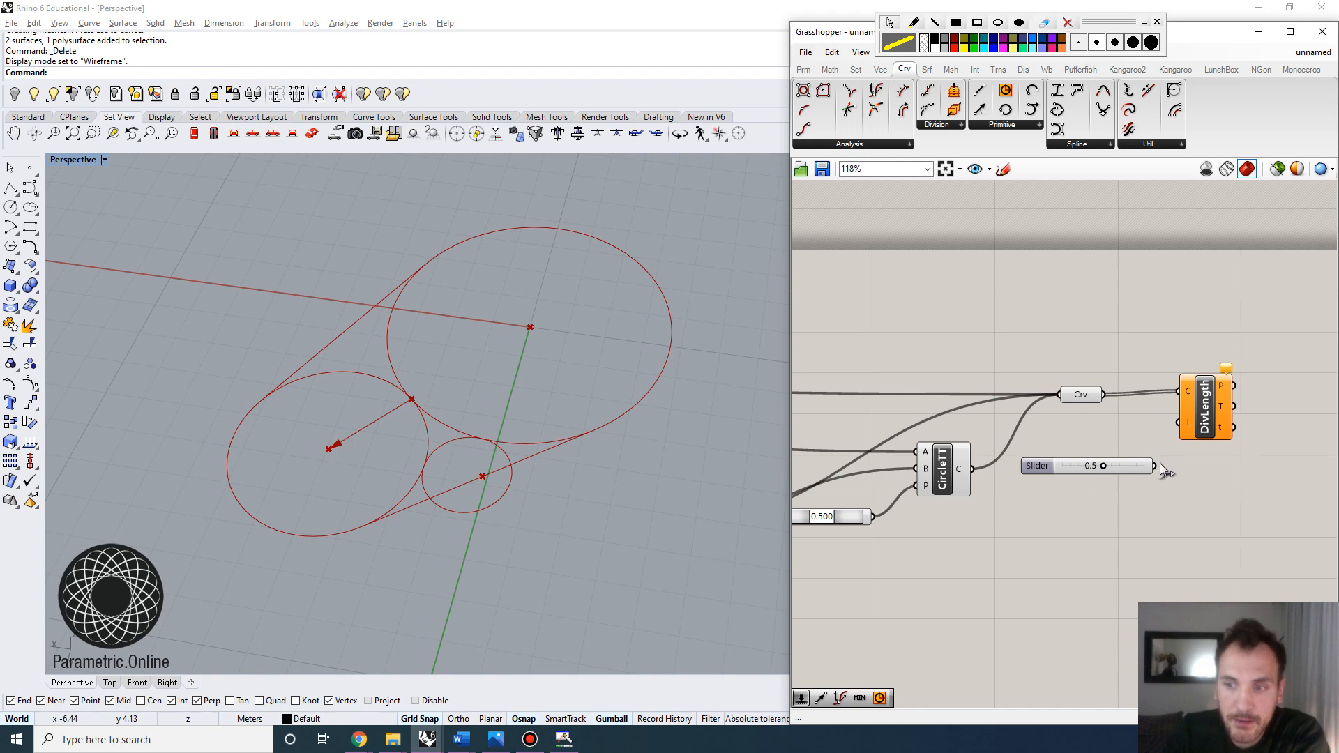
drag(1154, 466, 1179, 422)
scroll(1108, 487, up, 2)
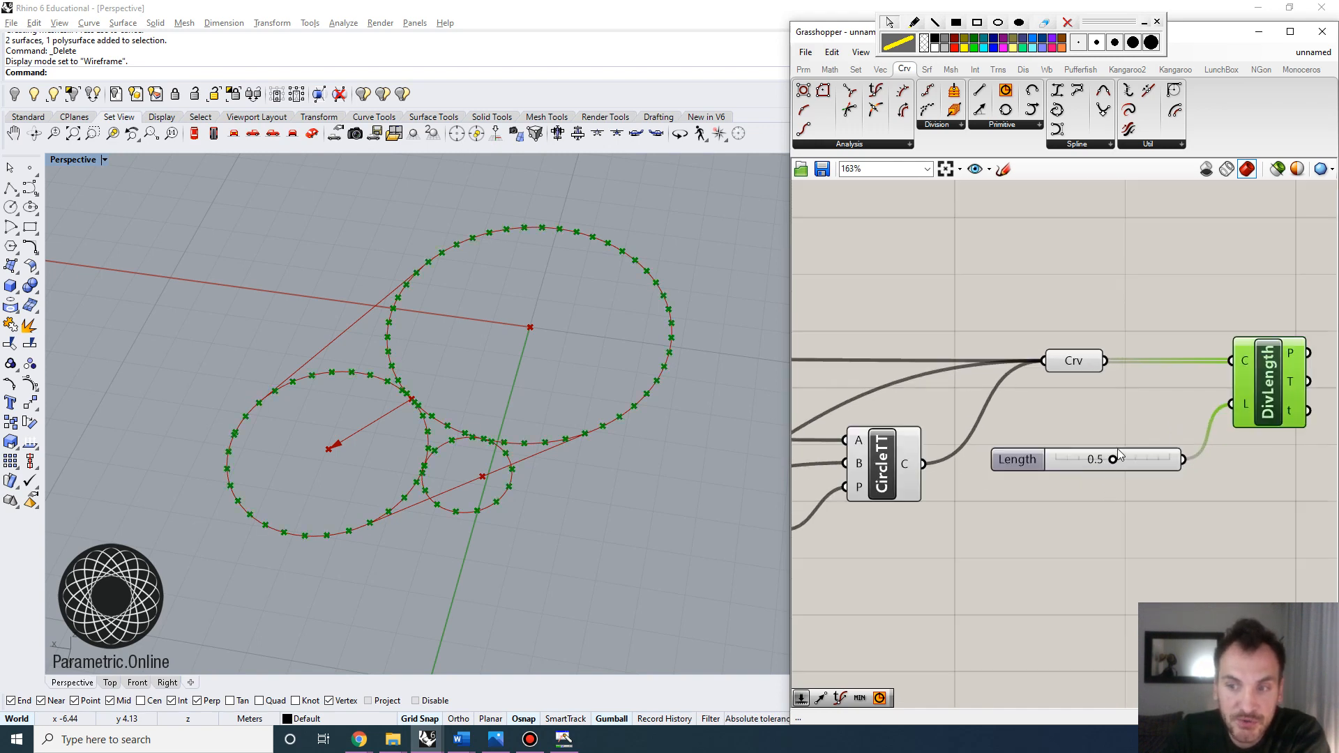
mouse_move(1111, 461)
mouse_down()
mouse_move(1142, 461)
mouse_move(1112, 461)
mouse_up()
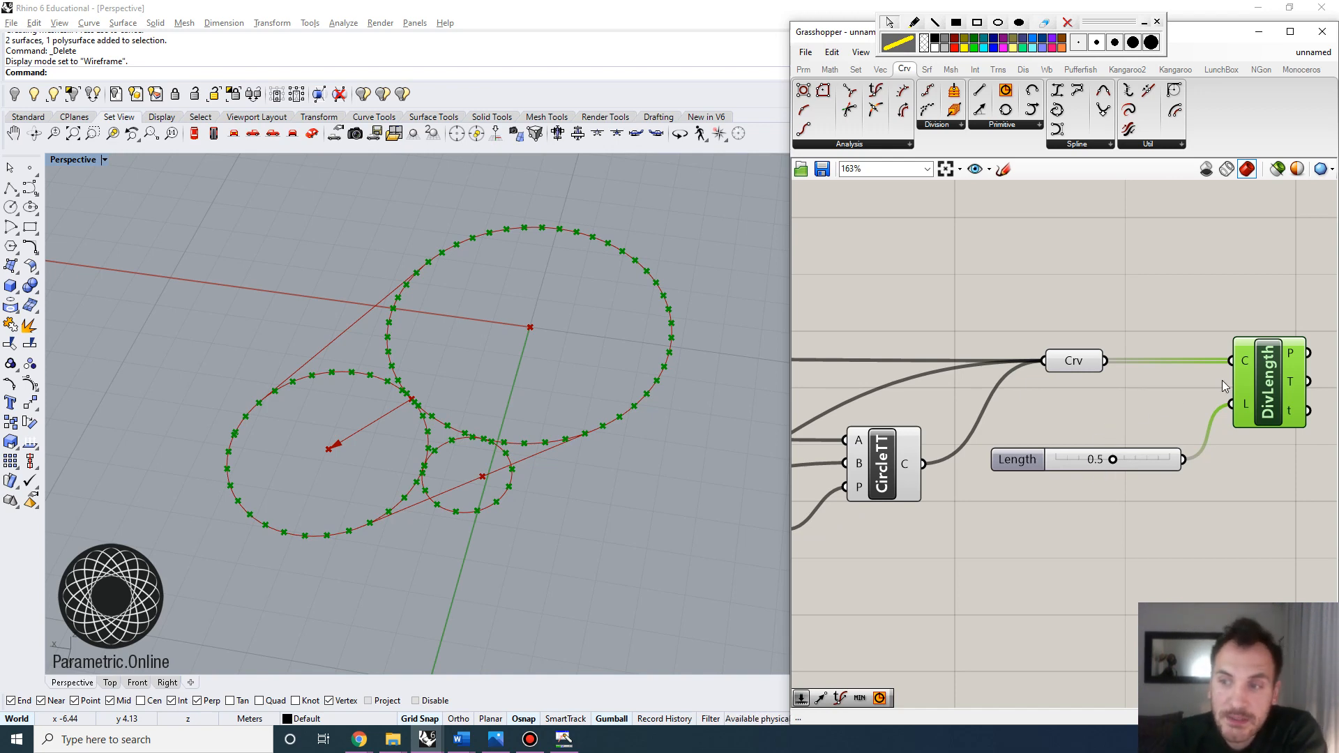
scroll(1222, 380, down, 2)
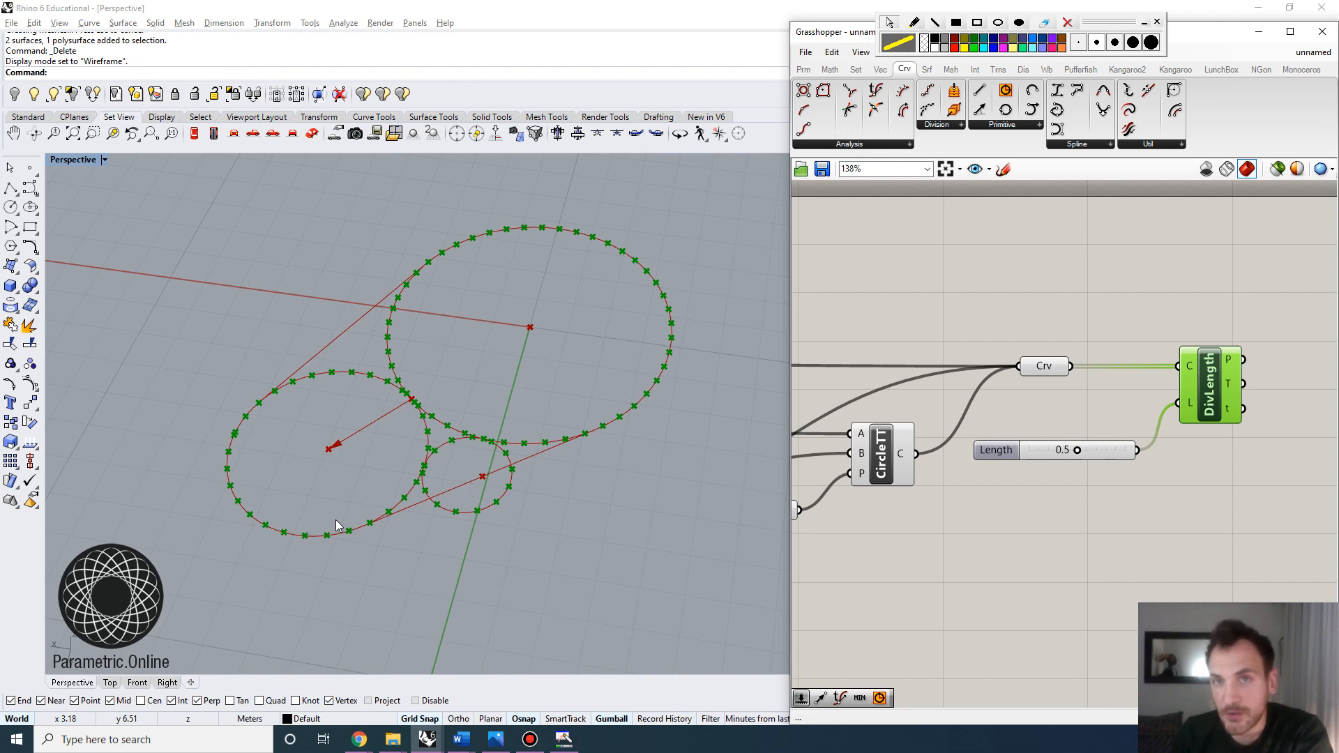
Step: Mark the outer outline around the three circles and the triangle joining their centers with the yellow annotation pen, and clear the marks
click(913, 25)
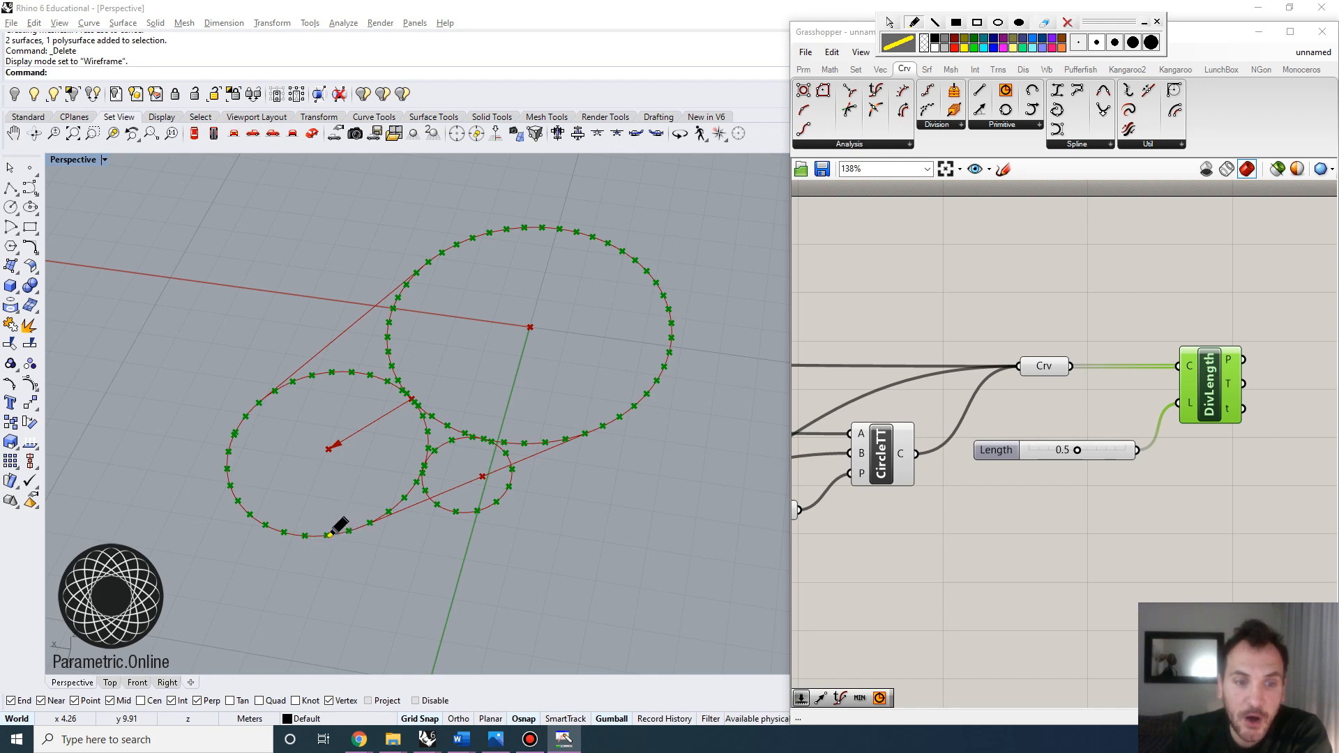
mouse_move(329, 535)
mouse_down()
mouse_move(466, 516)
mouse_move(632, 395)
mouse_up()
mouse_move(457, 246)
mouse_down()
mouse_move(285, 364)
mouse_move(228, 506)
mouse_move(334, 523)
mouse_move(593, 235)
mouse_move(635, 399)
mouse_up()
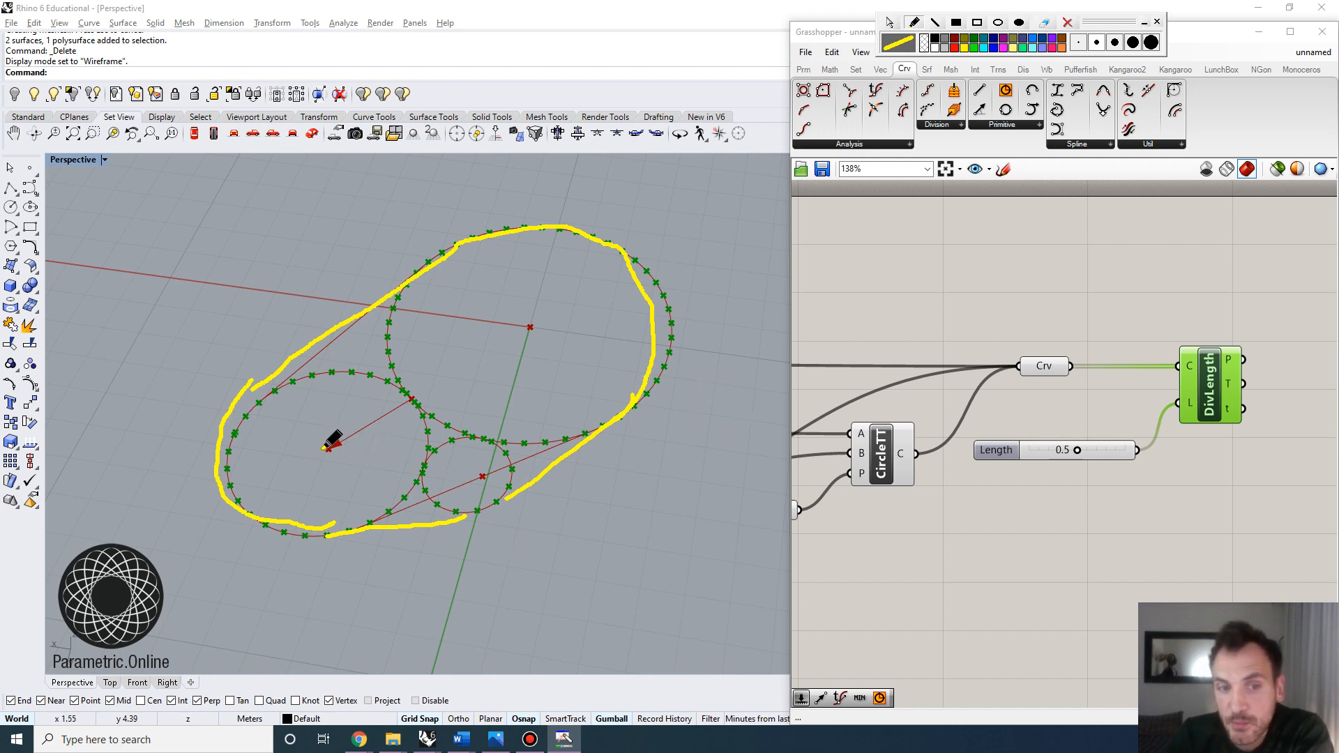
mouse_move(327, 447)
mouse_down()
mouse_move(492, 465)
mouse_move(528, 328)
mouse_move(295, 452)
mouse_up()
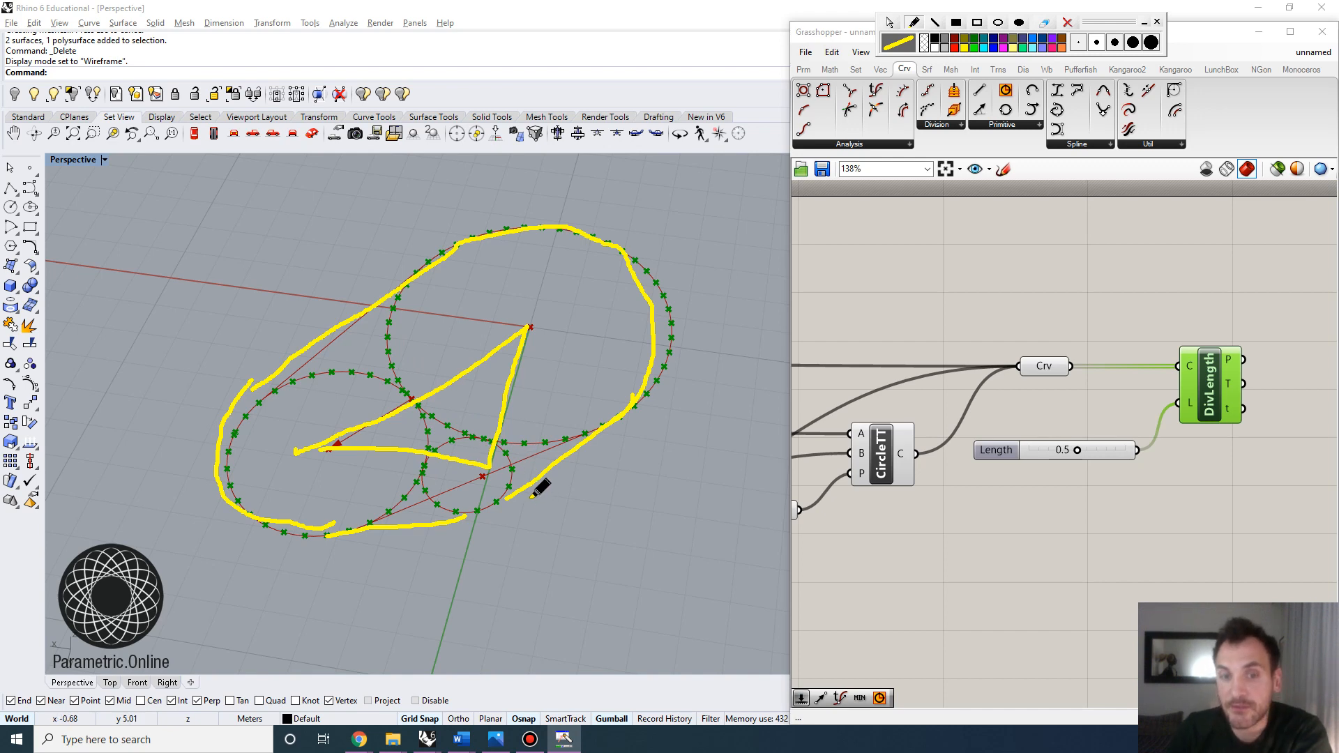
drag(504, 499, 477, 514)
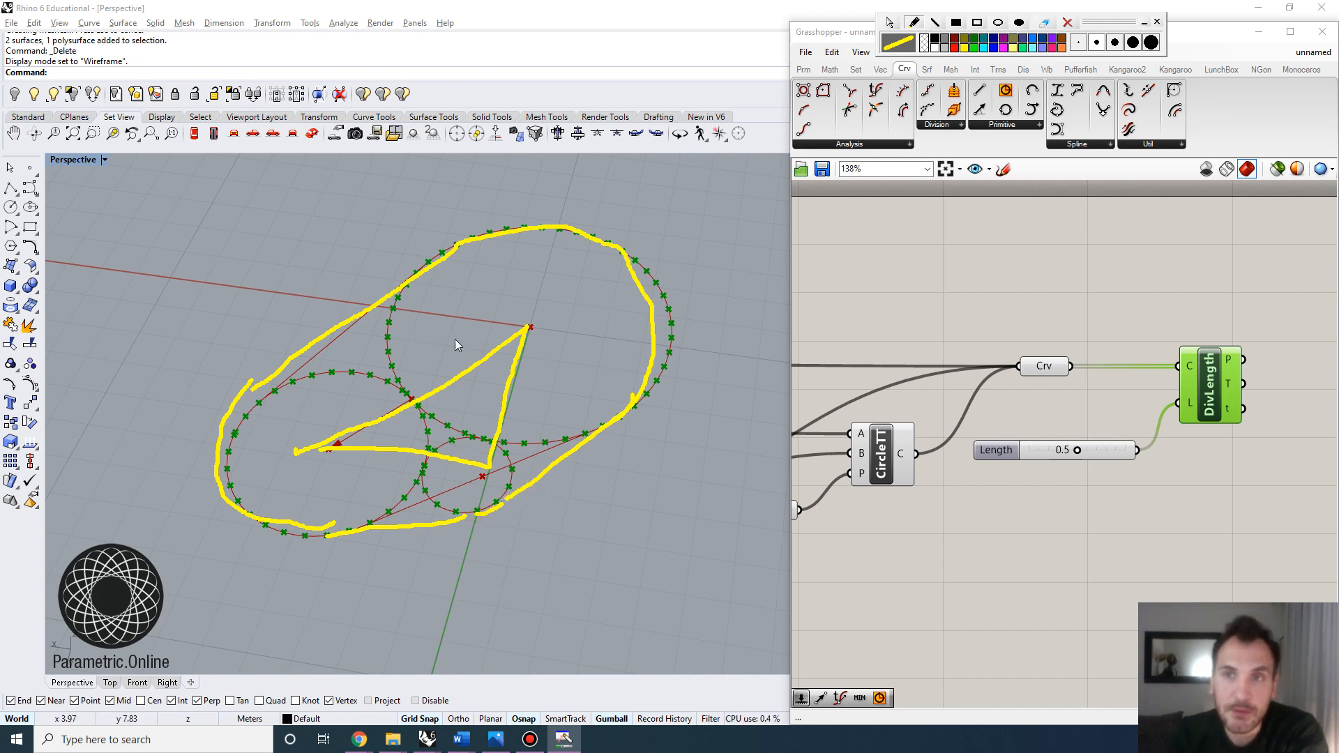
click(1072, 25)
click(1094, 341)
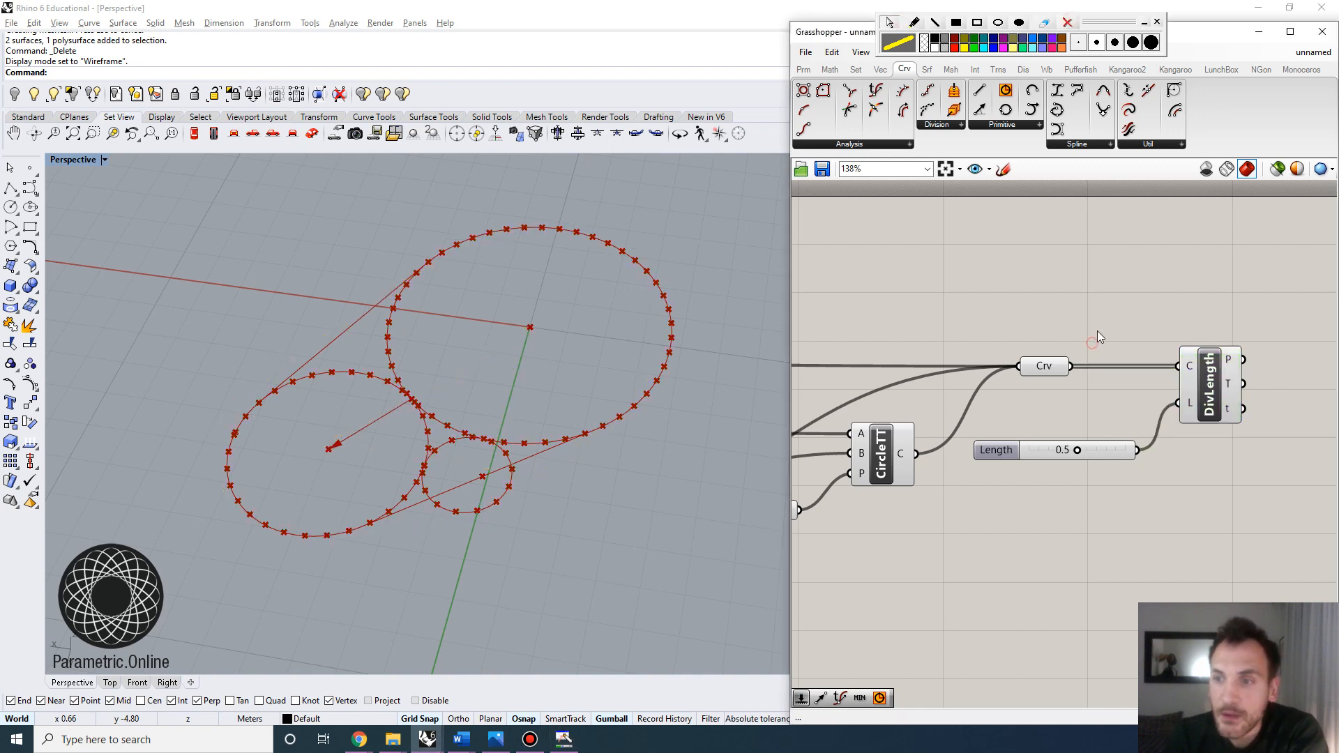
Step: Add a Convex Hull component beside the Divide Length component
scroll(1098, 332, down, 3)
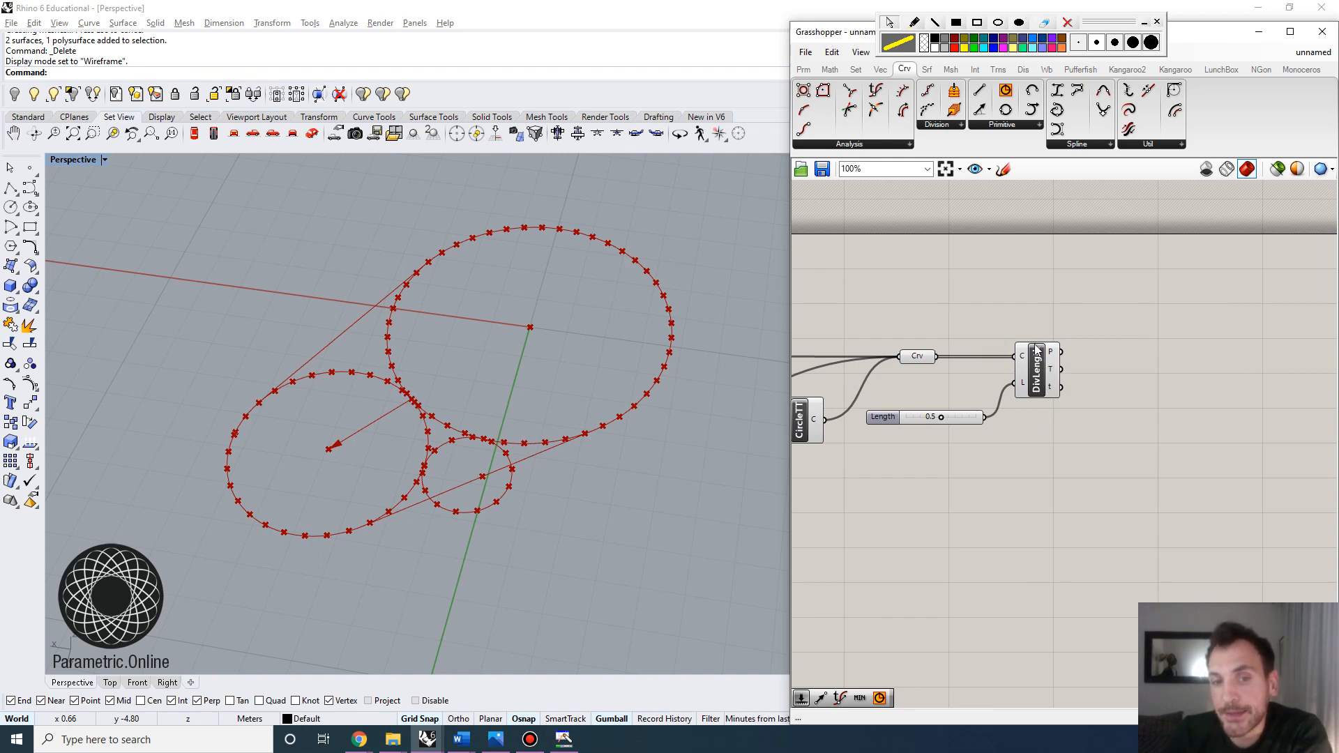
double_click(1157, 375)
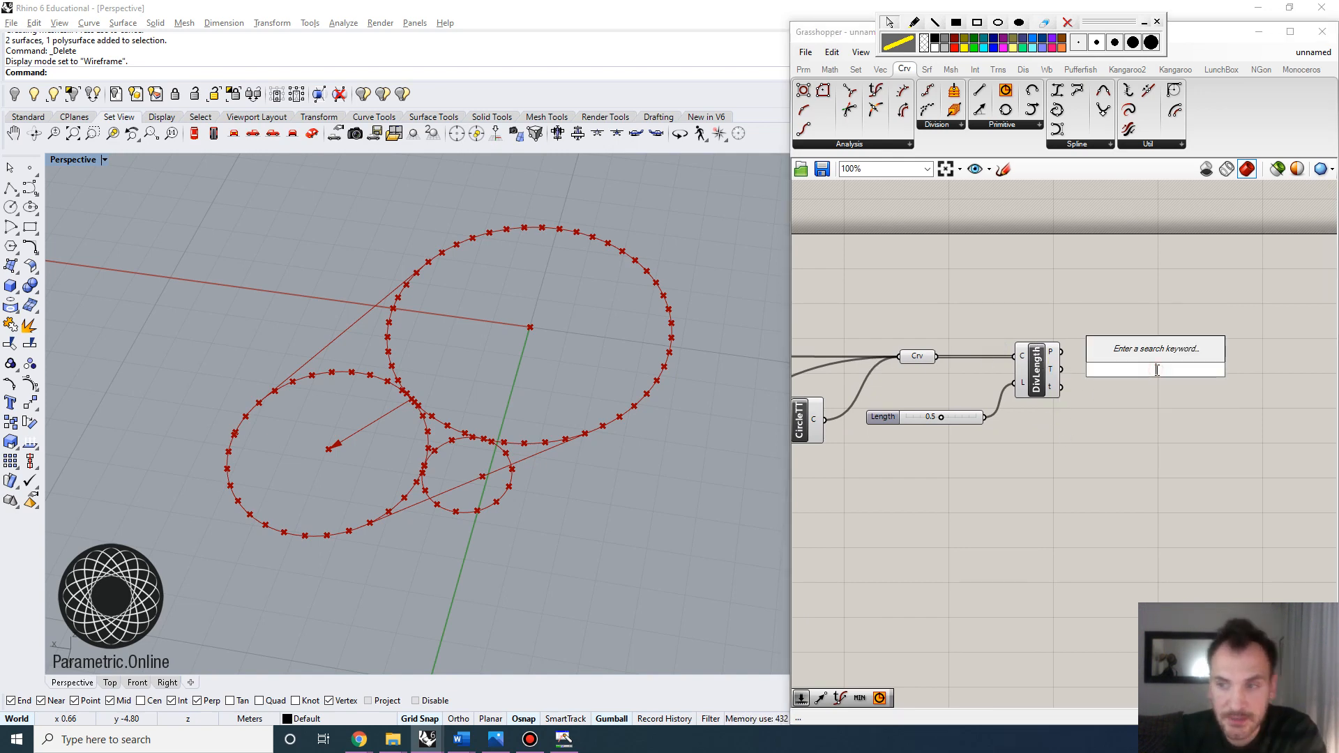
text(convex)
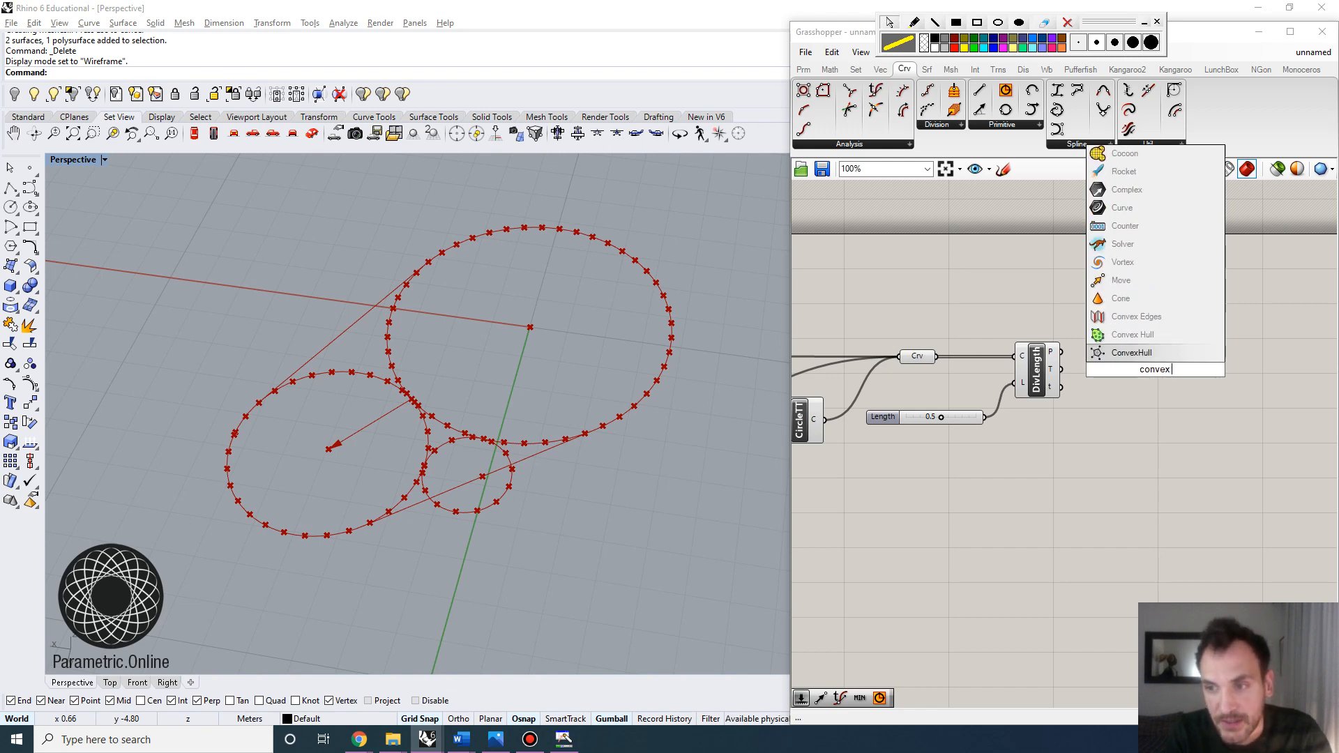
text( hull)
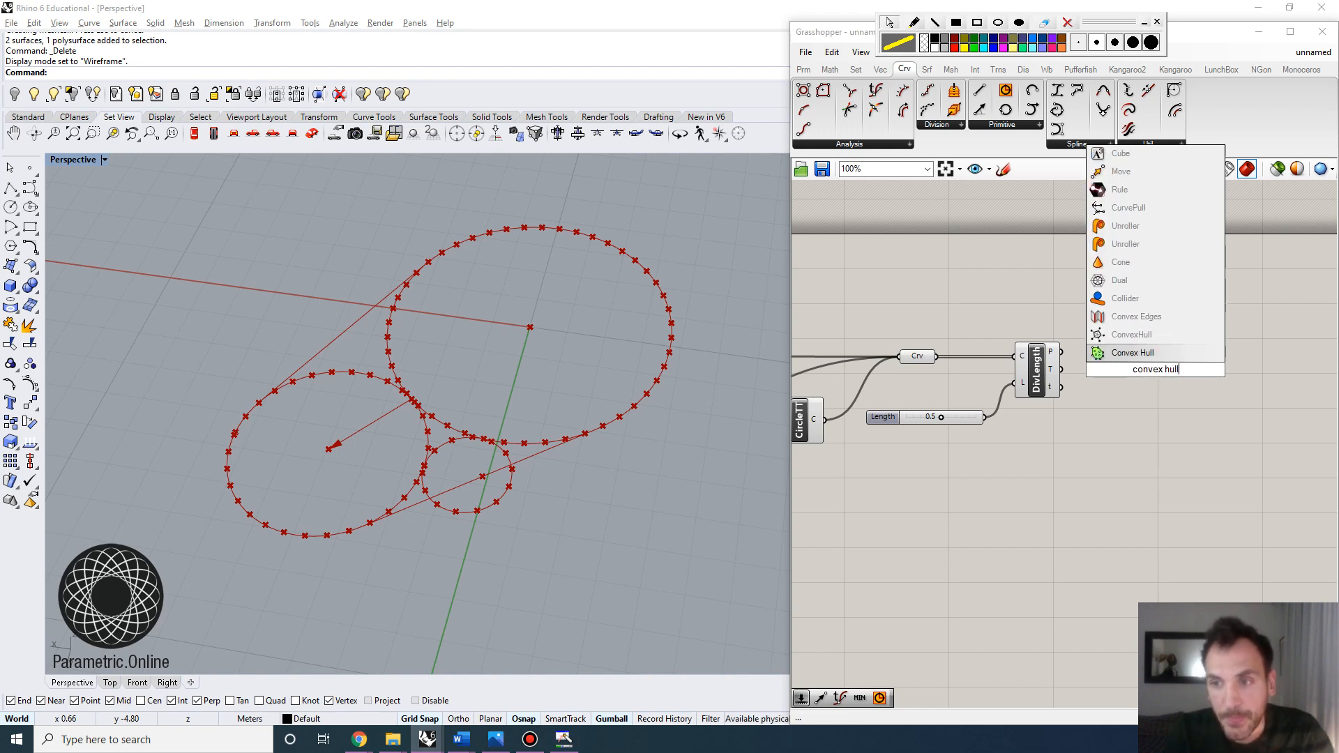
click(1150, 354)
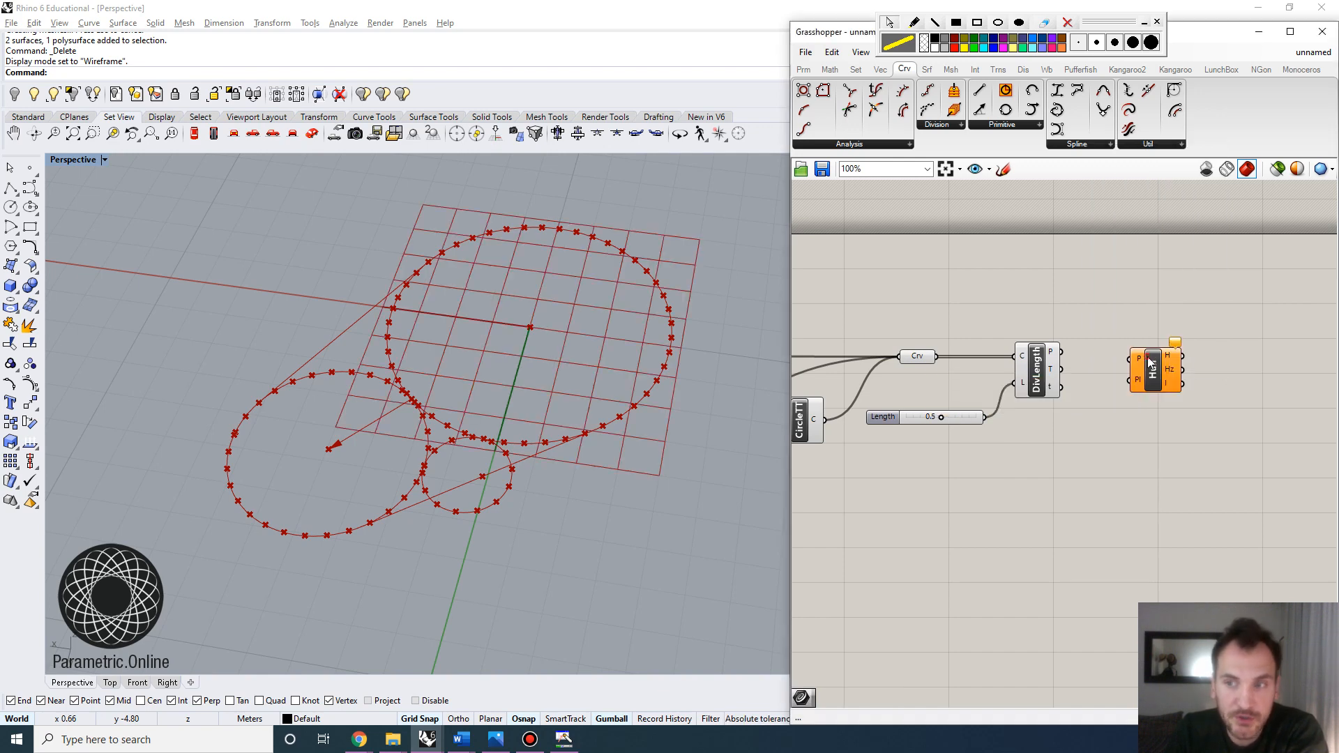
Step: Connect Divide Length's P output to the Convex Hull component's P input
click(1044, 368)
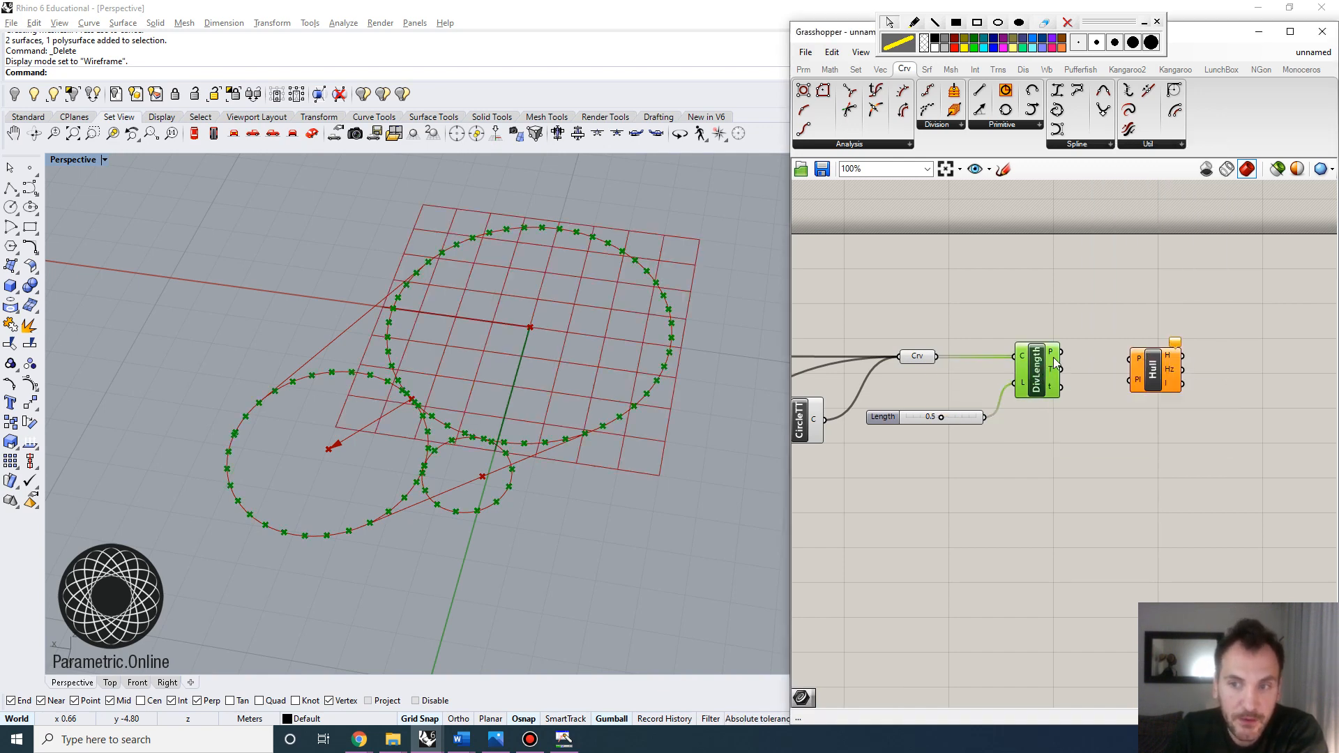
mouse_move(1054, 353)
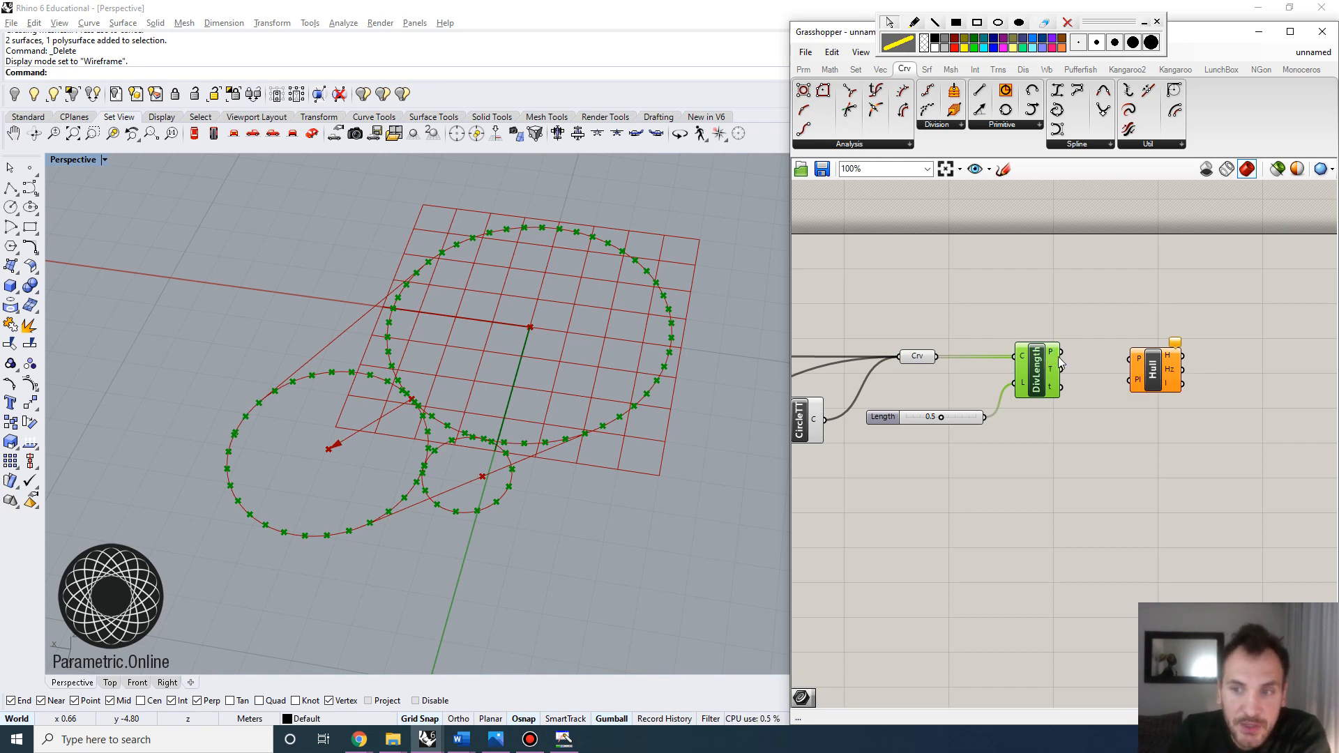
drag(1127, 360, 1061, 352)
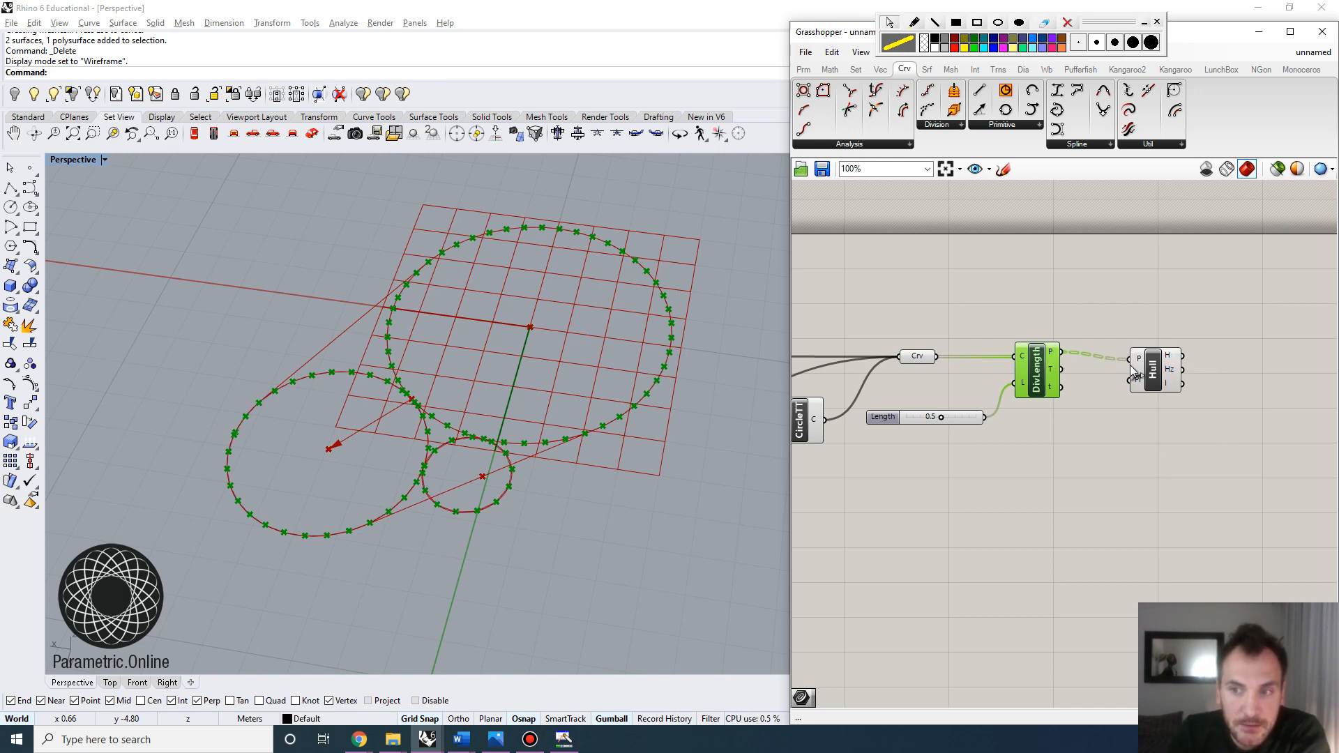
drag(1154, 370, 1161, 371)
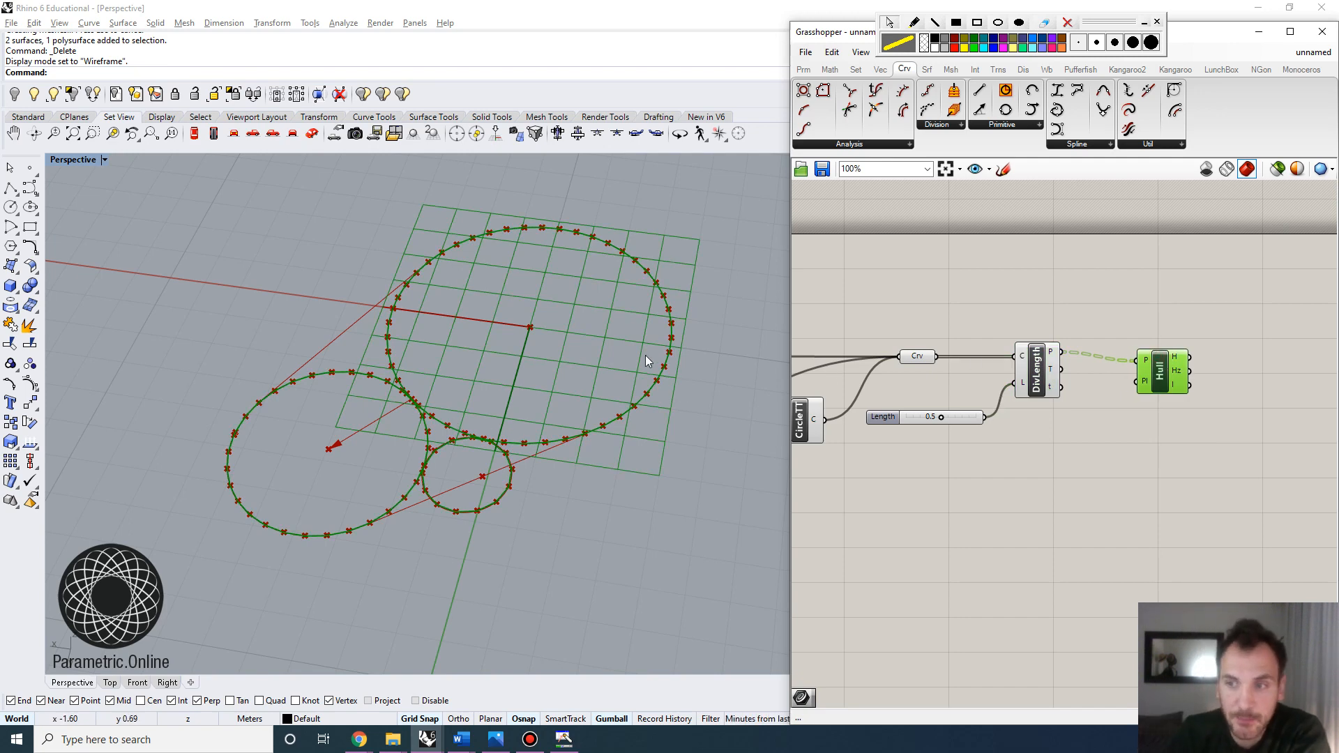
Step: Flatten the P input of the Convex Hull component so all division points form one list
scroll(1186, 415, up, 3)
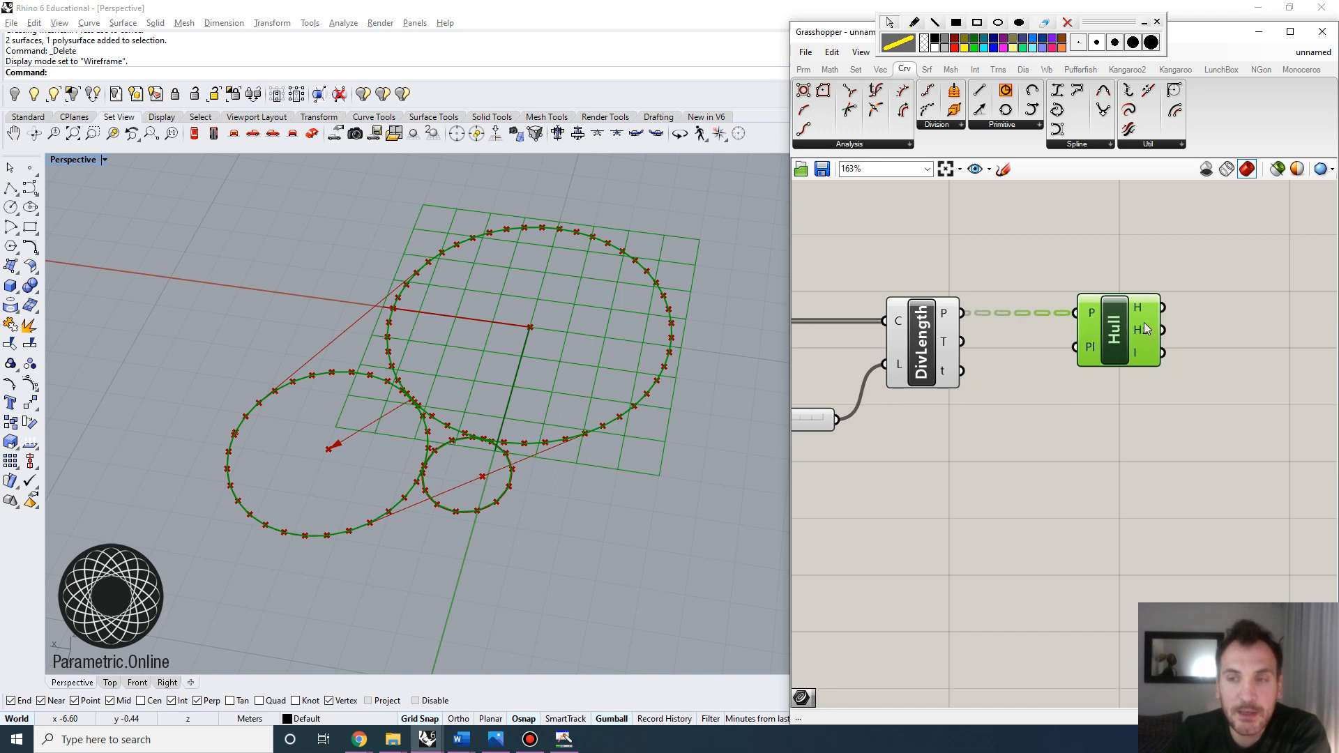
mouse_move(1137, 336)
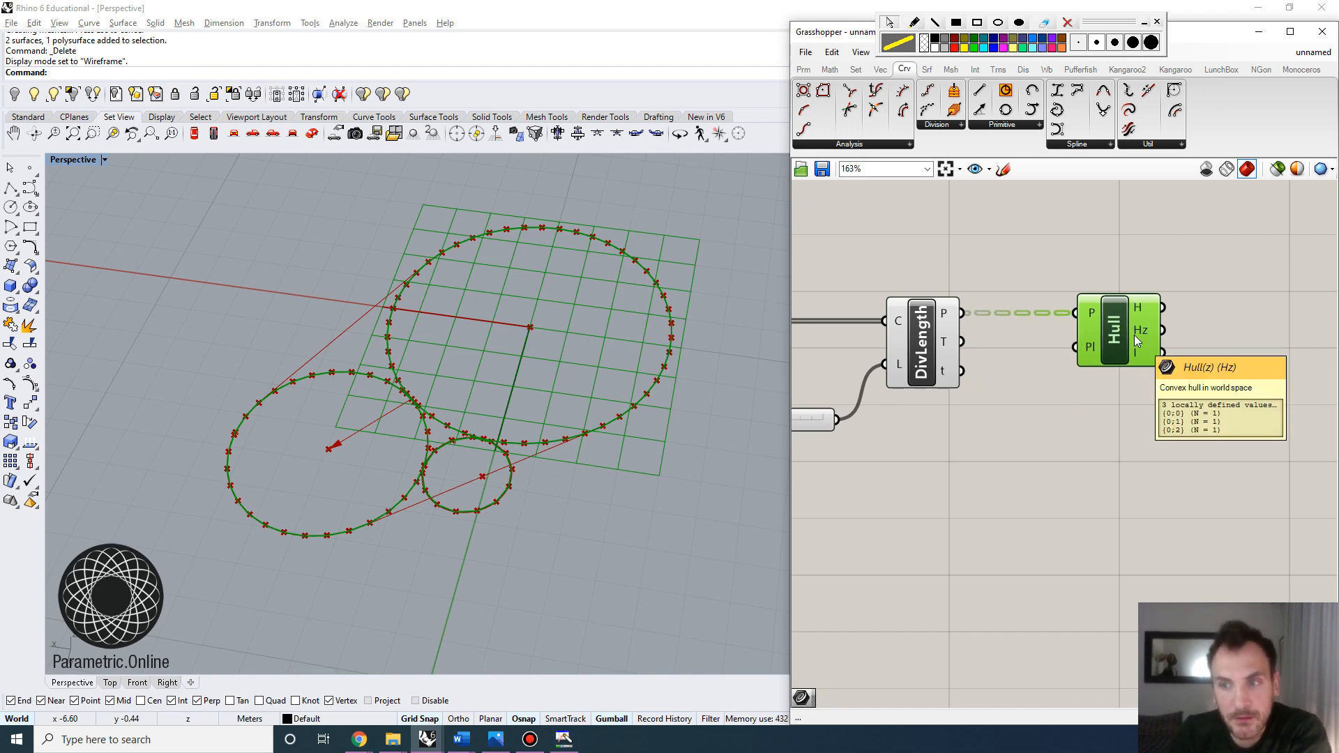
right_click(1090, 315)
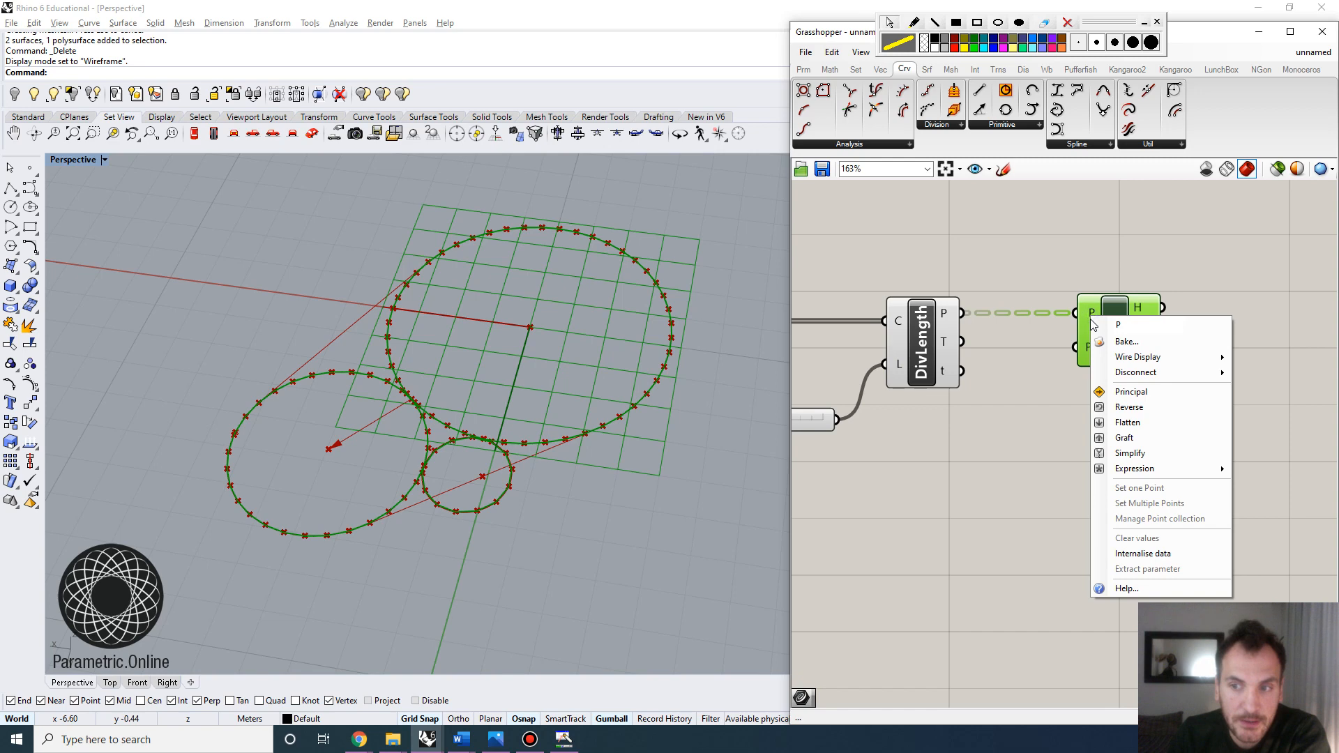
click(1127, 422)
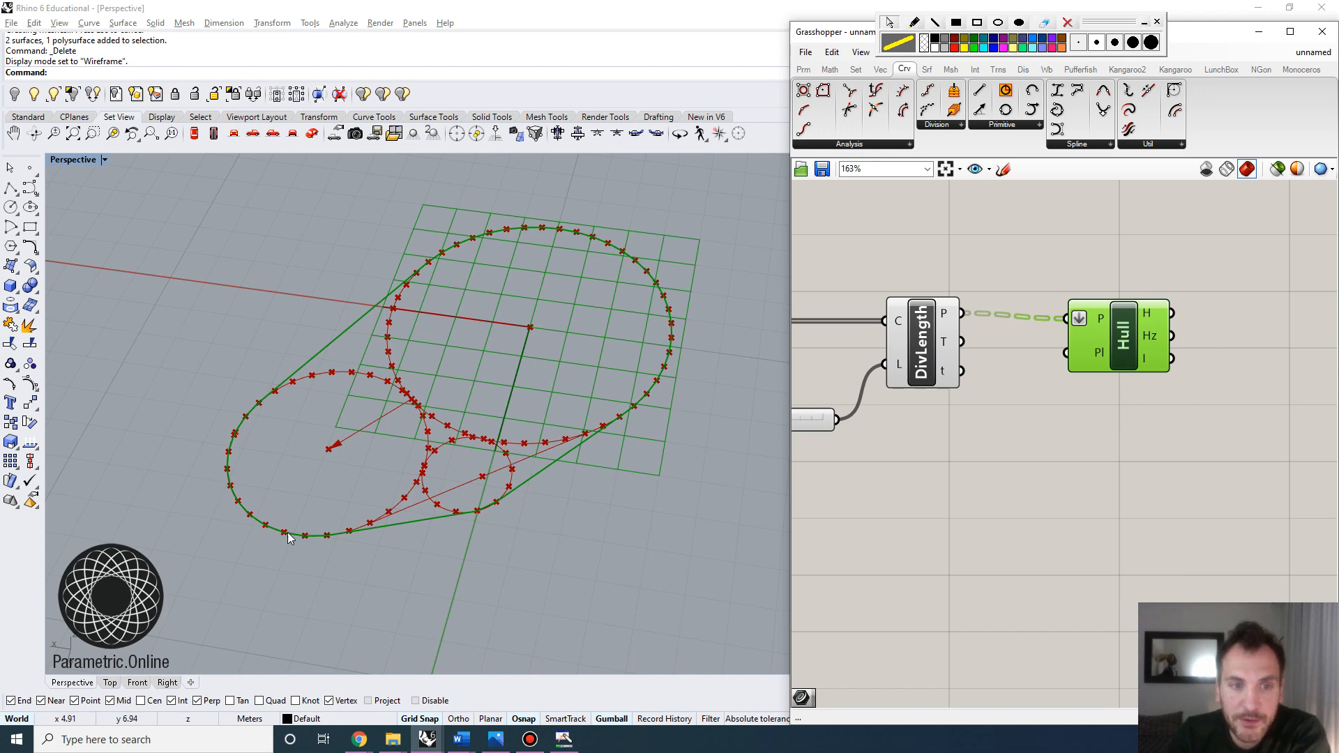
Step: Turn off the preview of all components that come before the Convex Hull component
scroll(979, 406, down, 4)
right_drag(1002, 367, 1222, 335)
scroll(1163, 321, down, 4)
right_drag(1118, 327, 1163, 324)
drag(1226, 422, 834, 274)
drag(1104, 21, 1156, 9)
click(937, 53)
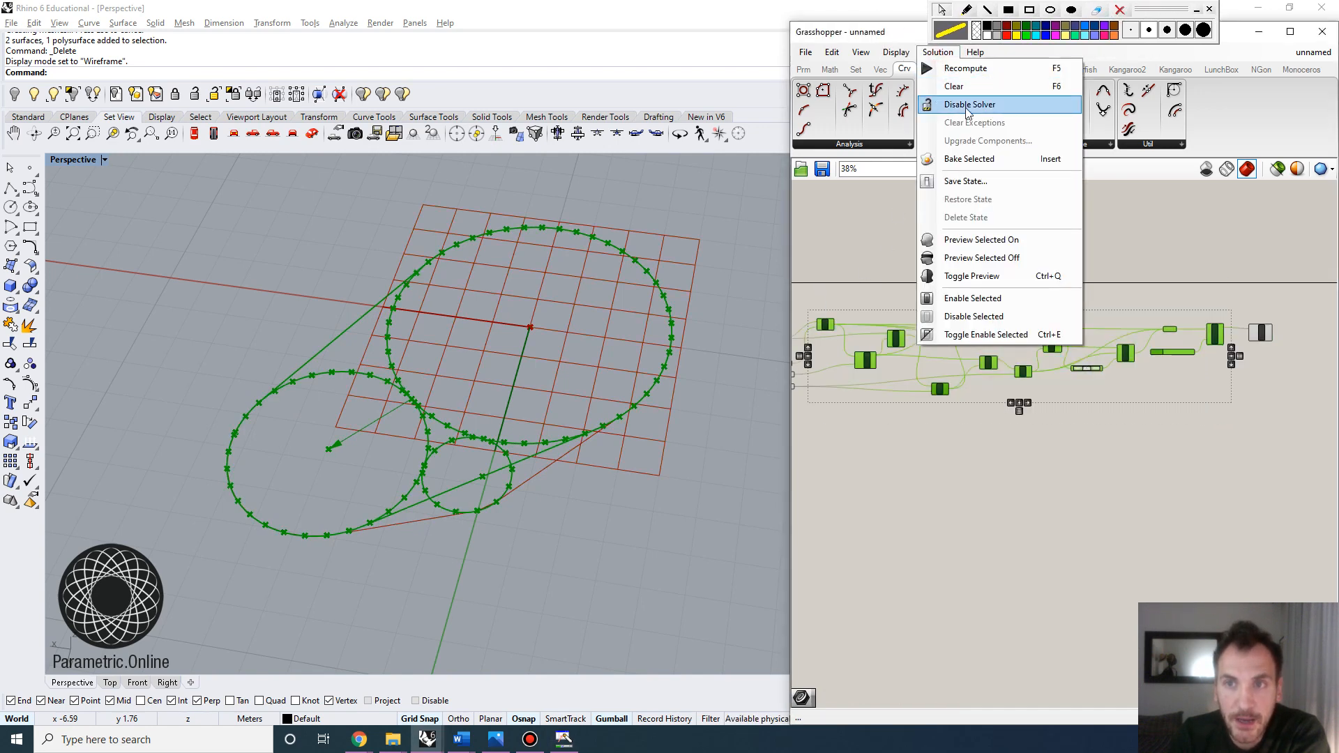
click(982, 258)
click(1097, 556)
Step: Set the Amplitude slider to 2.5 and the Radius slider to 1.942, and lower the Parameter slider slightly
right_drag(530, 439, 529, 488)
click(998, 390)
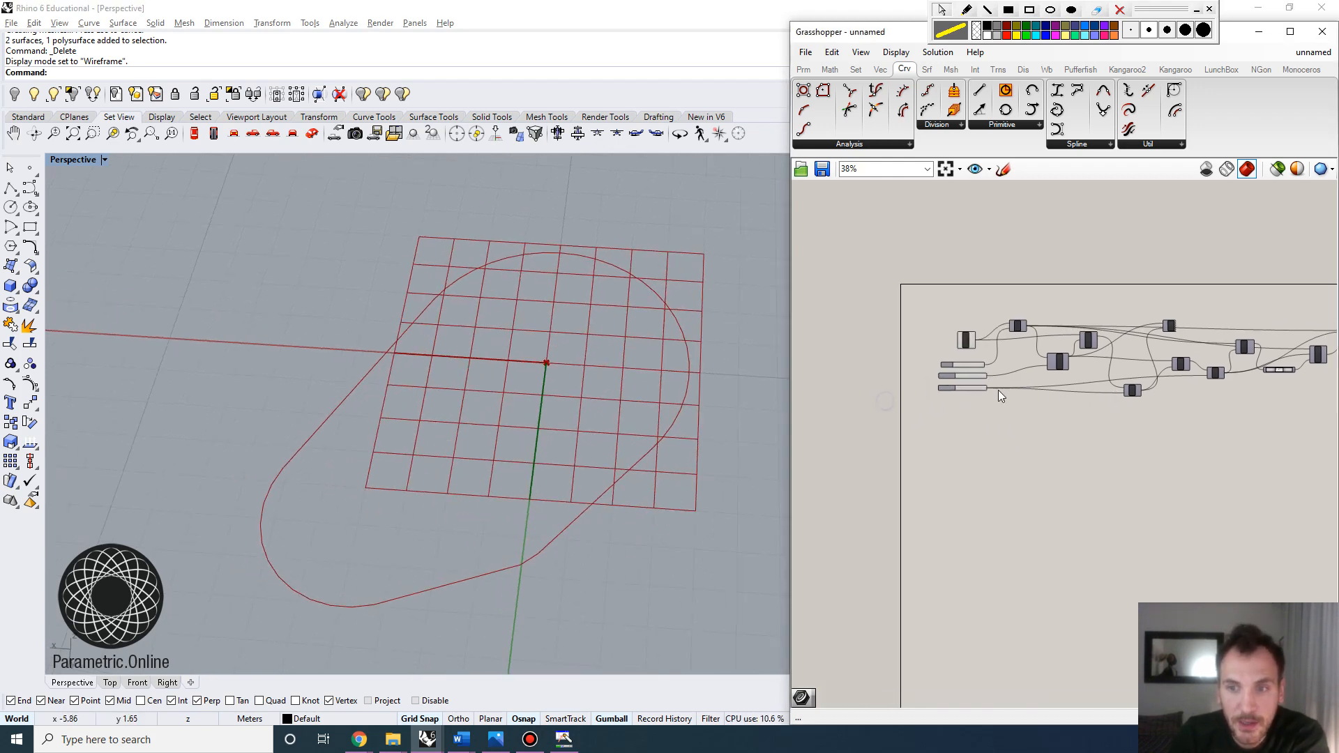
scroll(1006, 392, up, 5)
scroll(918, 403, up, 2)
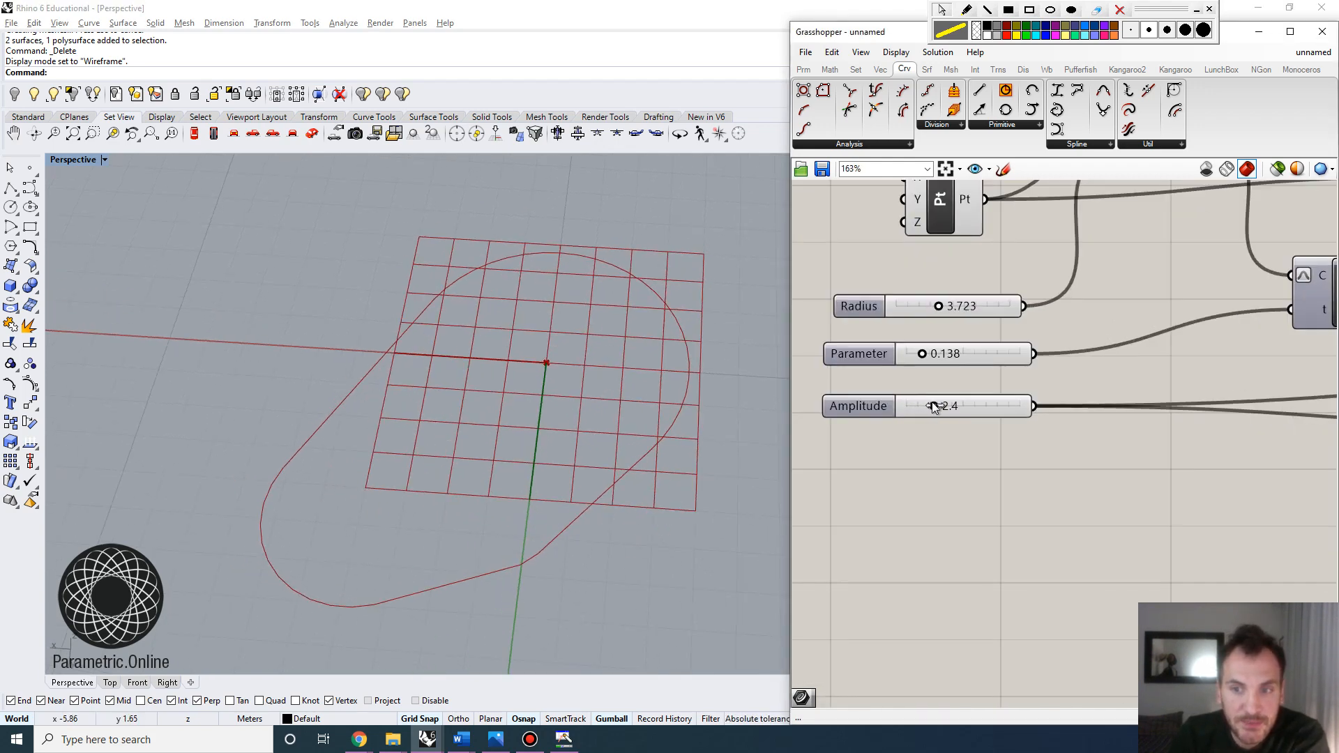
drag(943, 405, 934, 405)
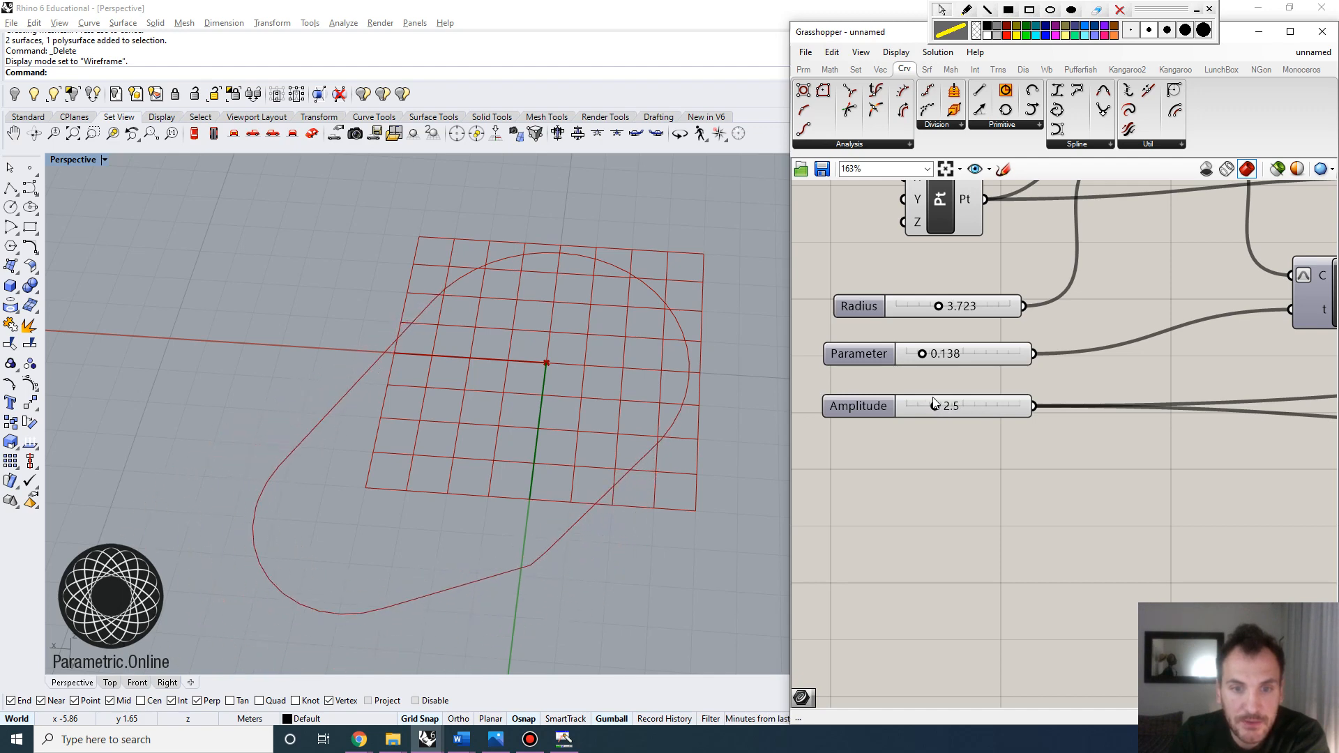
mouse_move(939, 308)
mouse_down()
mouse_move(952, 306)
mouse_move(919, 309)
mouse_up()
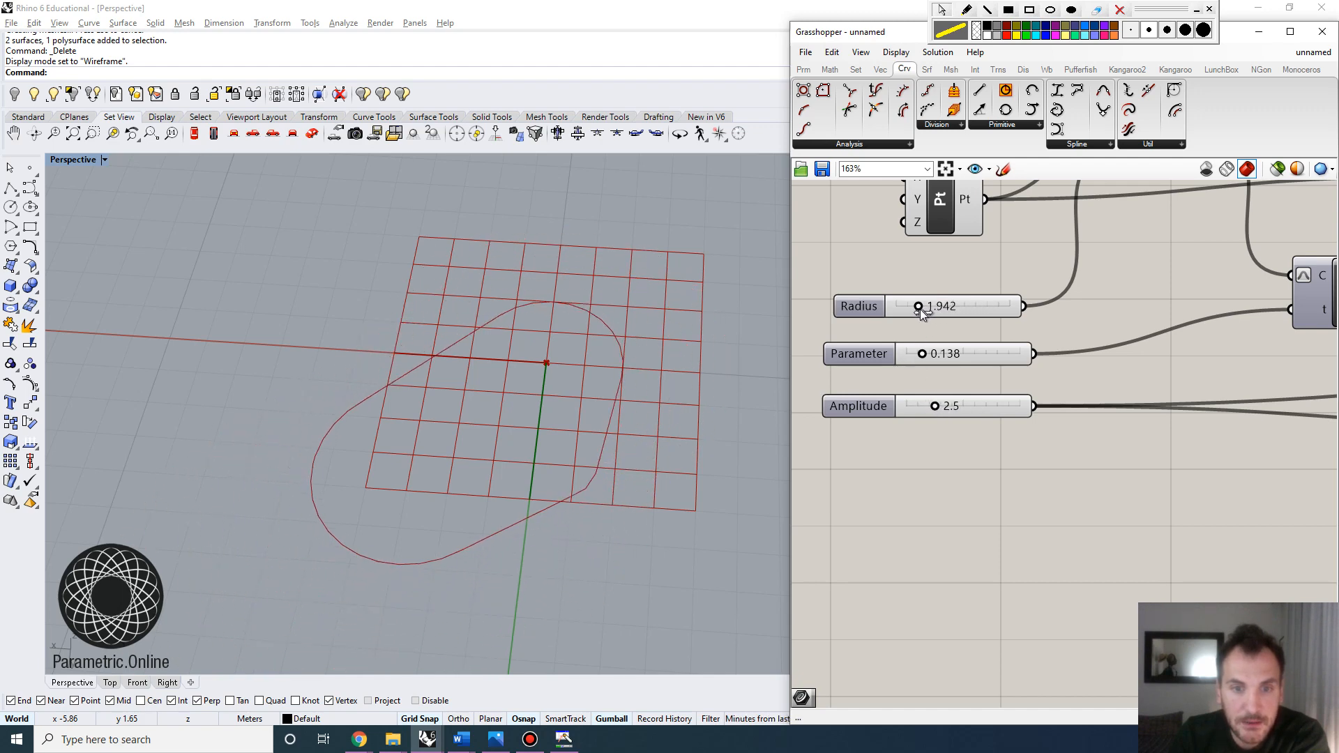
mouse_move(922, 356)
mouse_down()
mouse_move(935, 356)
mouse_move(905, 354)
mouse_move(932, 353)
mouse_move(918, 353)
mouse_up()
Step: Try shifting the Point On Curve position that feeds Circle TanTan's P input
scroll(914, 341, down, 5)
right_drag(1155, 363, 954, 361)
scroll(1236, 346, up, 5)
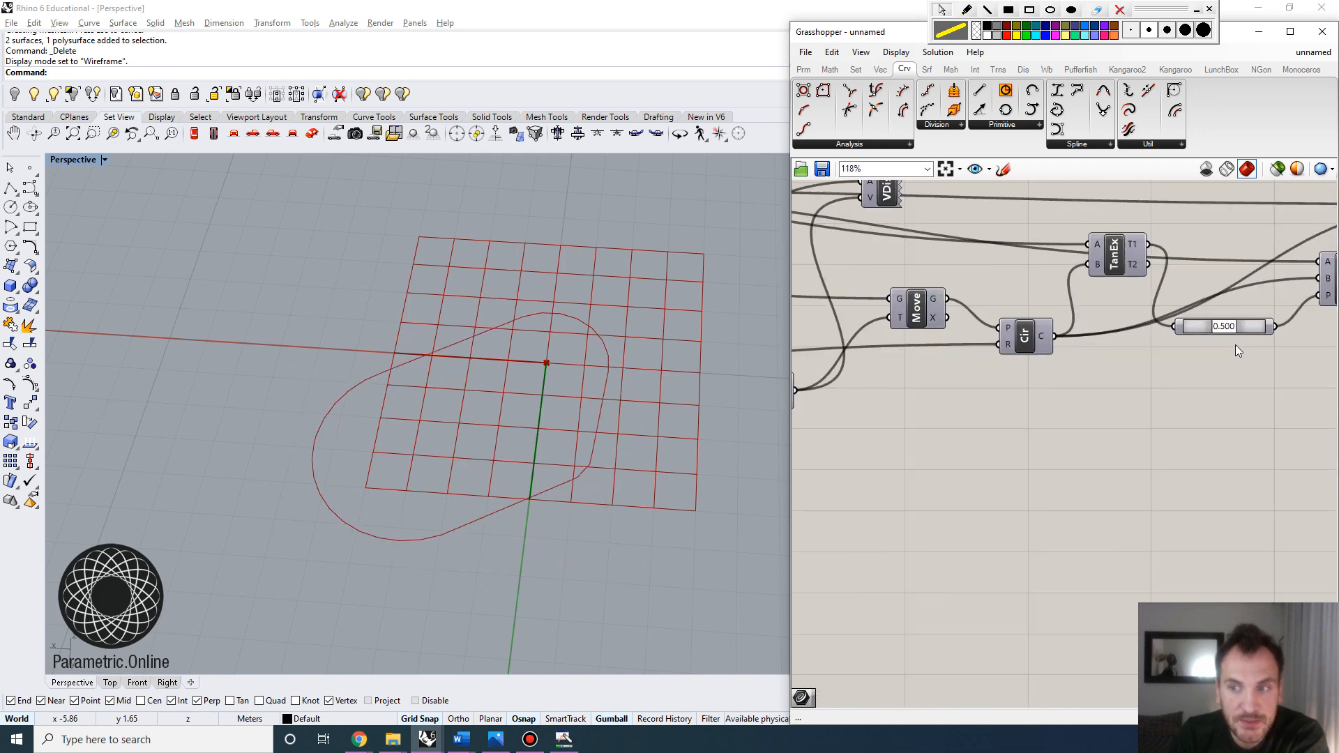
right_drag(1233, 346, 1116, 364)
mouse_move(1123, 350)
mouse_down()
mouse_move(1107, 349)
mouse_move(1119, 358)
mouse_up()
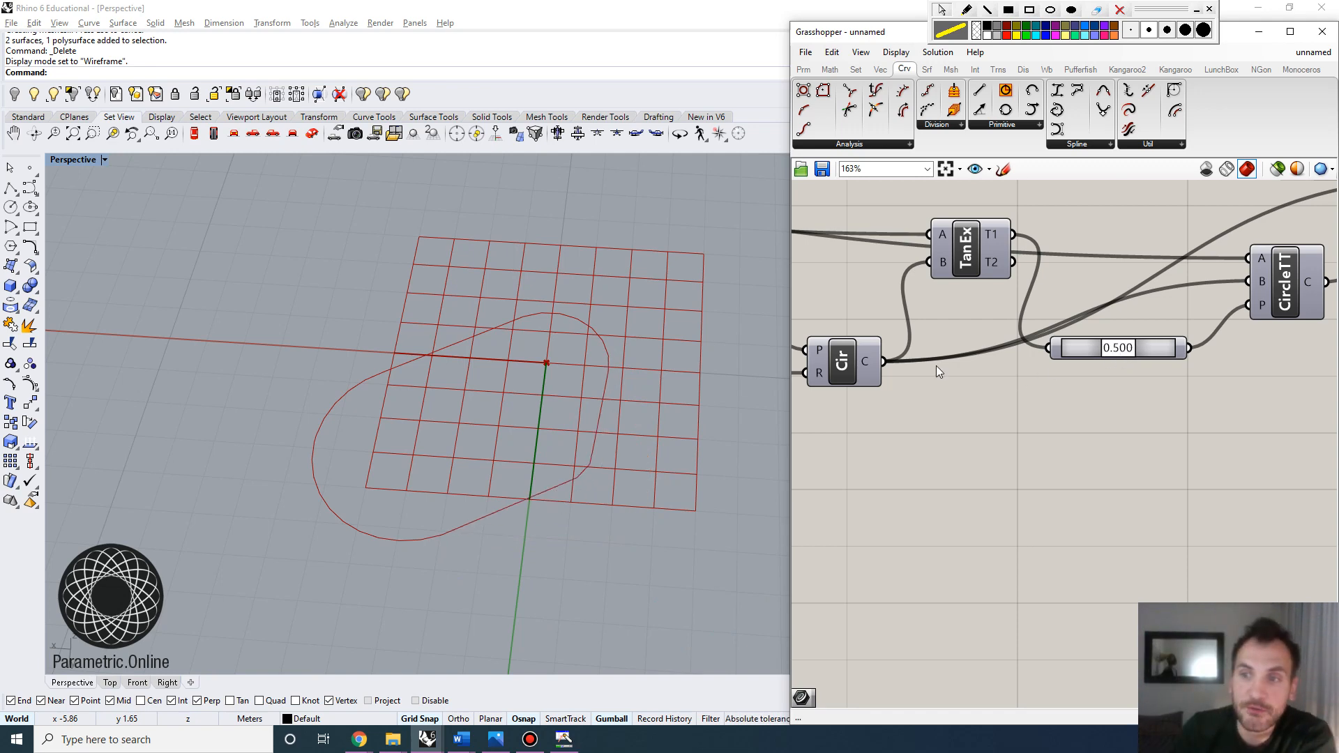
Step: Turn the preview of the Curve parameter back on to display the three circles with the hull
scroll(959, 338, down, 4)
right_drag(1269, 300, 1034, 321)
click(1127, 285)
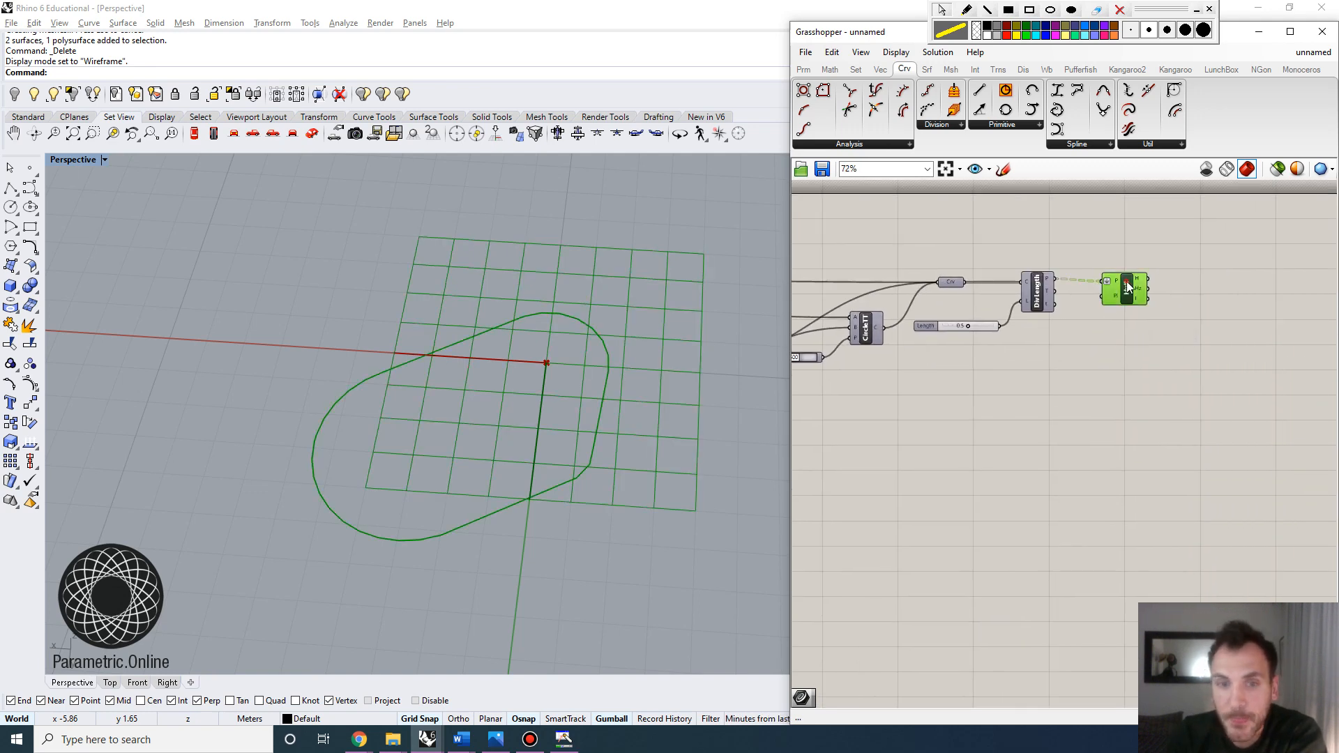
right_drag(943, 301, 1079, 313)
scroll(1078, 316, up, 2)
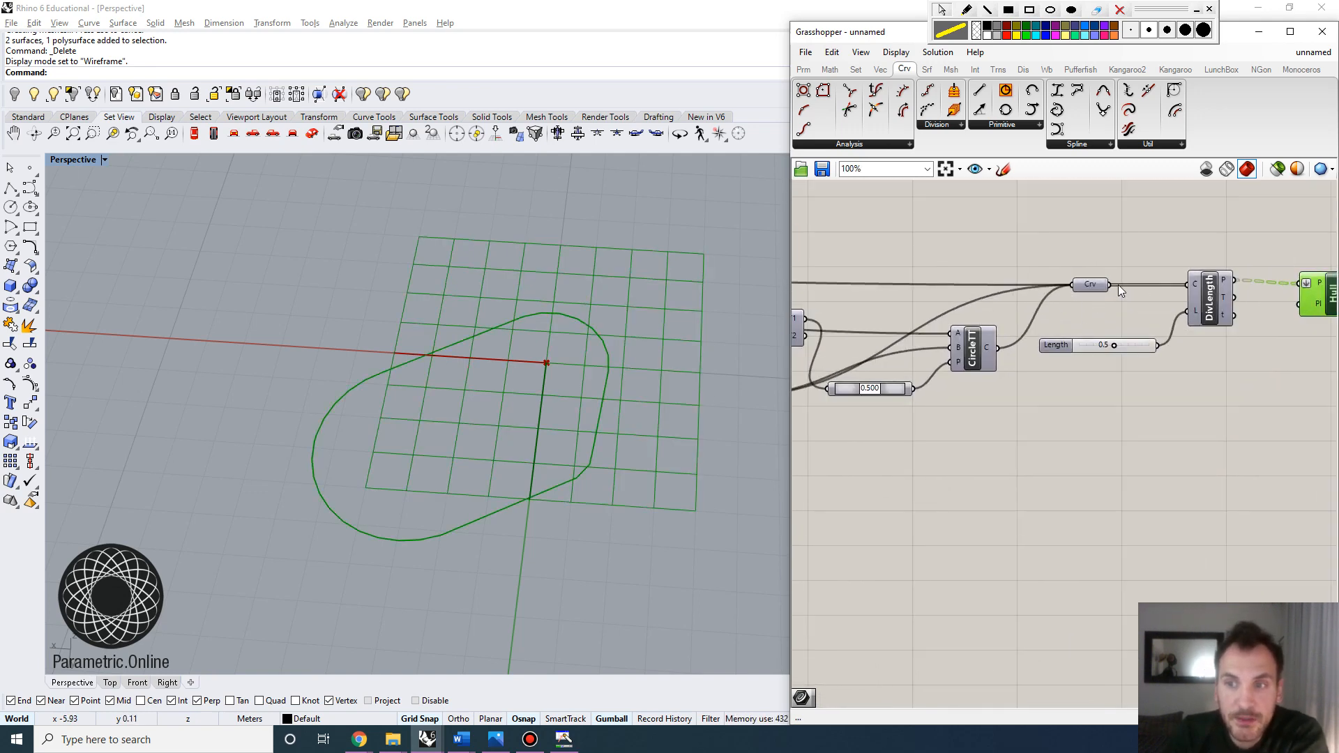
click(1094, 282)
right_click(1094, 281)
click(1114, 307)
click(1131, 411)
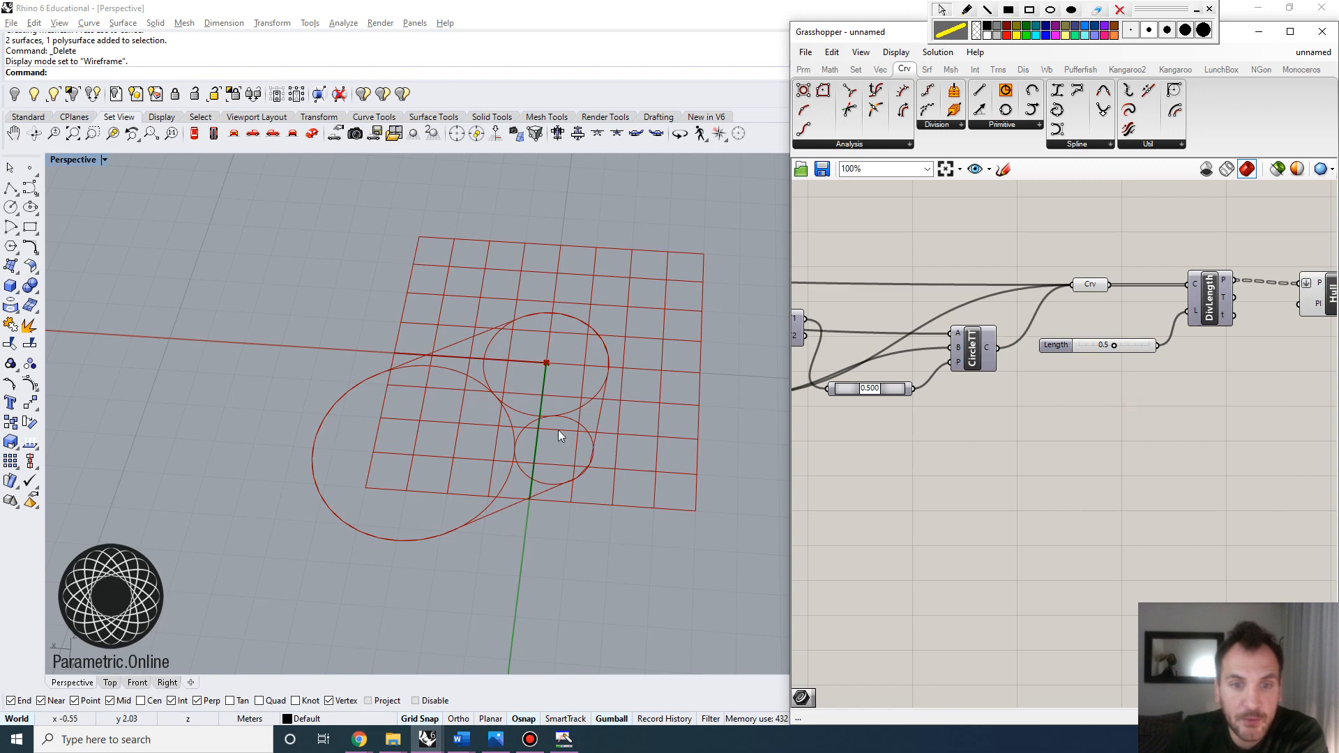
Step: Compare the hull with the small circle's division points and set the Divide Length slider to 0.8
scroll(607, 471, up, 5)
scroll(690, 437, down, 3)
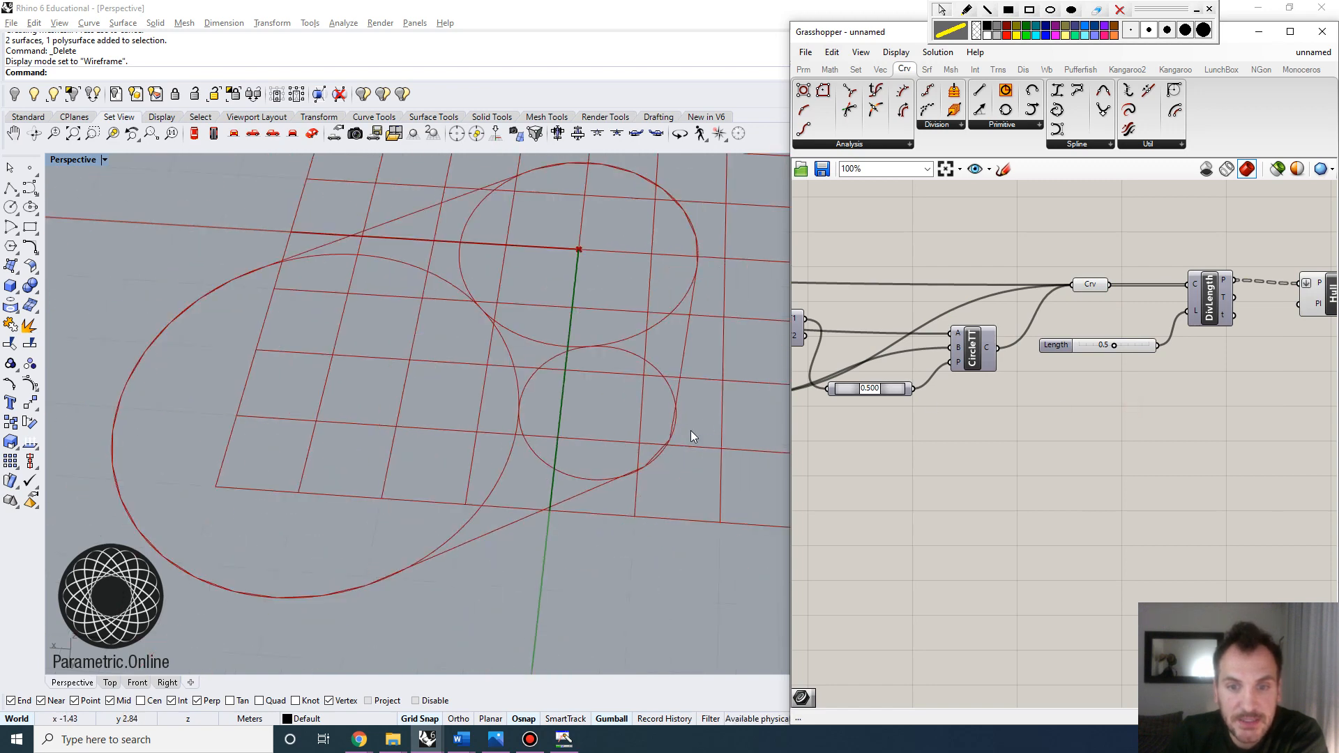
scroll(586, 469, up, 3)
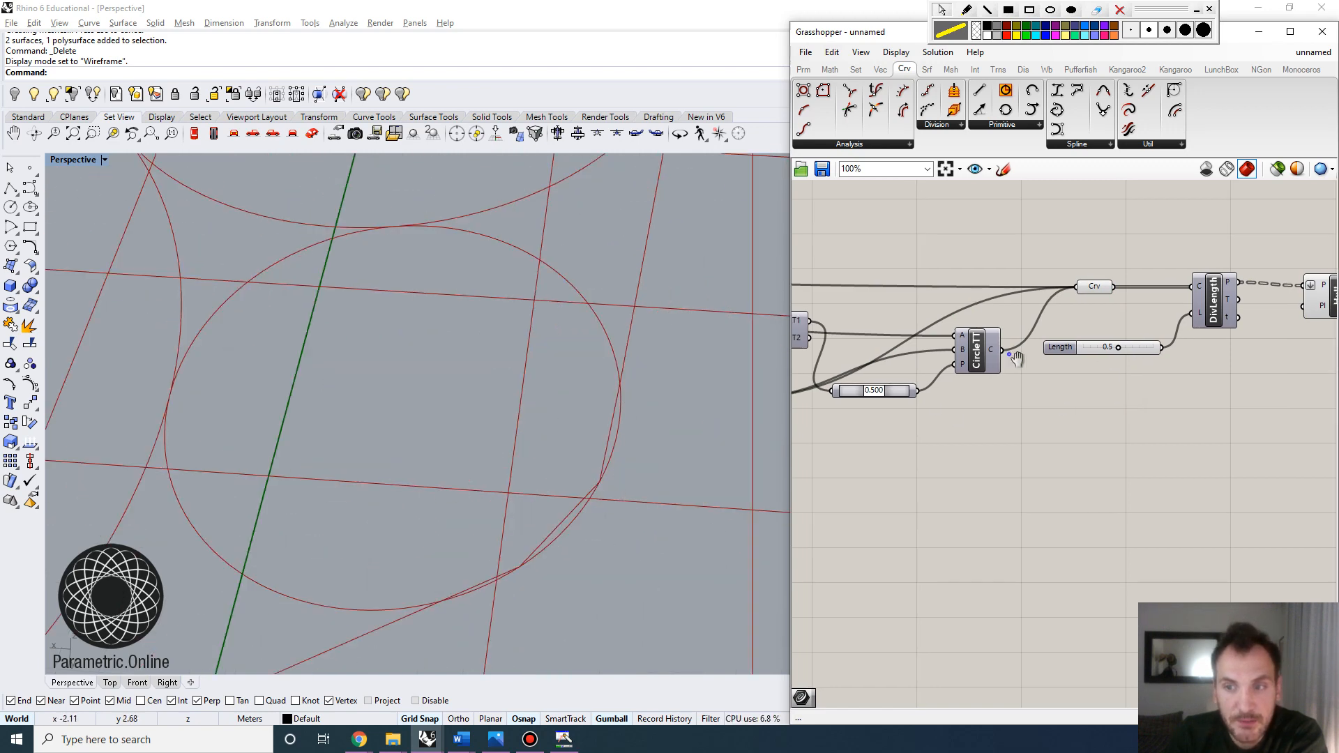
scroll(1165, 336, up, 3)
click(1237, 295)
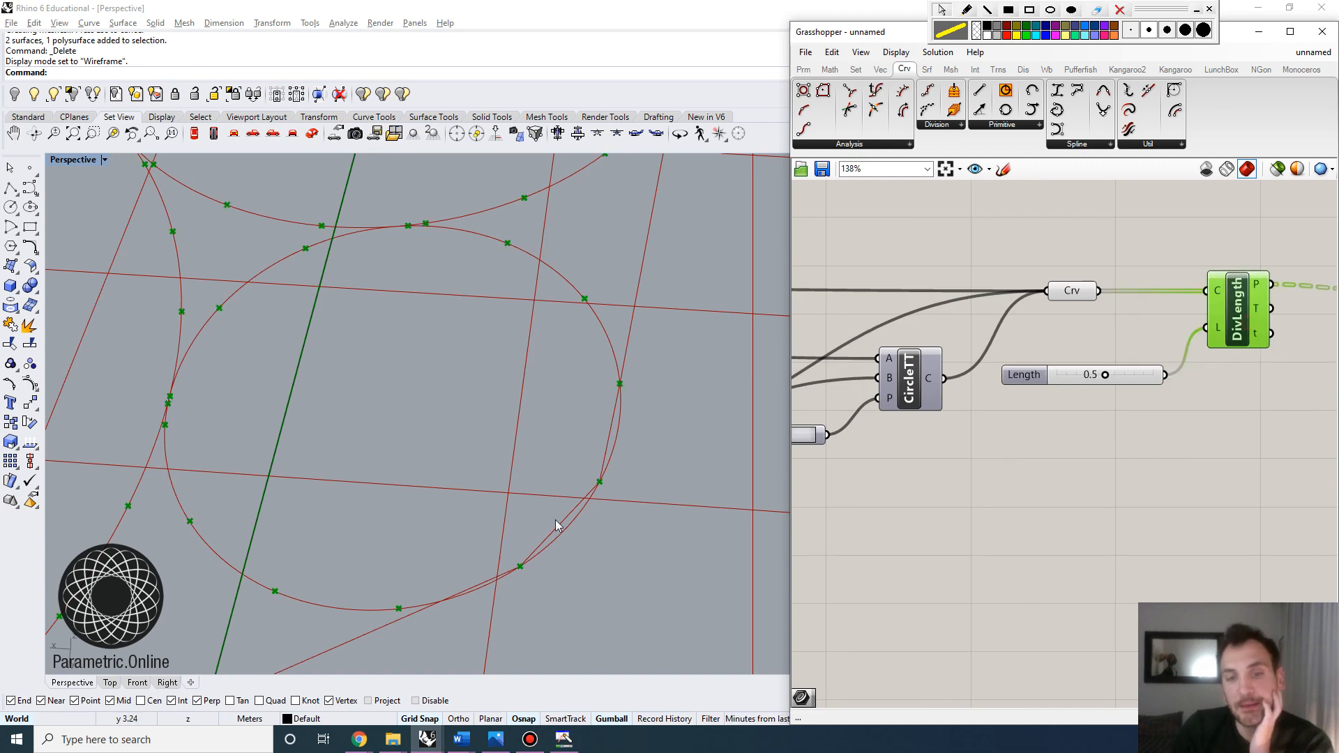
scroll(714, 375, down, 18)
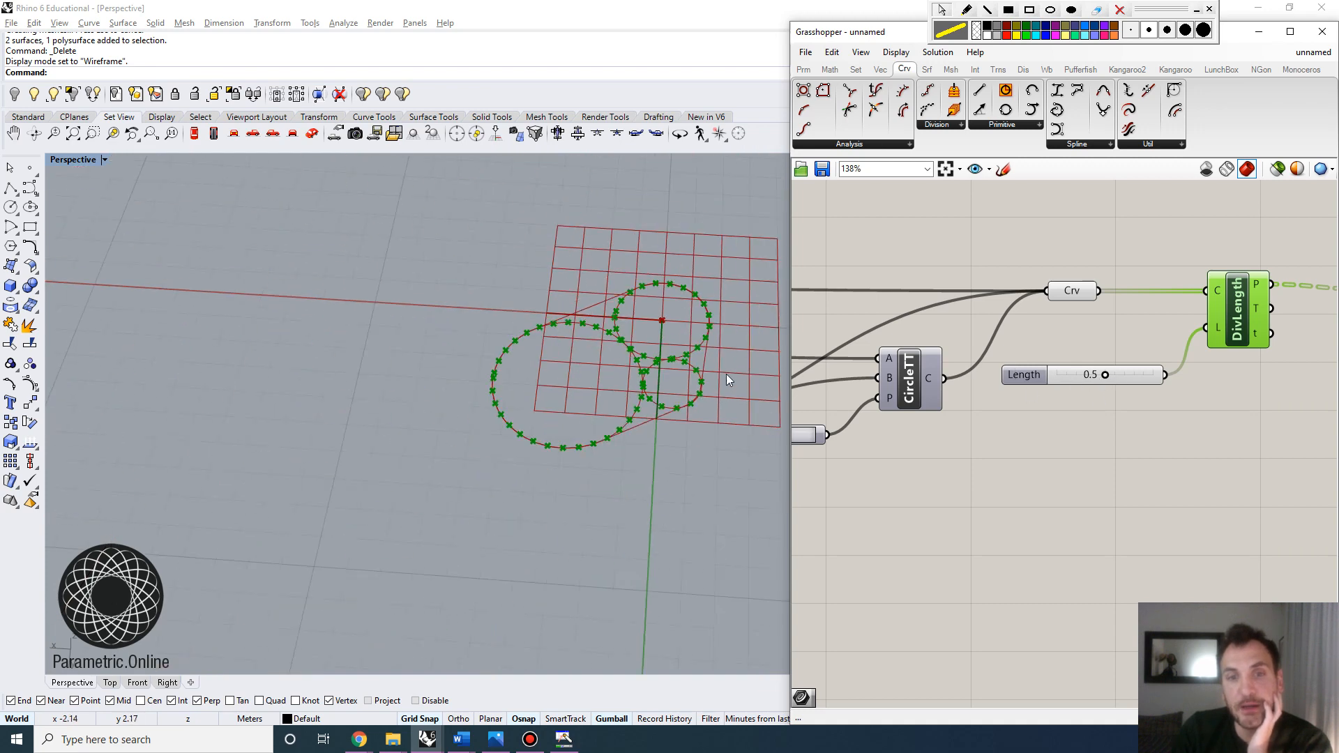
scroll(726, 374, up, 9)
drag(1113, 374, 1139, 379)
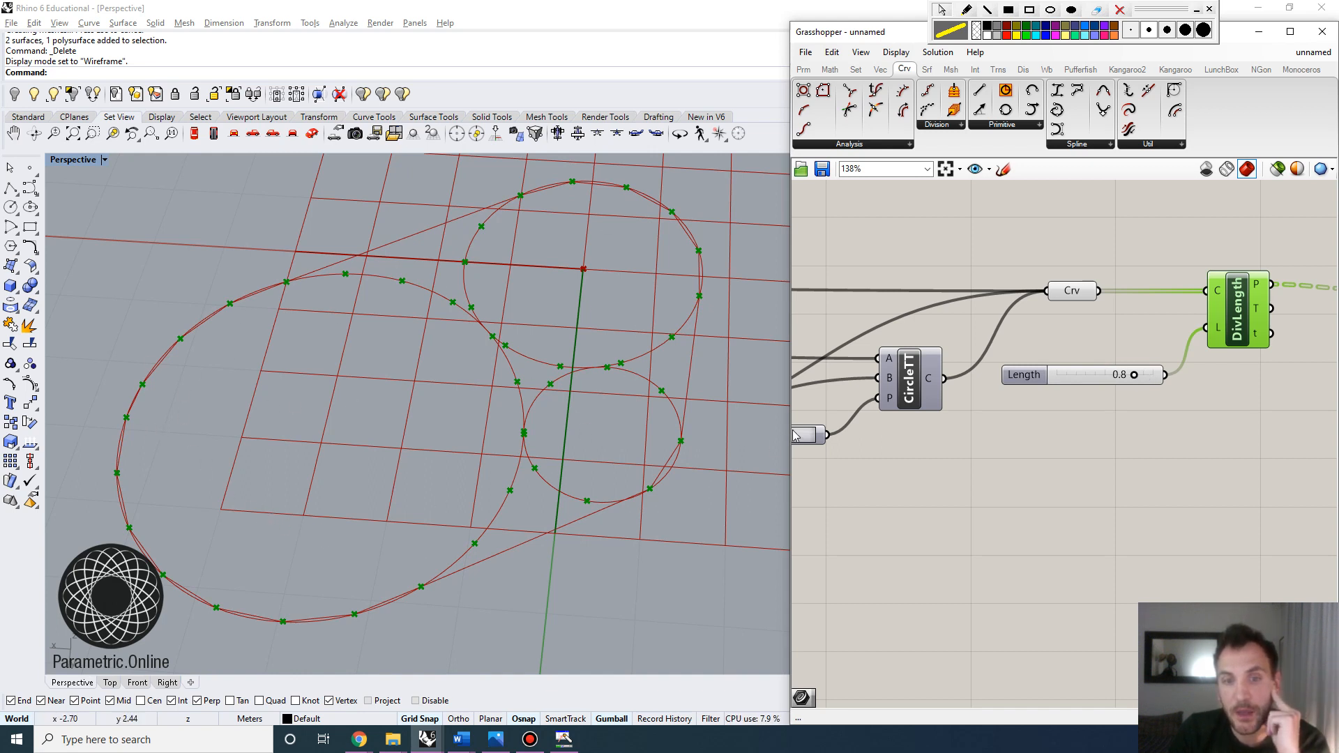
Step: Set the Divide Length component's Length slider to 1.0
drag(1134, 375, 1172, 380)
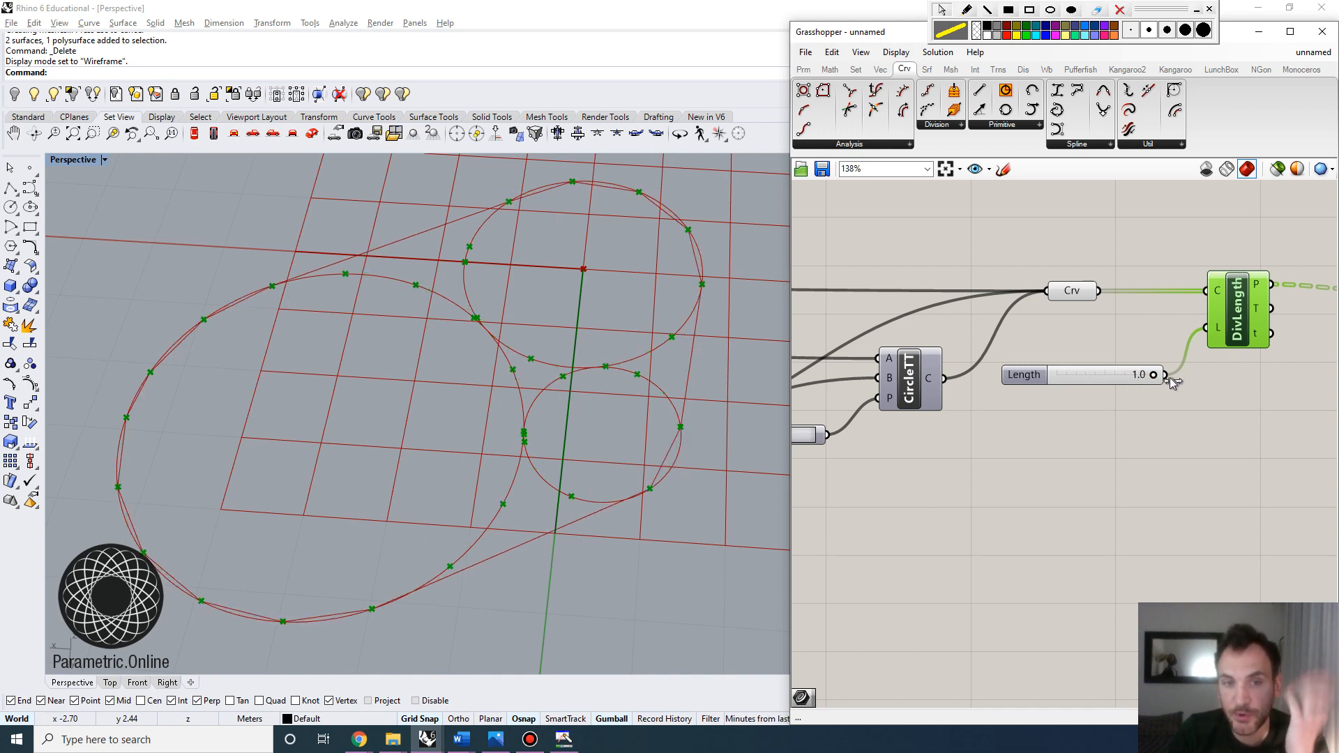
mouse_move(1155, 376)
mouse_down()
mouse_move(1093, 377)
mouse_move(1159, 377)
mouse_up()
scroll(1074, 422, down, 2)
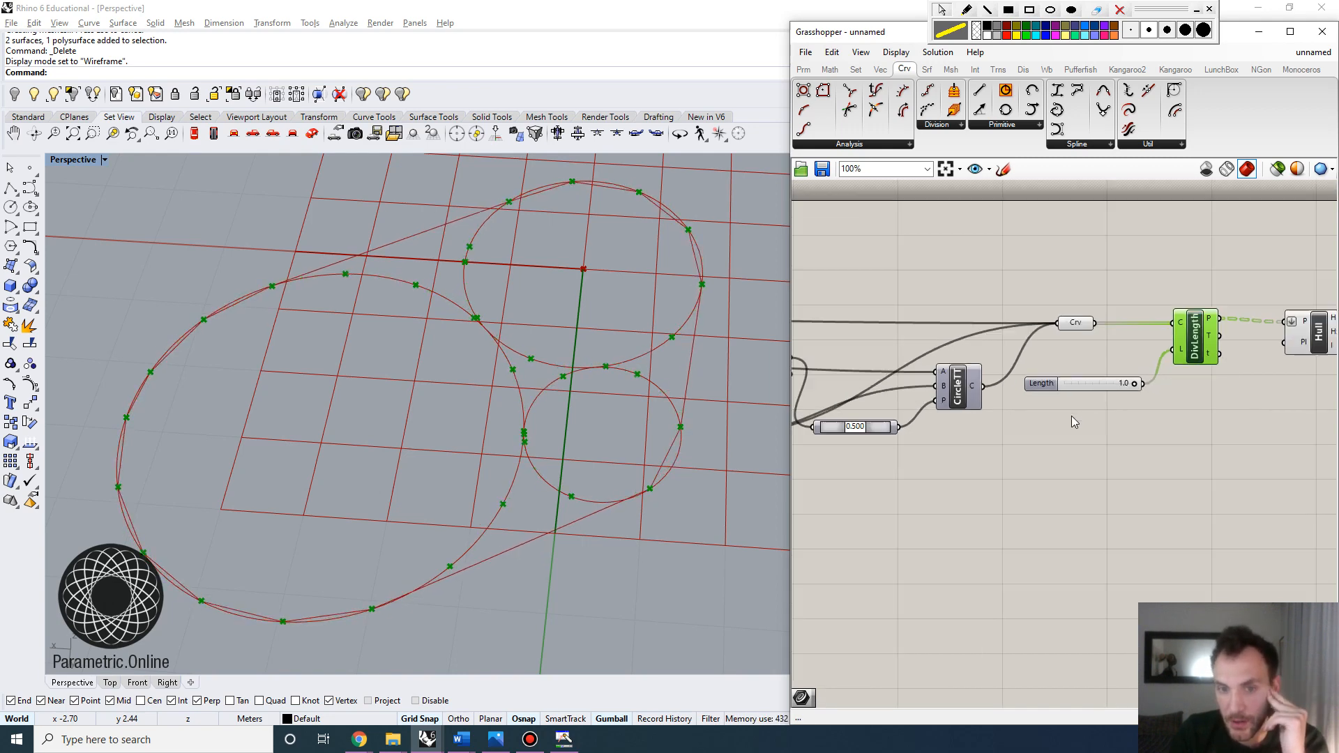
Step: Add a Fillet component that rounds a curve's sharp corners and connect the Hull component's H output to its C input
scroll(1072, 417, down, 3)
right_drag(1093, 421, 1023, 423)
scroll(1021, 385, up, 3)
right_drag(1183, 371, 1036, 382)
click(1072, 373)
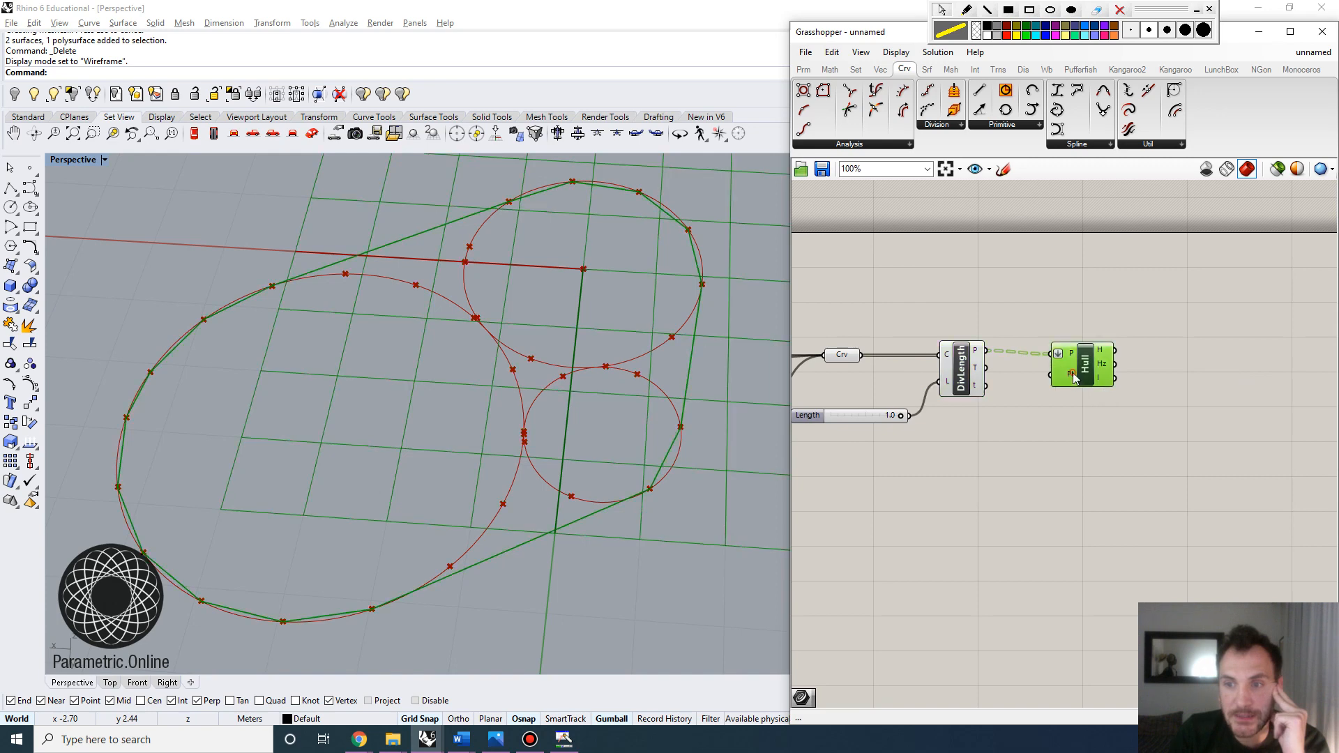
right_drag(1133, 361, 1061, 396)
click(1103, 388)
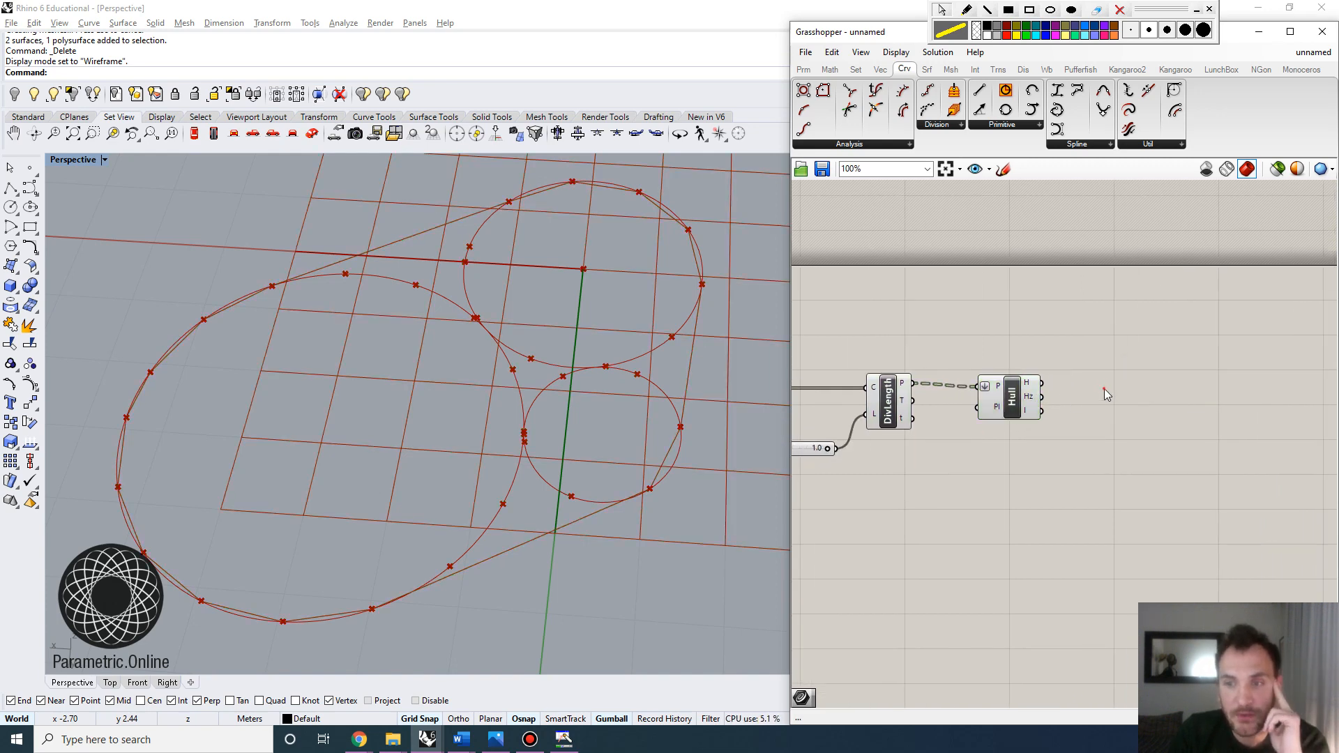
double_click(1104, 388)
text(fillet)
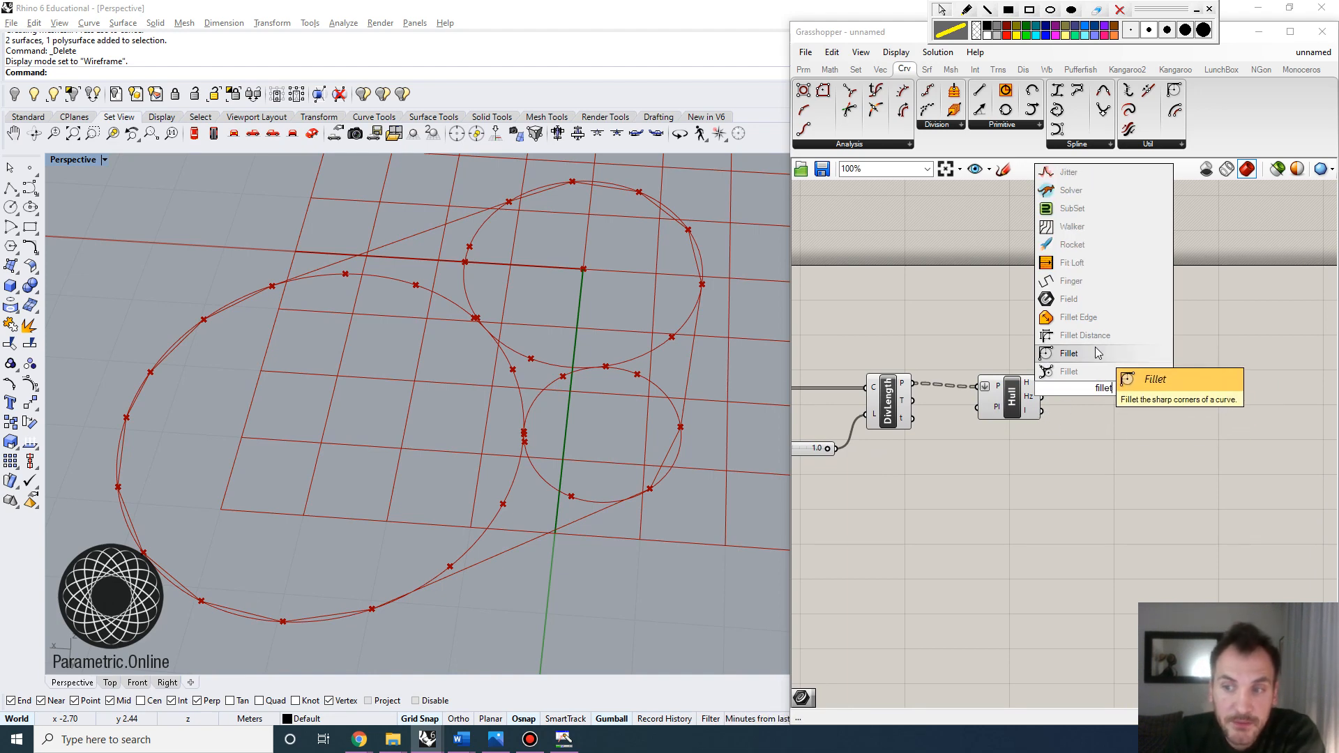
click(1092, 356)
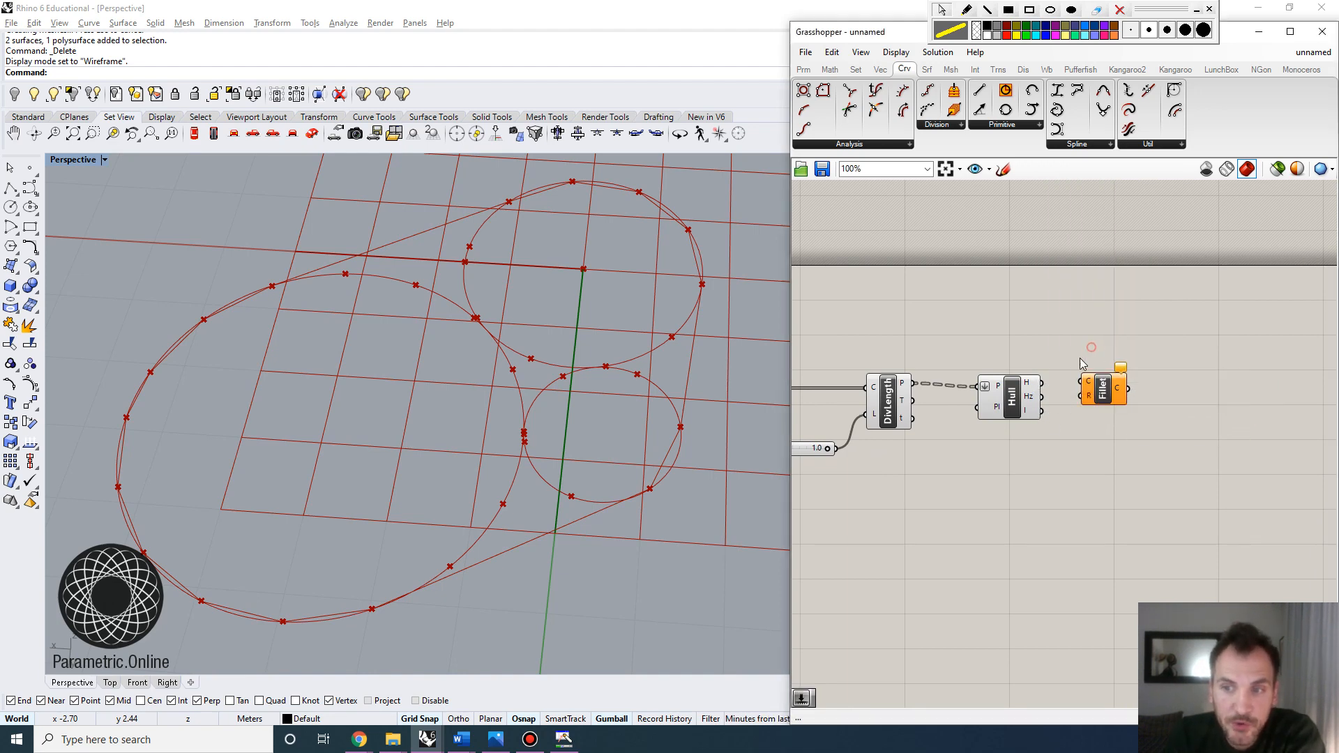
drag(1044, 382, 1146, 412)
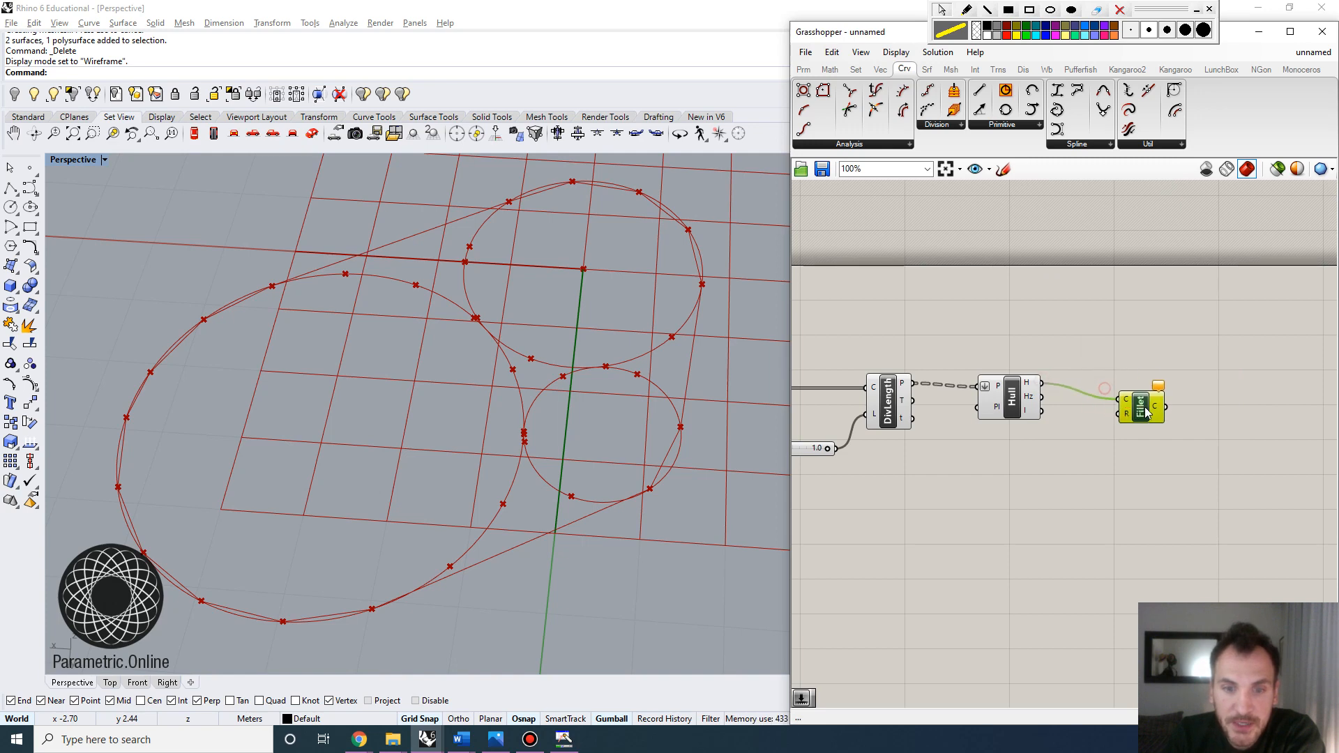
Step: Create a number slider with value 3.5 and connect it to the Fillet component's R input
double_click(1023, 484)
text(3)
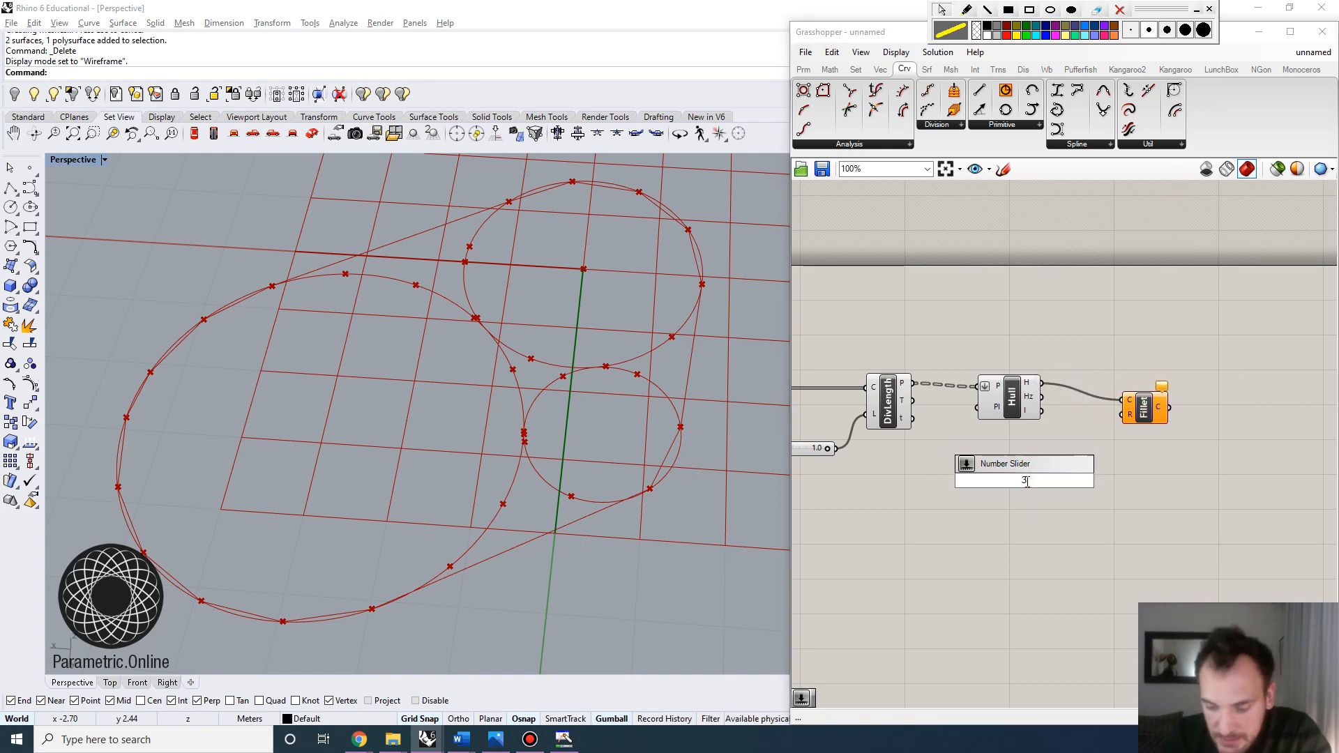
text(.5)
key(Return)
drag(1082, 480, 1122, 414)
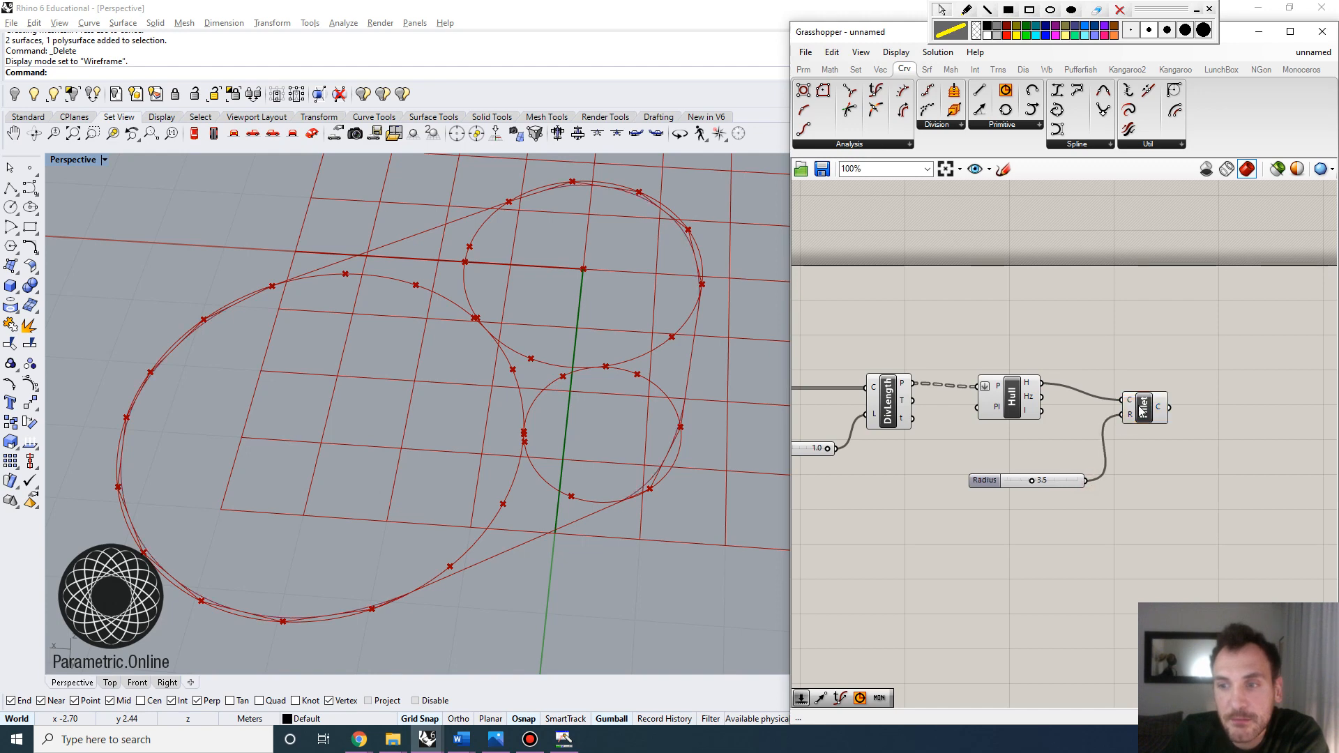
Step: Turn off the preview of the Hull component so only the filleted outline is drawn around the circles
click(1144, 408)
scroll(1033, 466, up, 3)
click(998, 346)
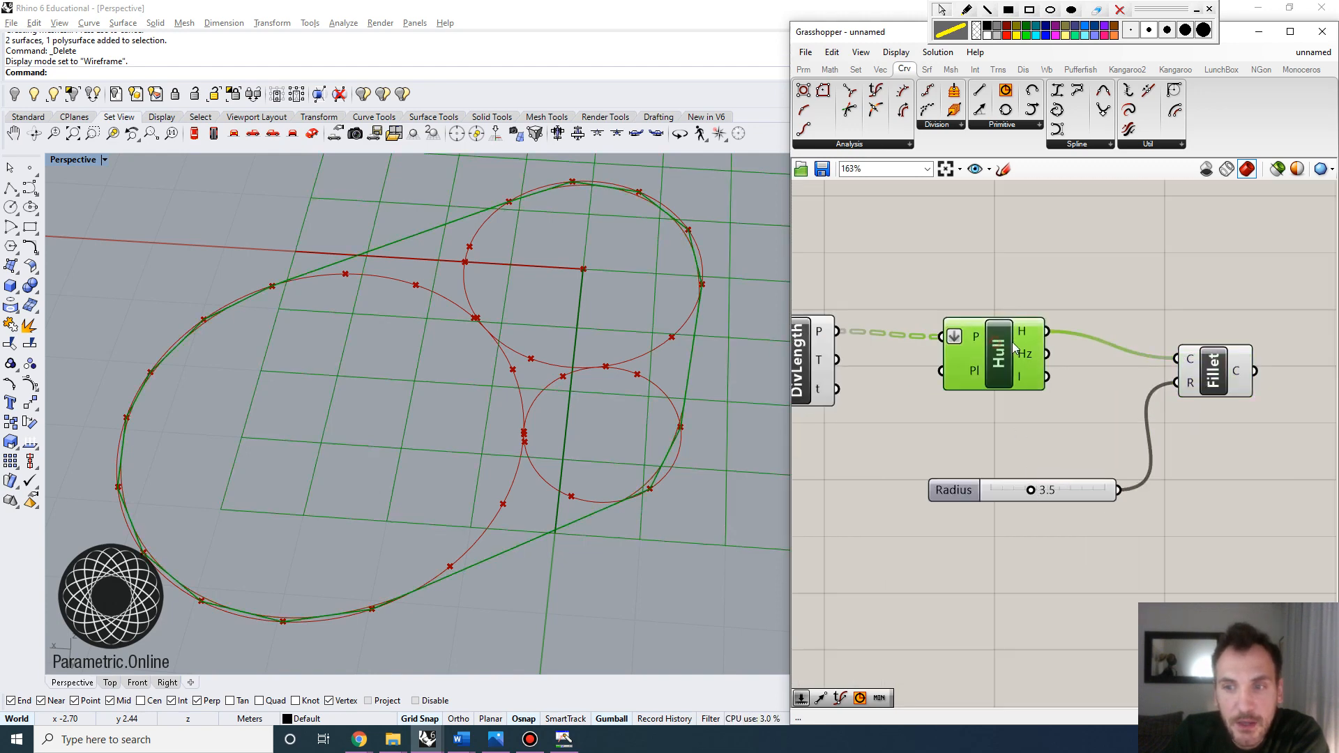
scroll(999, 347, down, 3)
scroll(1004, 350, up, 2)
right_click(1009, 356)
click(1034, 370)
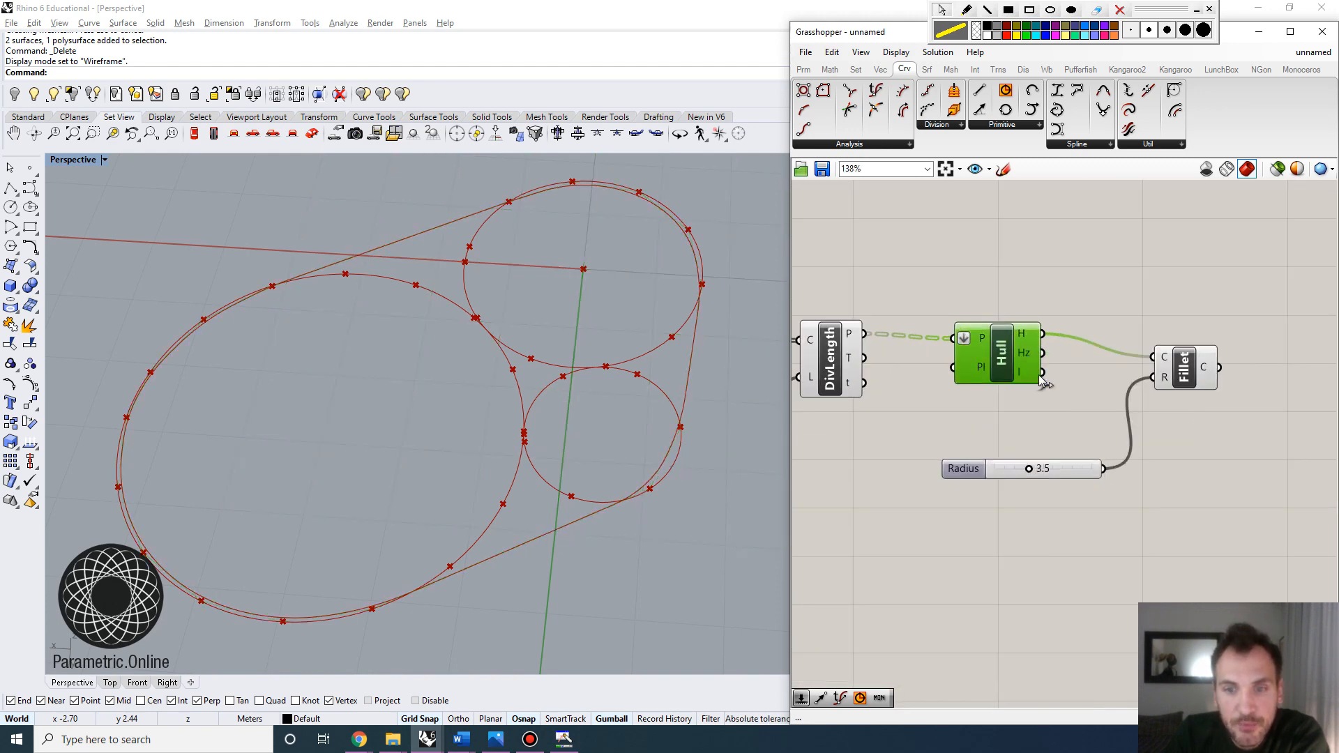
Step: Try a fillet Radius of 3.2 and inspect the highlighted outline in the Perspective viewport
click(1188, 371)
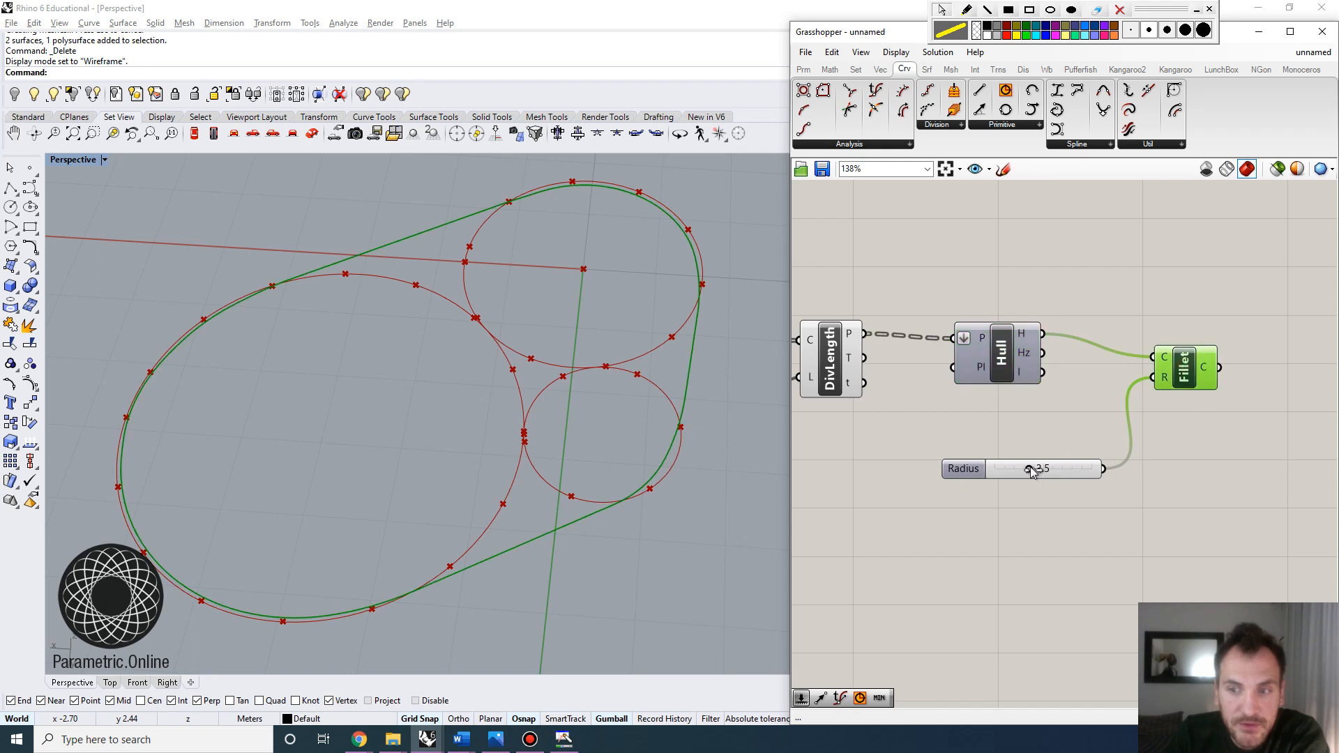
mouse_move(1030, 470)
mouse_down()
mouse_move(1013, 476)
mouse_move(1043, 481)
mouse_up()
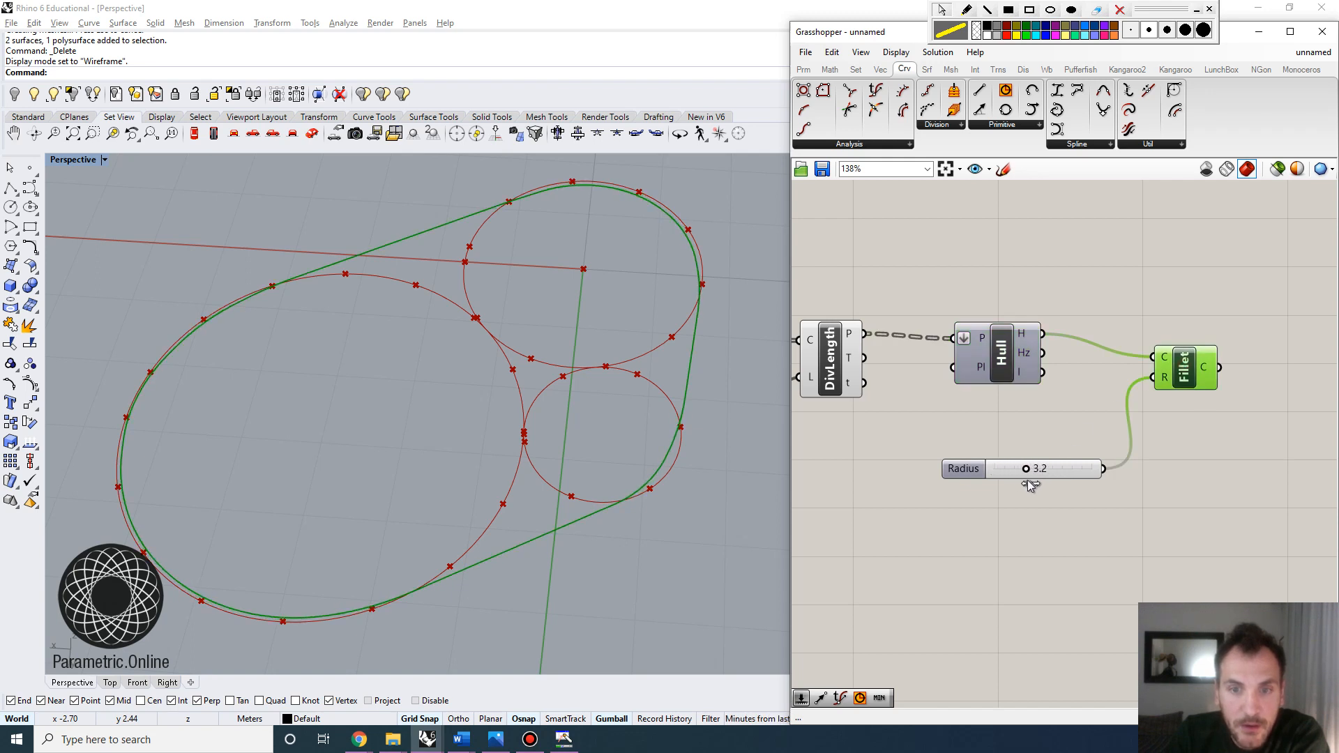
scroll(289, 406, down, 6)
right_drag(350, 403, 364, 394)
scroll(365, 395, up, 3)
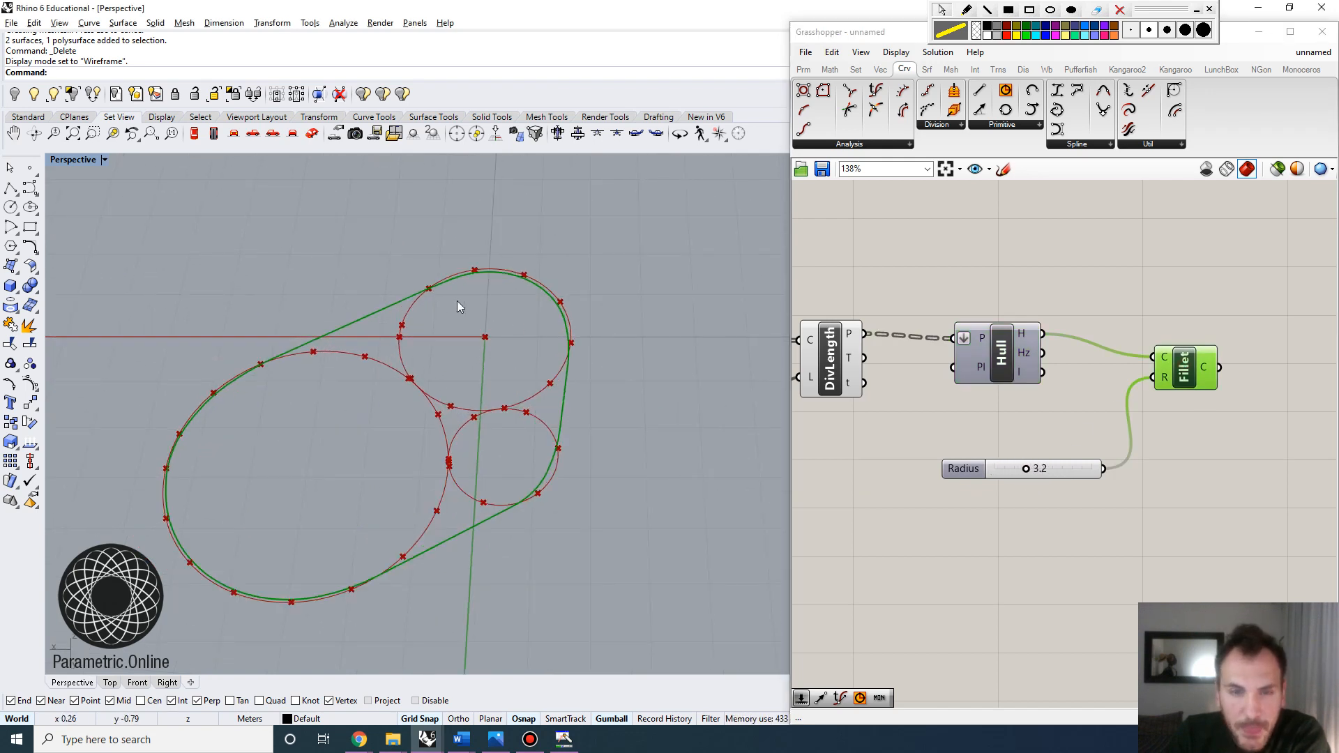
shift+right_drag(498, 314, 528, 320)
scroll(395, 376, up, 3)
scroll(419, 384, down, 3)
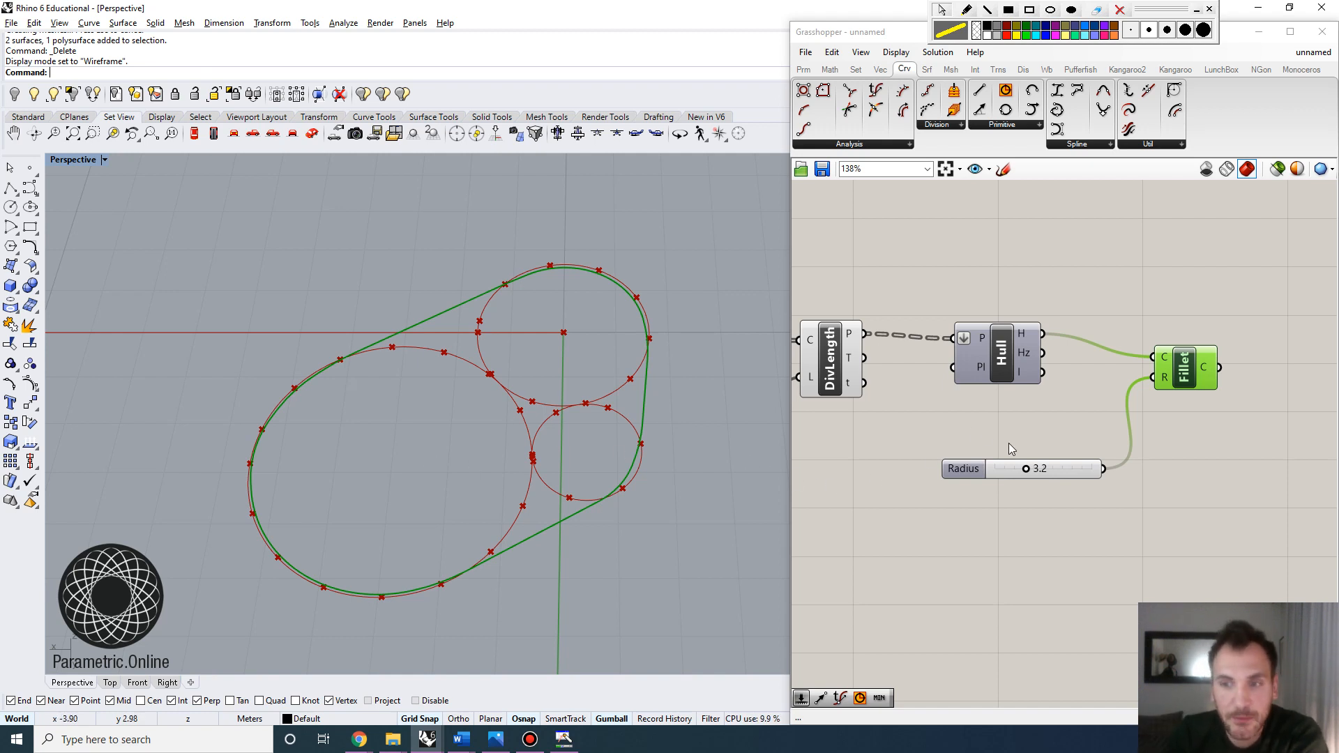
Step: Set the Point On Curve position feeding the CircleTT component's P input to 0.518 and review the outline
scroll(1208, 283, down, 5)
right_drag(818, 351, 1047, 336)
scroll(1036, 337, up, 6)
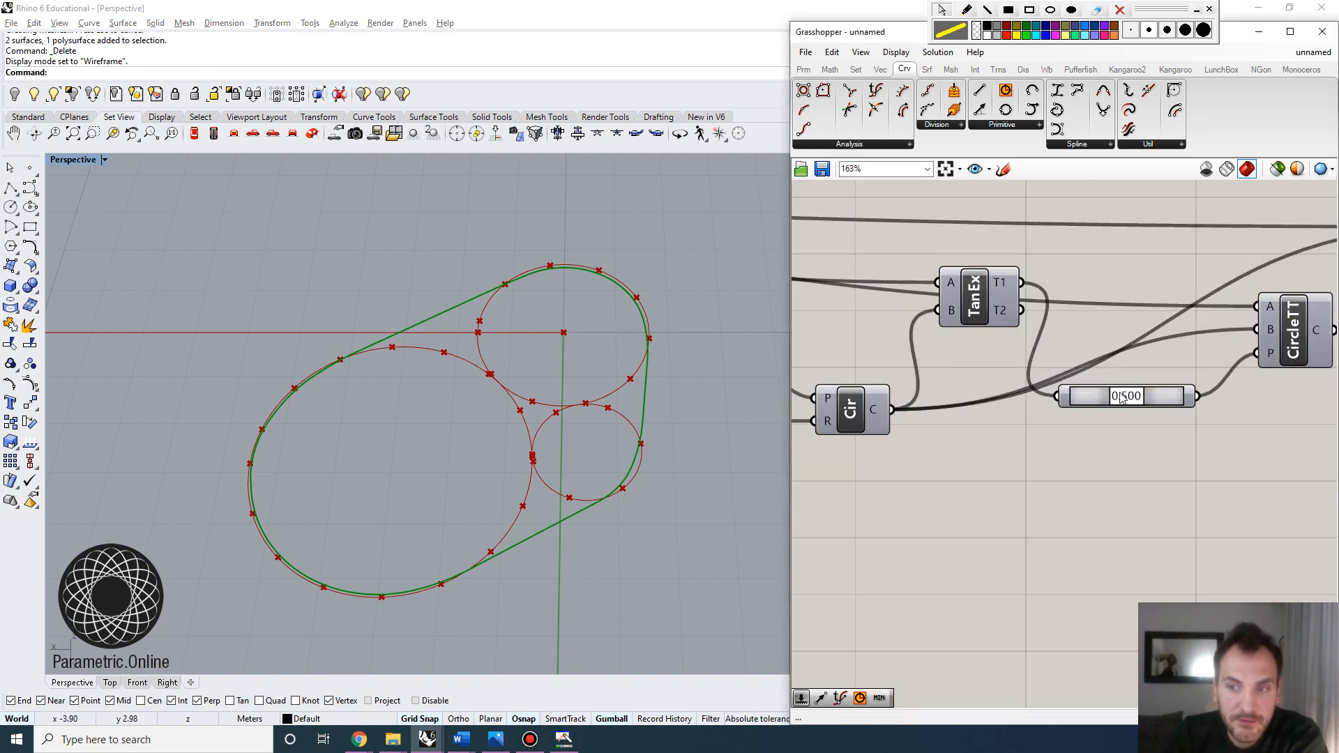
drag(1121, 397, 1128, 408)
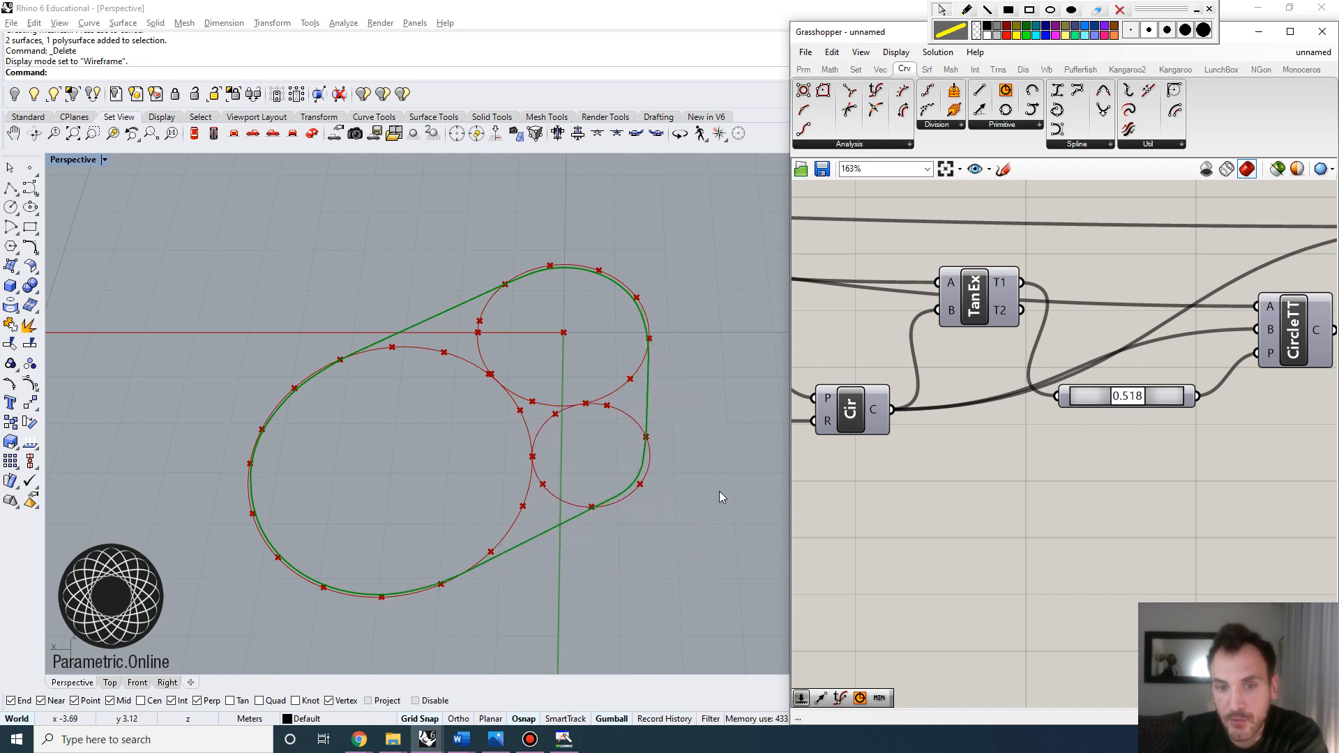
right_drag(329, 408, 422, 290)
scroll(421, 290, down, 8)
scroll(422, 299, up, 8)
scroll(1088, 410, down, 4)
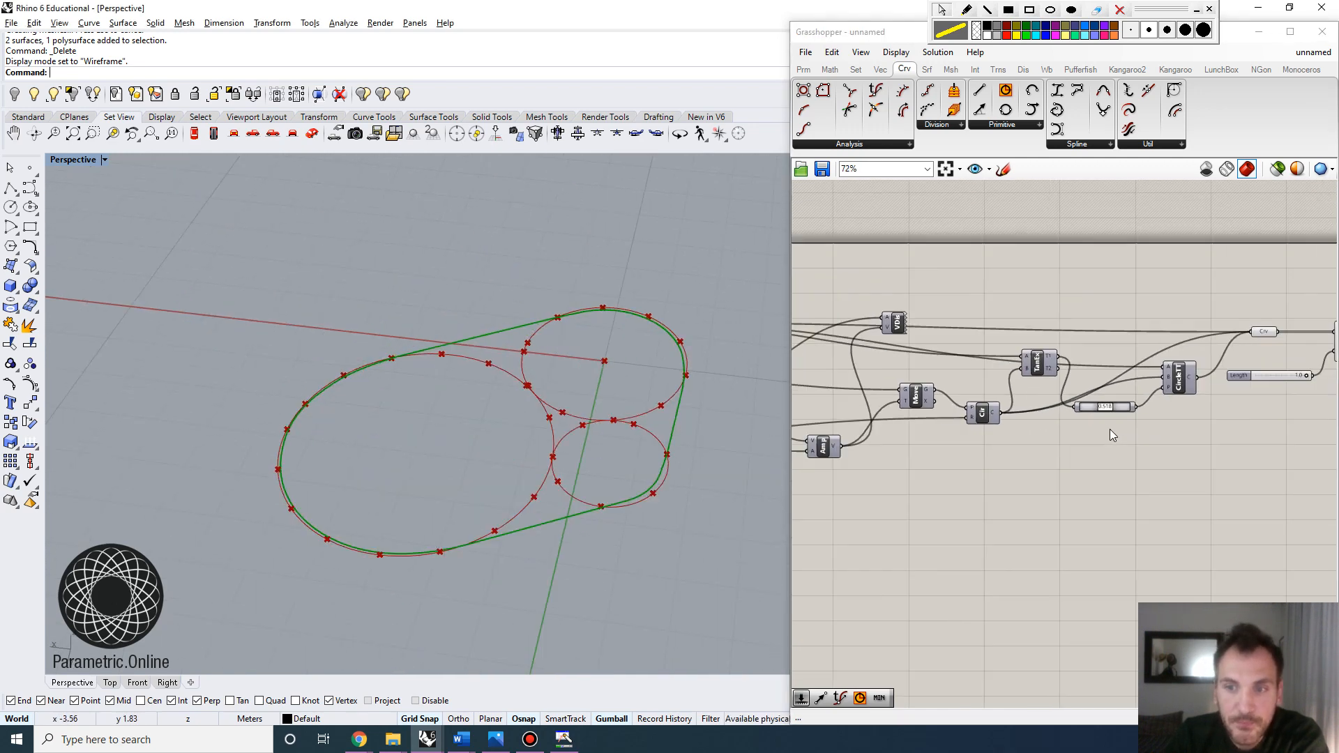
Step: Set the Amplitude slider to 2.4 and the first circle's Radius slider to 1.975
right_drag(907, 419, 968, 433)
scroll(924, 487, up, 2)
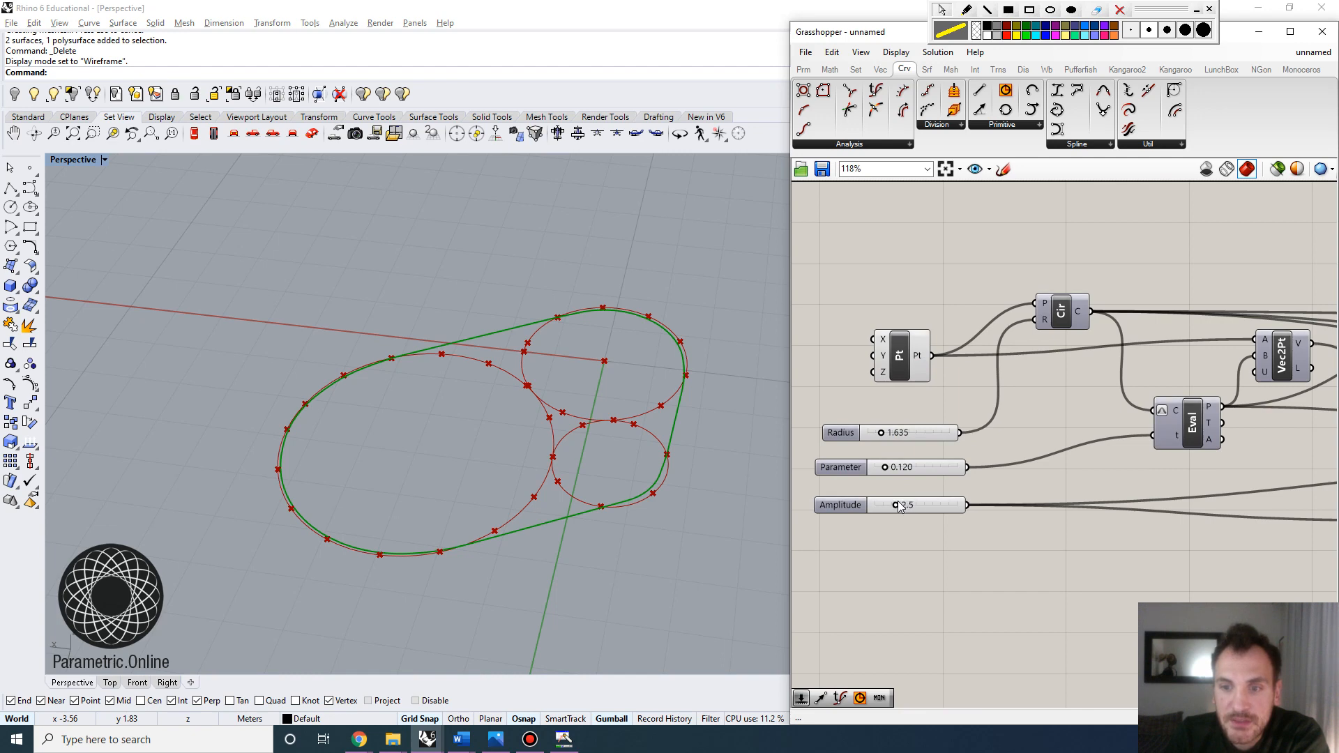
mouse_move(898, 504)
mouse_down()
mouse_move(887, 505)
mouse_move(898, 504)
mouse_up()
click(884, 431)
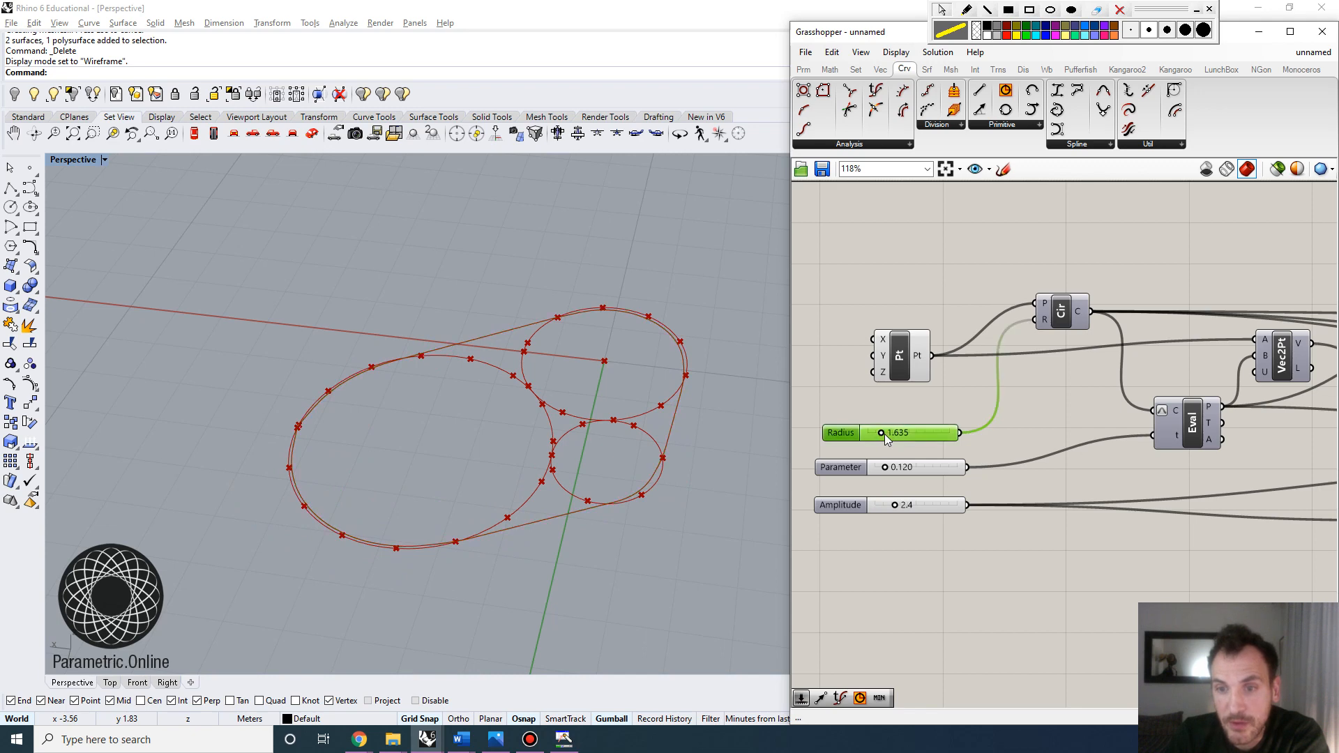
drag(884, 434, 885, 437)
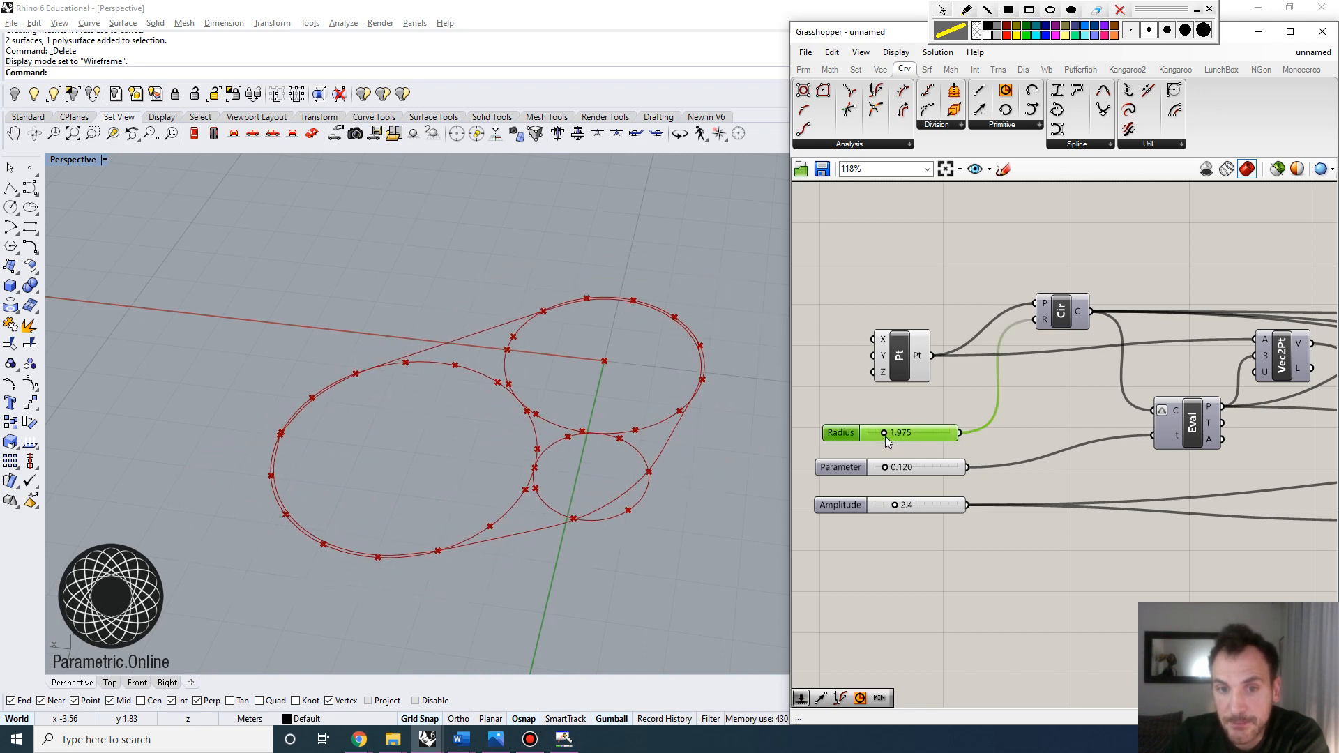
scroll(696, 486, down, 8)
scroll(688, 483, up, 5)
right_drag(688, 484, 725, 459)
Step: Reduce the fillet Radius slider to 1.7 and check the rounded outline with the Fillet component highlighted
scroll(1008, 405, down, 6)
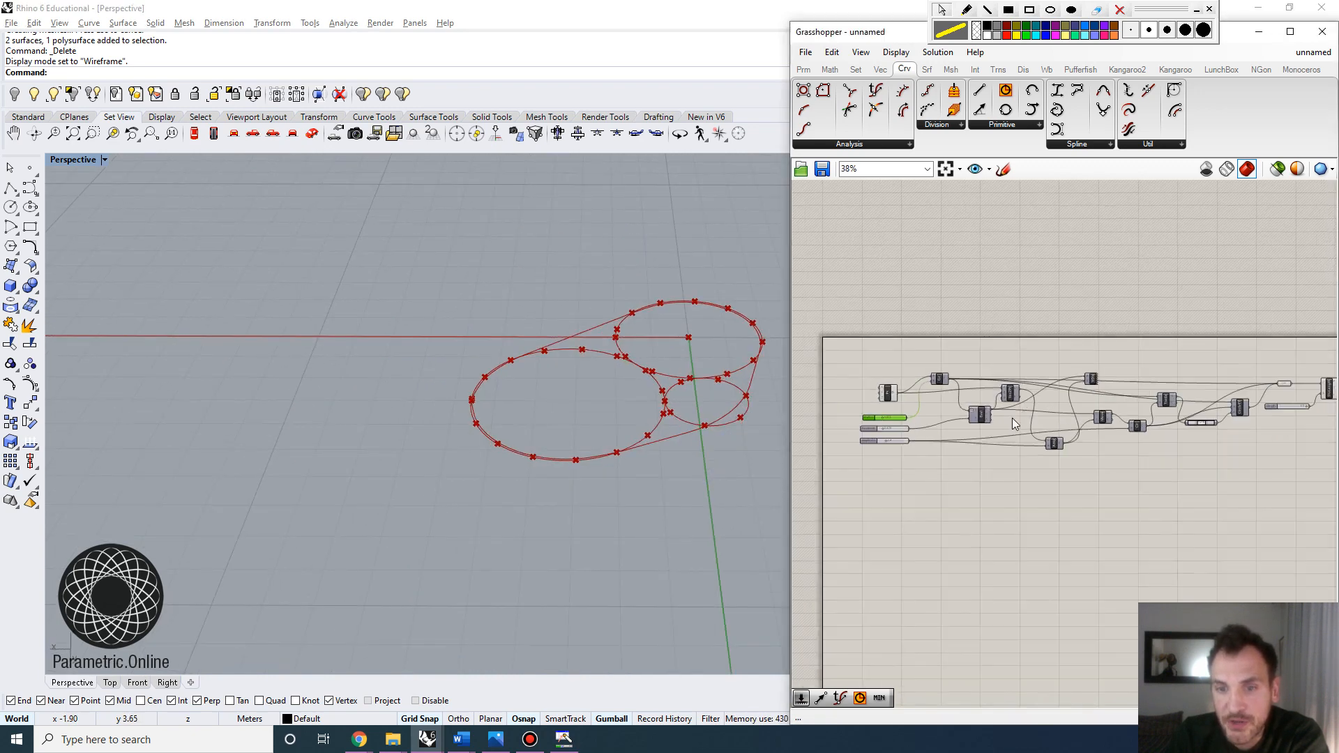
scroll(1141, 422, up, 5)
click(1153, 399)
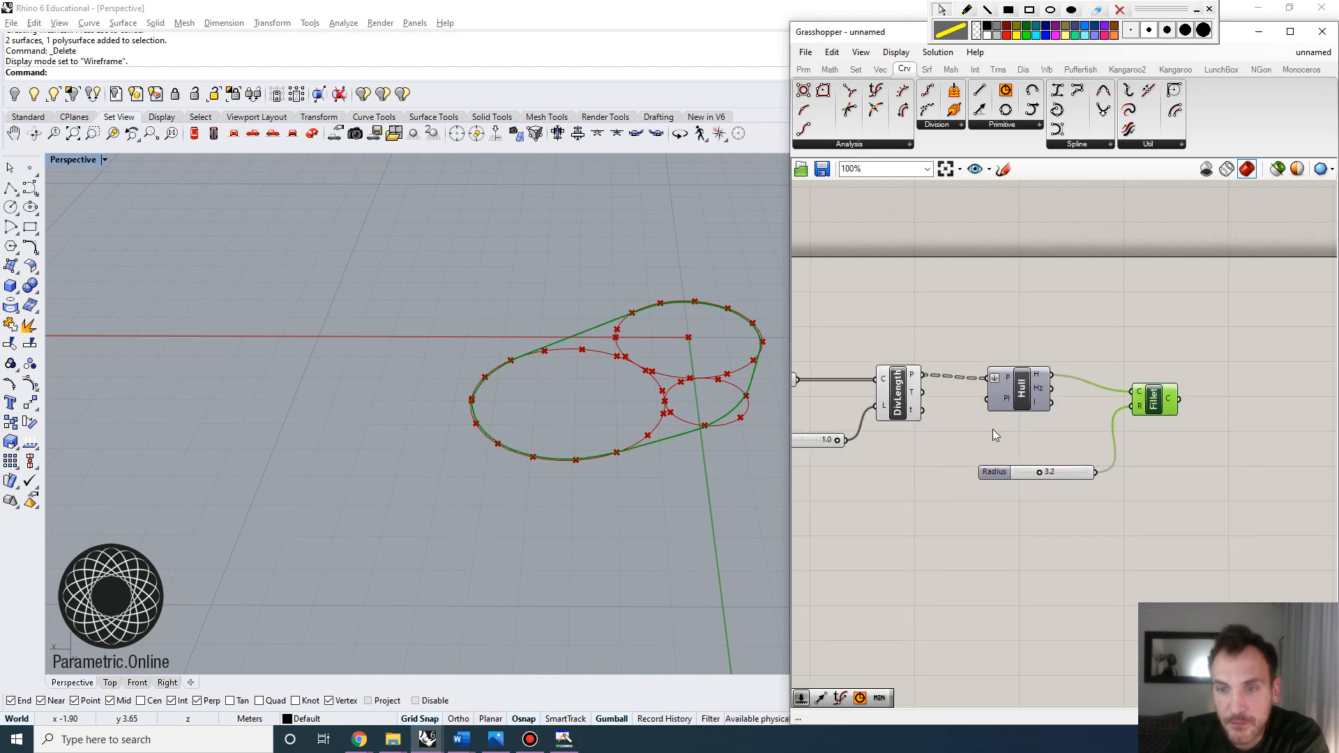
scroll(1031, 477, up, 2)
drag(1034, 478, 1019, 478)
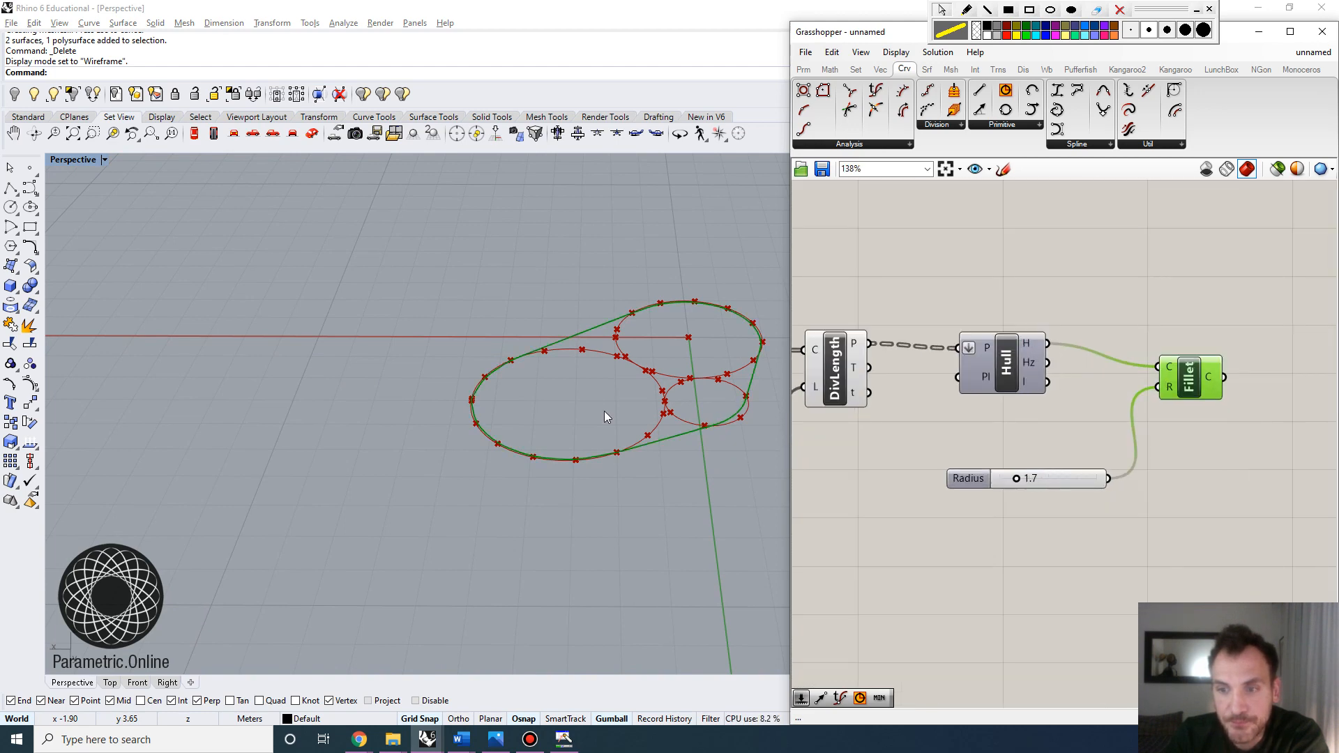
right_drag(604, 411, 549, 365)
scroll(550, 364, down, 5)
scroll(550, 364, up, 8)
right_drag(470, 434, 496, 419)
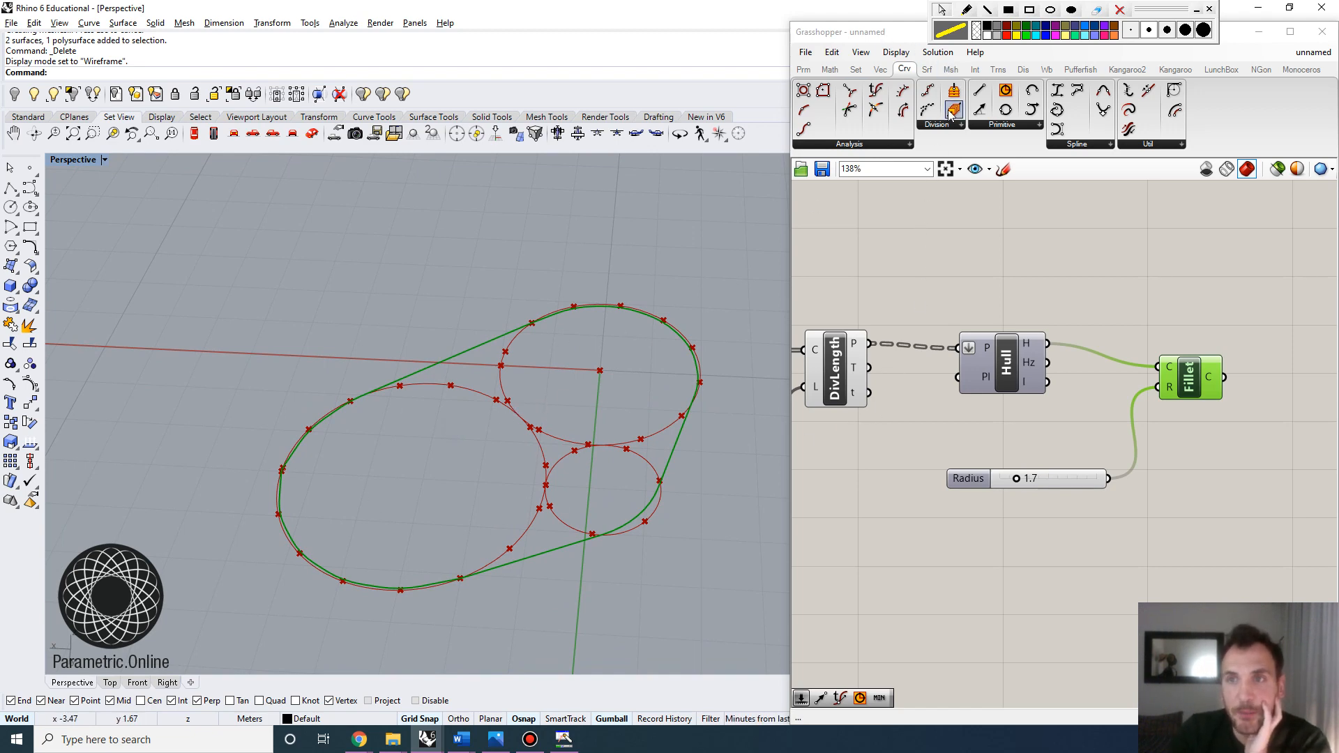
Step: Mark yellow section frames along the outline with the screen pen, add green and red direction arrows, and clear the annotations
click(966, 11)
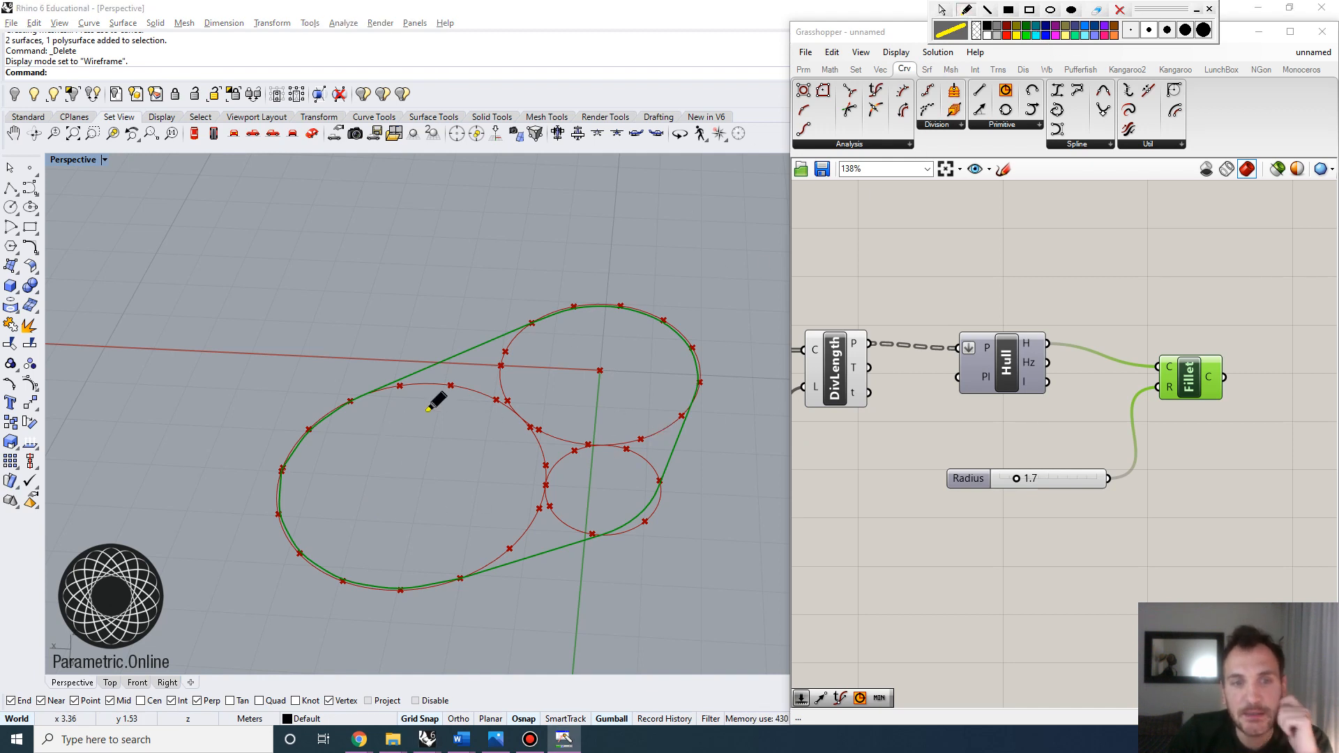
mouse_move(348, 380)
mouse_down()
mouse_move(353, 427)
mouse_move(337, 384)
mouse_move(334, 419)
mouse_up()
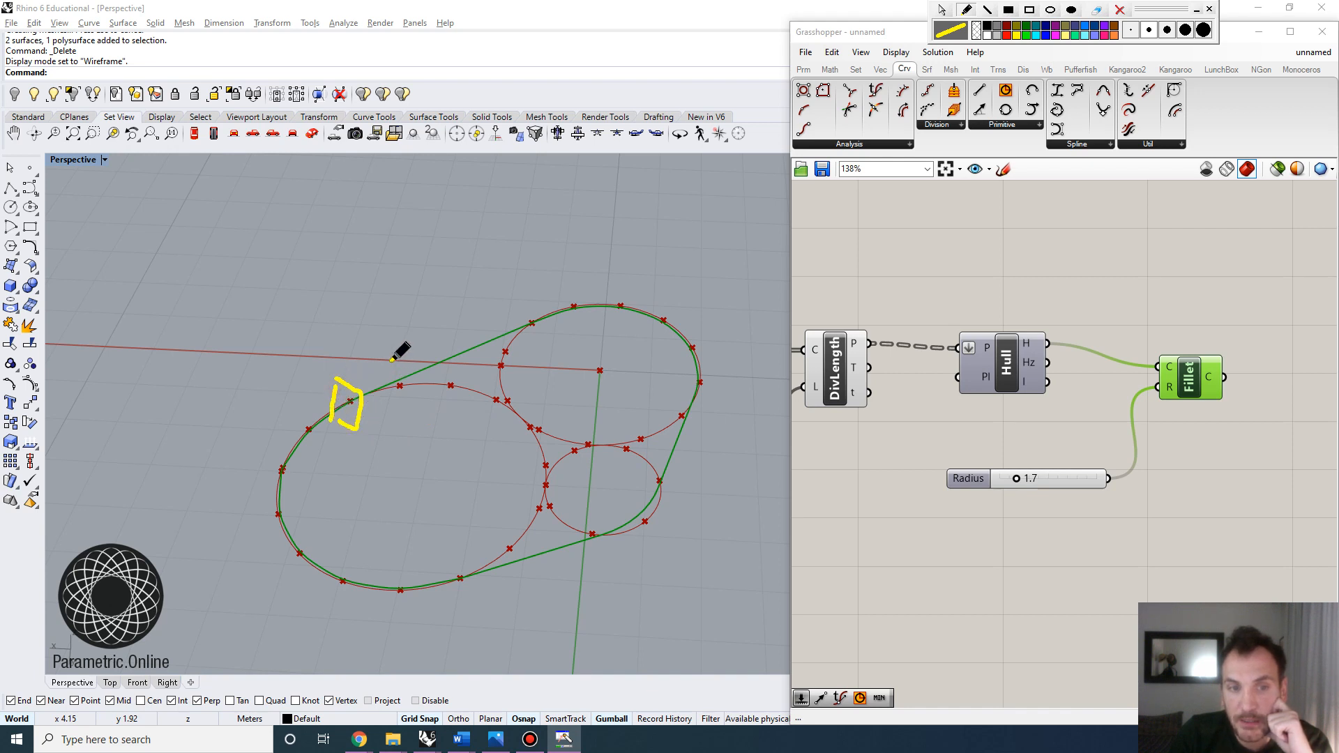
mouse_move(396, 362)
mouse_down()
mouse_move(409, 387)
mouse_move(394, 363)
mouse_move(446, 377)
mouse_move(436, 339)
mouse_up()
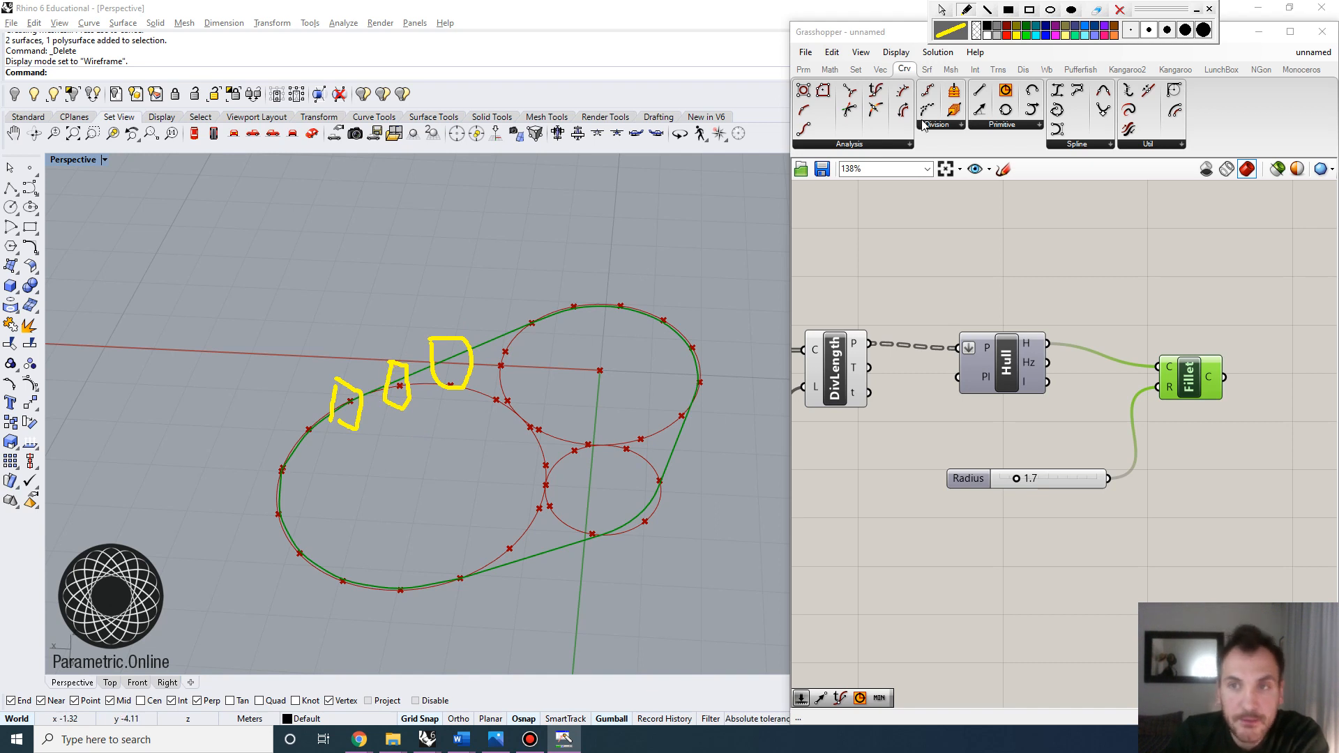
click(1030, 35)
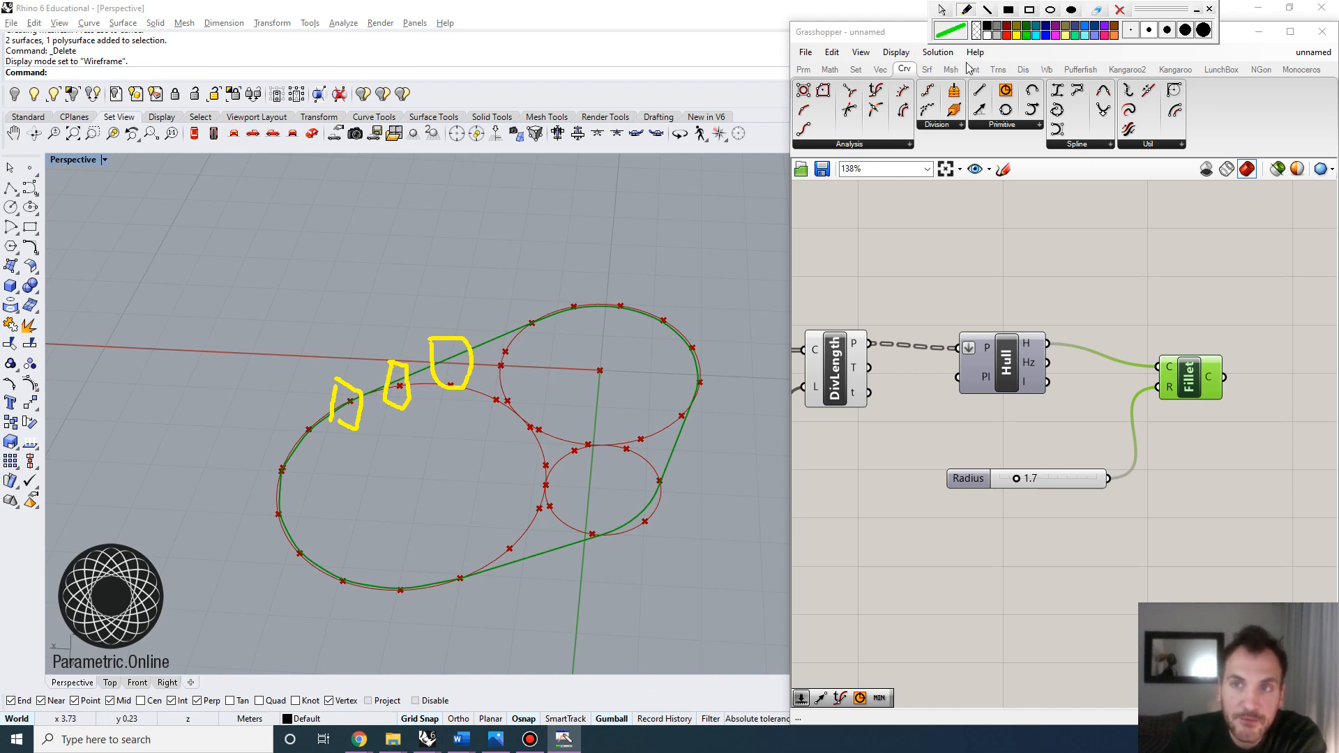
mouse_move(349, 397)
mouse_down()
mouse_move(350, 352)
mouse_move(391, 433)
mouse_move(374, 438)
mouse_up()
click(1009, 34)
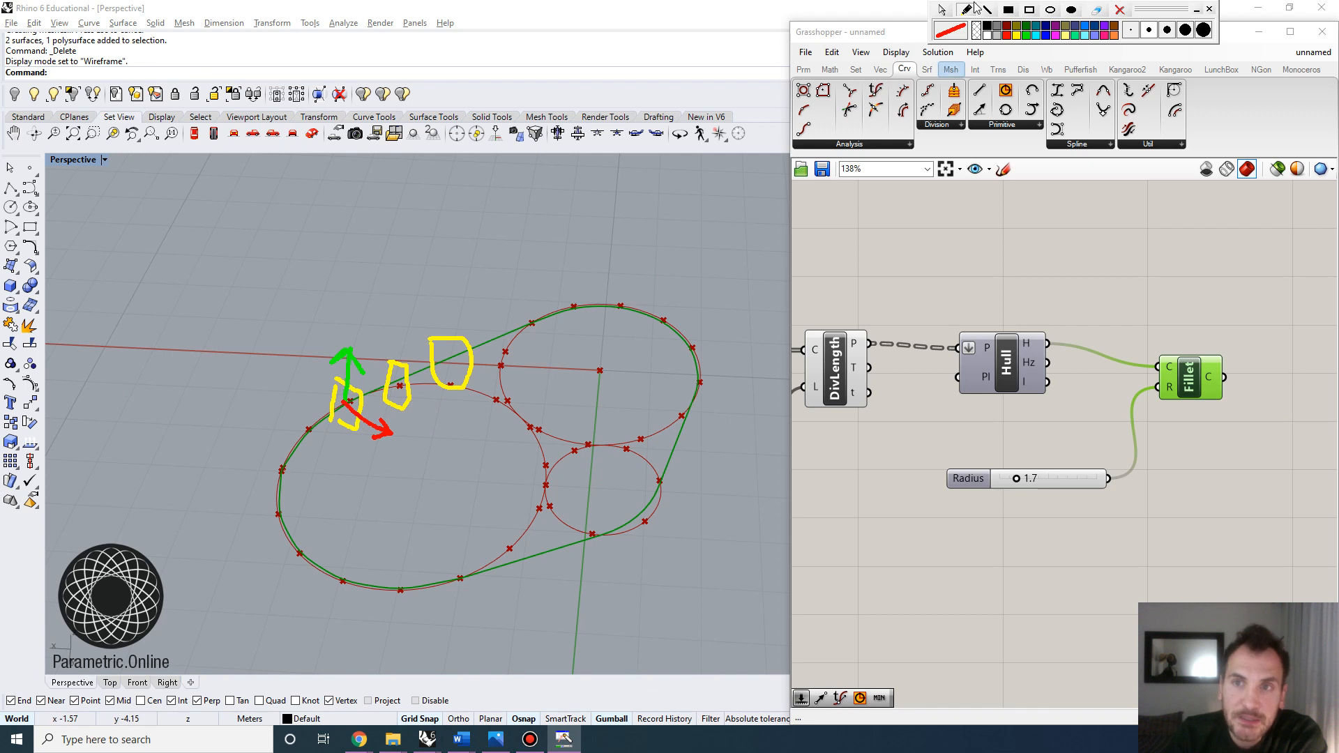
click(1118, 10)
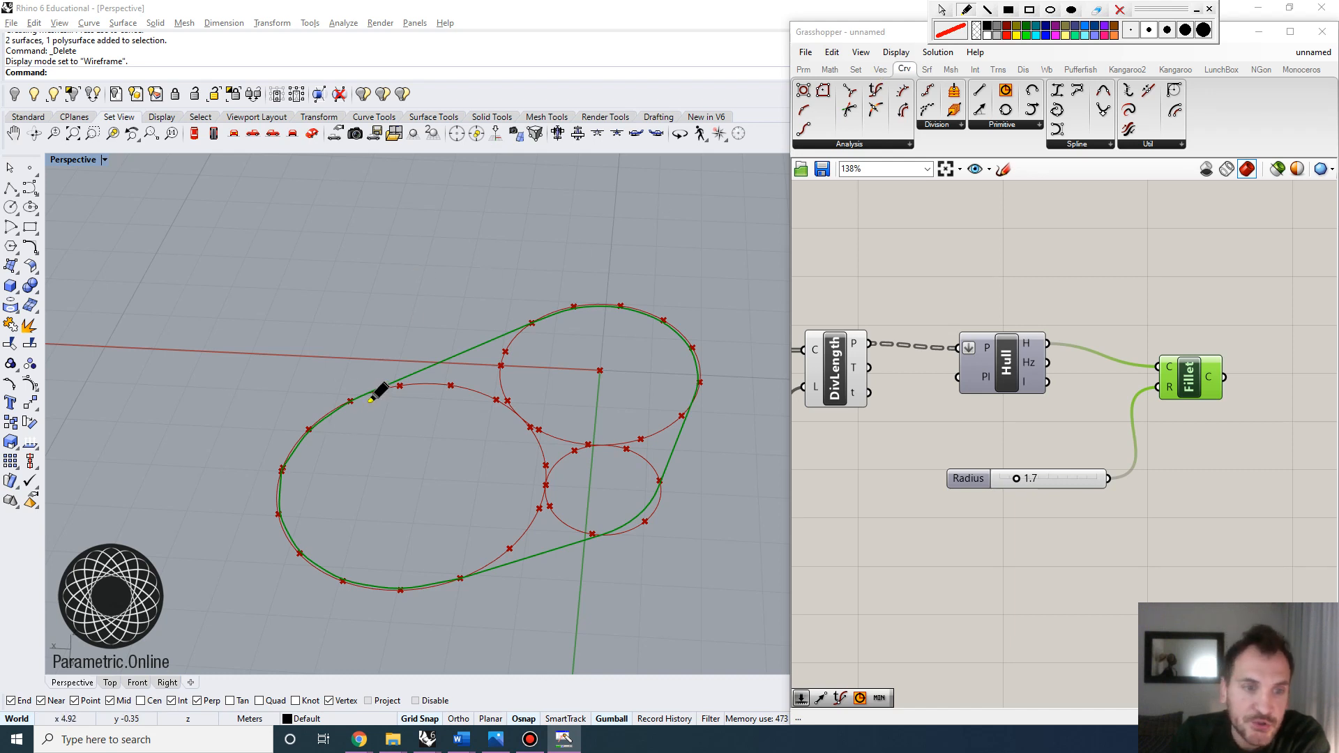
Step: Sketch red curved profile lines running outward from points along the upper and outer sides of the bowl outline
mouse_move(354, 400)
mouse_down()
mouse_move(309, 372)
mouse_move(294, 338)
mouse_up()
drag(407, 377, 337, 278)
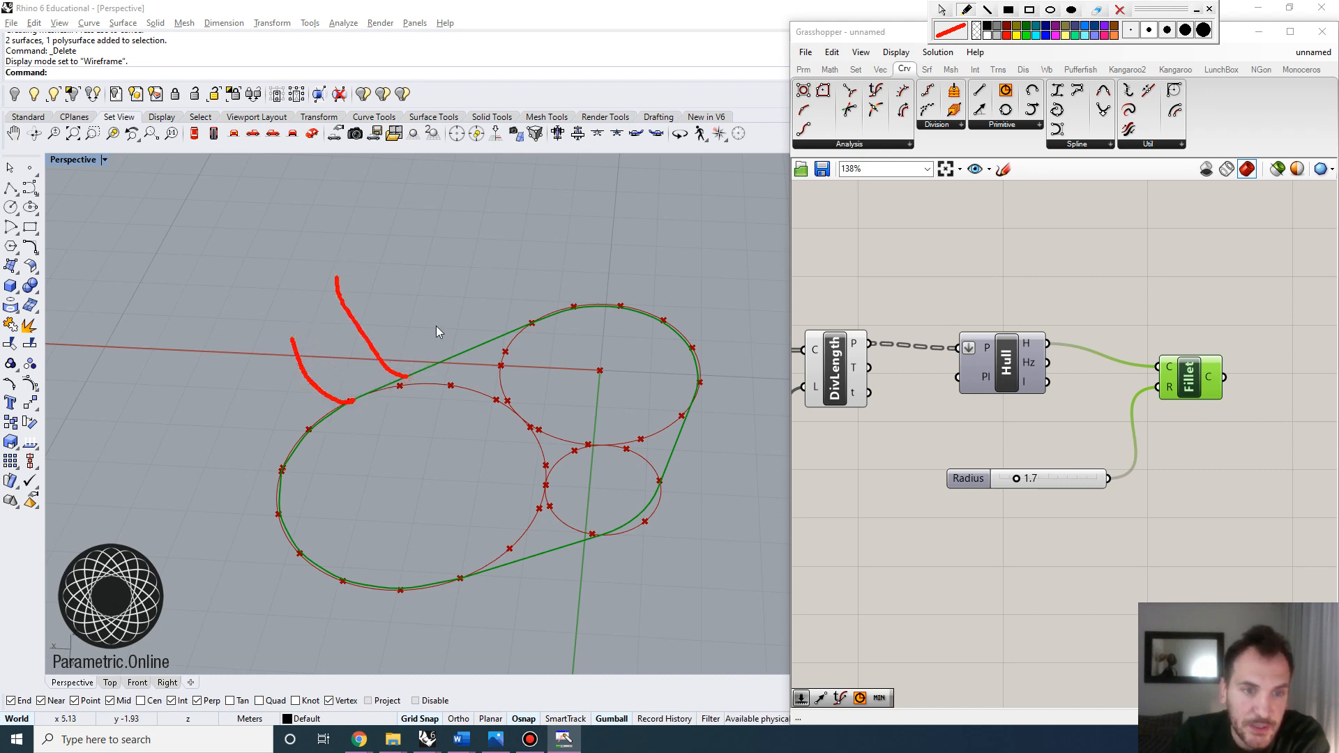
drag(460, 348, 423, 285)
drag(520, 322, 510, 257)
drag(579, 293, 586, 246)
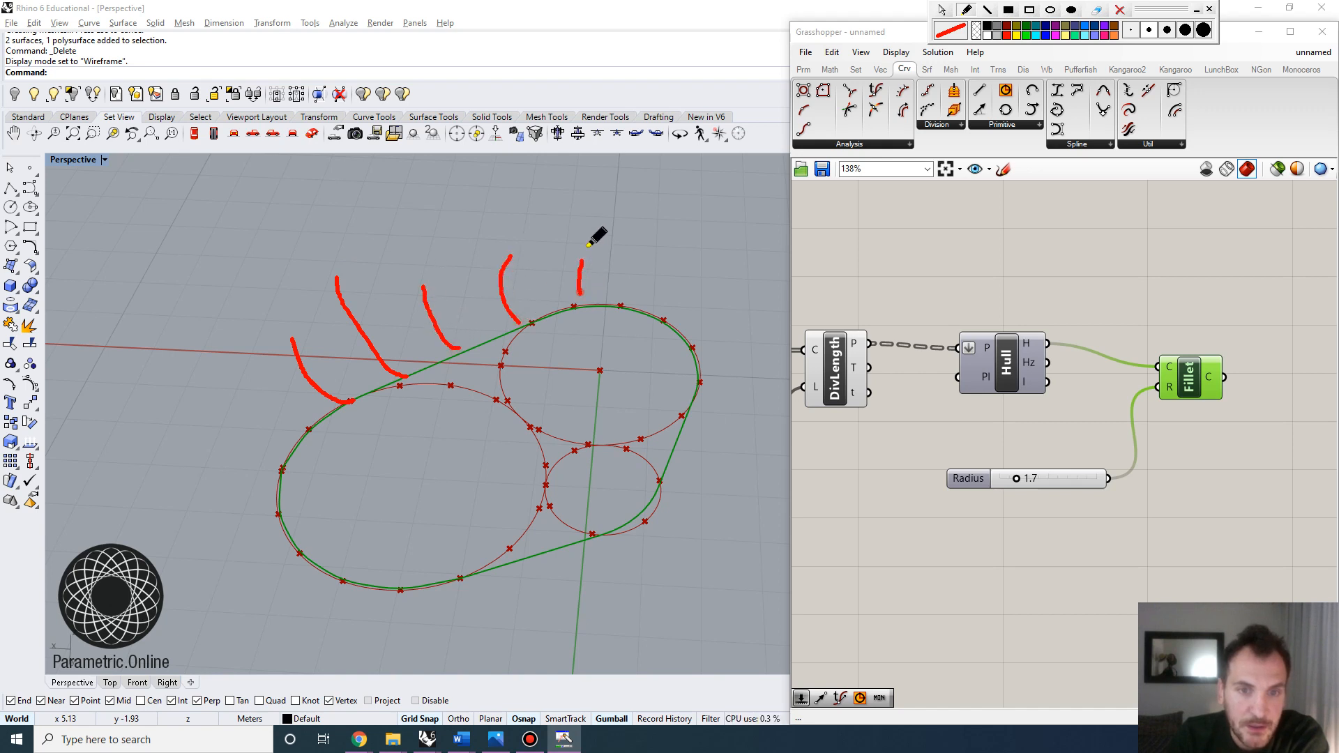
drag(307, 438, 224, 398)
drag(286, 499, 219, 461)
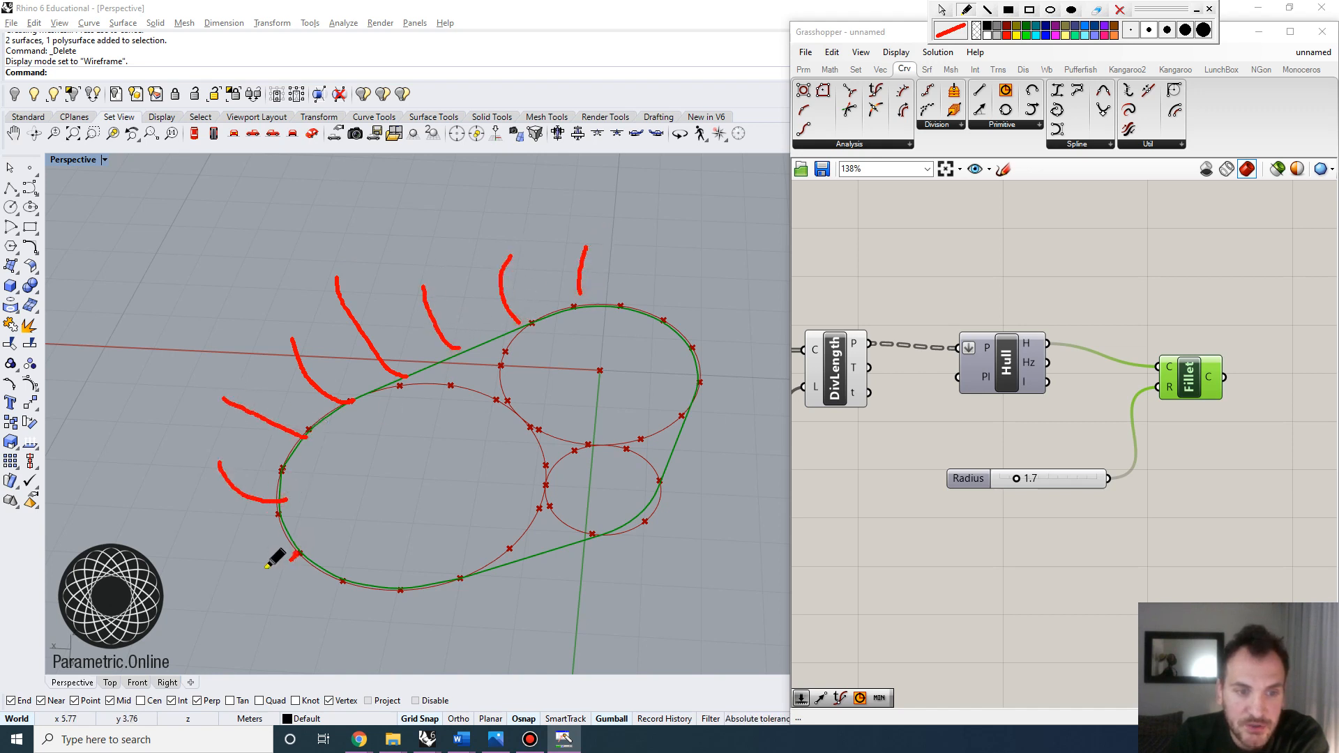
Step: Sketch the red outer rim joining the profile lines and add short strokes between them to suggest the bowl's surface
mouse_move(299, 553)
mouse_down()
mouse_move(224, 551)
mouse_move(230, 389)
mouse_move(404, 274)
mouse_move(568, 228)
mouse_up()
drag(252, 559, 242, 562)
drag(286, 498, 239, 517)
drag(281, 439, 237, 446)
drag(279, 391, 253, 392)
drag(349, 356, 301, 353)
mouse_move(370, 335)
mouse_down()
mouse_move(325, 332)
mouse_move(472, 311)
mouse_up()
drag(469, 286, 486, 284)
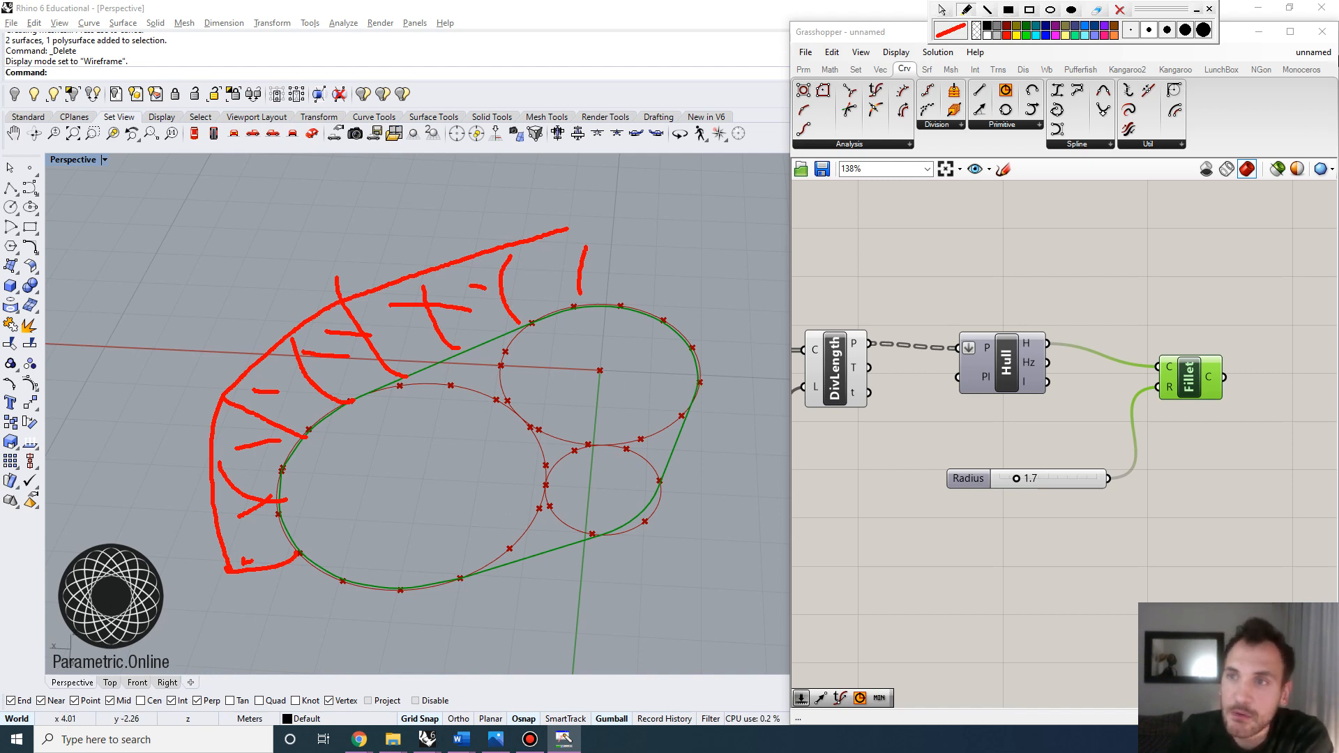
Step: Clear the red pen annotations and add a Perp Frames component fed by the Fillet component's curve output
click(1122, 9)
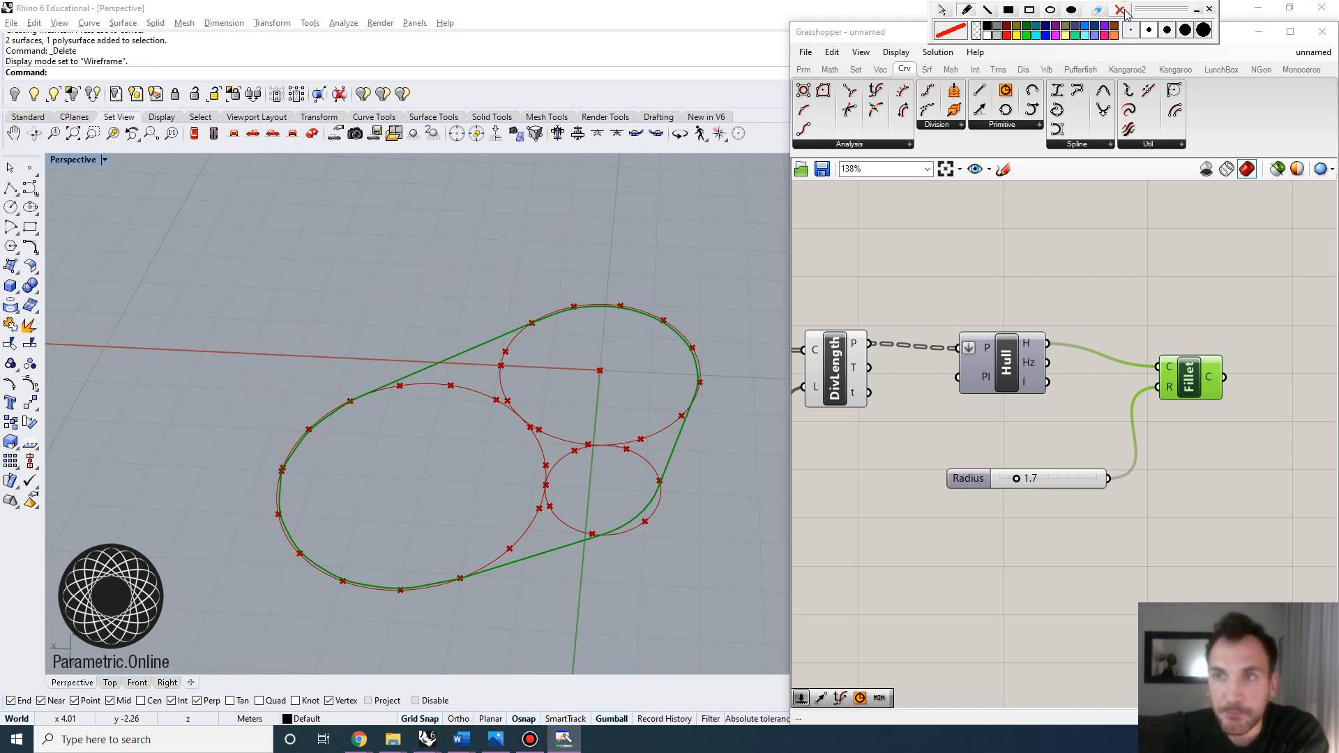
click(941, 10)
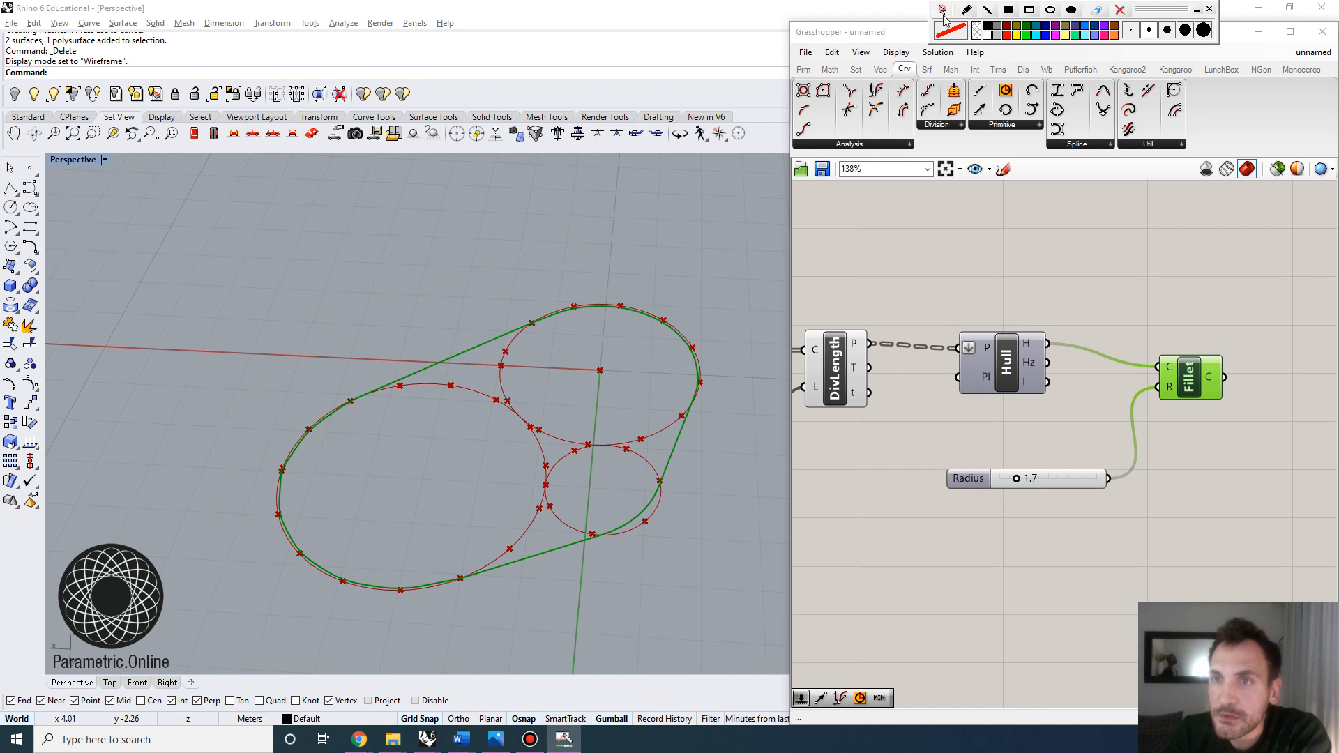
scroll(1010, 324, down, 2)
scroll(909, 350, up, 3)
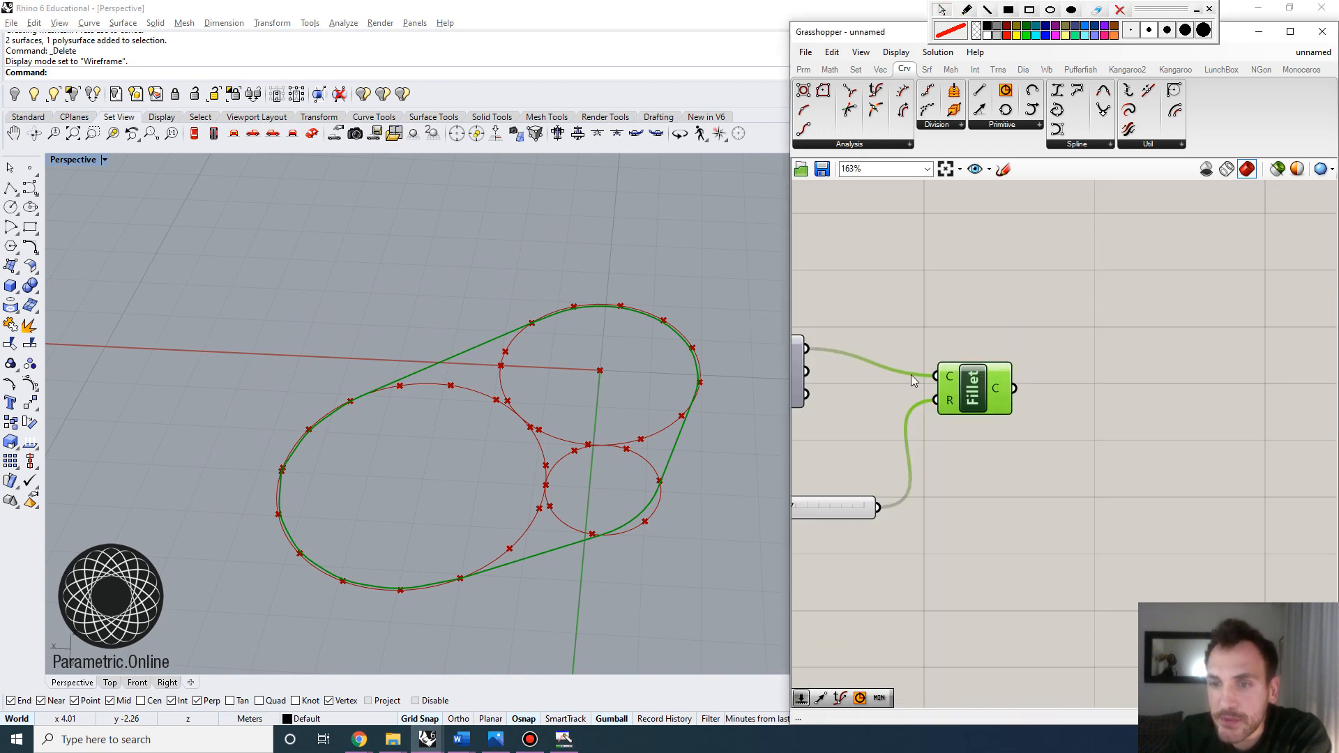
double_click(1115, 391)
text(perpe)
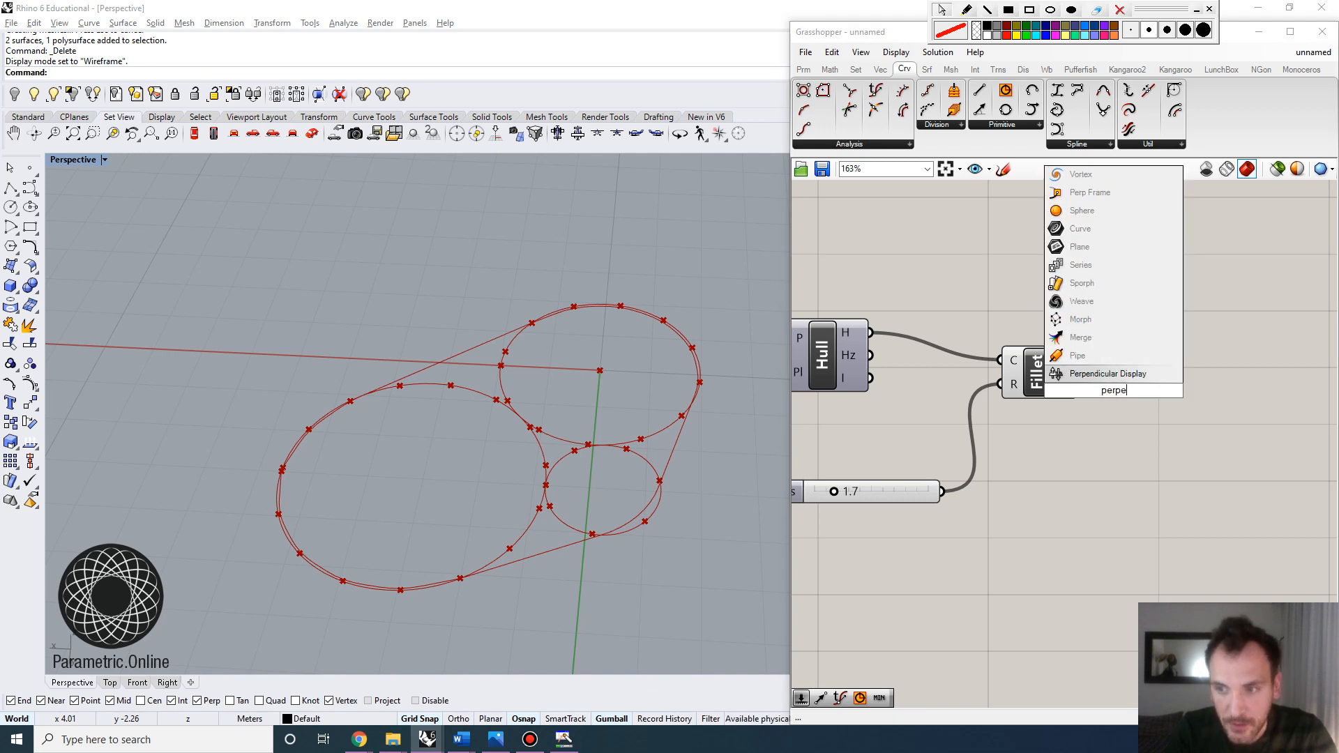
text(ndic)
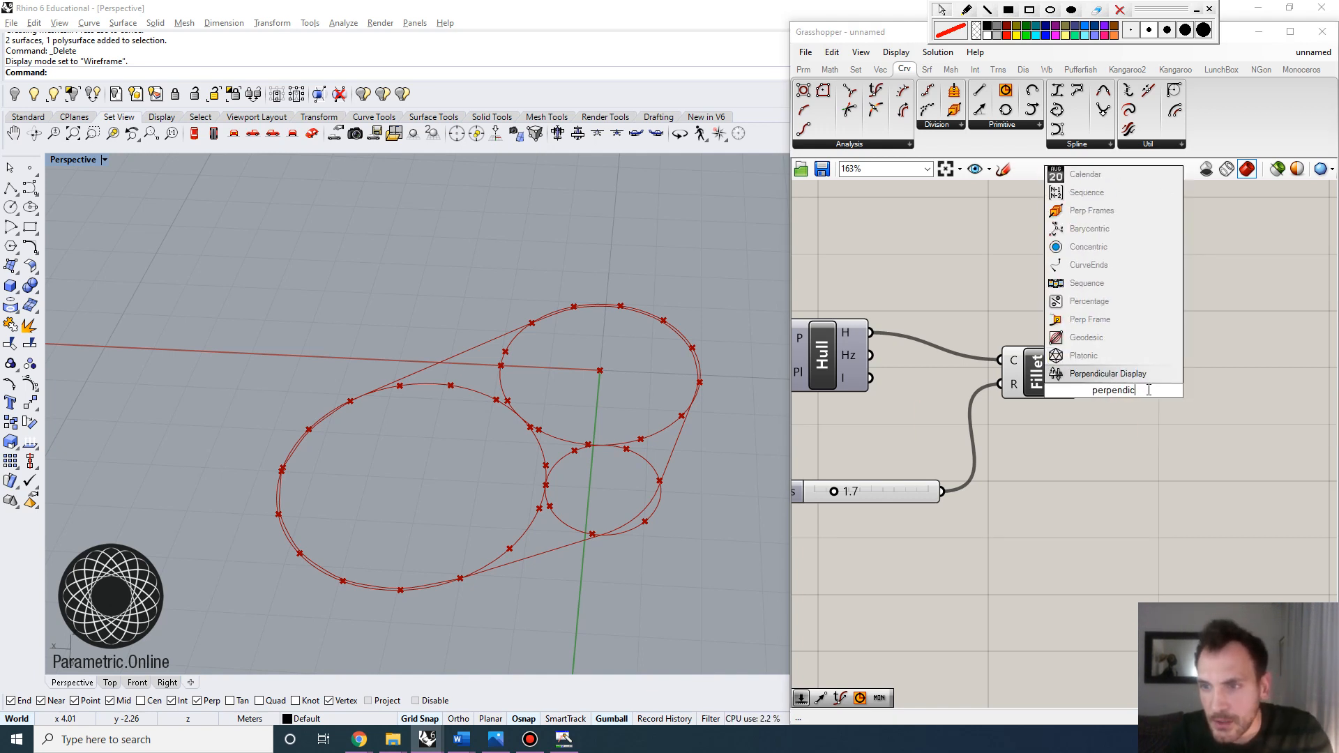
click(1091, 210)
drag(1114, 402, 1233, 409)
mouse_move(1078, 372)
mouse_down()
mouse_move(1193, 357)
mouse_move(1194, 373)
mouse_up()
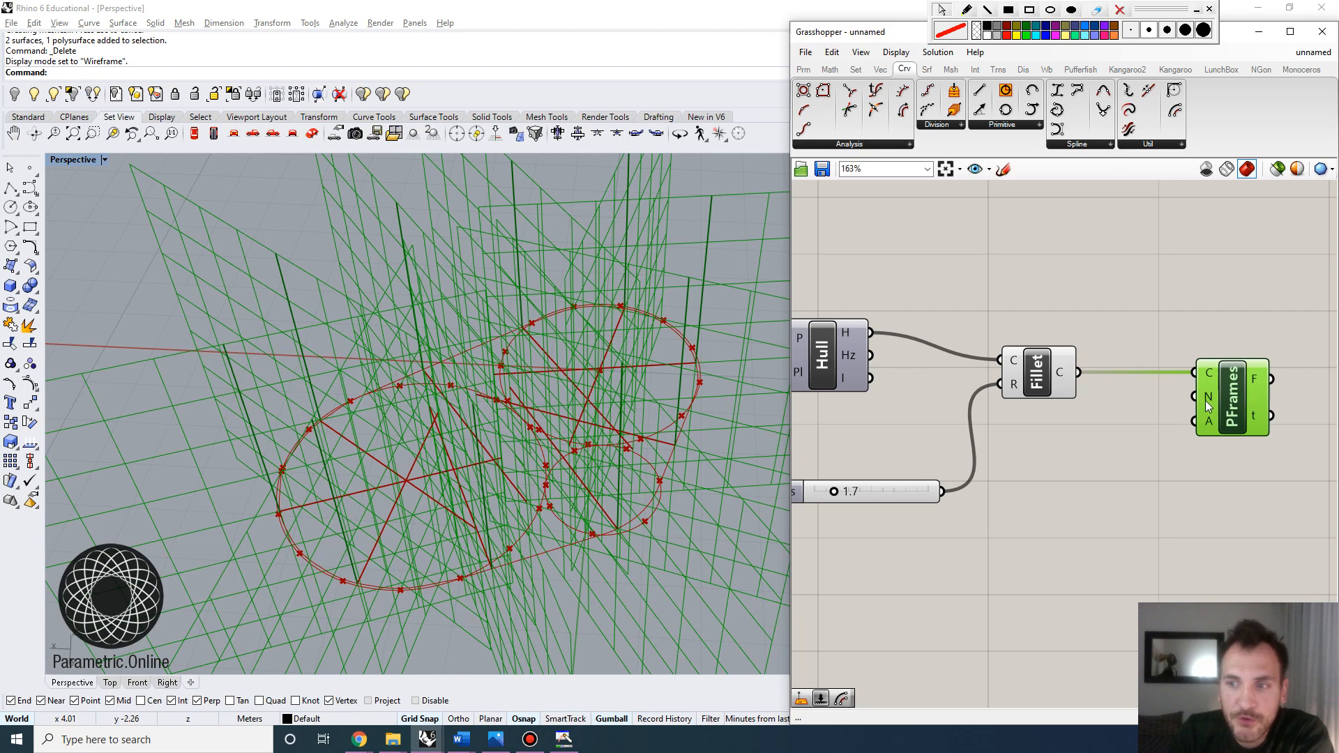
Step: Add a number slider set to 20 and connect it to the Perp Frames component's N input
double_click(1046, 513)
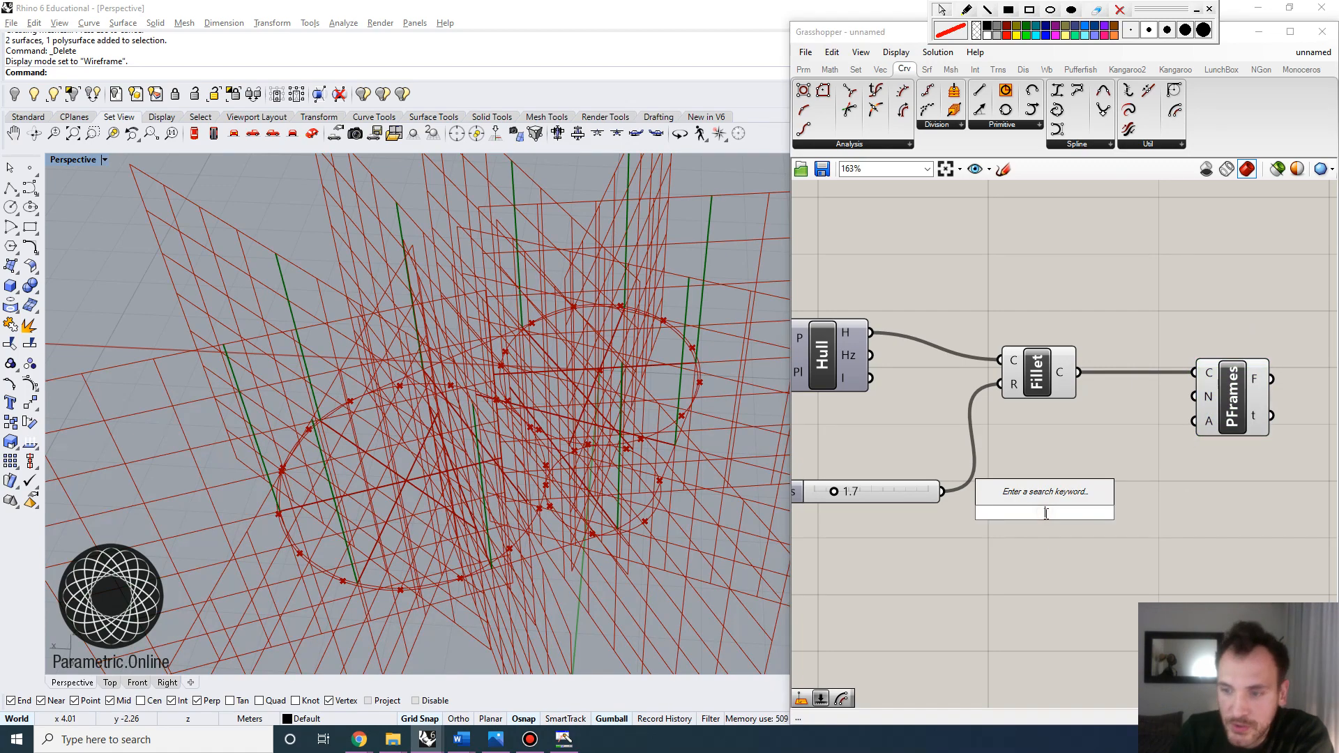
text(20)
key(Return)
drag(1140, 512, 1194, 397)
scroll(986, 452, down, 1)
right_drag(425, 536, 437, 453)
scroll(448, 465, down, 5)
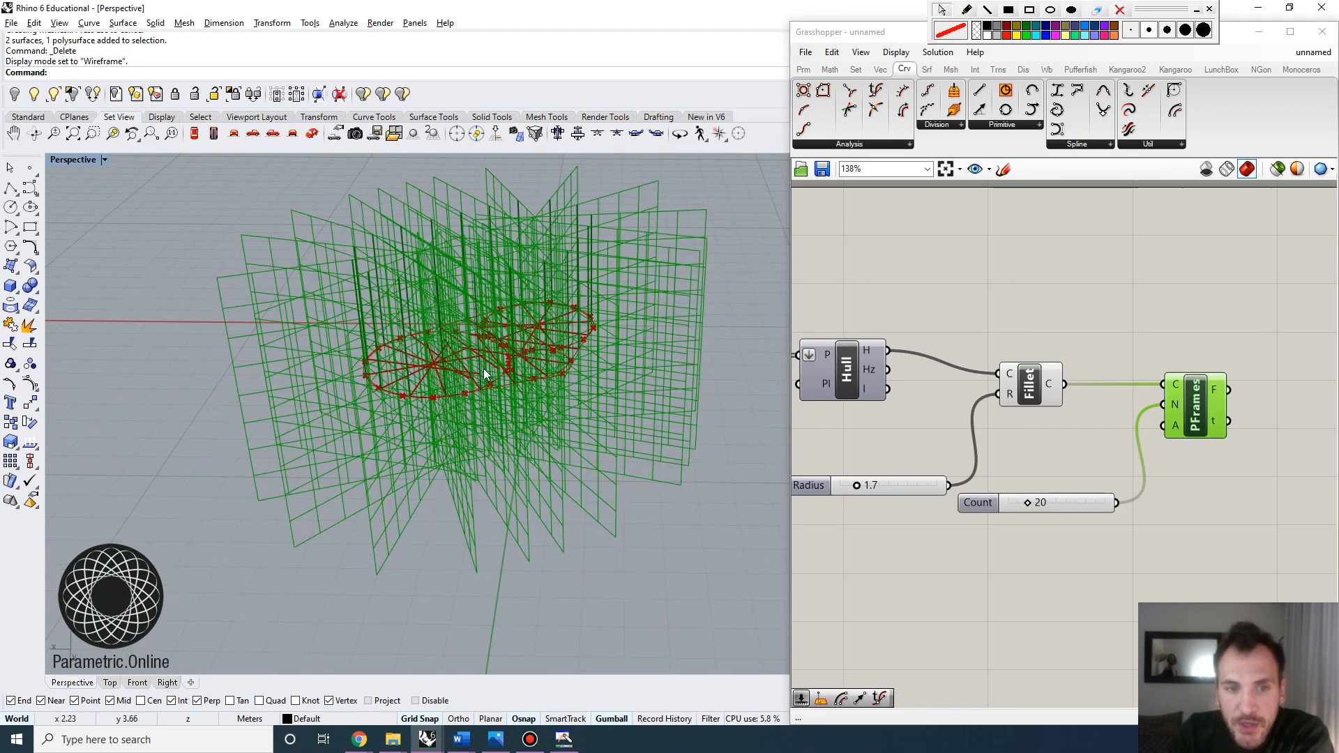
right_drag(487, 374, 487, 329)
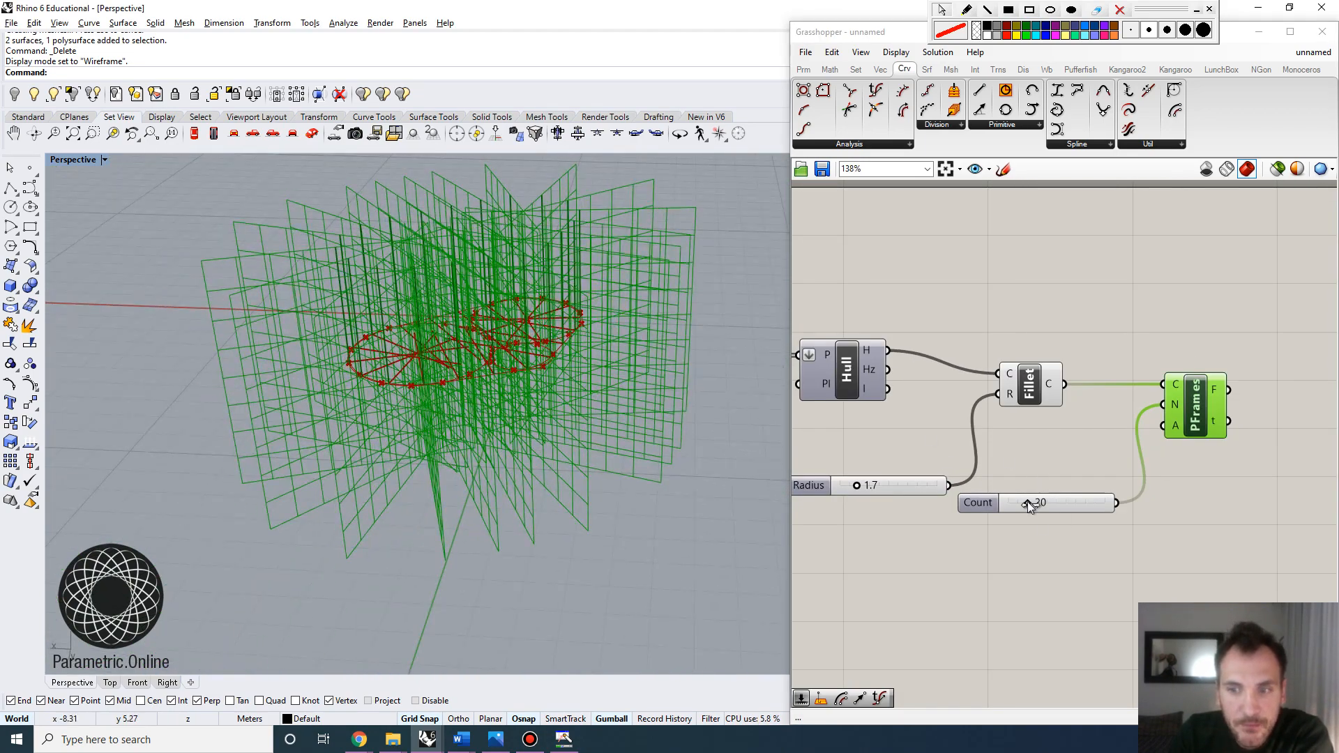
Step: Reduce the Count slider to 3 and check the orientation of the perpendicular frames along the outline
drag(1028, 501, 1010, 503)
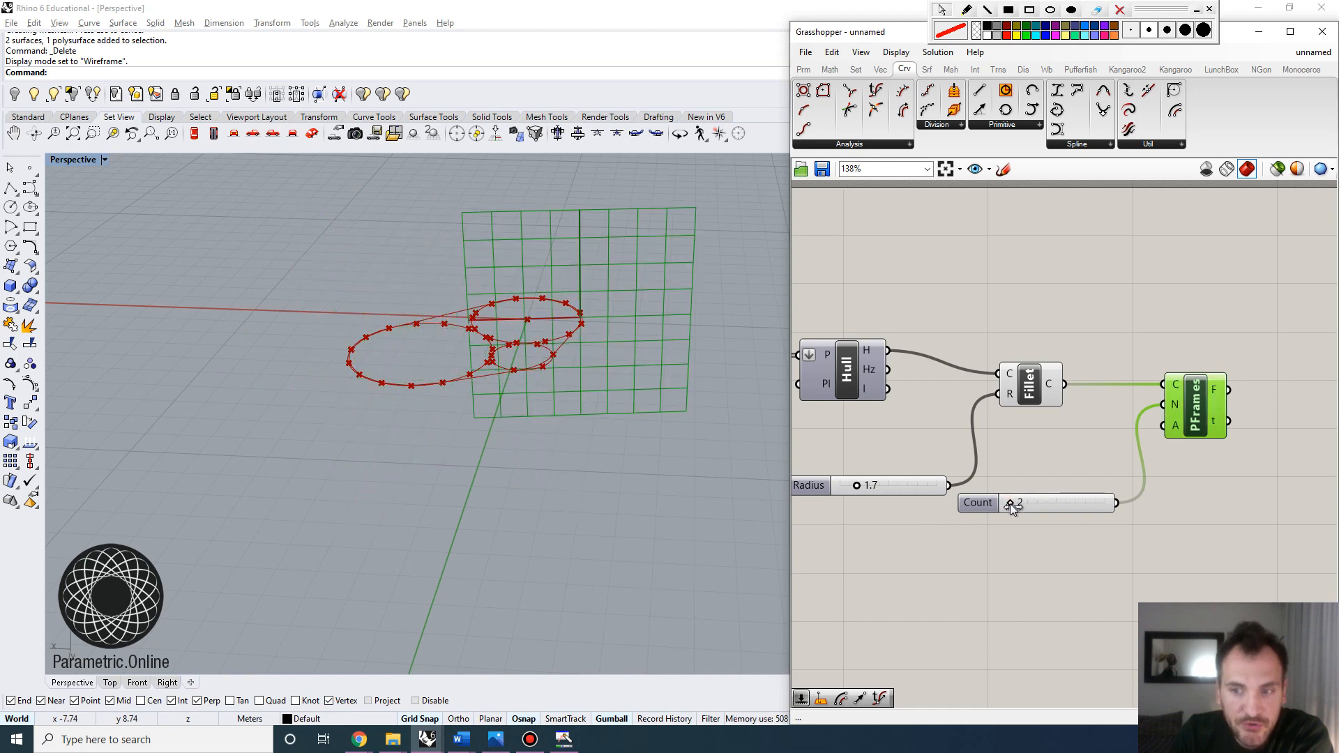
right_drag(556, 359, 559, 392)
scroll(592, 359, up, 6)
scroll(594, 358, down, 6)
scroll(596, 361, up, 3)
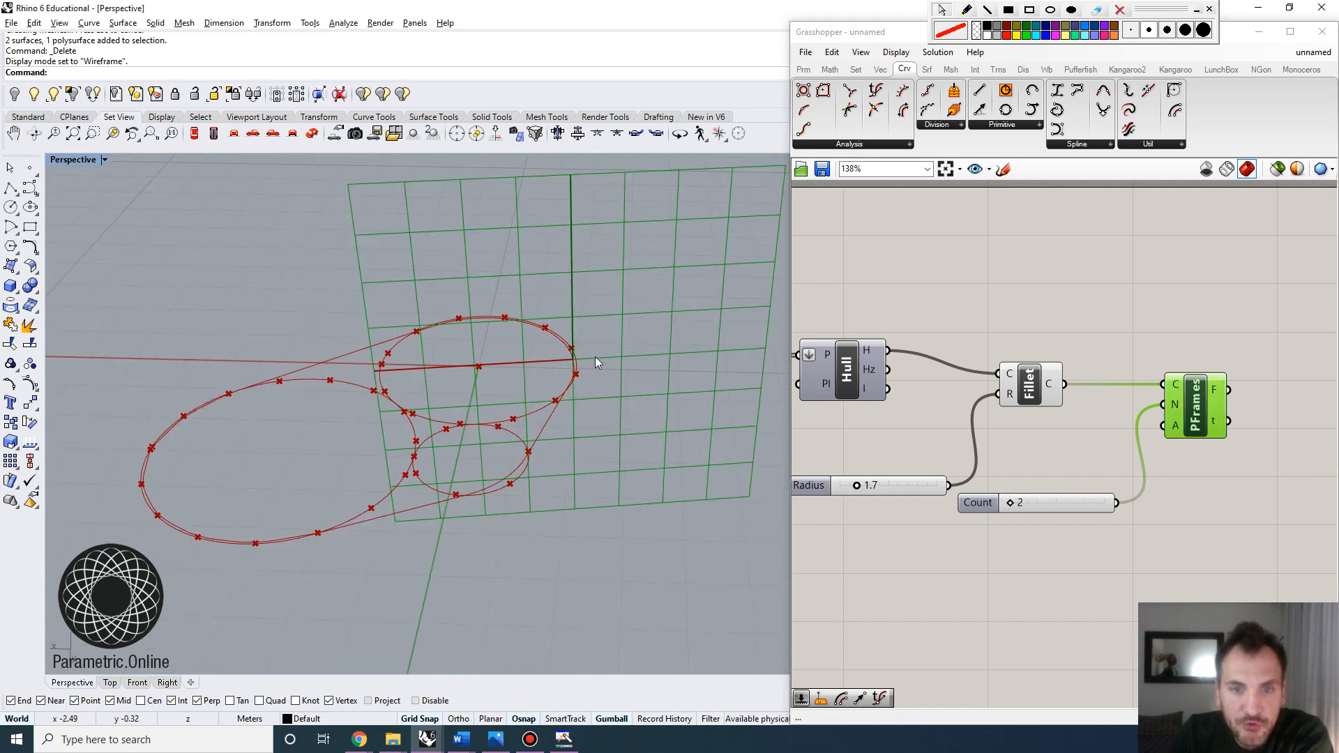
drag(1013, 500, 1014, 500)
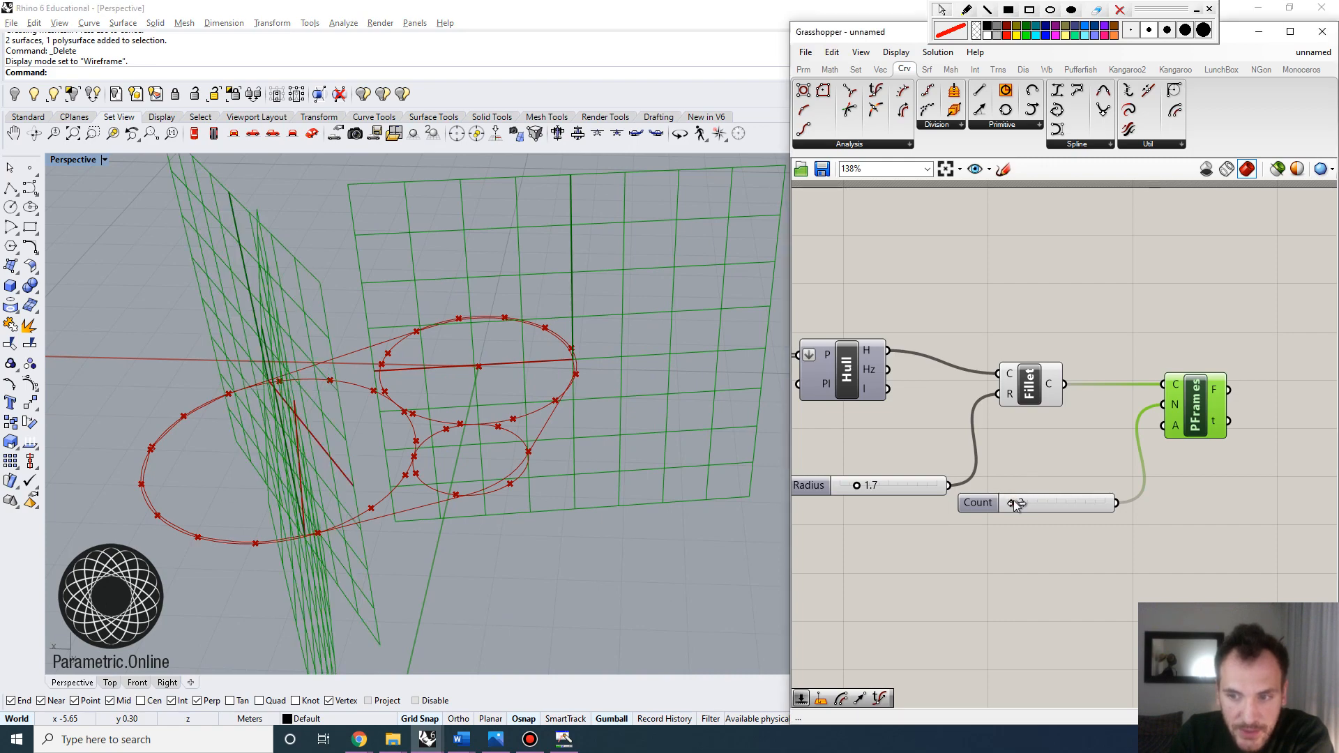
scroll(480, 363, down, 5)
right_drag(480, 405, 433, 405)
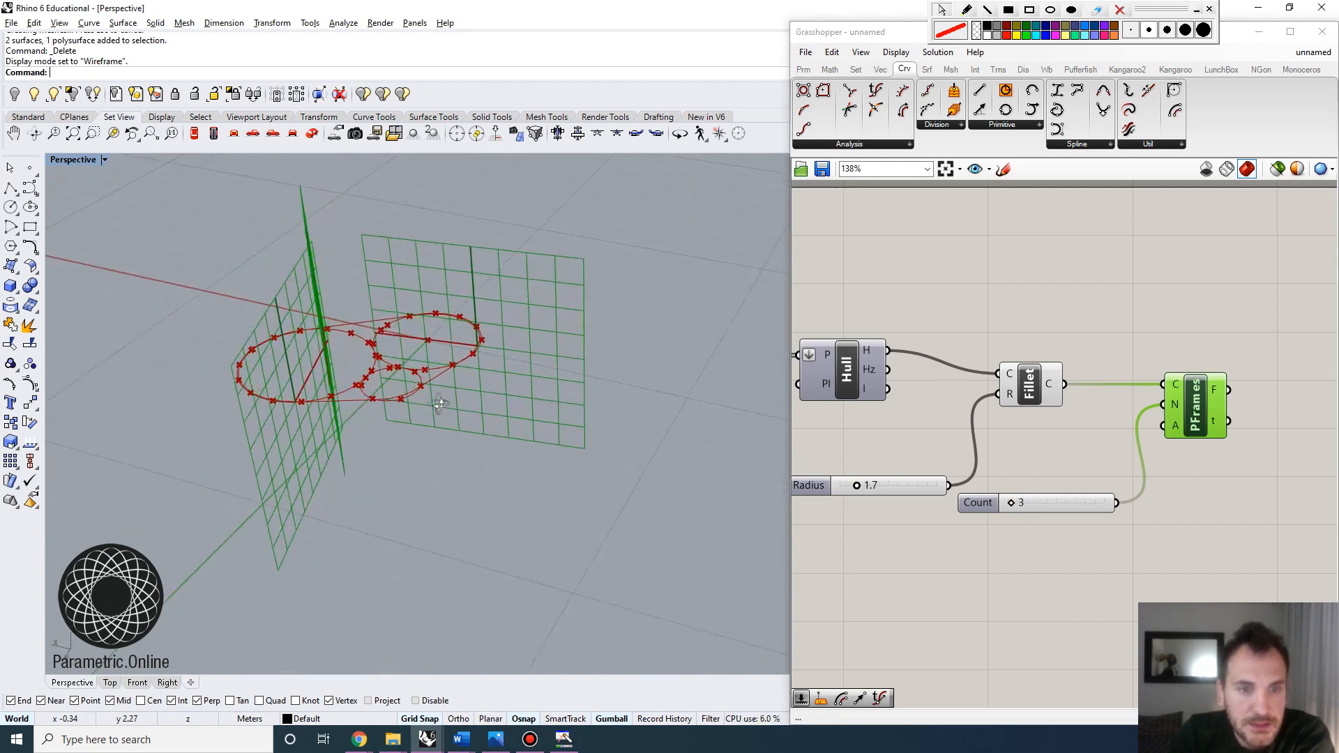
Step: Mark the axes of the frame at the upper circle's outer edge with a red inward arrow and a green upward arrow
scroll(528, 281, up, 8)
right_drag(472, 358, 604, 321)
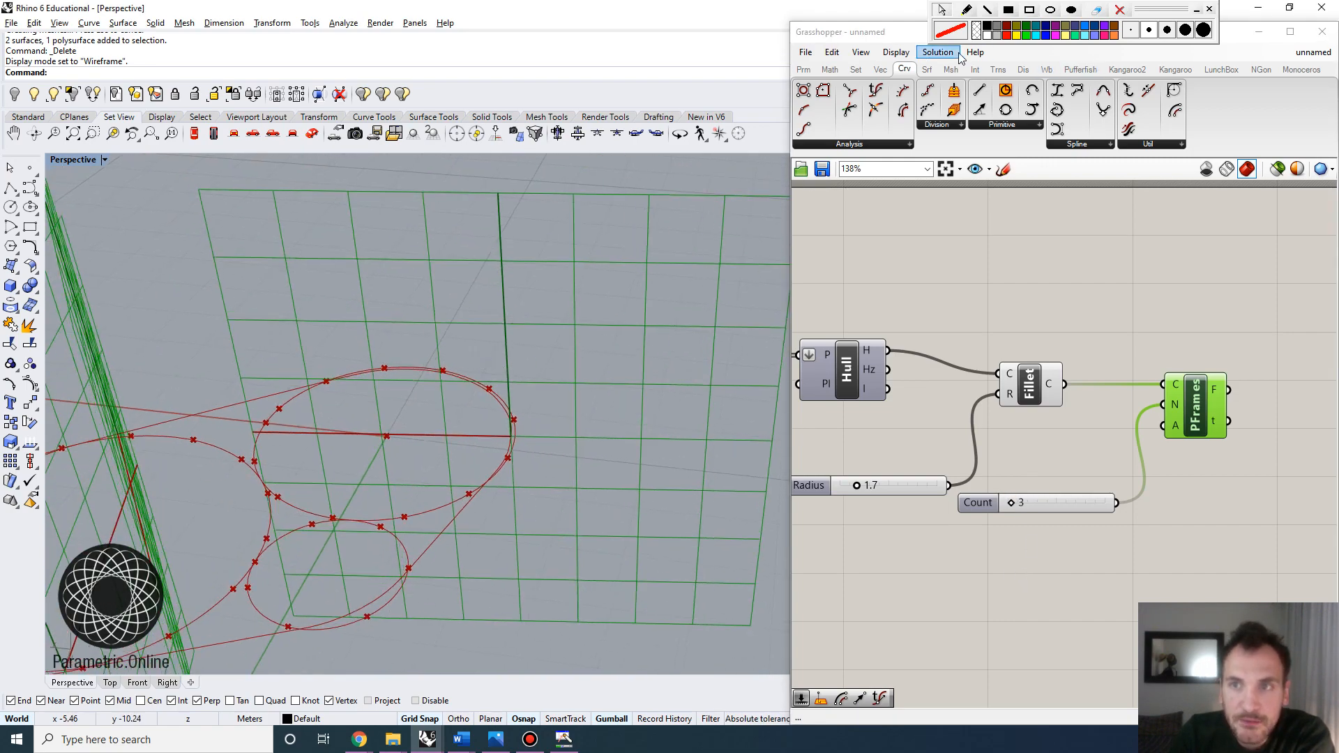
click(975, 36)
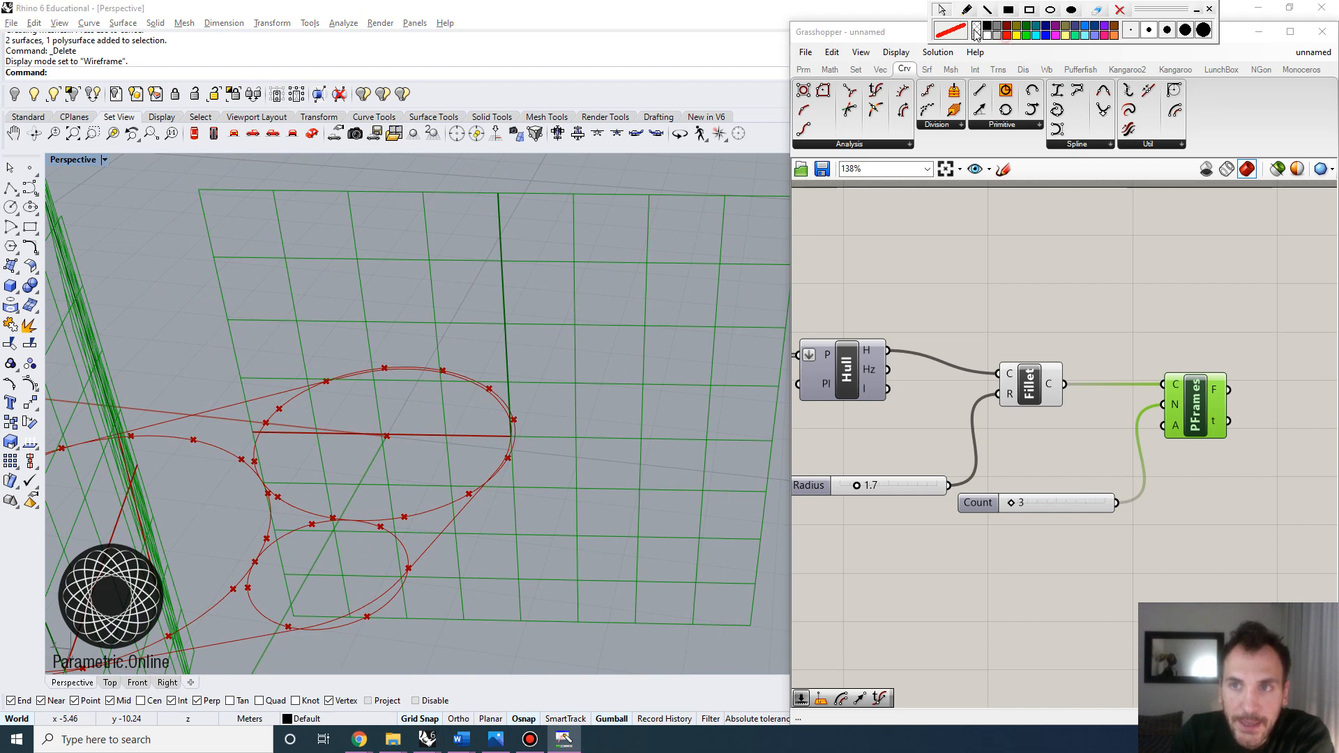
click(966, 10)
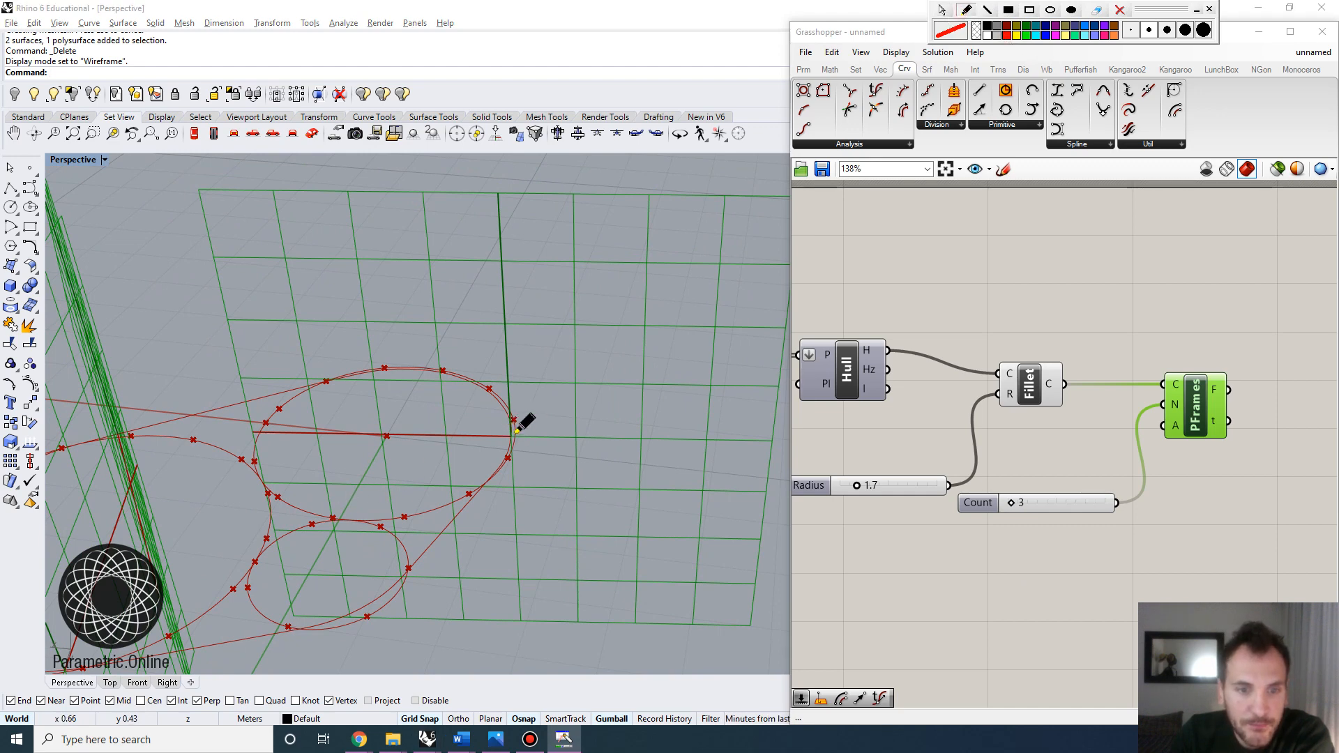
drag(511, 431, 387, 431)
mouse_move(431, 407)
mouse_down()
mouse_move(438, 442)
mouse_move(513, 283)
mouse_move(537, 297)
mouse_up()
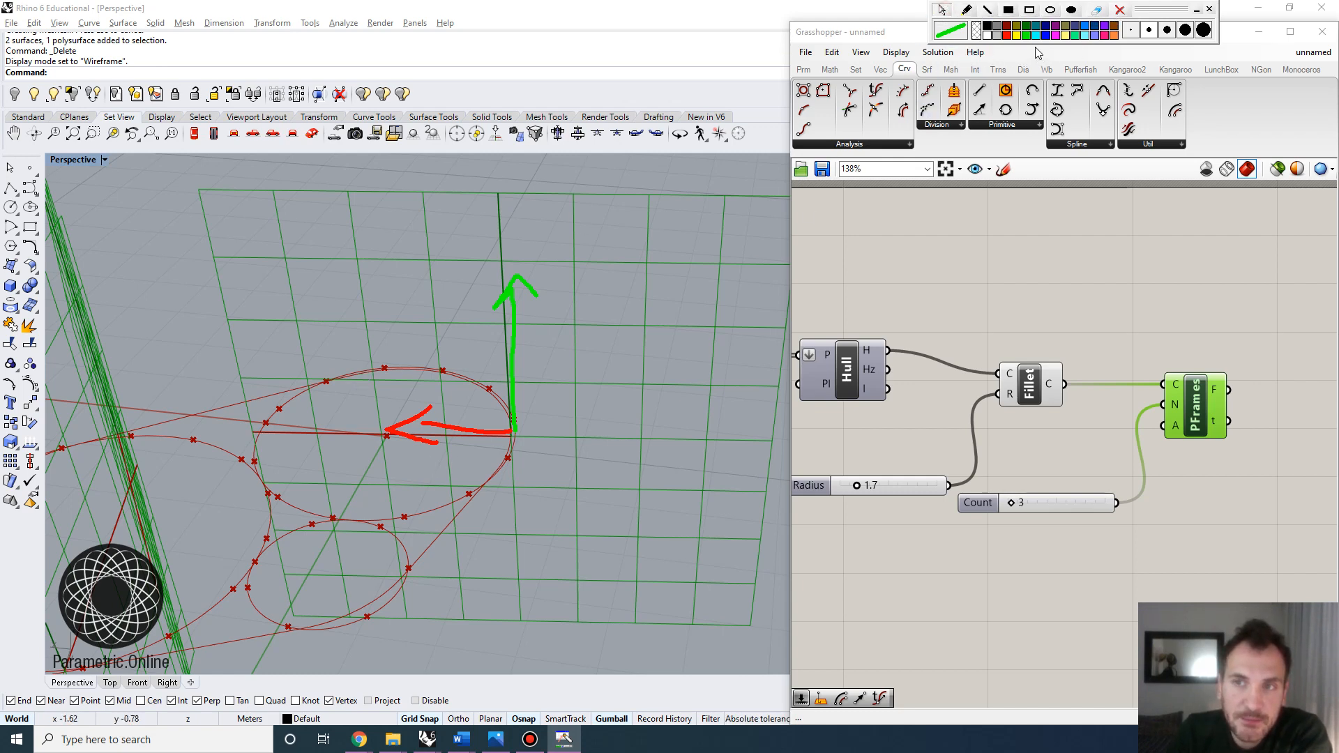
Step: Mark the frame's origin with a magenta cross and sketch a magenta curved wall profile rising outward from it
click(1056, 37)
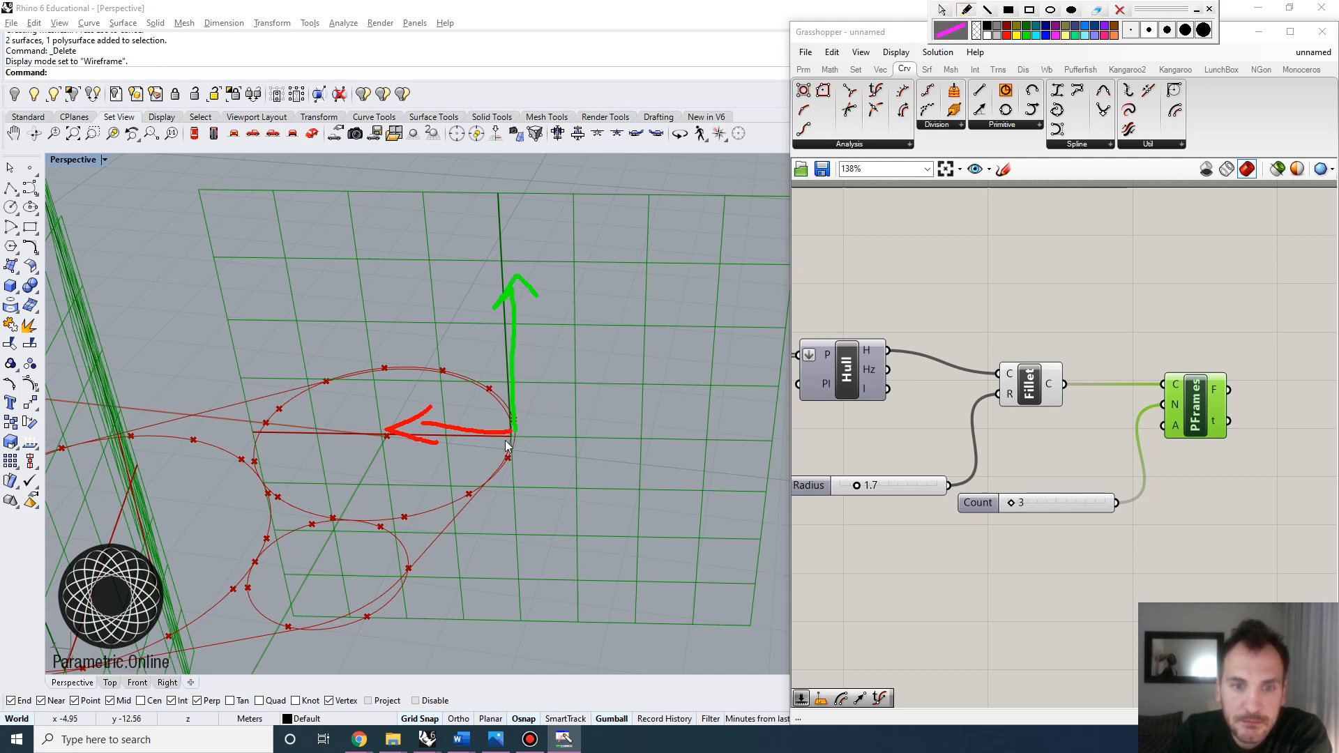
mouse_move(514, 431)
mouse_down()
mouse_move(644, 309)
mouse_move(572, 413)
mouse_move(491, 443)
mouse_move(522, 436)
mouse_up()
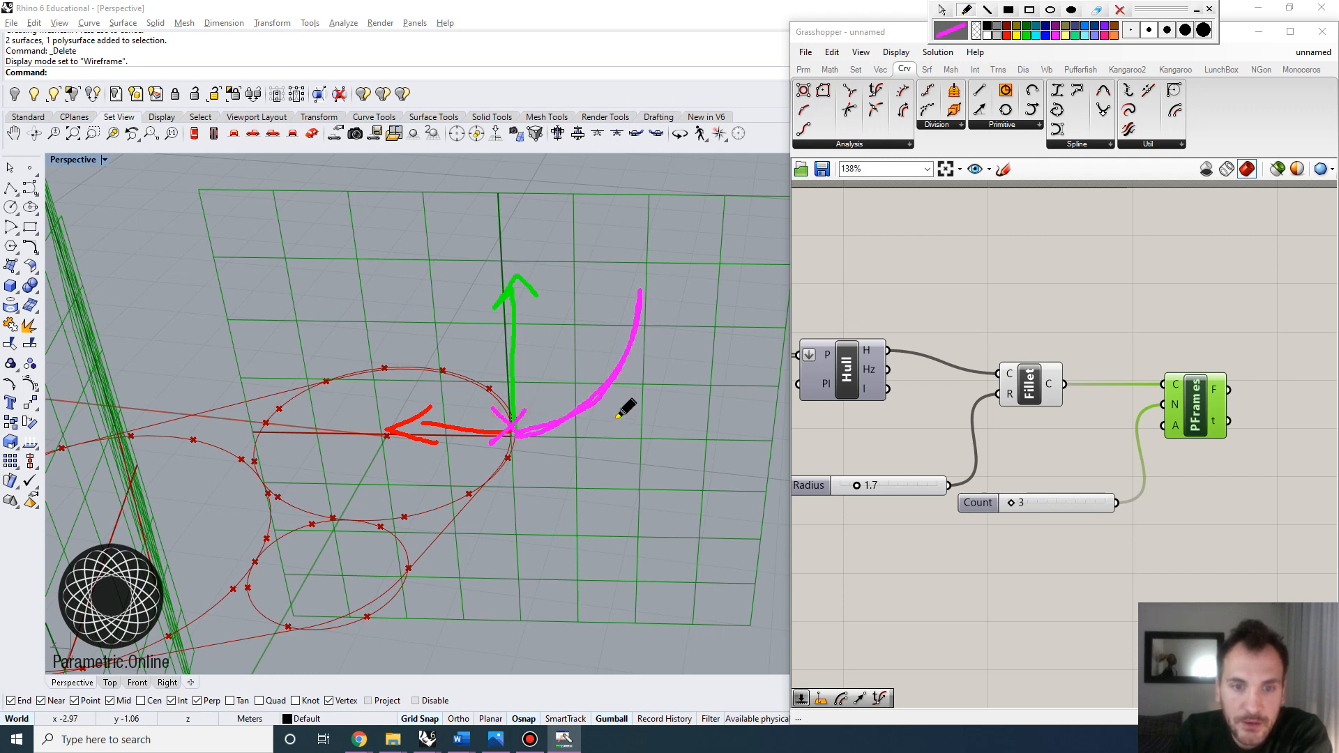
Step: Mark the target point and end direction of the sketched arc with screen annotations, and clear all annotations
mouse_move(656, 260)
mouse_down()
mouse_move(624, 292)
mouse_move(660, 298)
mouse_up()
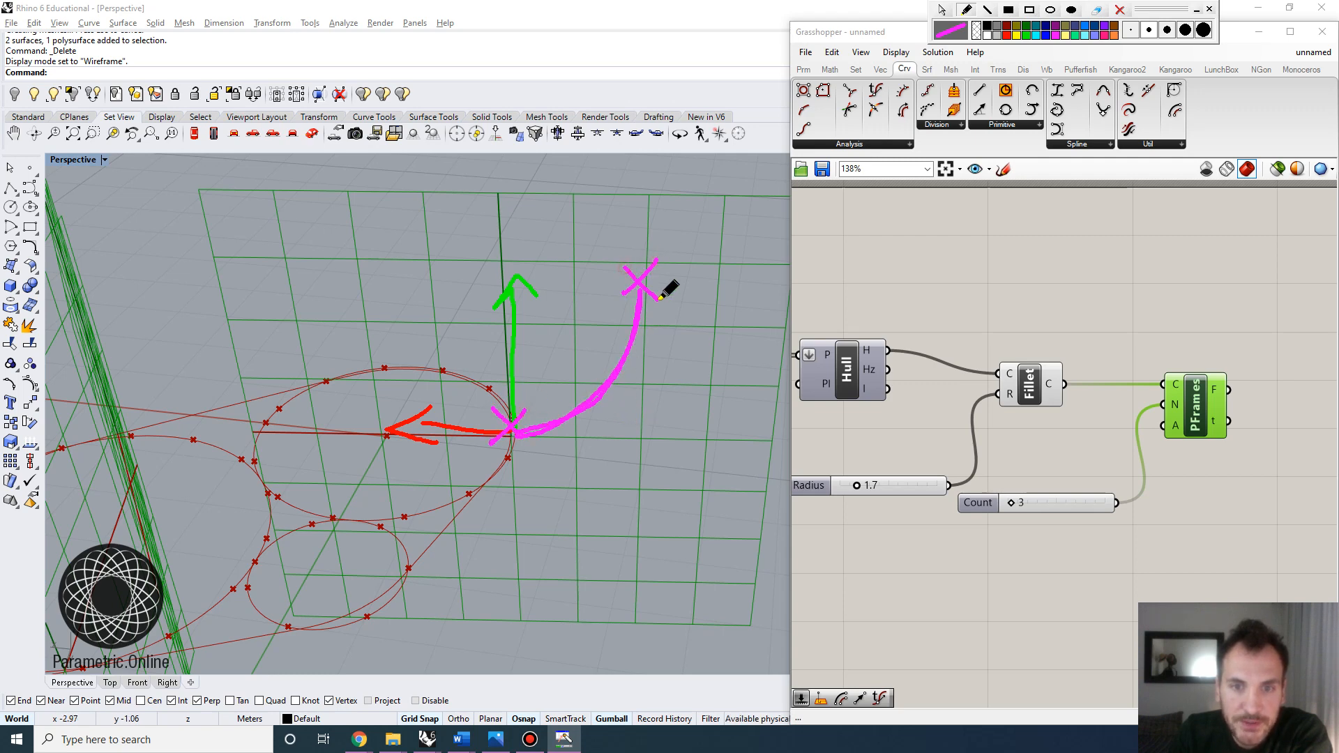
drag(673, 178, 628, 263)
drag(628, 264, 647, 248)
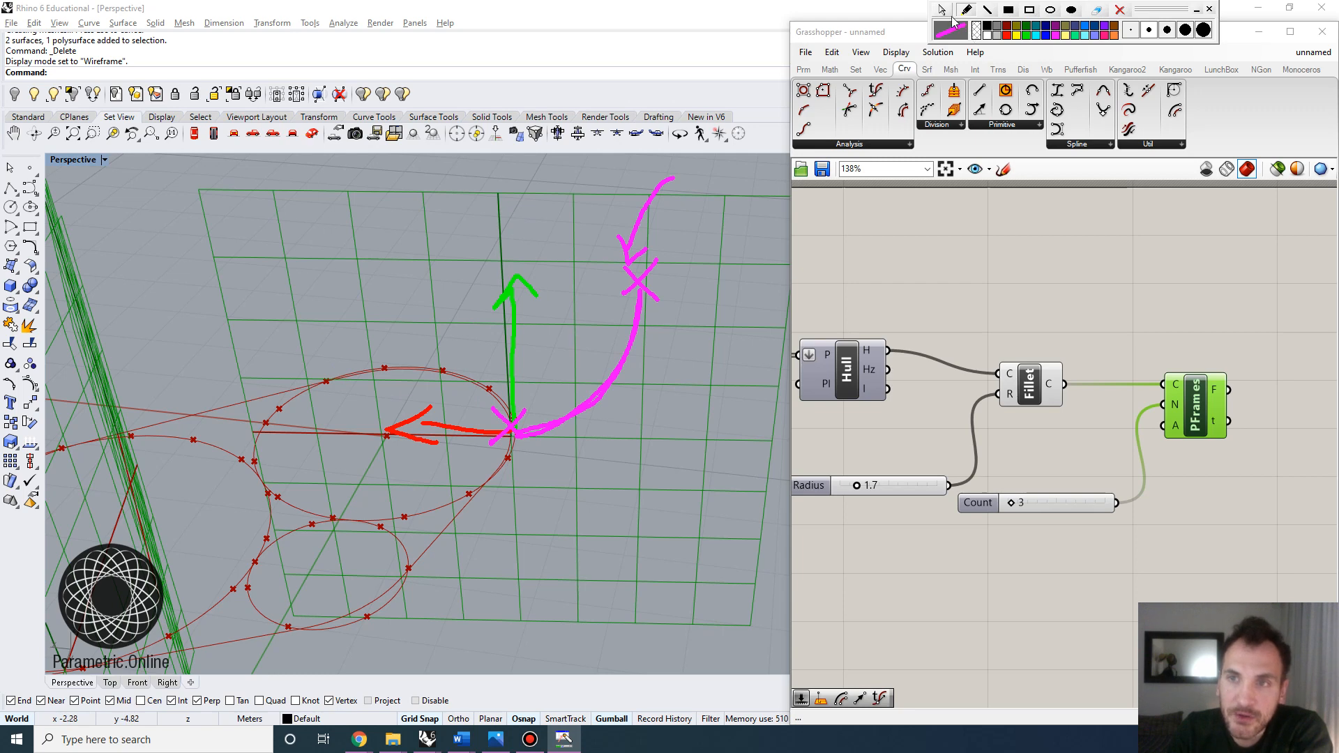
click(1120, 11)
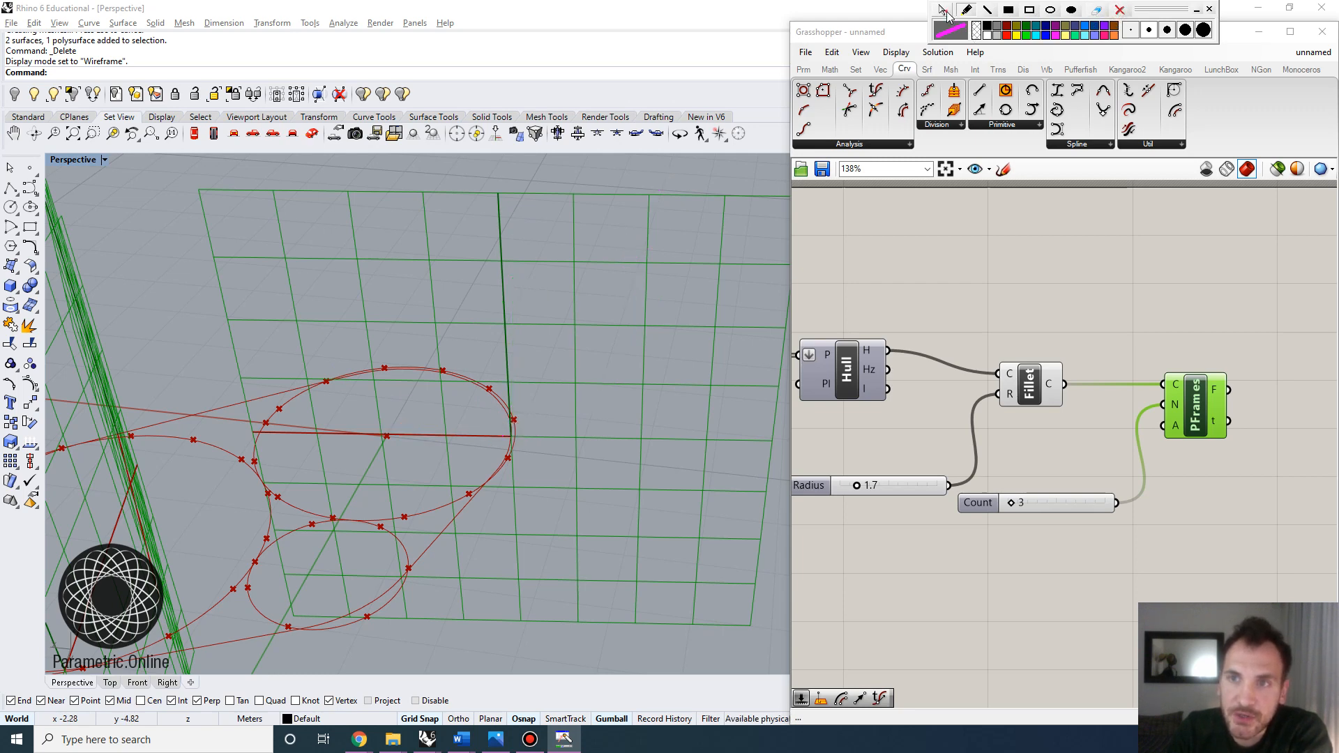
Step: Add a Point Oriented component and connect the PFrames frames output (F) to its plane input (P)
scroll(1025, 293, down, 3)
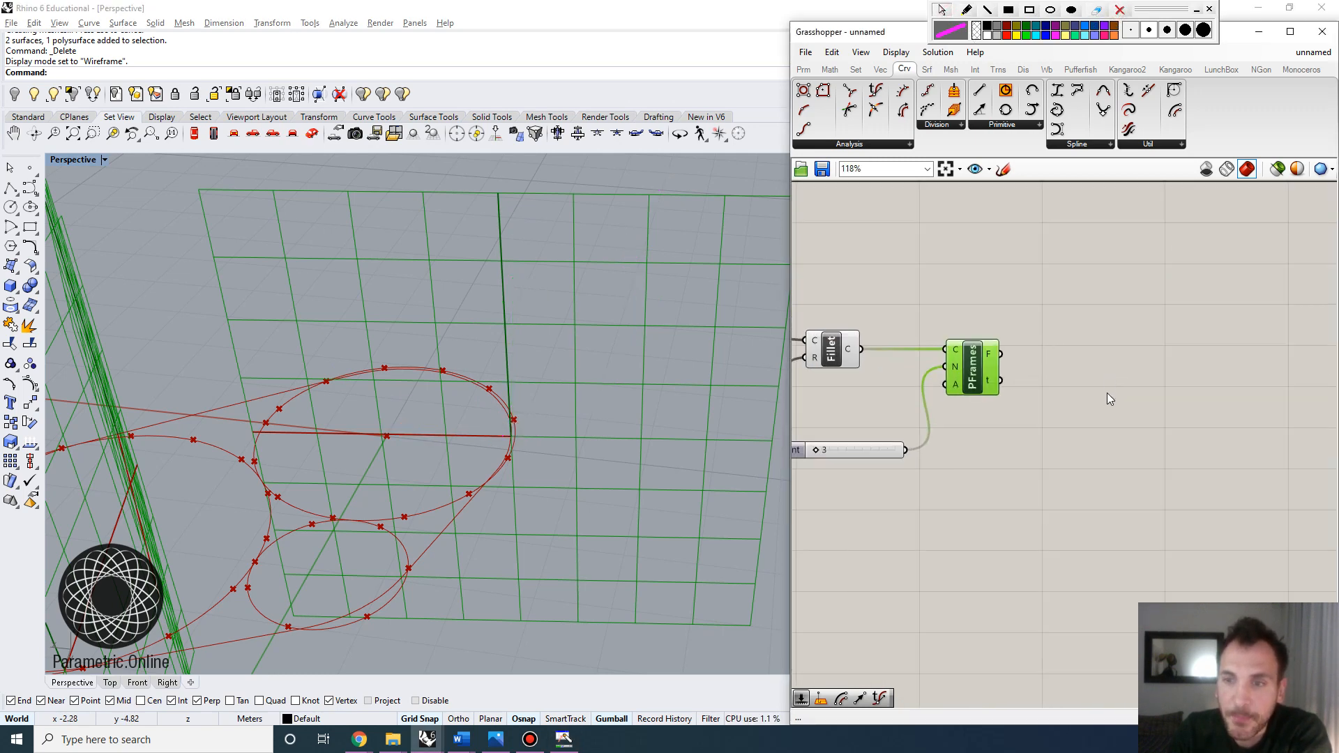
scroll(1025, 349, up, 2)
click(1152, 388)
double_click(1153, 390)
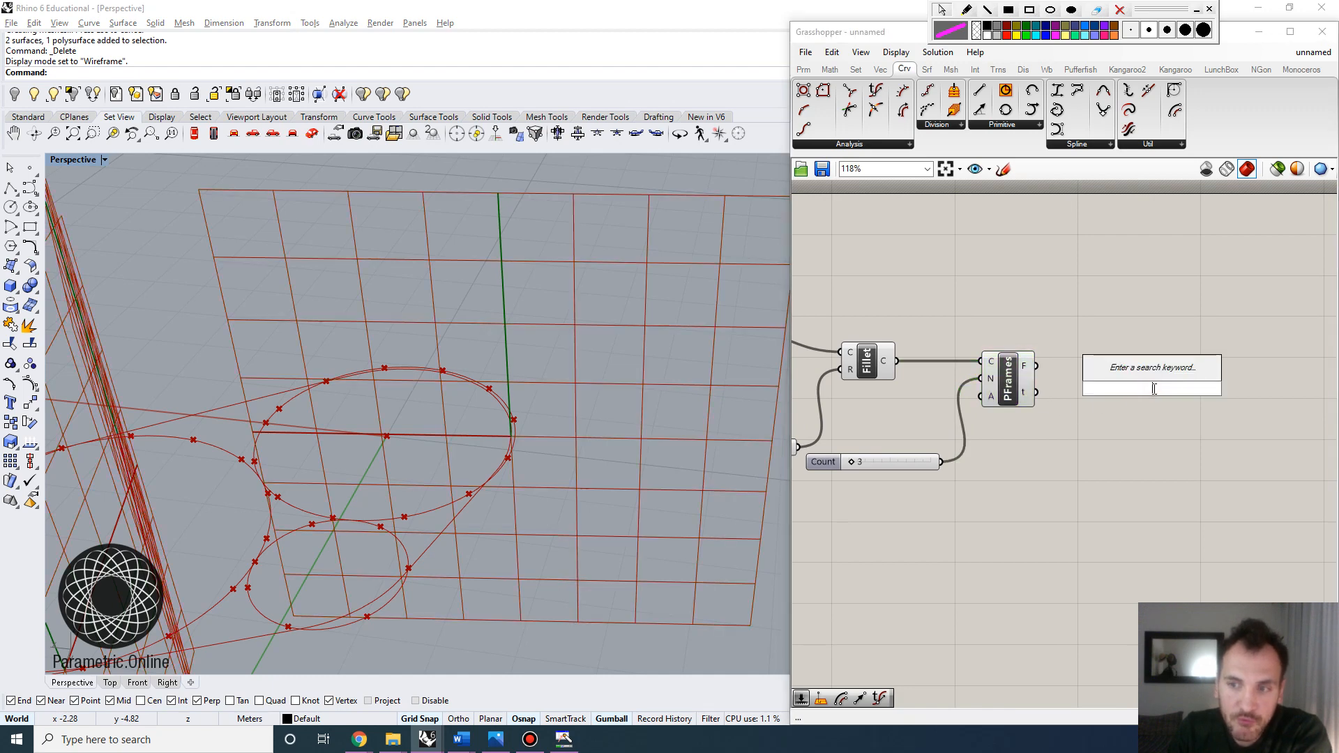
text(point)
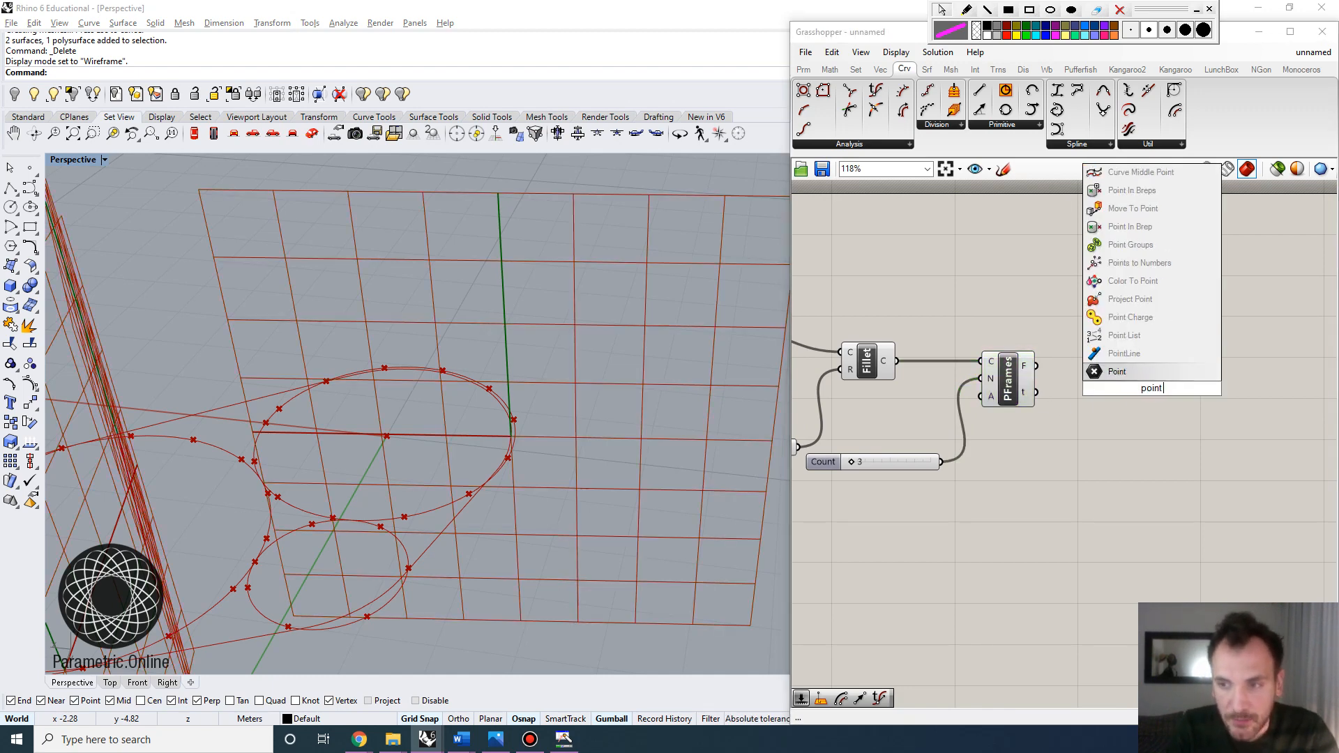
text( orien)
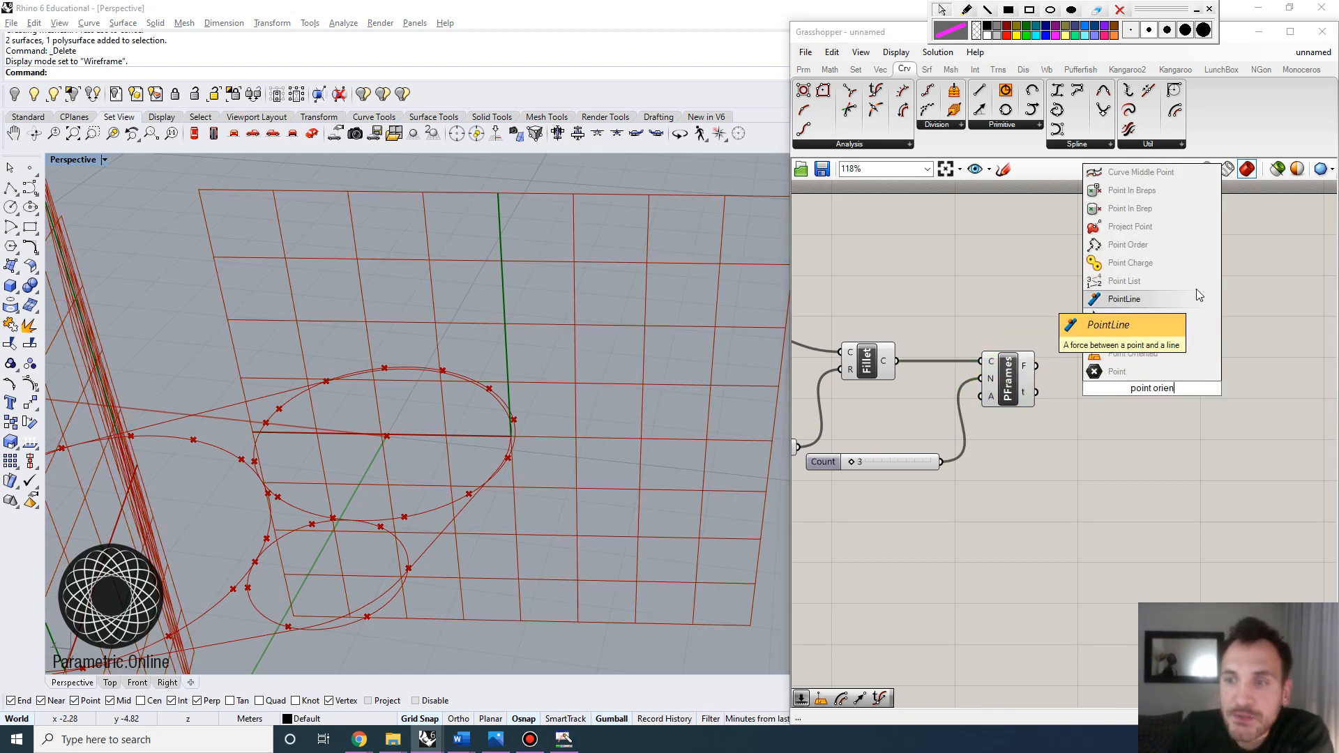
click(1130, 353)
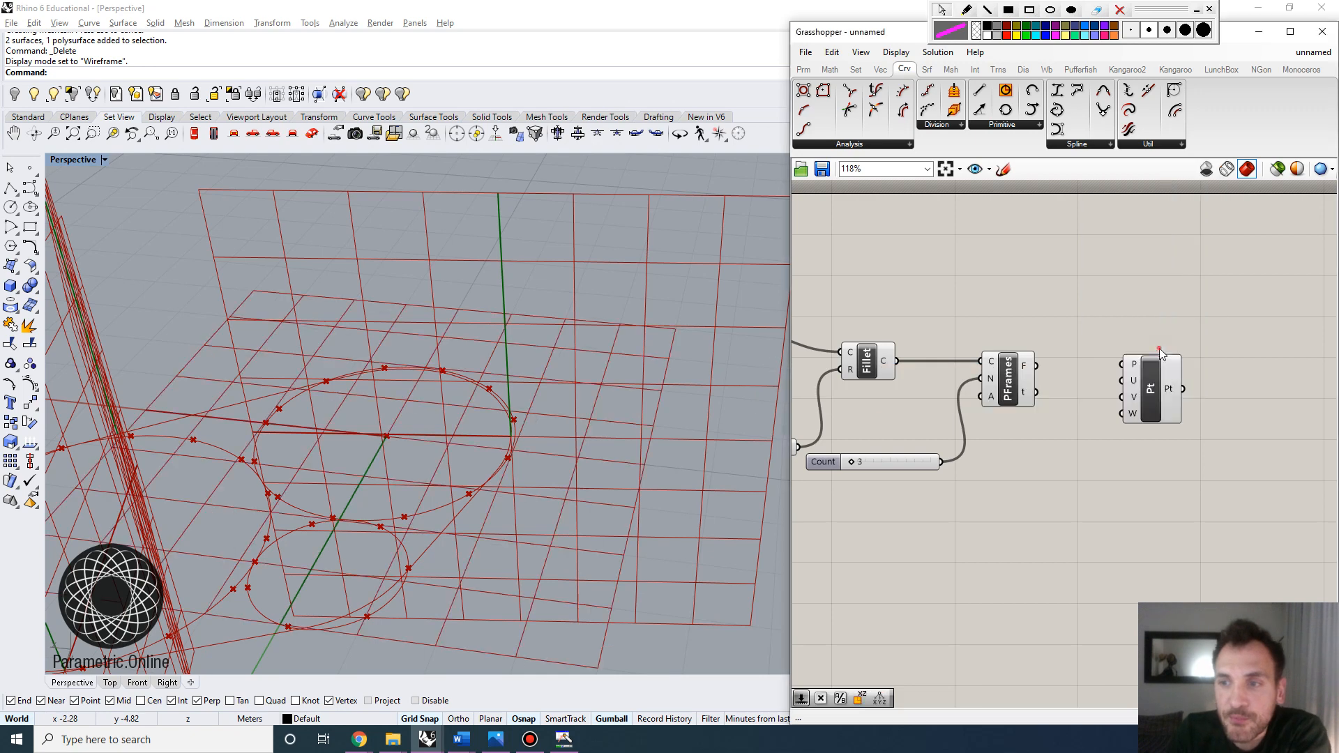
ctrl+alt+click(1180, 392)
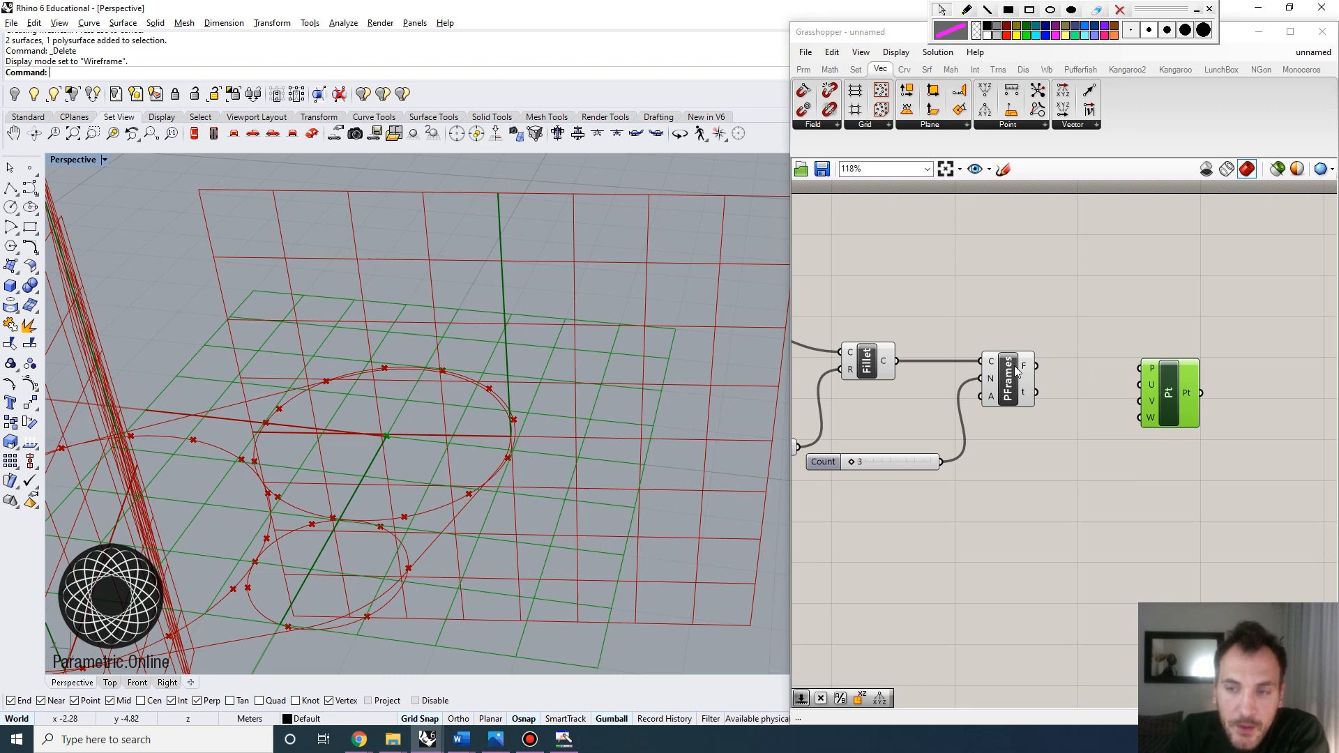
drag(1037, 366, 1220, 403)
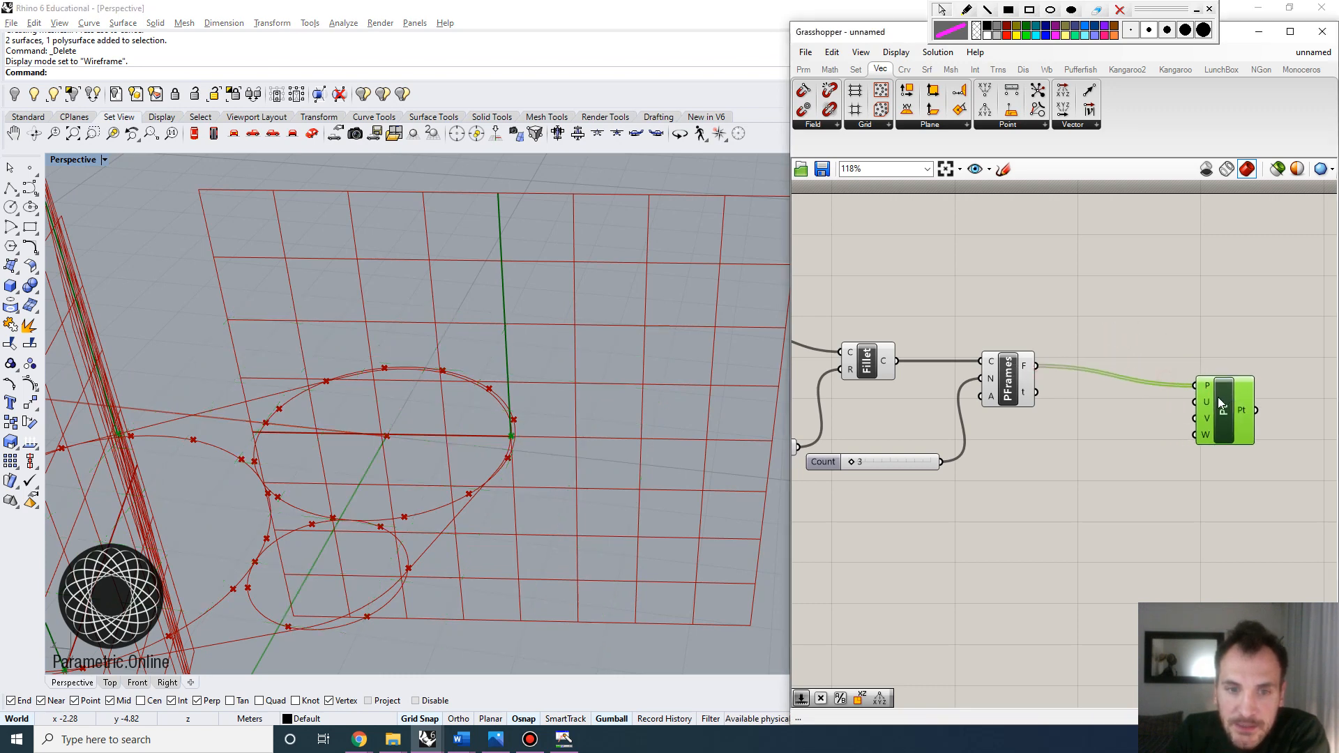
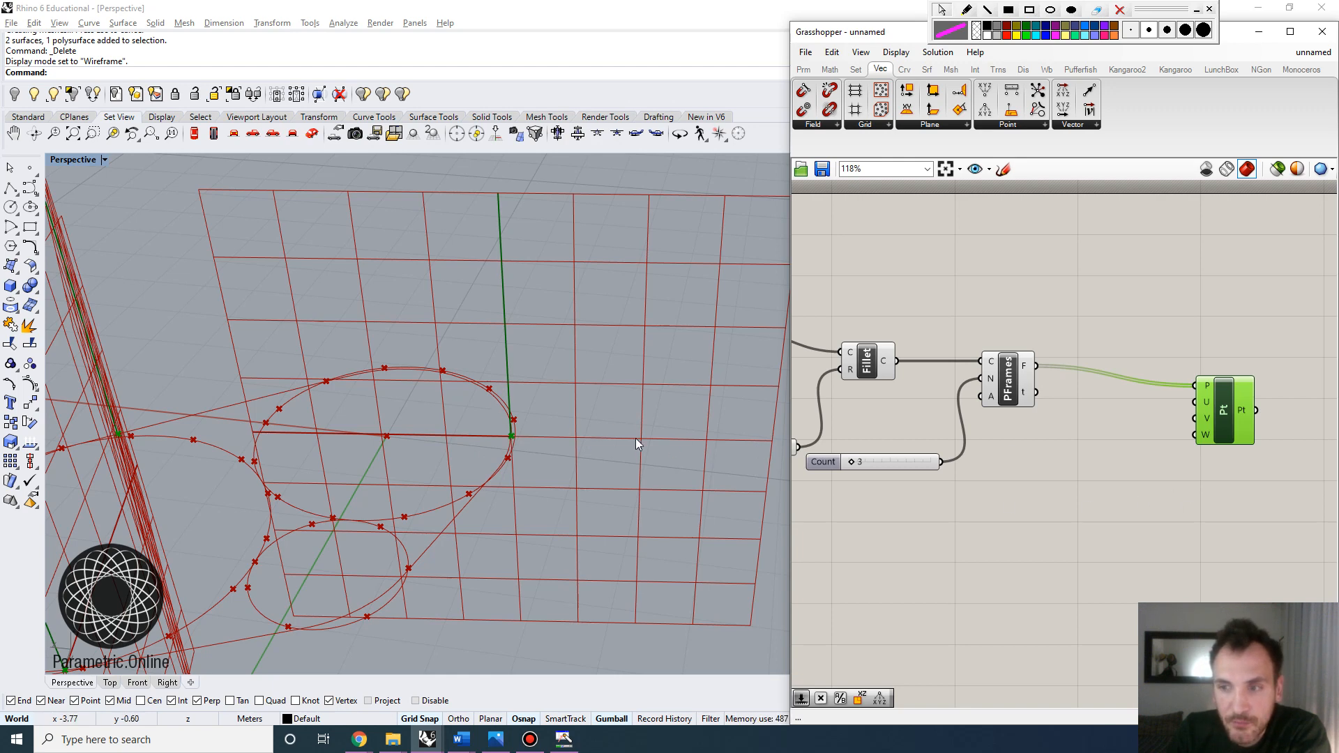
Step: Annotate an arc from the frame's origin to an offset point with vertical and horizontal direction arrows, and clear the annotations
click(966, 10)
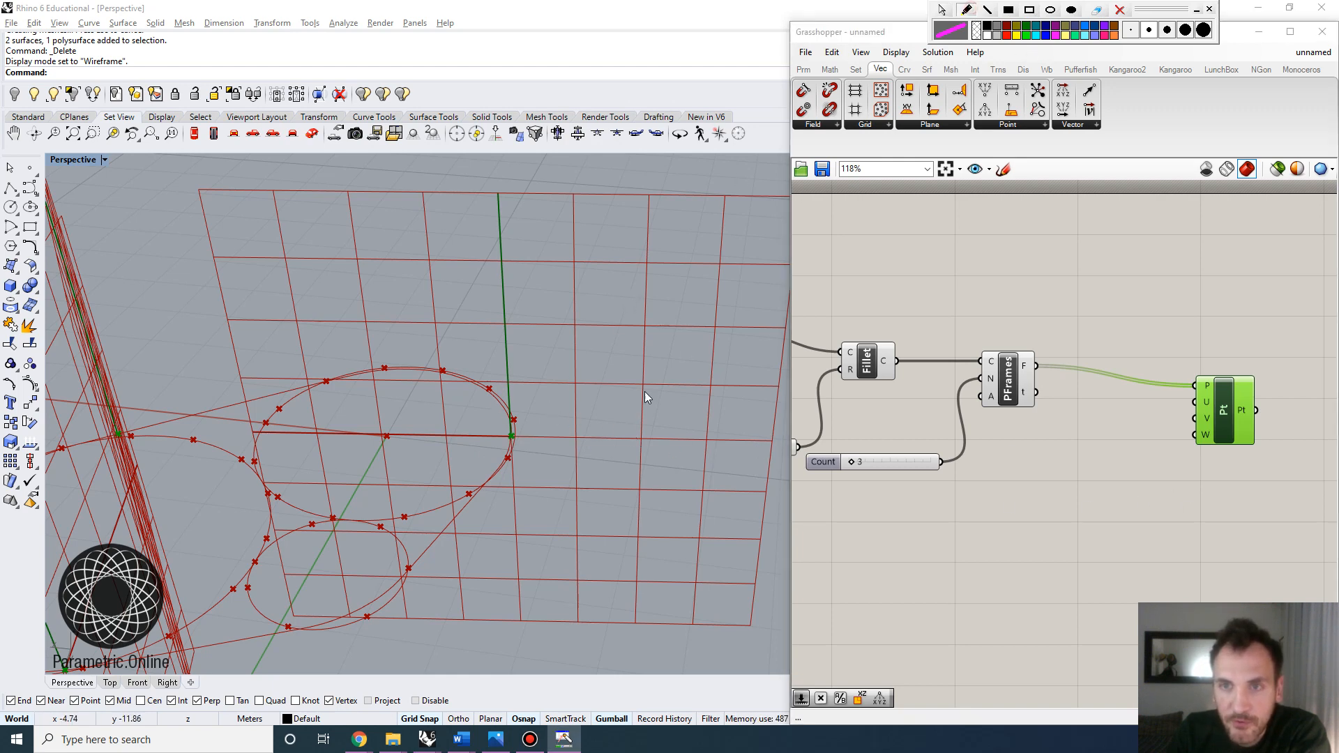
mouse_move(513, 439)
mouse_down()
mouse_move(620, 383)
mouse_move(636, 316)
mouse_move(611, 310)
mouse_move(642, 310)
mouse_up()
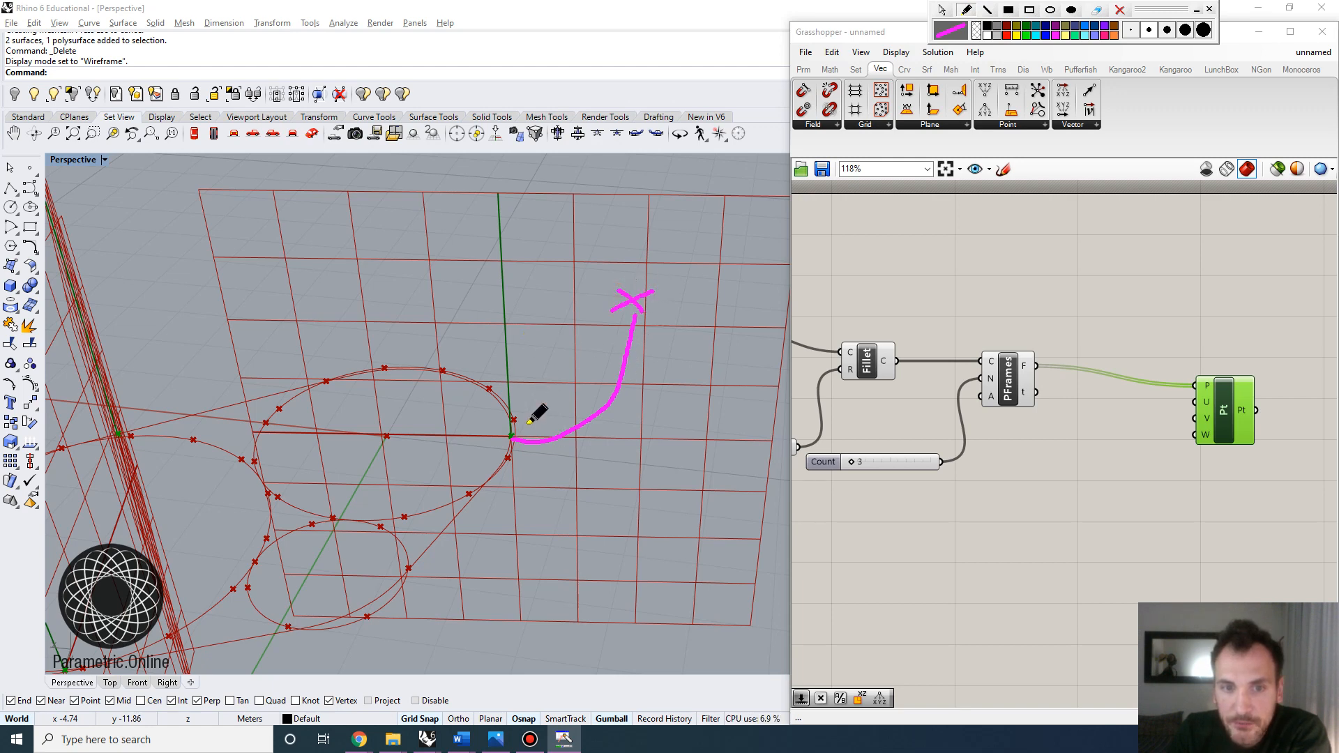
drag(518, 341, 517, 258)
mouse_move(573, 436)
mouse_down()
mouse_move(659, 427)
mouse_move(647, 453)
mouse_up()
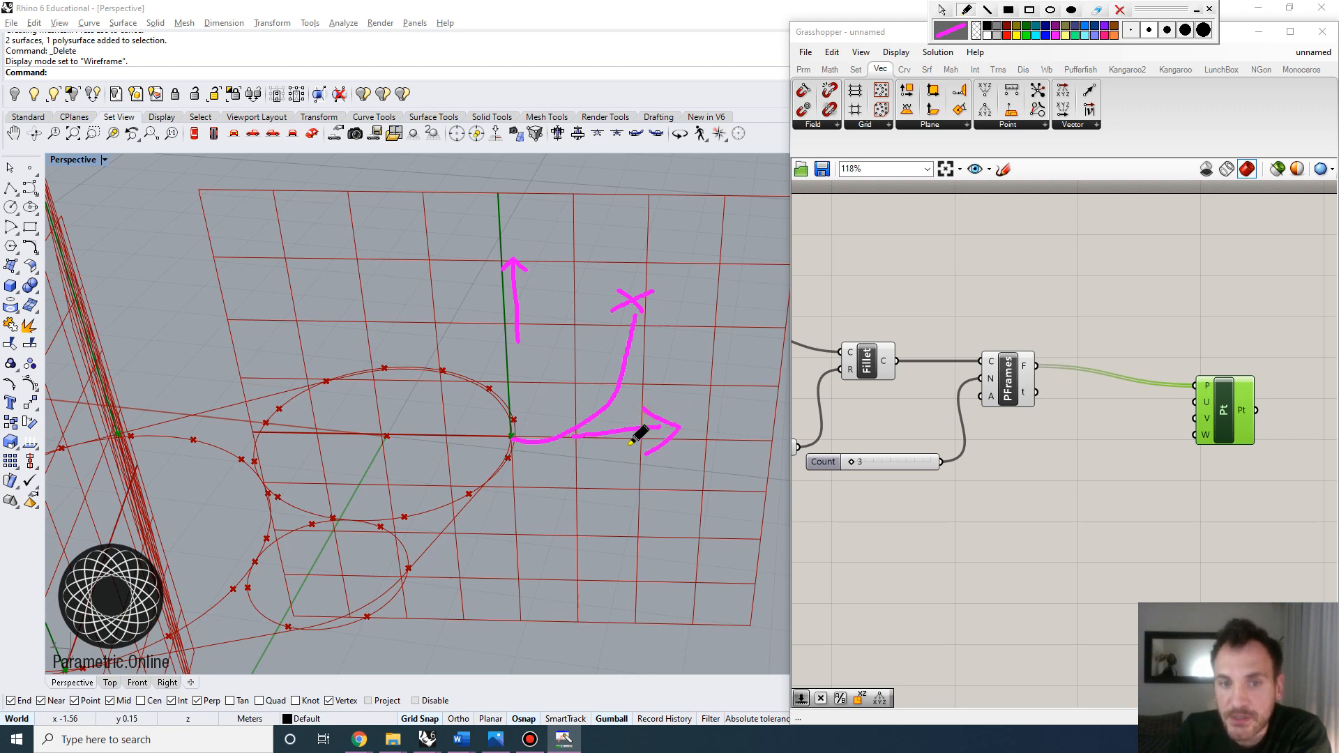
click(1120, 10)
Step: Make room before the Point Oriented component and feed its V input from a new number slider set to 3
right_drag(1201, 418, 964, 396)
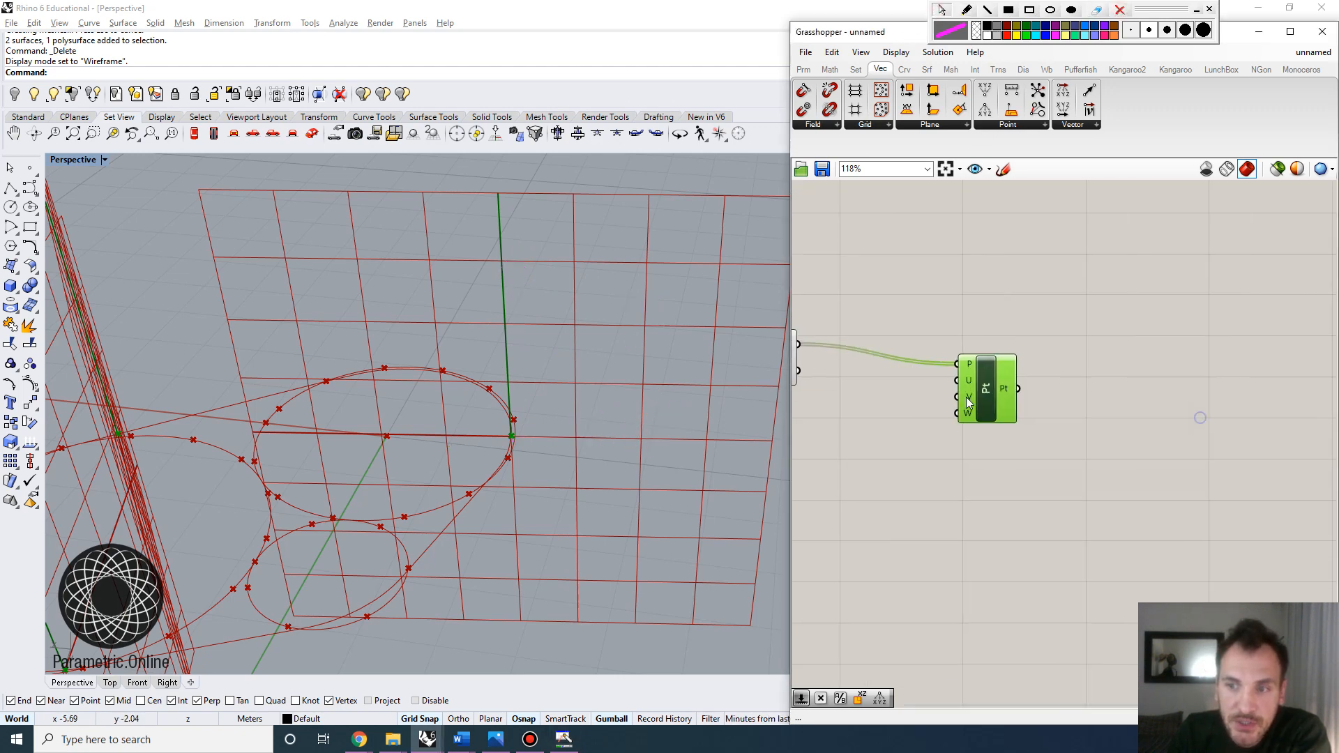
drag(984, 382, 1113, 377)
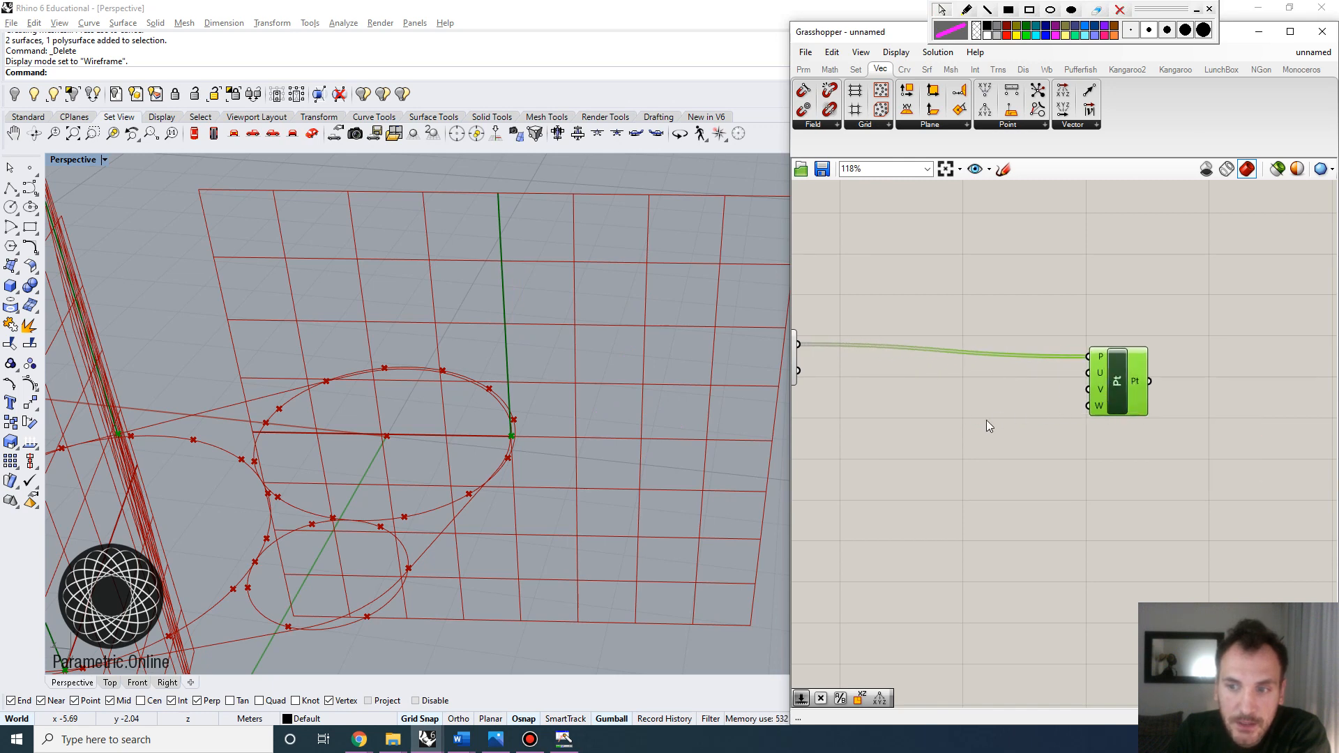
right_drag(901, 457, 954, 467)
double_click(954, 467)
text(3)
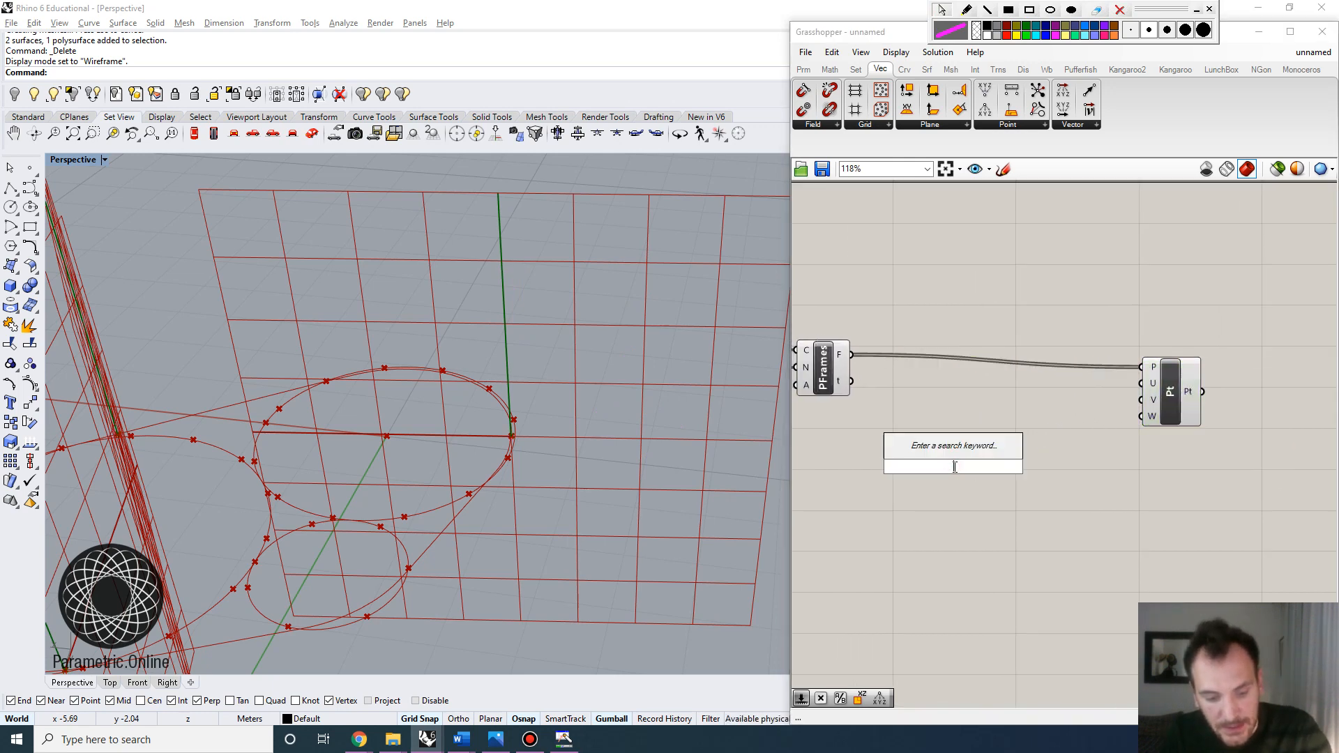
key(Return)
drag(1020, 465, 1147, 397)
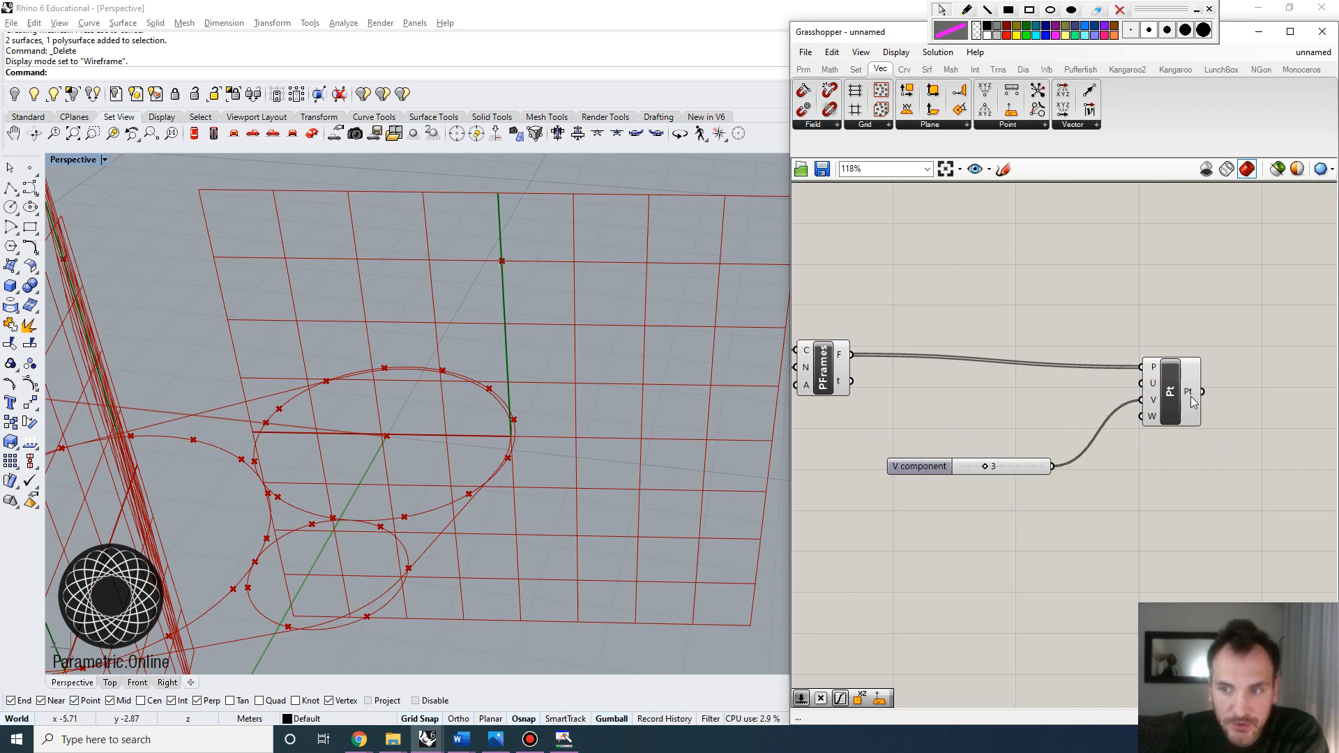
Step: Feed the Point Oriented component's U input from a new slider set to -2, and arrange the sliders and component neatly
double_click(926, 419)
text(-)
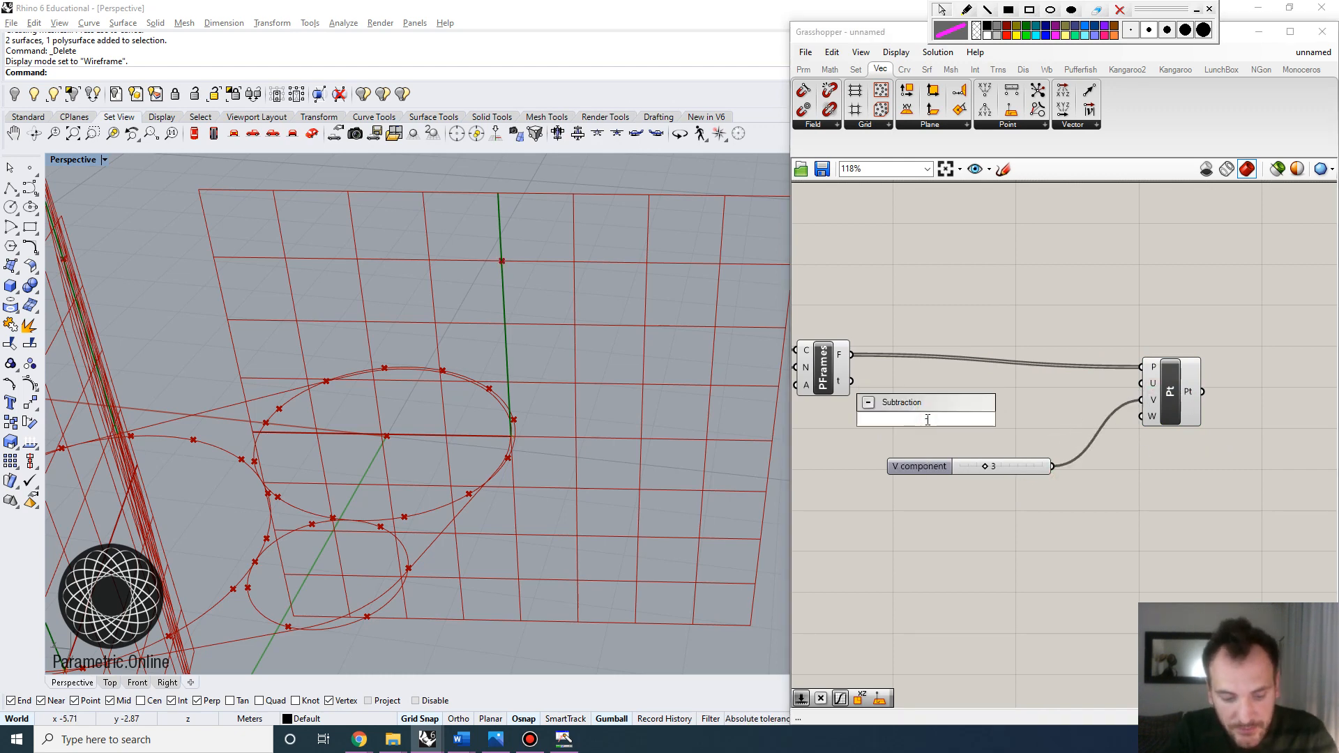
text(2.)
key(Return)
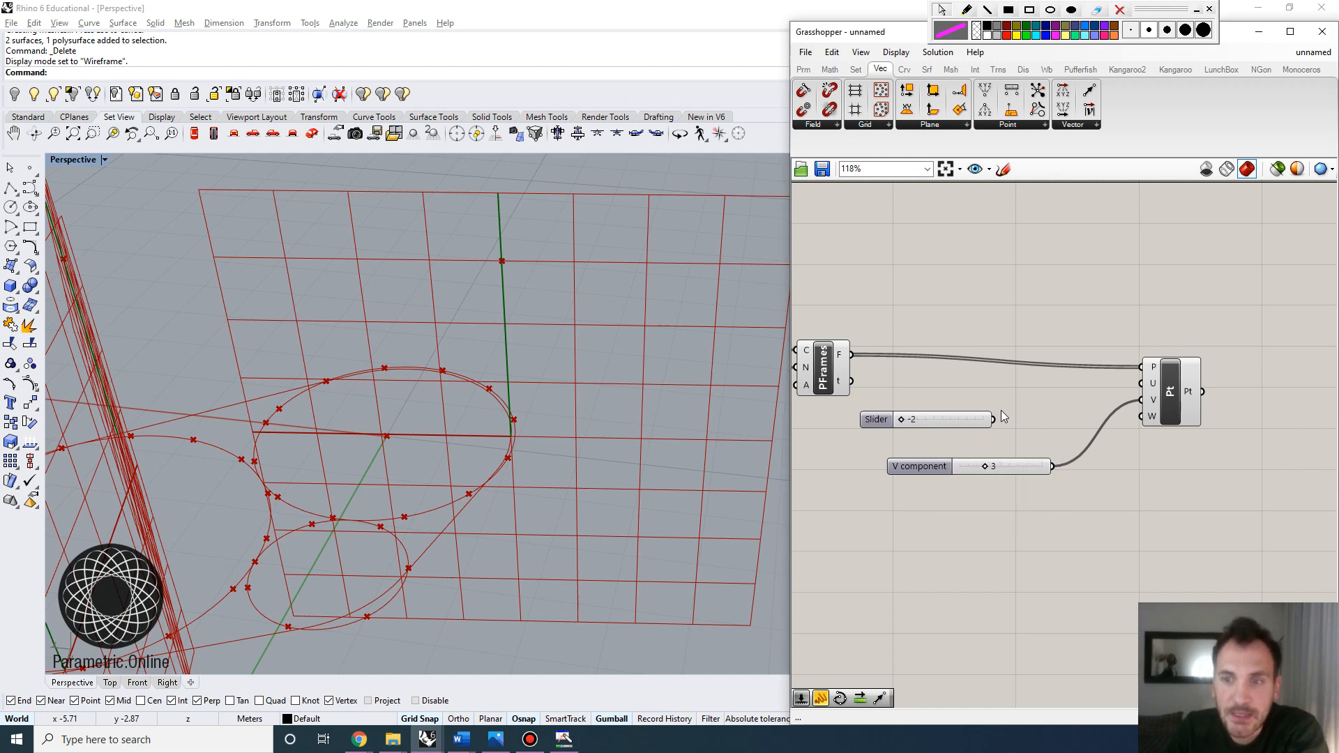
drag(993, 419, 1141, 383)
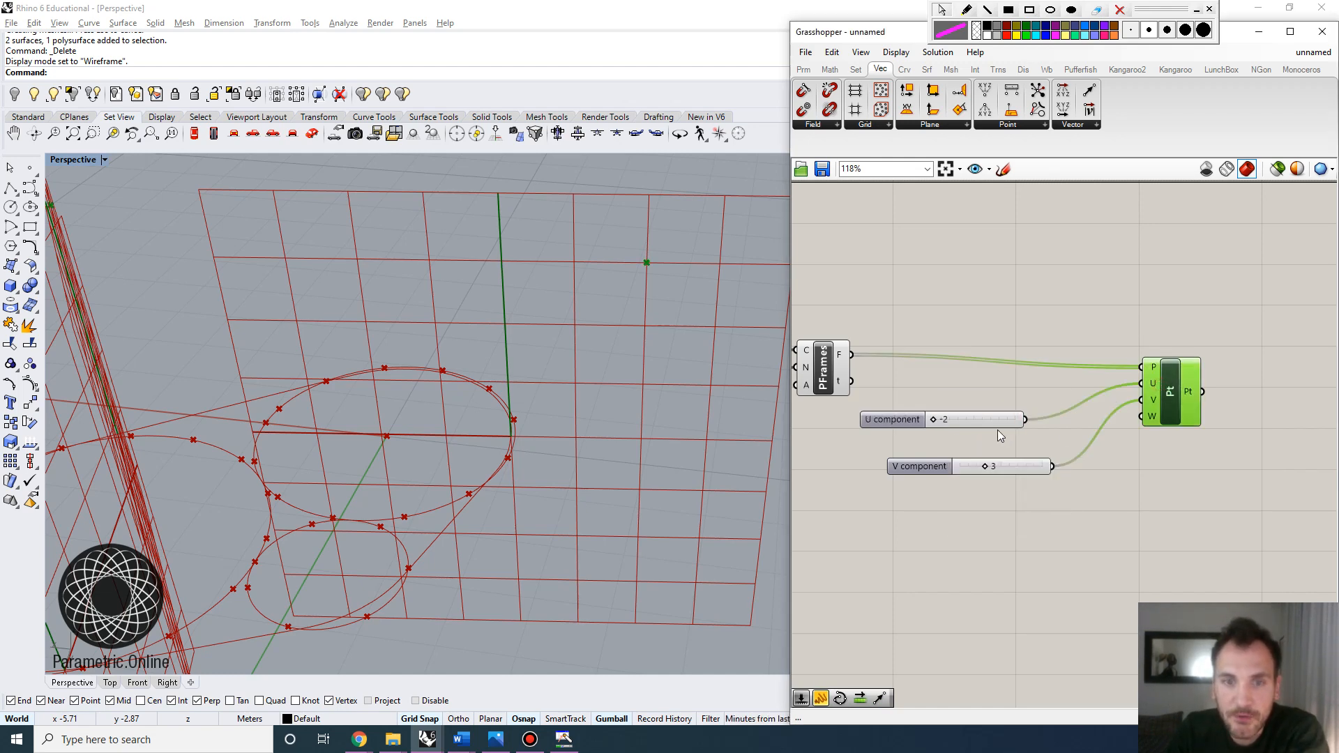
drag(988, 420, 1016, 430)
click(1169, 408)
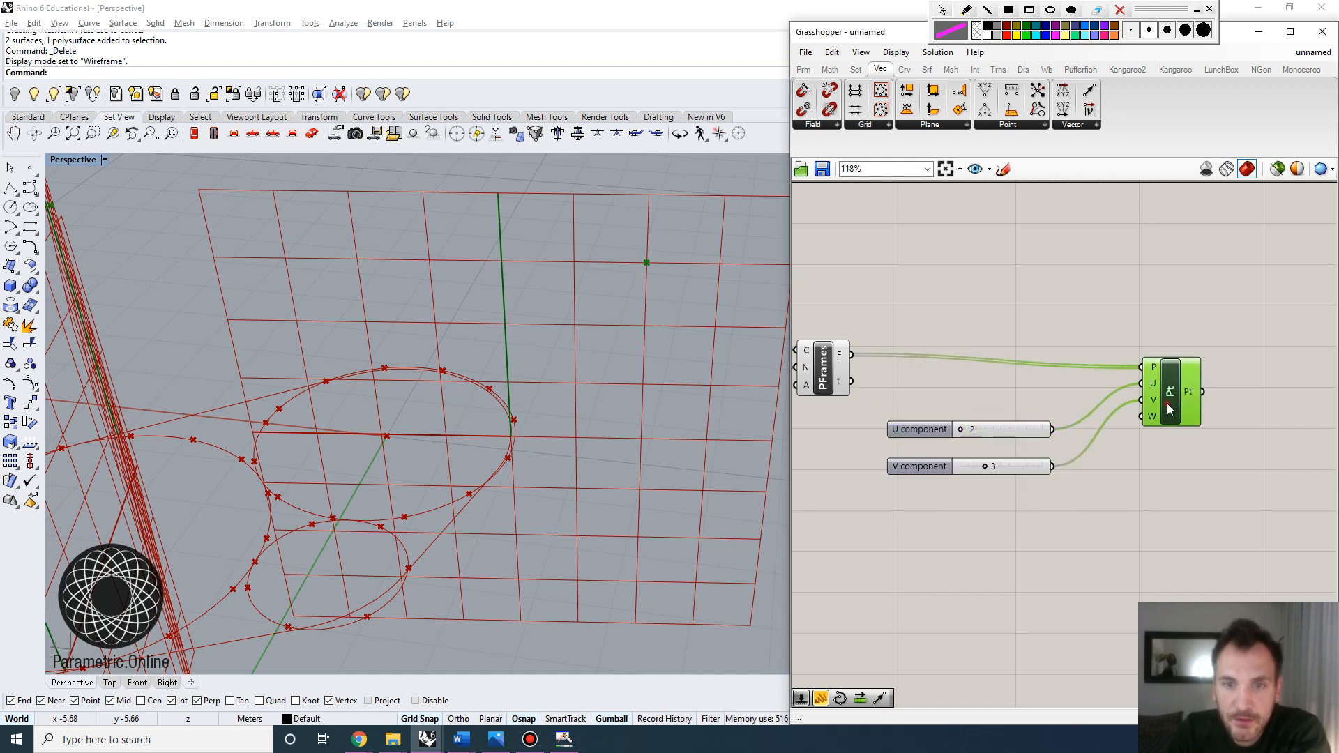
right_drag(568, 366, 609, 291)
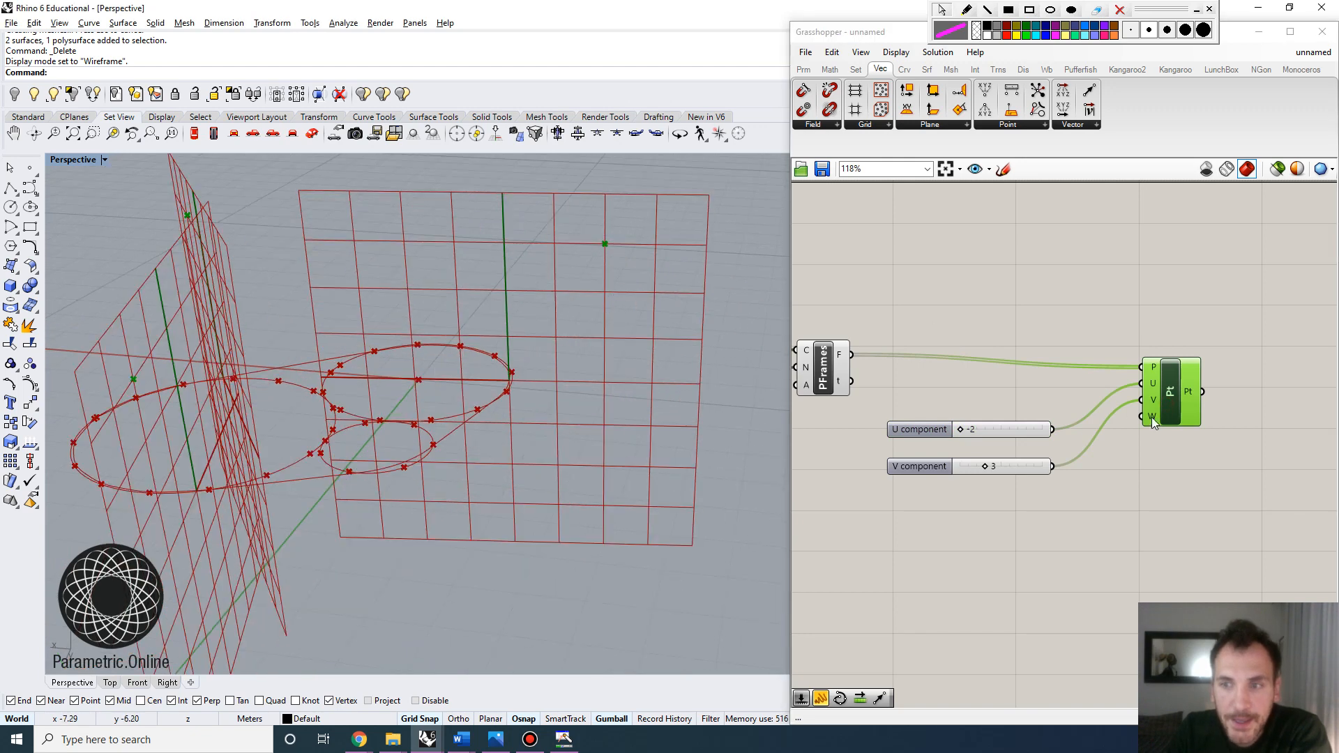
drag(1168, 396, 1126, 440)
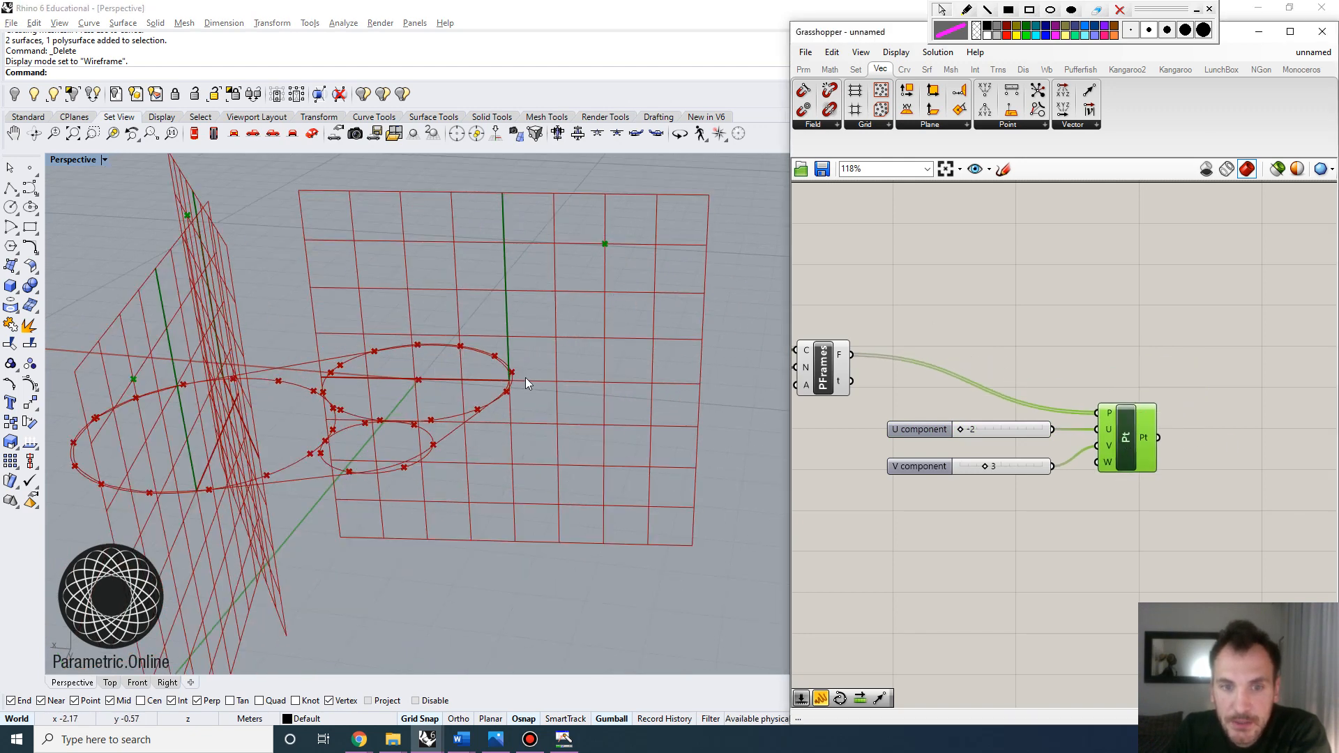
Step: Add a Deconstruct Plane component above the Point Oriented component and connect the PFrames frames output (F) to its plane input
scroll(522, 380, up, 2)
right_drag(818, 387, 849, 405)
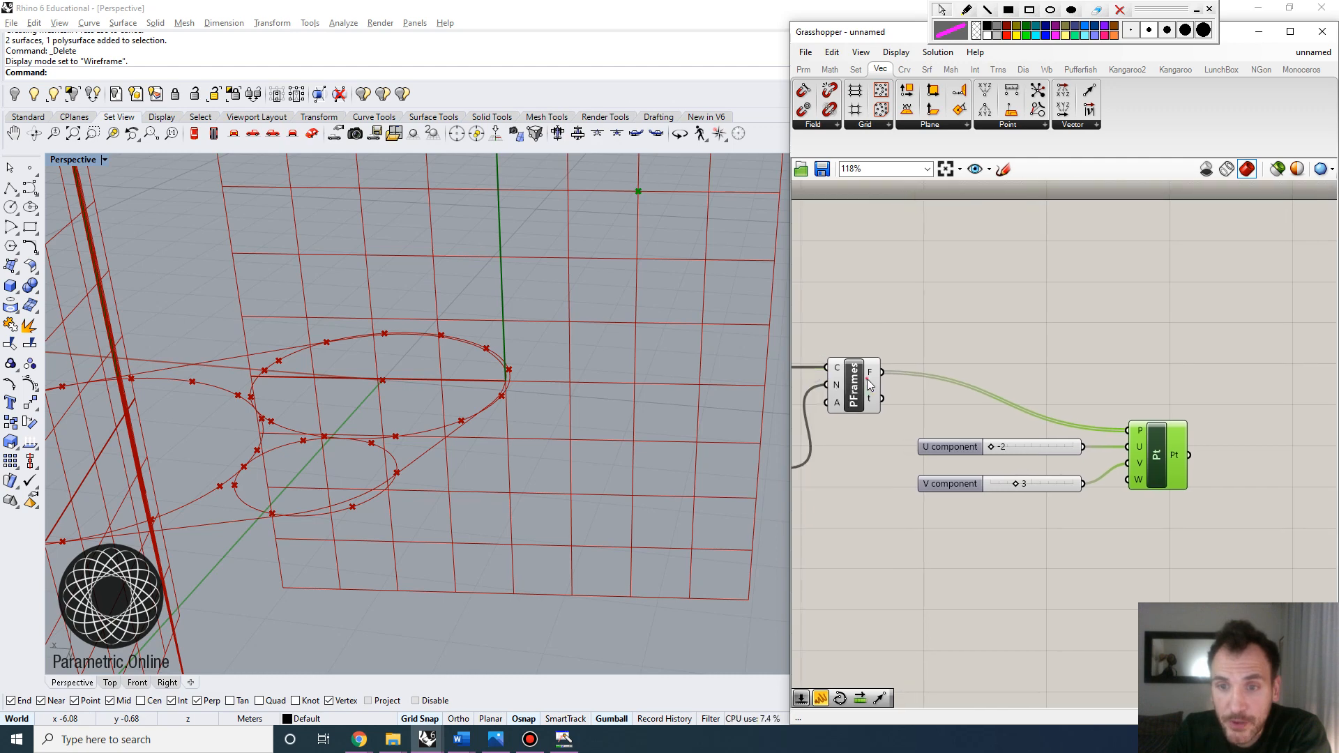
click(848, 403)
double_click(953, 318)
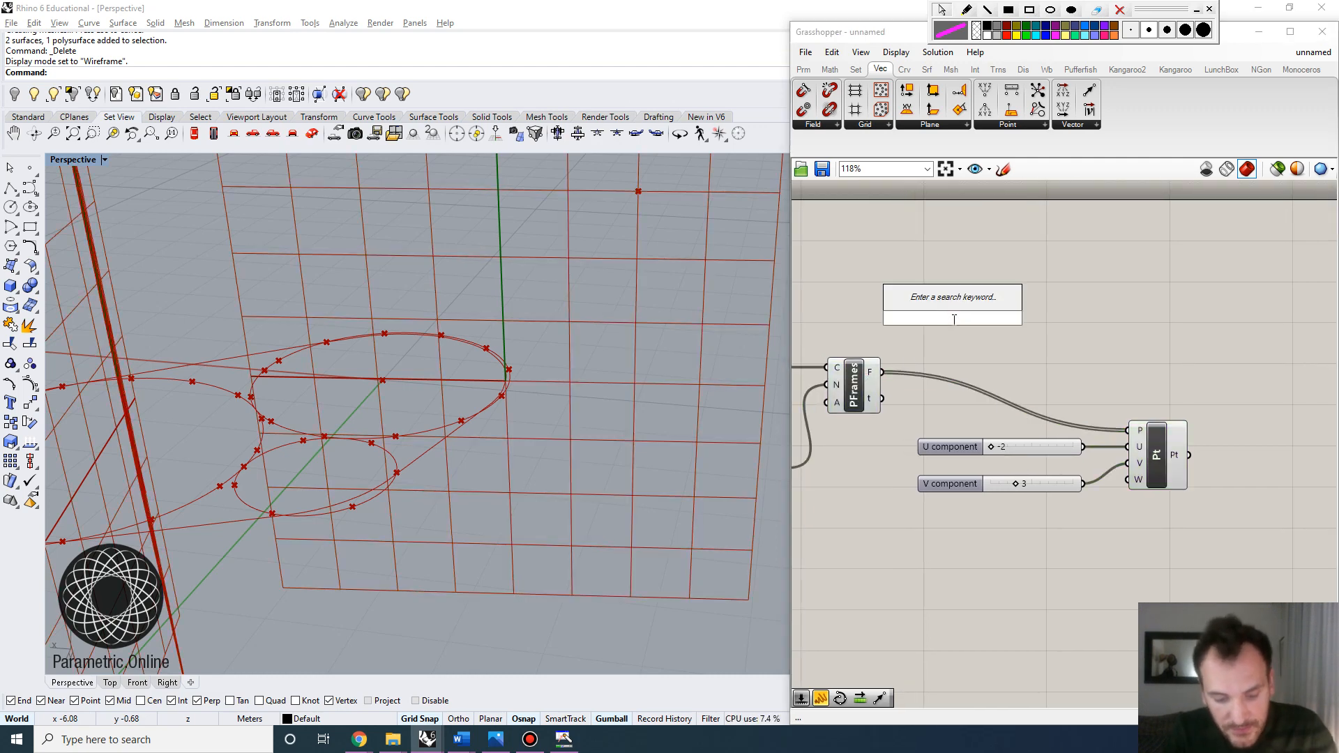
text(deconstru)
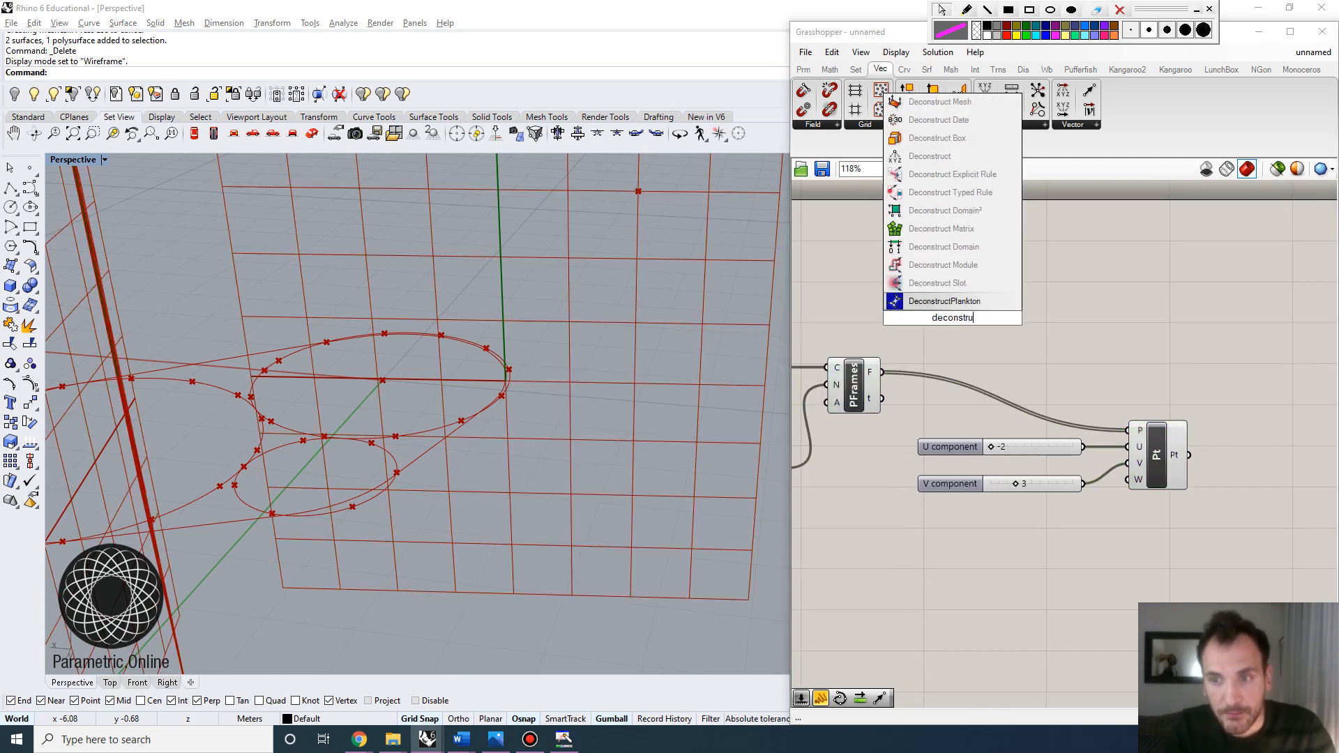
text(ct plane)
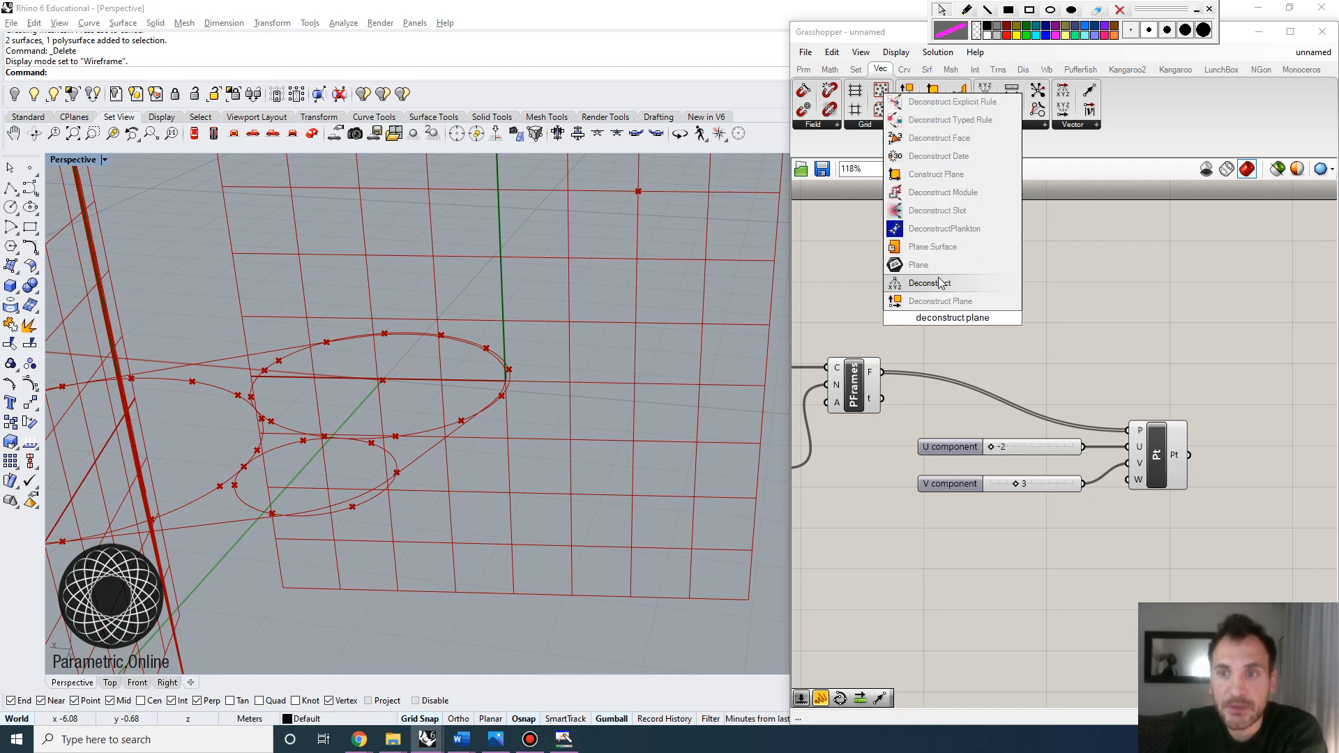
click(956, 301)
drag(882, 372, 1160, 349)
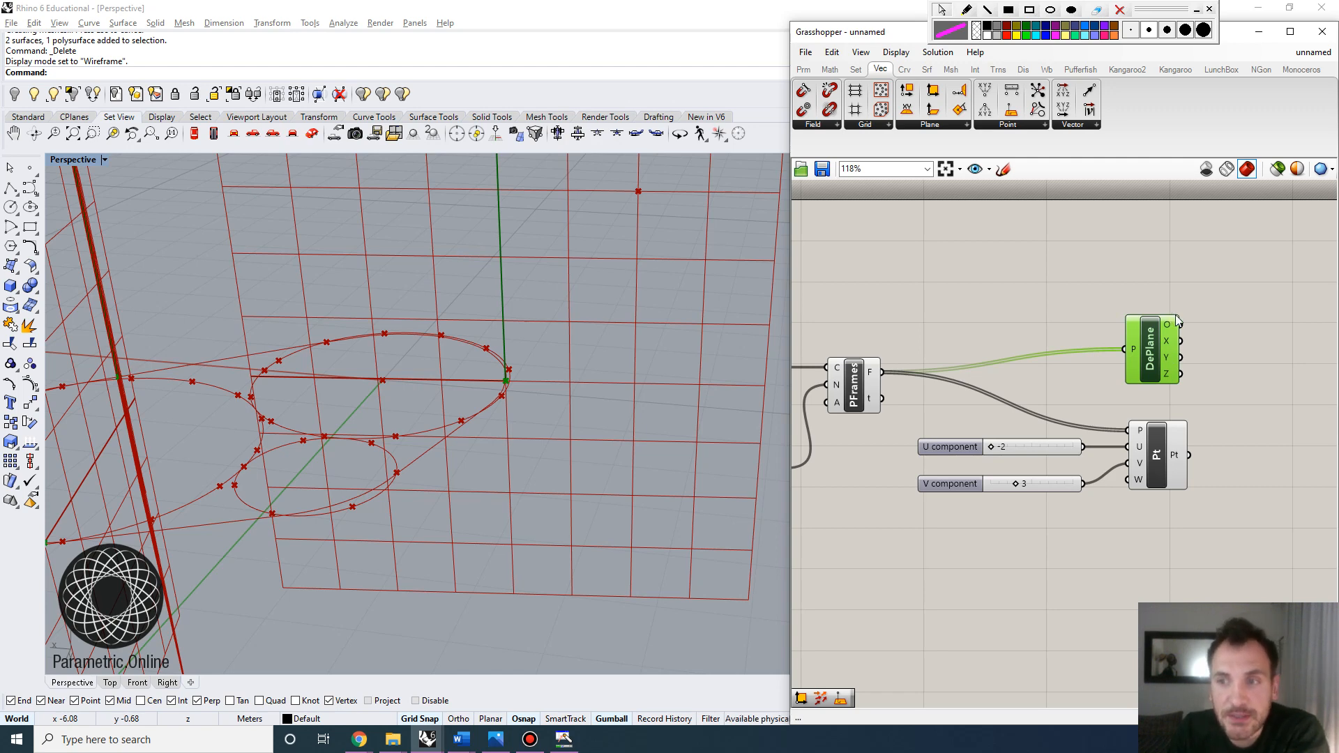
right_drag(1089, 348, 1022, 344)
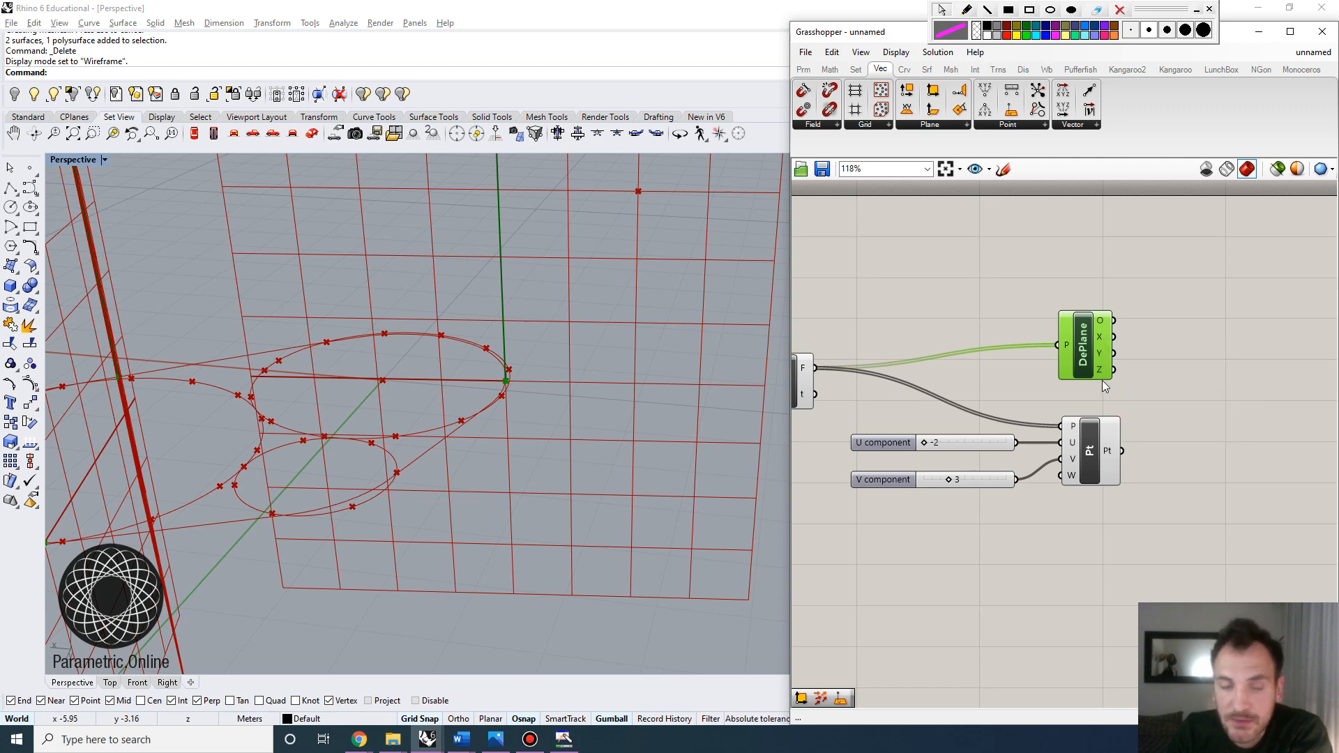
Step: Annotate the frame's origin, an outward tangent arrow, the offset point and the arc joining both points in the viewport
right_drag(514, 387, 560, 280)
right_drag(510, 400, 542, 340)
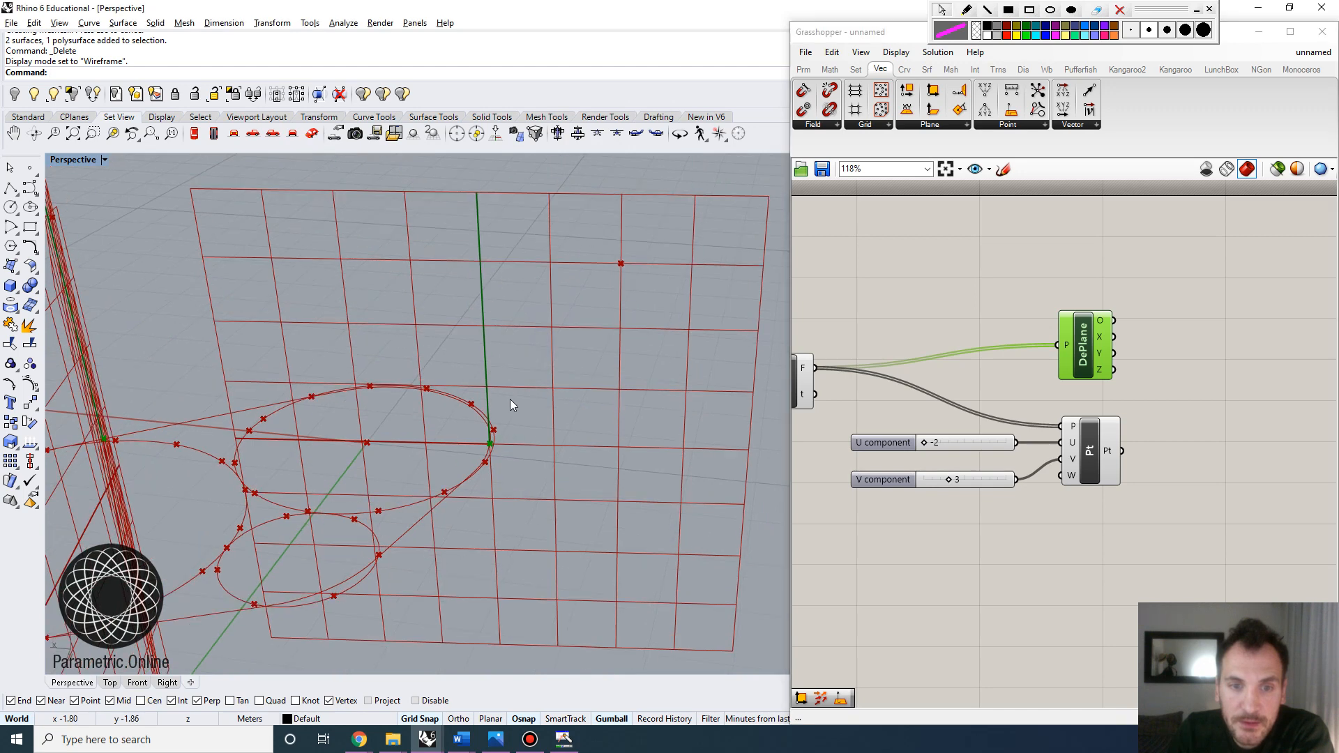
click(971, 13)
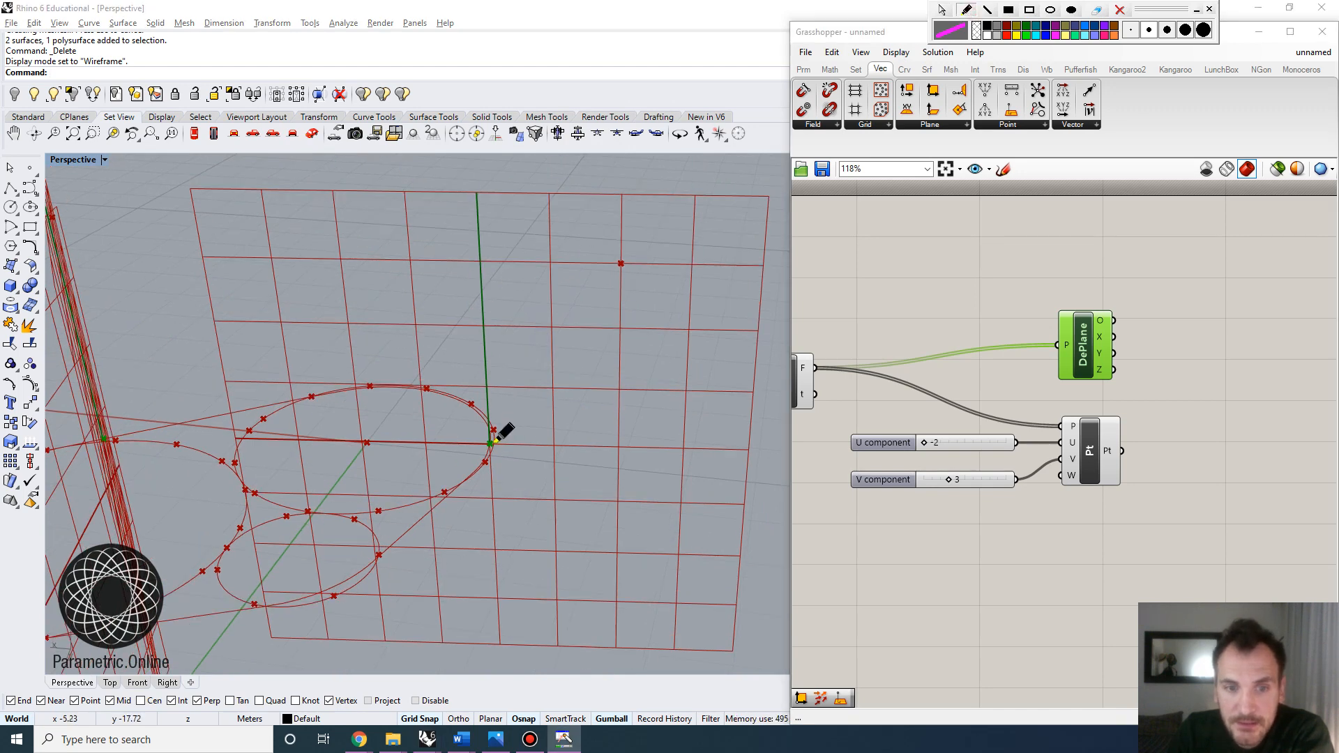
mouse_move(492, 442)
mouse_down()
mouse_move(652, 453)
mouse_move(615, 475)
mouse_up()
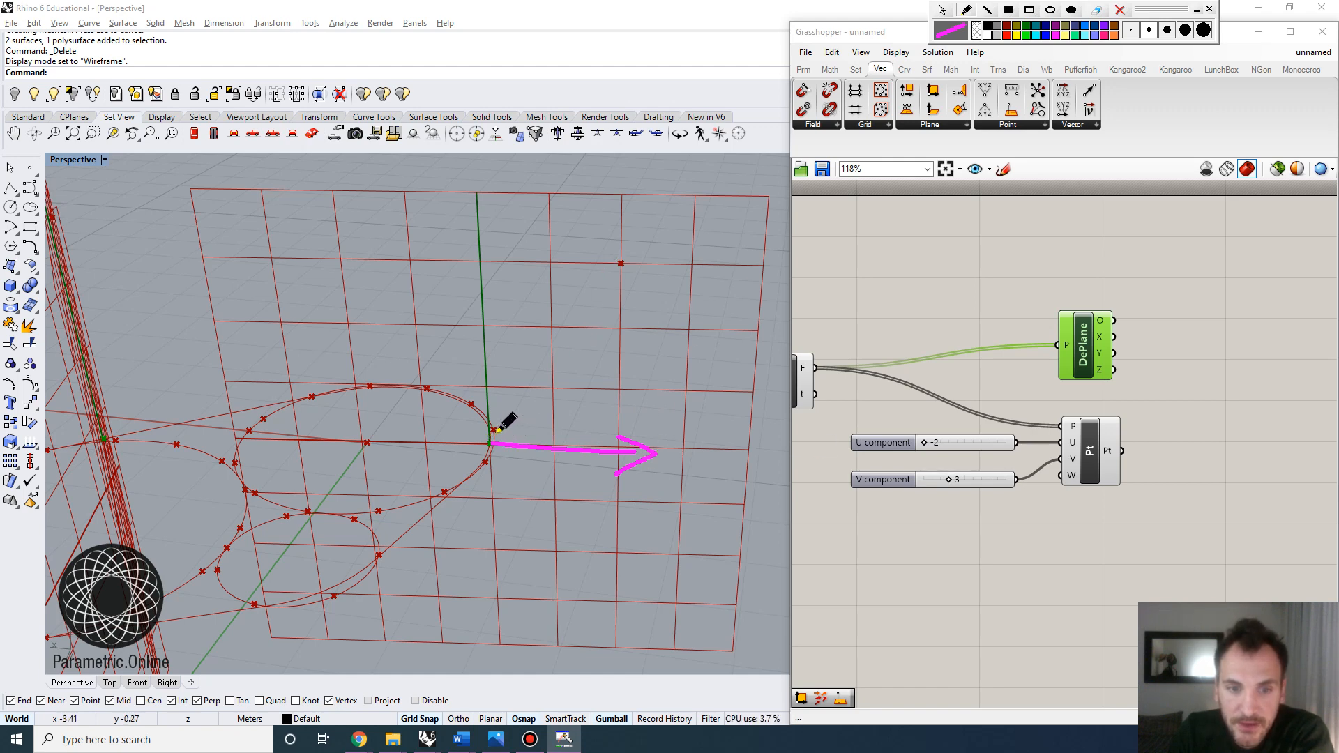
drag(495, 433, 452, 468)
drag(459, 432, 527, 461)
drag(651, 245, 587, 283)
drag(601, 233, 648, 286)
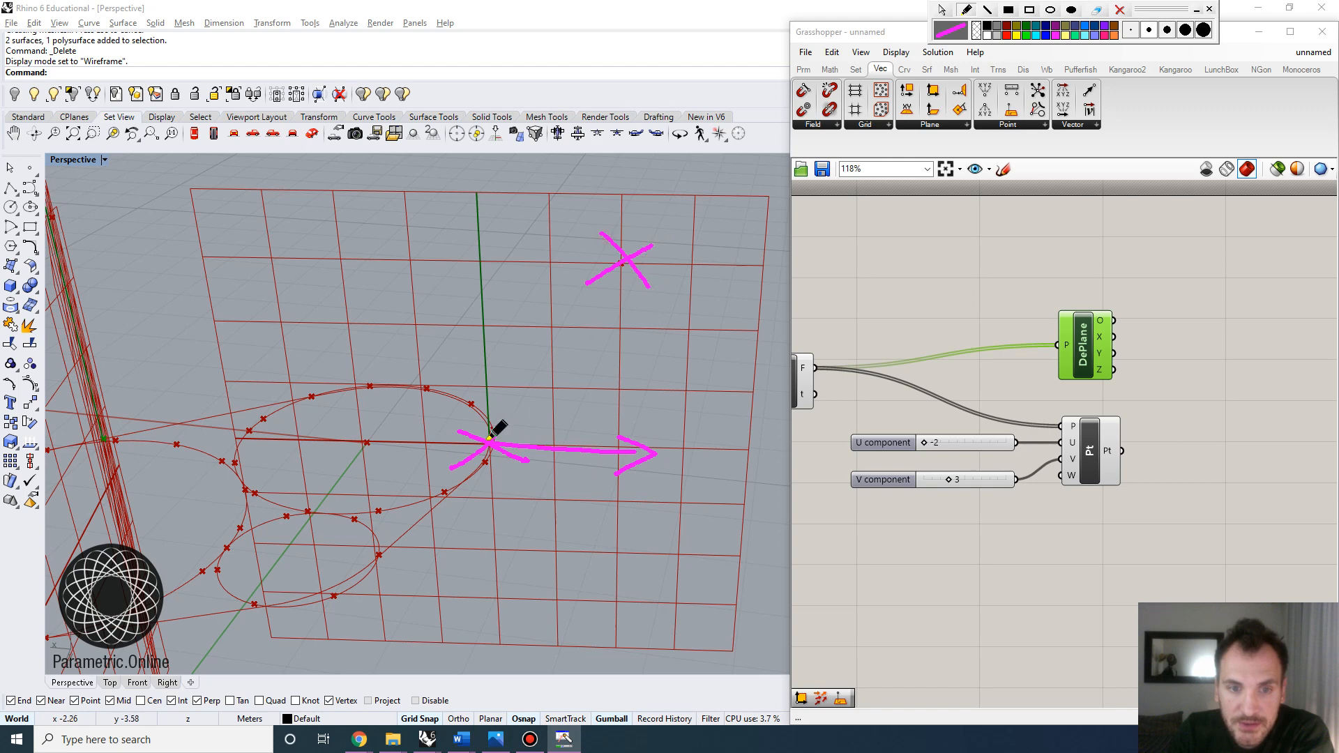
mouse_move(492, 440)
mouse_down()
mouse_move(621, 349)
mouse_move(624, 278)
mouse_up()
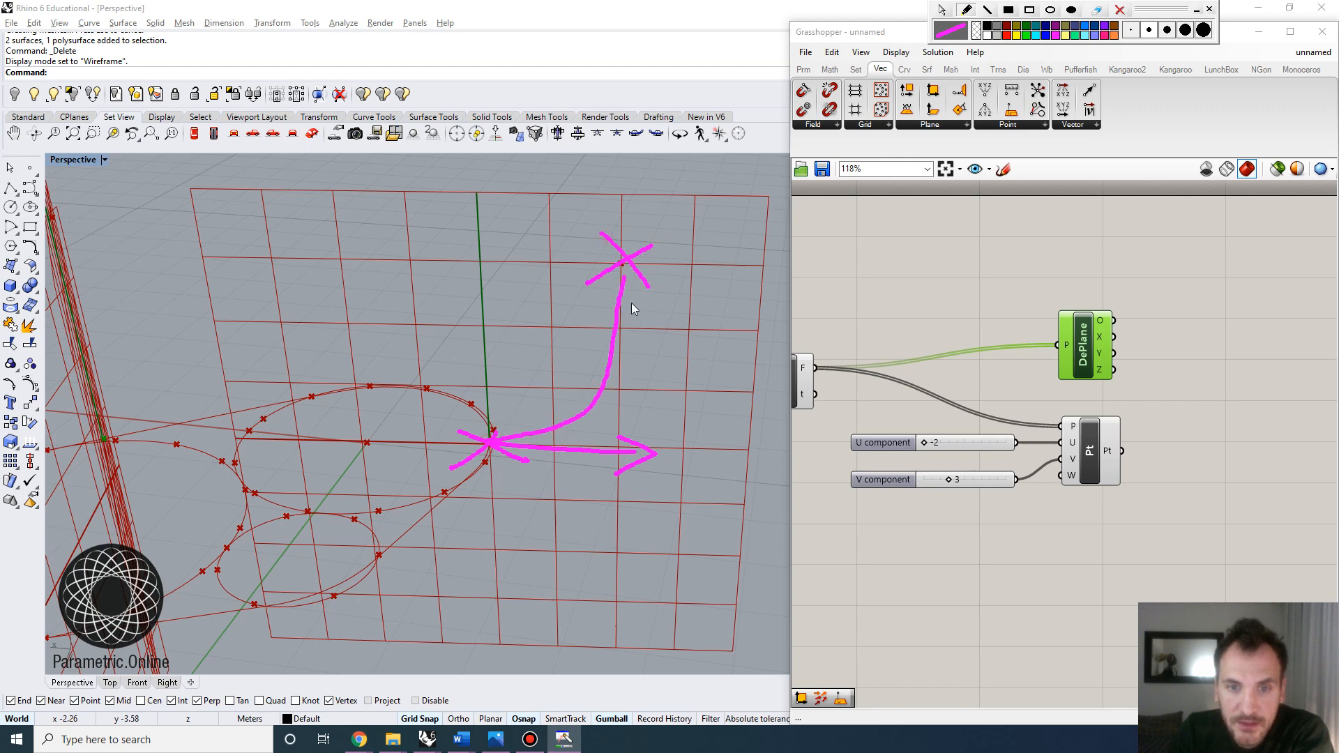
Step: Clear the viewport annotations and add an Arc SED component beyond the Deconstruct Plane and Point Oriented components
click(1116, 10)
middle_click(1135, 422)
scroll(1084, 217, down, 2)
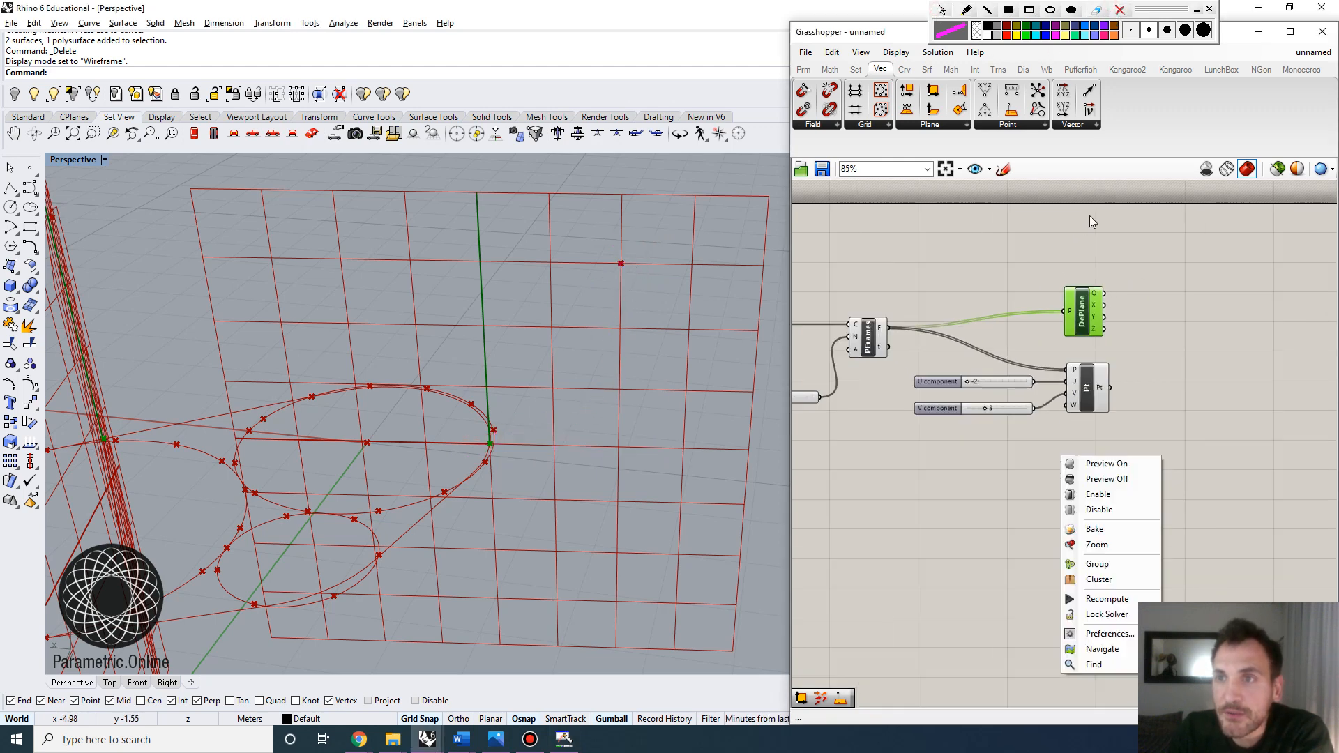
click(1089, 217)
right_drag(1079, 248, 1051, 297)
click(905, 69)
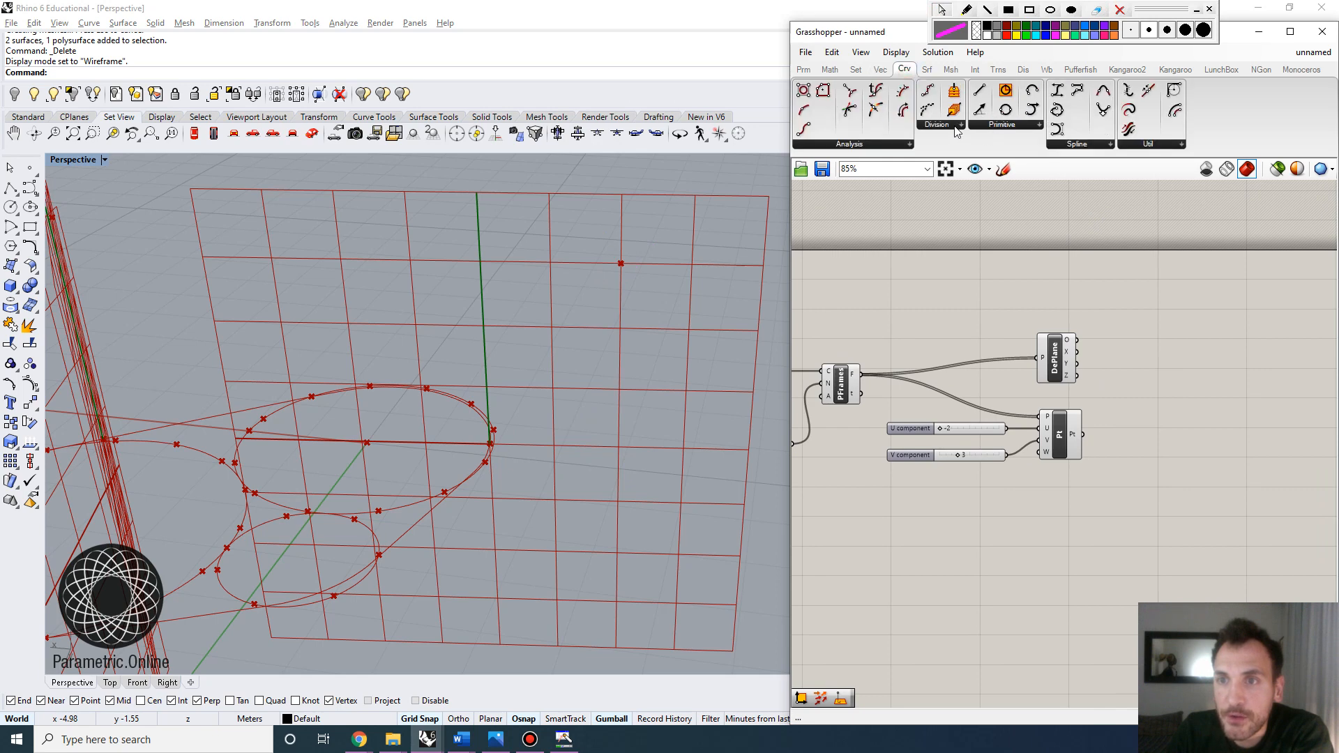
click(1002, 125)
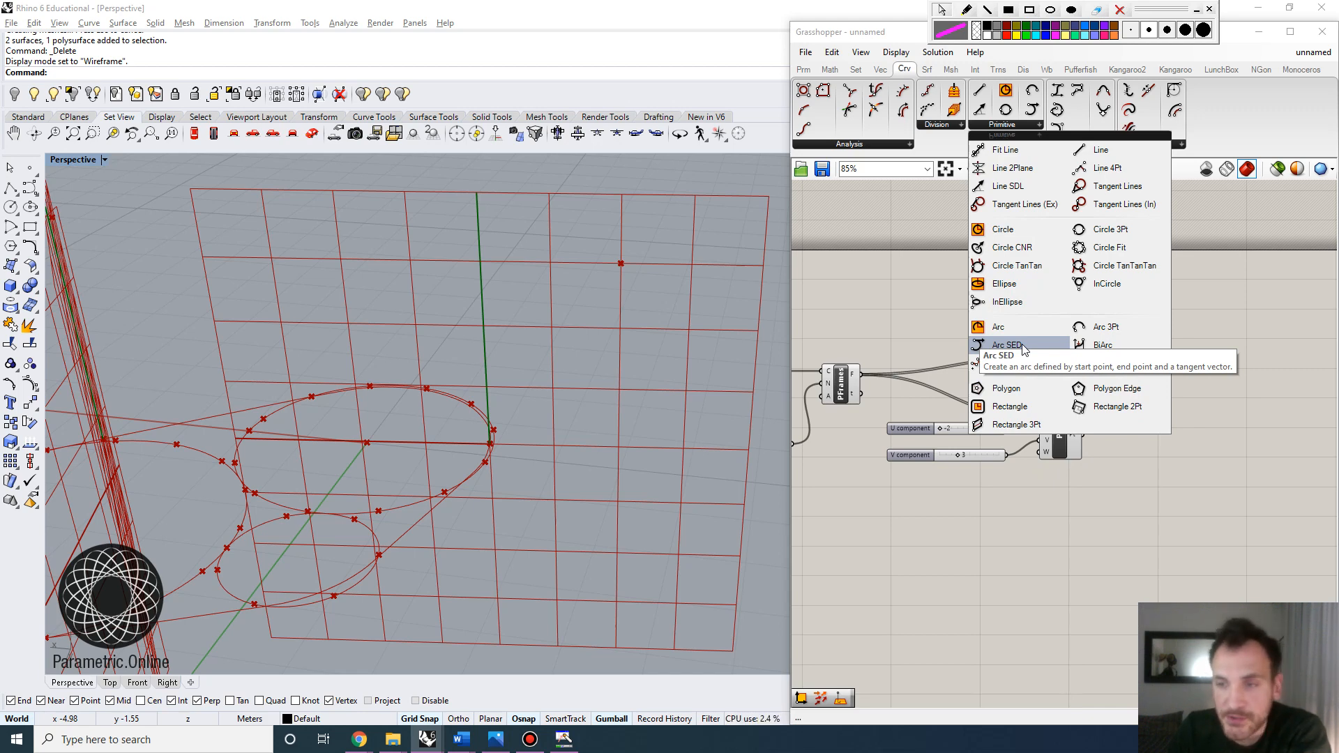
drag(1023, 349, 1182, 372)
scroll(1165, 360, up, 1)
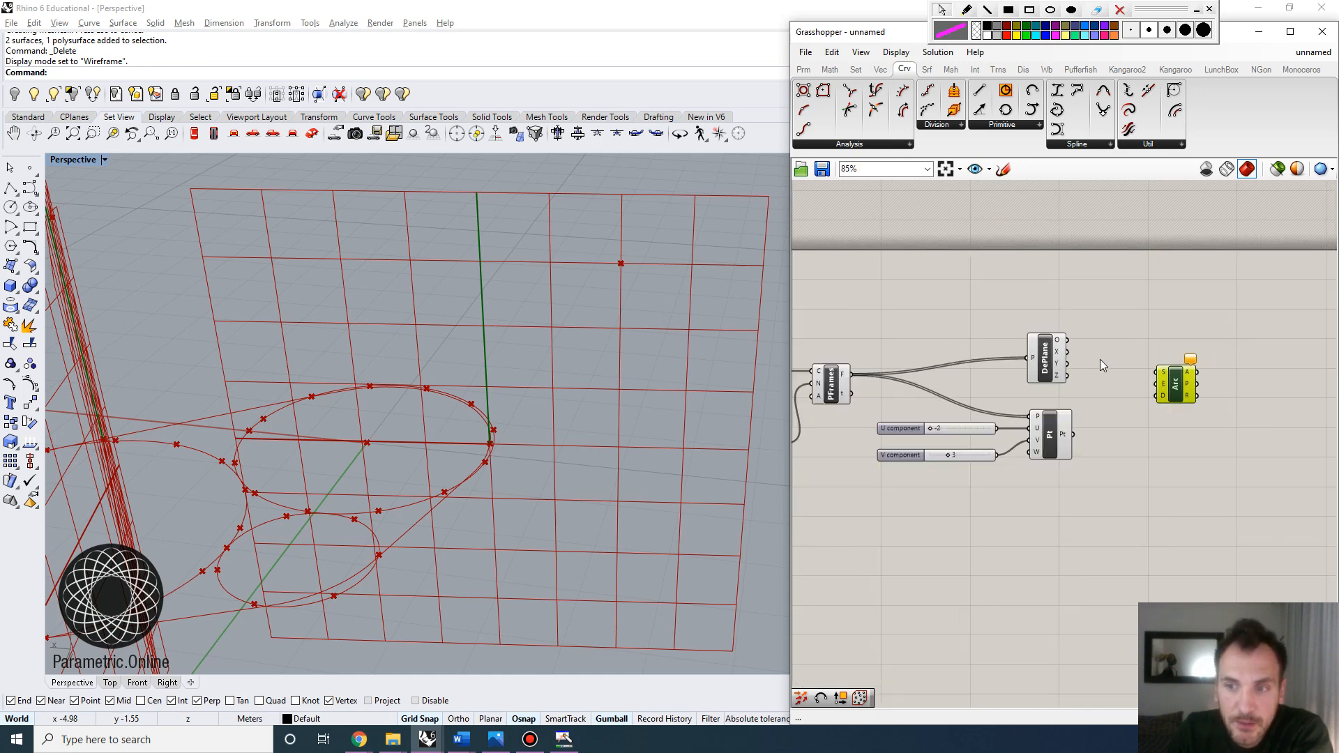
Step: Connect the Deconstruct Plane origin to the arc's S input, the oriented points to E, and the plane's X axis to D
click(1035, 357)
scroll(1039, 357, up, 1)
drag(1074, 337, 1207, 385)
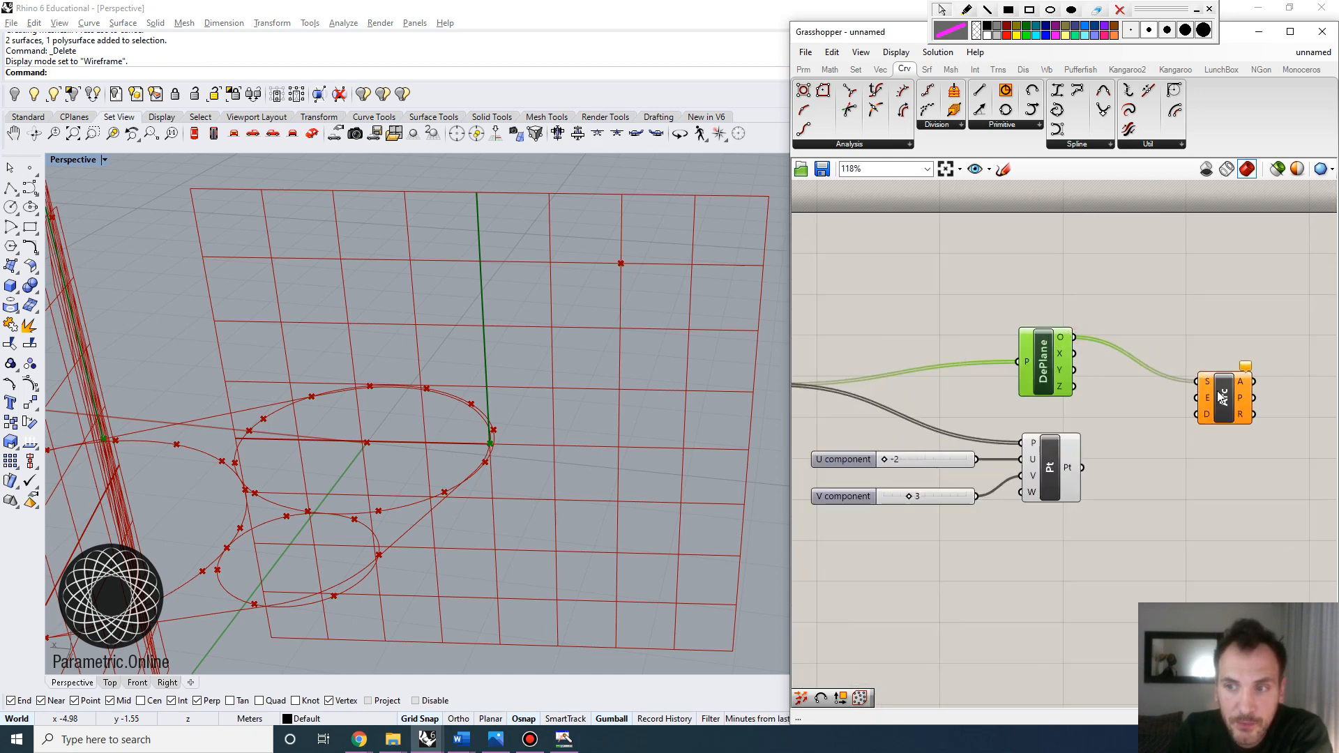
click(1186, 427)
click(1067, 468)
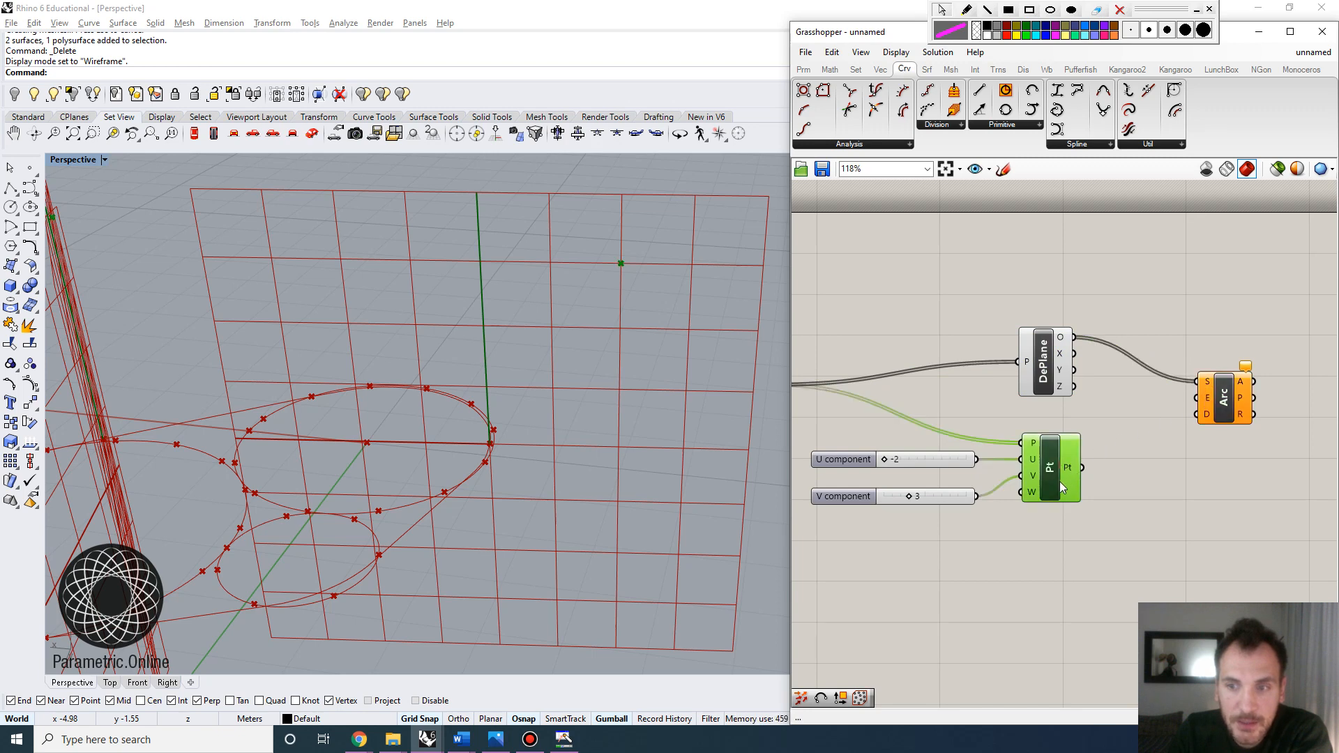
drag(1156, 407, 1202, 398)
click(1219, 399)
right_drag(1107, 358, 985, 367)
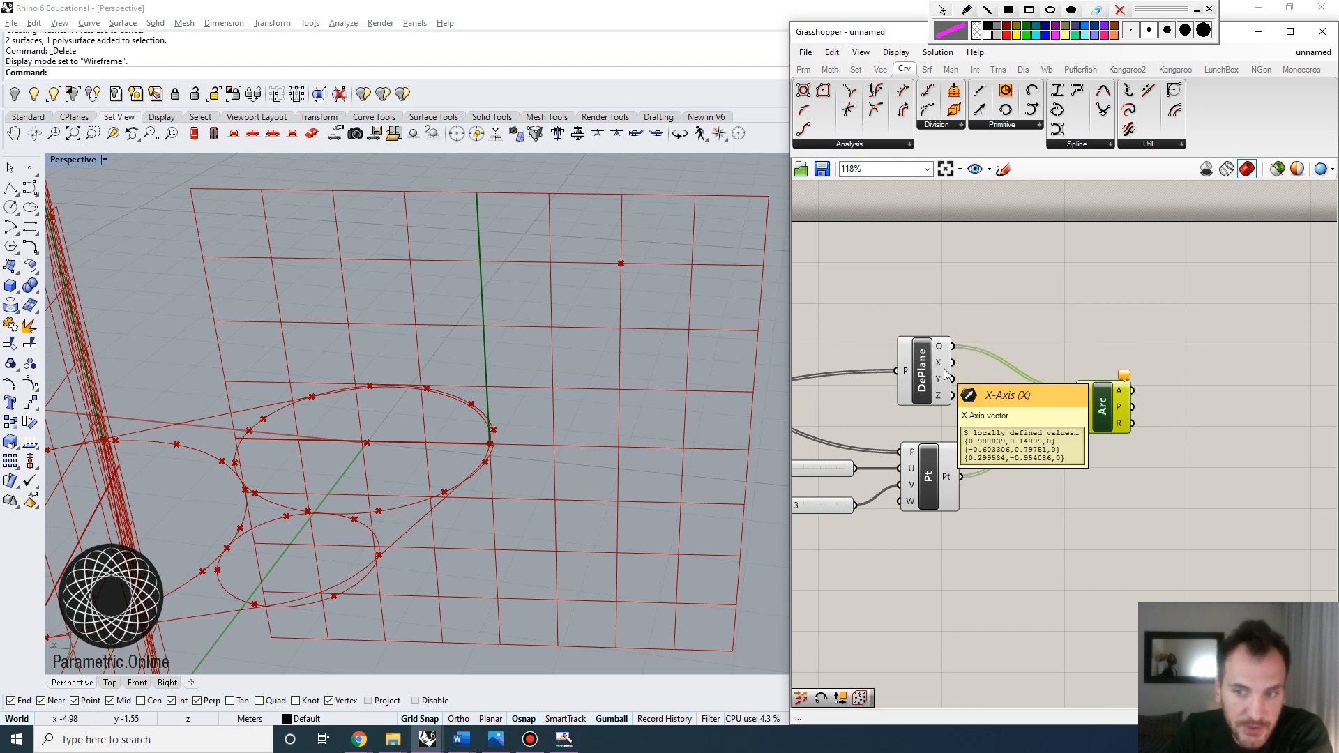
drag(952, 364, 1078, 424)
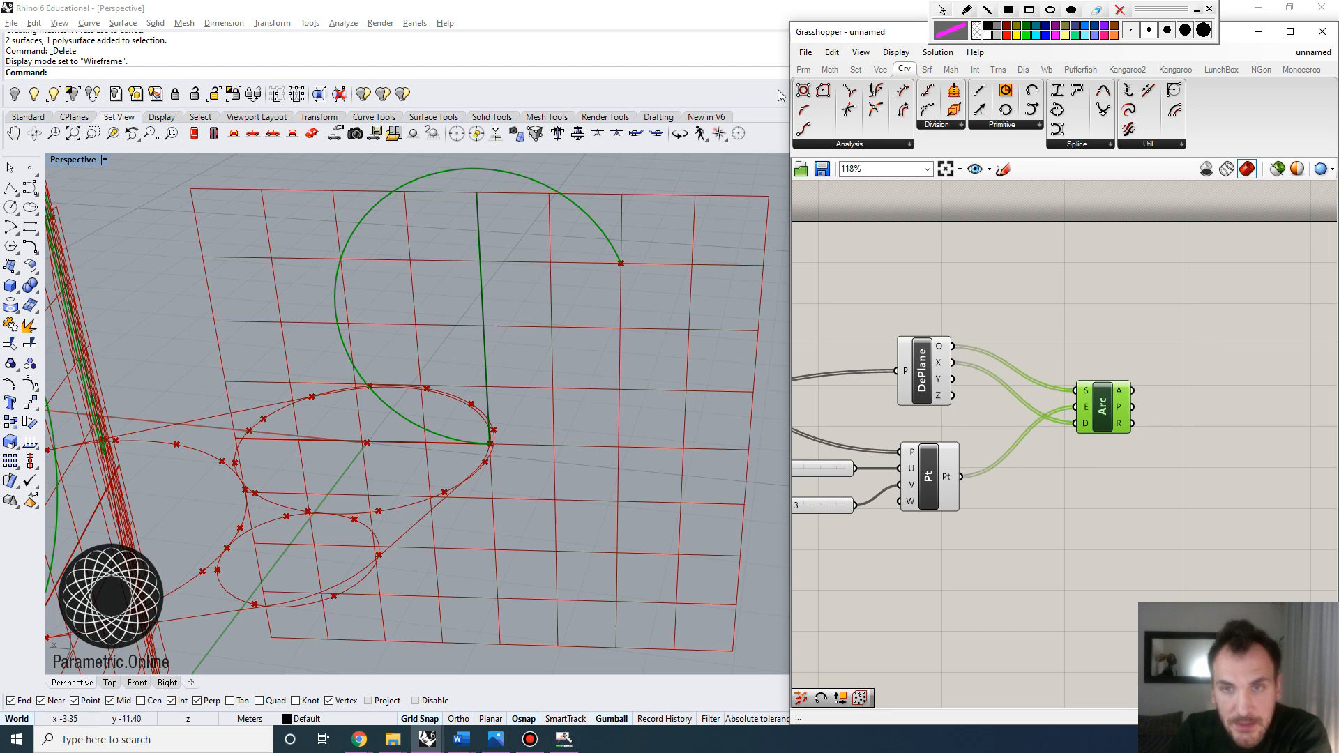
Step: Annotate the inward tangent arrow at the frame origin and trace the arc's direction to the offset point, and clear the markings
click(965, 9)
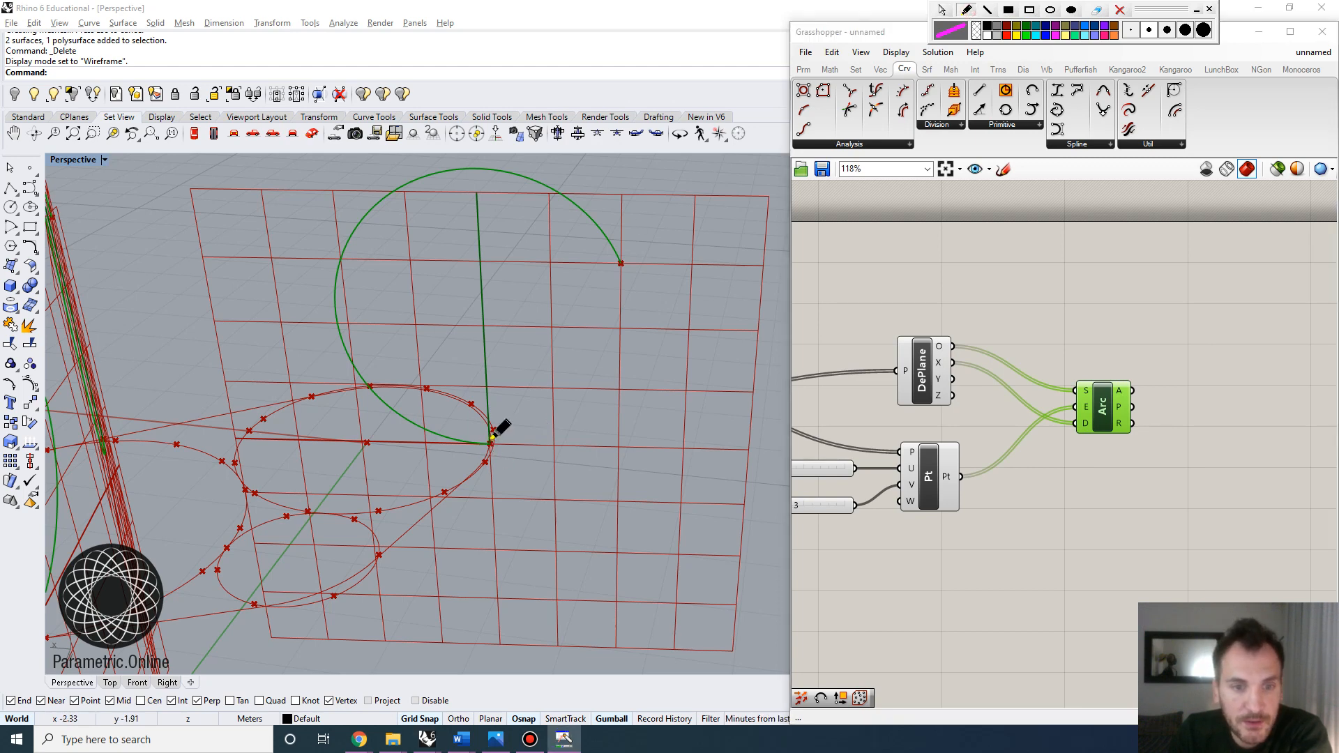
drag(492, 439, 361, 432)
mouse_move(492, 446)
mouse_down()
mouse_move(383, 389)
mouse_move(544, 216)
mouse_move(586, 266)
mouse_up()
drag(567, 225, 580, 251)
drag(586, 265, 514, 259)
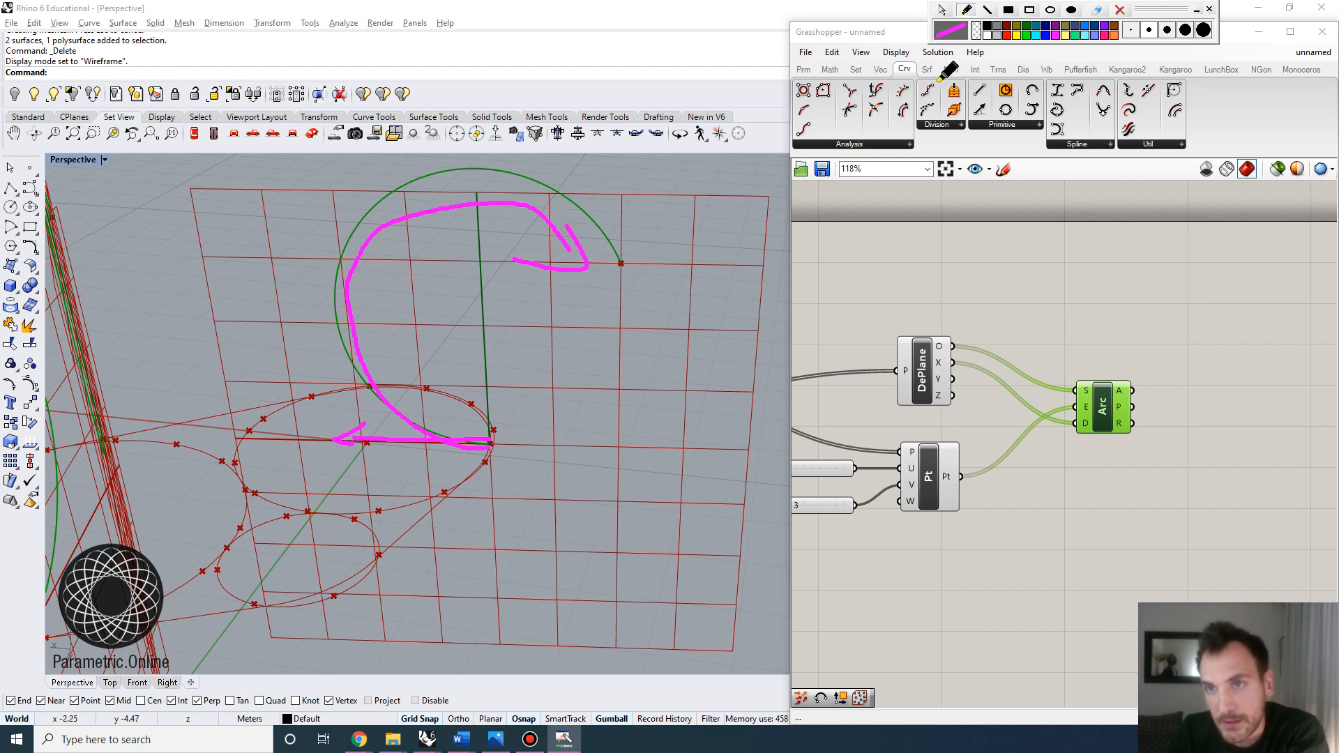
click(1119, 10)
Step: Add a Reverse vector component and route the plane's X axis through it into the arc's D input
double_click(1011, 470)
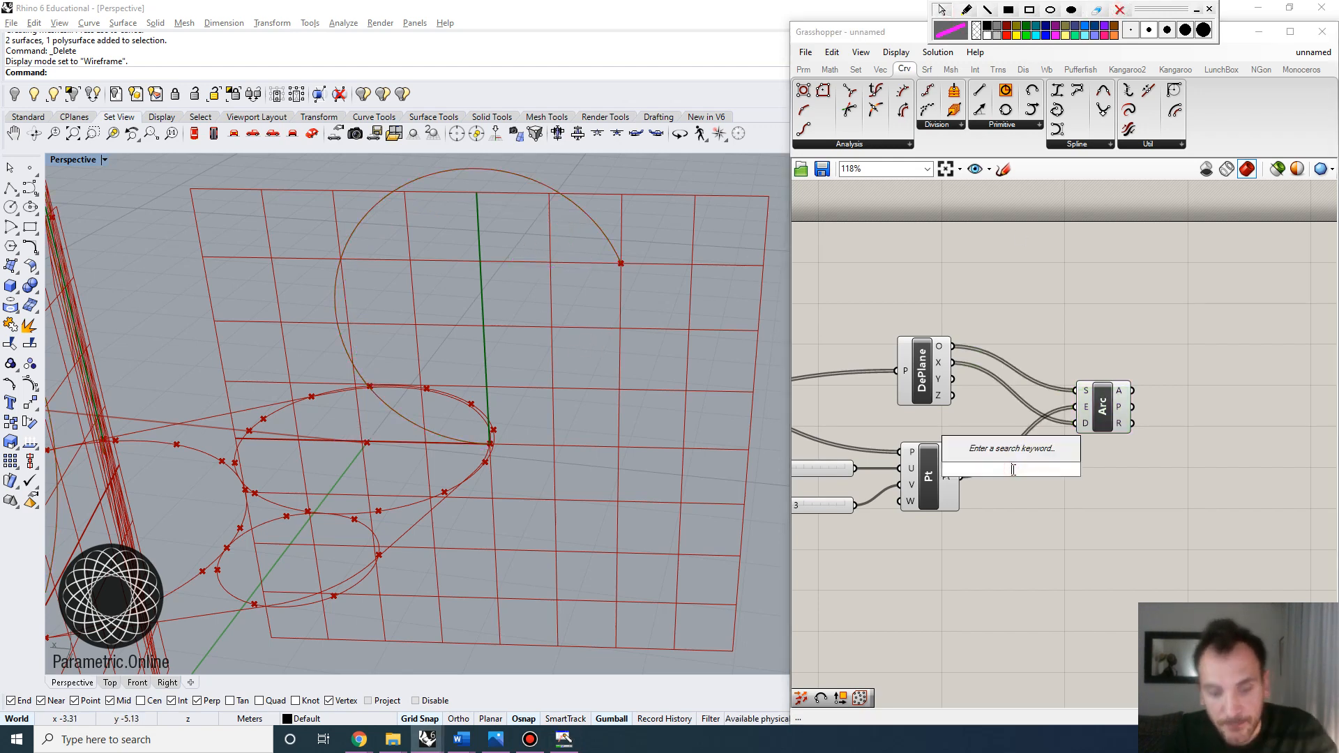
text(rever)
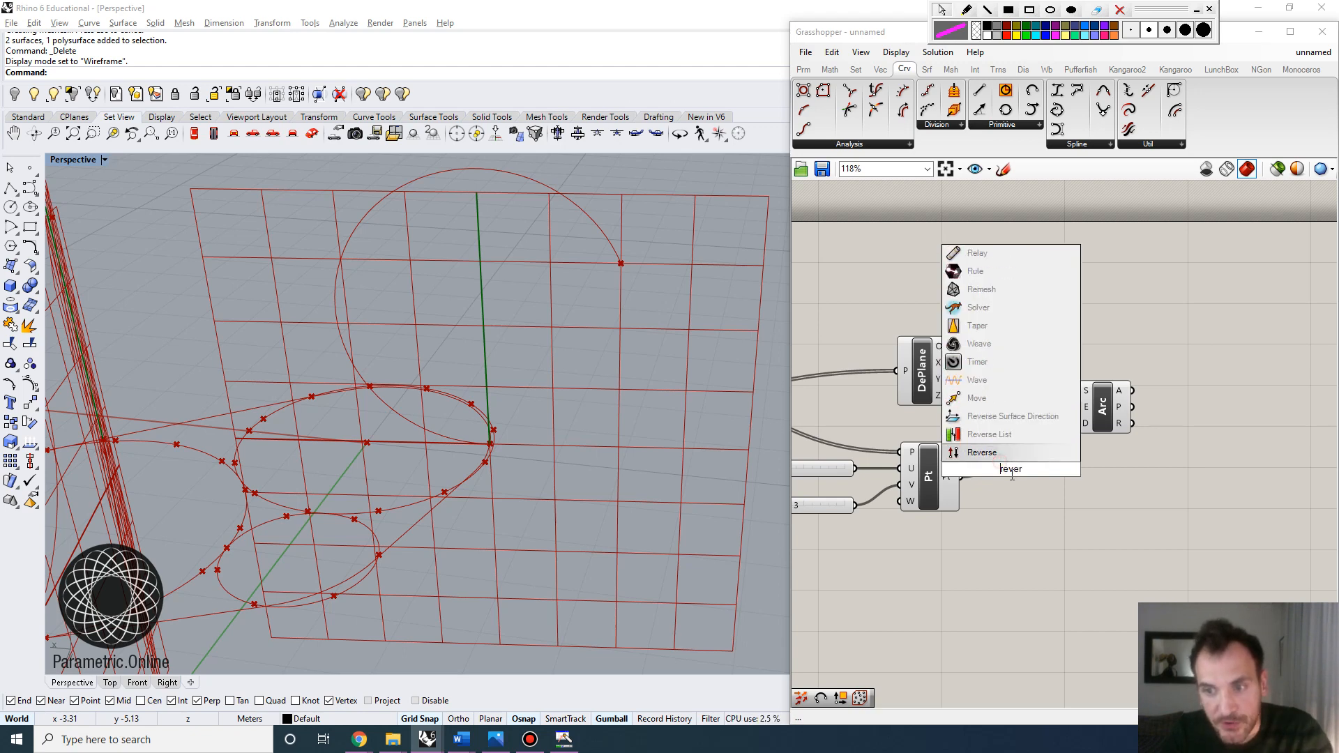
key(Return)
drag(952, 363, 1137, 398)
right_drag(604, 377, 633, 332)
Step: Set the V component slider to 2
scroll(634, 332, down, 4)
scroll(633, 338, up, 2)
scroll(961, 514, up, 1)
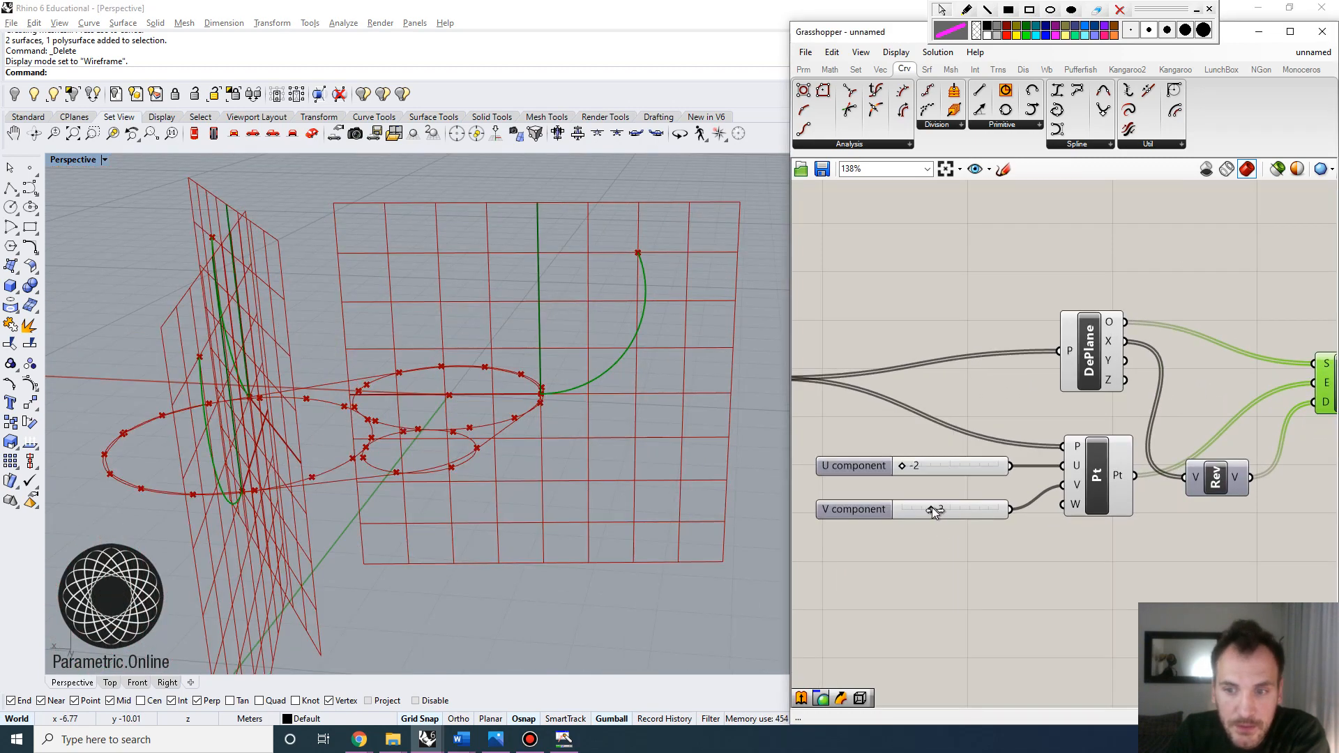
drag(931, 508, 921, 510)
scroll(500, 364, down, 5)
scroll(568, 343, up, 5)
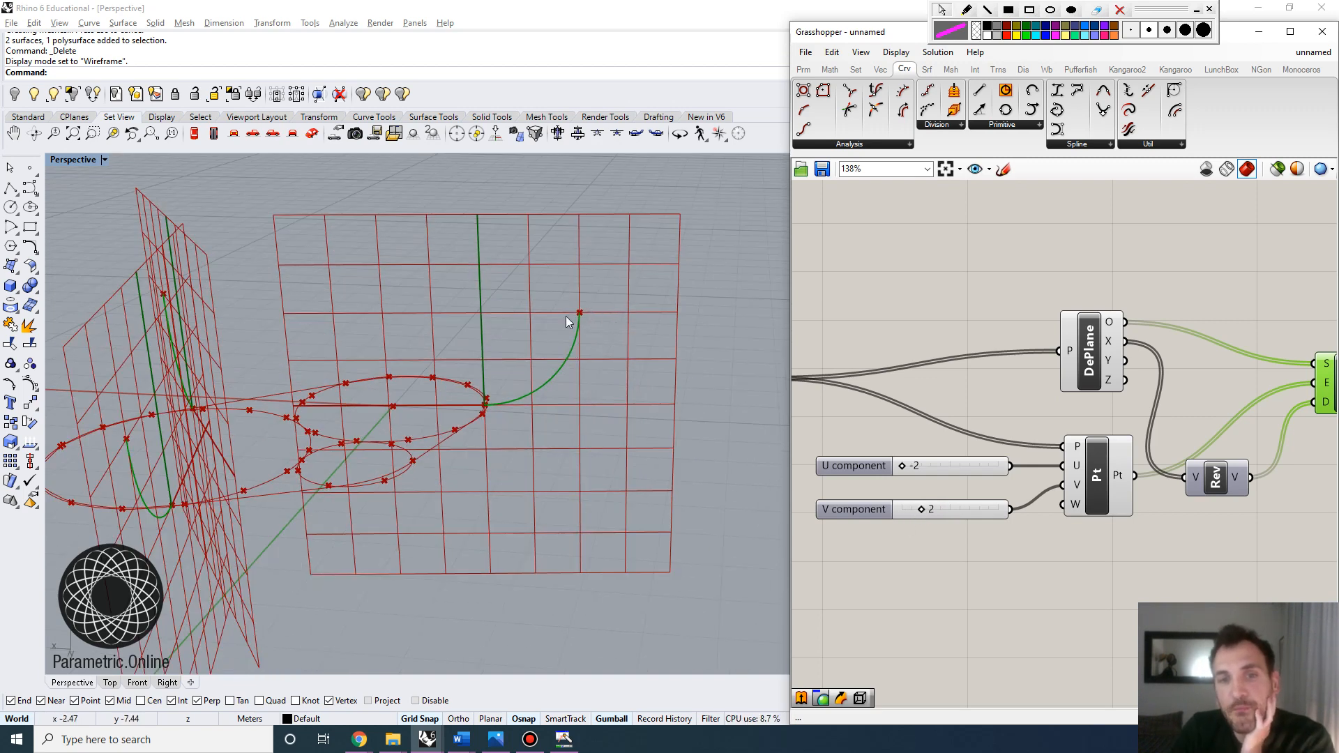
Step: Mark the arc's end point, its two radii labelled r and the arc itself in the viewport, and clear the markings
scroll(569, 321, up, 4)
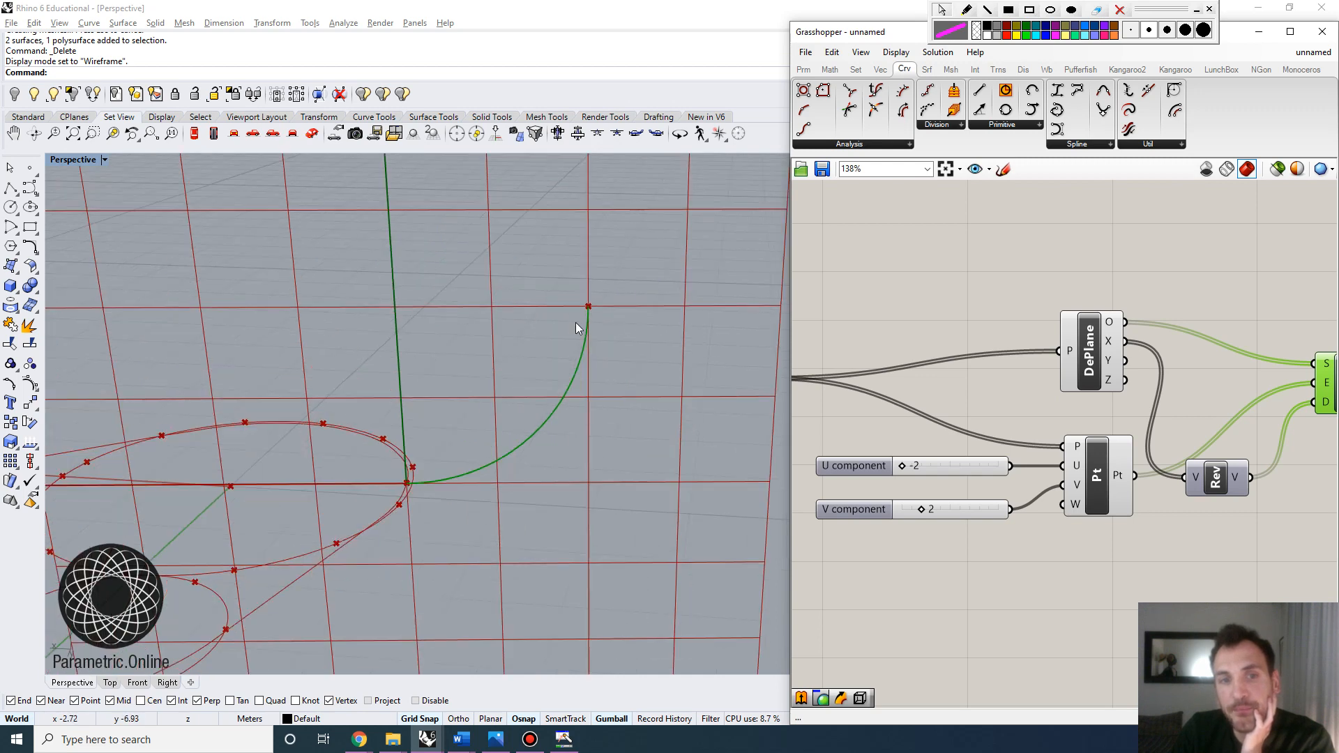
click(966, 9)
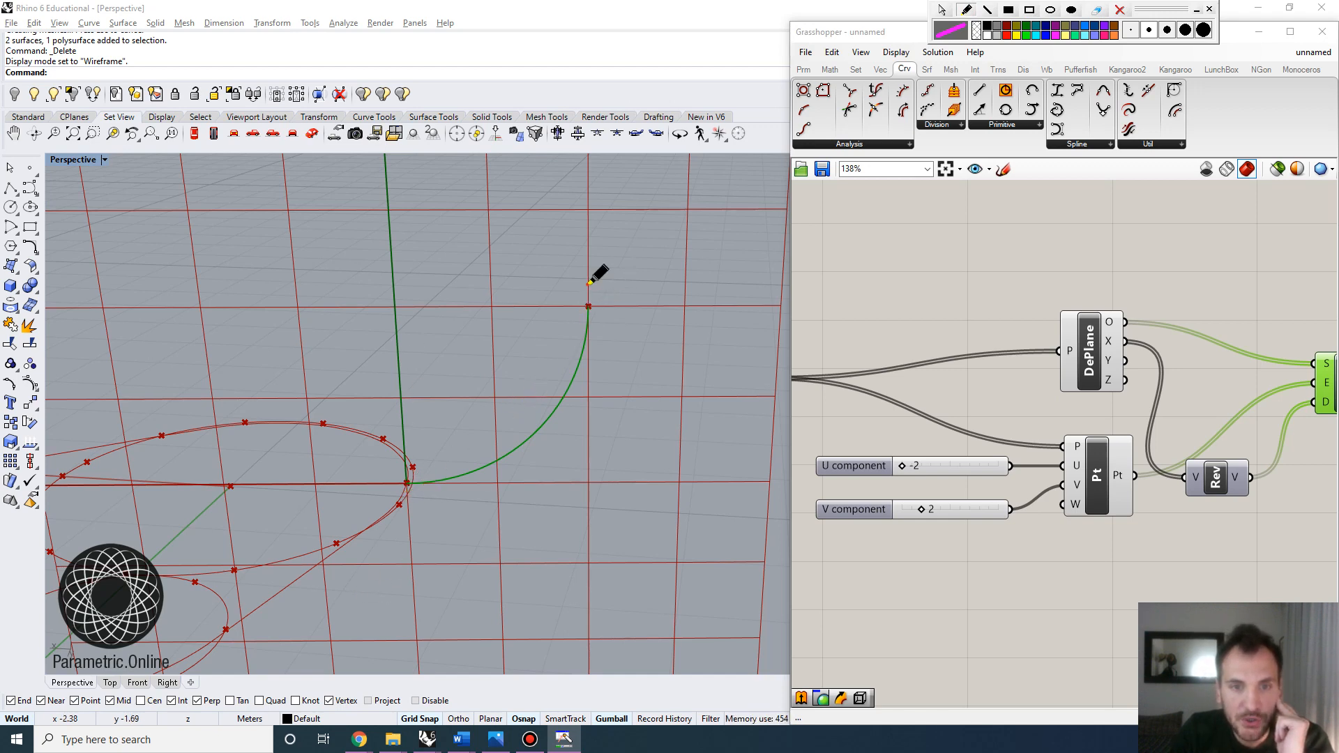
mouse_move(589, 284)
mouse_down()
mouse_move(618, 301)
mouse_move(600, 286)
mouse_up()
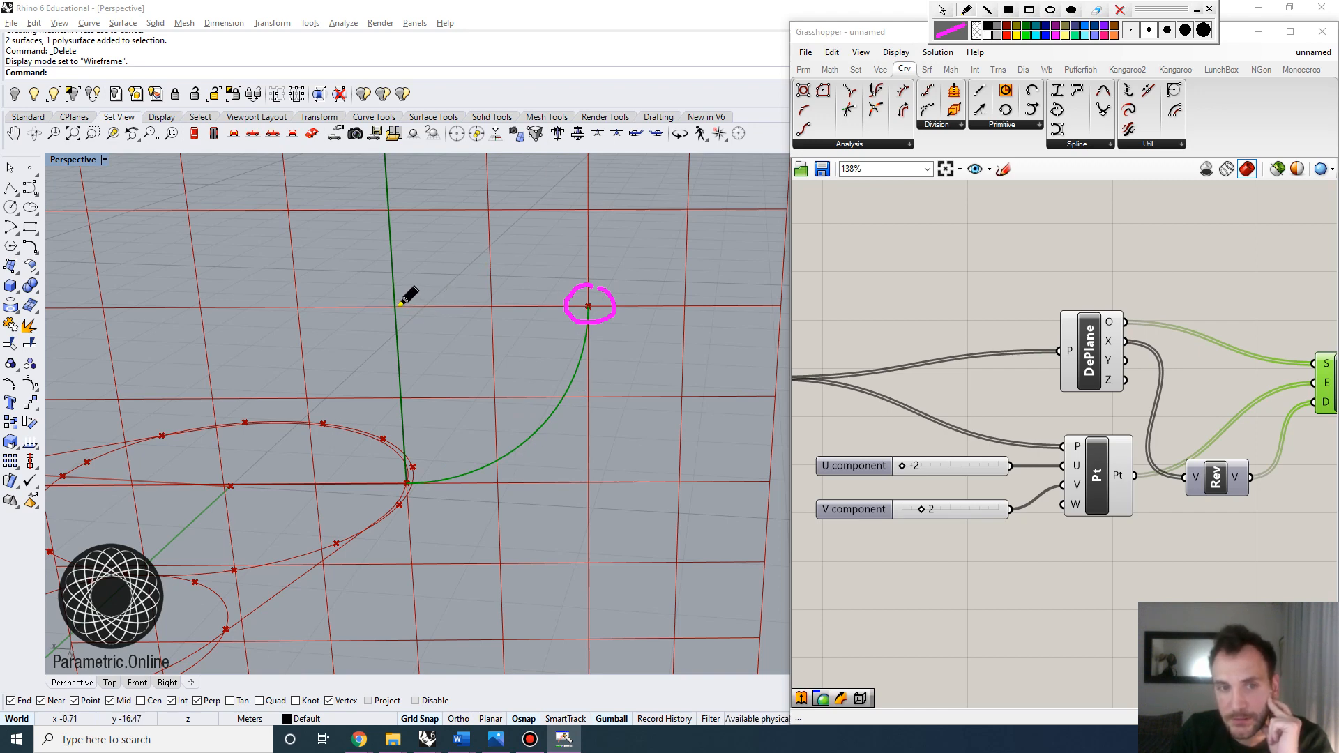
mouse_move(395, 306)
mouse_down()
mouse_move(578, 298)
mouse_move(553, 323)
mouse_move(401, 355)
mouse_move(403, 459)
mouse_move(374, 459)
mouse_up()
drag(479, 284, 500, 256)
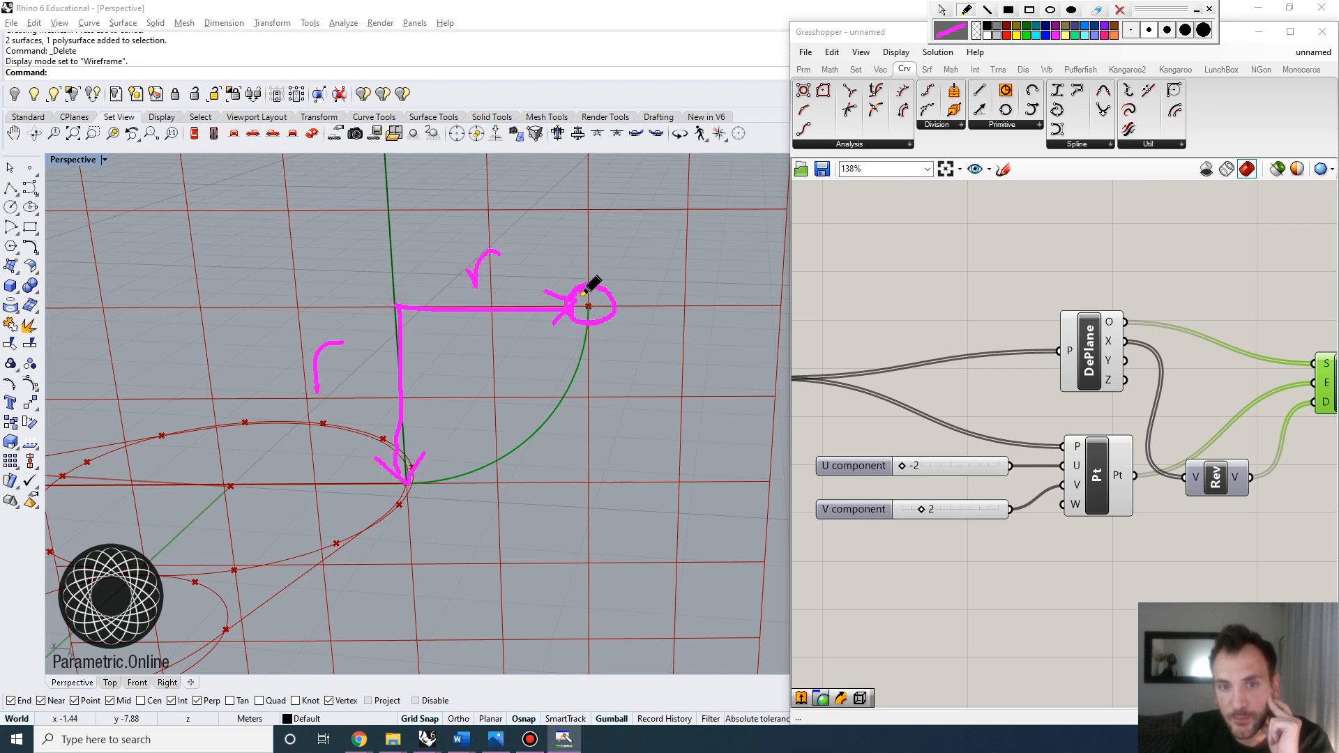
drag(410, 480, 570, 232)
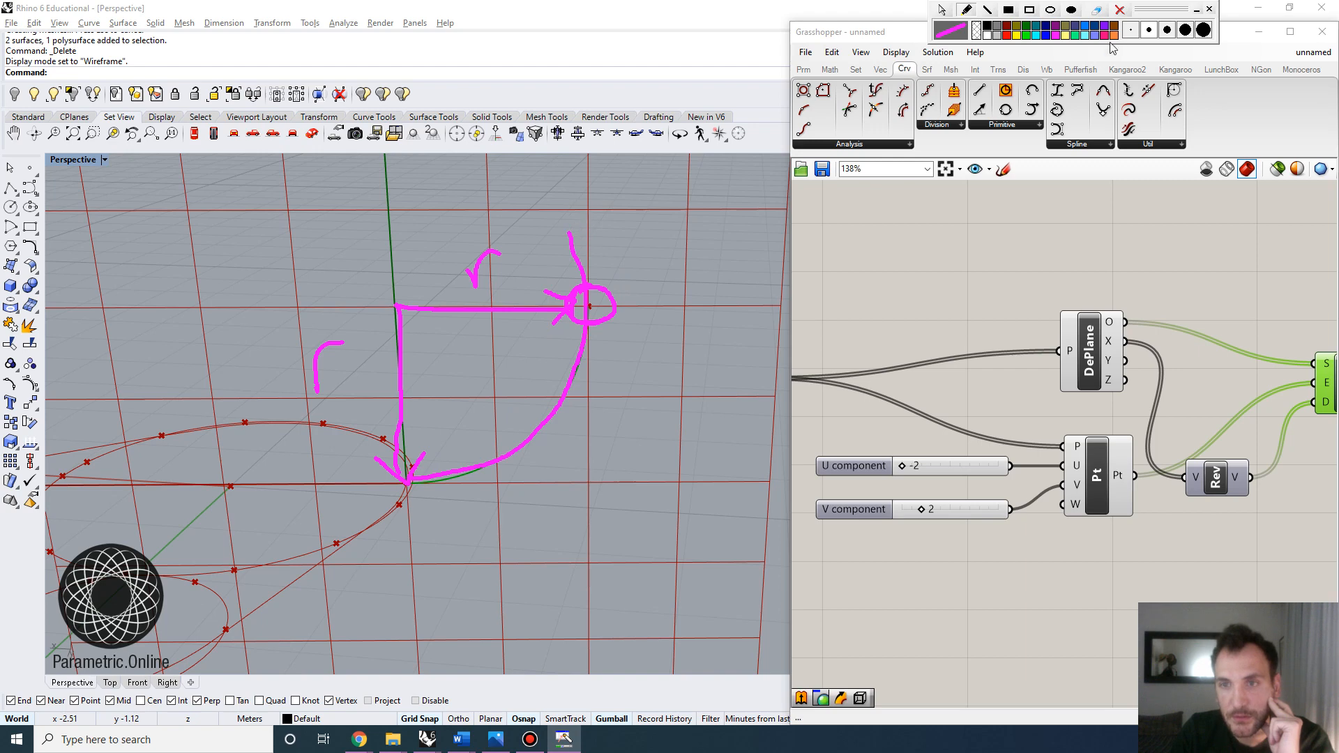
click(1120, 10)
Step: Move the V component slider down and away from the Point Oriented component to make room for another component
click(999, 396)
scroll(998, 396, down, 3)
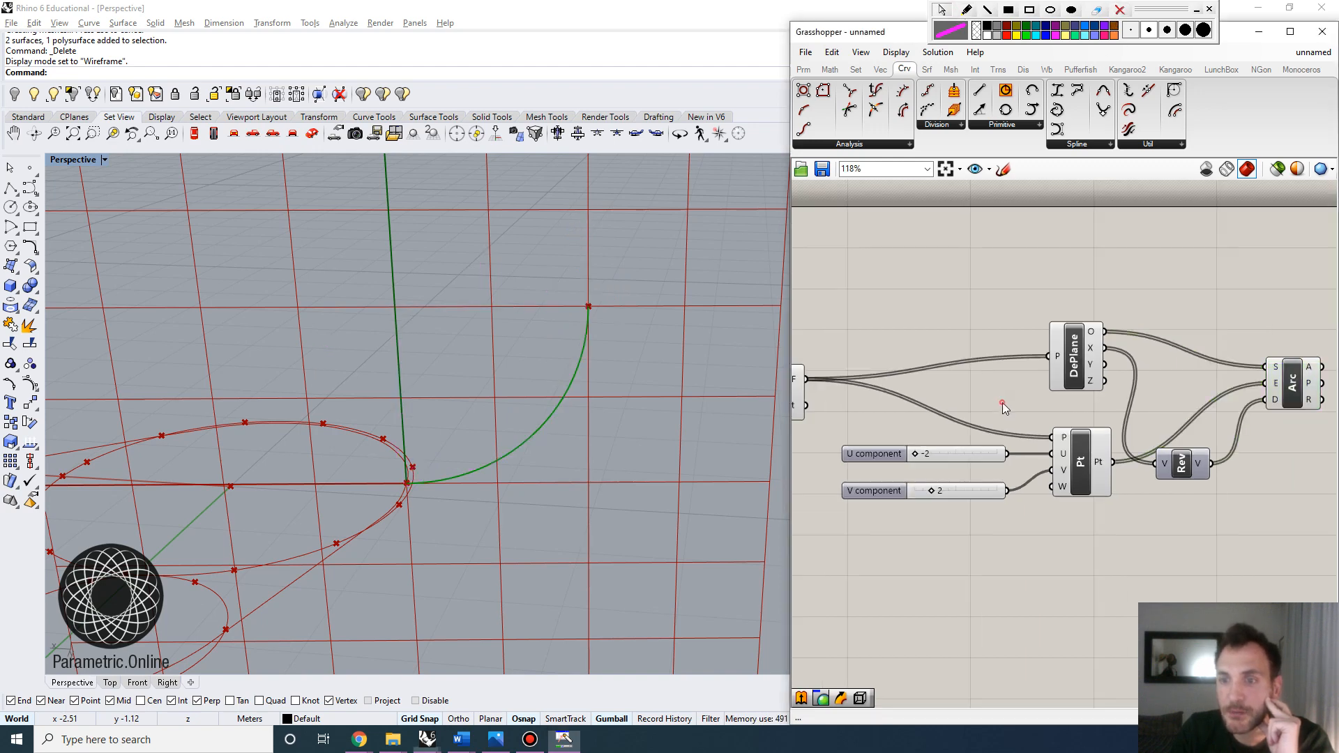
right_drag(978, 391, 1099, 351)
scroll(1099, 351, up, 2)
drag(1049, 459, 1002, 496)
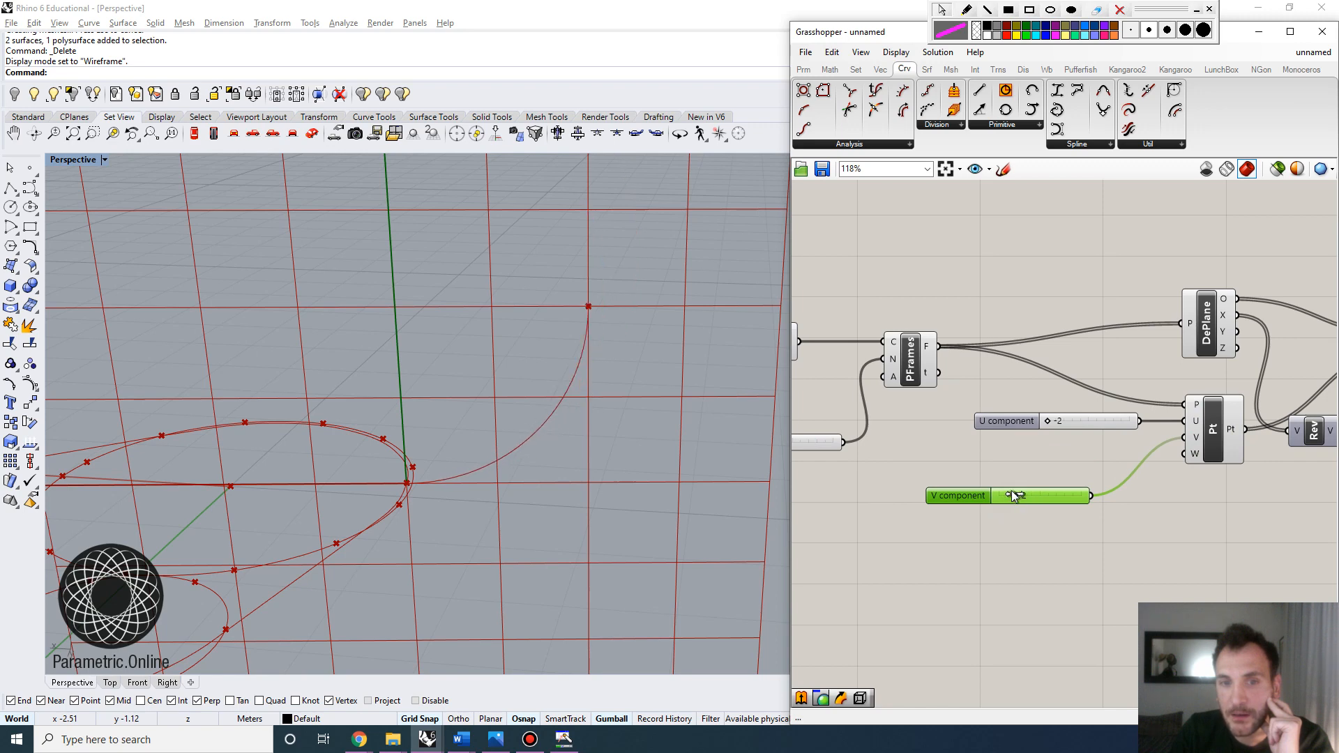
drag(1055, 487, 979, 507)
double_click(1108, 525)
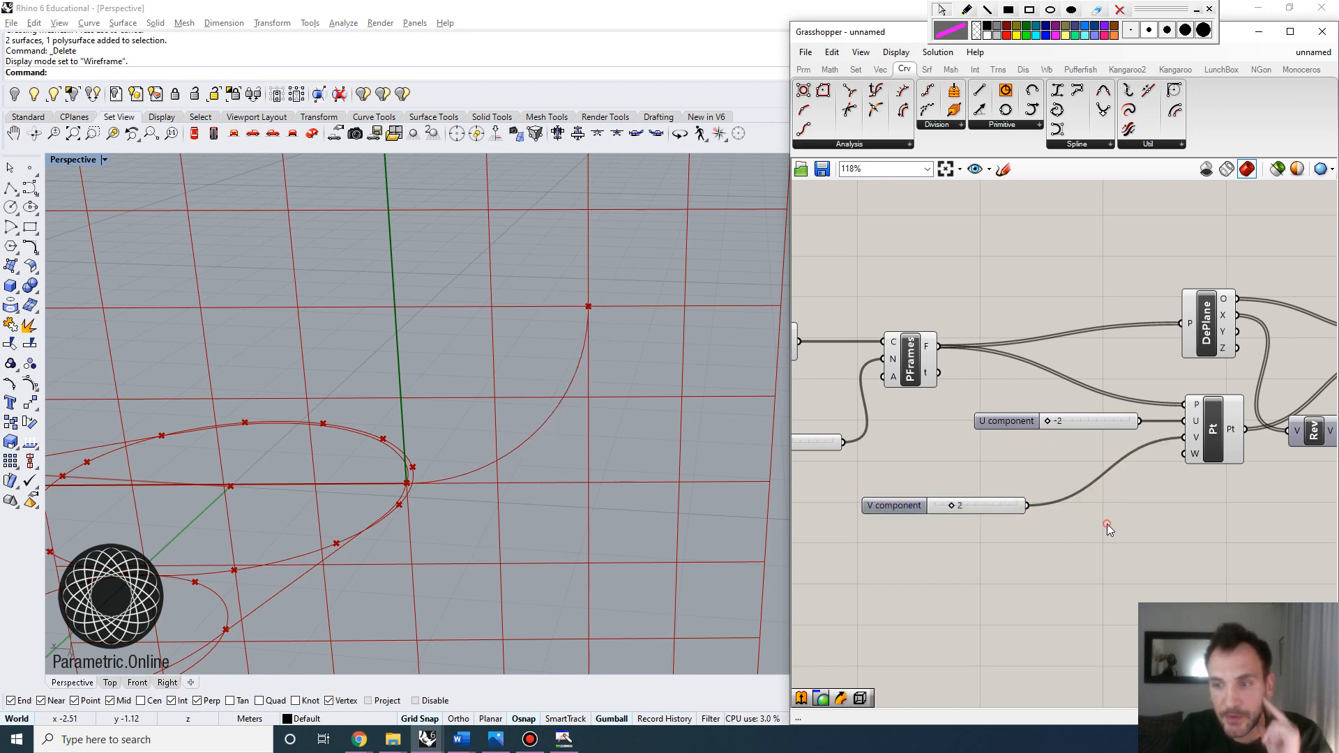
text(mul)
click(1106, 461)
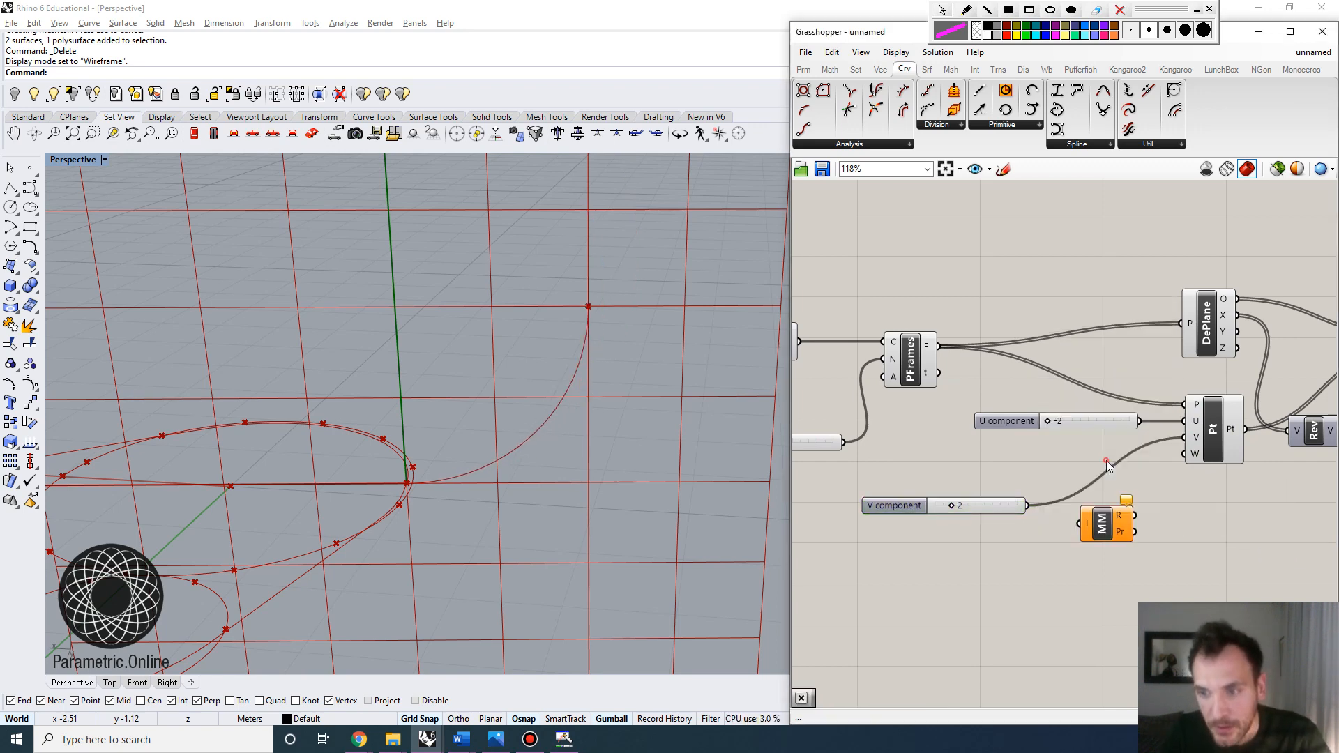
Step: Add a Multiplication component below the Point Oriented component and feed its A input from the V component slider
double_click(1103, 521)
text(mul)
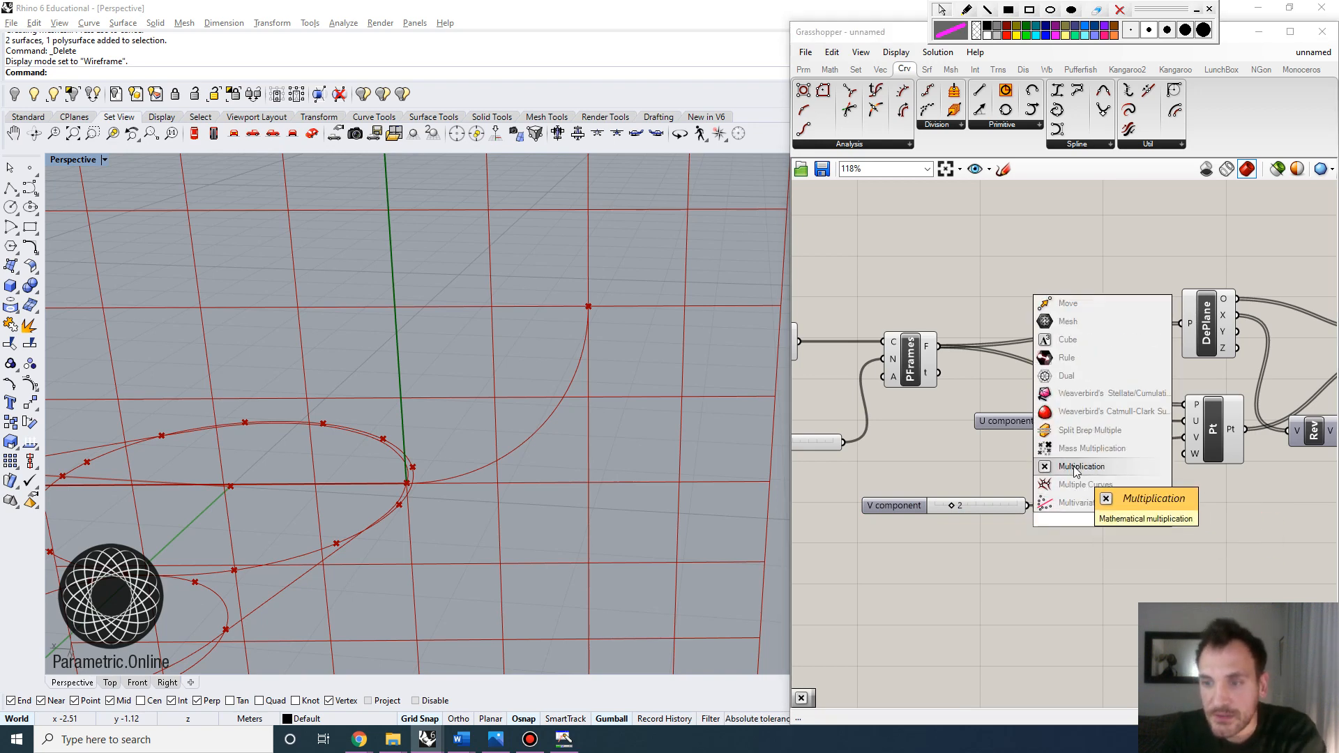
click(1077, 502)
drag(1127, 517, 1150, 526)
drag(1028, 507, 1106, 520)
Step: Feed the multiplication's B input from a new -1 to 1 slider set to -1, and connect the product to Point Oriented's U input
double_click(1001, 574)
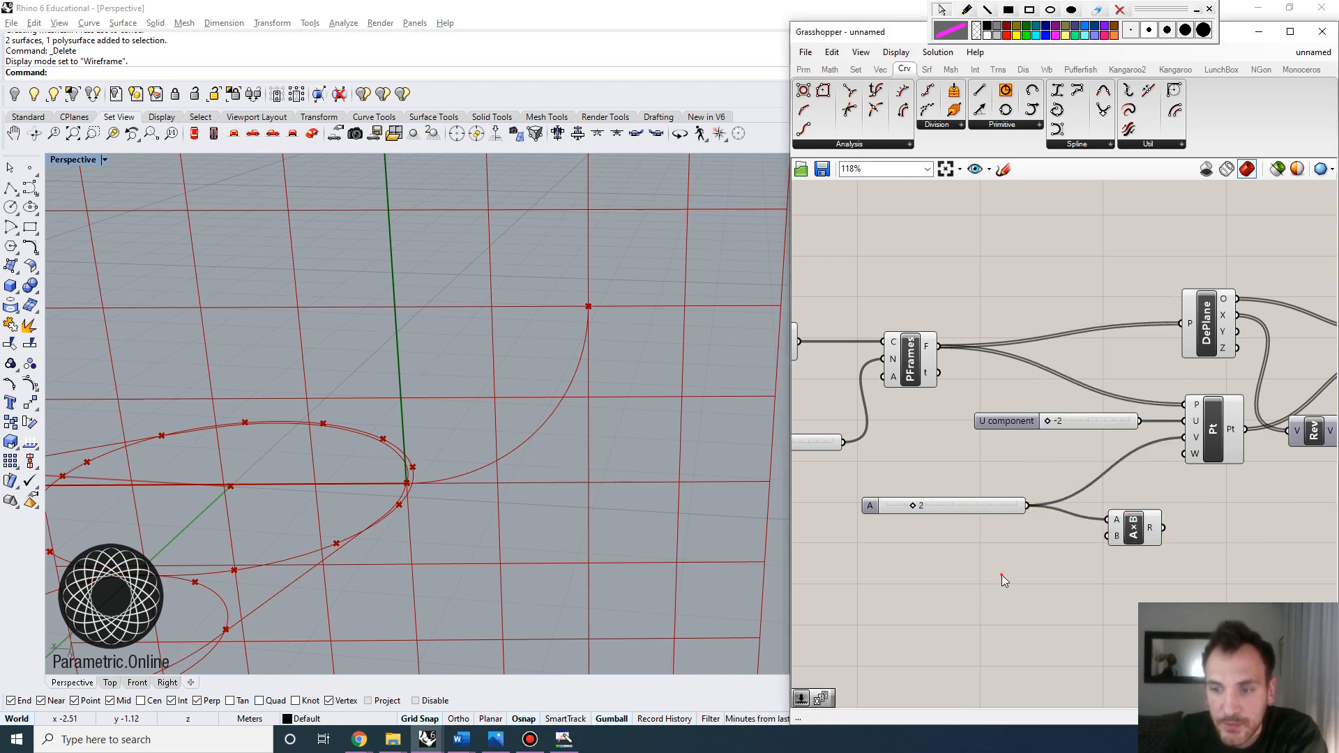
text(-1.1)
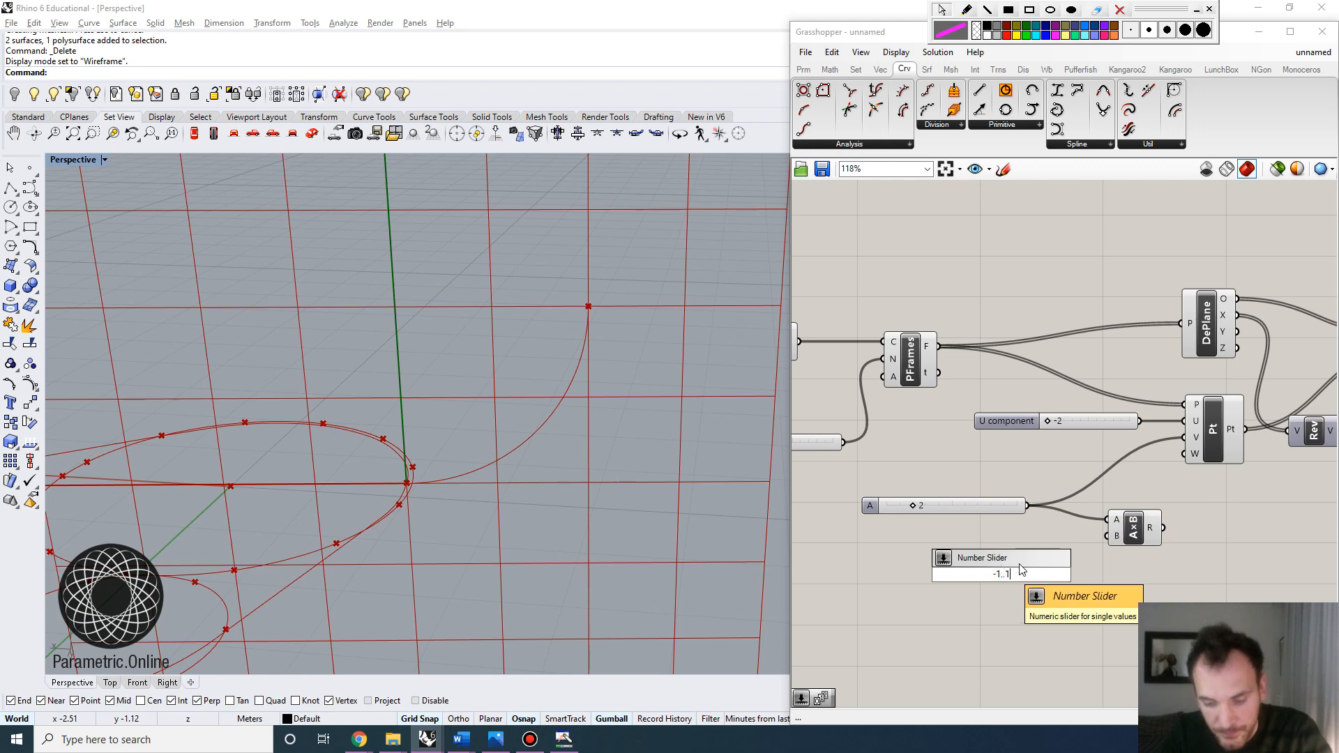
key(Return)
drag(1070, 574, 1185, 421)
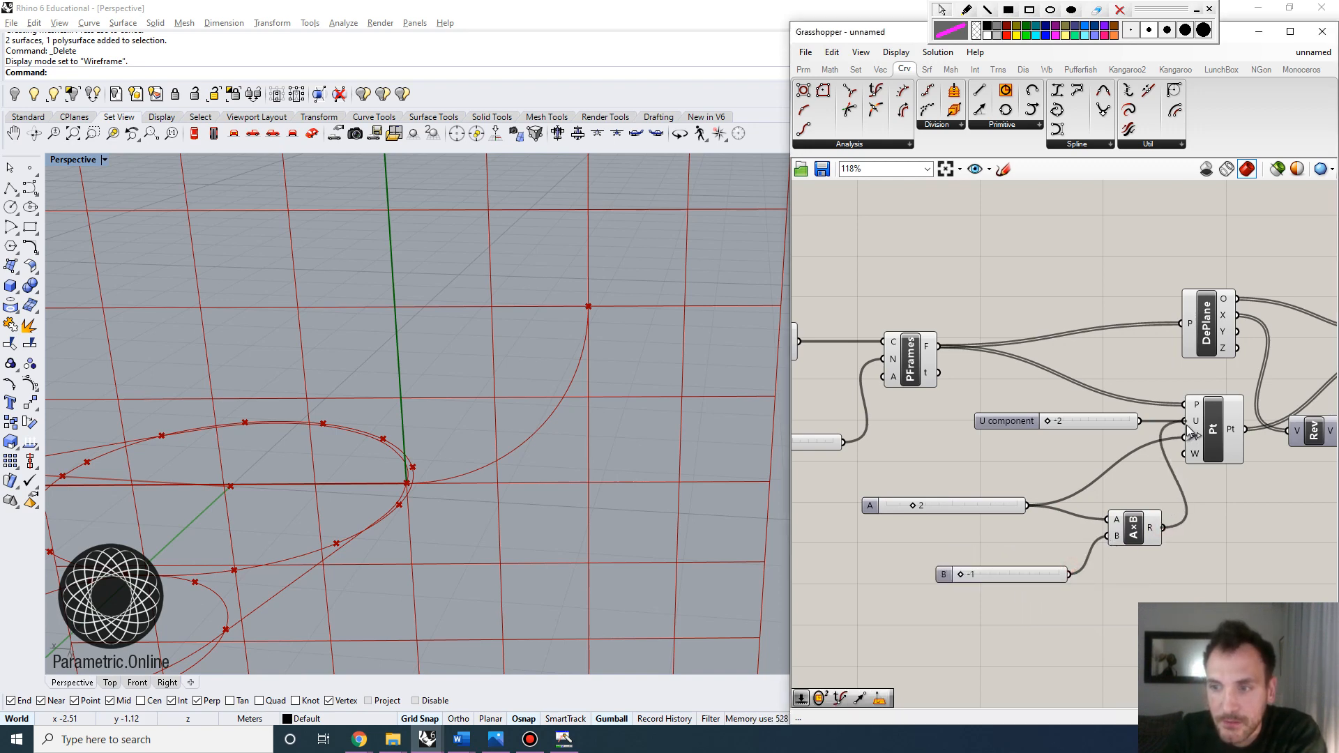
Step: Delete the old U component slider and move the Multiplication component slightly lower
click(1121, 424)
key(Delete)
drag(1124, 537, 1111, 568)
Step: Change the slider feeding the multiplication's A input to floating-point rounding (R) and set it to 1.727
scroll(961, 522, up, 2)
mouse_move(964, 500)
mouse_down()
mouse_move(943, 501)
mouse_move(959, 502)
mouse_up()
double_click(911, 502)
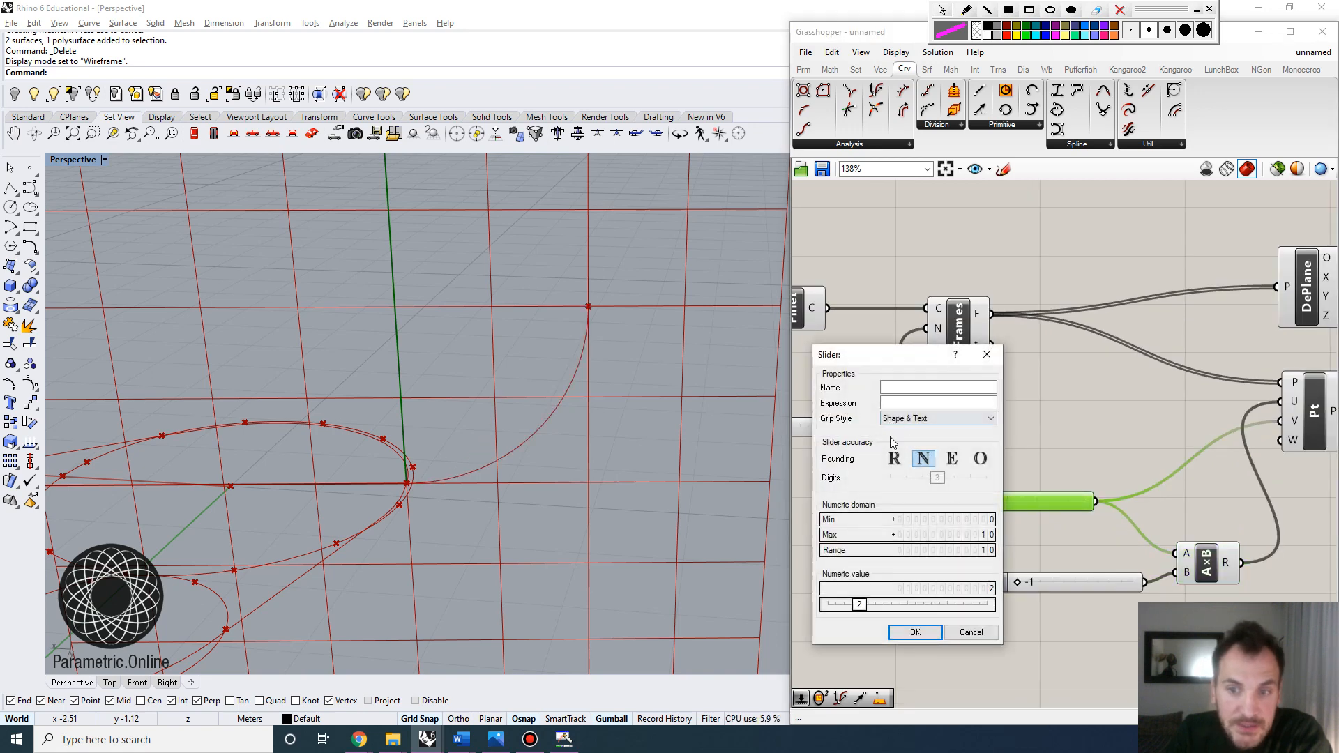
click(915, 633)
mouse_move(958, 502)
mouse_down()
mouse_move(990, 500)
mouse_move(959, 500)
mouse_up()
Step: Set the Count slider of the PFrames component to 17
scroll(1016, 424, down, 4)
scroll(1011, 433, up, 2)
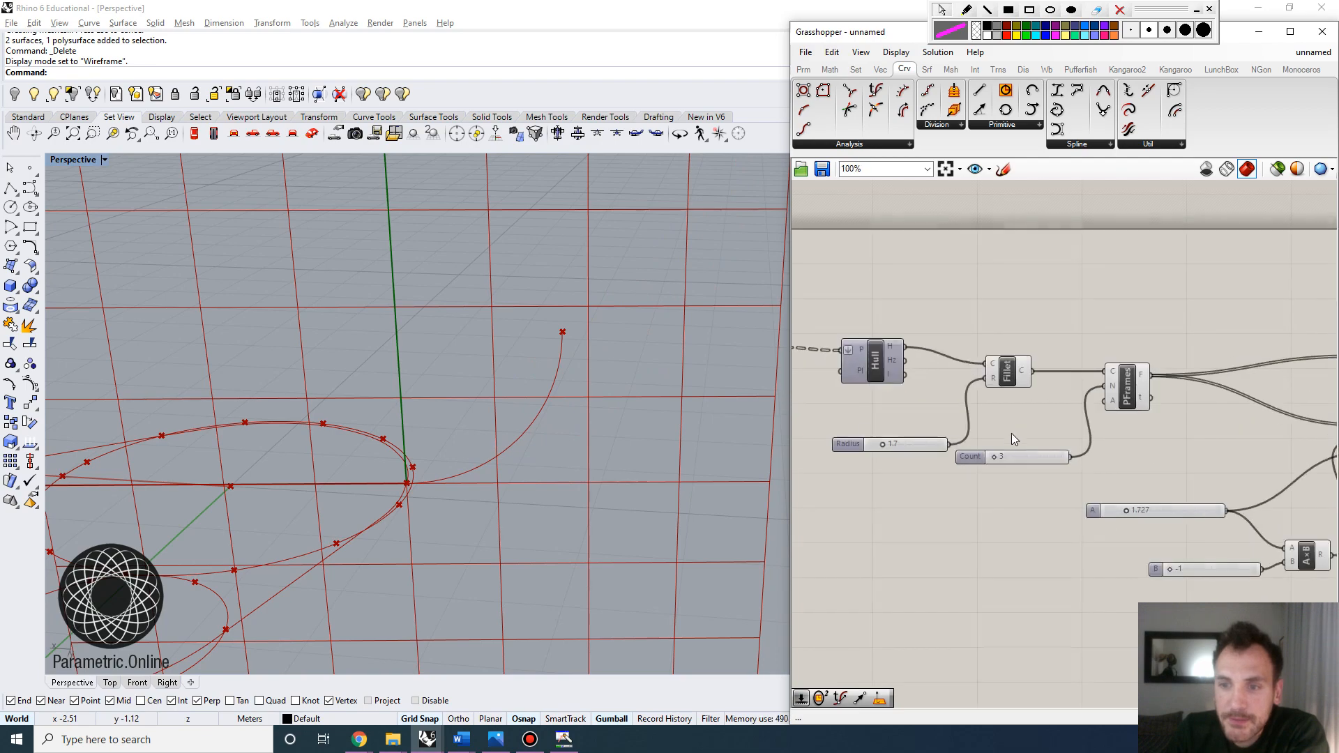
scroll(990, 438, down, 5)
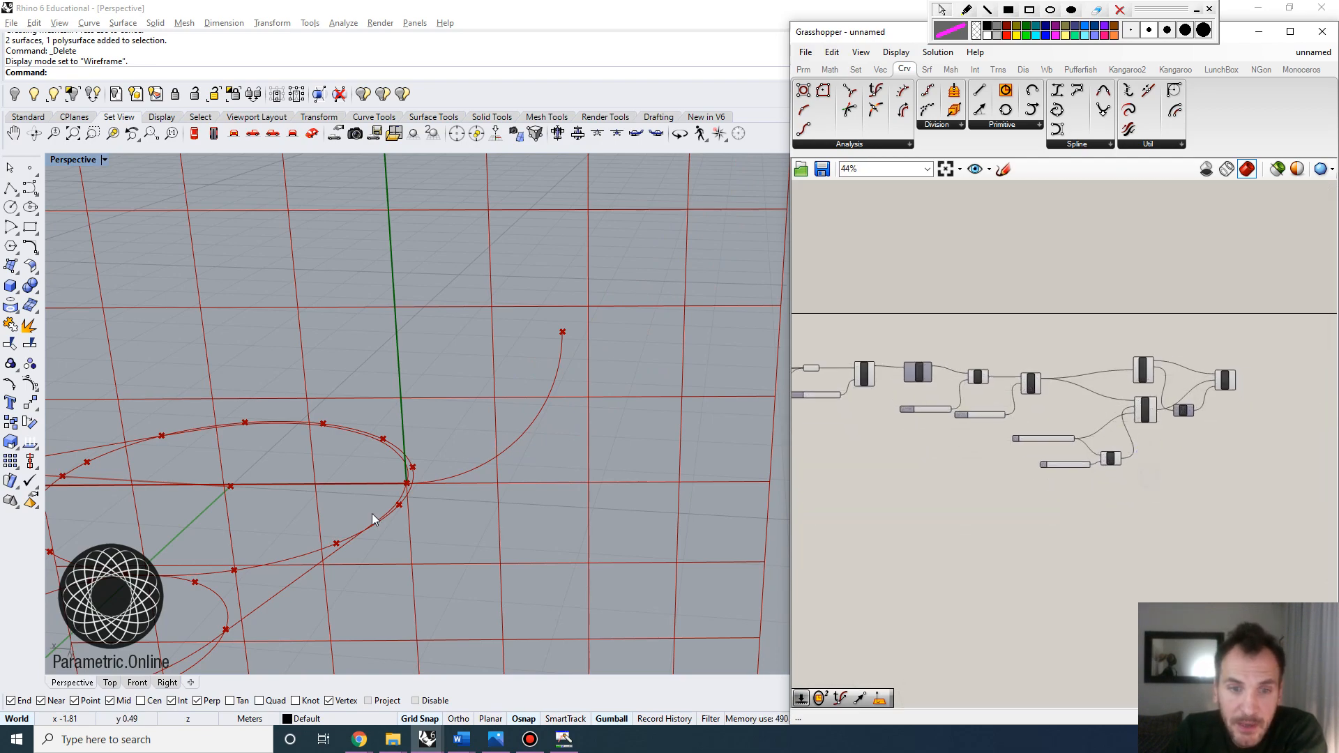
scroll(526, 415, down, 5)
right_drag(526, 414, 525, 496)
scroll(1003, 451, up, 4)
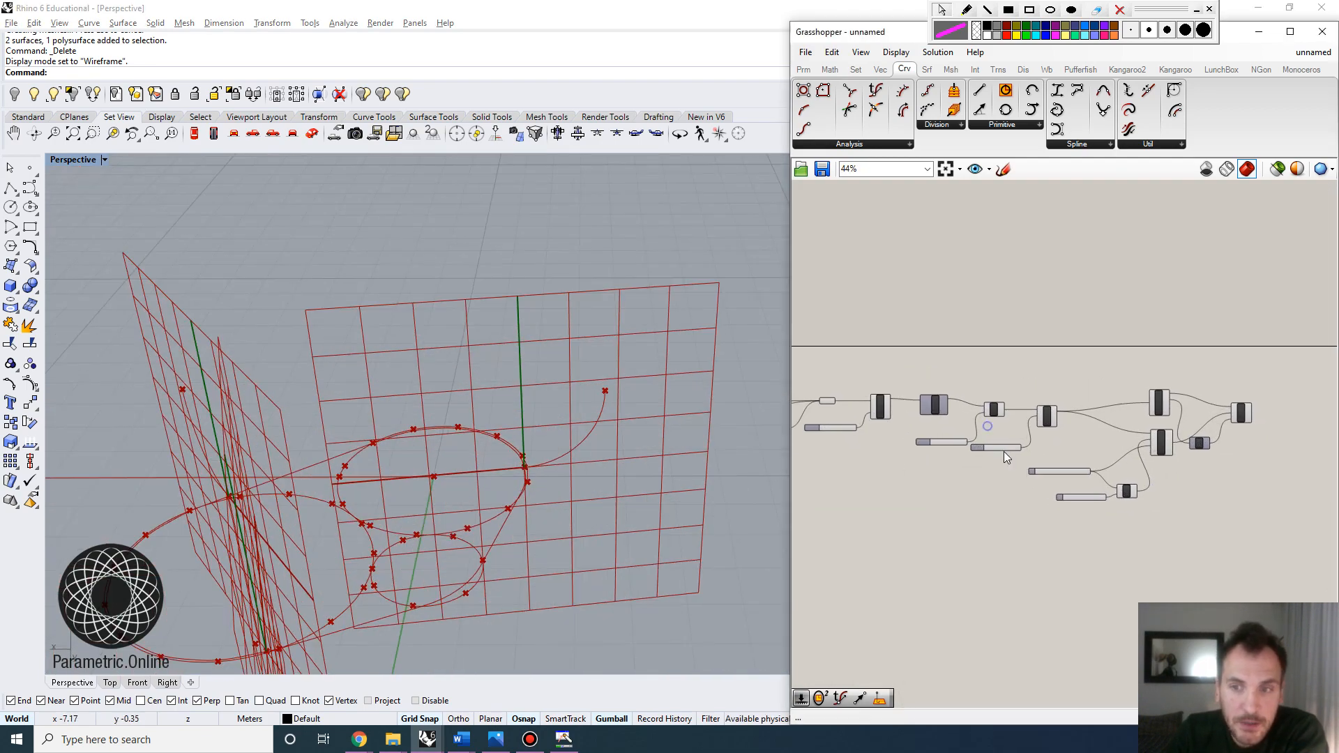
scroll(948, 449, up, 2)
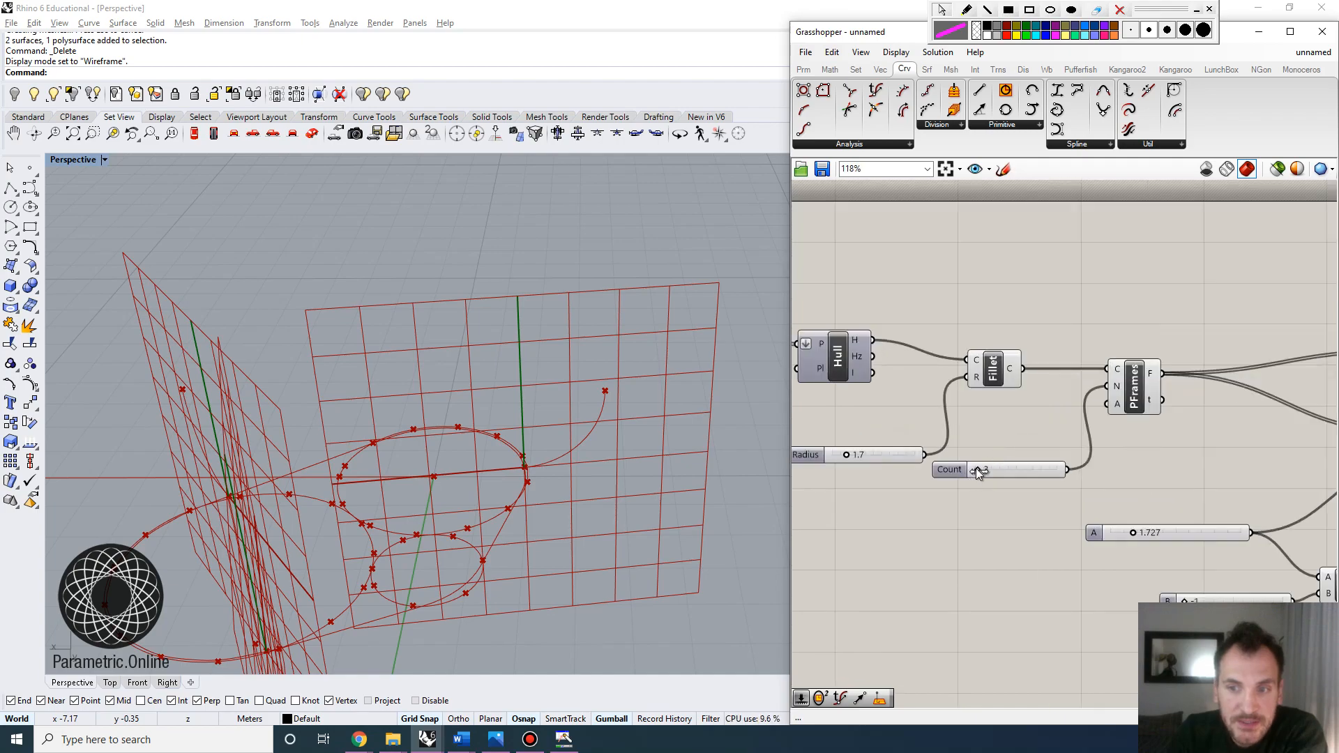
drag(976, 470, 988, 470)
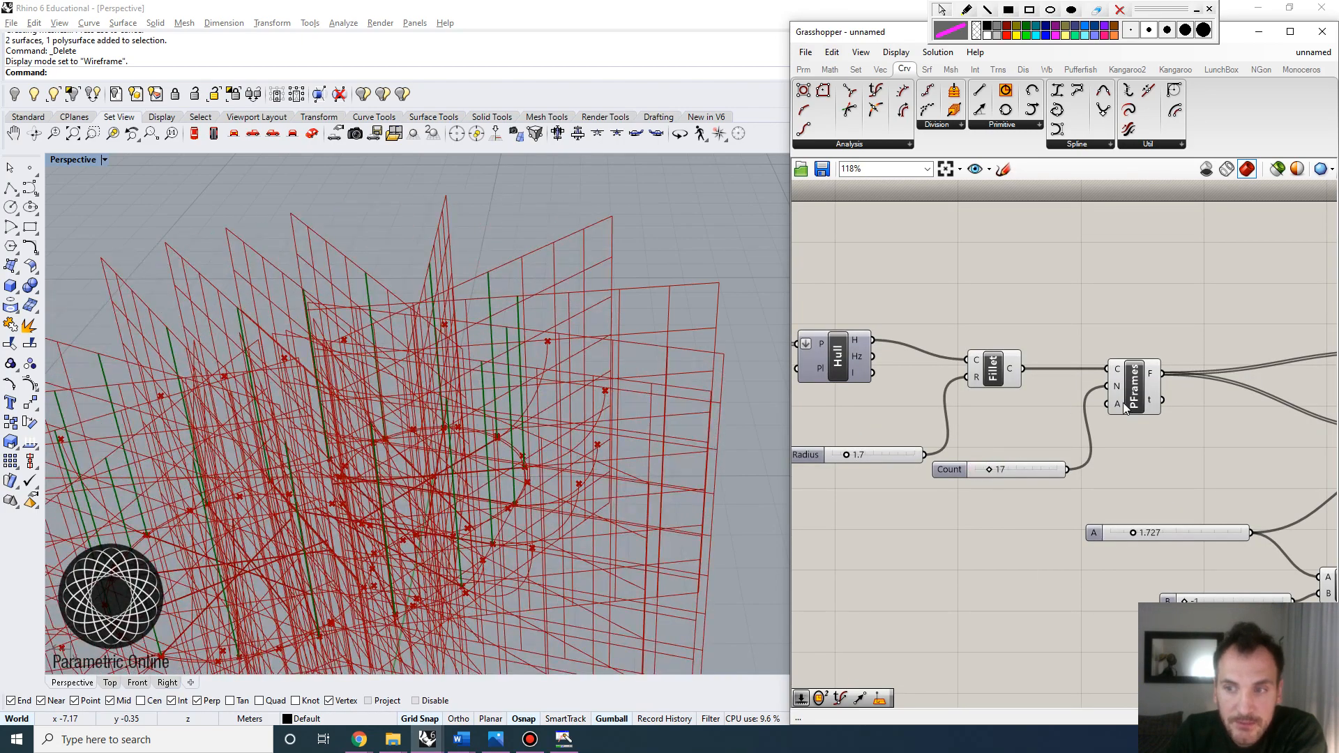
Step: Turn off the preview of the PFrames component and inspect the arcs around the filleted curve
click(1125, 407)
right_click(1135, 383)
click(1172, 415)
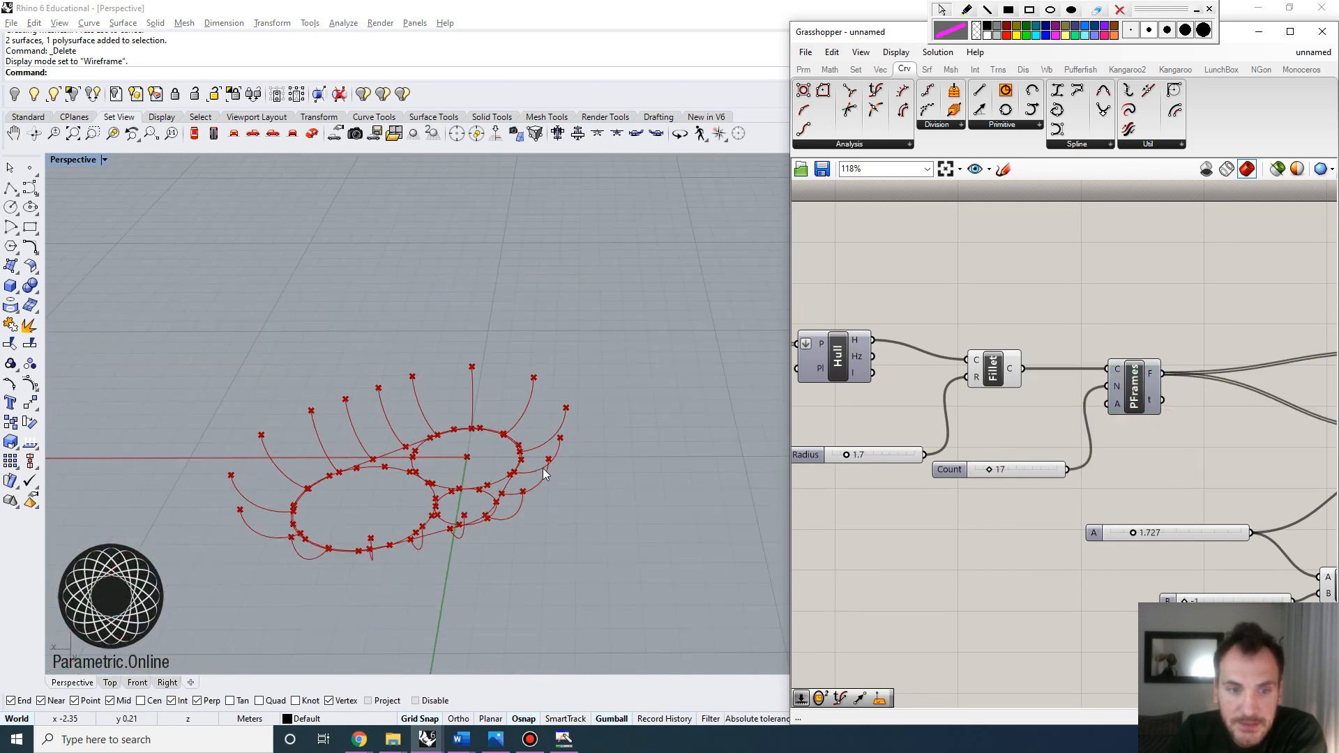
right_drag(542, 467, 464, 506)
right_drag(405, 479, 598, 344)
scroll(449, 337, up, 3)
scroll(638, 429, down, 6)
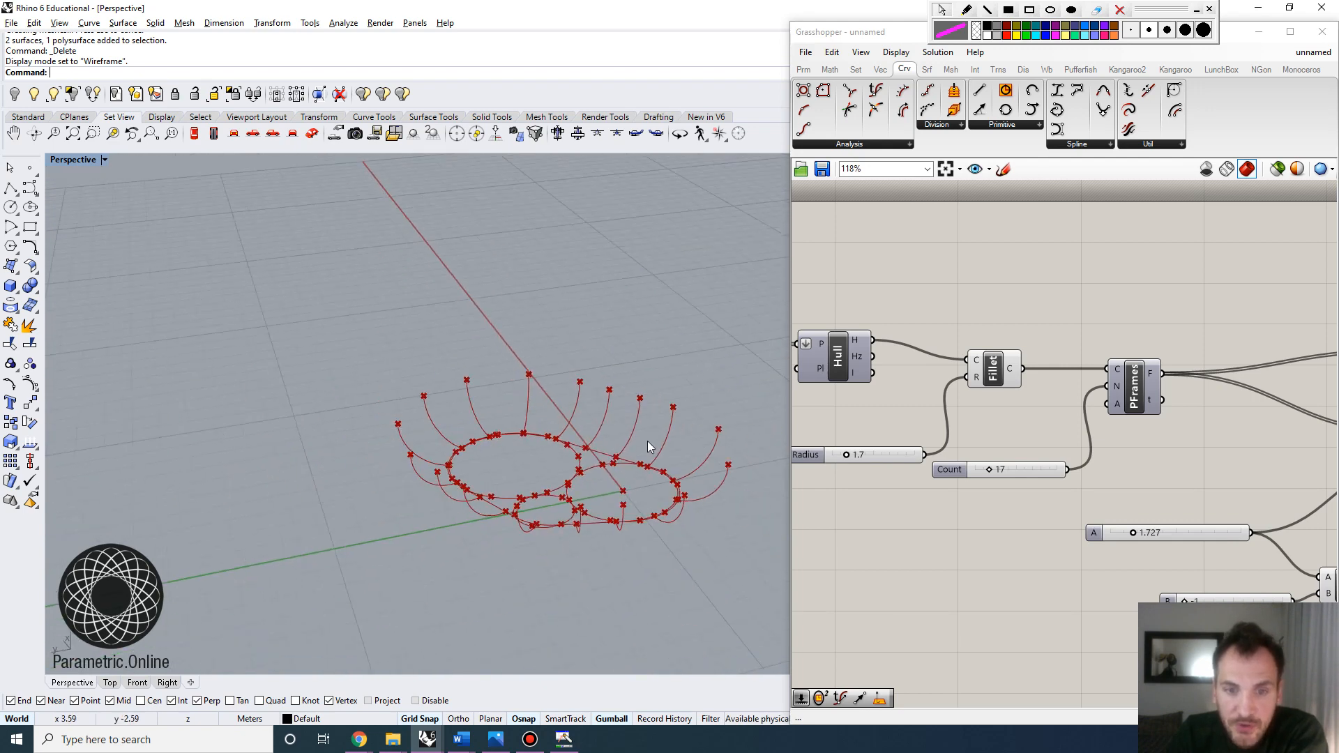
Step: Move the Count slider away from the PFrames component, so it sits underneath the Radius slider
right_drag(647, 441, 622, 416)
scroll(622, 416, up, 4)
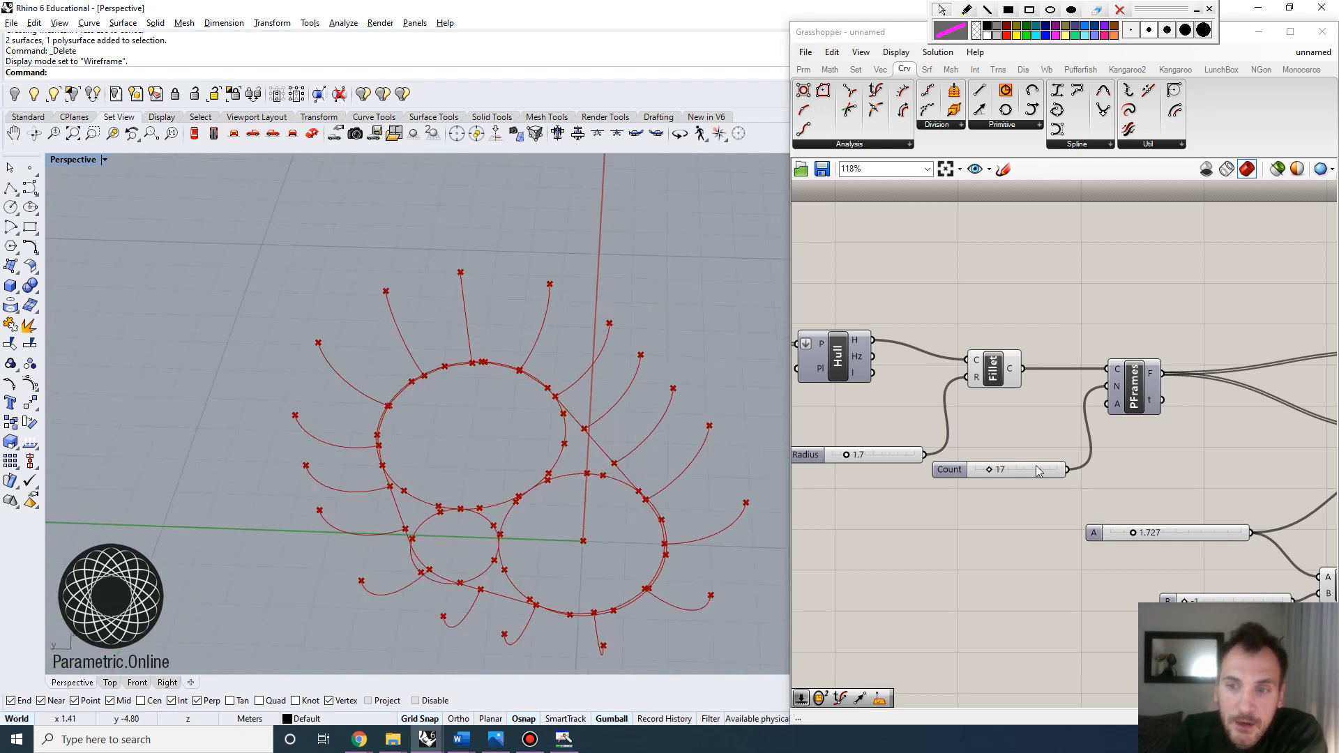
drag(1040, 471, 1010, 490)
right_drag(435, 382, 616, 438)
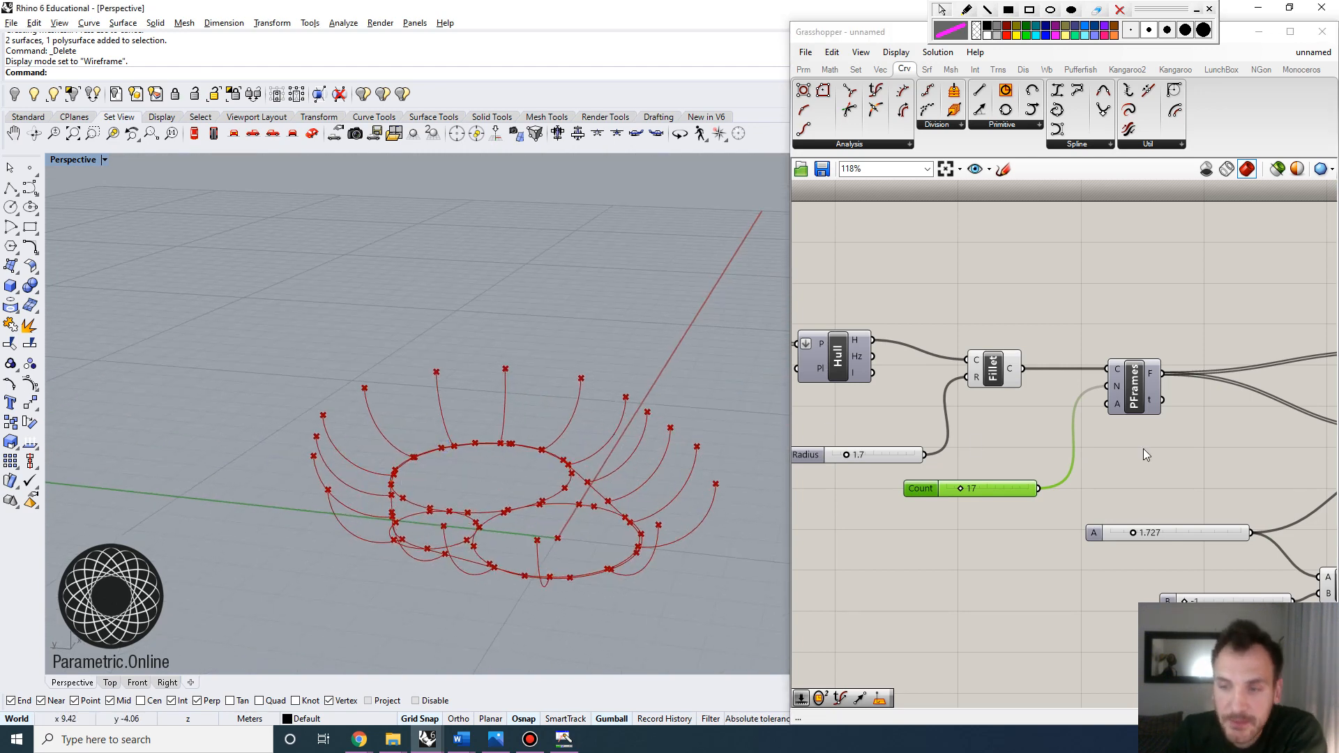
drag(1014, 501, 869, 501)
drag(1000, 498, 920, 499)
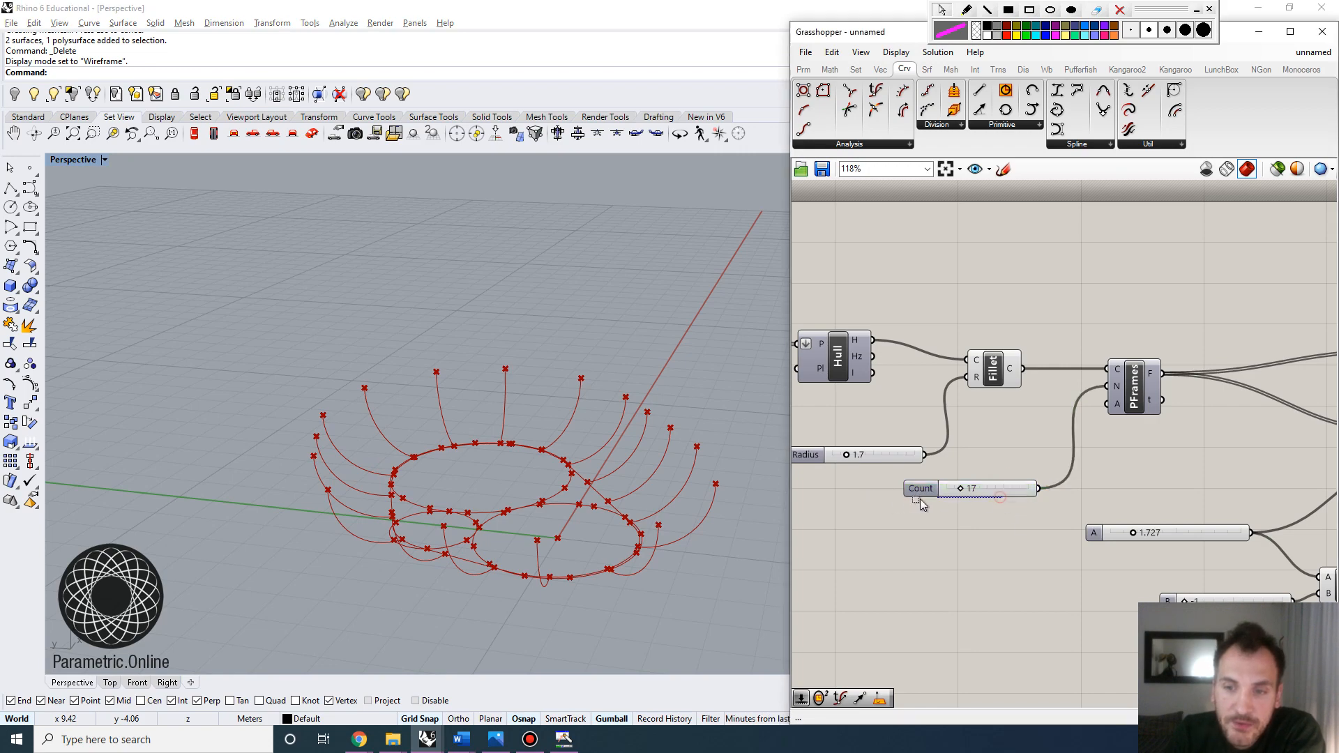
drag(1006, 490, 903, 489)
mouse_move(533, 465)
right_down()
mouse_move(494, 476)
mouse_move(553, 466)
right_up()
scroll(604, 412, up, 5)
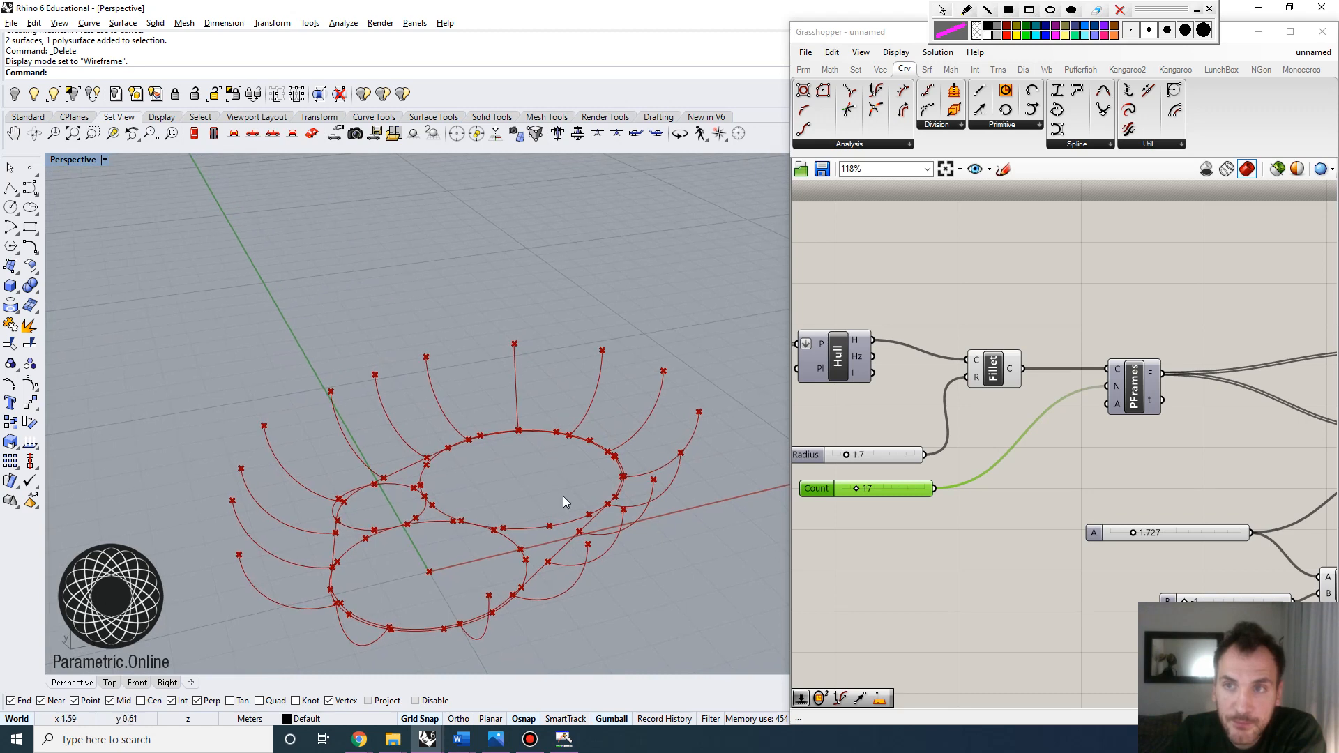
click(969, 11)
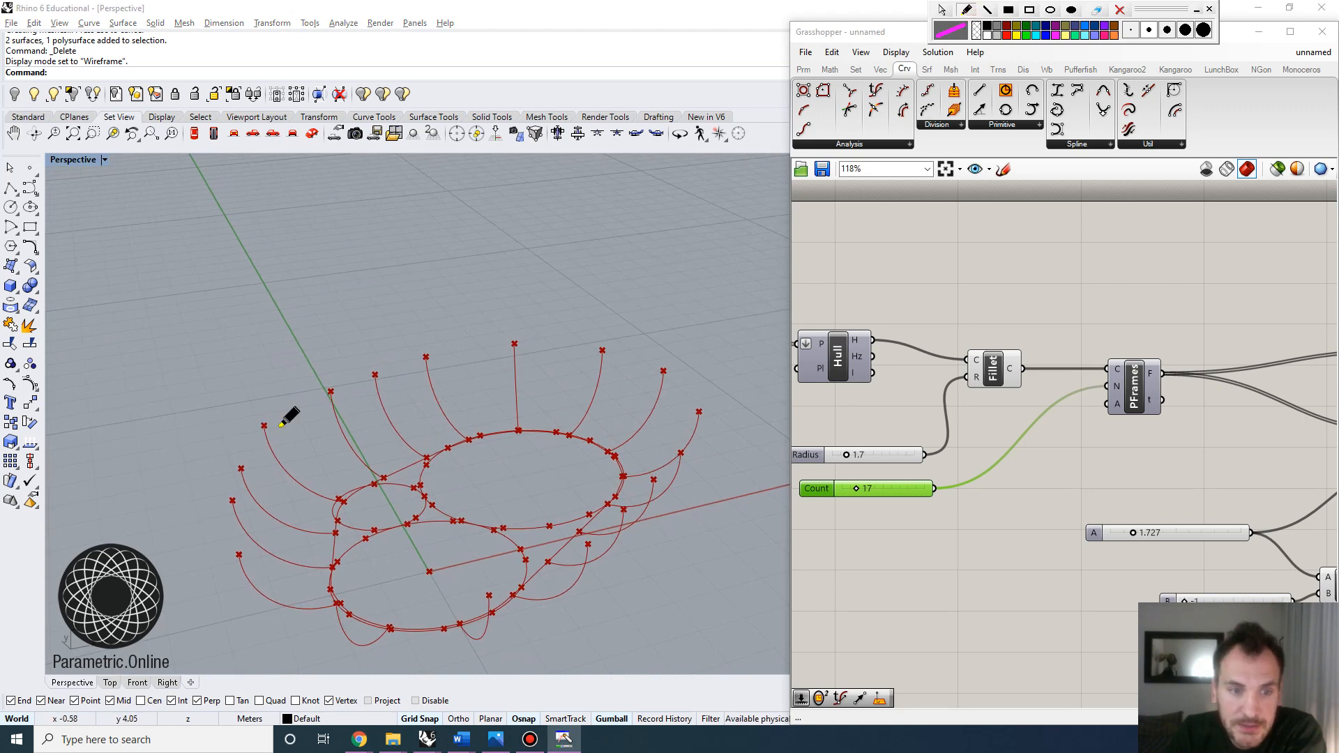
mouse_move(278, 439)
mouse_down()
mouse_move(359, 391)
mouse_move(492, 357)
mouse_move(655, 380)
mouse_move(617, 525)
mouse_move(346, 626)
mouse_move(274, 477)
mouse_move(271, 437)
mouse_up()
click(1120, 10)
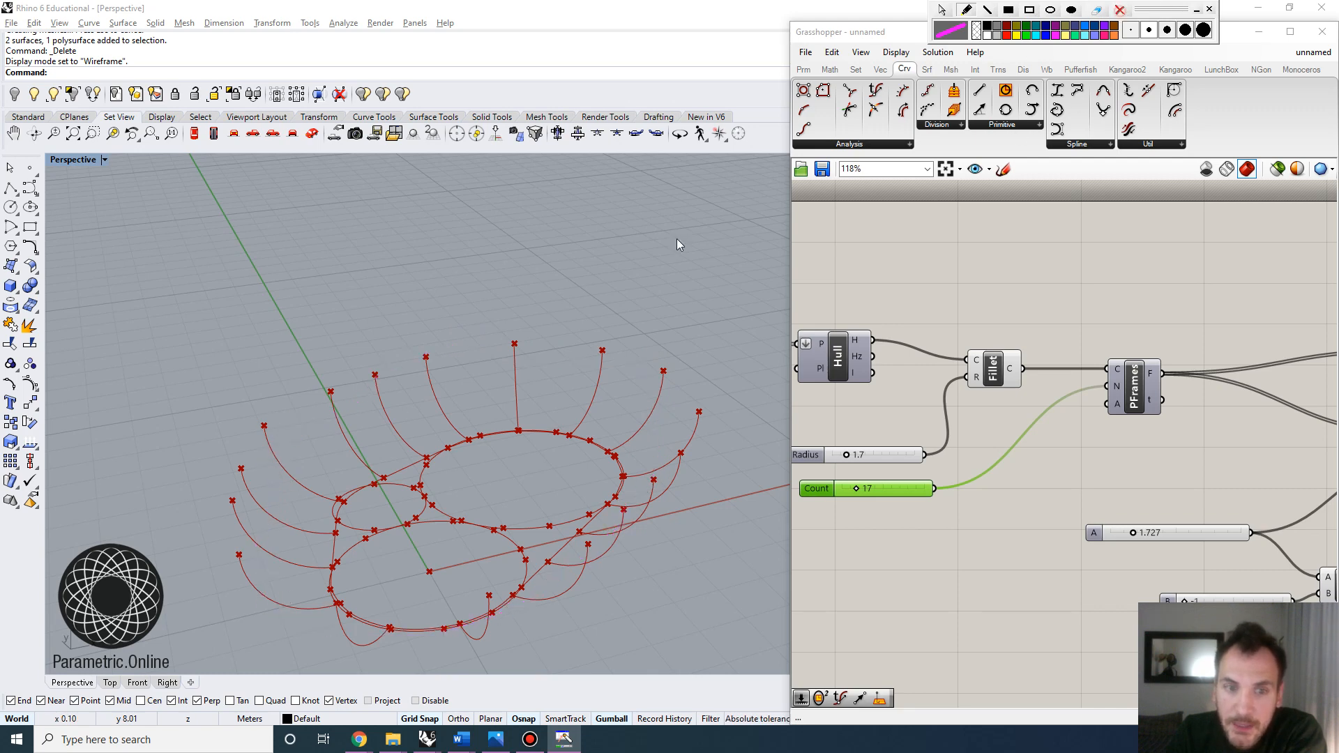
click(943, 10)
Step: Shift all components downstream of PFrames farther away from it, and move the A slider closer to PFrames
scroll(1067, 293, down, 5)
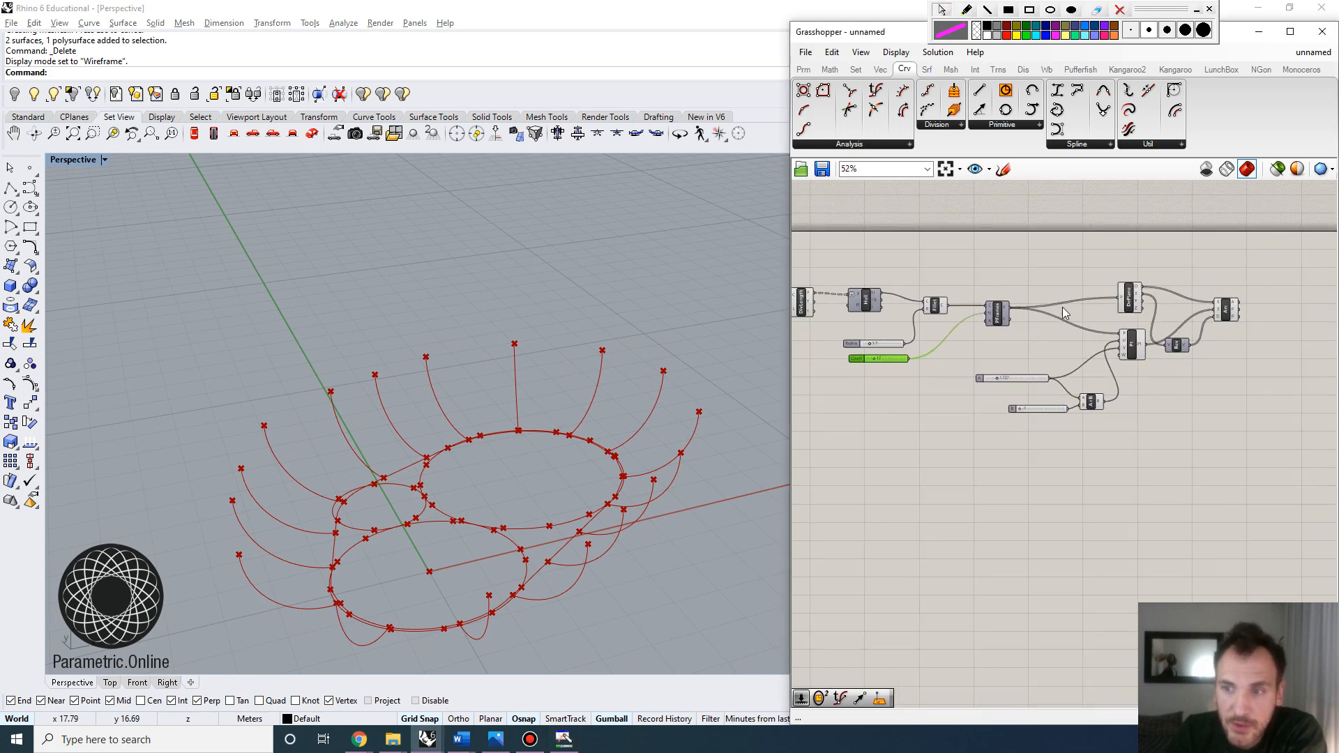
mouse_move(1325, 463)
mouse_down()
mouse_move(1078, 288)
mouse_move(1040, 235)
mouse_up()
drag(1127, 298, 1199, 309)
click(951, 422)
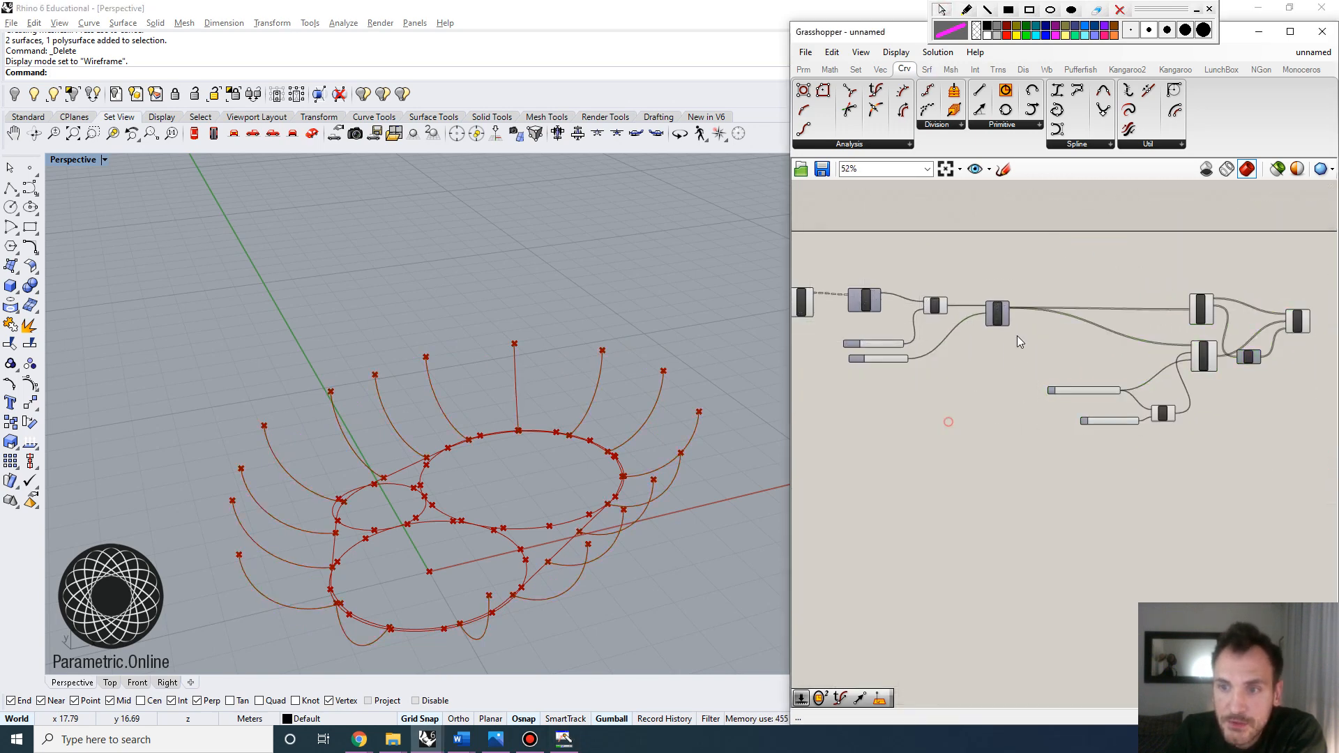
scroll(1032, 338, up, 3)
drag(1116, 415, 1057, 375)
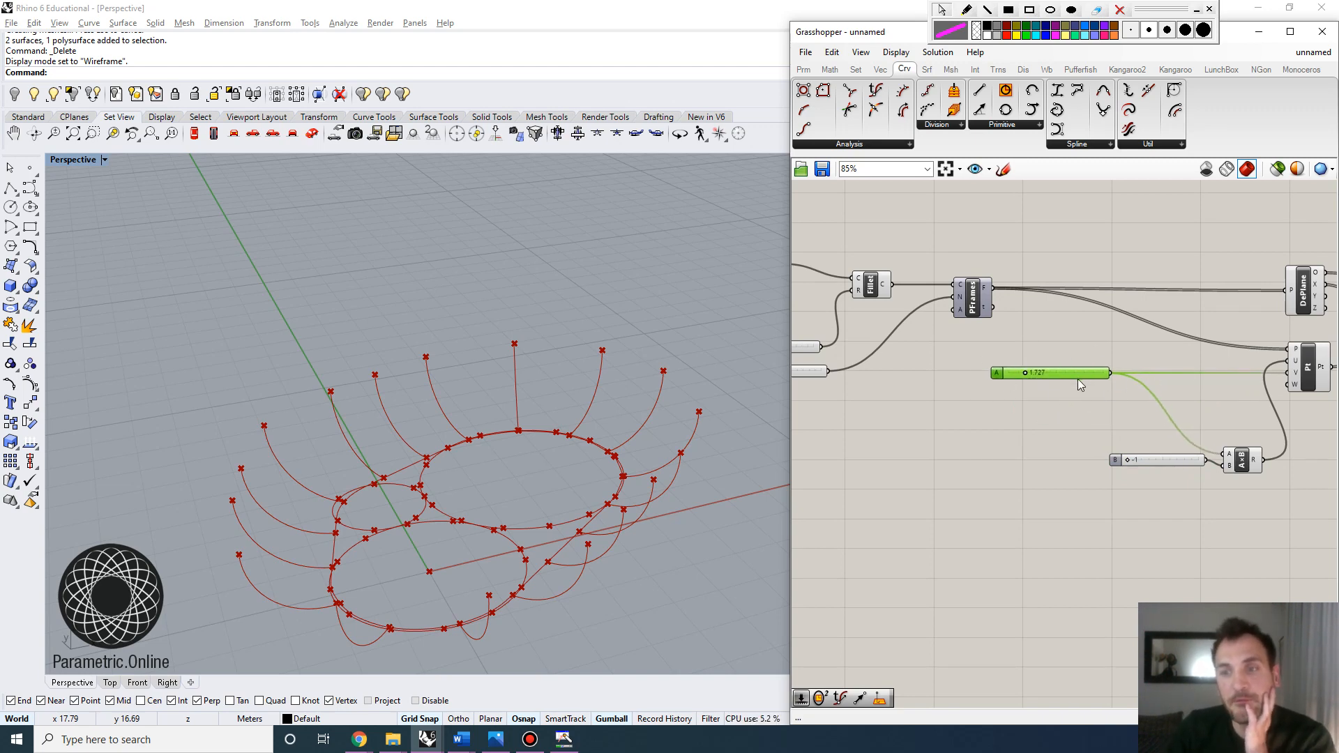
Step: Add a Graph Mapper component below the PFrames component and set its graph type to Linear
right_drag(864, 392, 1090, 420)
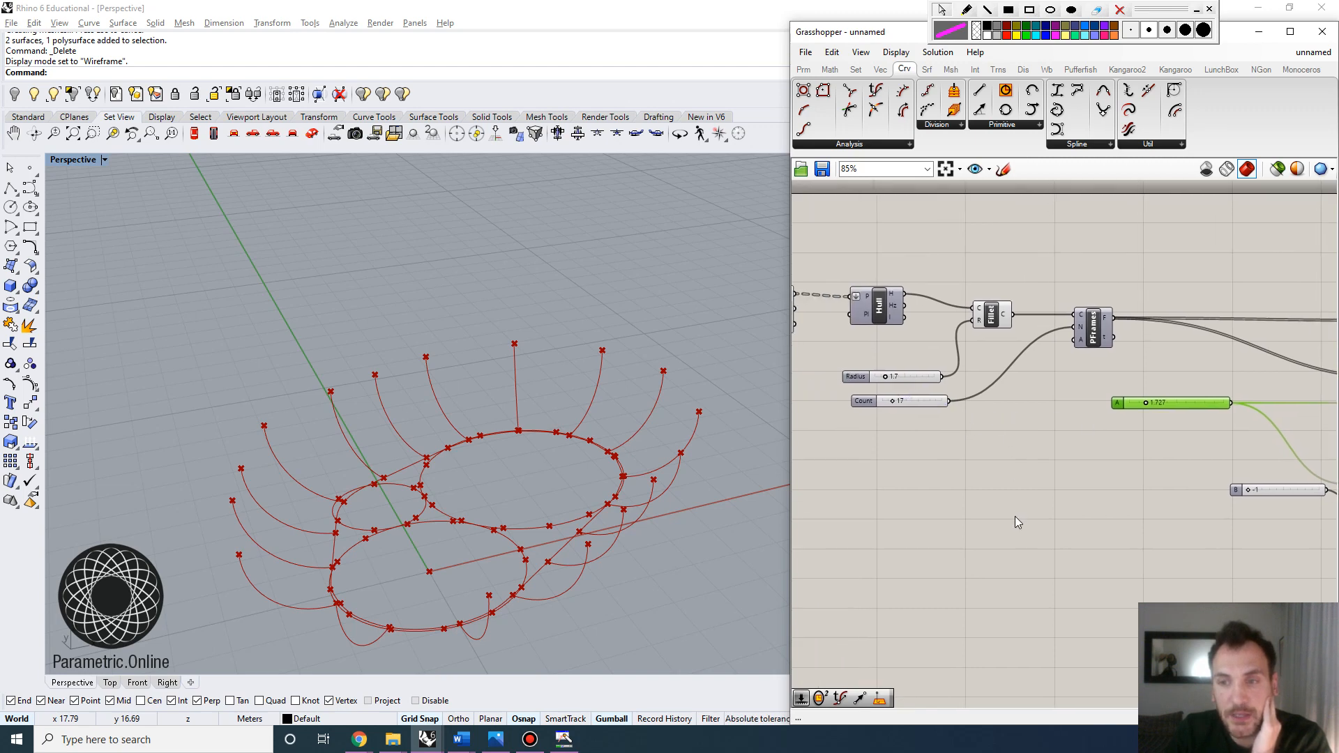
click(1001, 487)
double_click(1022, 499)
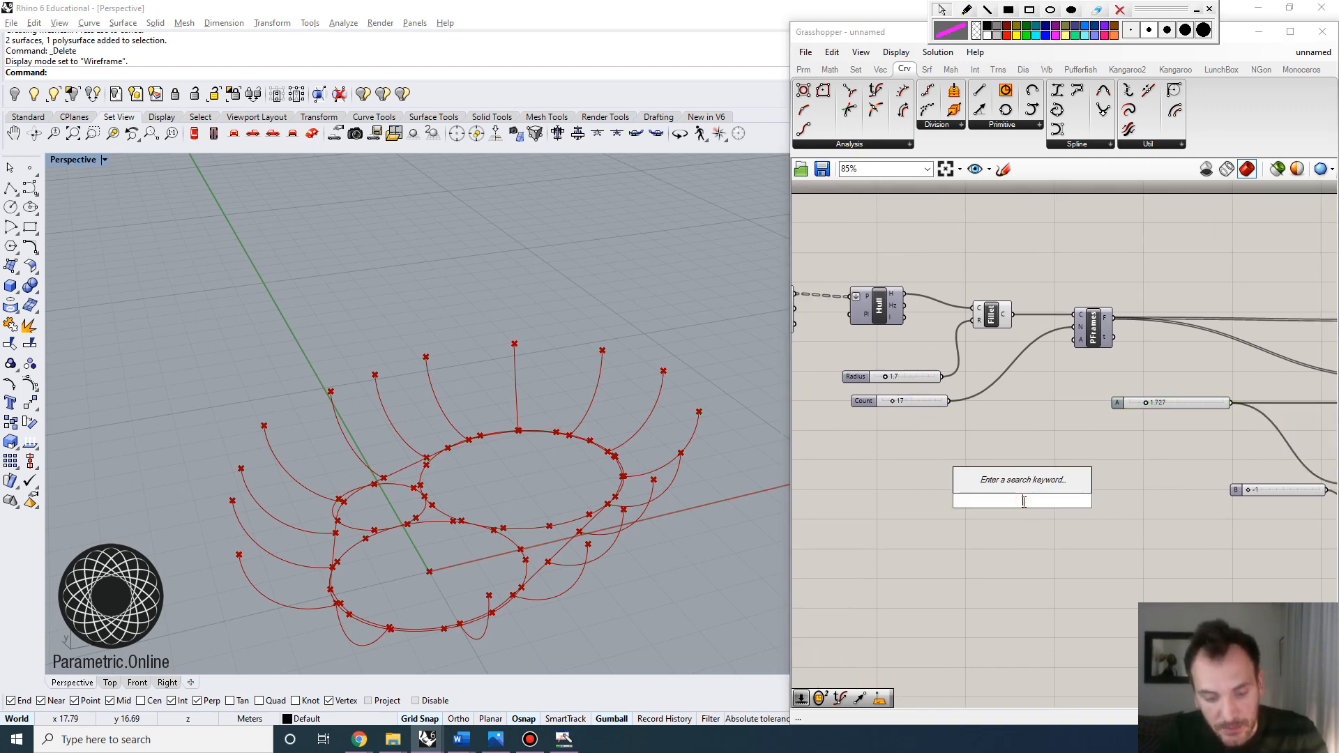
text(graph)
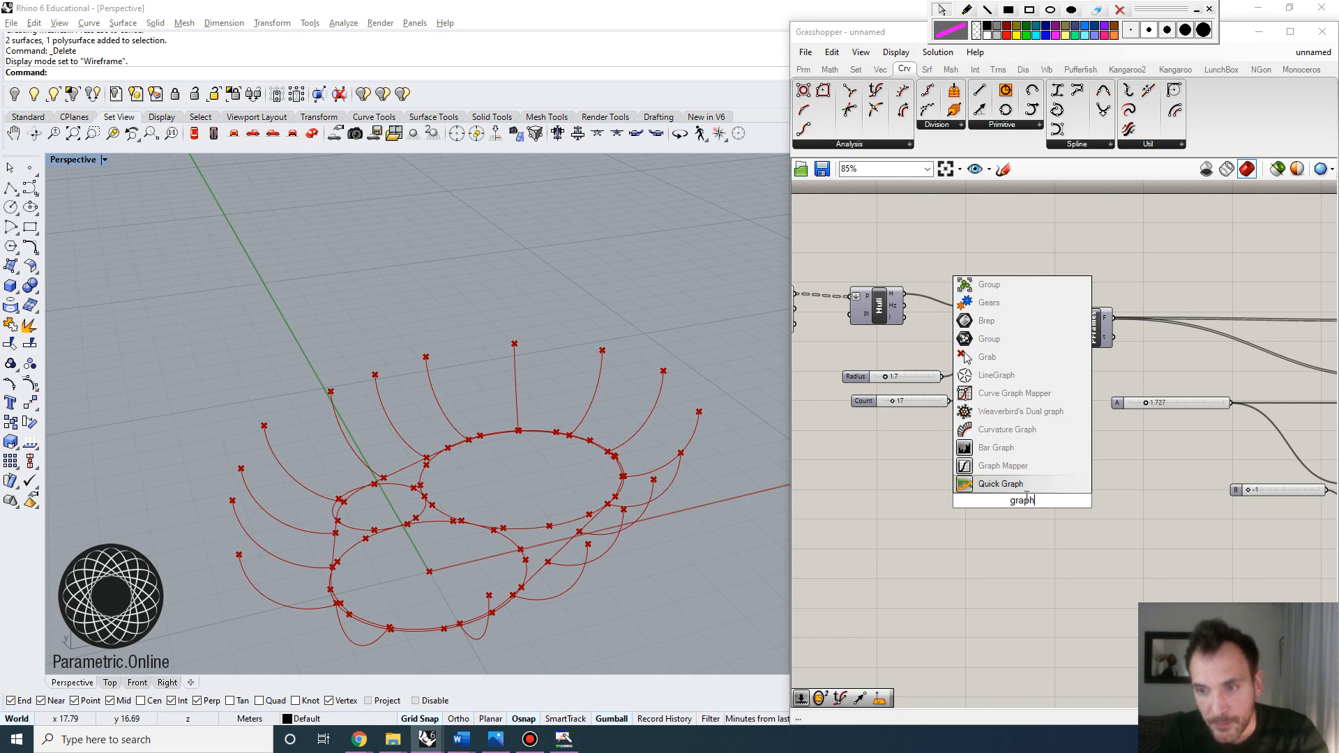
click(1035, 473)
drag(1034, 515, 1104, 539)
right_click(1103, 539)
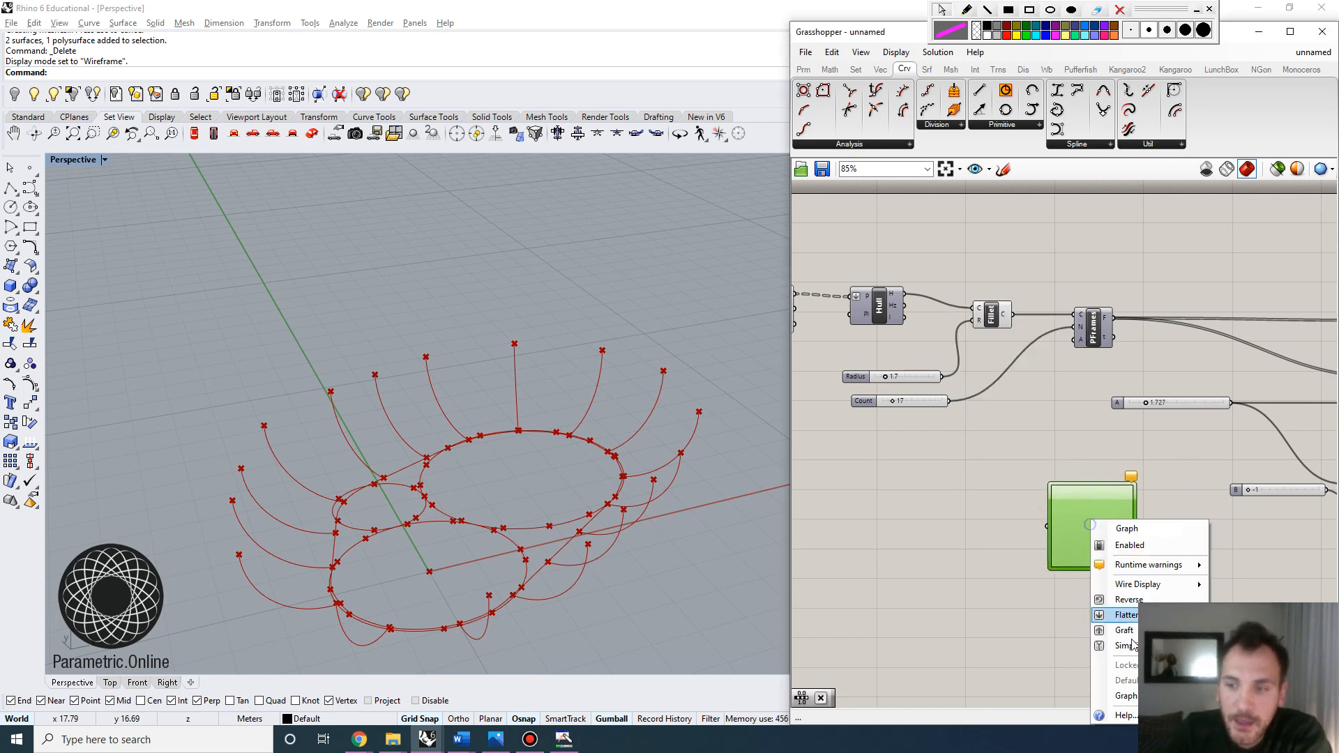
mouse_move(1116, 615)
click(1248, 592)
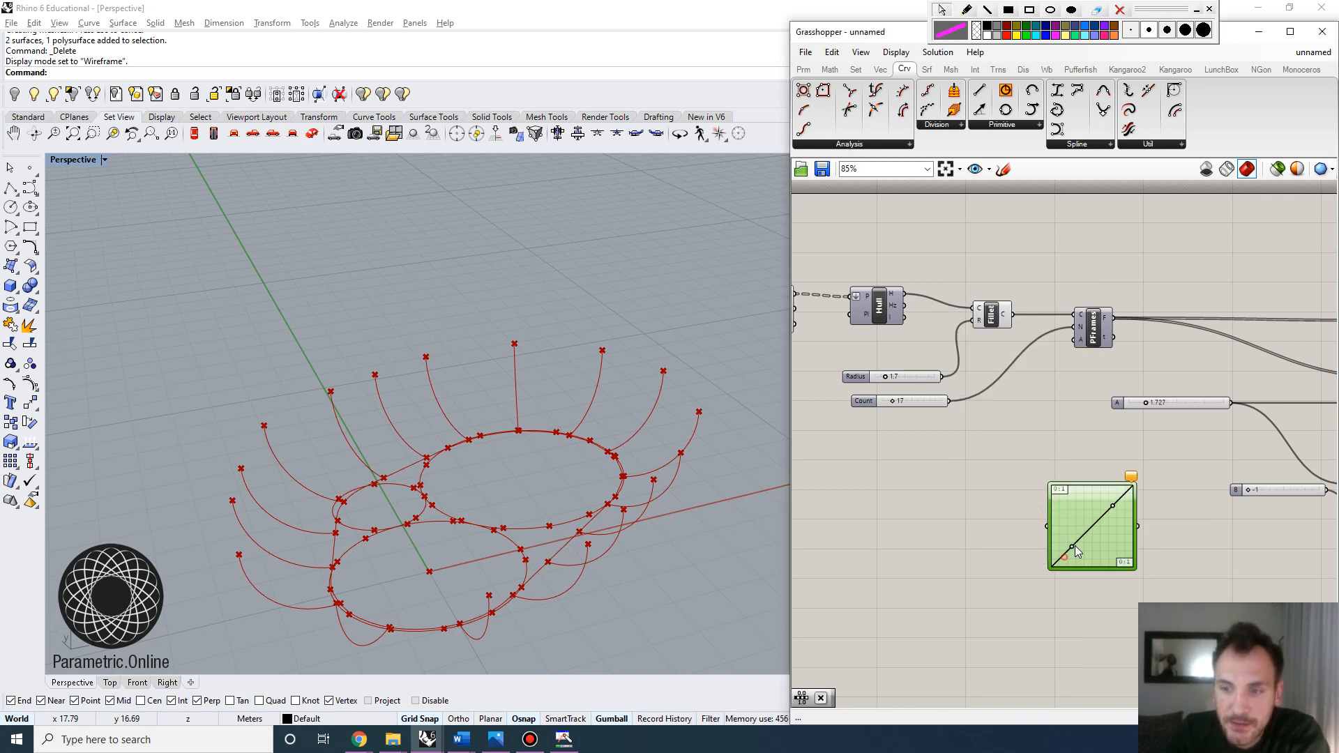
Step: Adjust the end handles of the Graph Mapper's linear graph to form a gently rising line
drag(1076, 551, 1073, 549)
scroll(1077, 550, up, 4)
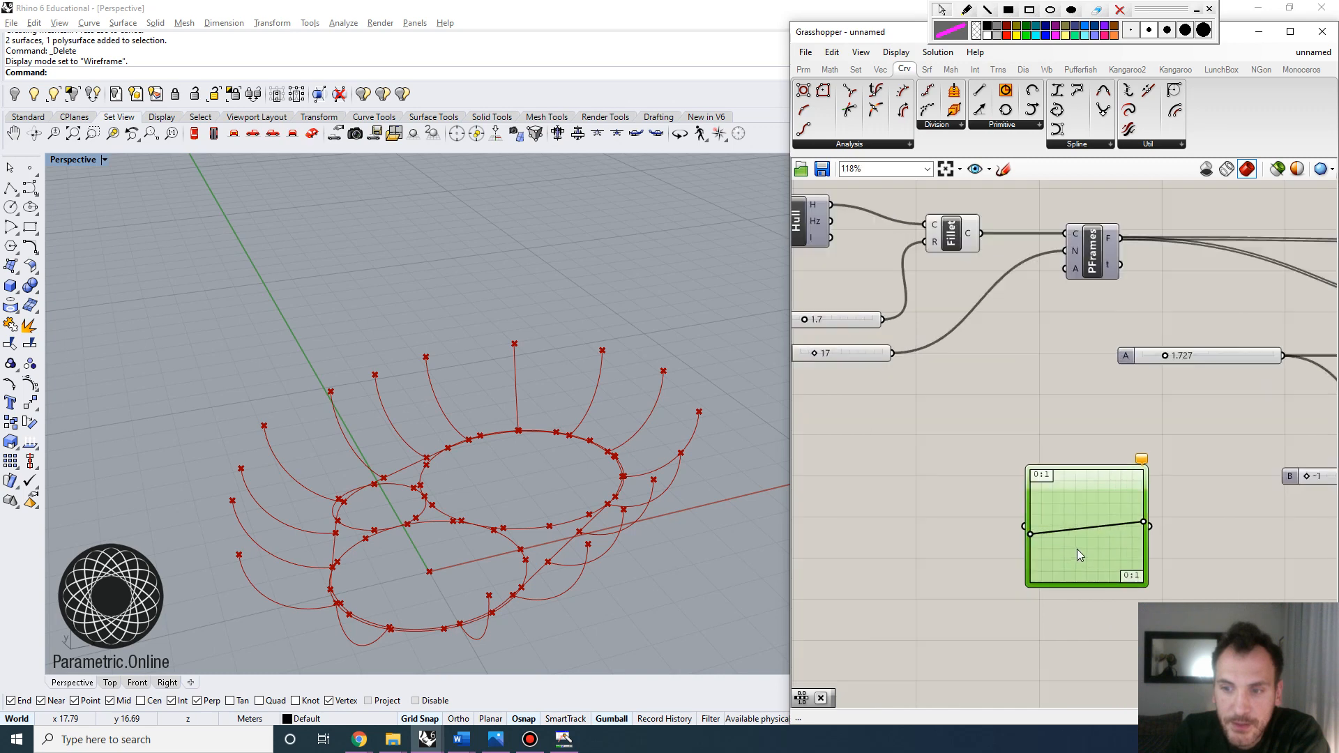
drag(1073, 484, 1049, 449)
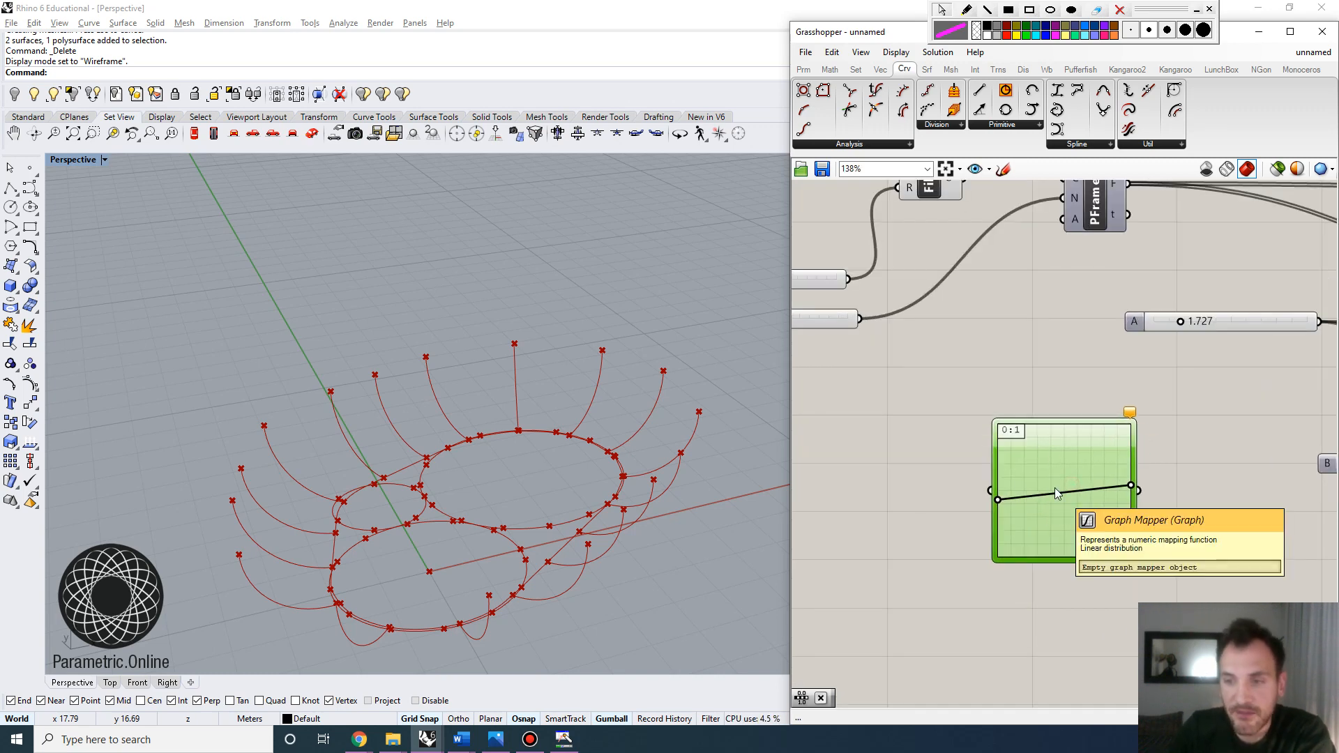
right_drag(1009, 477, 1035, 504)
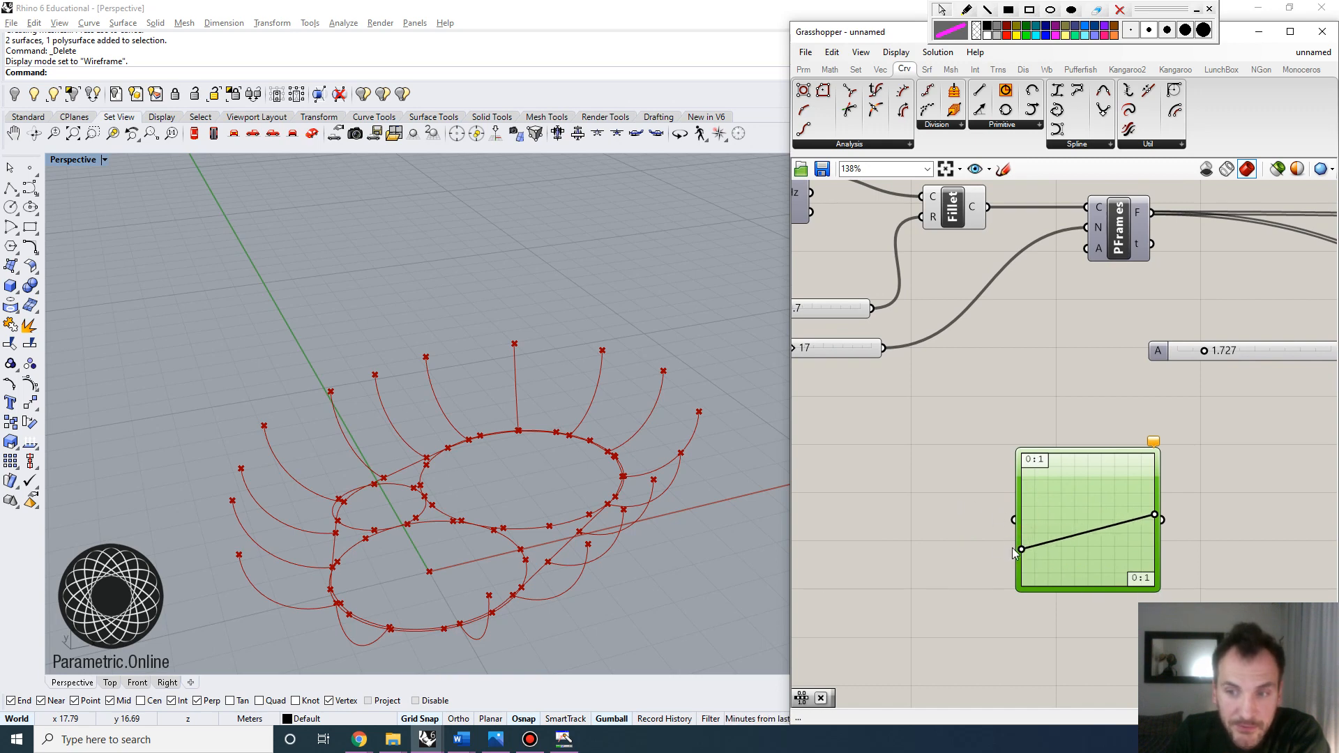
Step: Add a Range component beside the Graph Mapper and feed its N input from the PFrames count slider
scroll(1001, 474, down, 3)
click(1099, 301)
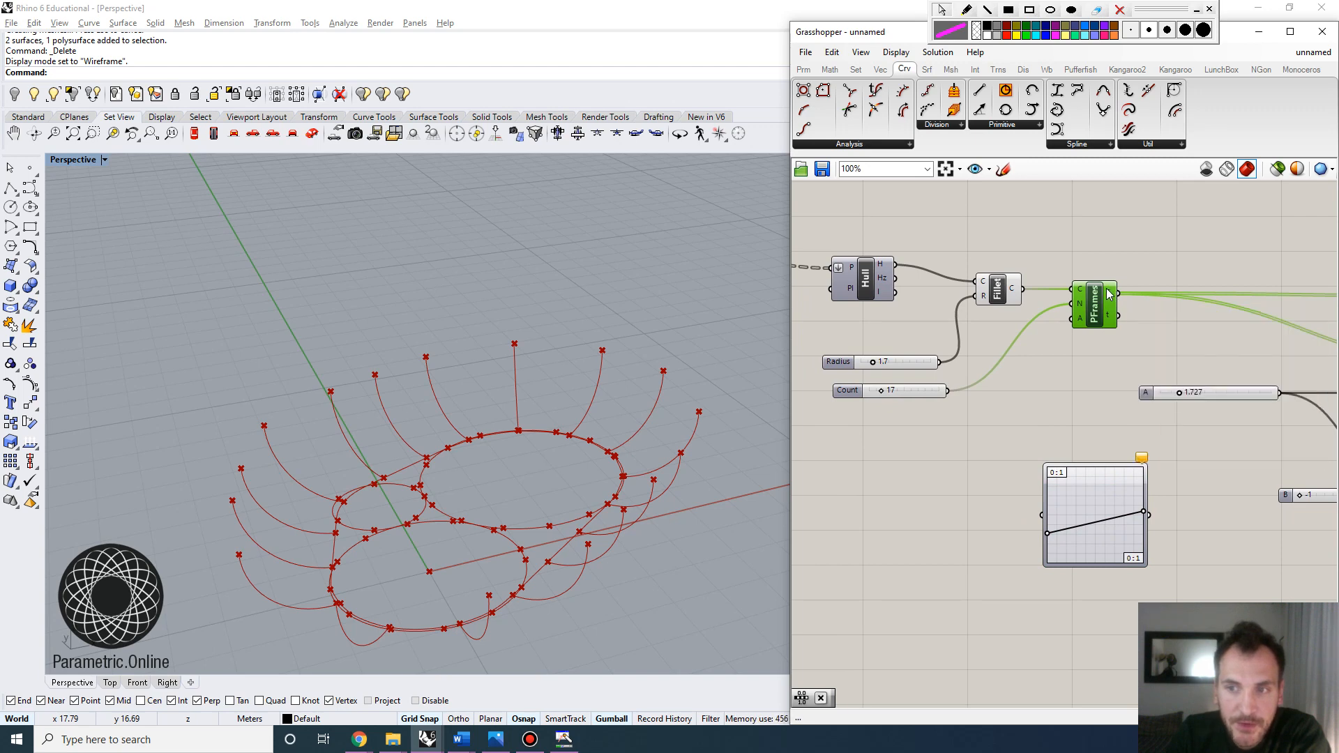
double_click(979, 449)
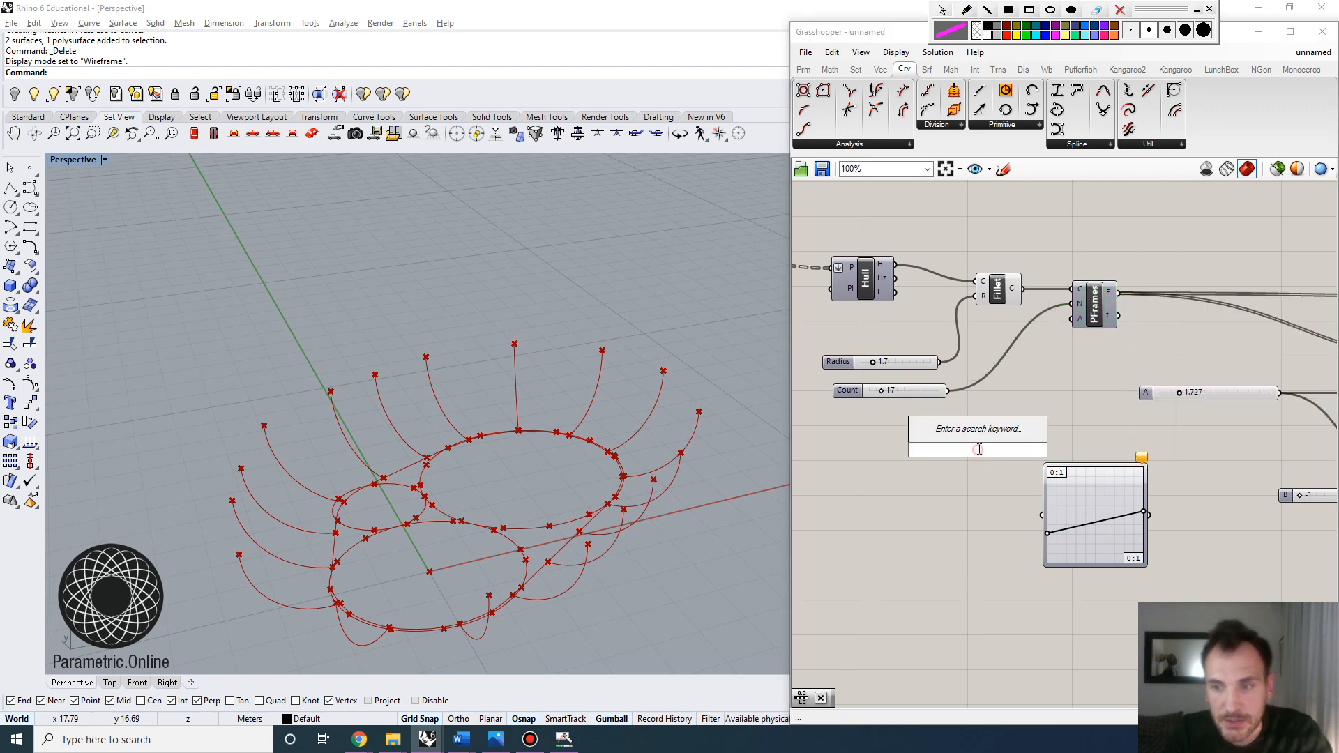
text(range)
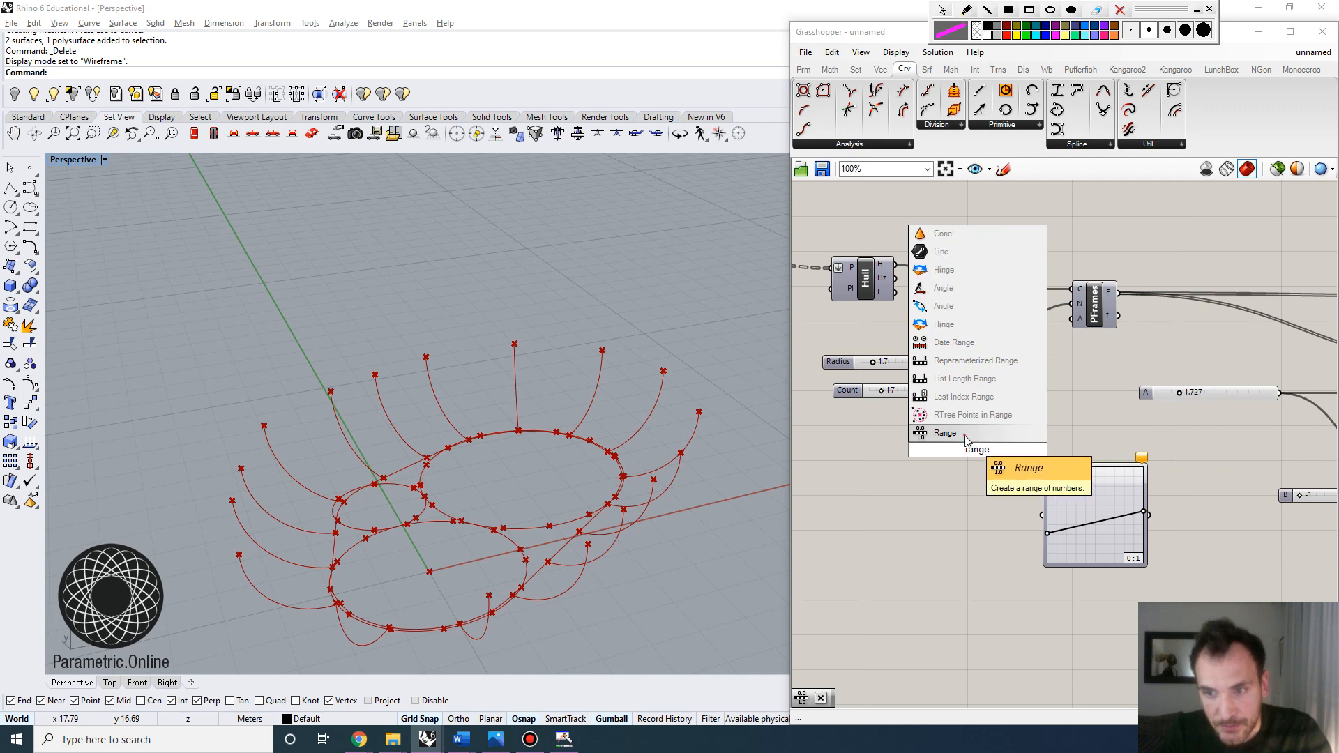
key(Return)
scroll(977, 446, up, 2)
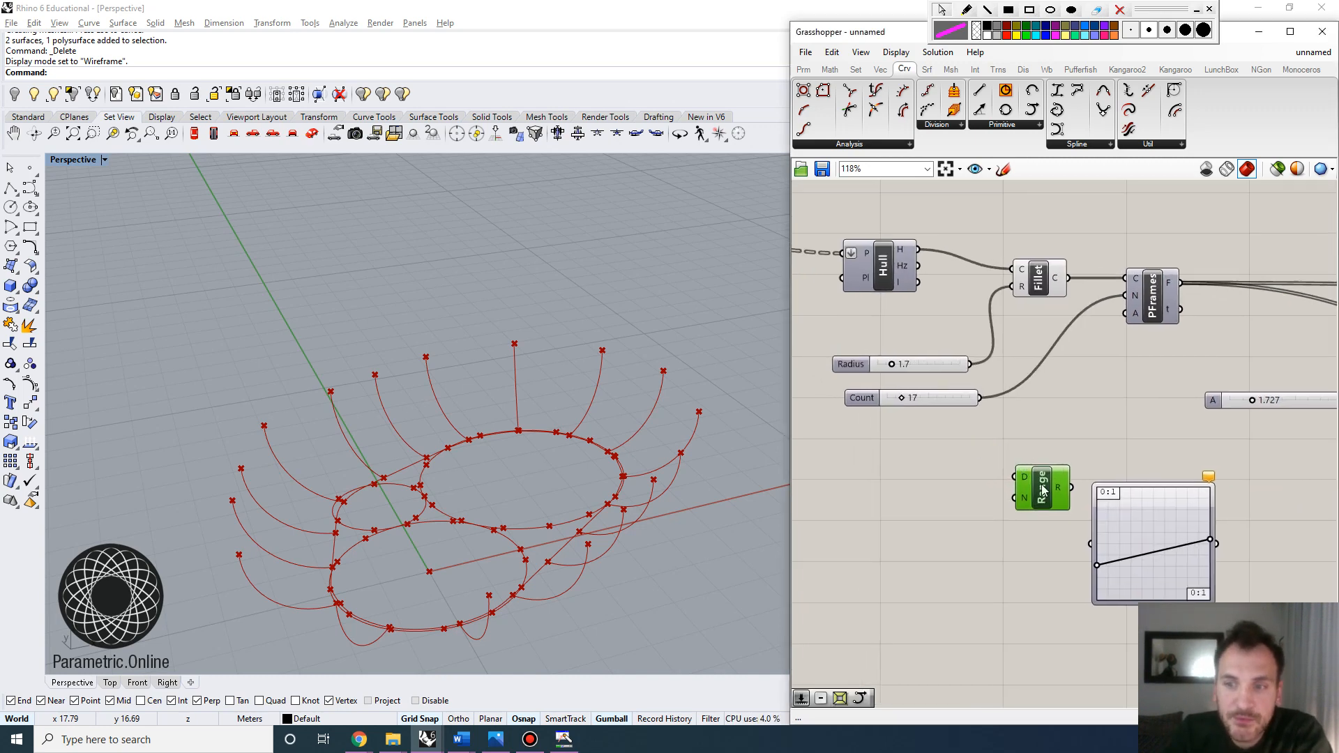
drag(1044, 490, 1030, 501)
drag(981, 403, 996, 511)
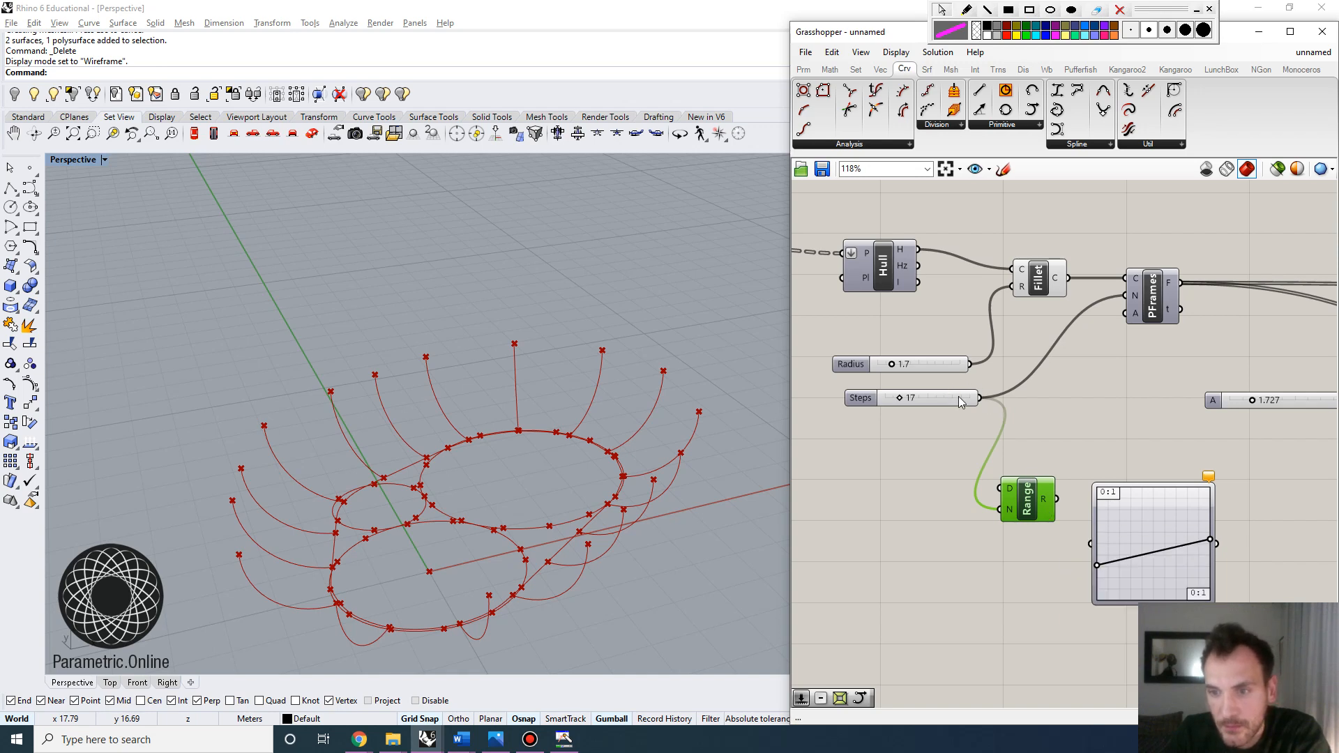
drag(935, 399, 906, 404)
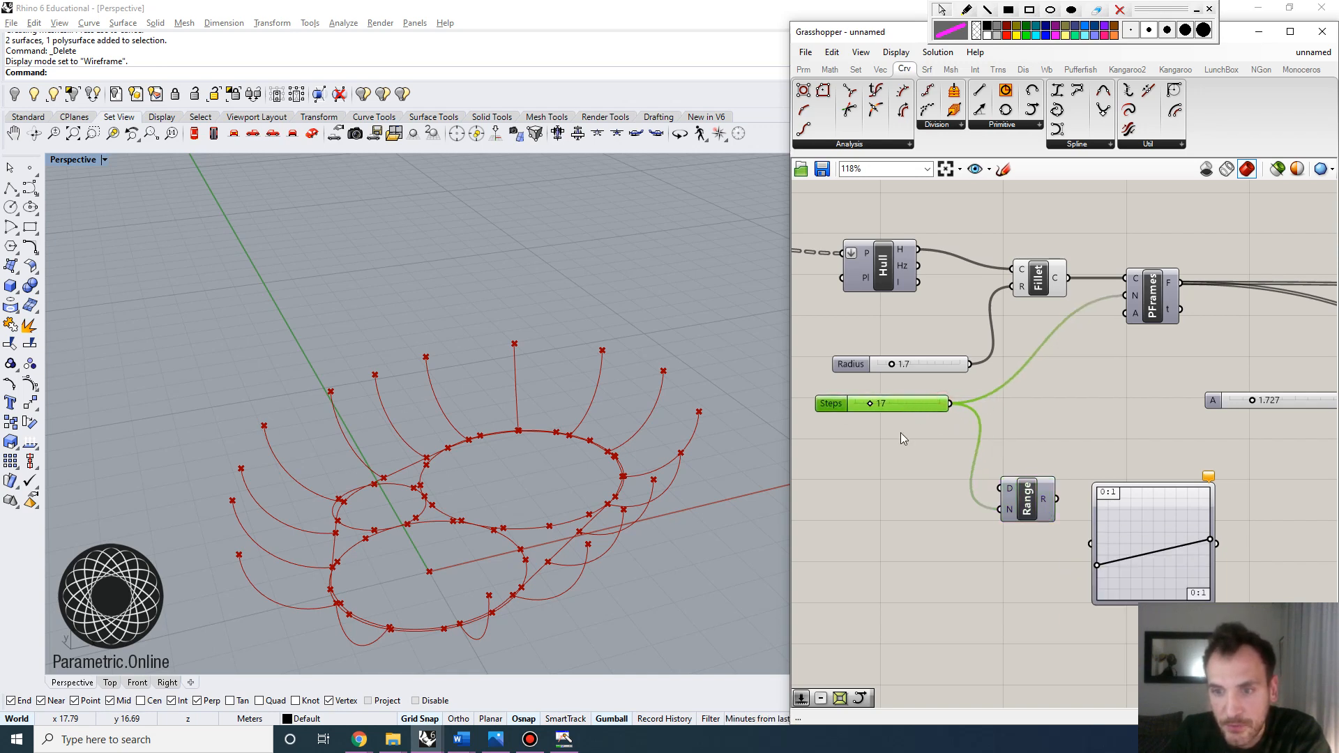
Step: Apply an expression that subtracts from x to the Range component's N input
right_drag(1015, 514, 1074, 455)
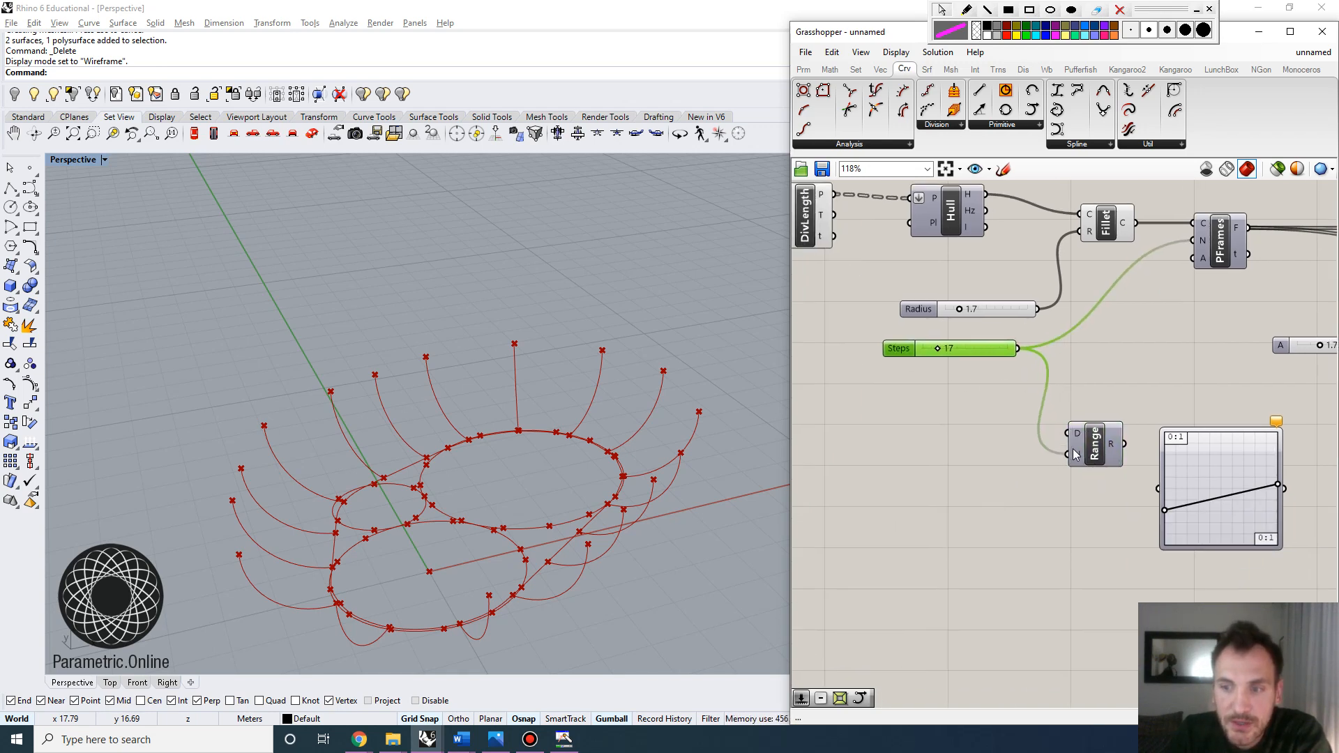
right_click(1080, 458)
mouse_move(1124, 593)
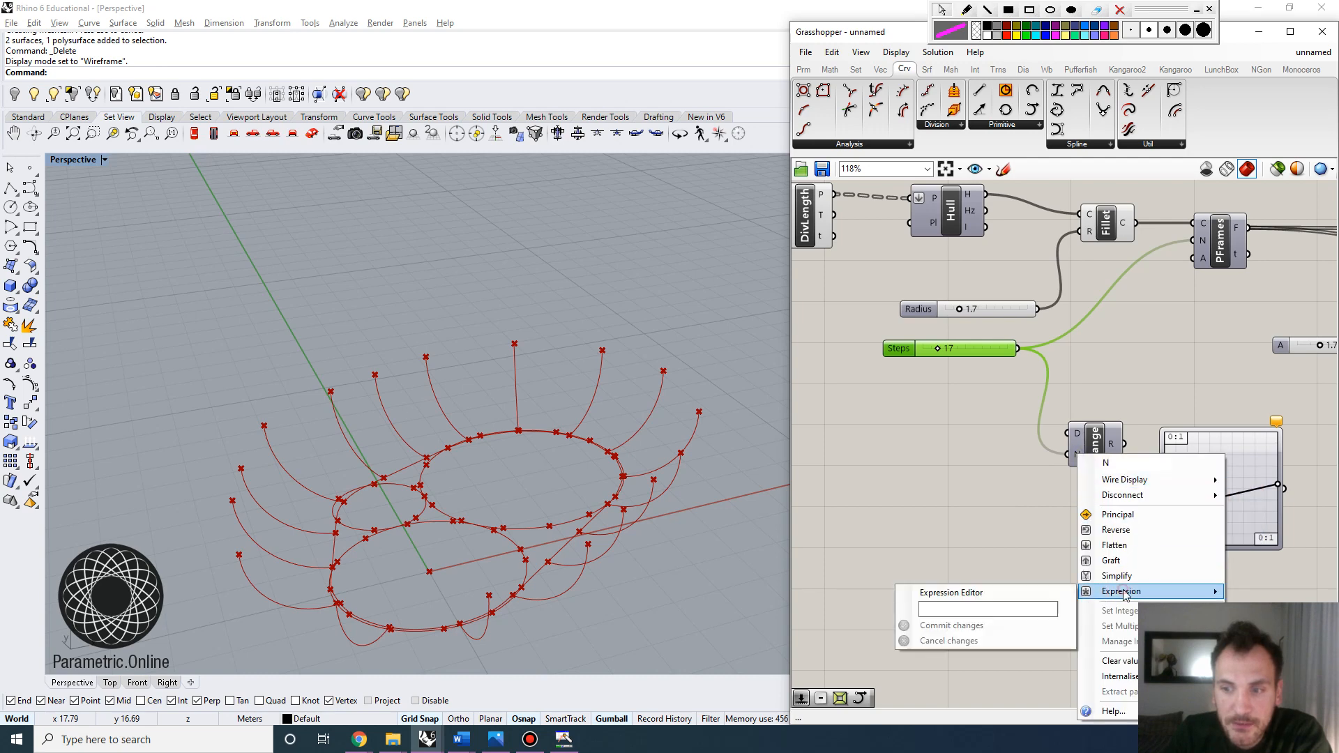
click(1000, 611)
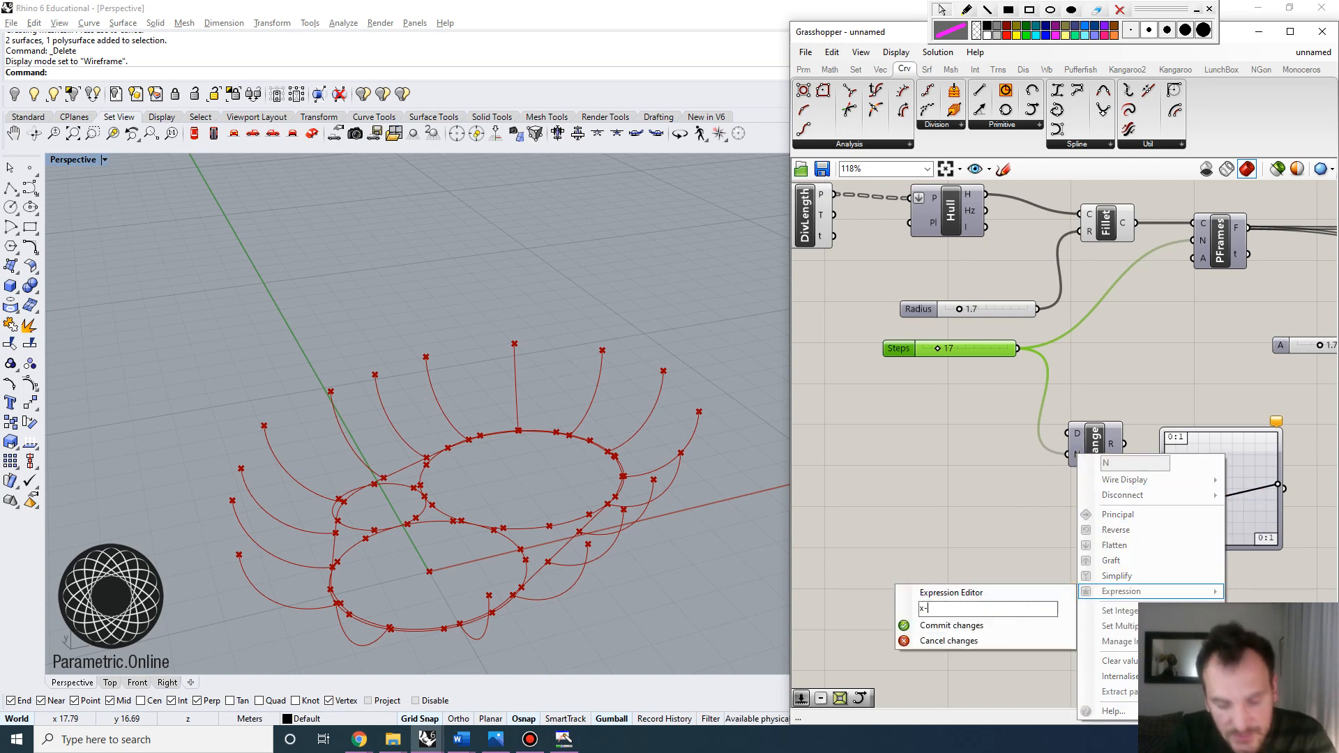
click(979, 628)
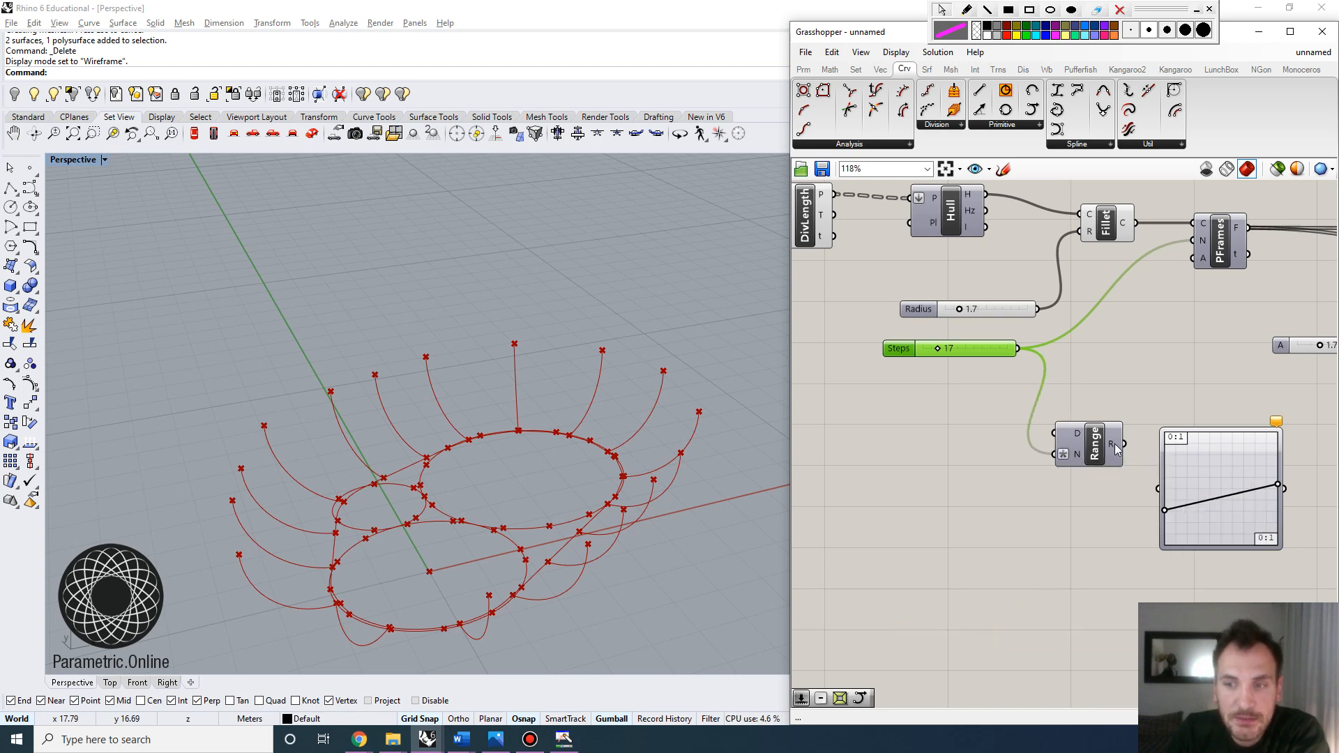
Step: Connect the Range component's R output to the Graph Mapper input
mouse_move(1116, 449)
drag(1120, 445, 1160, 488)
scroll(1154, 460, down, 2)
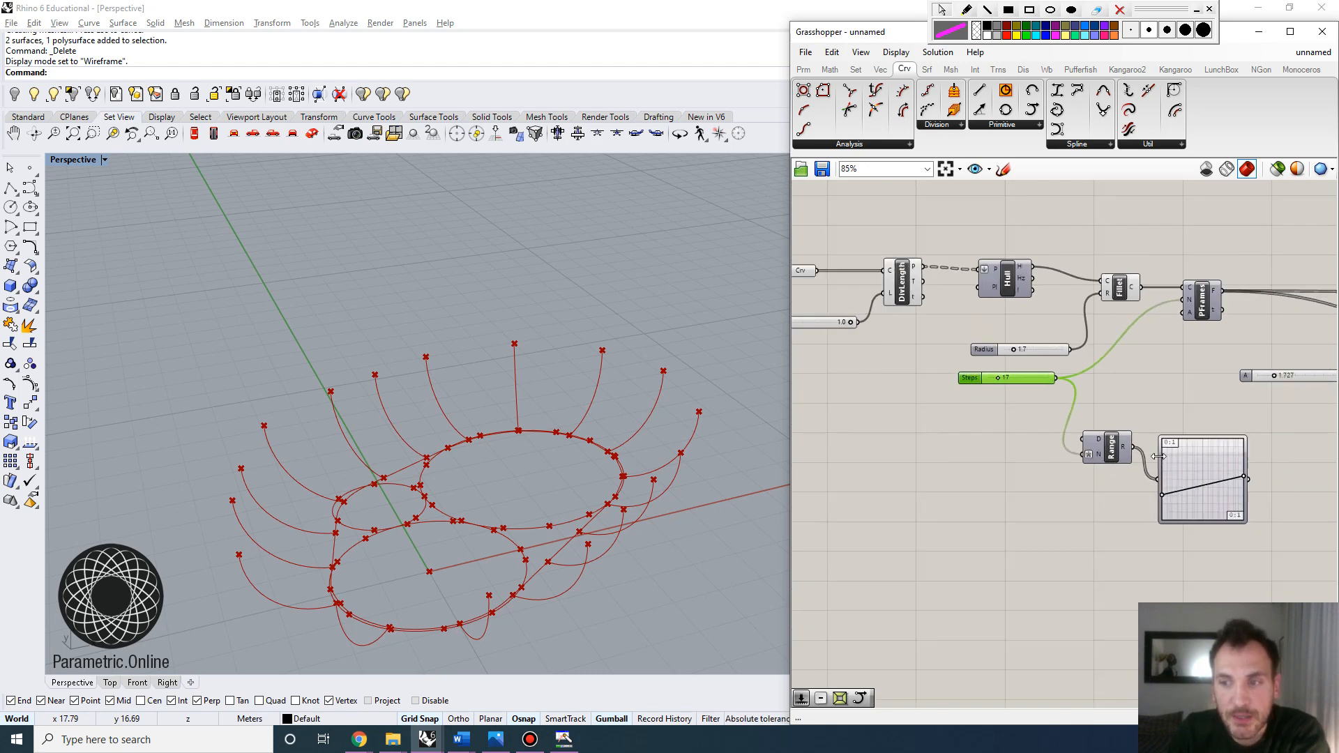
right_drag(1261, 482, 1004, 506)
scroll(1105, 464, up, 1)
click(947, 491)
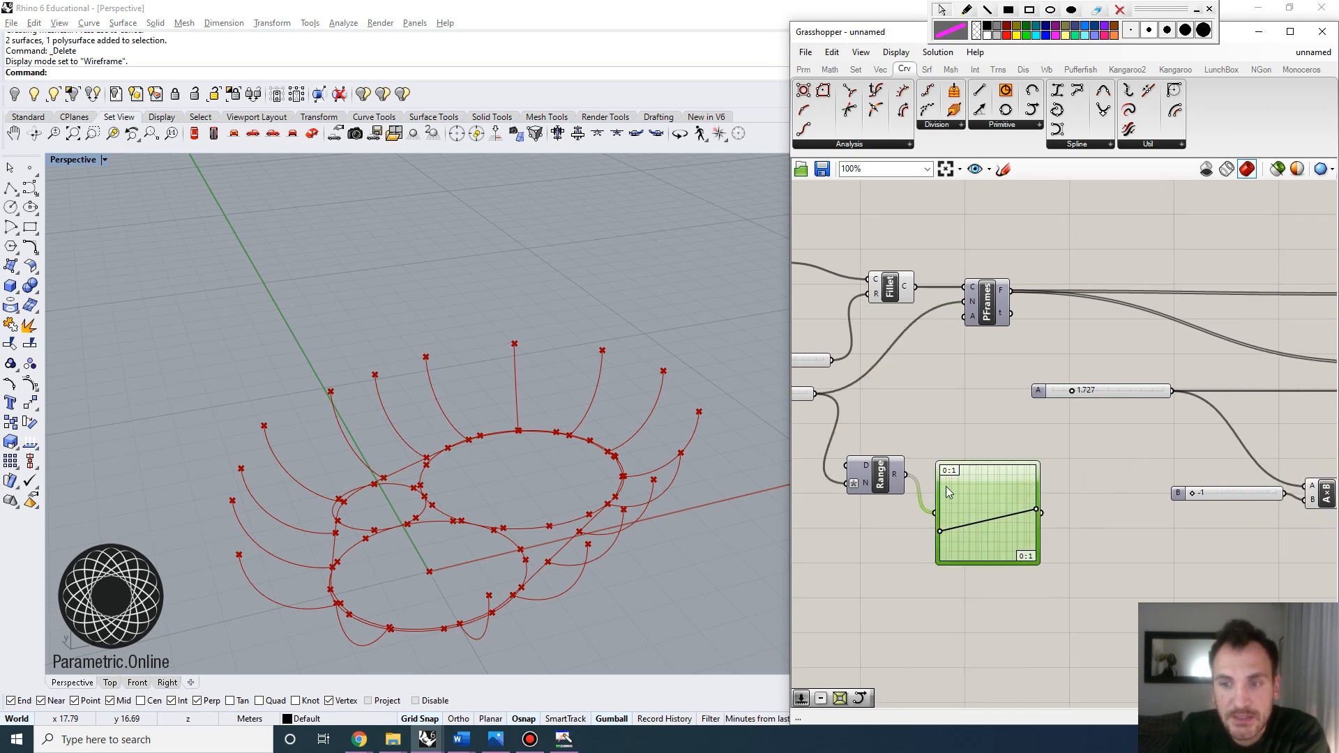
Step: Move the A slider closer to PFrames and add a second Multiplication component between the Graph Mapper and the existing multiplication
right_drag(1181, 479, 1155, 481)
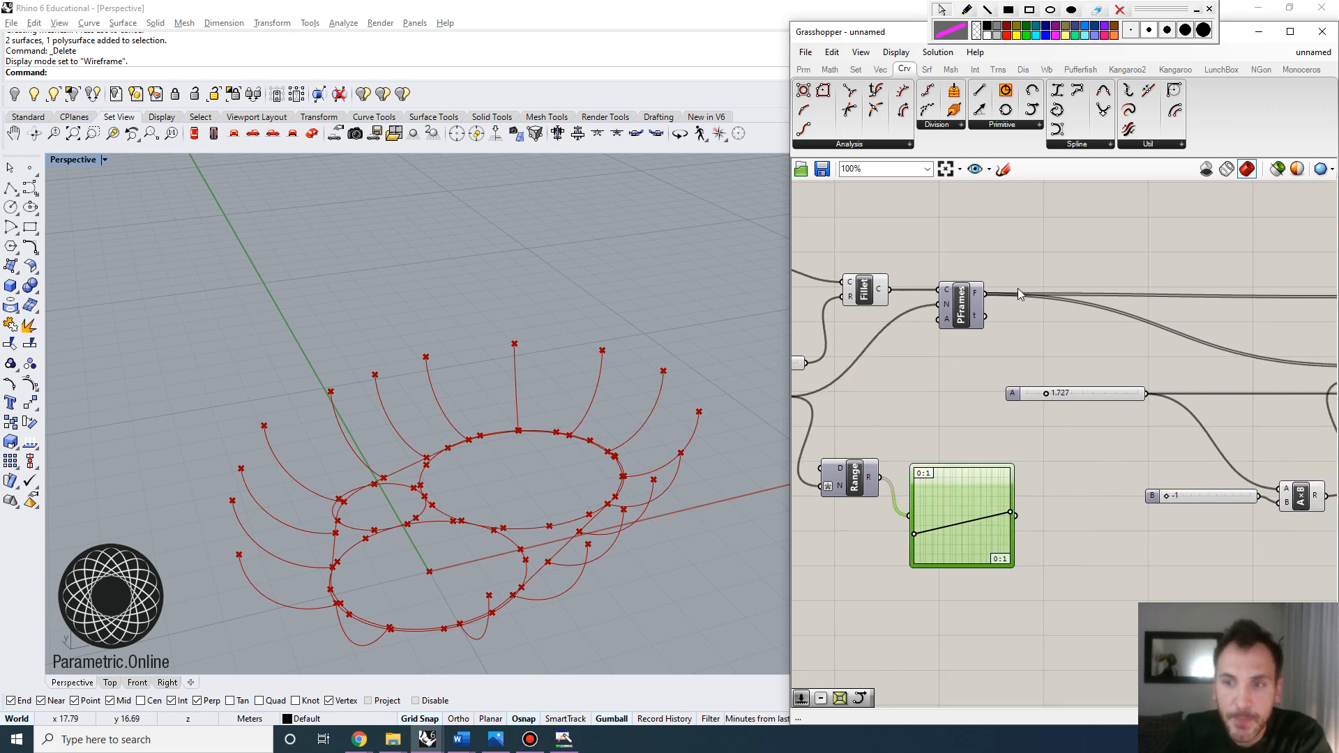
mouse_move(980, 294)
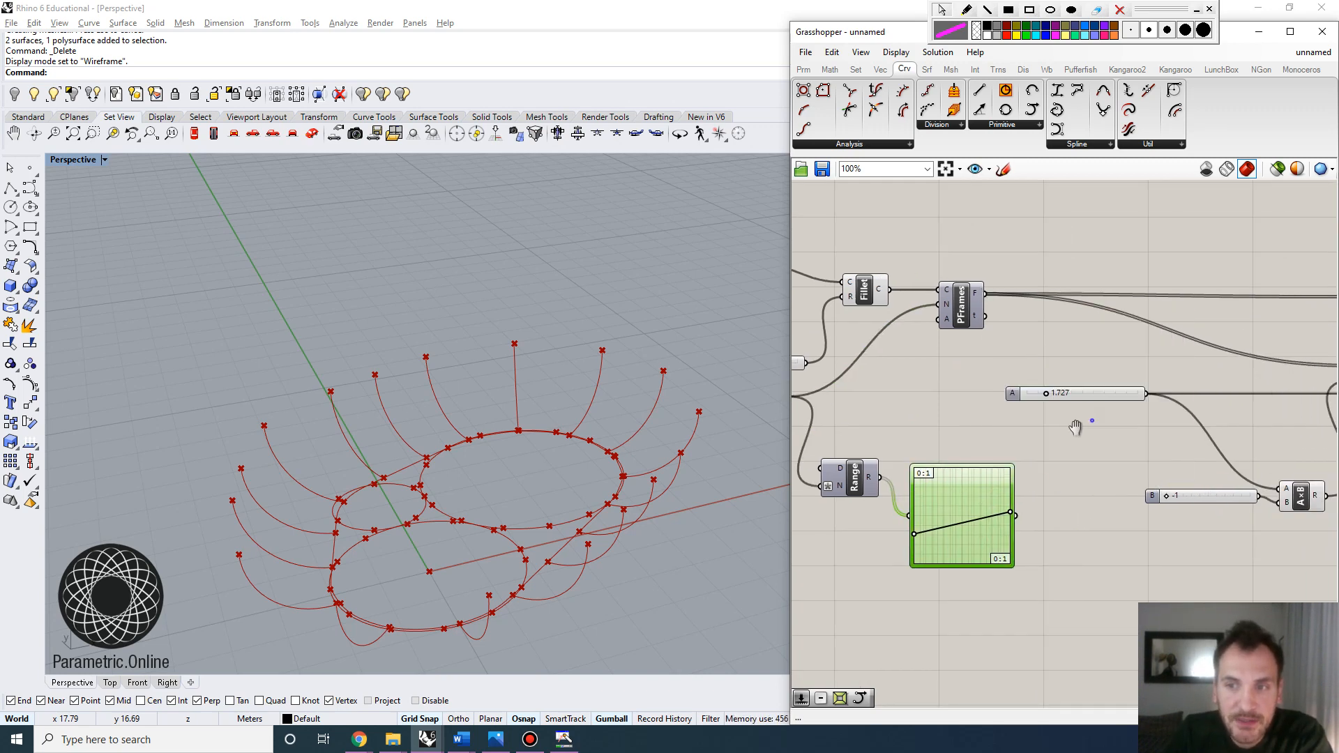
right_drag(1104, 399, 1037, 412)
click(986, 405)
double_click(1019, 488)
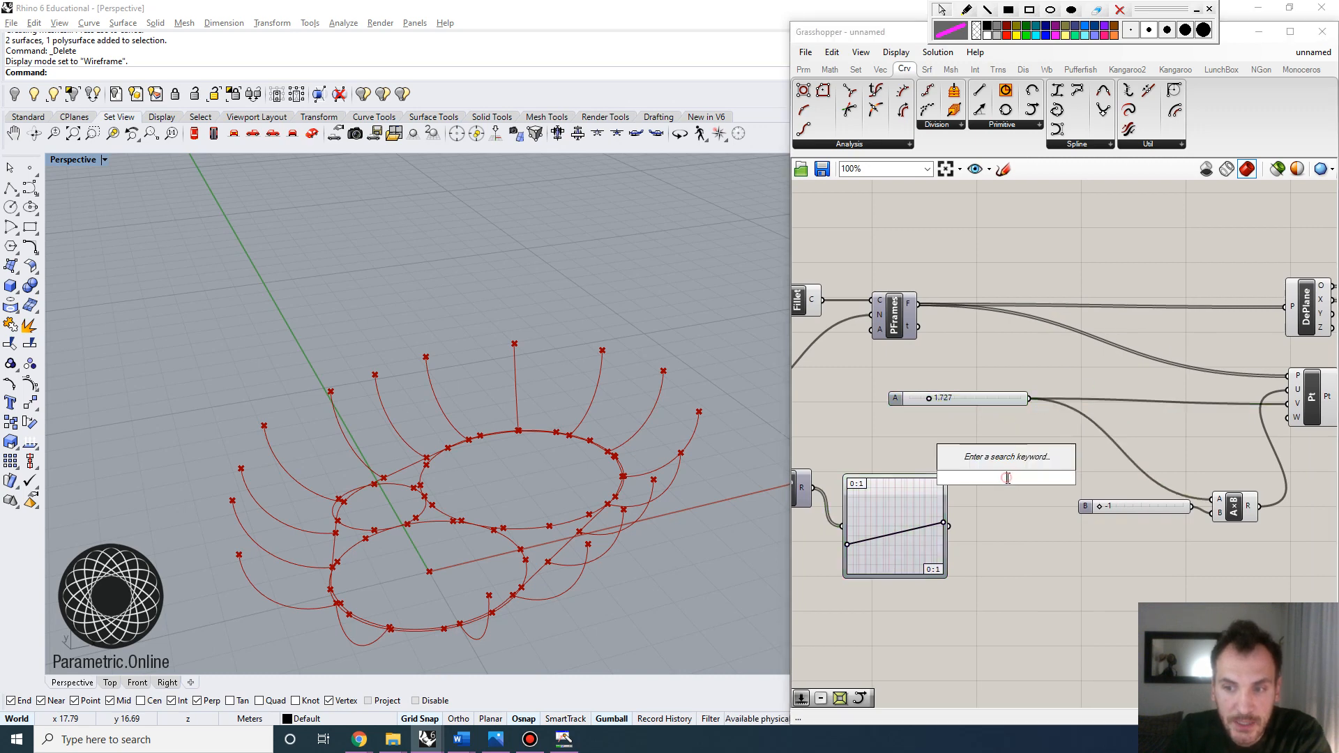
text(mul)
click(985, 424)
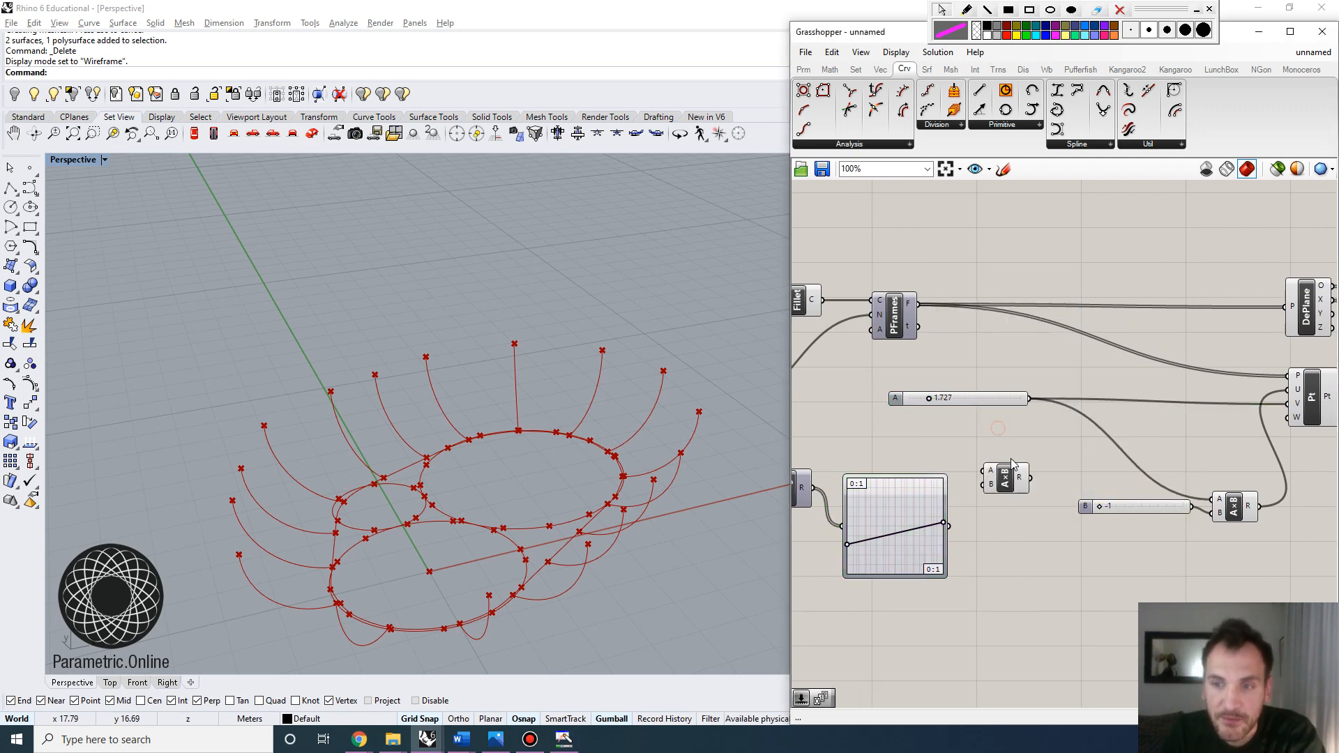
Step: Multiply the A slider by the Graph Mapper output in the new Multiplication component and feed its result to Pt's V input
drag(1059, 441, 994, 404)
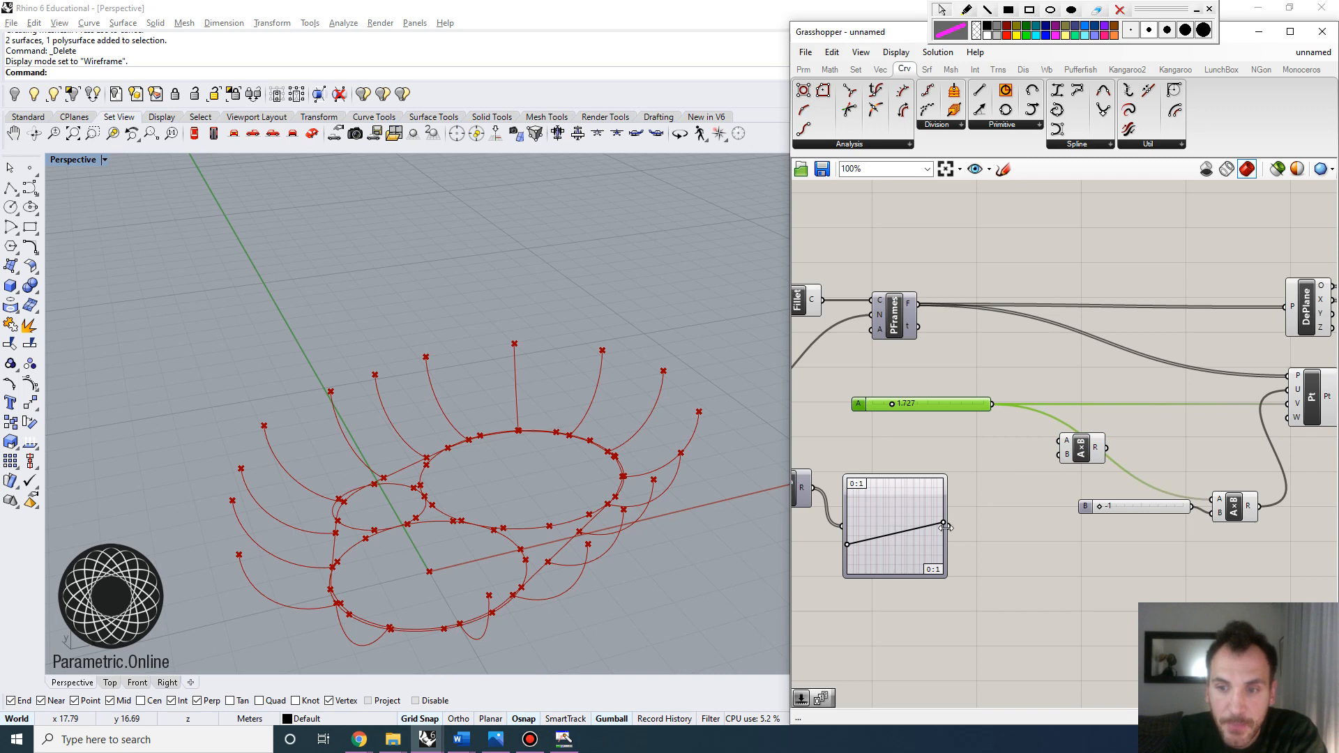
drag(952, 532, 1059, 455)
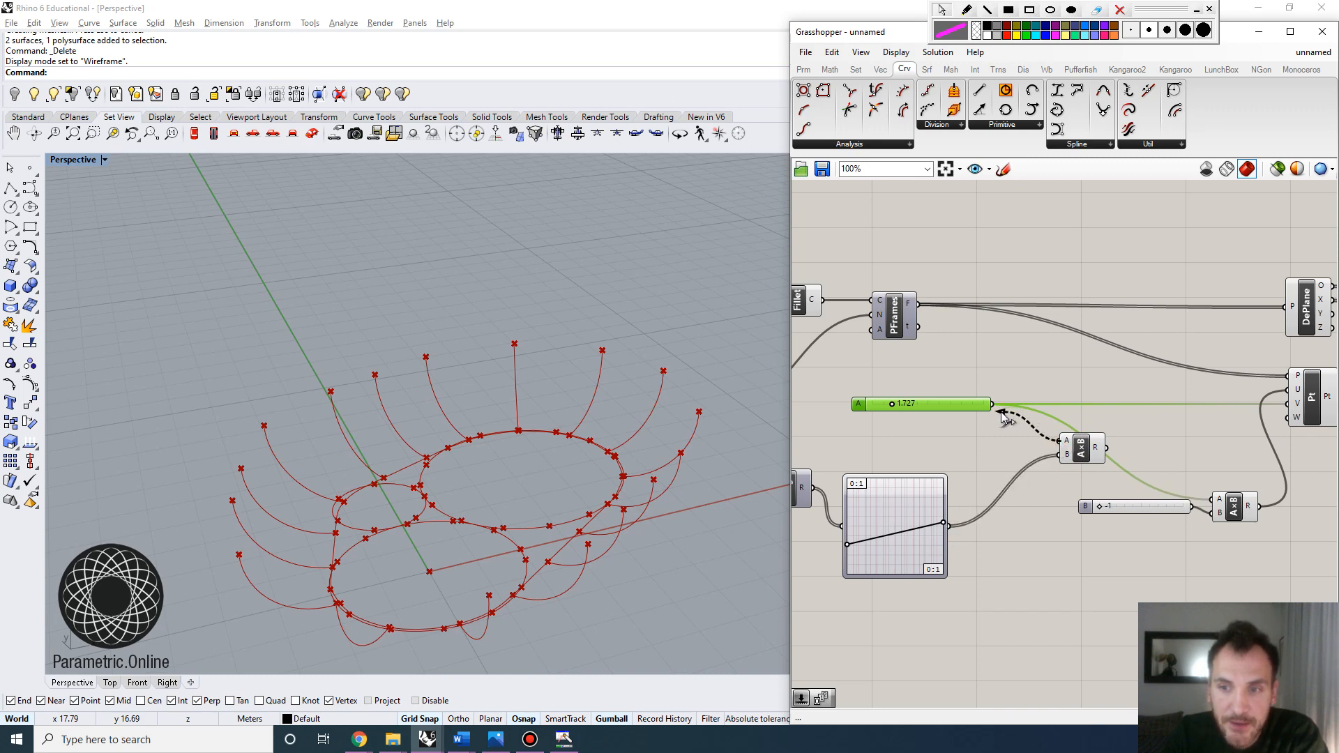
drag(971, 406, 971, 387)
drag(1106, 448, 1267, 405)
Step: Set the A slider to 1.959
scroll(977, 390, up, 3)
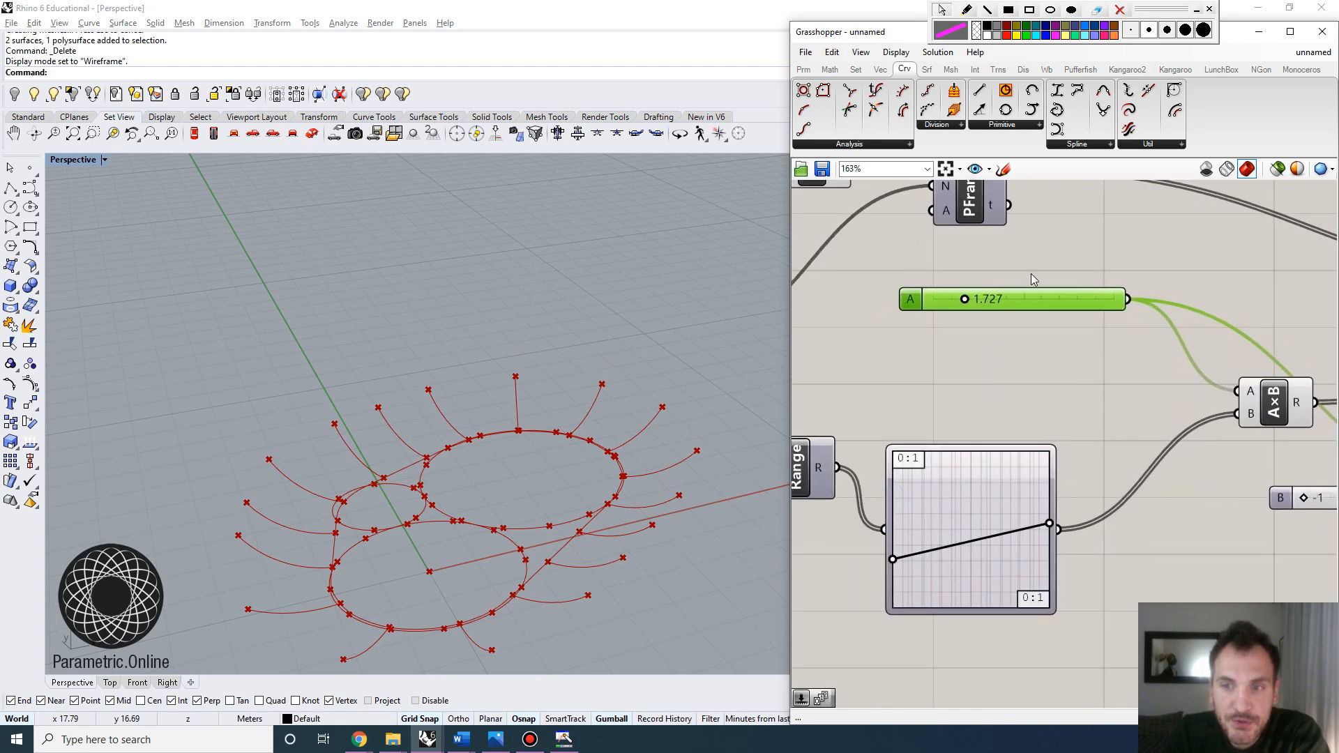
drag(965, 300, 969, 300)
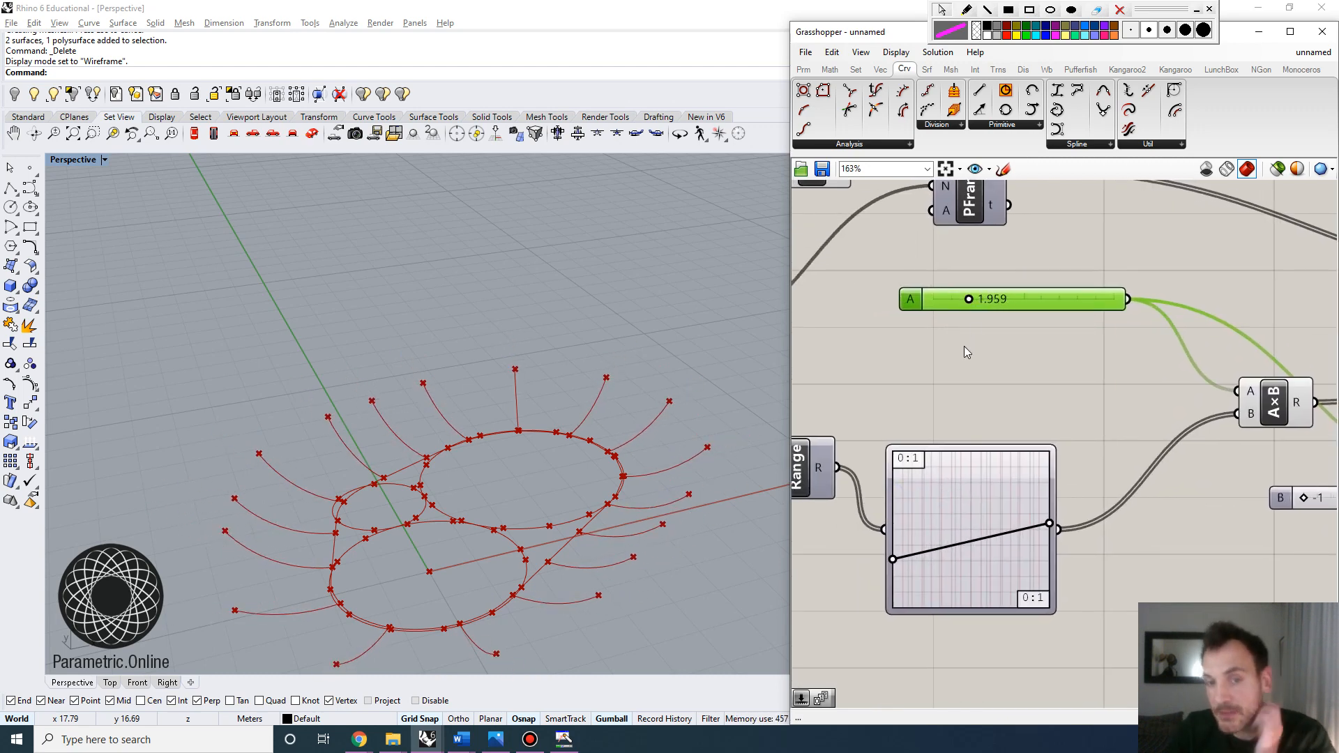
scroll(1007, 318, down, 3)
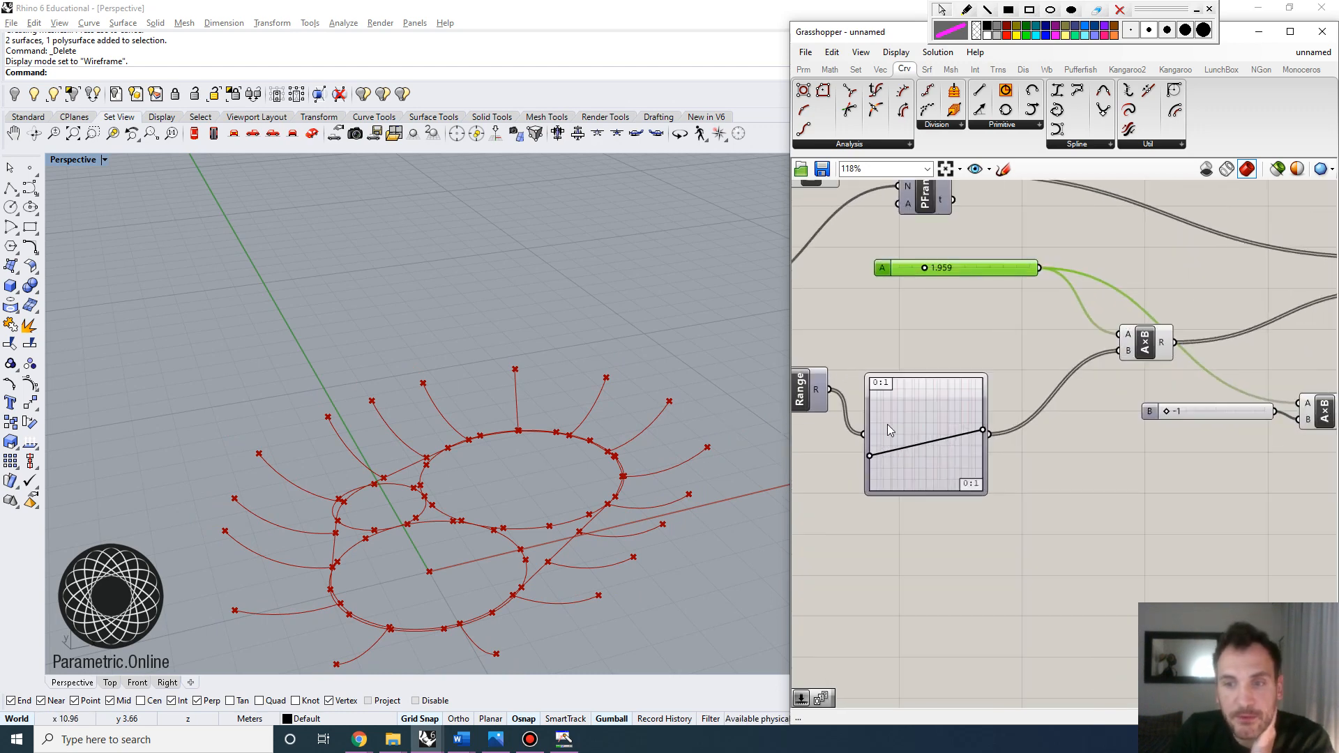
Step: Reset the Graph Mapper to the default Linear graph and shift its lower handle slightly
right_click(889, 417)
click(949, 585)
scroll(915, 462, up, 1)
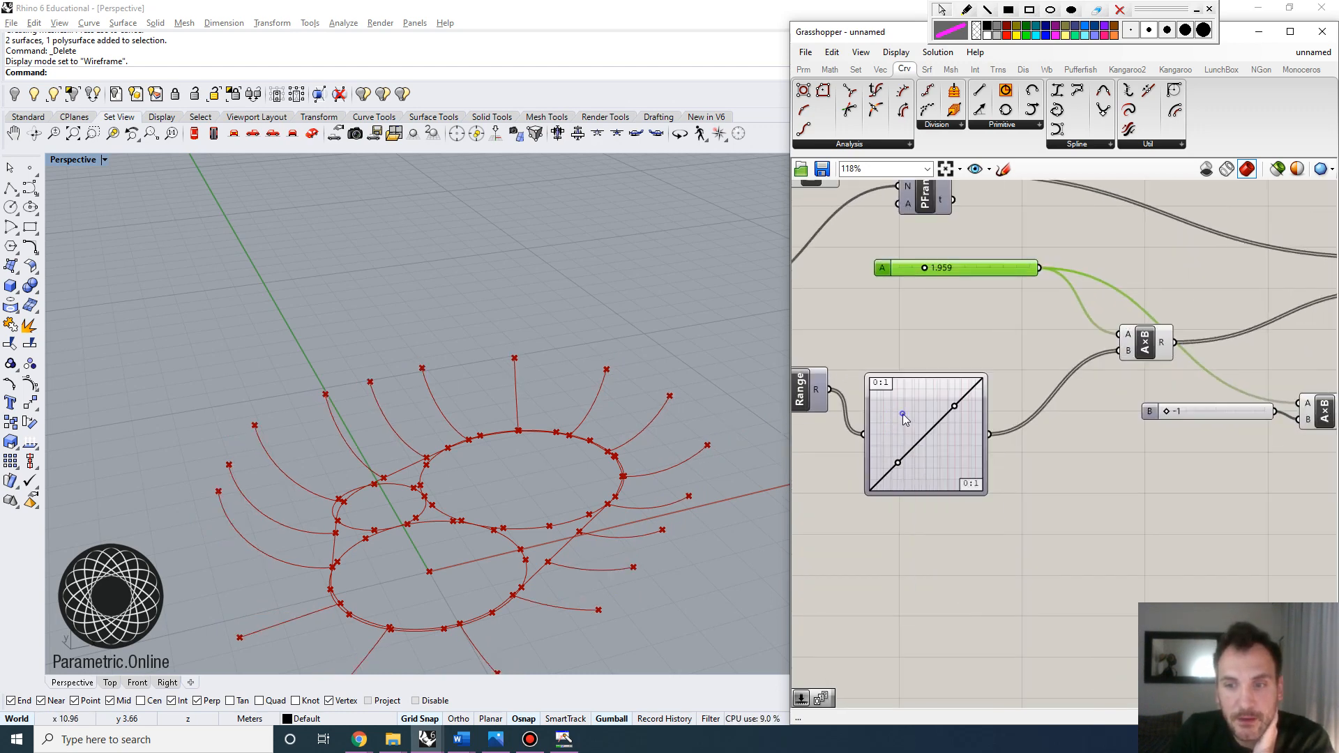
click(910, 443)
scroll(930, 428, up, 2)
right_click(957, 415)
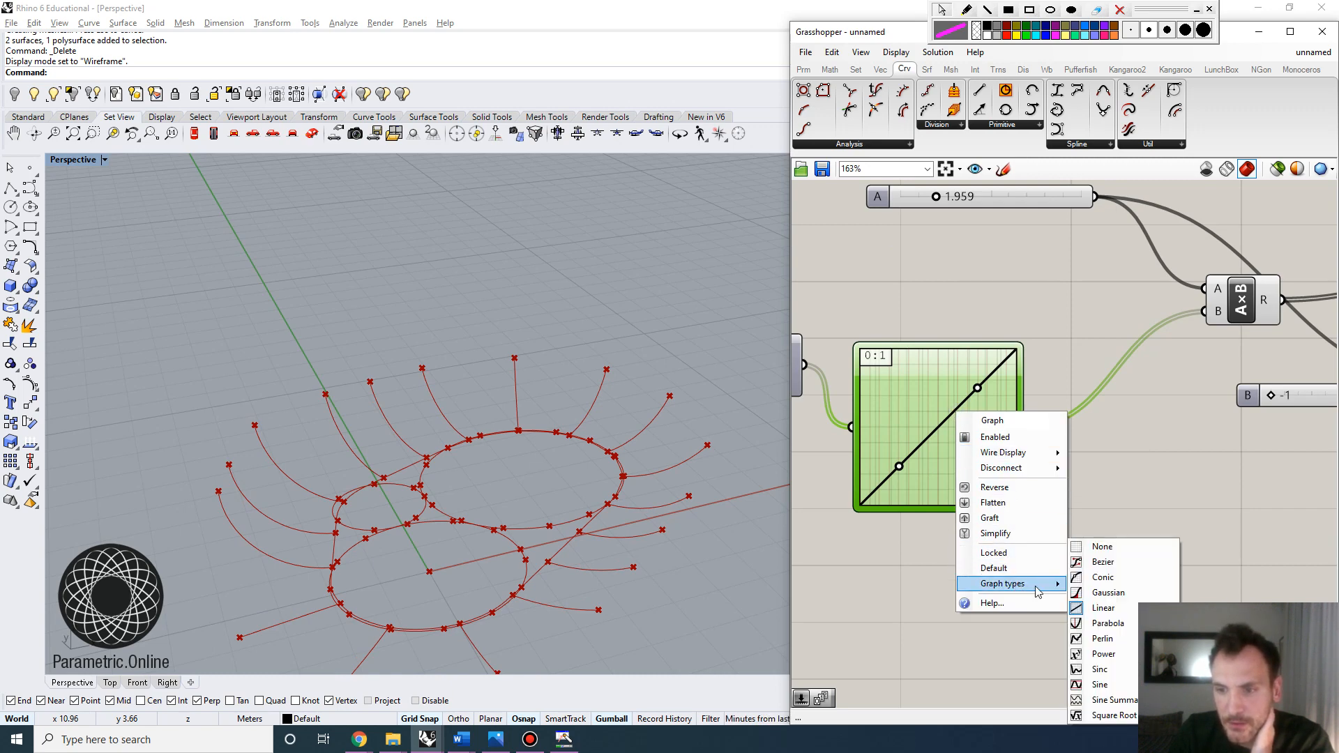
drag(899, 466, 905, 469)
Step: Set the Graph Mapper's graph type to Sine Summation
right_click(932, 417)
mouse_move(1010, 589)
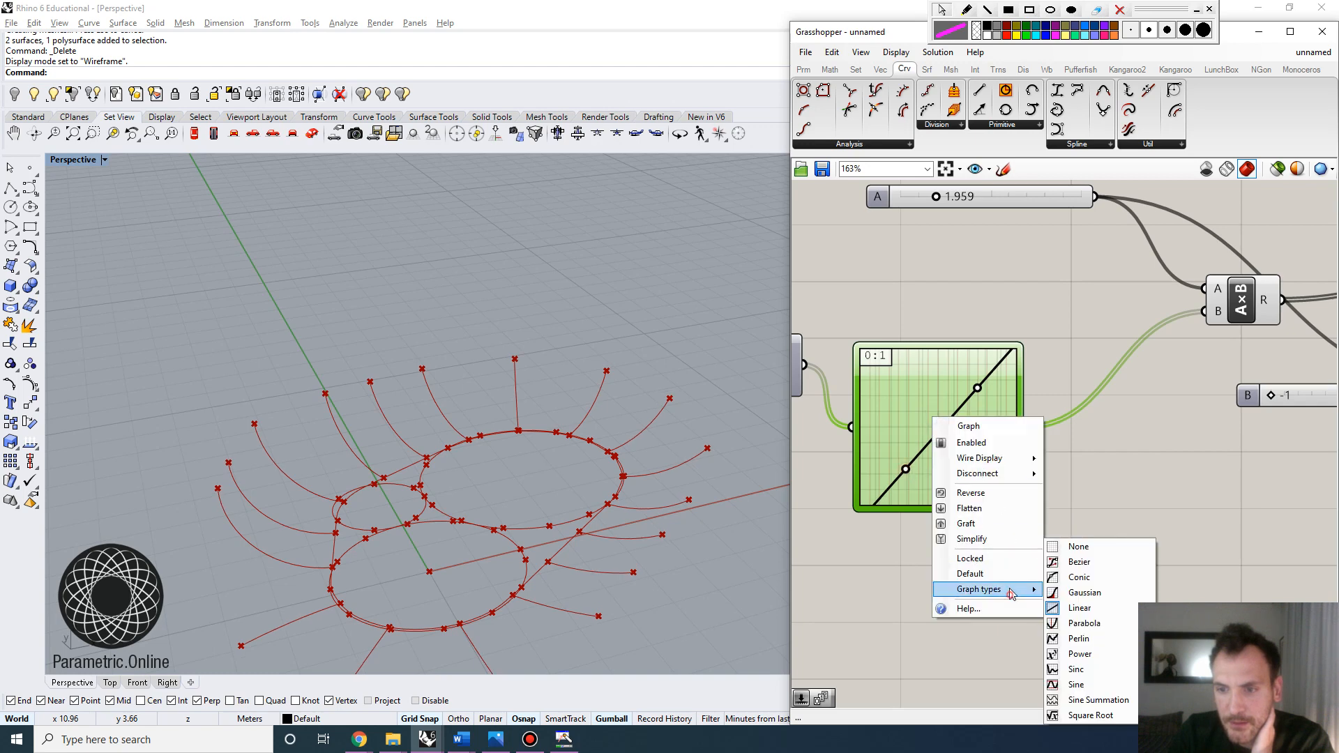
click(1078, 685)
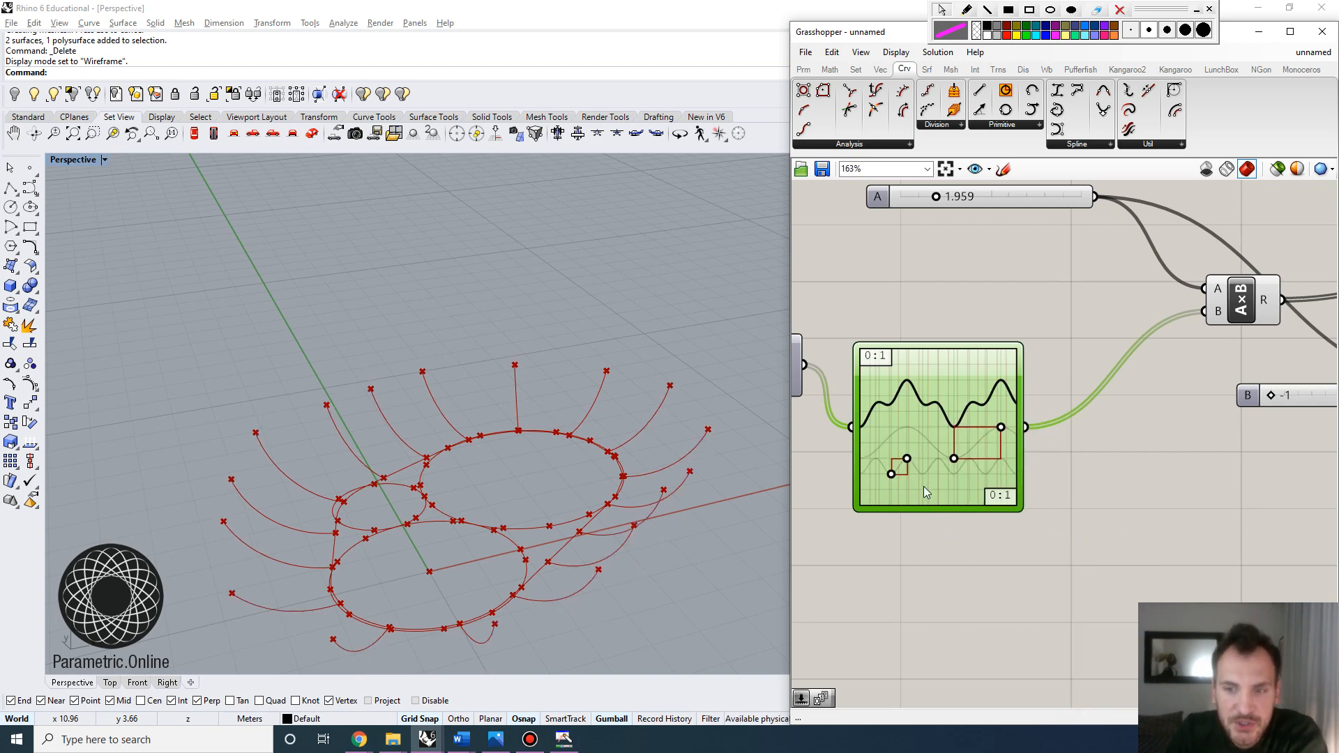
Step: Reshape the Graph Mapper's summed curve by repositioning the handles of both sine waves to vary the arc radii
drag(908, 459, 938, 433)
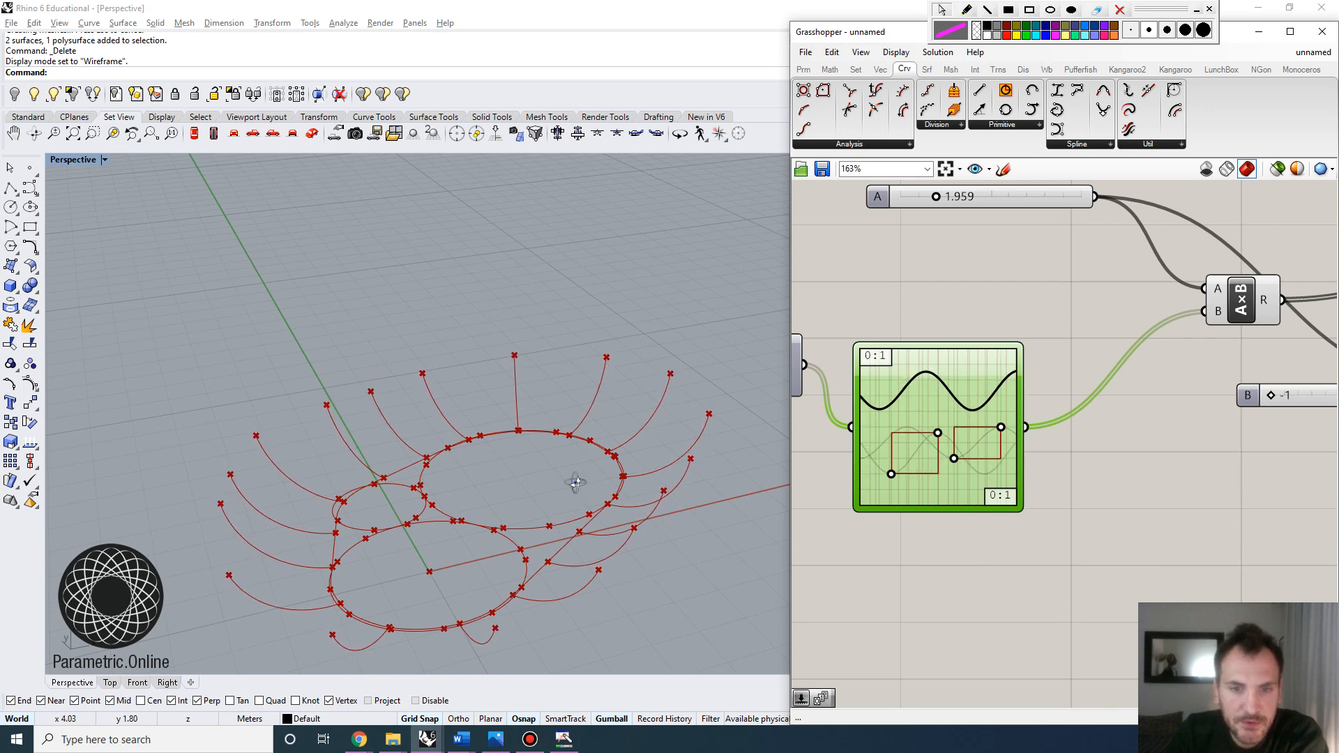
right_drag(575, 482, 701, 428)
drag(937, 439, 948, 488)
right_drag(725, 488, 551, 433)
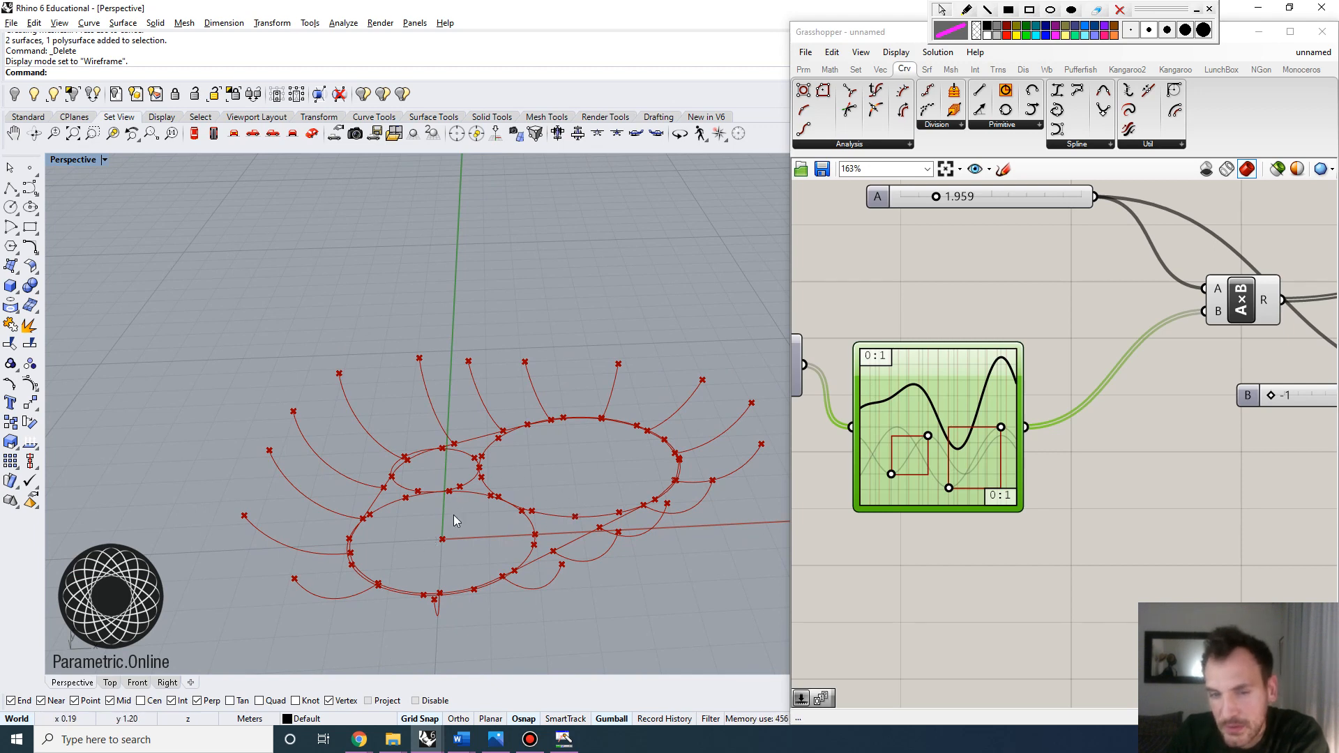
right_drag(457, 523, 732, 479)
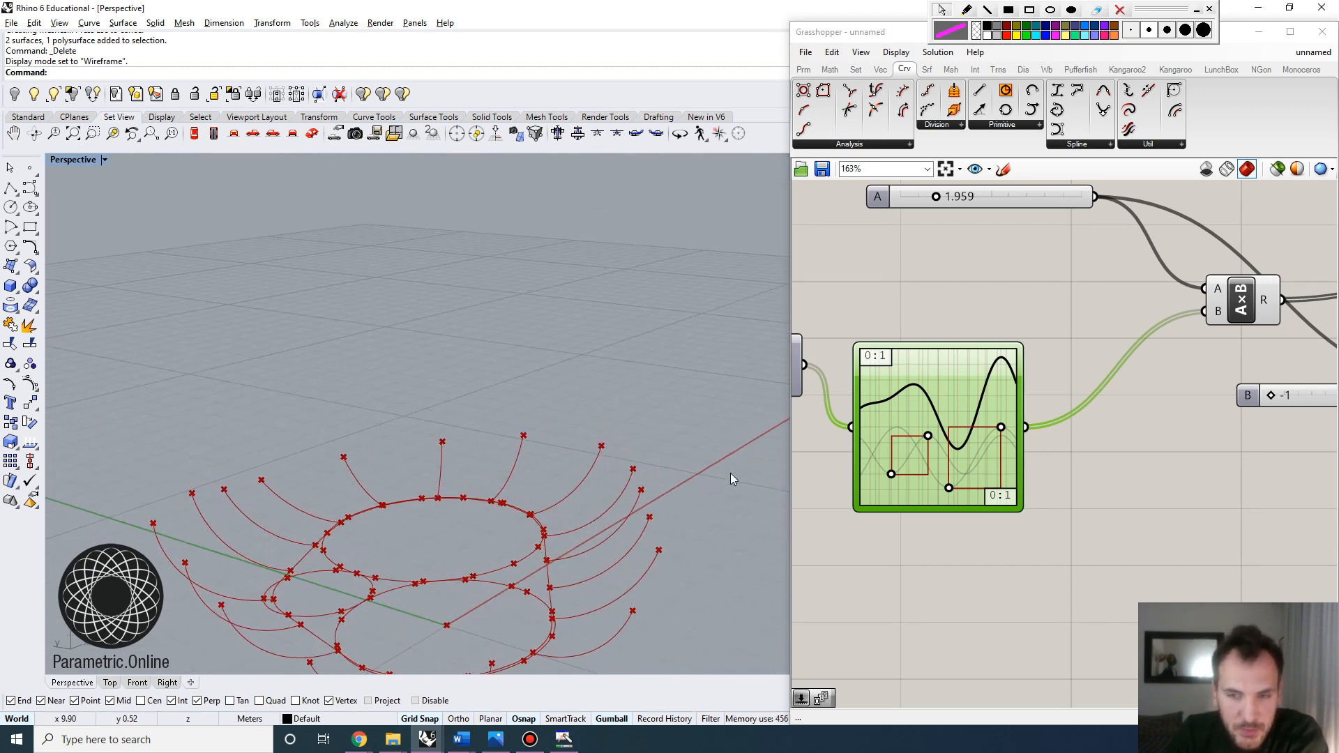
right_drag(567, 515, 543, 499)
scroll(621, 461, down, 5)
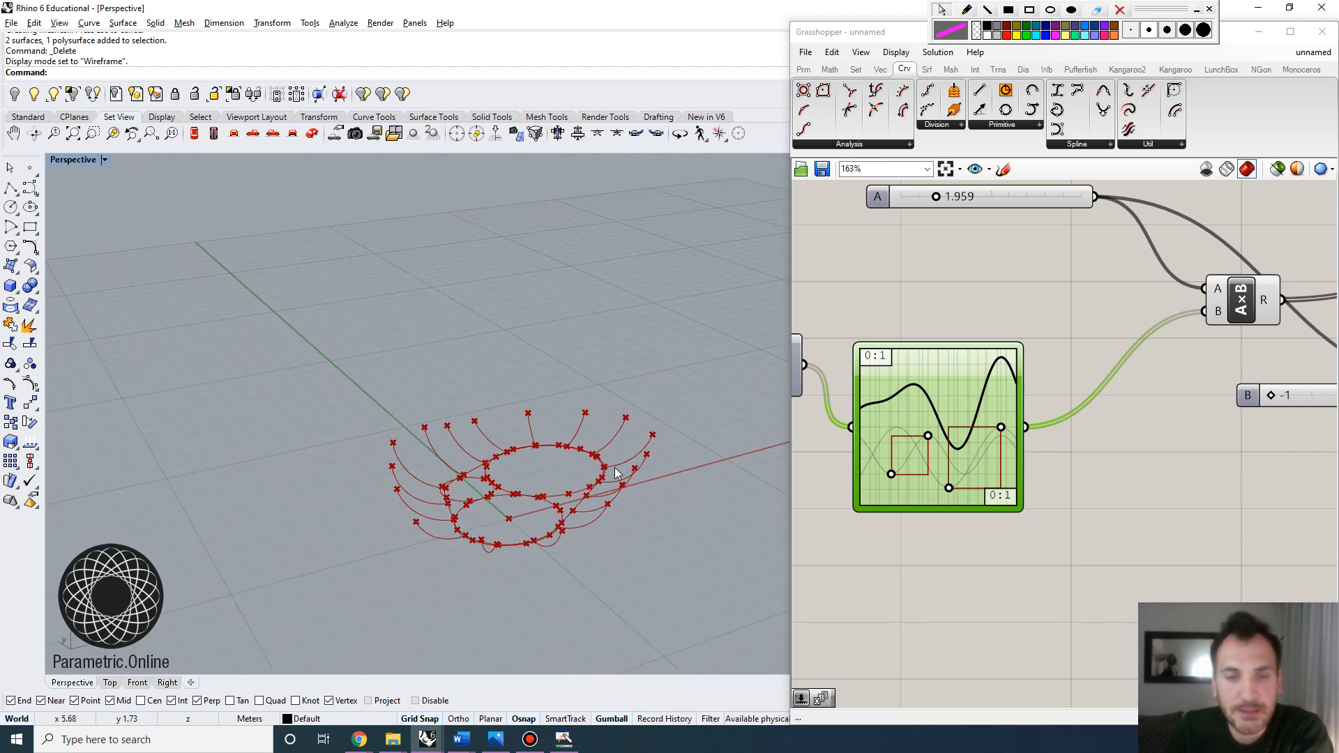
right_drag(616, 473, 610, 512)
scroll(640, 442, up, 5)
Step: Reposition the Graph Mapper between the Range and Multiplication components, roughly level with Range
click(1164, 576)
scroll(1024, 411, down, 3)
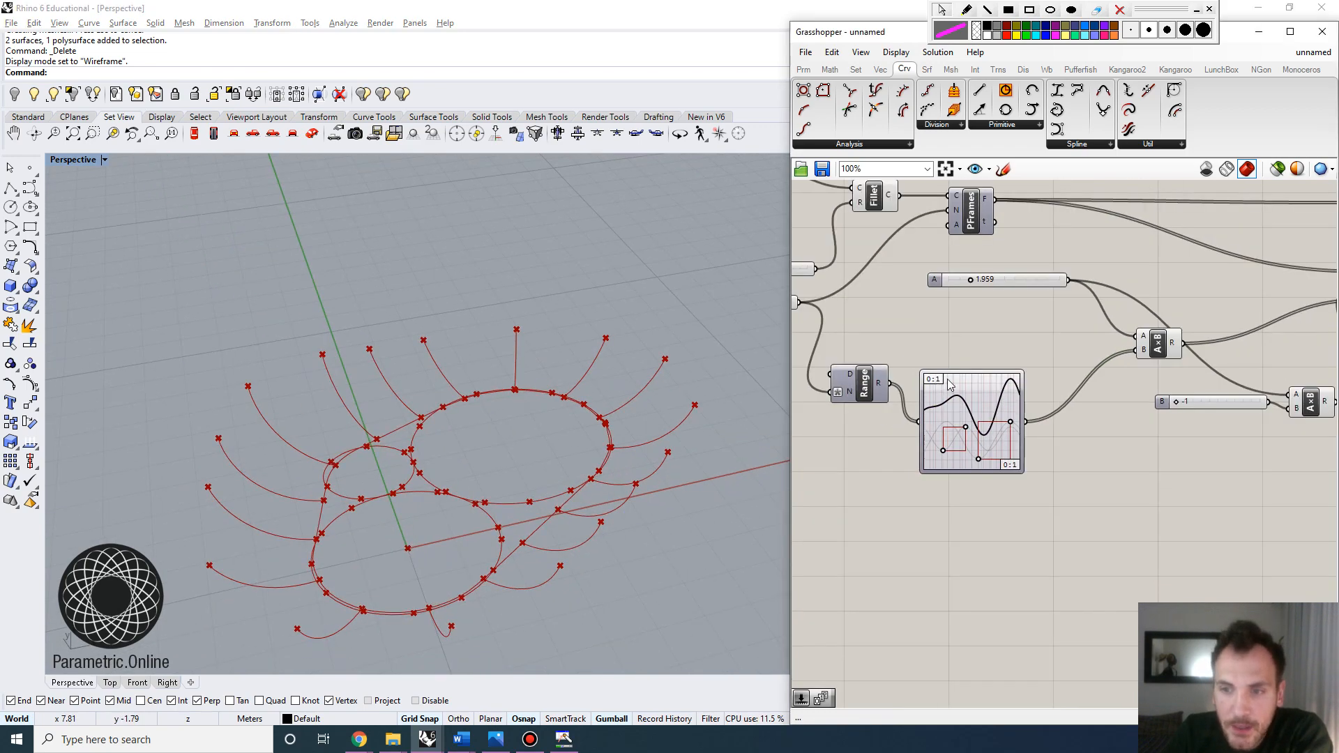
drag(950, 384, 984, 380)
right_drag(418, 488, 380, 483)
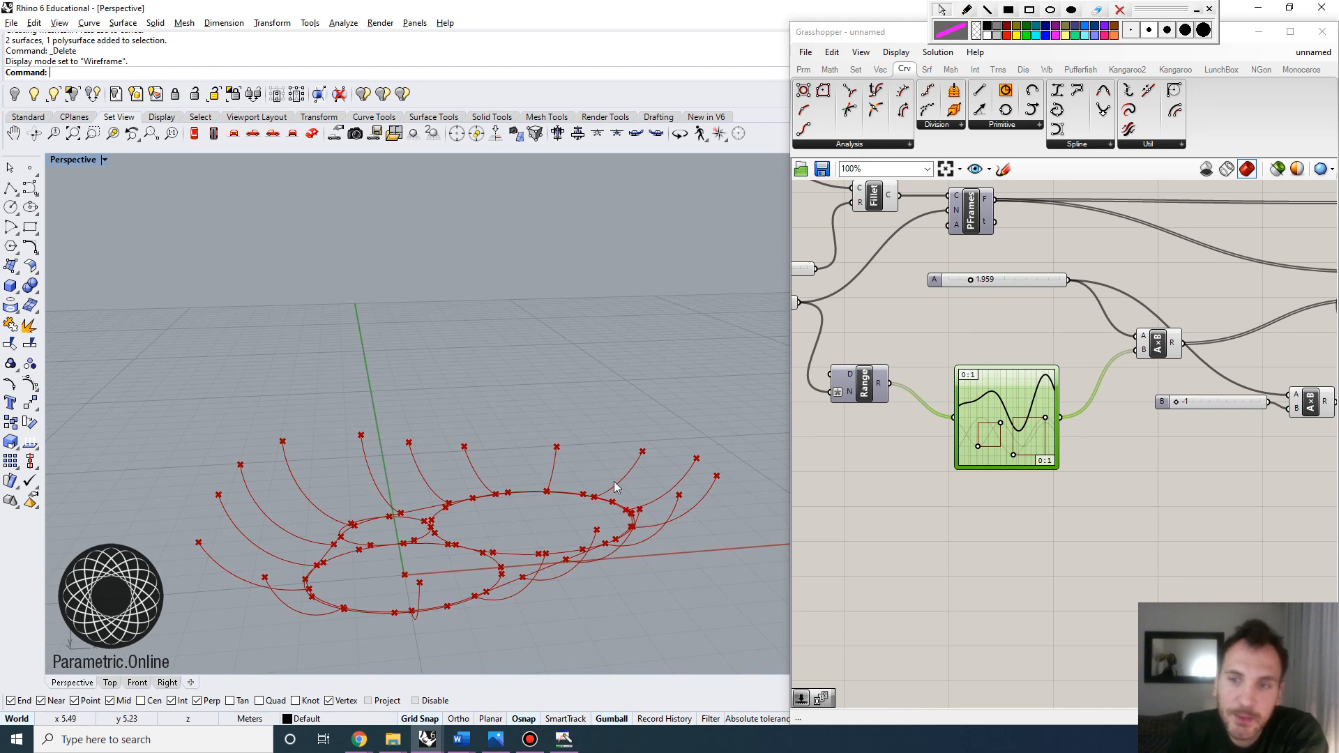
drag(1005, 389, 992, 363)
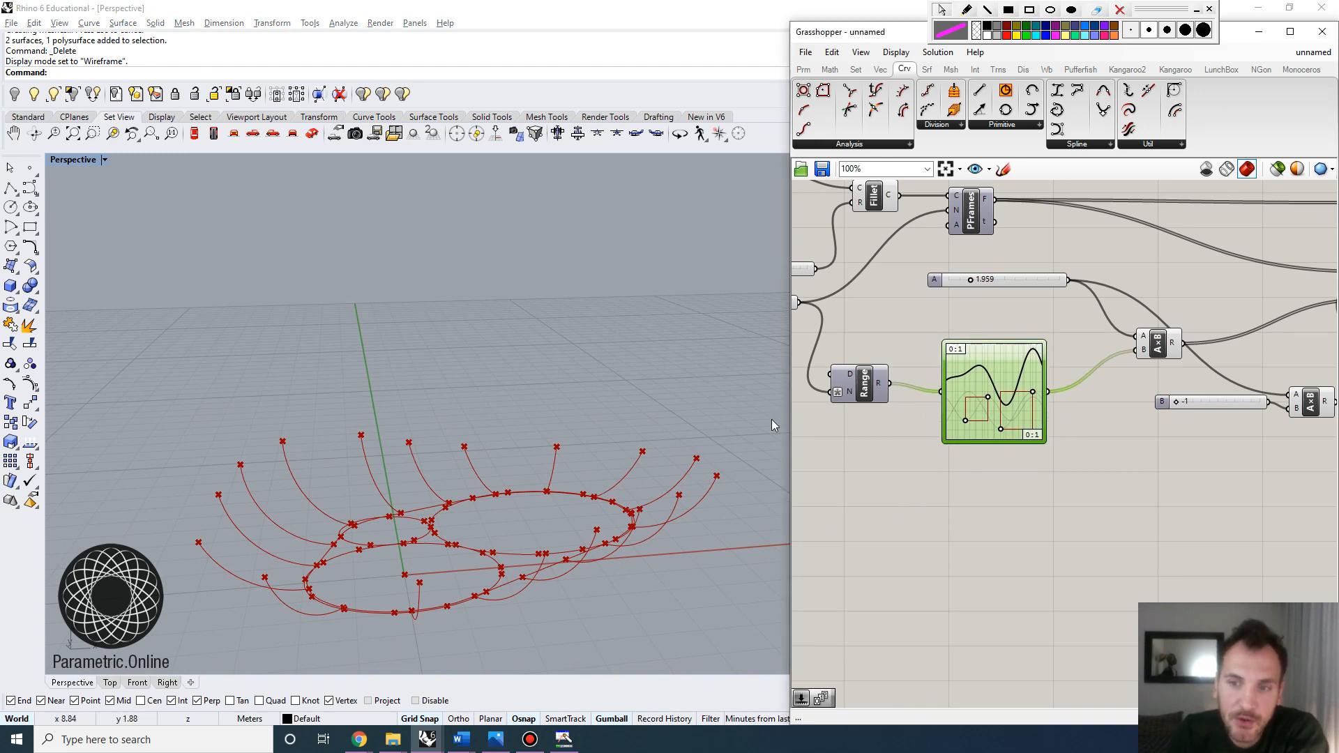
right_drag(728, 423, 687, 450)
Step: Review the definition from the Arc component back to its start and move the Fillet component up slightly, above PFrames
click(990, 464)
scroll(990, 465, down, 3)
right_drag(1234, 422, 1018, 417)
scroll(1069, 300, up, 3)
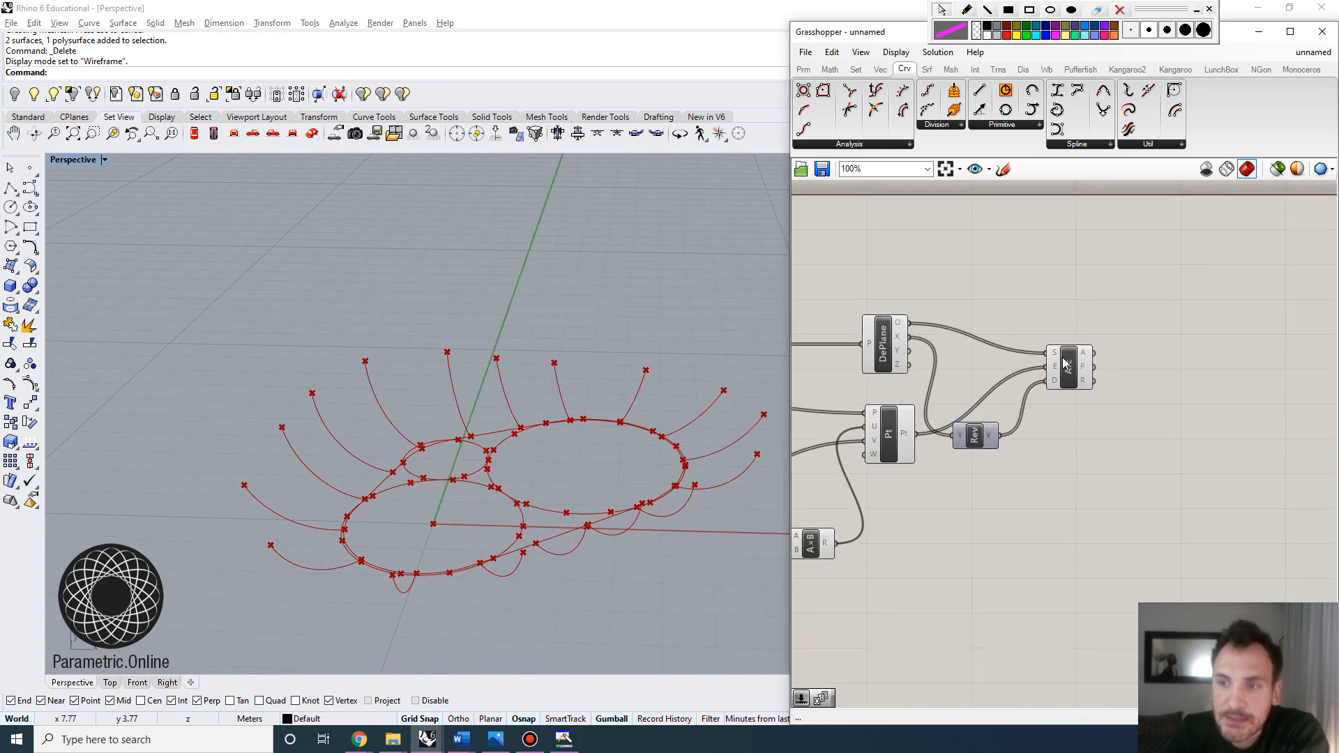
click(1068, 362)
right_drag(649, 408, 208, 464)
right_drag(802, 348, 1001, 351)
scroll(984, 365, down, 3)
right_drag(858, 356, 961, 353)
right_drag(857, 314, 890, 311)
scroll(877, 344, up, 2)
drag(876, 333, 877, 302)
Step: Move the Pt component down, farther below DePlane and closer to the multiplication that uses the -1 slider
scroll(932, 311, down, 3)
right_drag(1255, 348, 1189, 341)
scroll(1185, 340, up, 3)
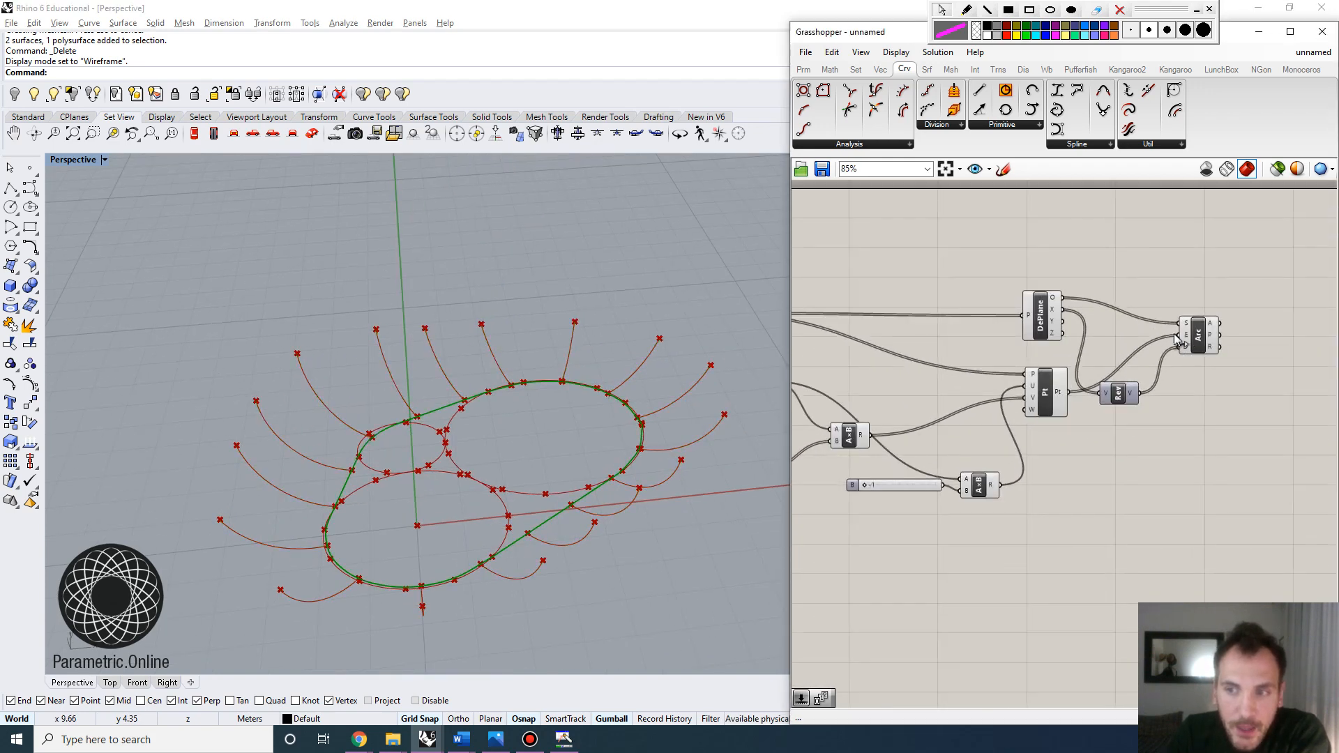
click(1051, 393)
drag(1051, 402, 1049, 457)
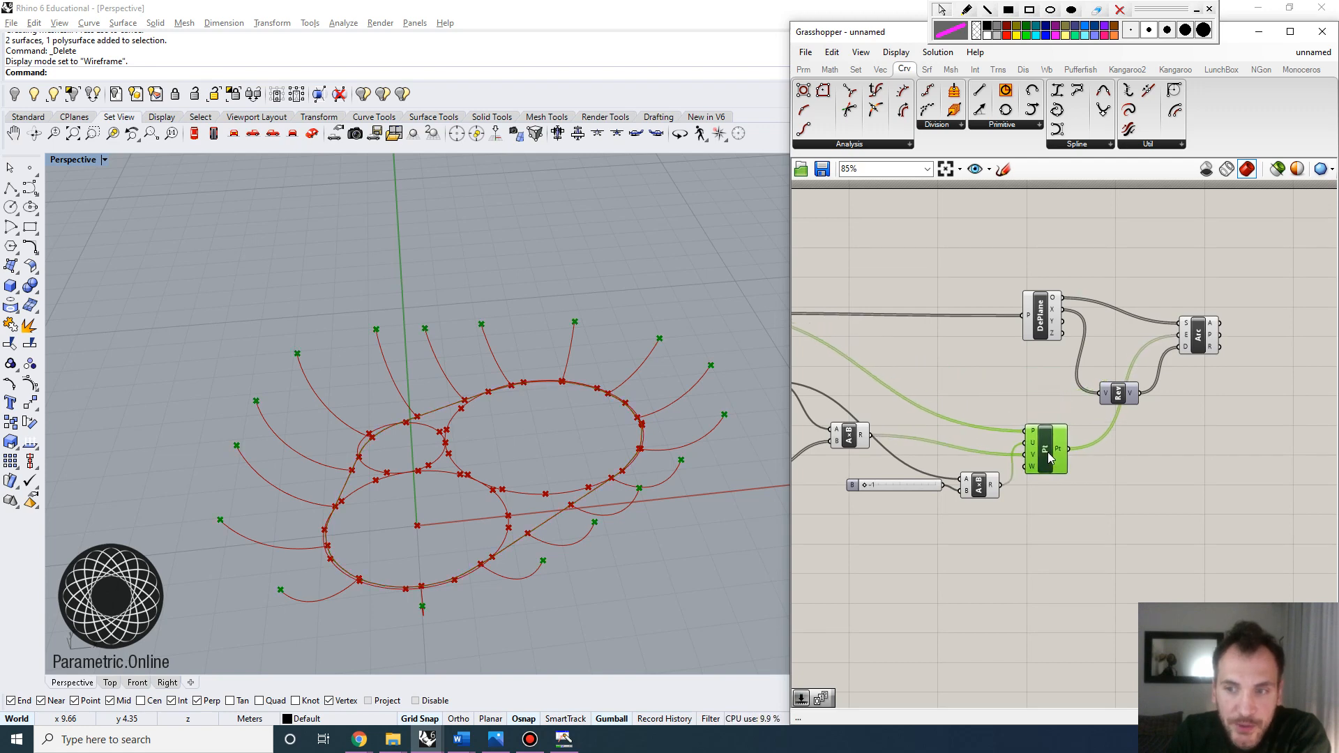
right_drag(553, 440, 670, 417)
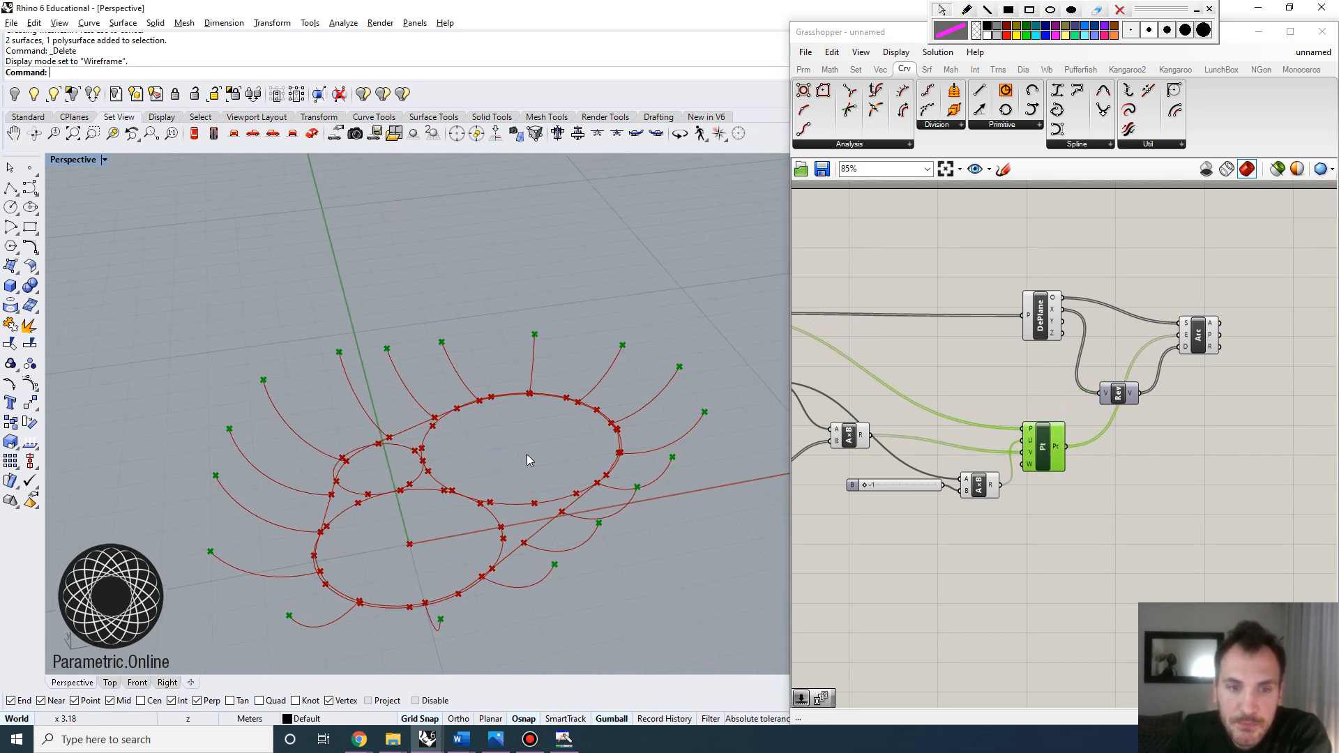
right_drag(388, 466, 477, 398)
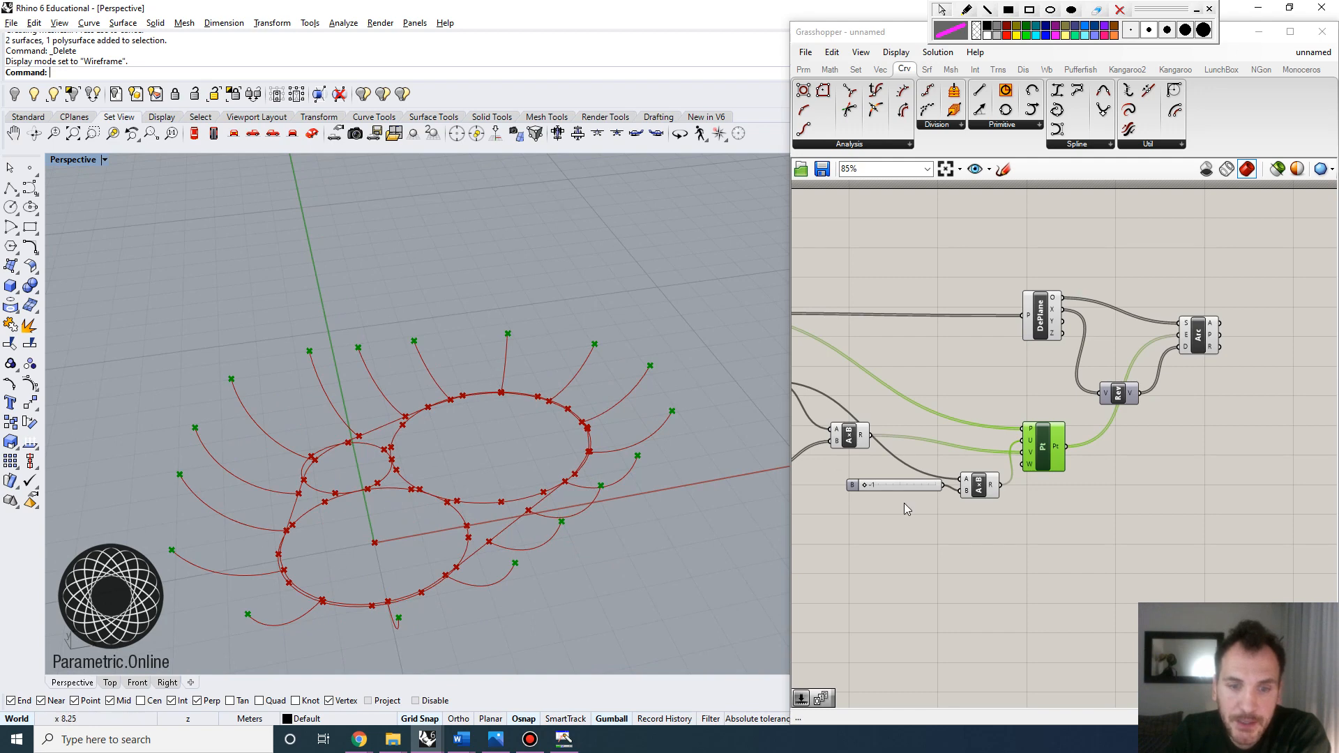
Step: Add a Sweep1 component and place it below and beyond the Arc component
double_click(1196, 452)
text(sweep1)
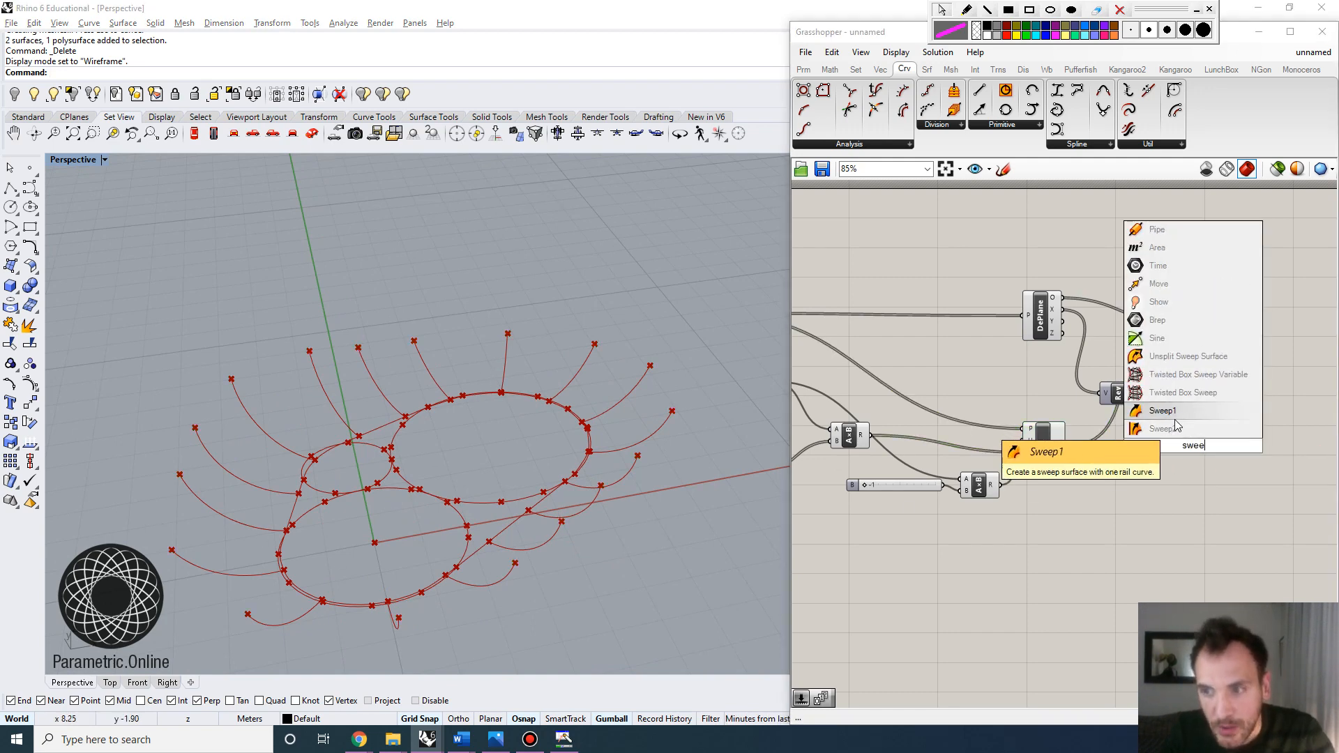
key(Return)
drag(1201, 441, 1245, 432)
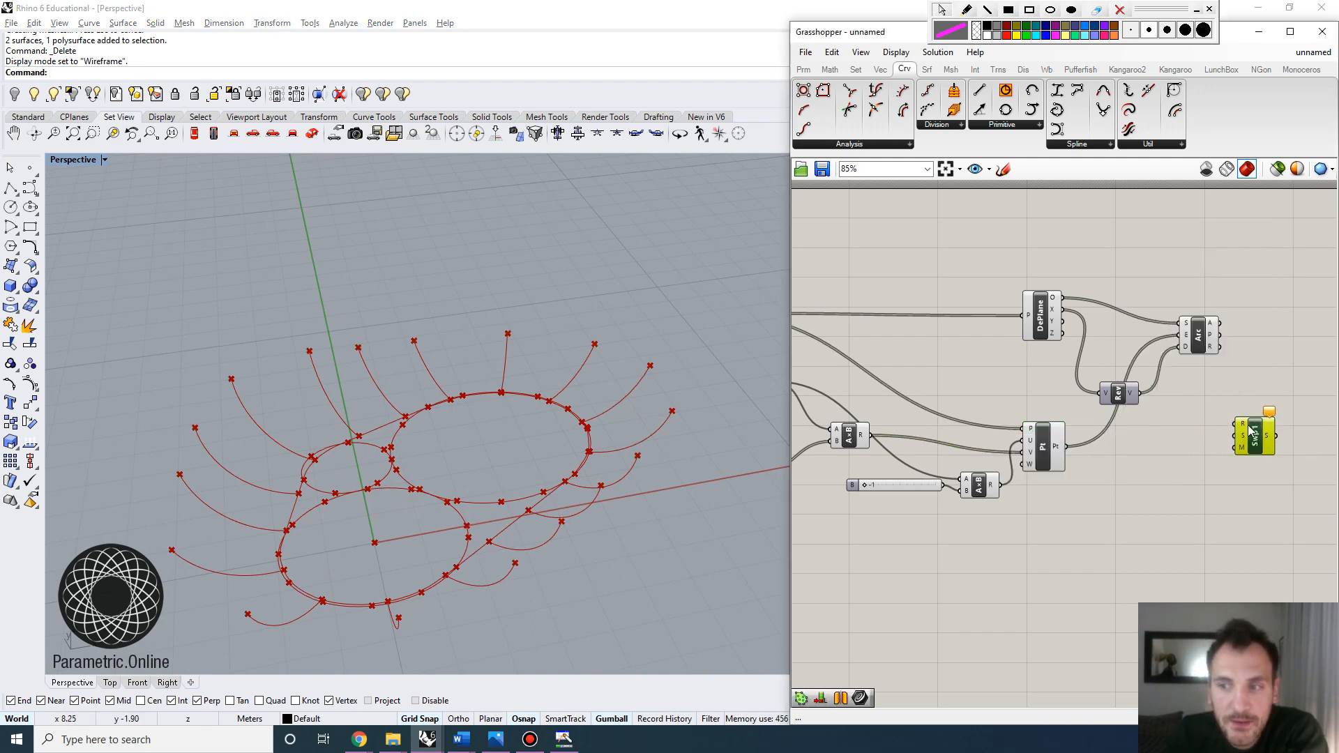
Step: Connect the Fillet component's C output to the Sweep1 rail input R
scroll(1208, 420, down, 1)
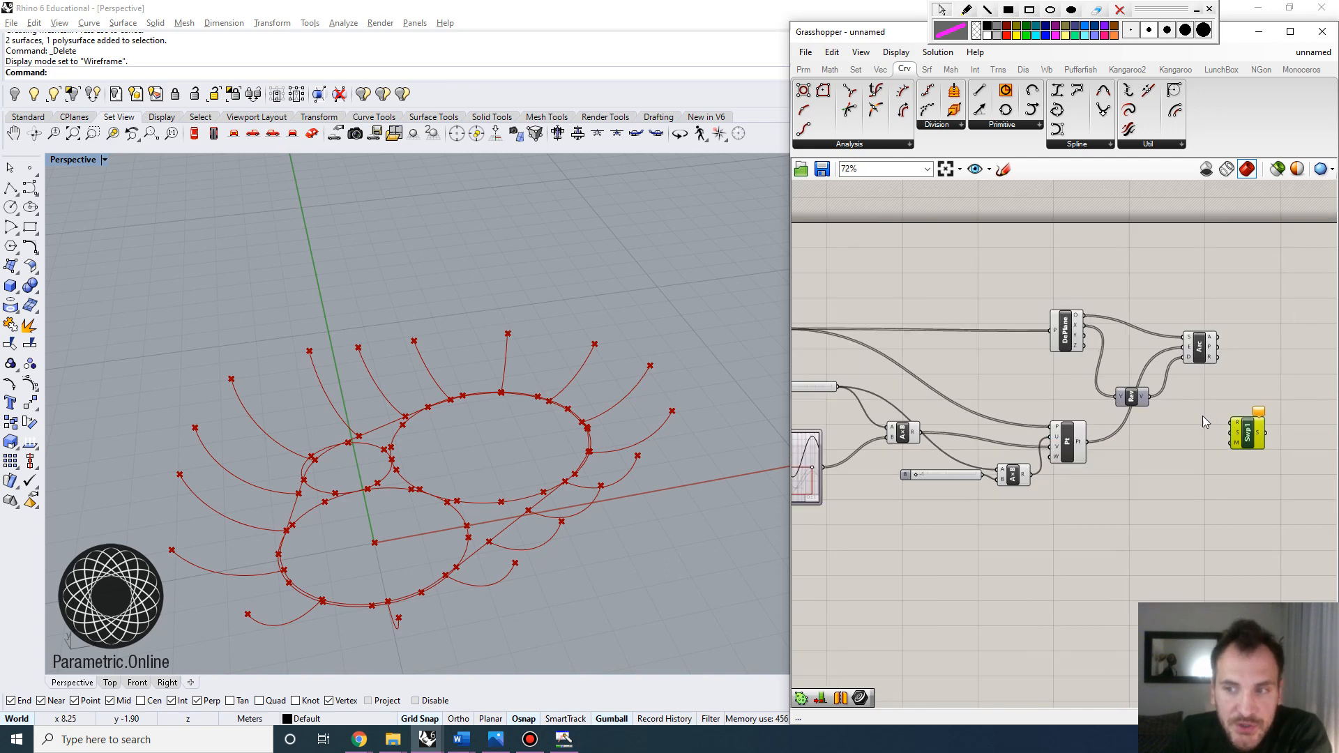
right_drag(963, 353, 1007, 346)
right_drag(837, 334, 895, 340)
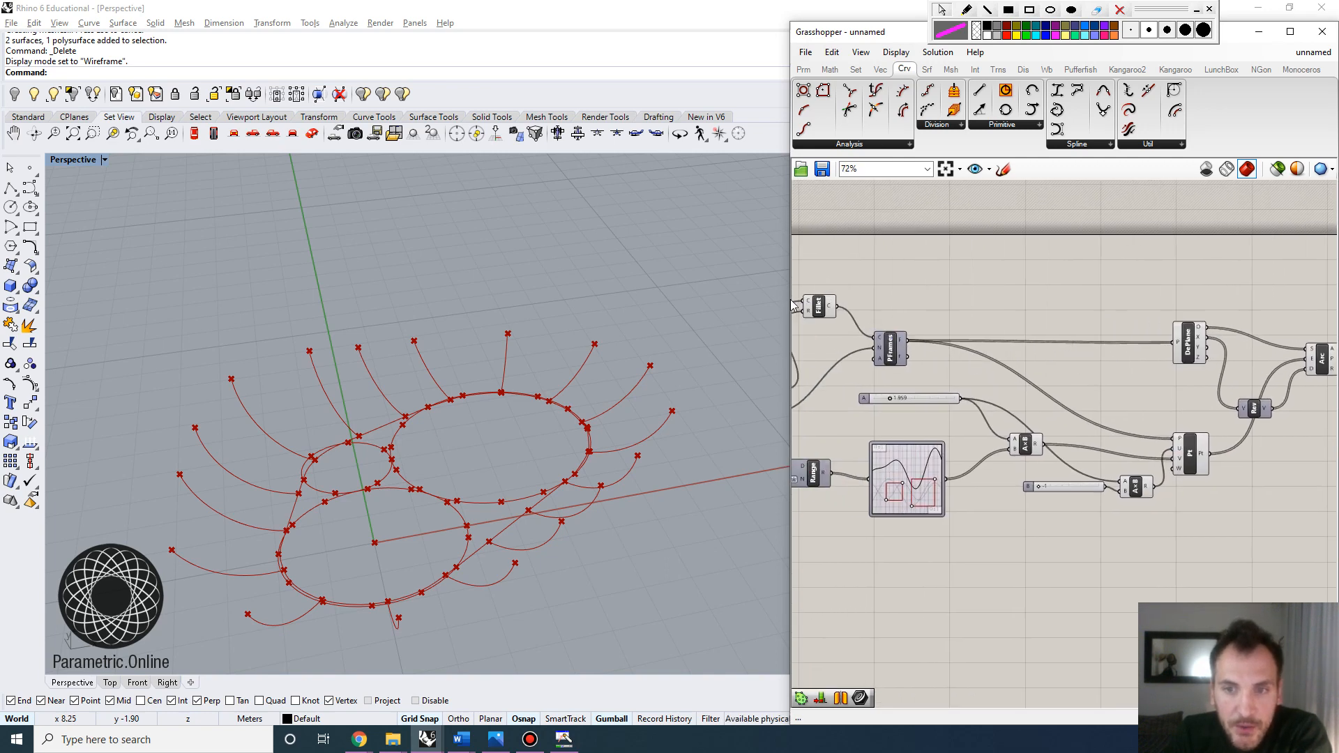
click(809, 310)
drag(830, 307, 1229, 387)
scroll(888, 274, down, 2)
scroll(1226, 391, up, 5)
right_drag(1222, 345, 1153, 385)
Step: Connect the Arc component's A output to the Sweep1 sections input S and move Sweep1 slightly up and away from Arc
click(1120, 320)
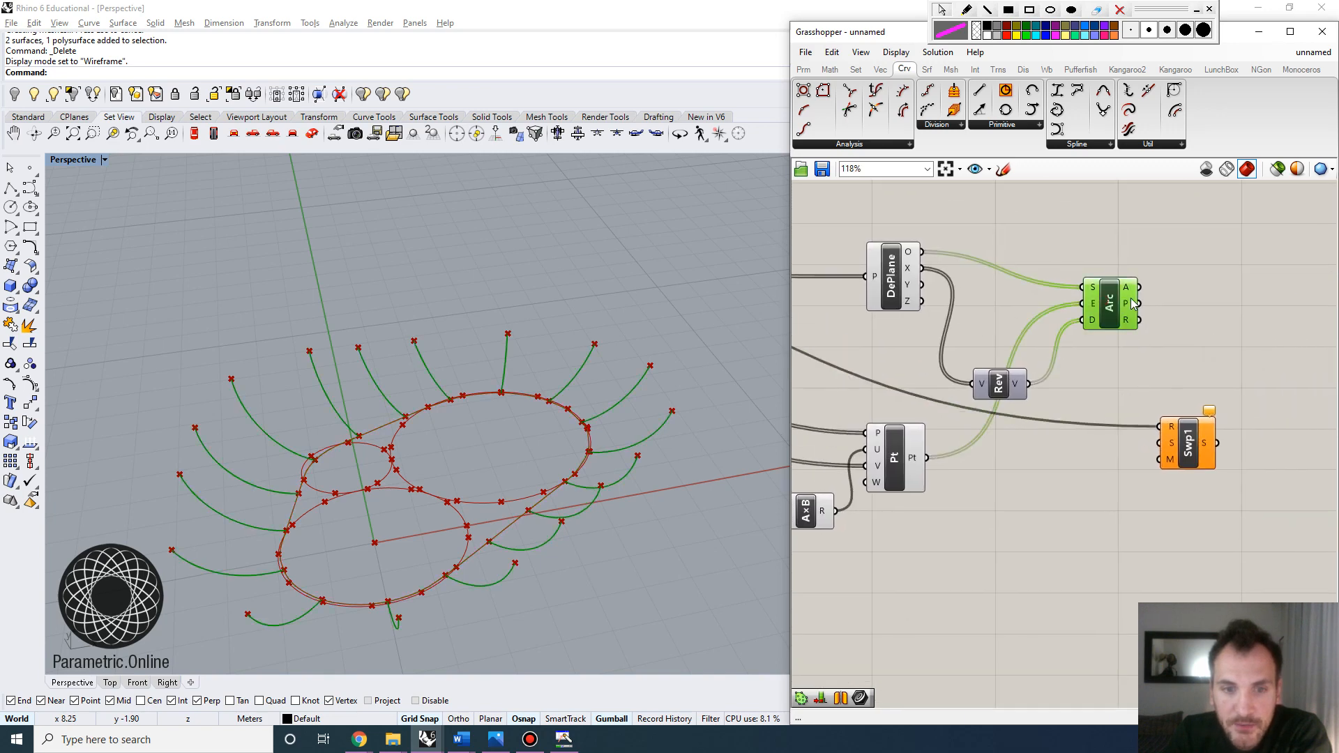
drag(1154, 334, 1160, 443)
drag(1182, 454, 1220, 412)
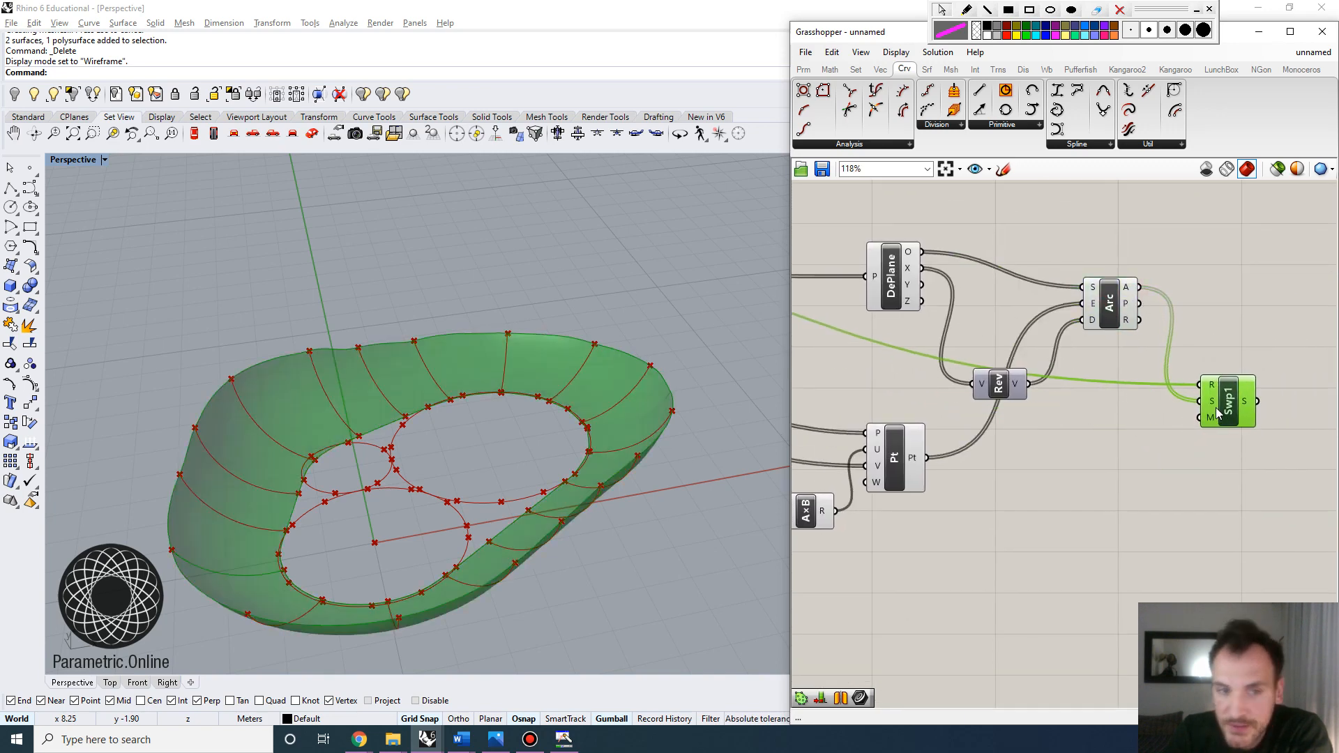
Step: Examine the swept surface's upper edge between the arc ends, tracing it in magenta with the annotation pen and clearing the marks
right_drag(450, 425, 449, 409)
scroll(439, 399, up, 9)
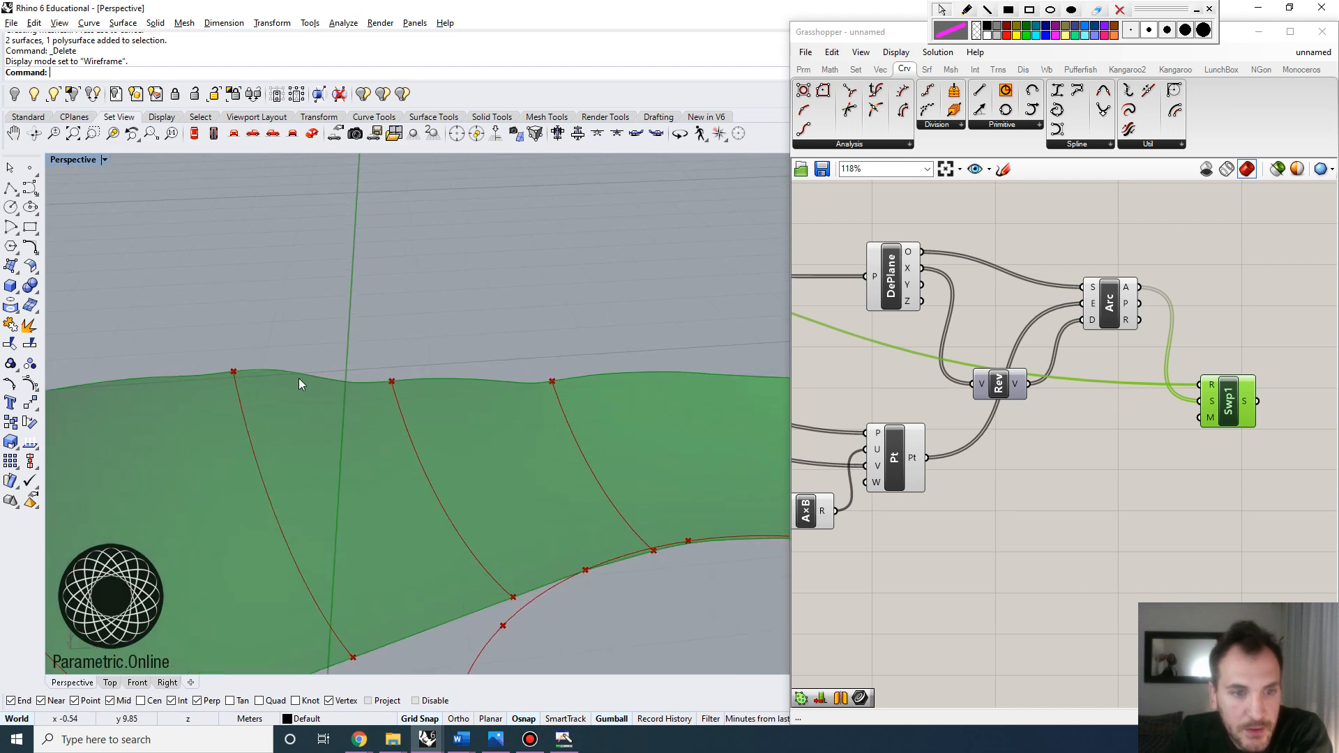
scroll(485, 408, down, 5)
scroll(427, 398, up, 3)
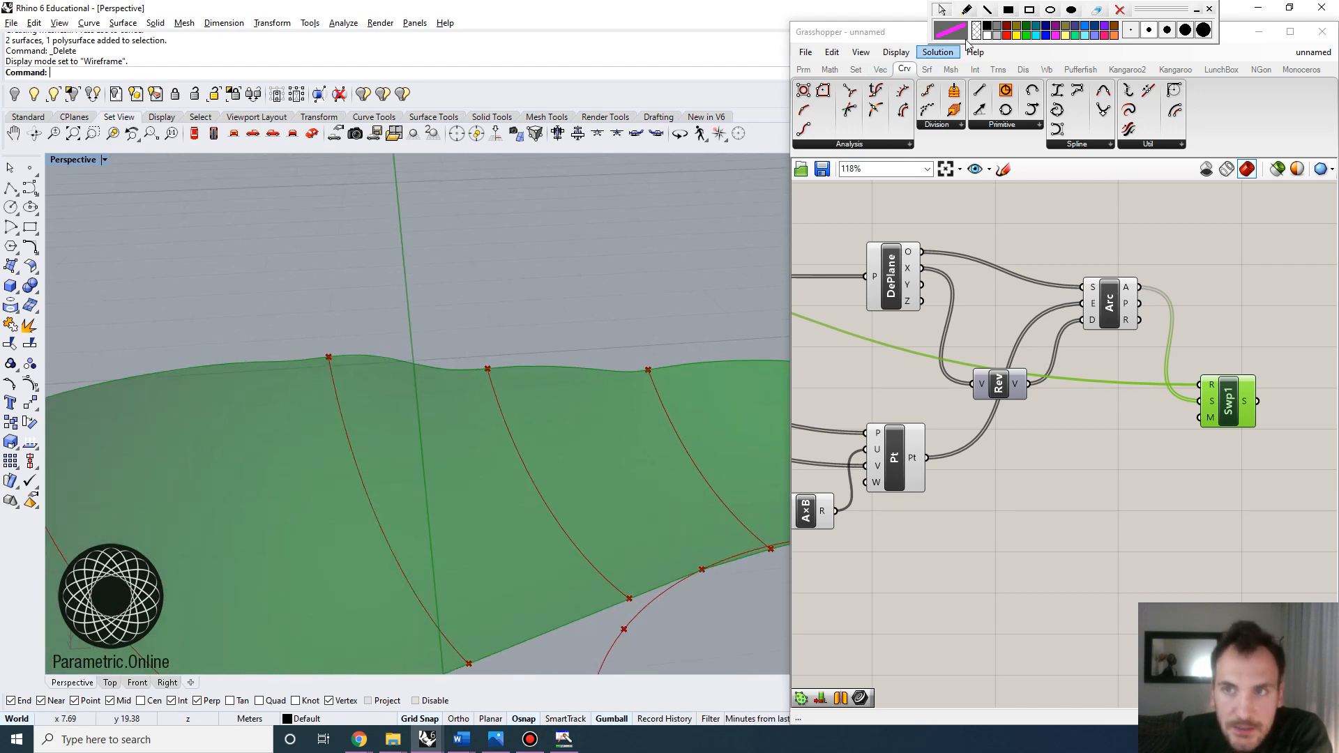
click(967, 10)
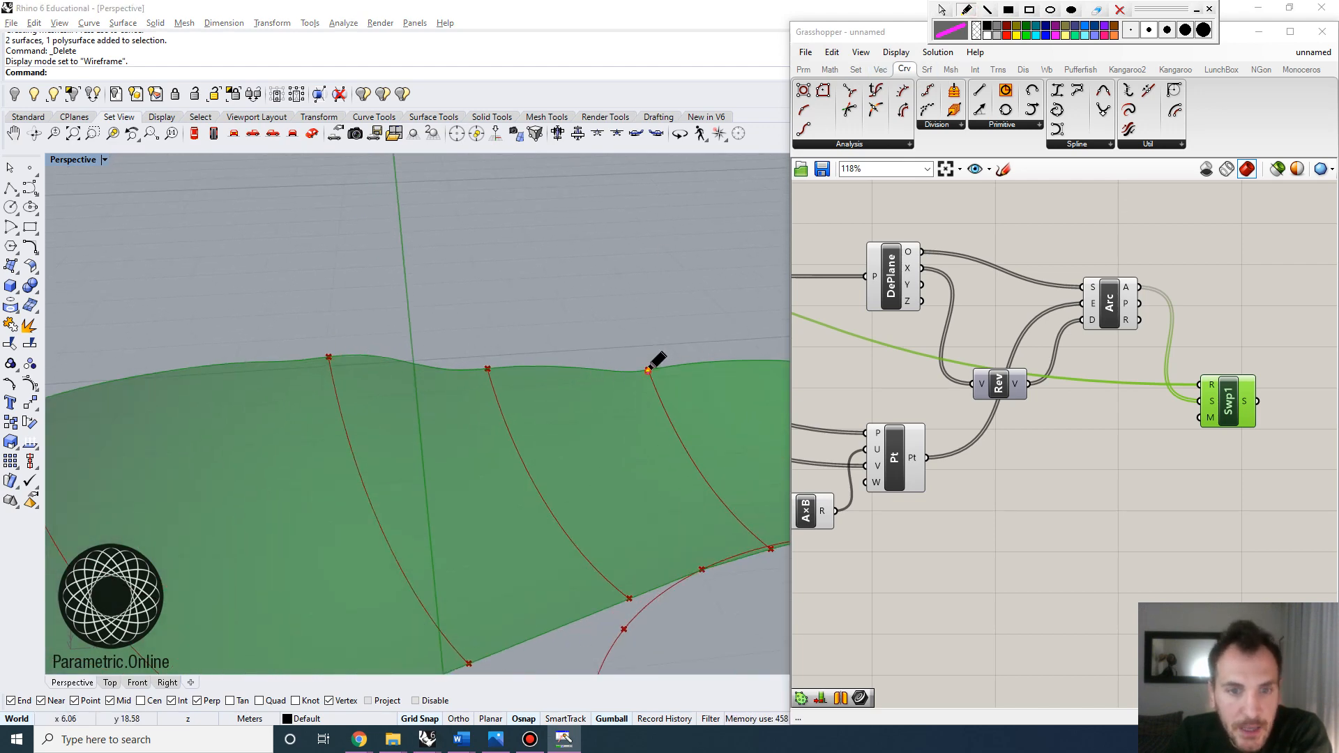
mouse_move(649, 371)
mouse_down()
mouse_move(489, 369)
mouse_move(317, 345)
mouse_move(336, 344)
mouse_up()
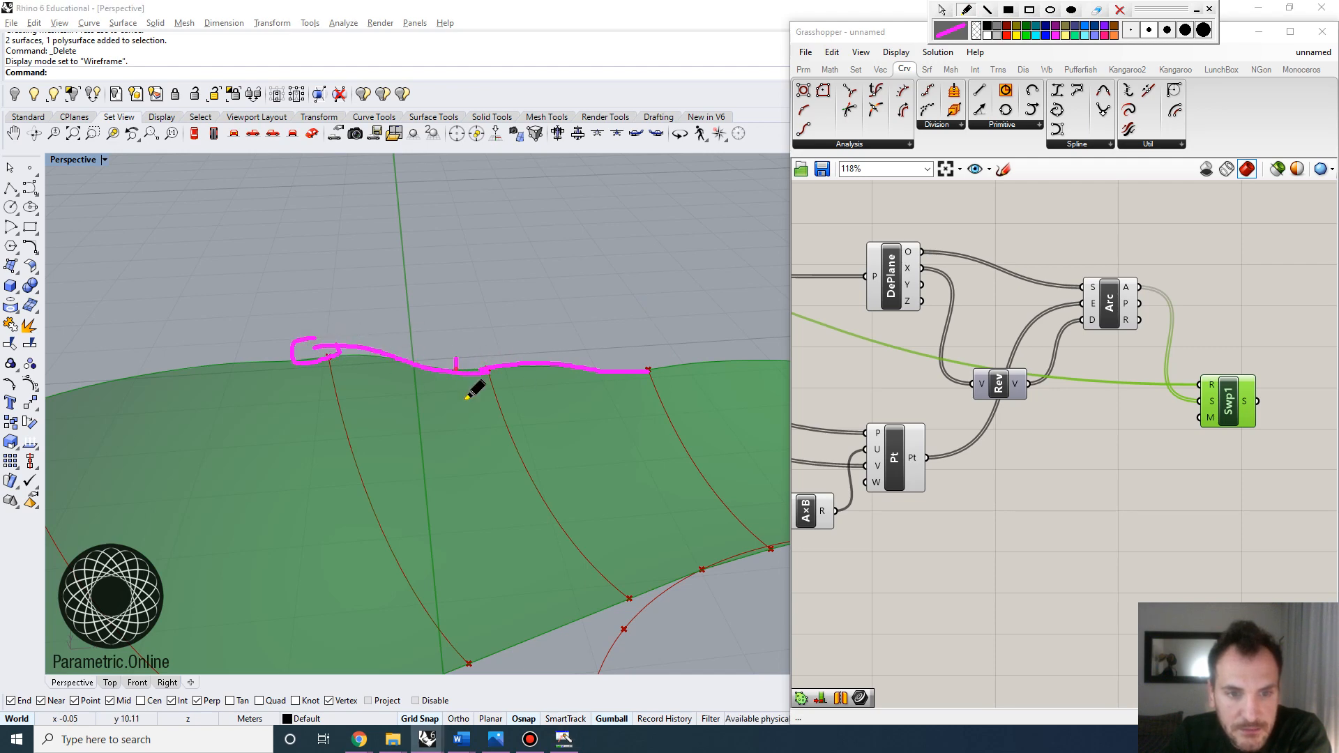
drag(472, 383, 513, 363)
click(1119, 10)
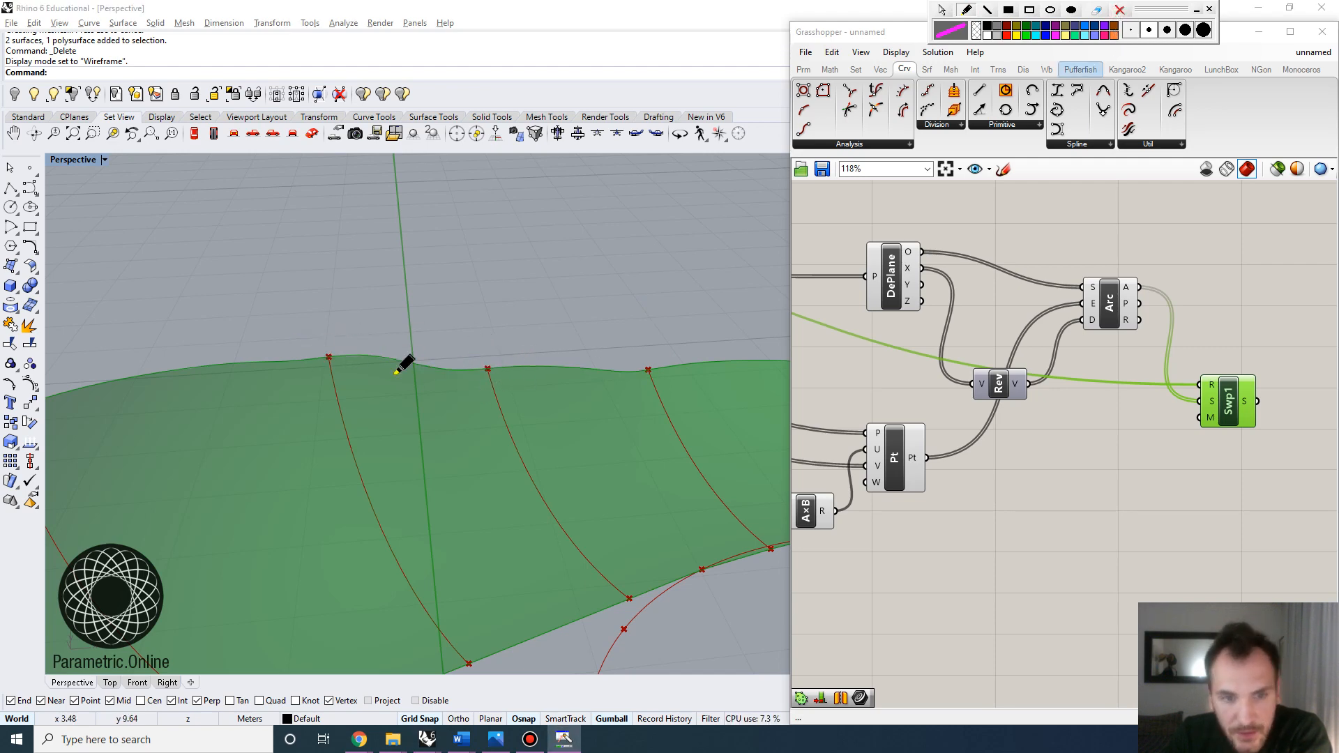
scroll(424, 382, down, 11)
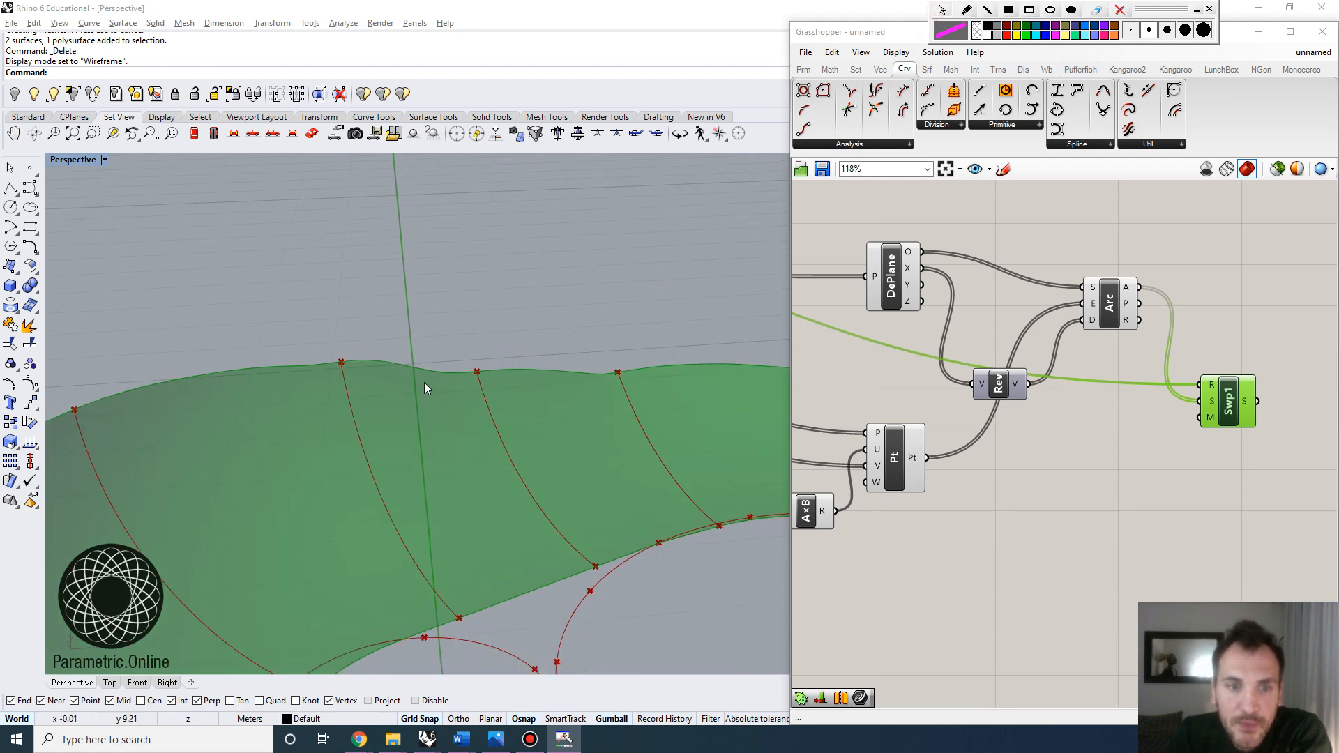
right_drag(499, 471, 466, 503)
scroll(583, 360, up, 2)
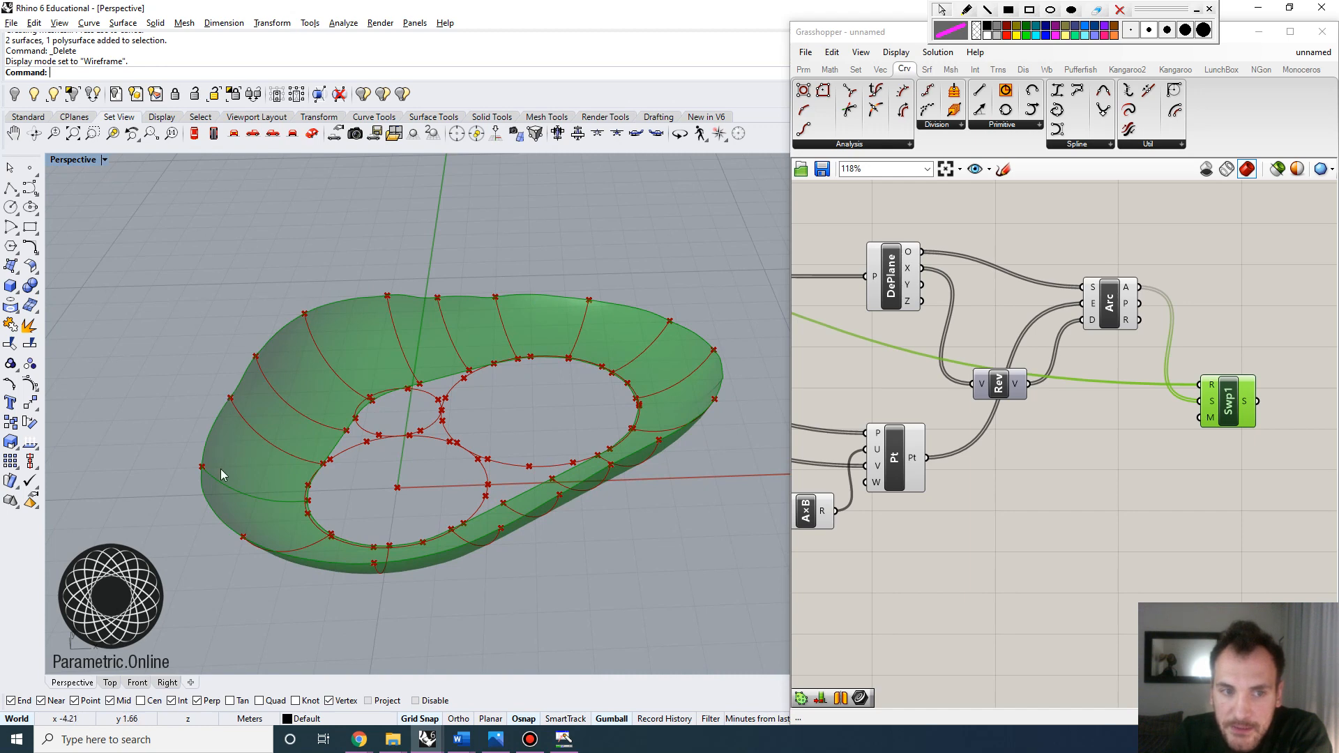
scroll(1206, 373, down, 3)
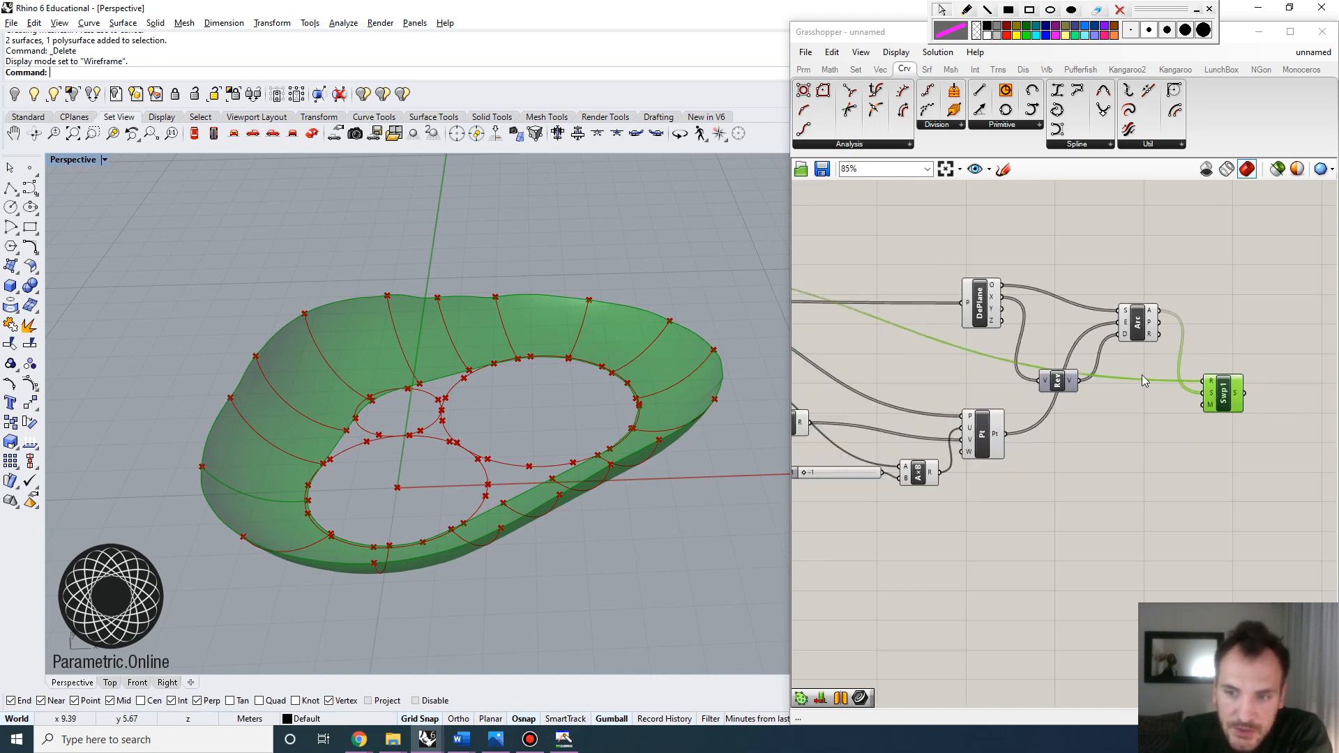
Step: Add an Interpolate curve component below the Pt component and connect the Pt output to its V input
click(994, 429)
scroll(987, 428, up, 3)
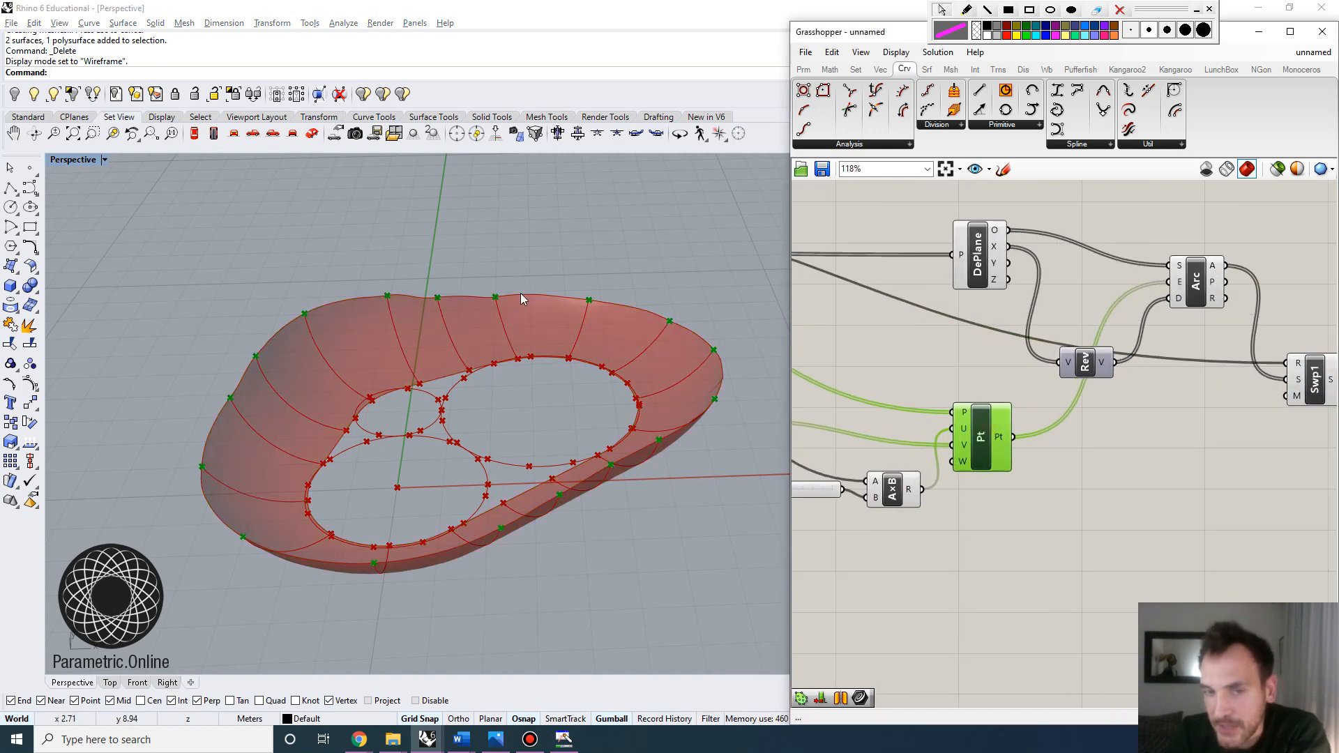
double_click(1082, 490)
text(inter)
text(p)
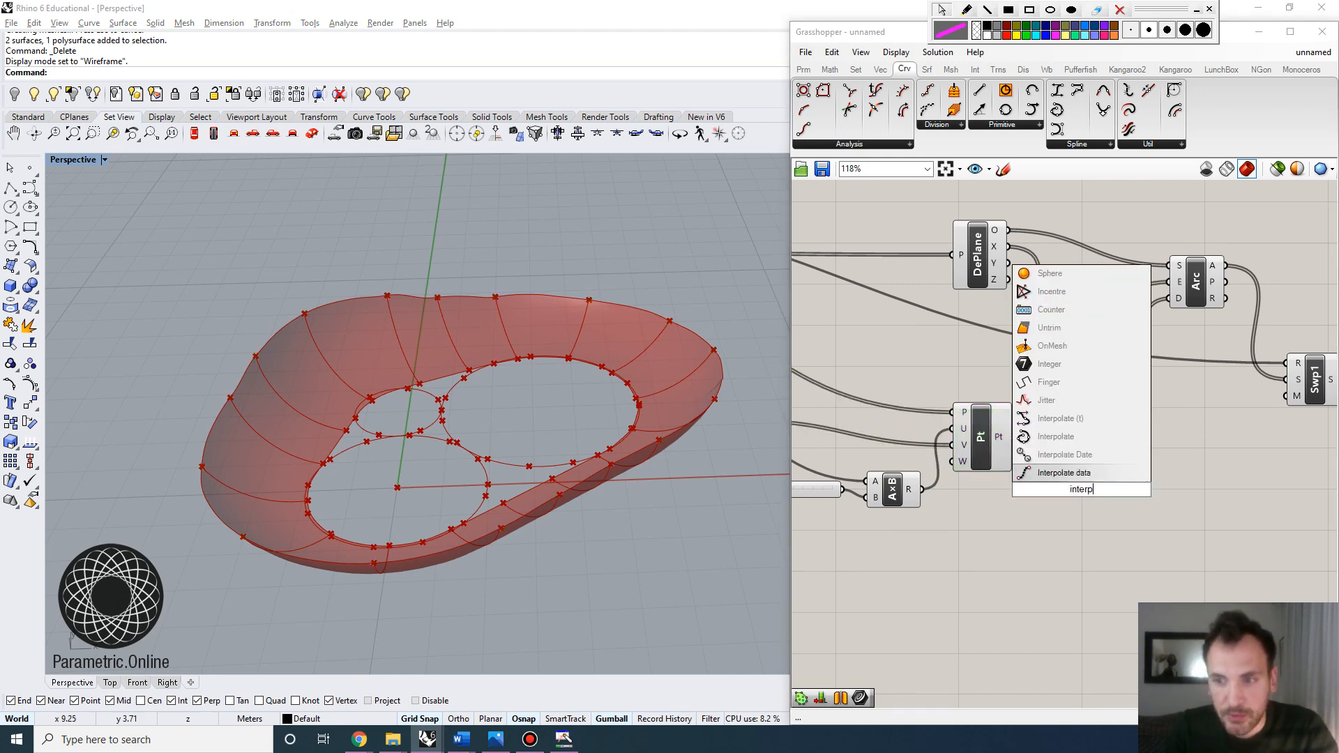
click(1019, 438)
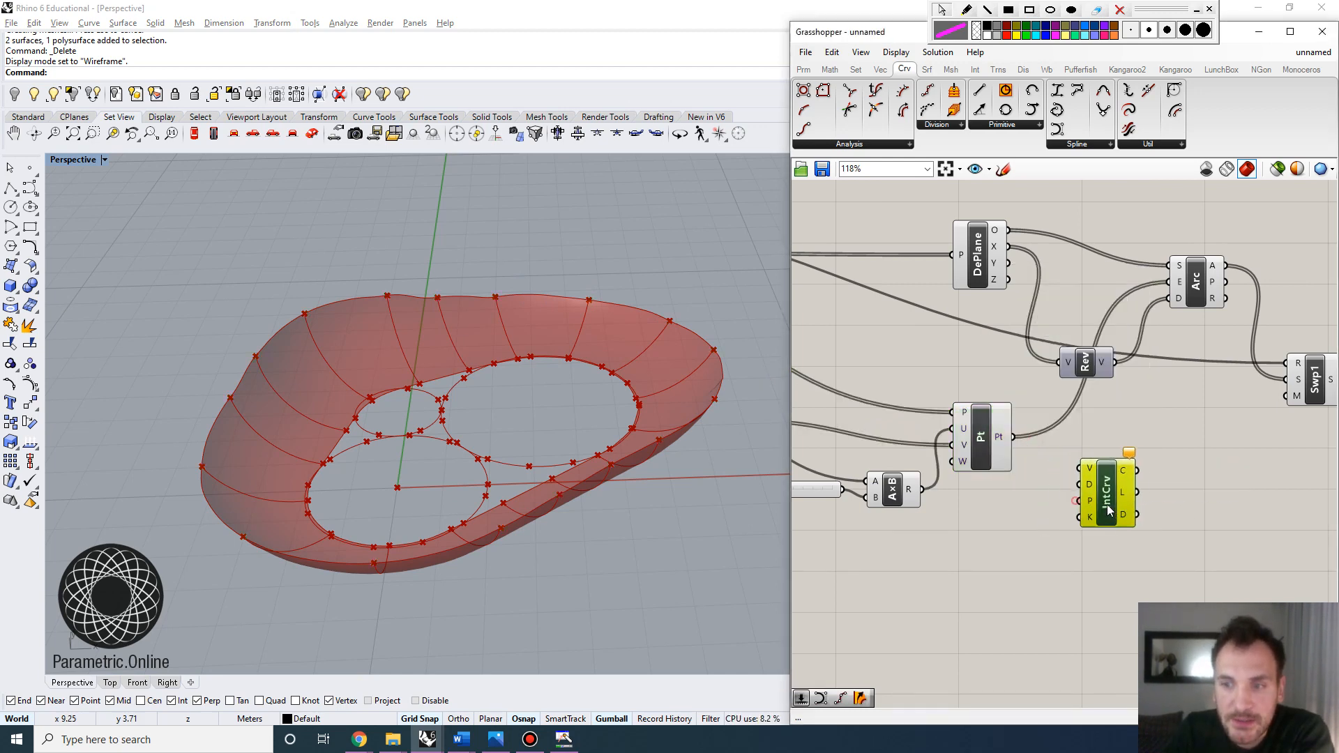
drag(1126, 486, 1145, 498)
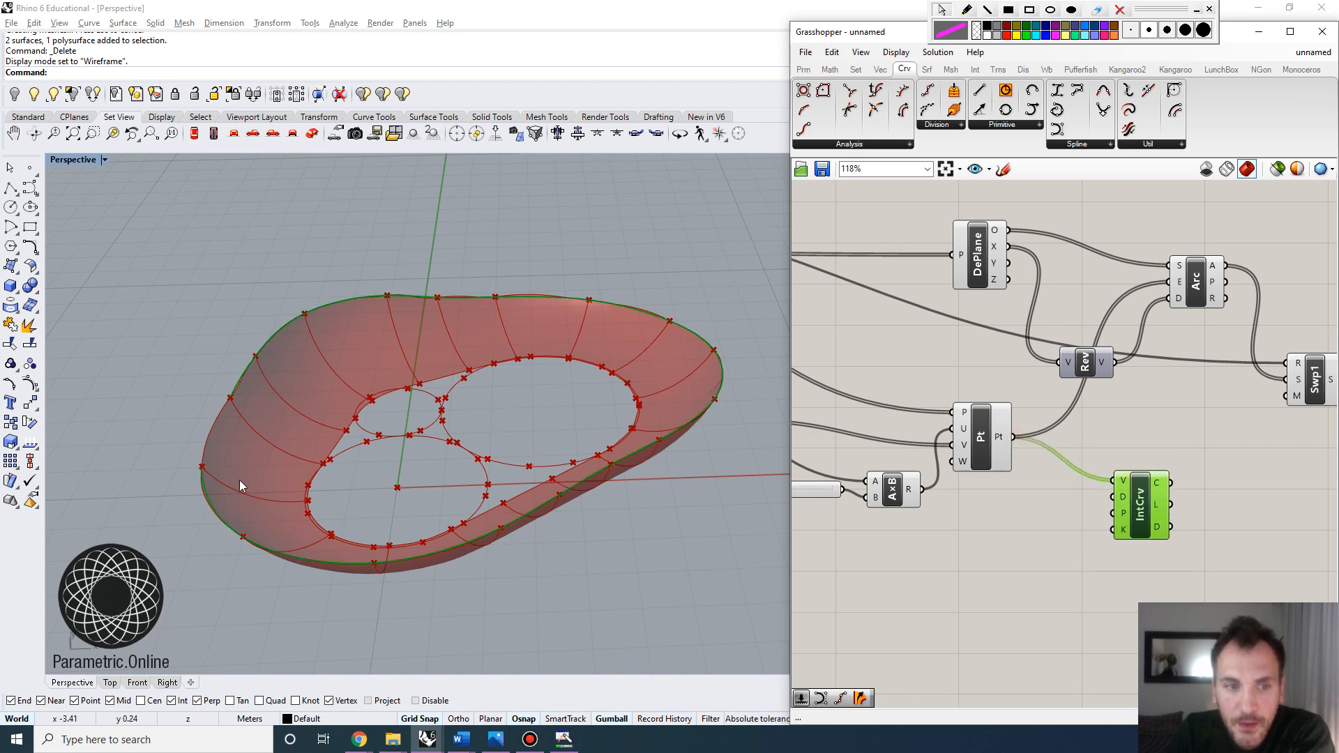
Step: Set the P (periodic) input of the IntCrv component to True
right_drag(242, 486, 534, 530)
scroll(534, 530, up, 5)
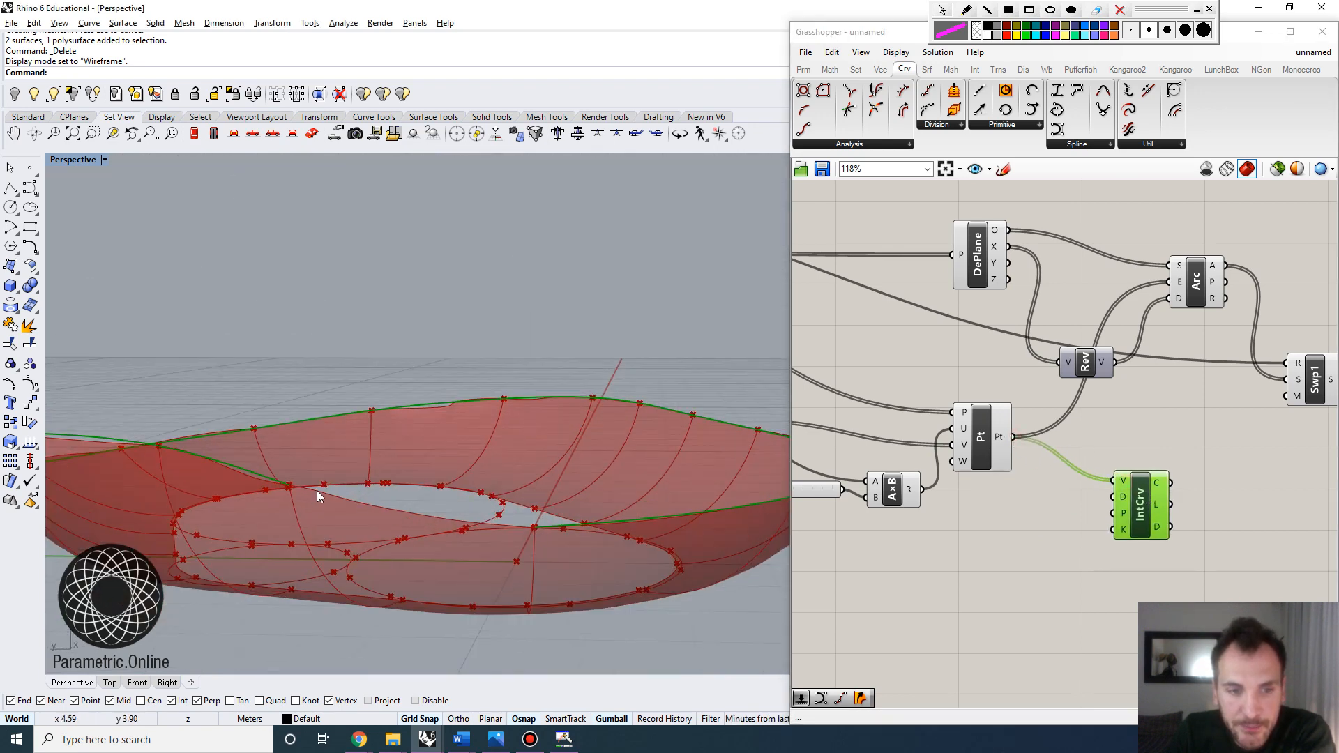
scroll(347, 448, down, 5)
right_drag(442, 383, 205, 511)
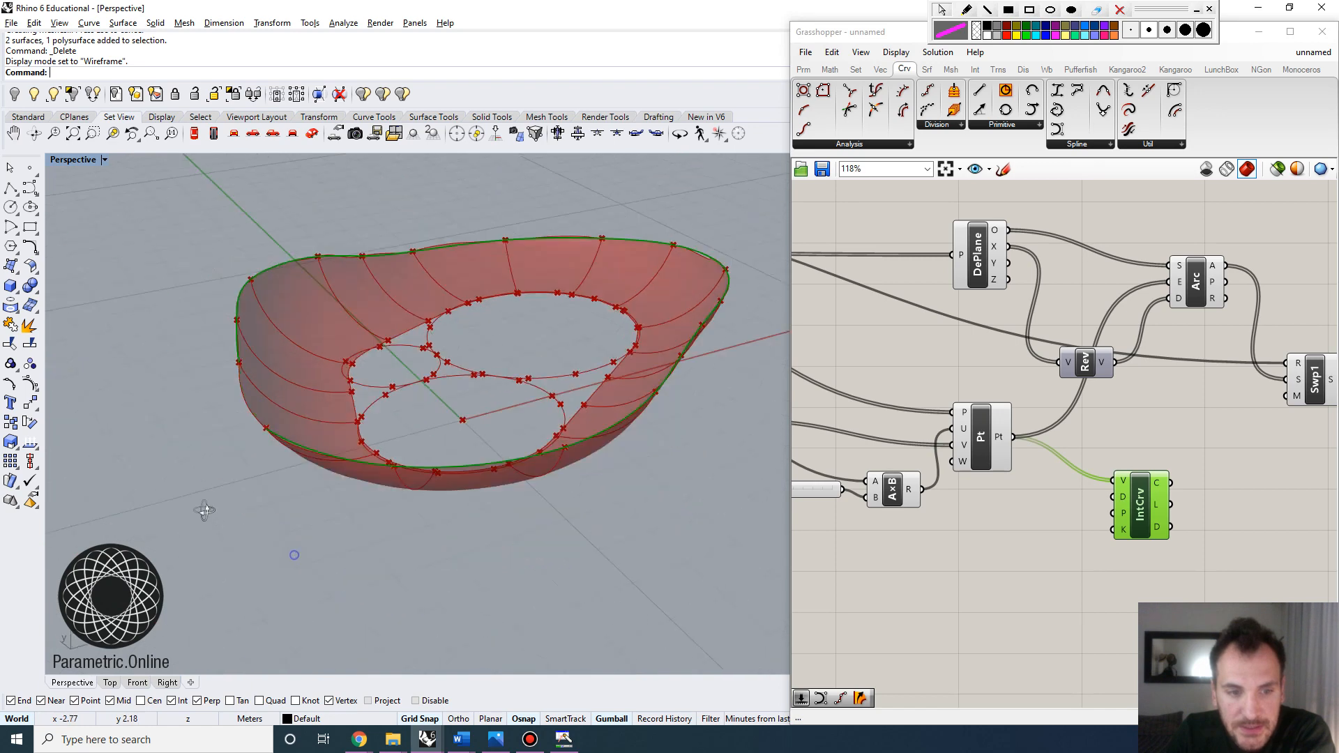
scroll(221, 337, up, 6)
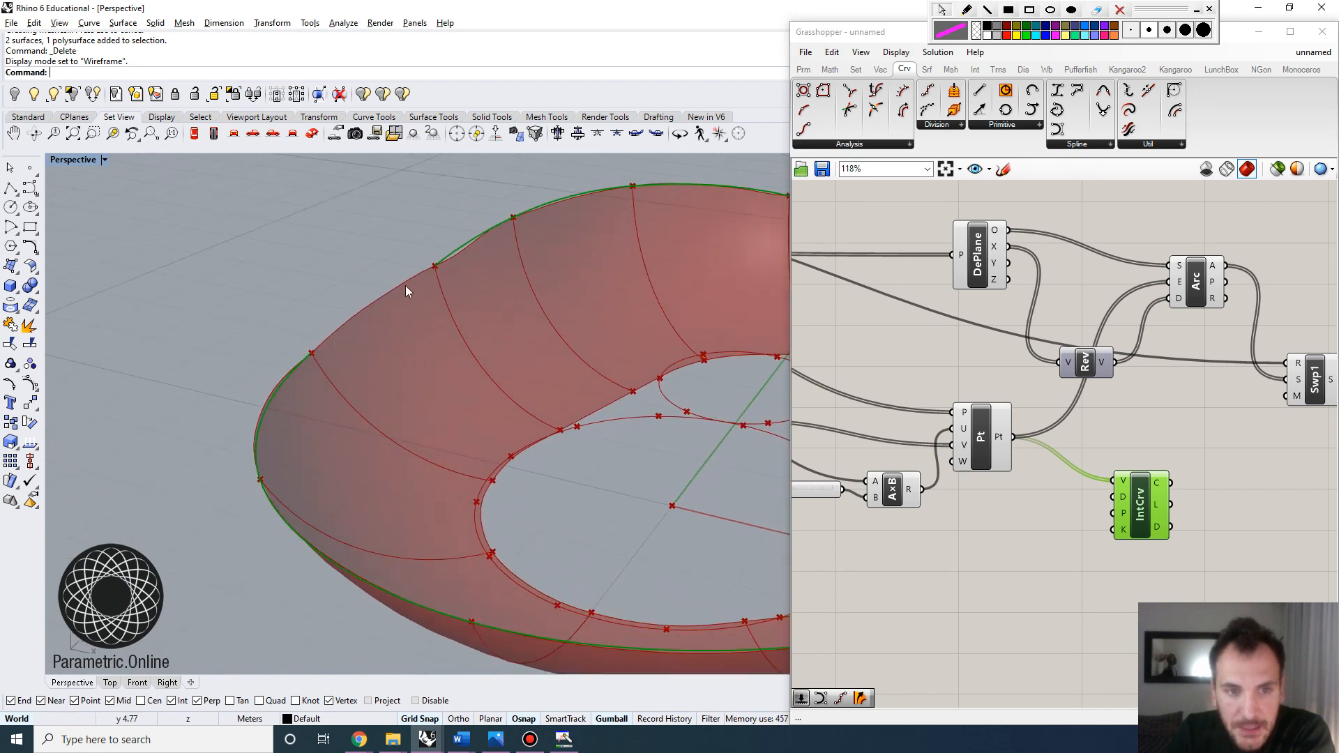
scroll(1123, 509, up, 3)
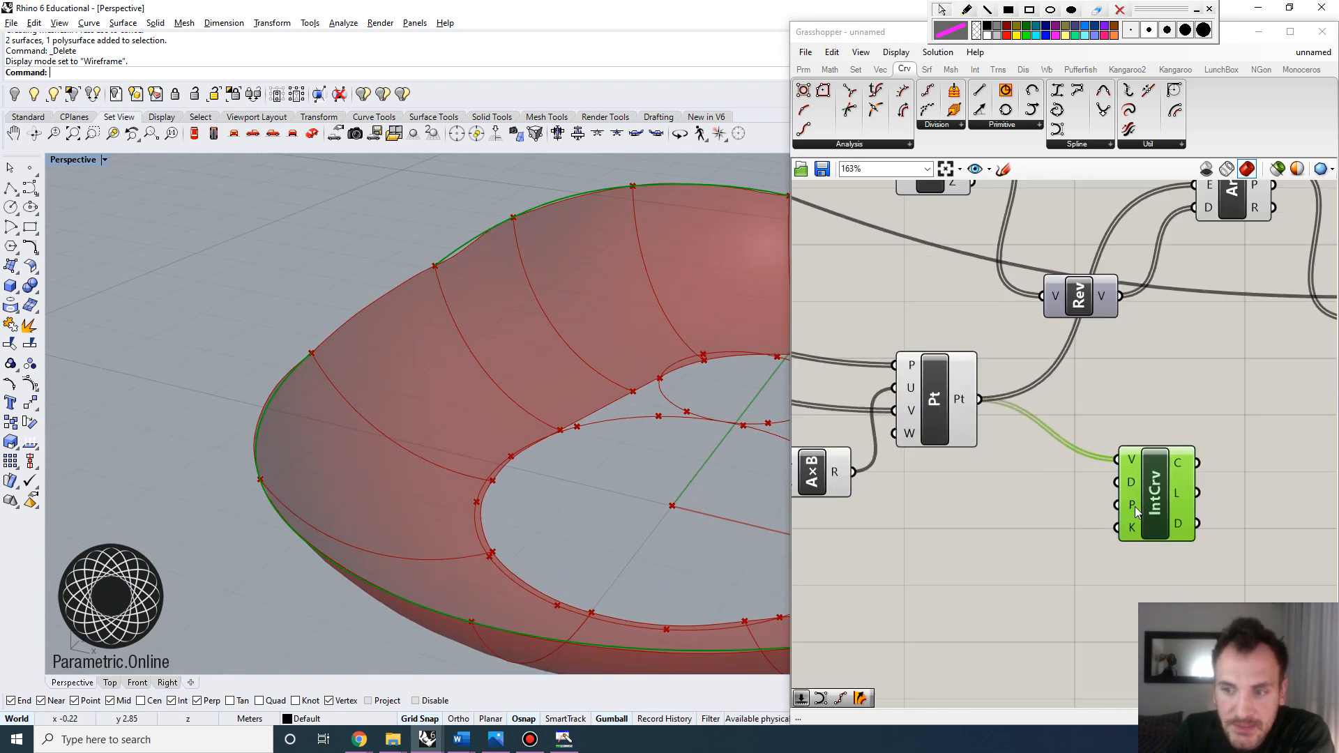
mouse_move(1136, 513)
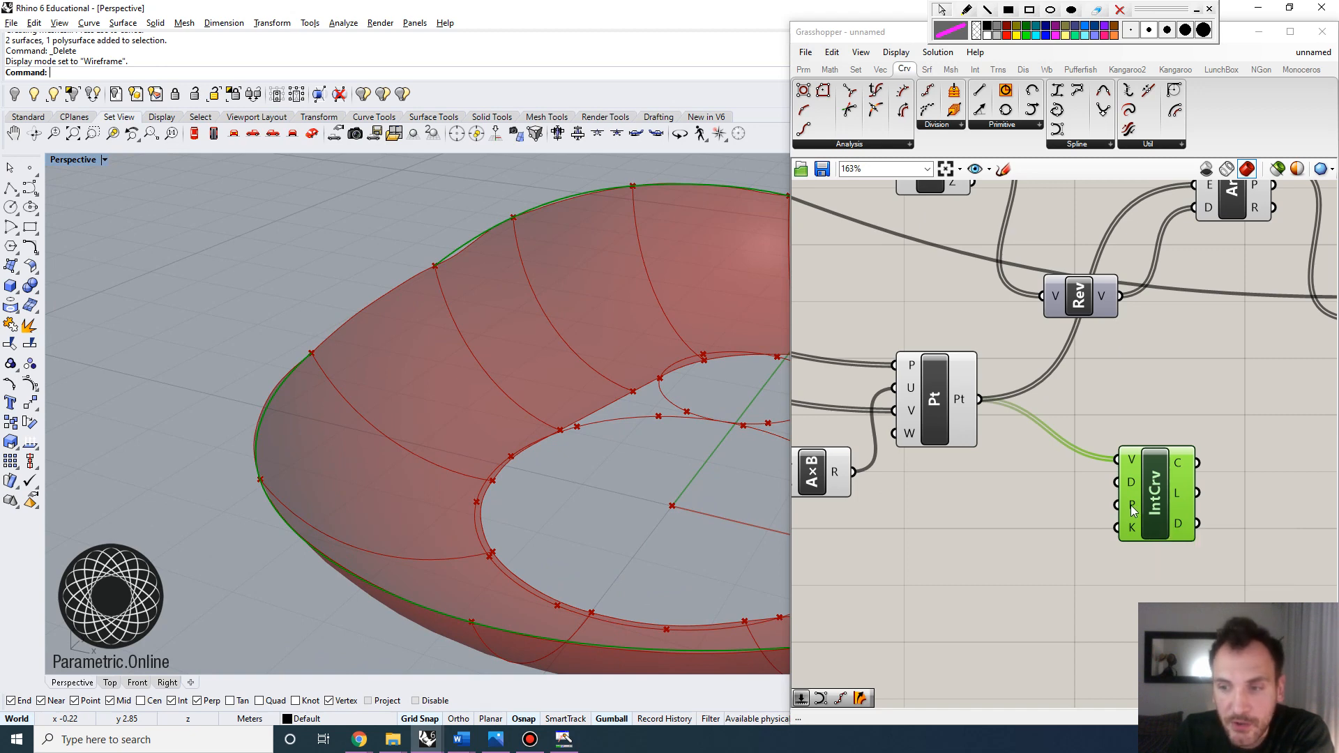
right_click(1132, 511)
mouse_move(1151, 616)
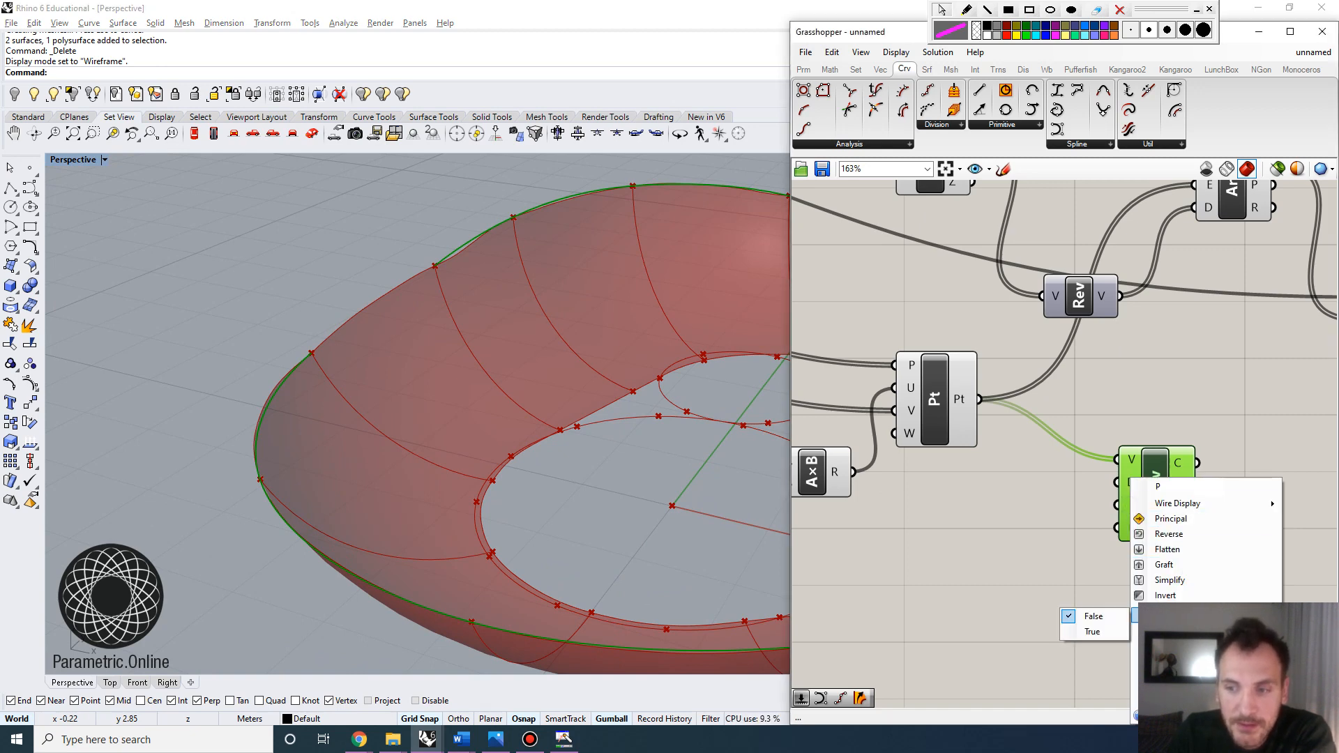
click(1091, 632)
Step: Turn off the viewport preview of the Sweep1 component
right_drag(538, 457, 272, 425)
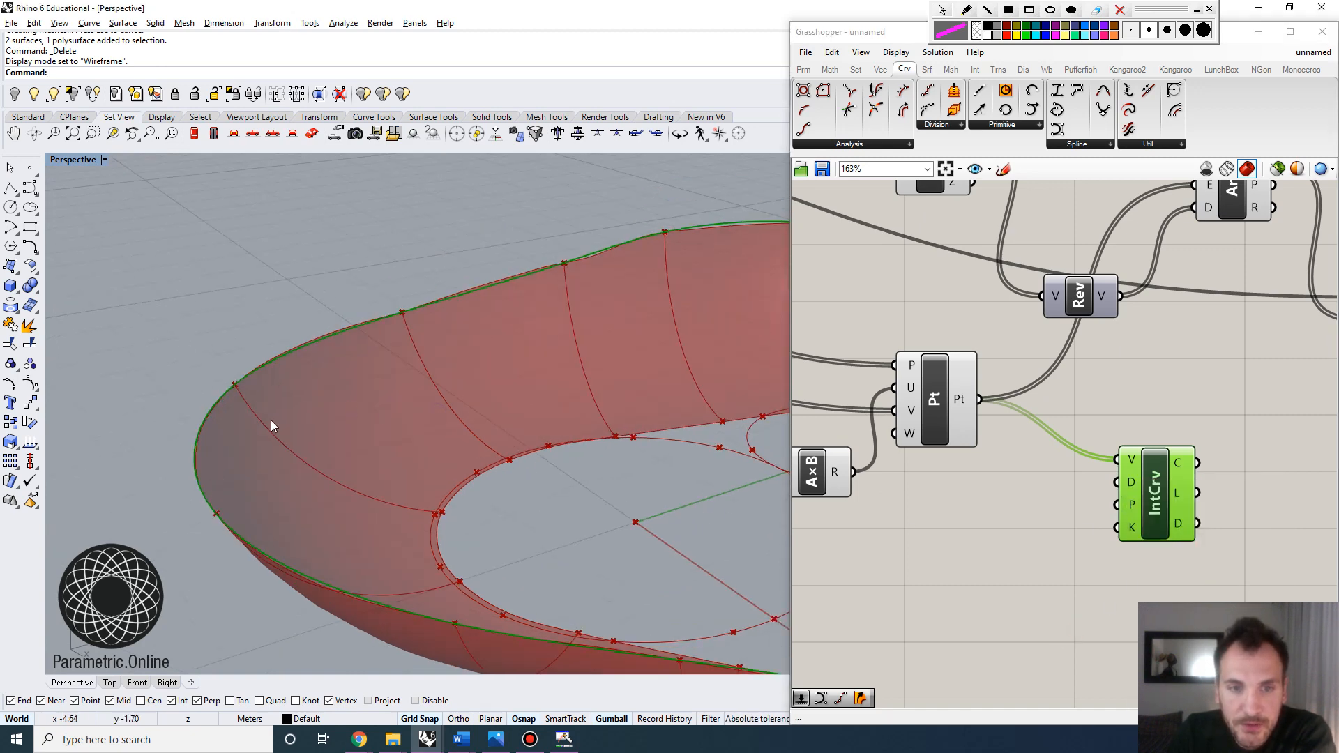
scroll(272, 425, down, 10)
scroll(418, 446, up, 5)
right_drag(470, 488, 509, 476)
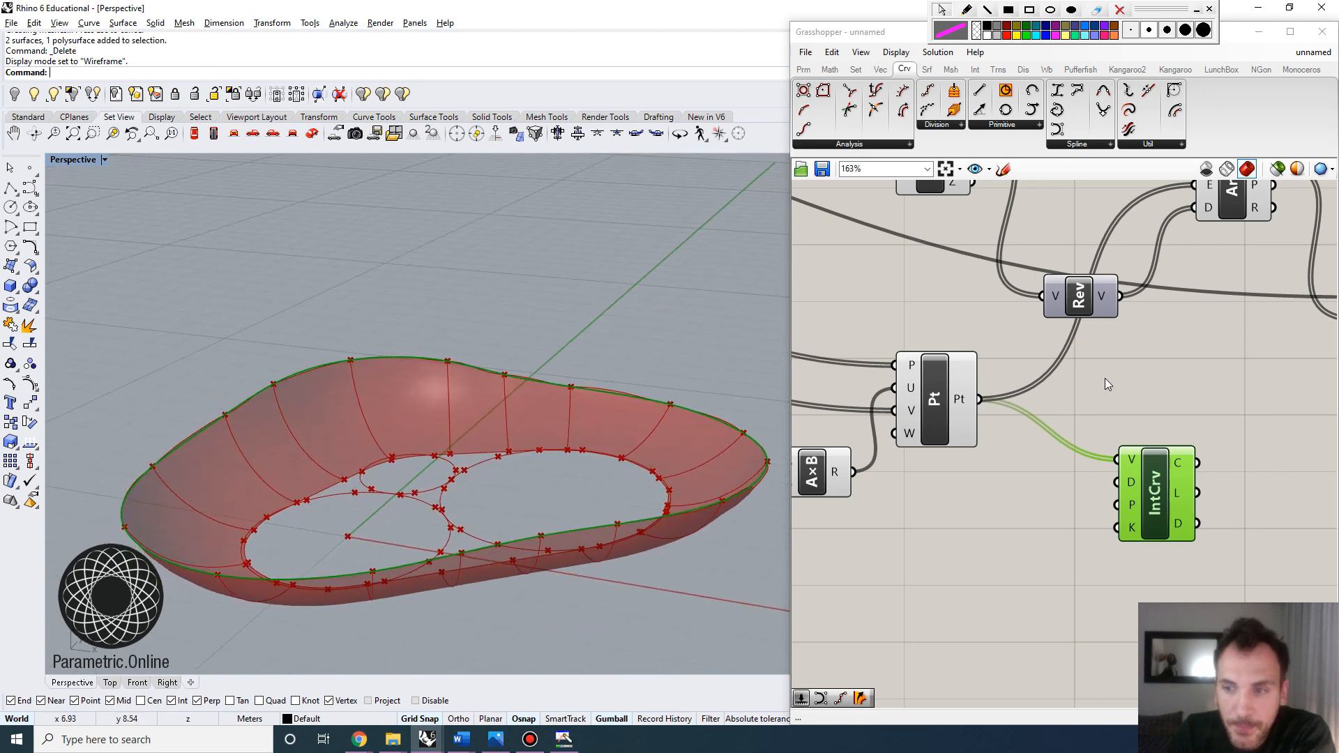
scroll(1105, 378, down, 3)
click(1194, 310)
right_click(1194, 311)
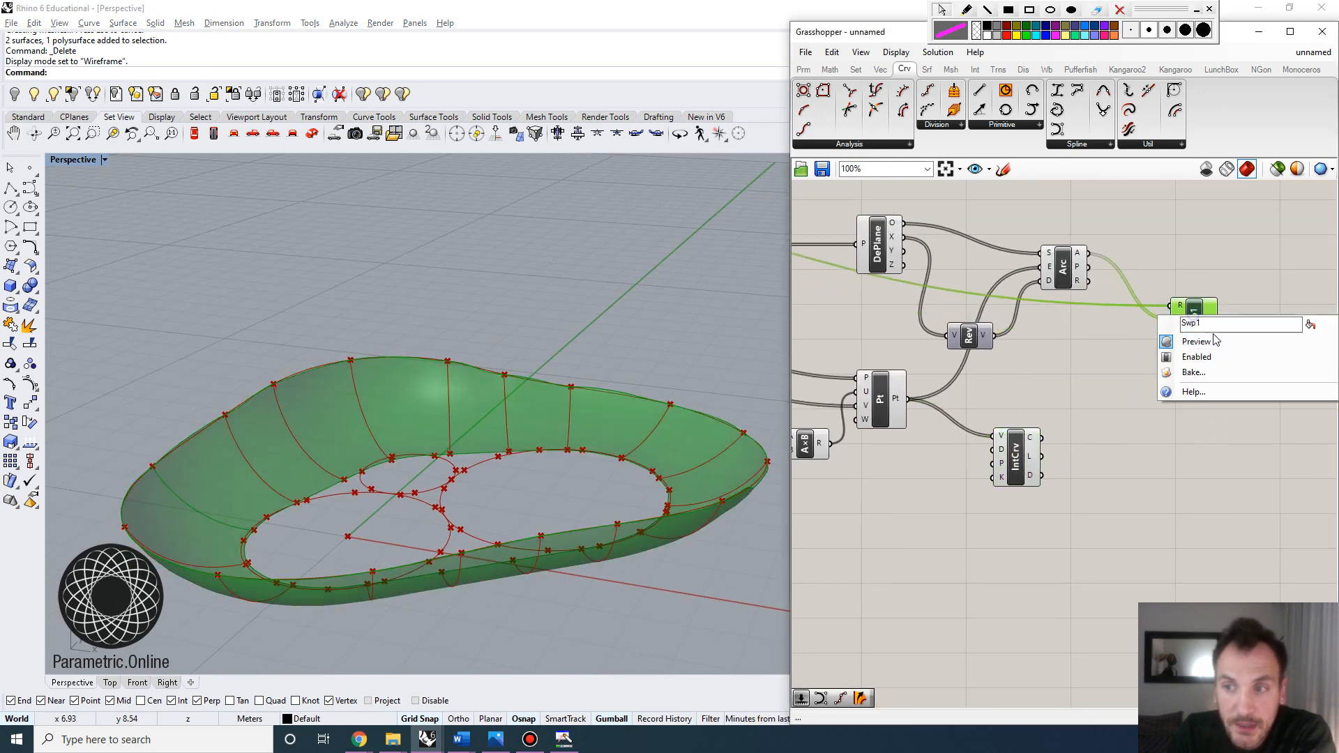
click(1197, 341)
scroll(1197, 322, up, 1)
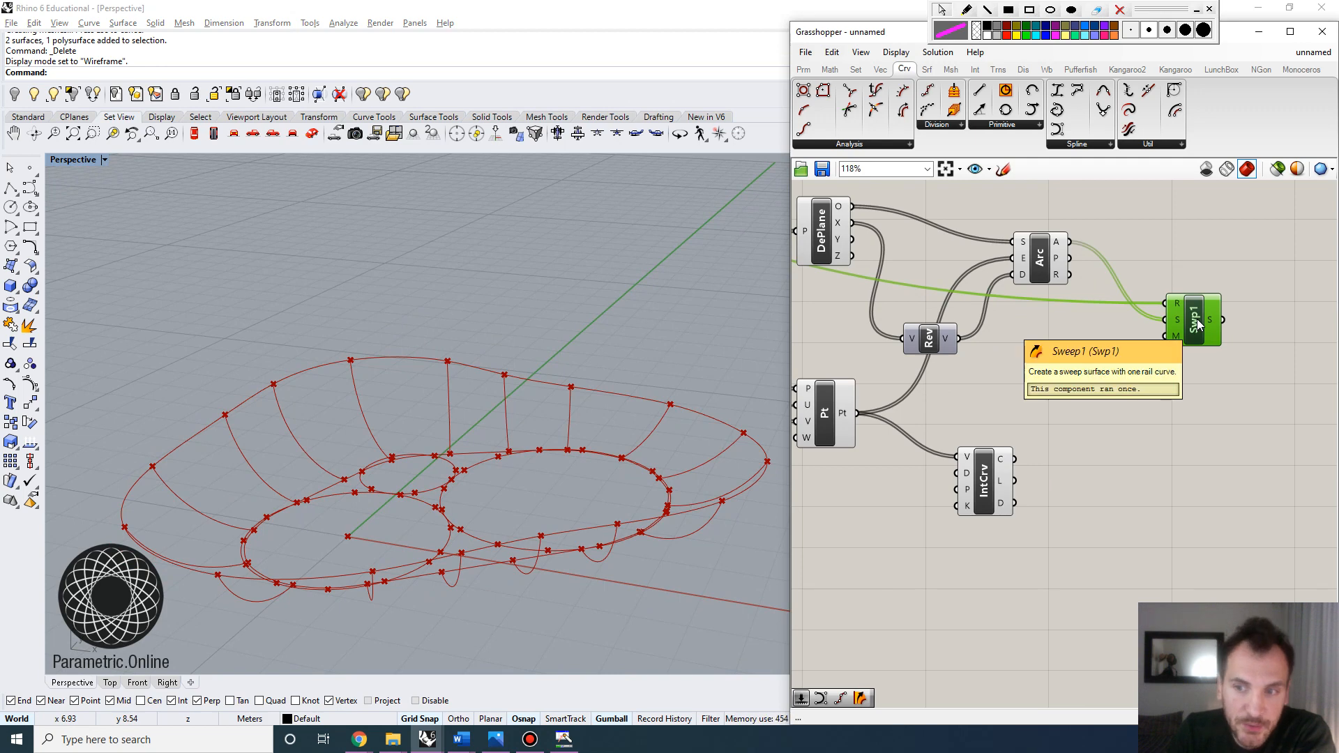
Step: Add a Sweep2 component below Sweep1
double_click(1175, 421)
text(swe)
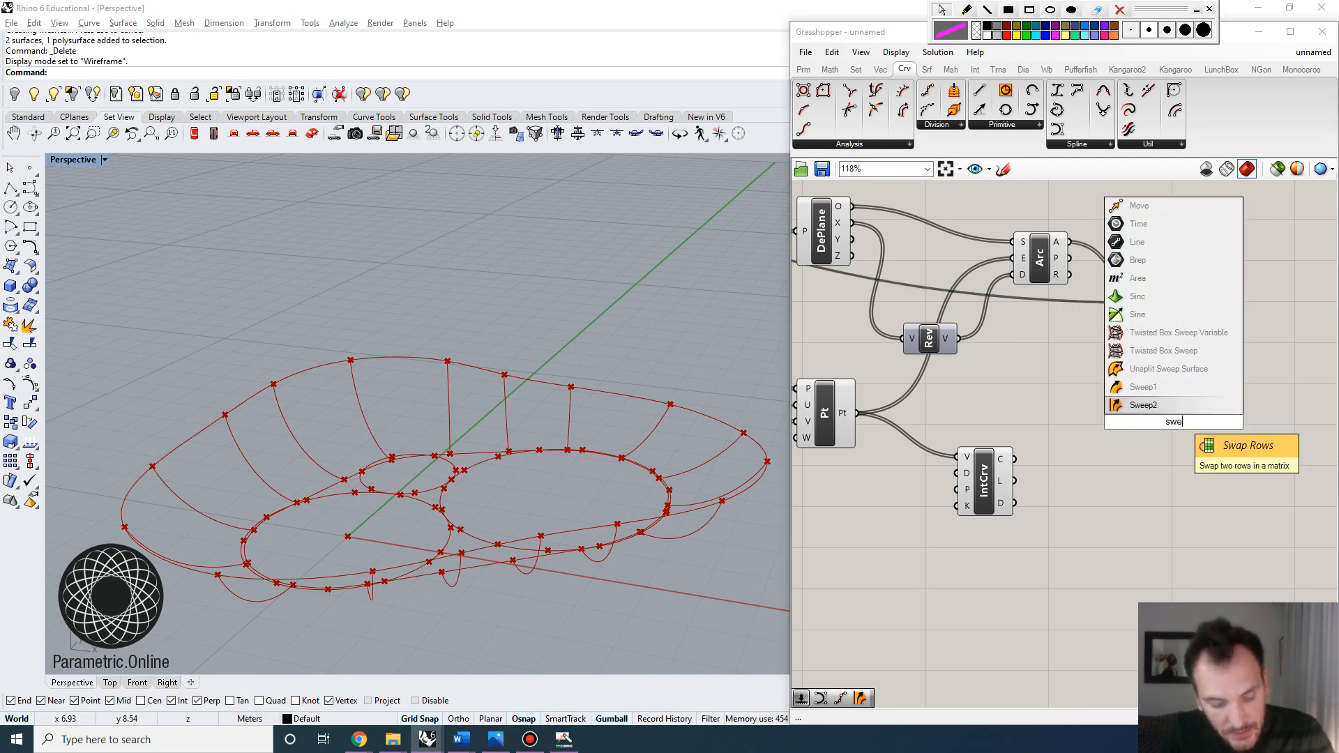
text(e)
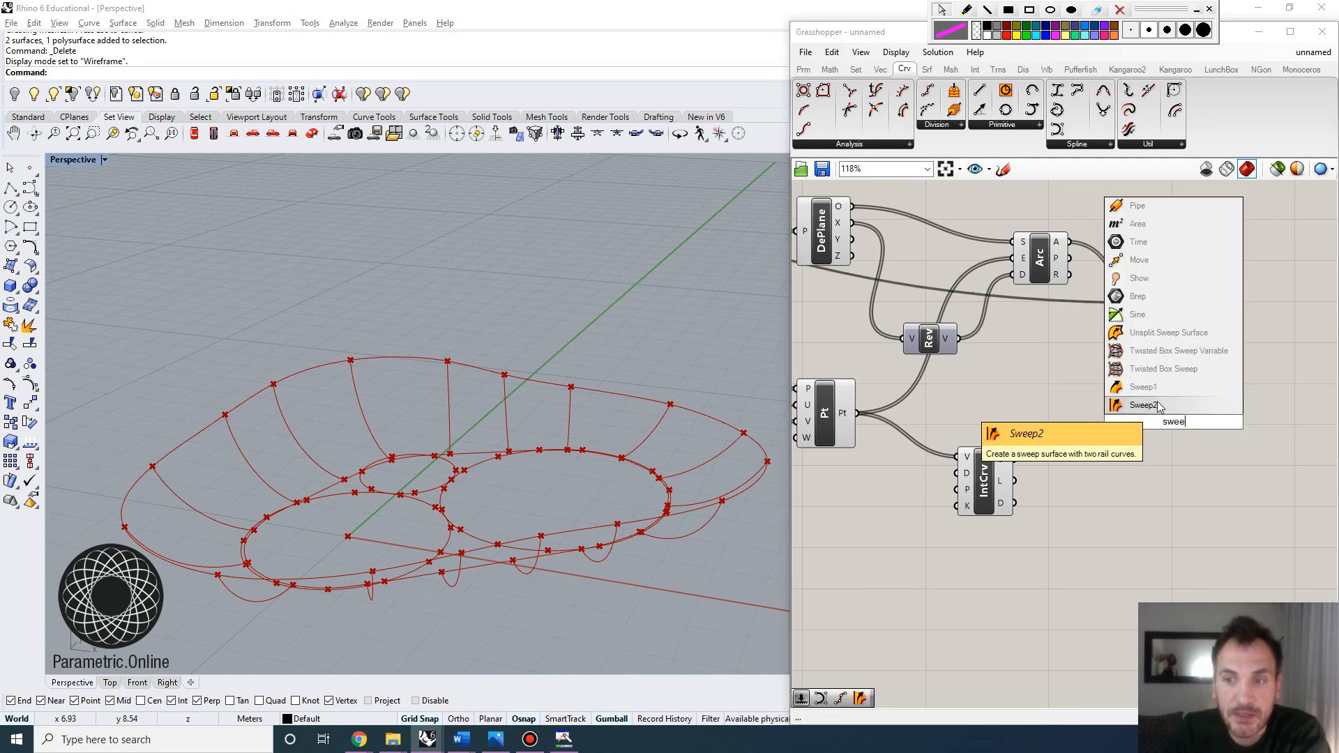
click(1158, 405)
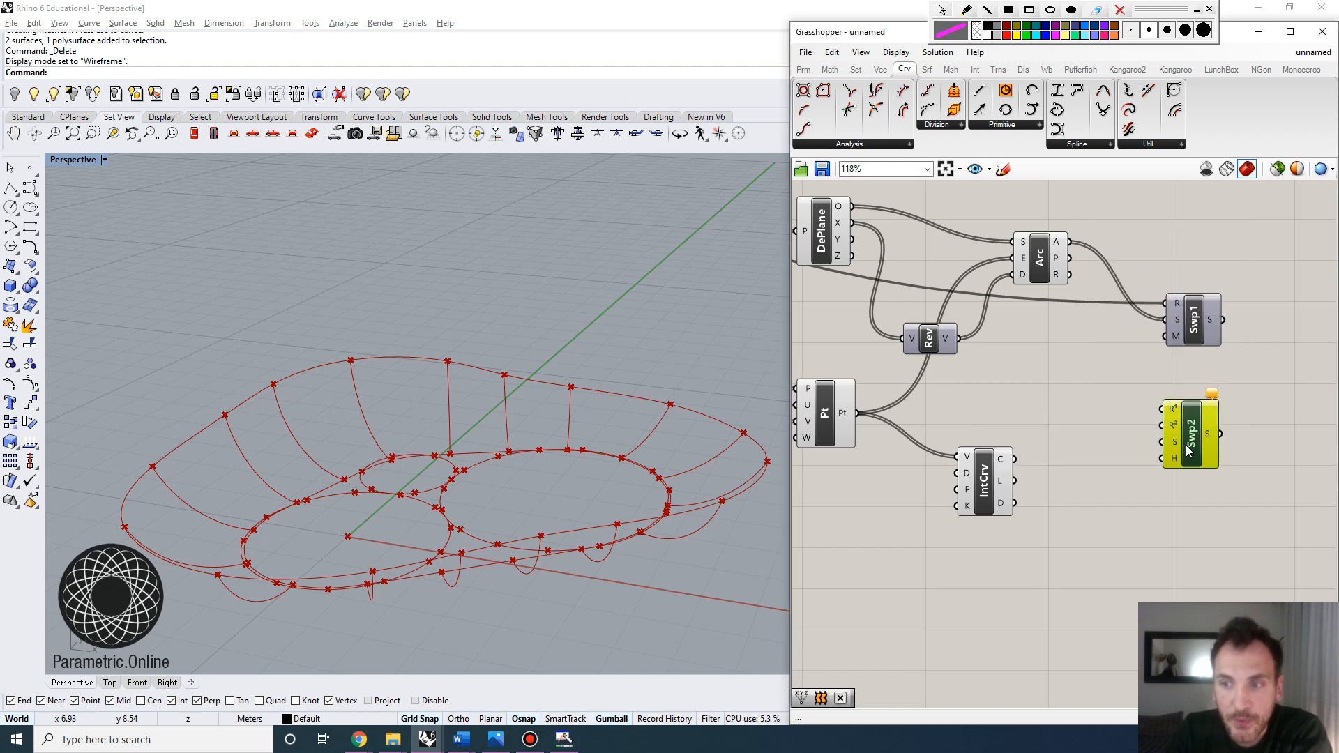
right_drag(1110, 377, 1153, 431)
Step: Connect the Fillet component's C output to the first rail input R1 of Sweep2
click(1074, 300)
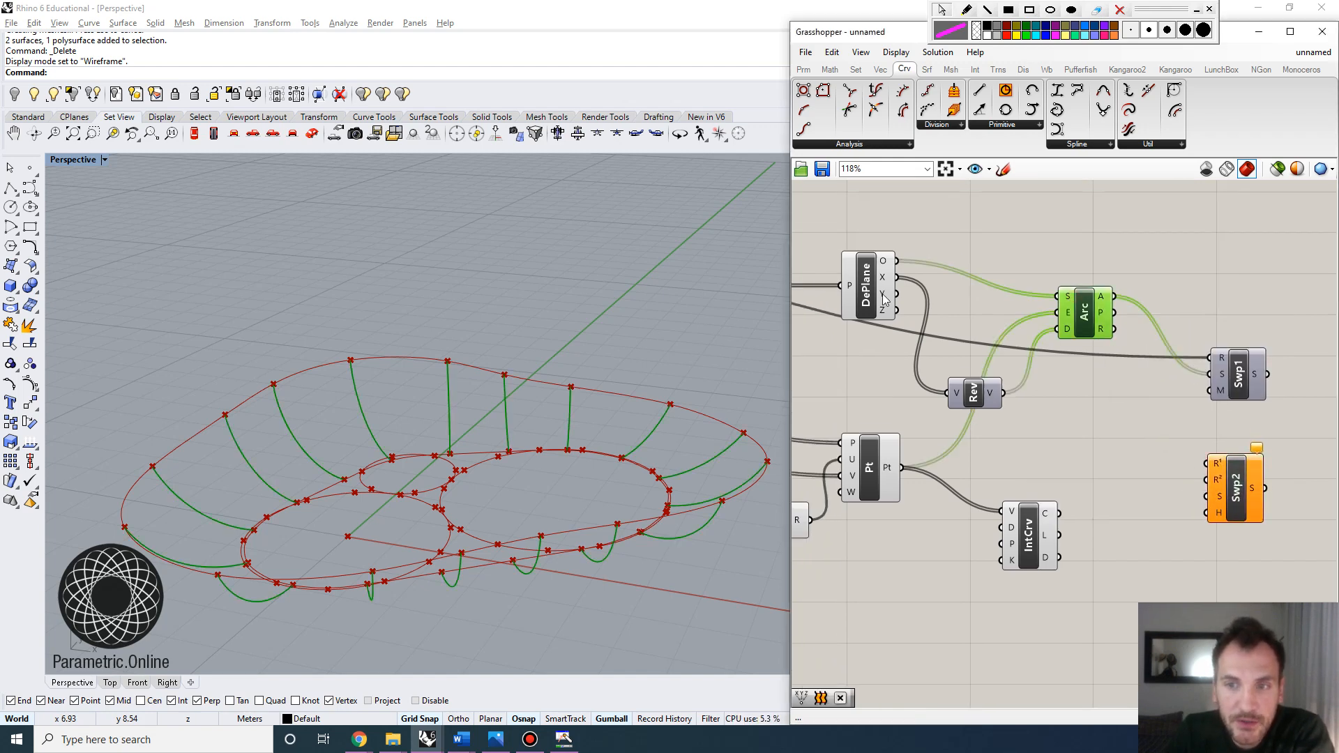
scroll(883, 299, down, 6)
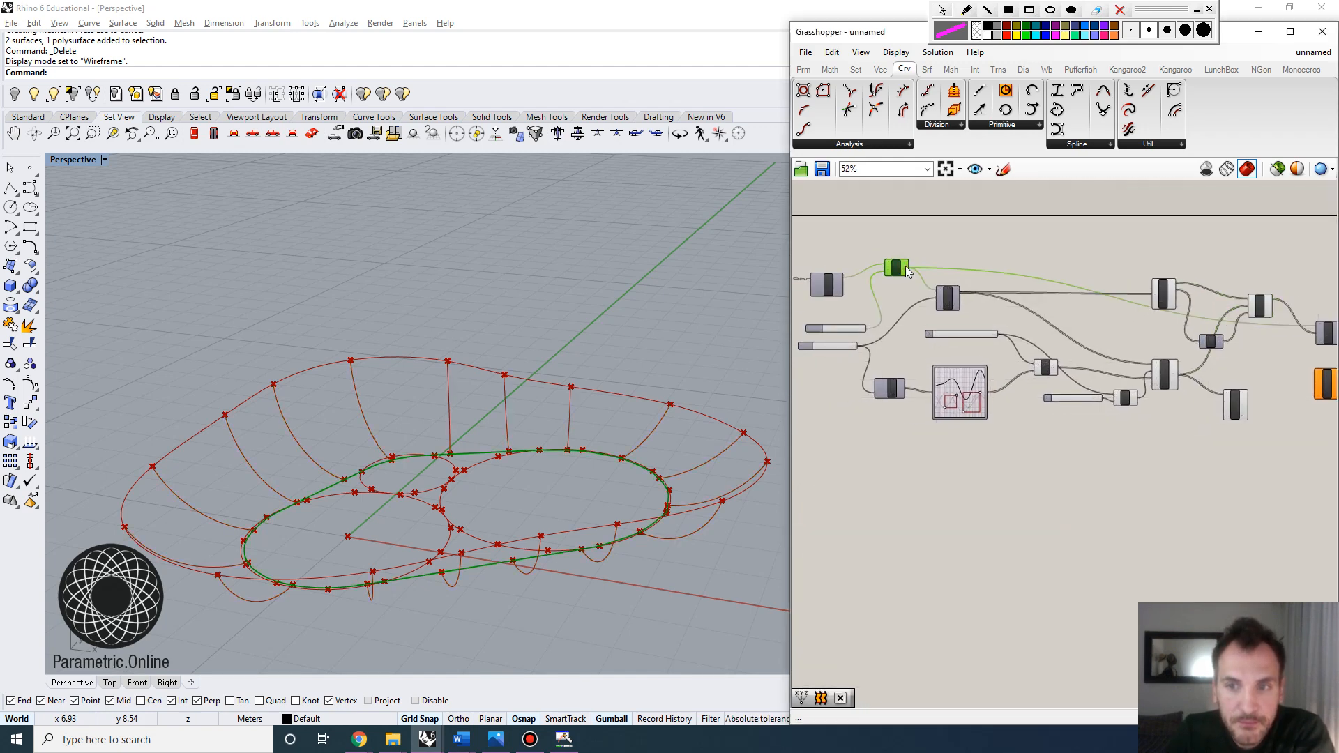
drag(964, 227, 1233, 364)
scroll(1216, 318, up, 3)
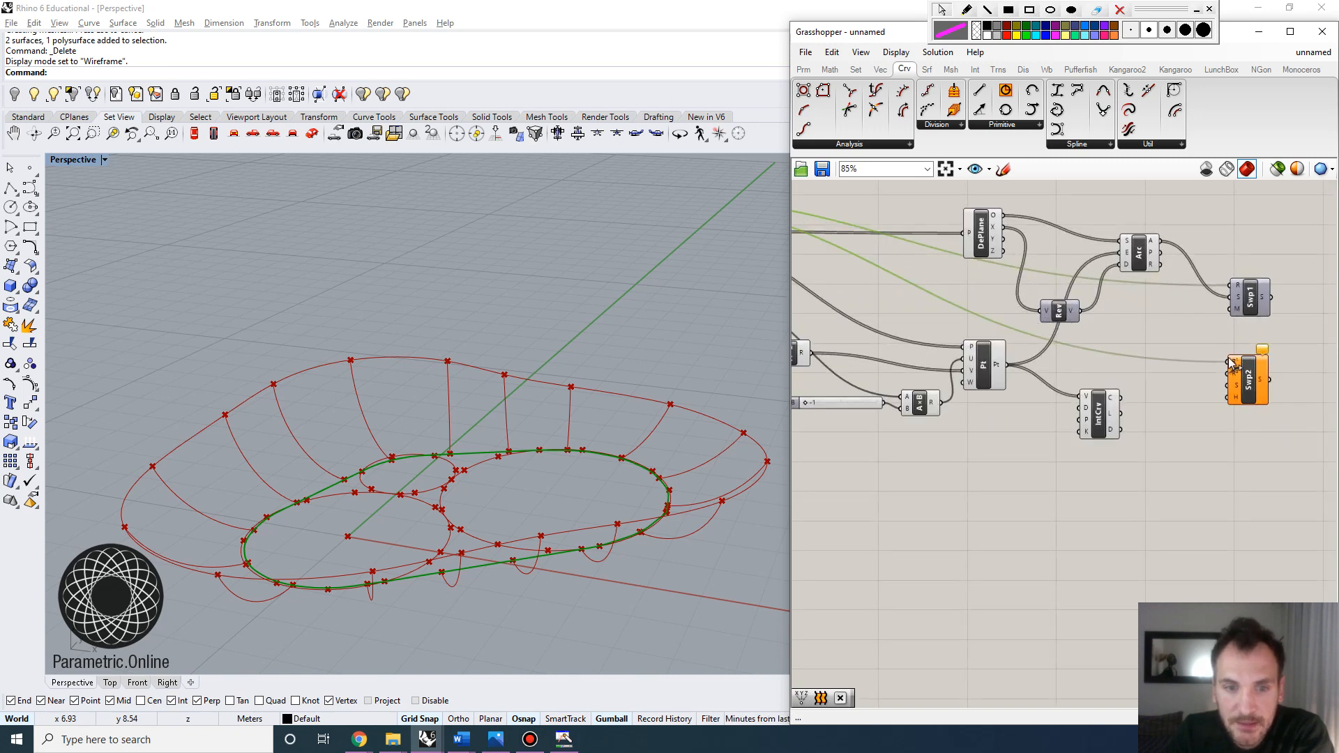
Step: Connect the IntCrv C output to Sweep2's second rail input and the Arc A output to its sections input S
click(1102, 412)
scroll(1133, 405, up, 1)
drag(1118, 396, 1245, 395)
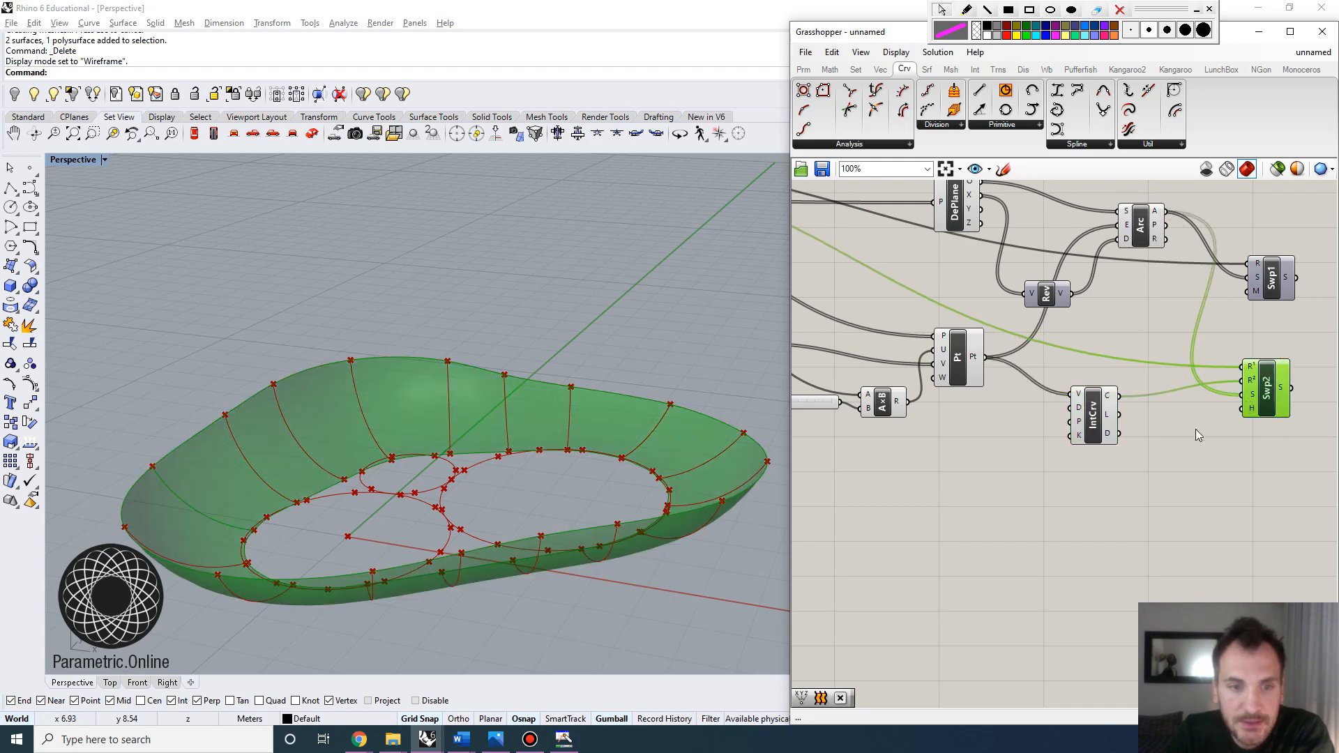
Step: Reshape the Graph Mapper's wave by narrowing its smaller handle rectangle, and set slider A to 1.457
right_drag(502, 530, 446, 449)
scroll(1095, 416, down, 1)
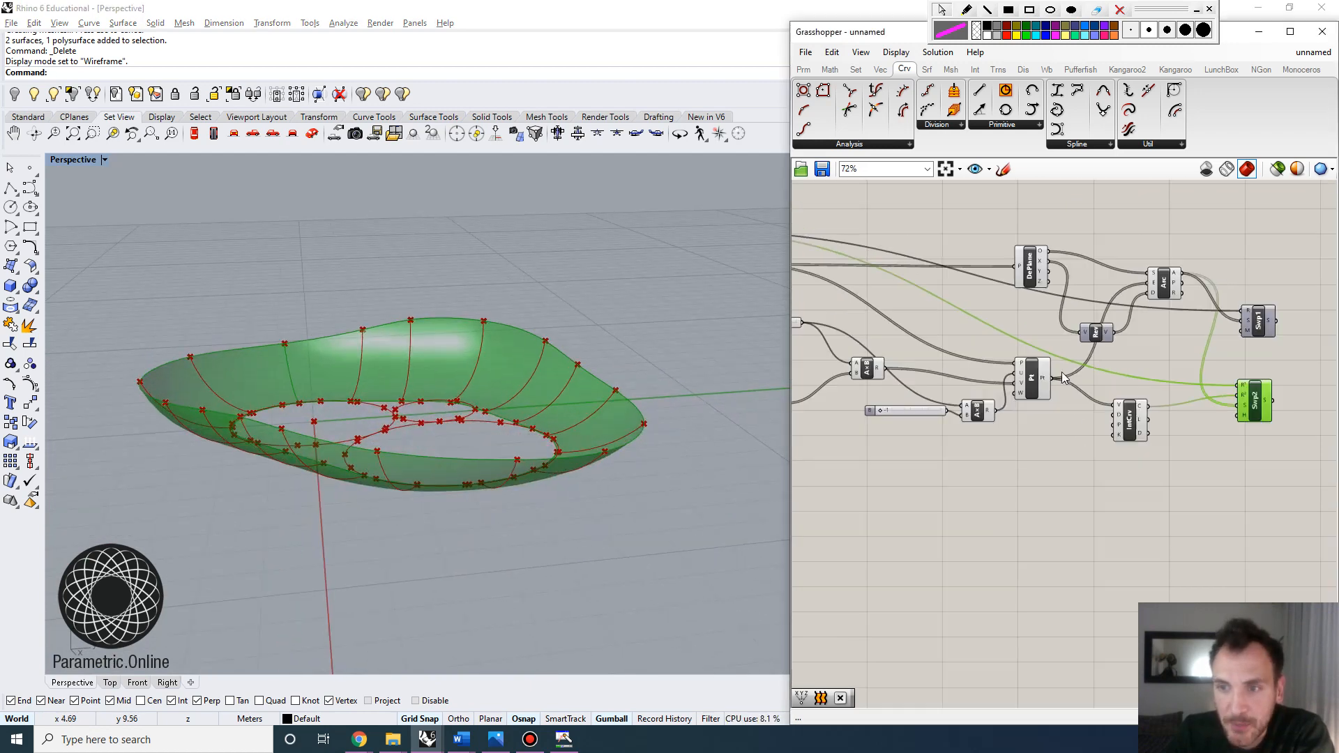
right_drag(481, 359, 466, 439)
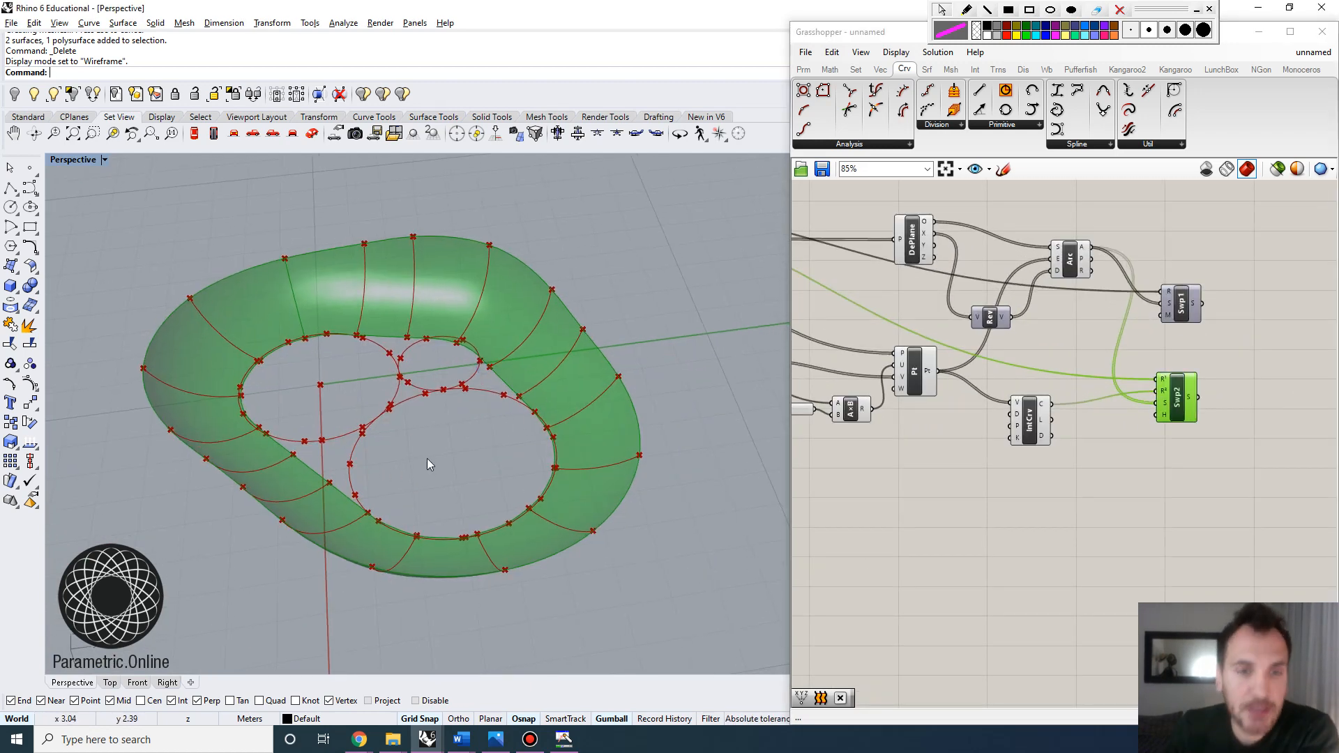
scroll(875, 433, down, 2)
right_drag(875, 432, 1201, 422)
scroll(985, 396, up, 6)
drag(985, 420, 976, 407)
right_drag(632, 457, 639, 374)
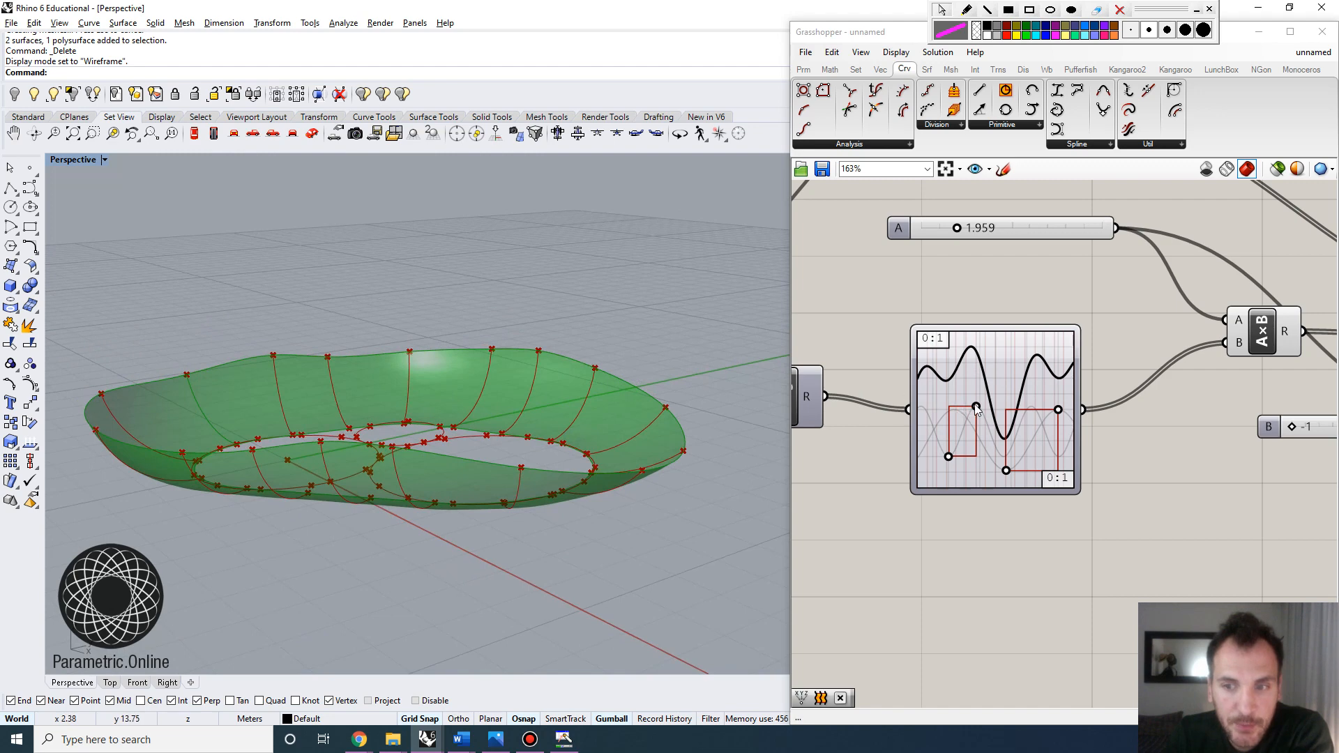
drag(976, 409, 967, 410)
right_drag(991, 216, 927, 338)
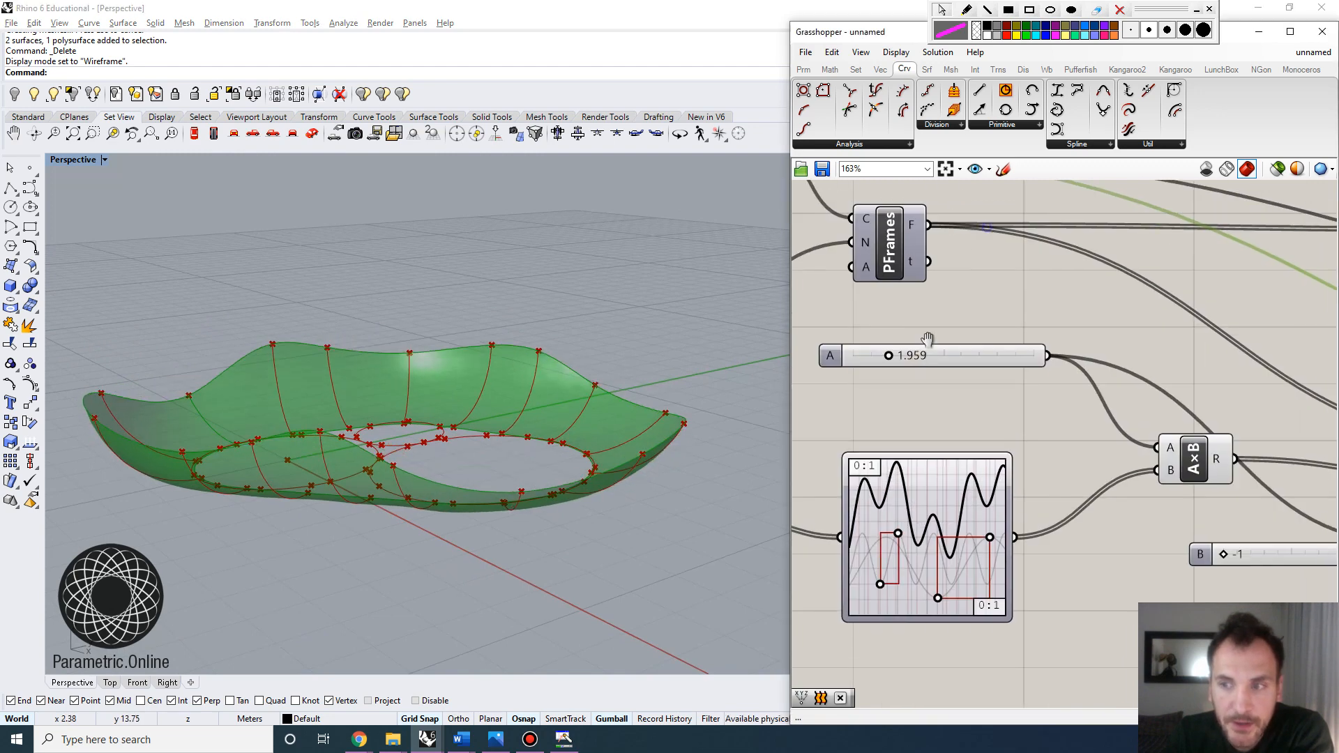
drag(890, 356, 883, 356)
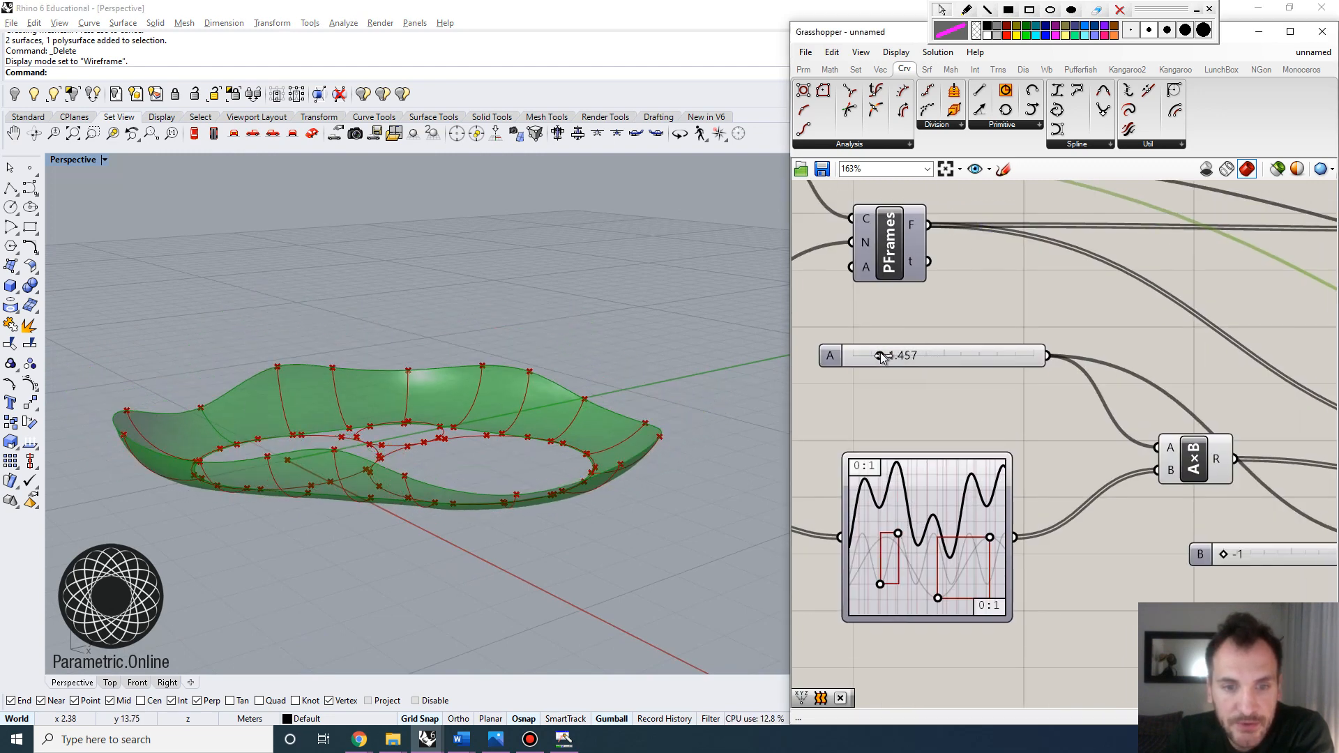
Step: Set the Steps slider feeding PFrames and Range to 34
scroll(966, 328, down, 5)
right_drag(915, 362, 1151, 382)
scroll(1150, 379, up, 4)
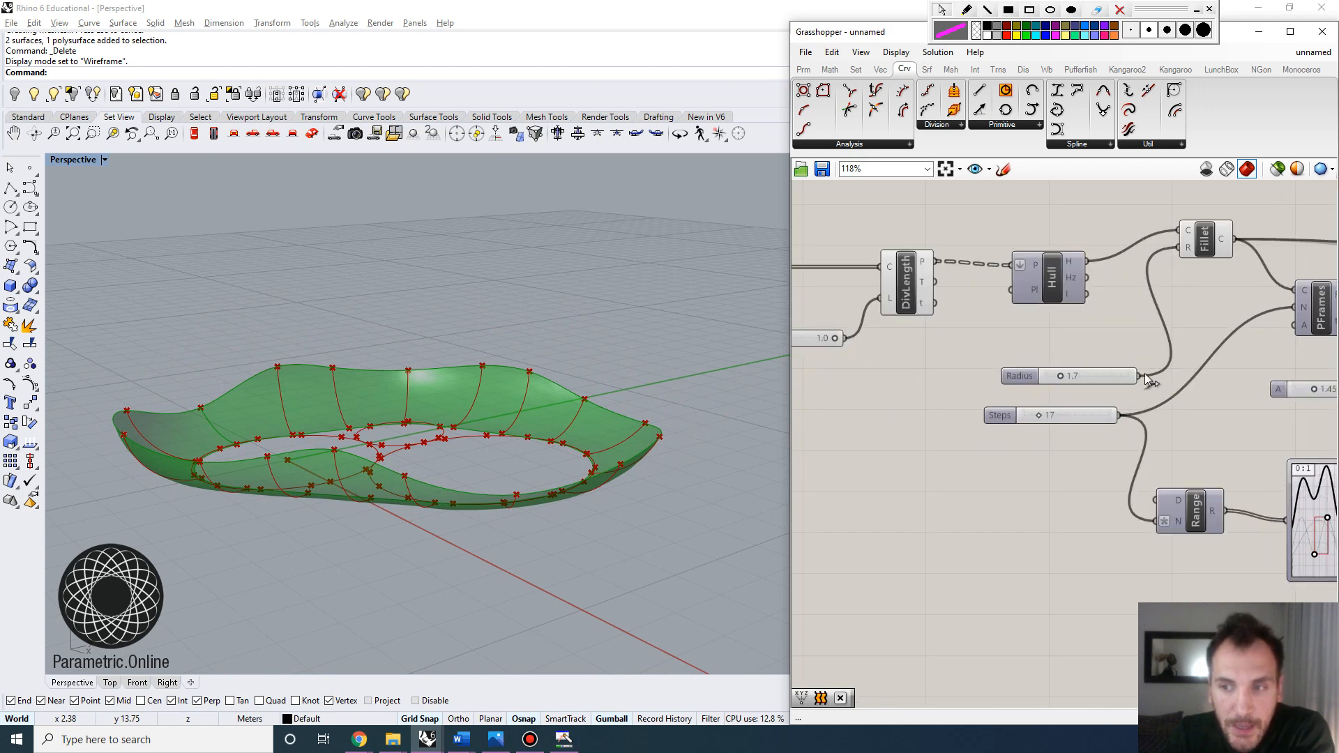
drag(1039, 417, 1053, 412)
Step: Lower the Radius slider that feeds the Fillet component
scroll(936, 351, down, 3)
right_drag(1025, 344, 1046, 342)
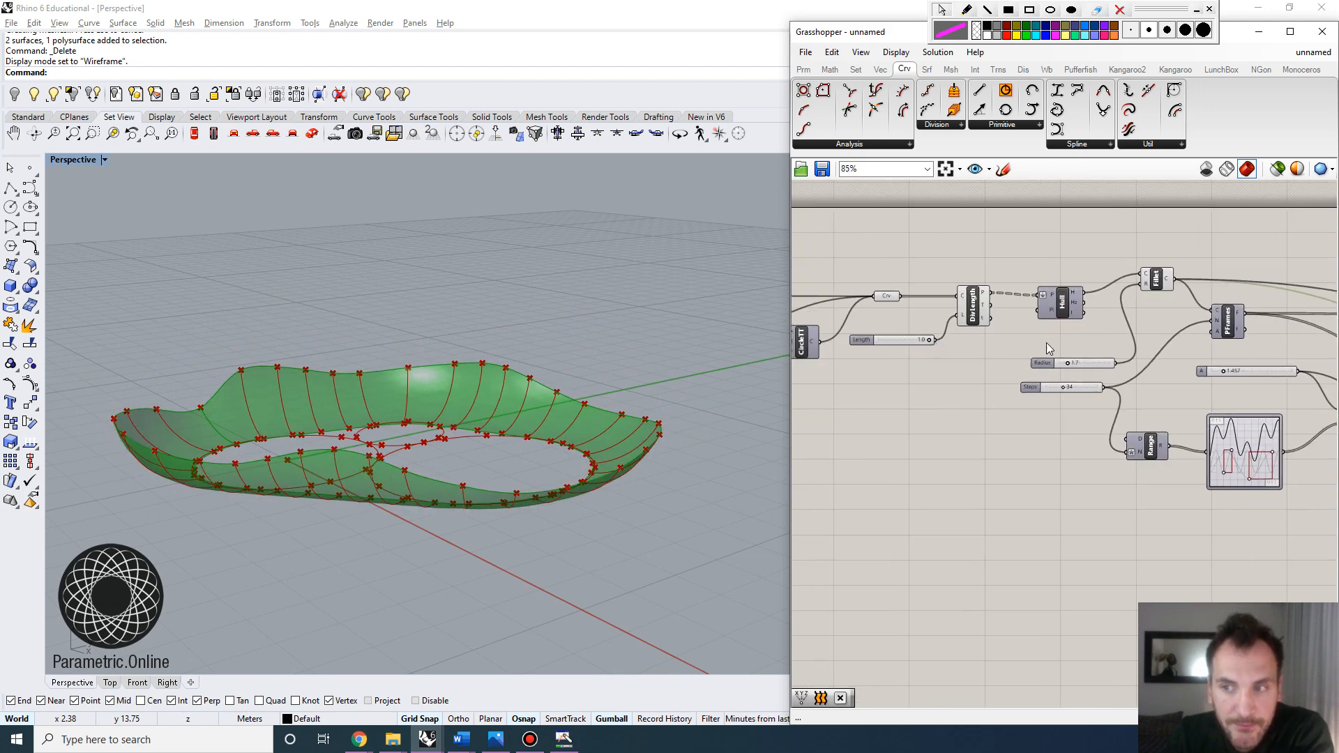
scroll(1071, 359, up, 2)
drag(1092, 373, 1023, 354)
right_drag(1009, 332, 1102, 352)
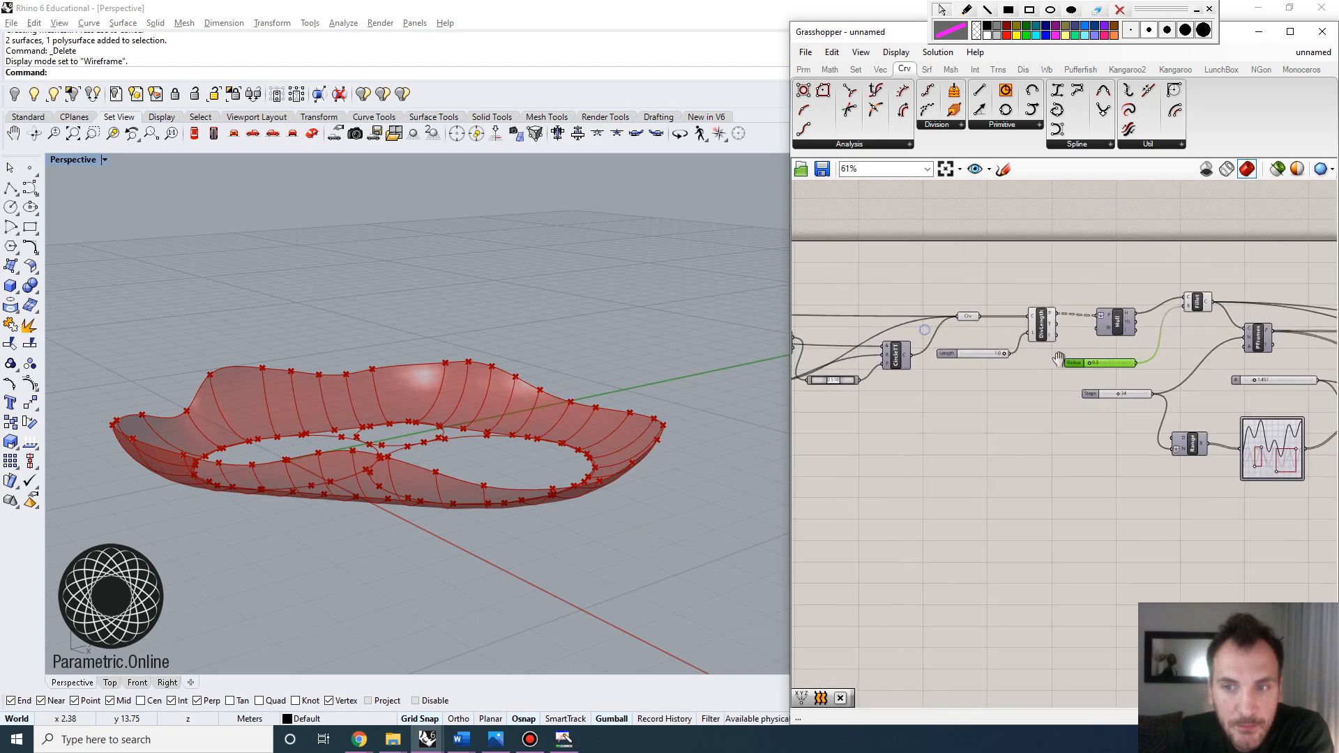
scroll(1123, 362, up, 3)
drag(1154, 376, 1177, 414)
Step: At the start of the definition, set the Parameter slider to 0.151 and the Radius slider to 3.019
scroll(1157, 342, down, 5)
scroll(1153, 398, up, 4)
mouse_move(543, 349)
right_down()
mouse_move(514, 434)
mouse_move(598, 388)
mouse_move(711, 368)
mouse_move(459, 330)
mouse_move(530, 352)
right_up()
scroll(1172, 349, down, 5)
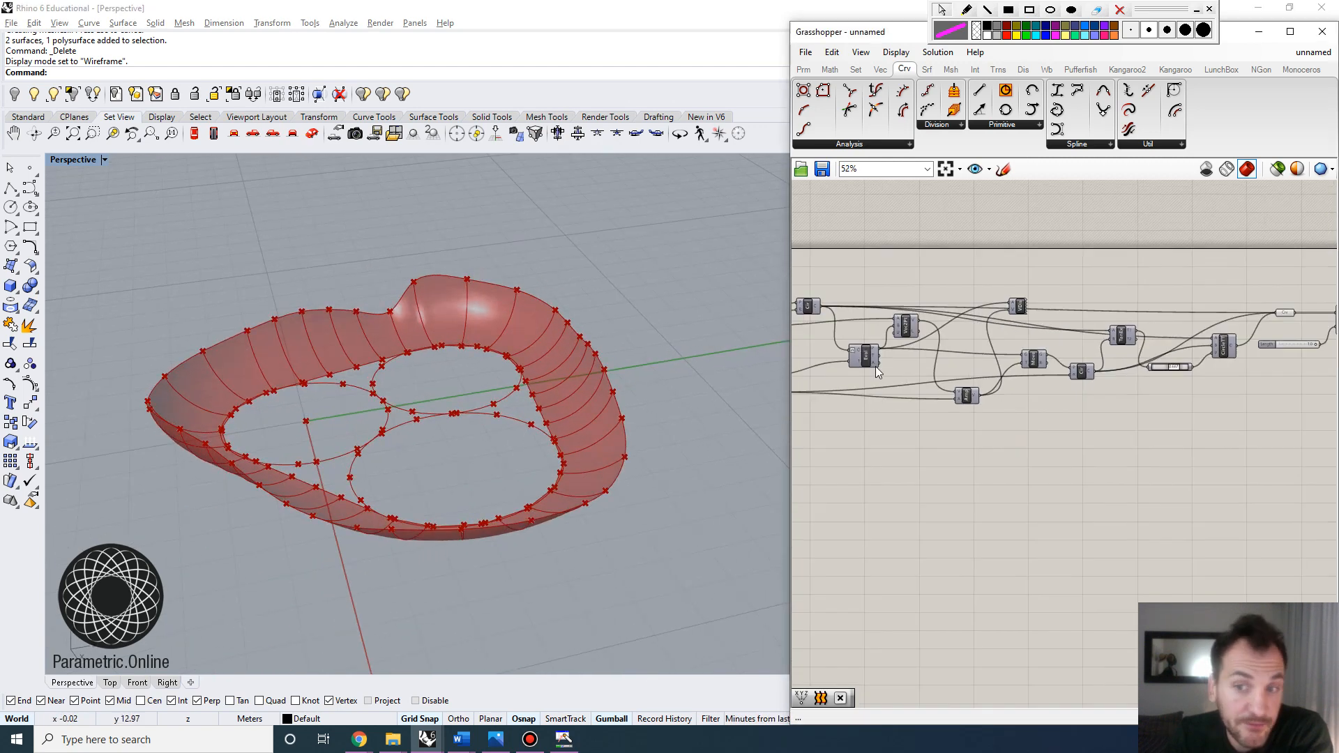
right_drag(876, 366, 1135, 394)
scroll(983, 394, up, 6)
mouse_move(963, 399)
mouse_down()
mouse_move(1004, 398)
mouse_move(963, 398)
mouse_up()
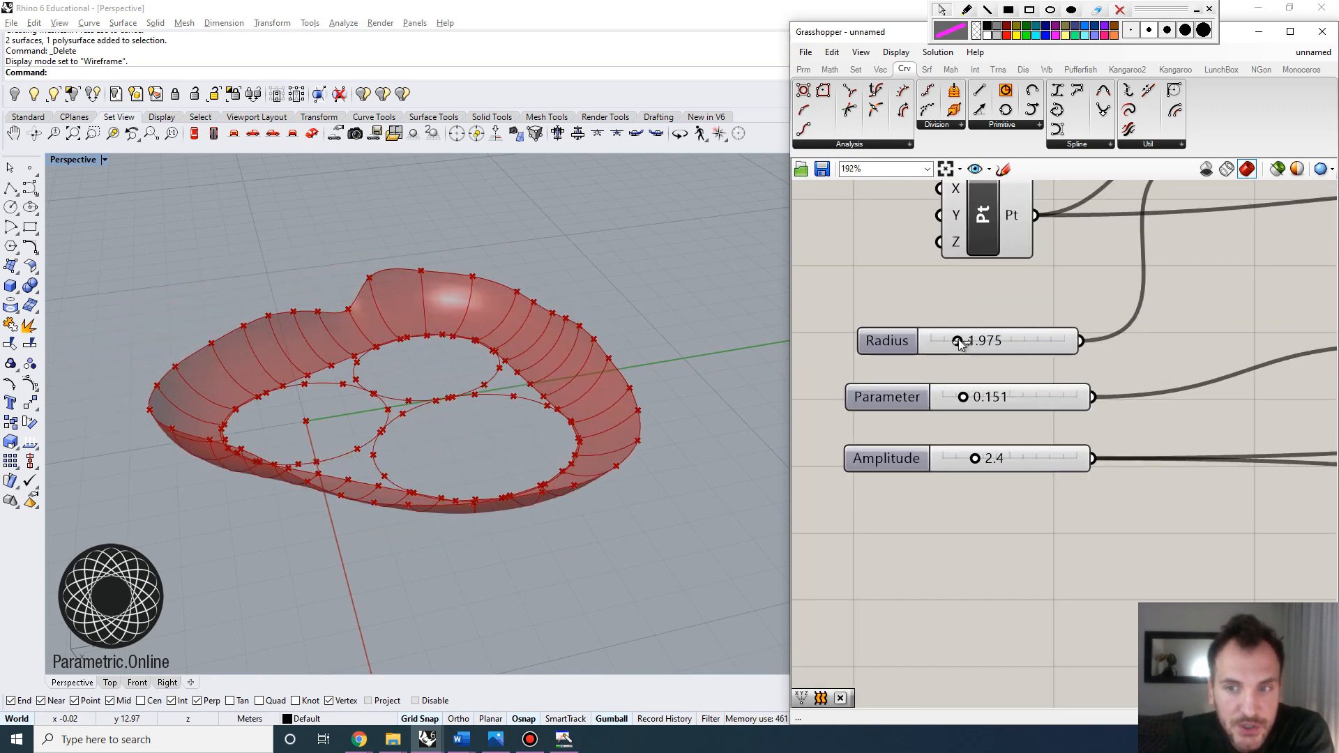
mouse_move(957, 340)
mouse_down()
mouse_move(937, 340)
mouse_move(972, 343)
mouse_up()
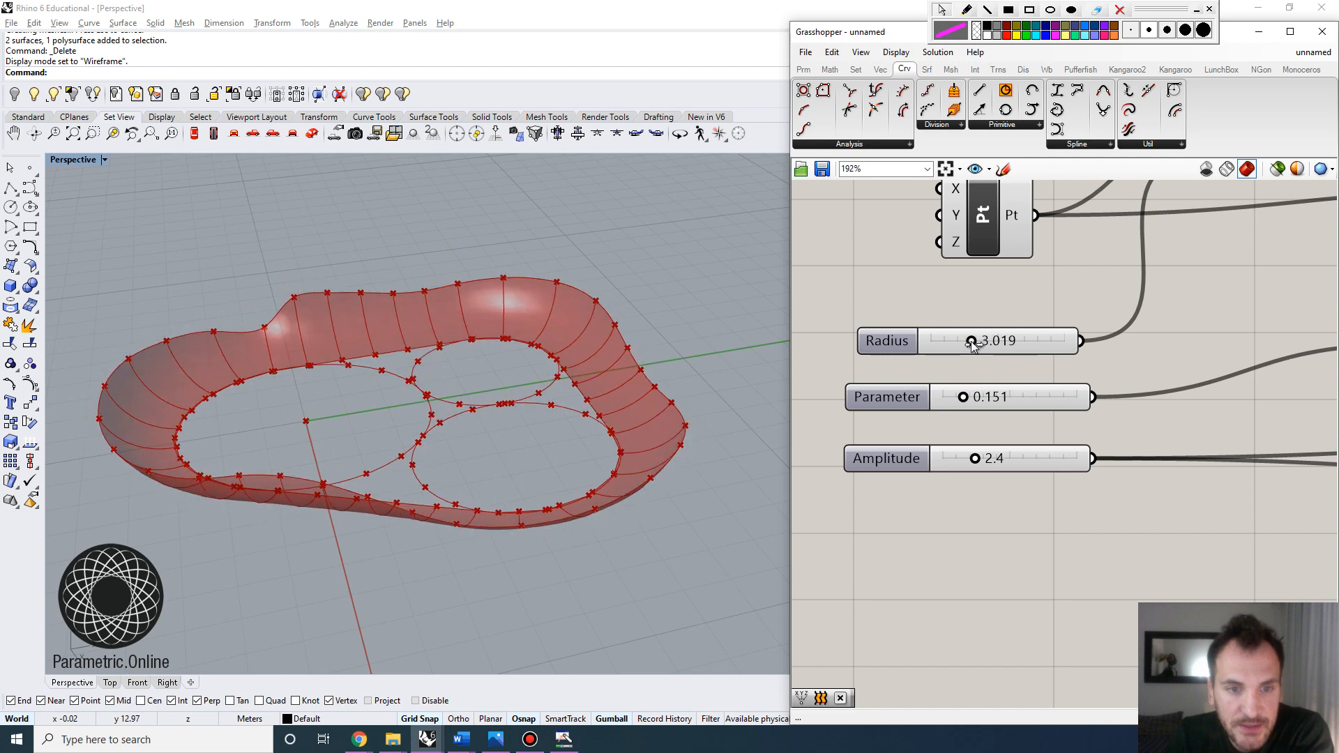
Step: Adjust the Amplitude slider at the start of the definition to 2.7 and finally to 1.1
mouse_move(975, 458)
mouse_down()
mouse_move(961, 459)
mouse_move(981, 460)
mouse_up()
mouse_move(418, 380)
right_down()
mouse_move(400, 472)
mouse_move(403, 393)
right_up()
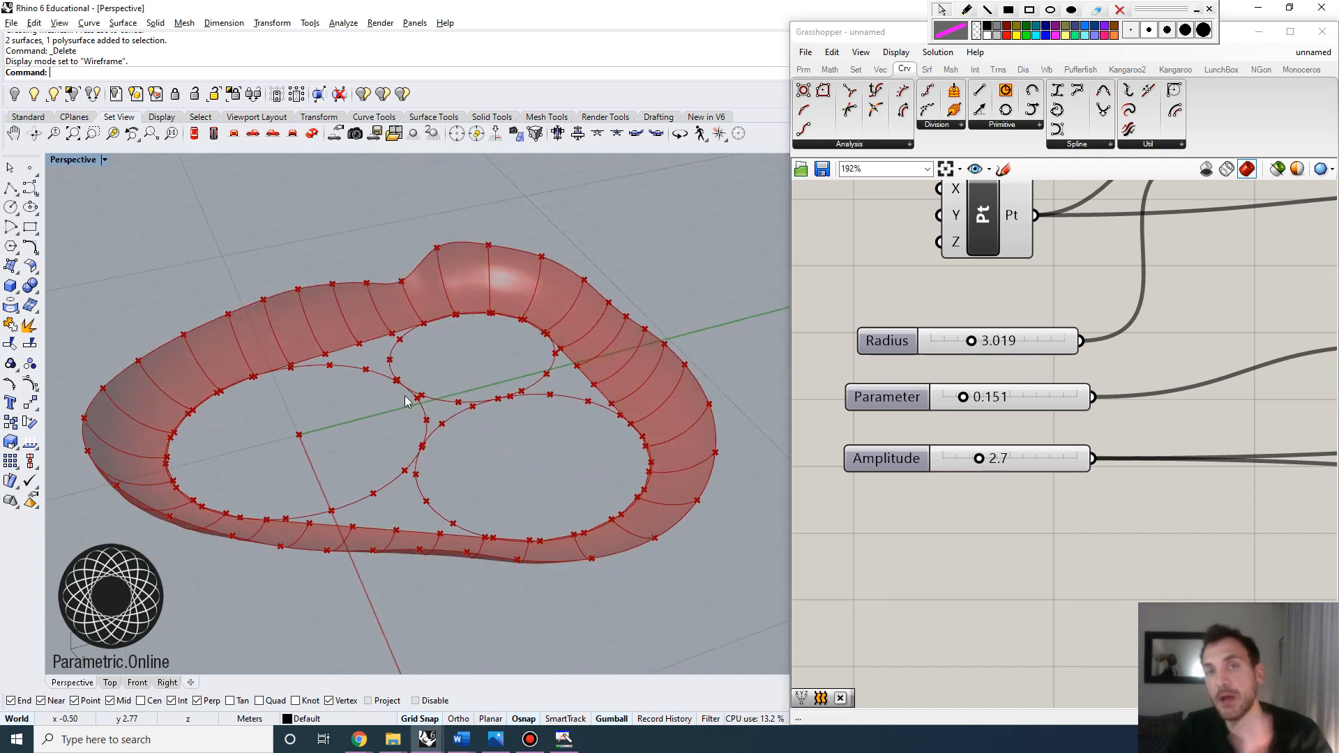
drag(984, 461, 968, 464)
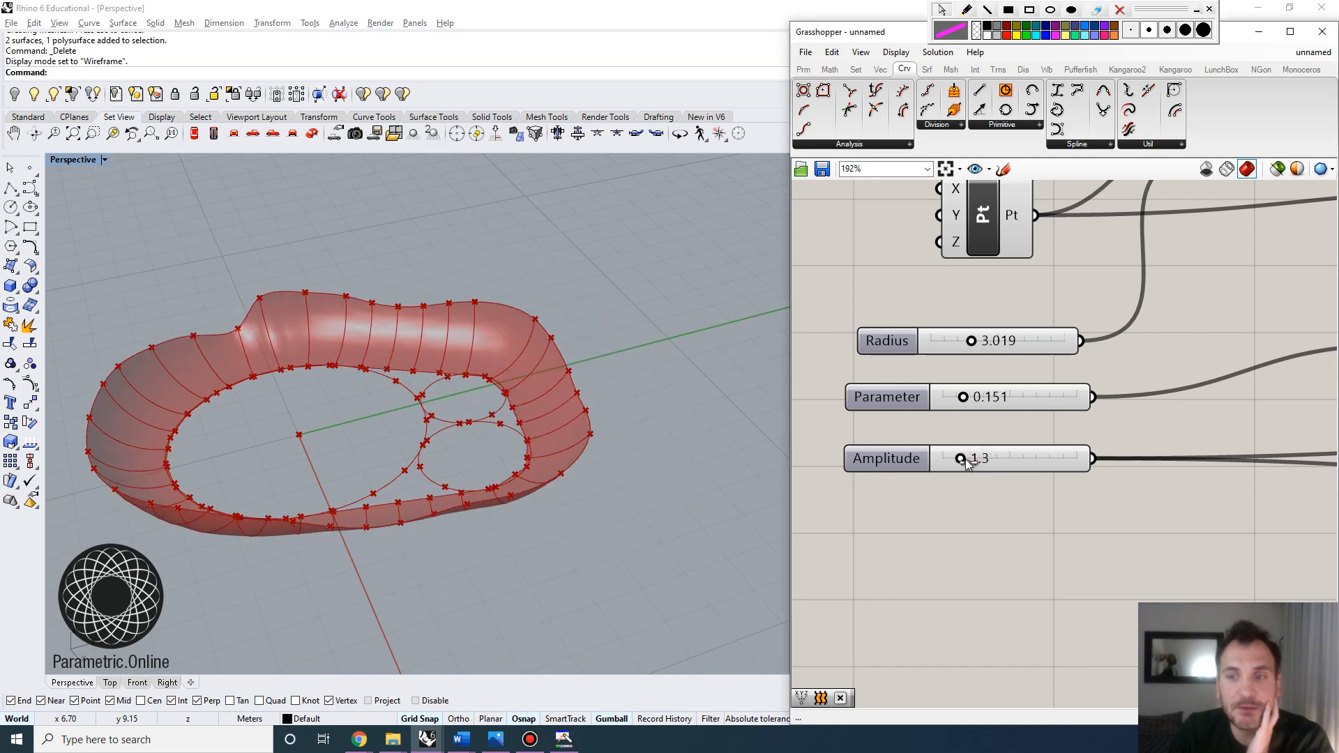
right_drag(272, 501, 431, 428)
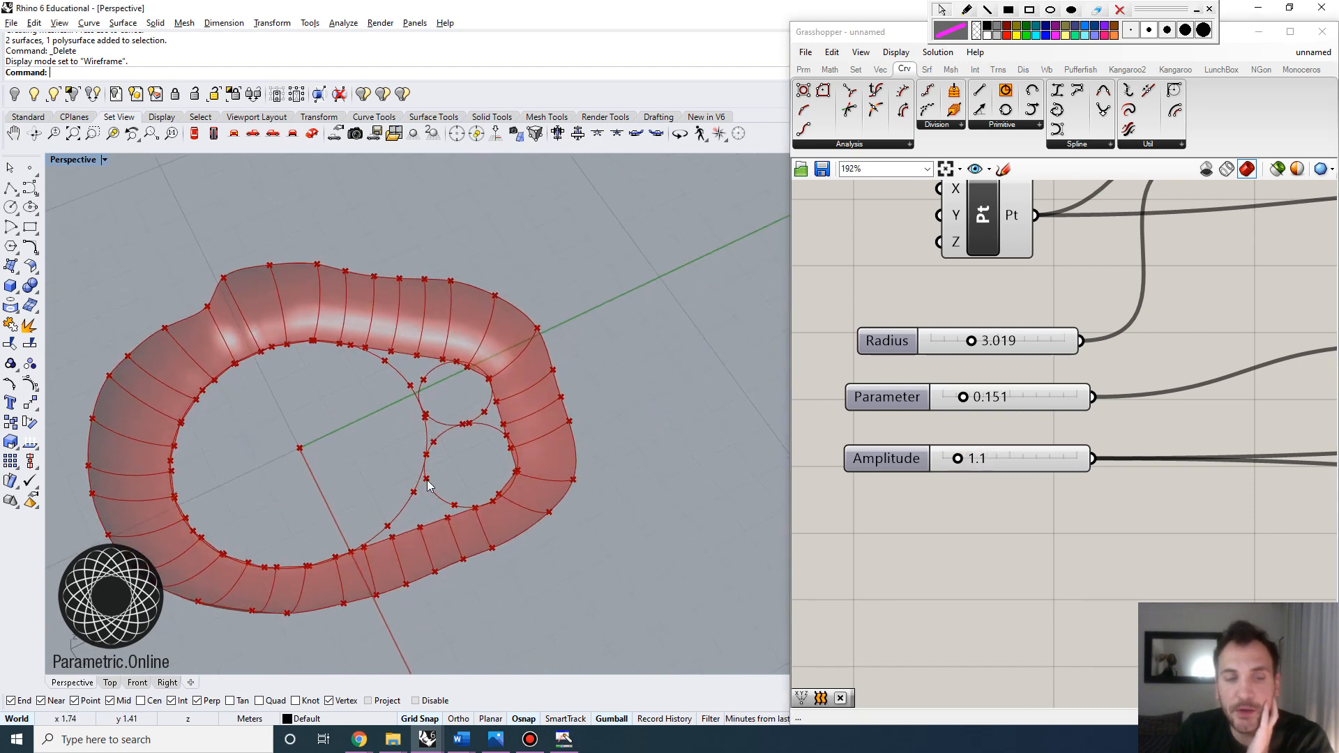
Step: Set the Radius slider at the start of the definition to 1.296
drag(971, 348, 946, 344)
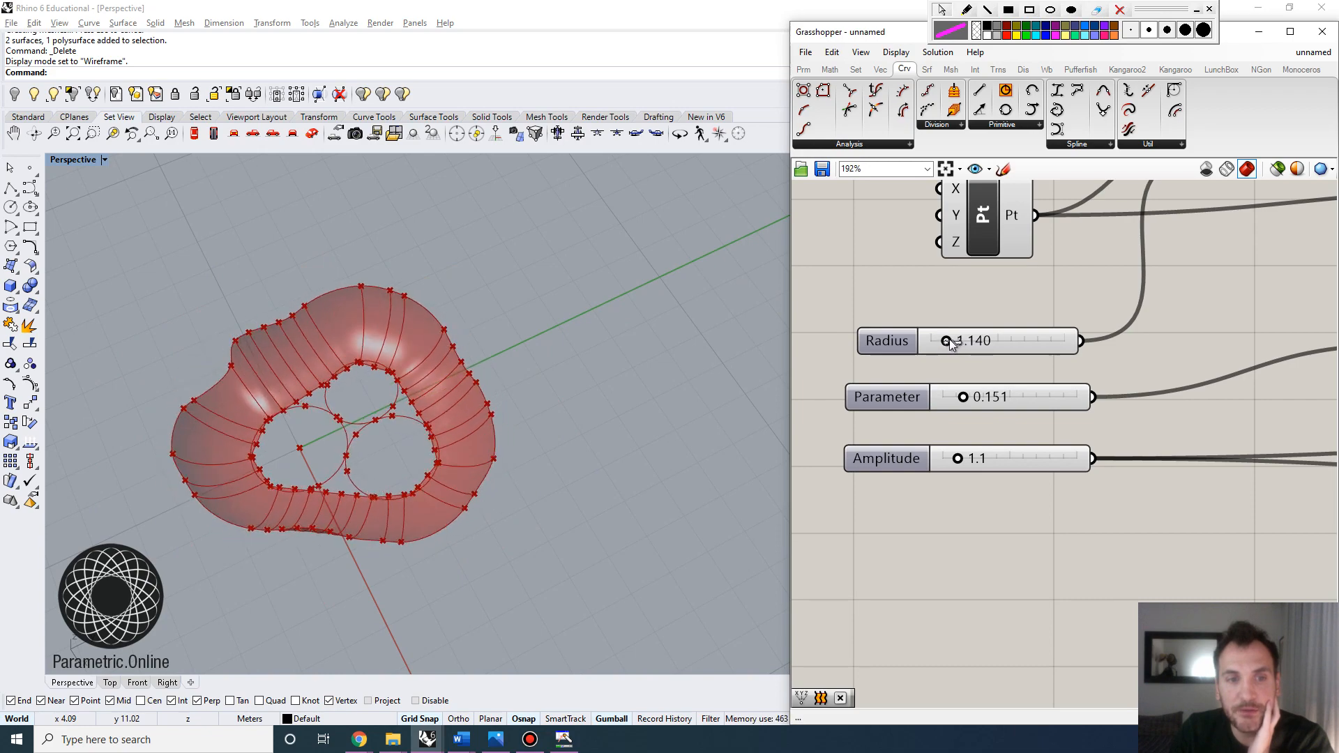
right_drag(503, 413, 329, 374)
scroll(344, 398, up, 5)
scroll(478, 395, down, 6)
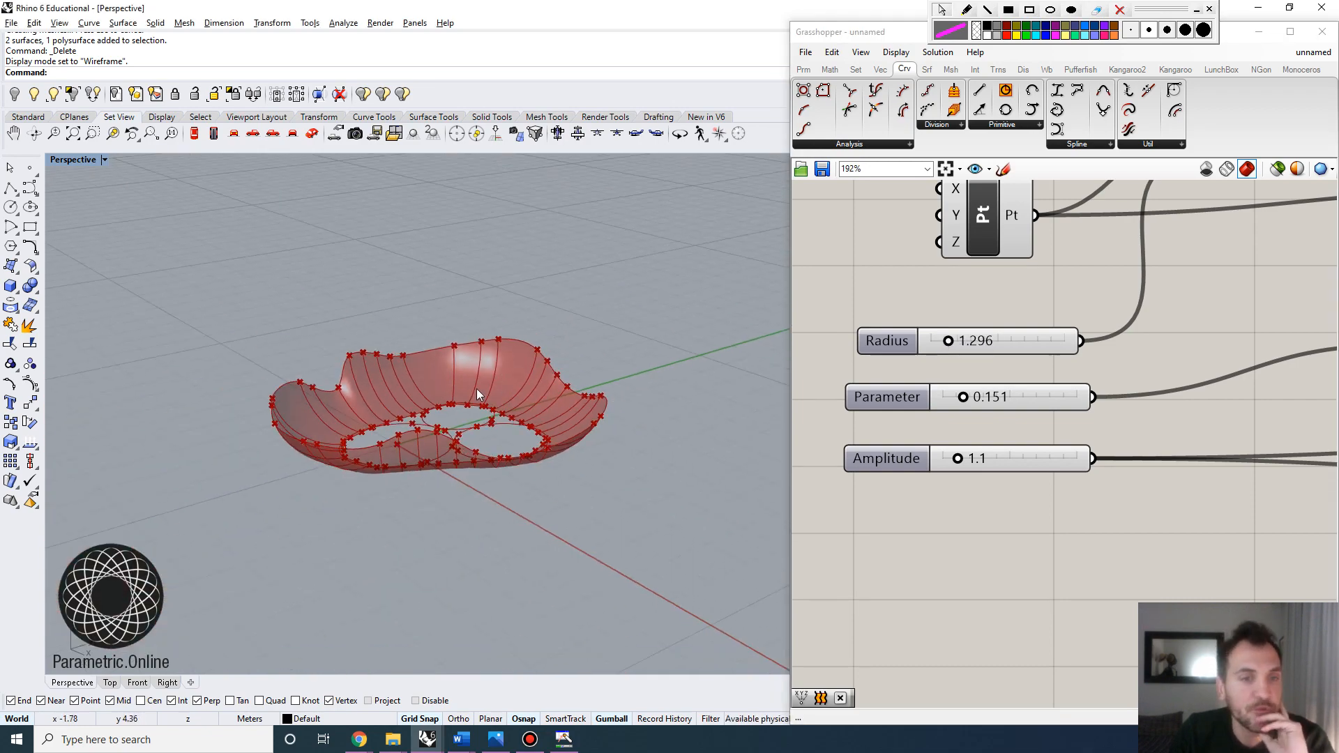
Step: Examine the swept surface from above and from the side, marking two spots along its upper edge with freehand strokes
scroll(479, 394, up, 5)
right_drag(479, 395, 389, 463)
scroll(569, 343, down, 7)
right_drag(569, 343, 535, 368)
scroll(526, 329, up, 4)
scroll(538, 371, up, 5)
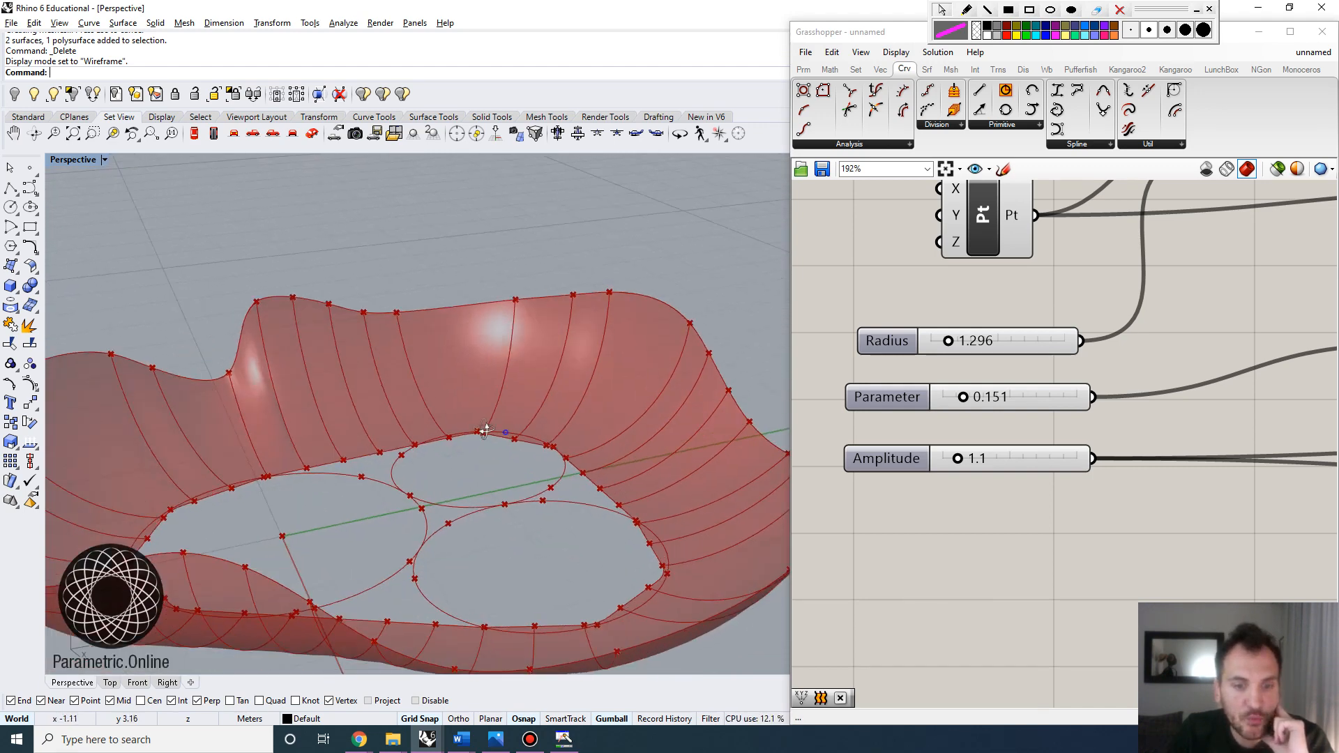
right_drag(570, 452, 483, 417)
right_drag(375, 418, 252, 526)
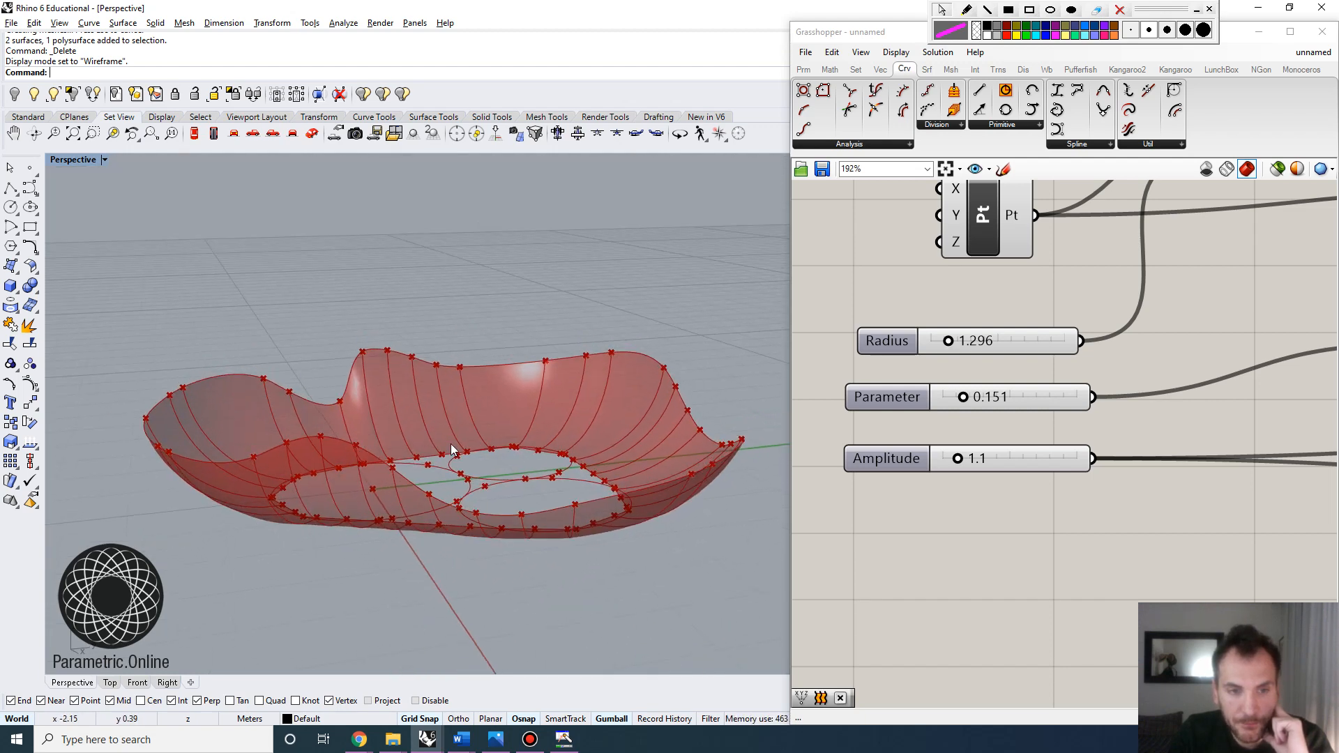
right_drag(452, 450, 292, 493)
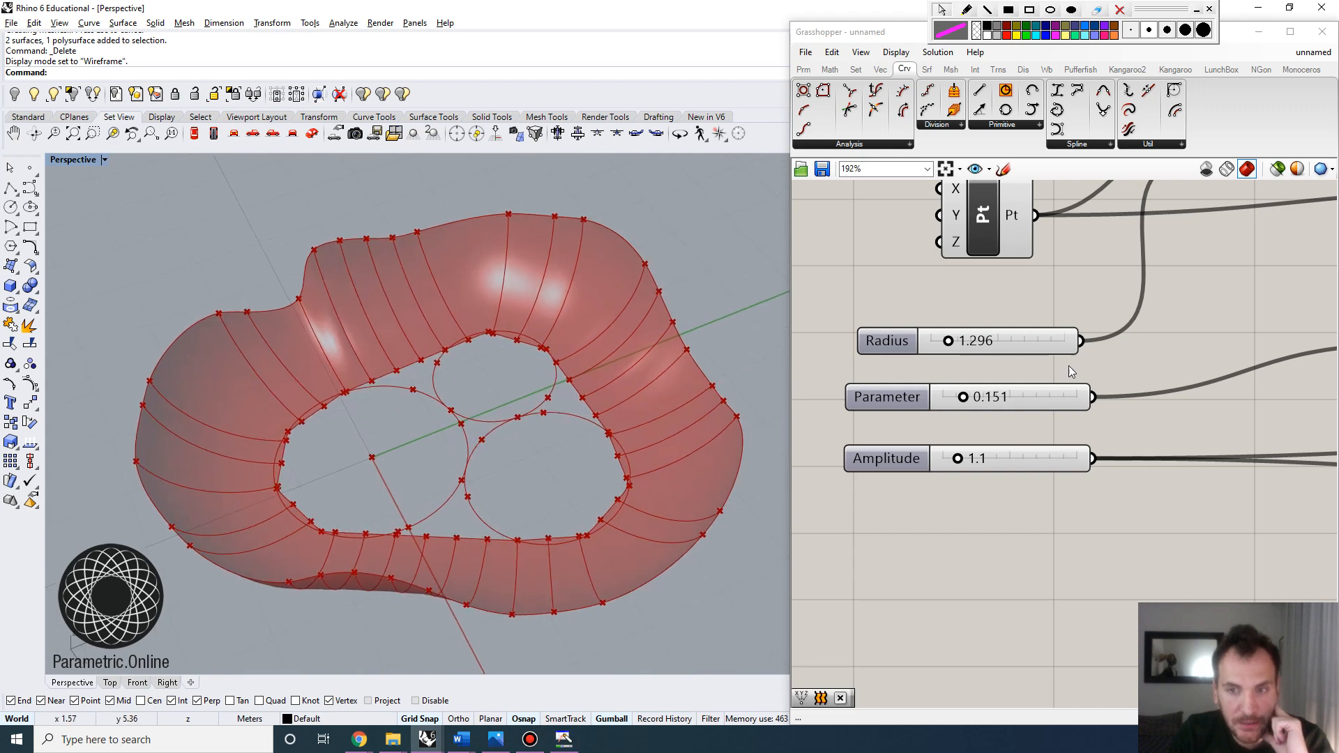
mouse_move(362, 388)
right_down()
mouse_move(392, 320)
mouse_move(174, 445)
mouse_move(159, 401)
right_up()
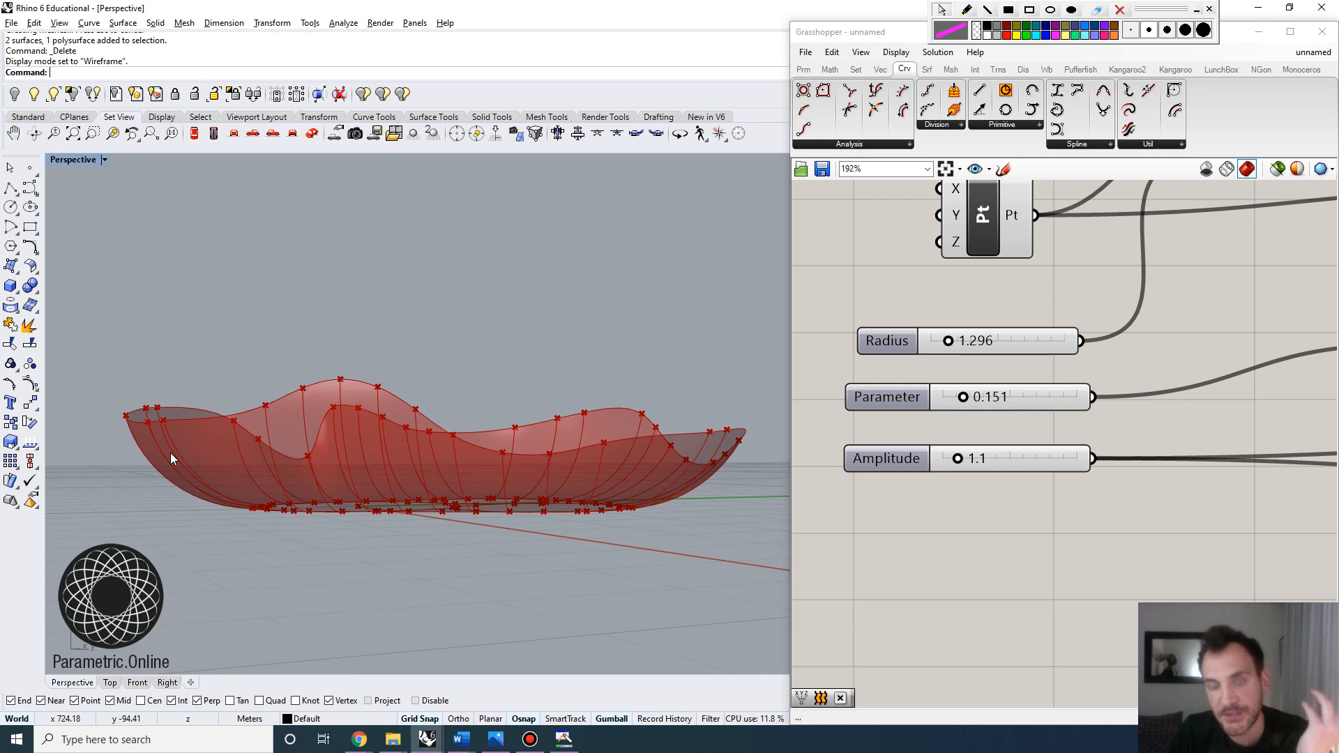
right_drag(173, 458, 171, 500)
click(965, 10)
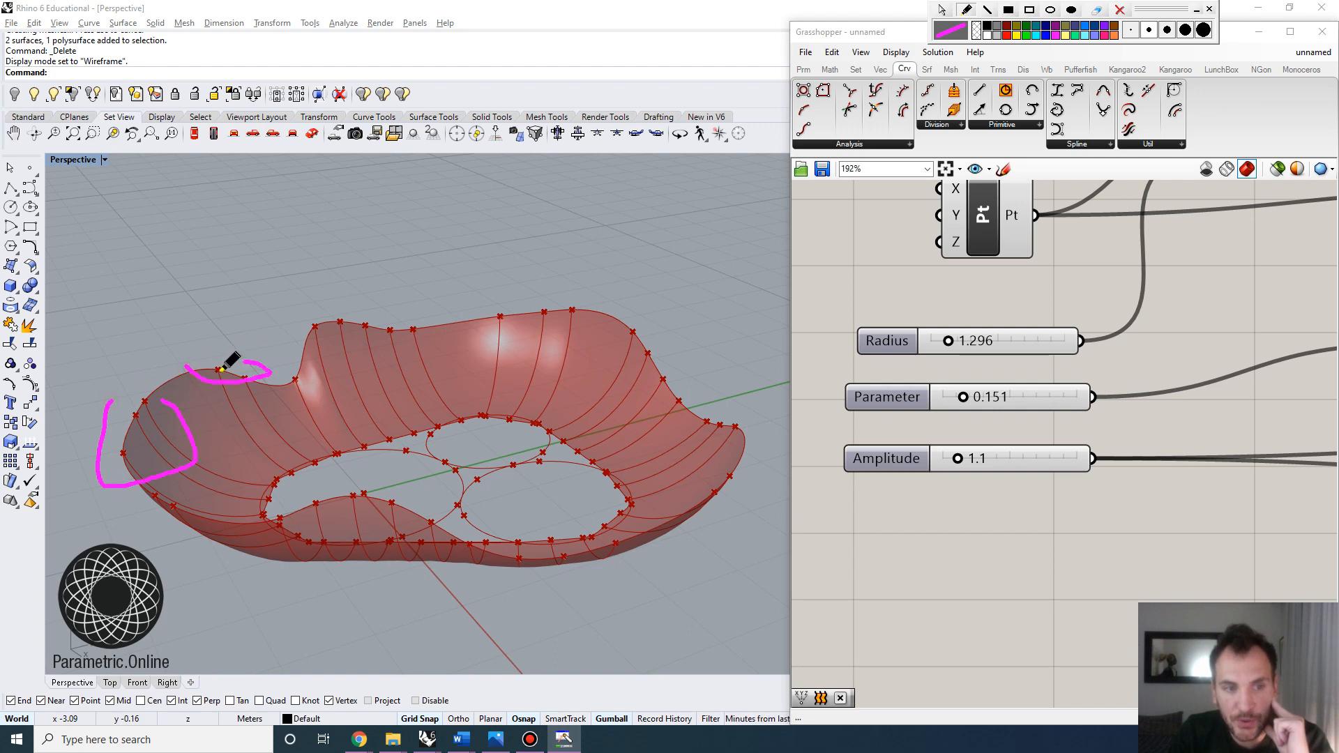
click(898, 292)
Step: Feed the Graph Mapper multiplication result into input A of the multiplication by -1, replacing the direct slider connection
scroll(900, 265, down, 10)
right_drag(1291, 370, 999, 402)
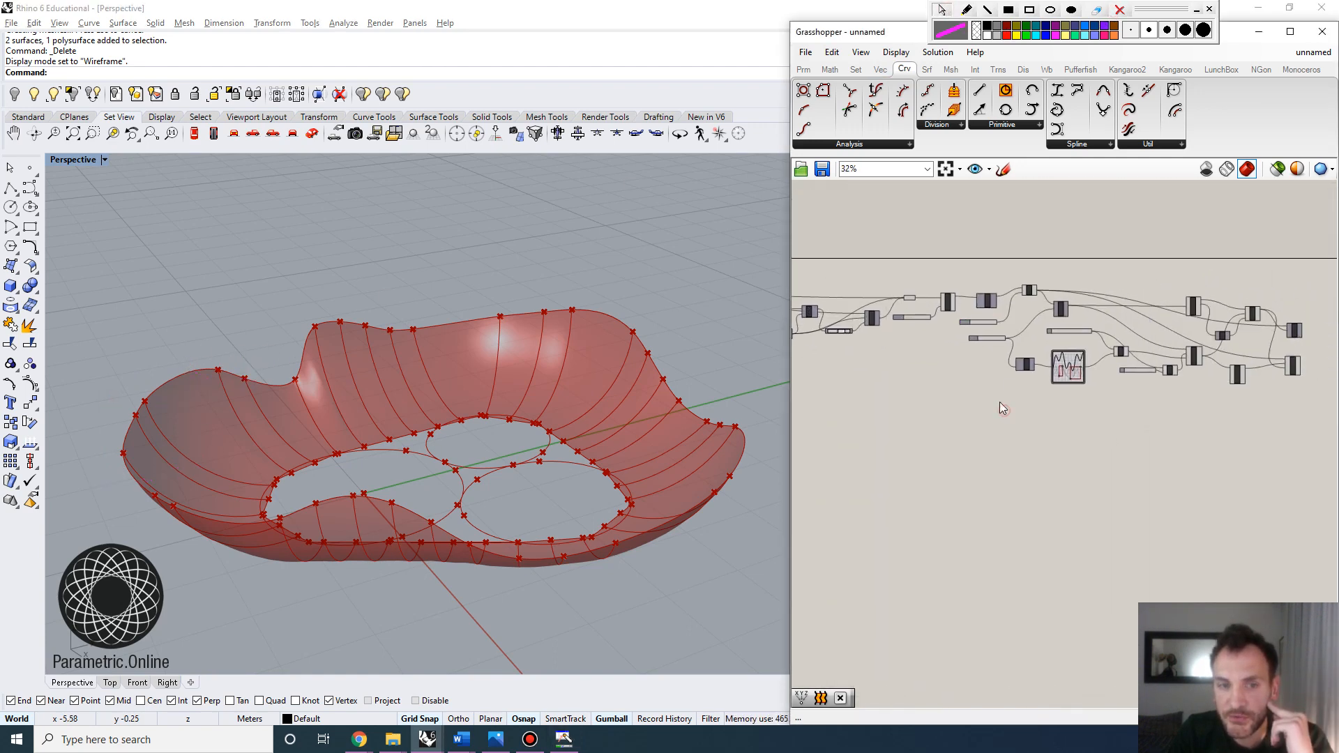
scroll(1115, 322, up, 5)
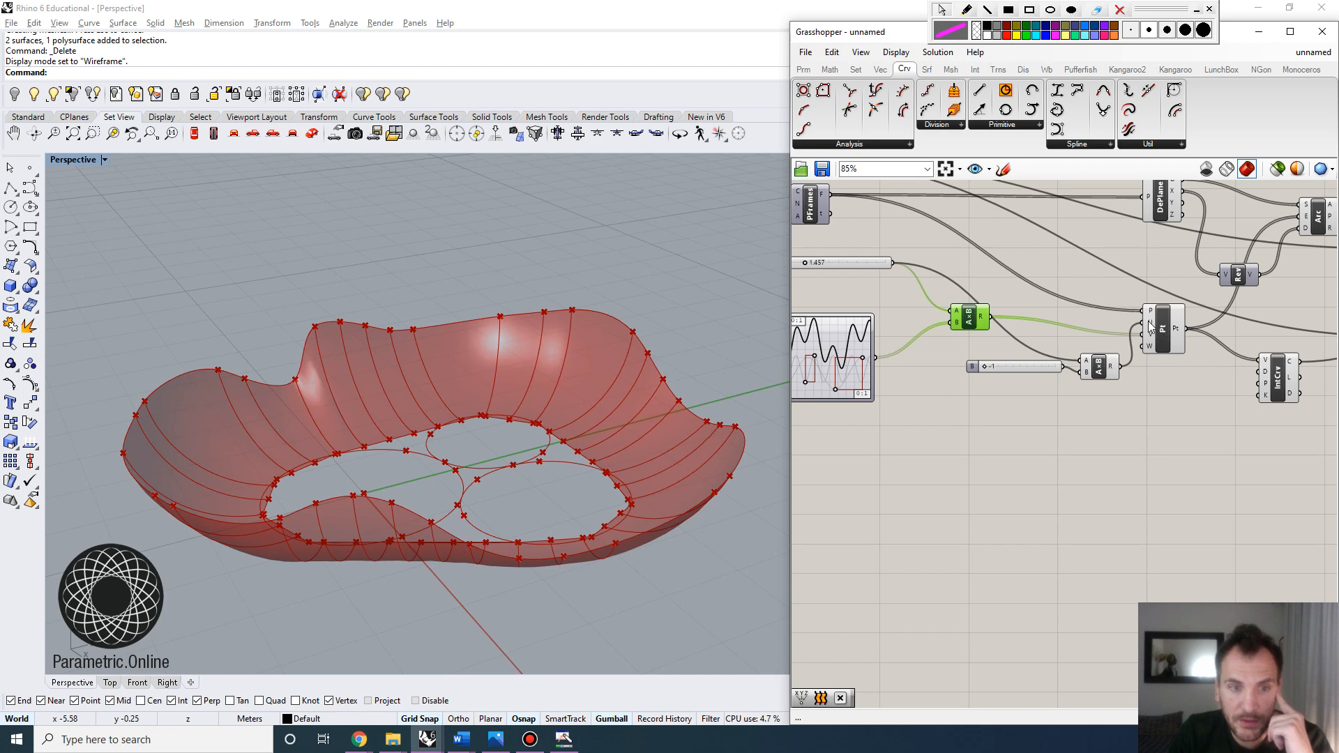
mouse_move(1151, 326)
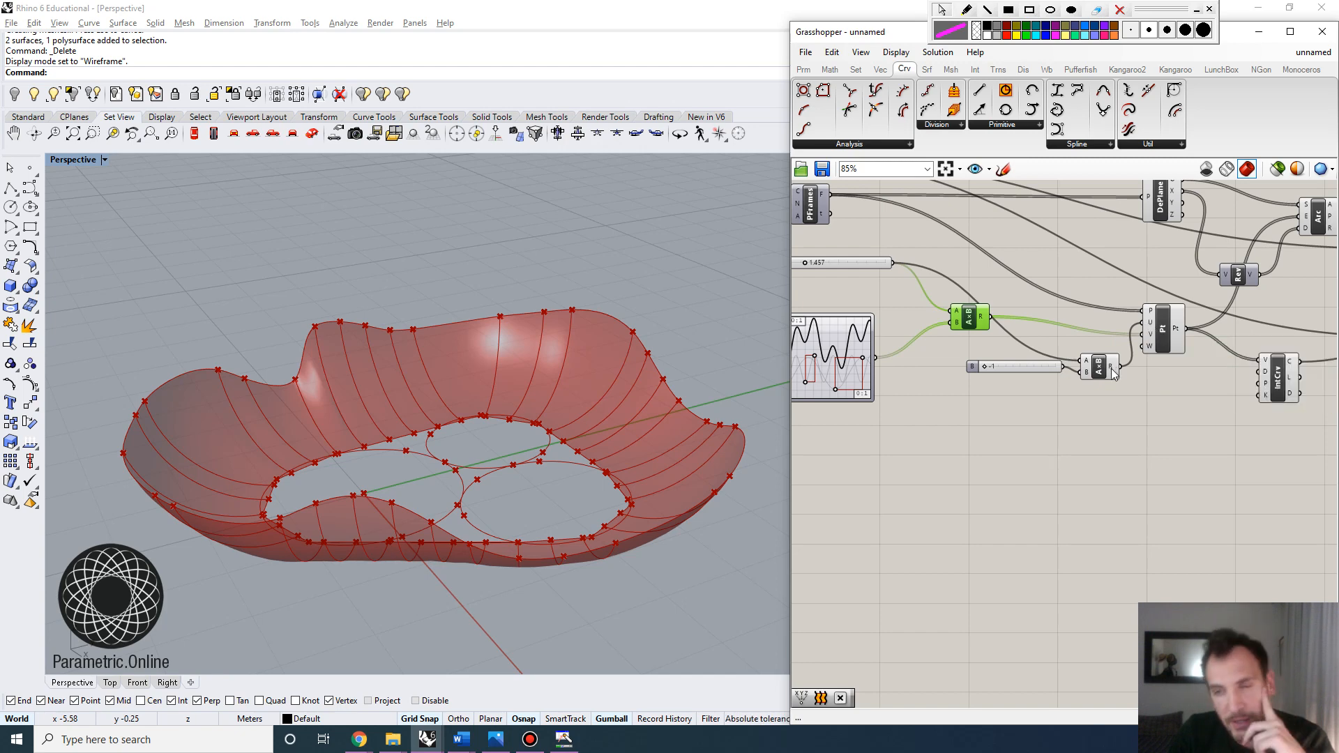
drag(1112, 373, 1111, 357)
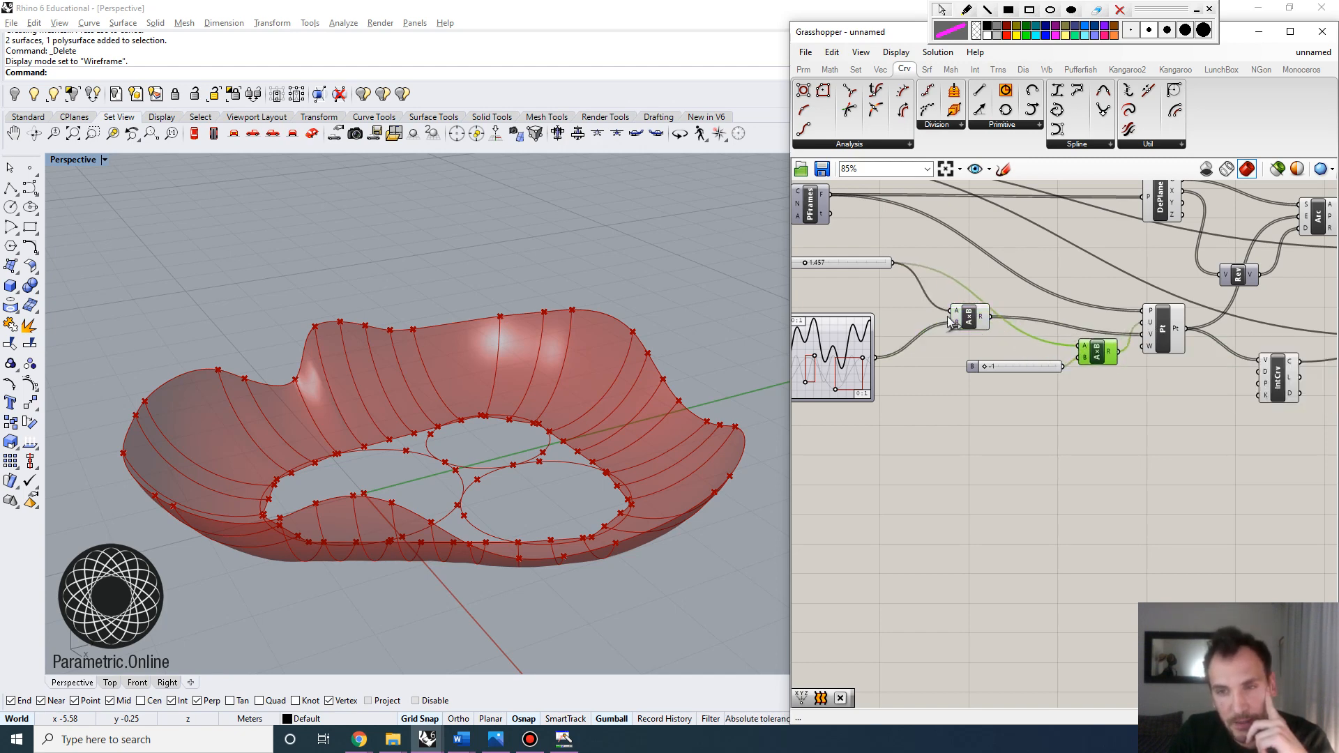
mouse_move(971, 323)
mouse_down()
mouse_move(934, 330)
mouse_move(950, 320)
mouse_up()
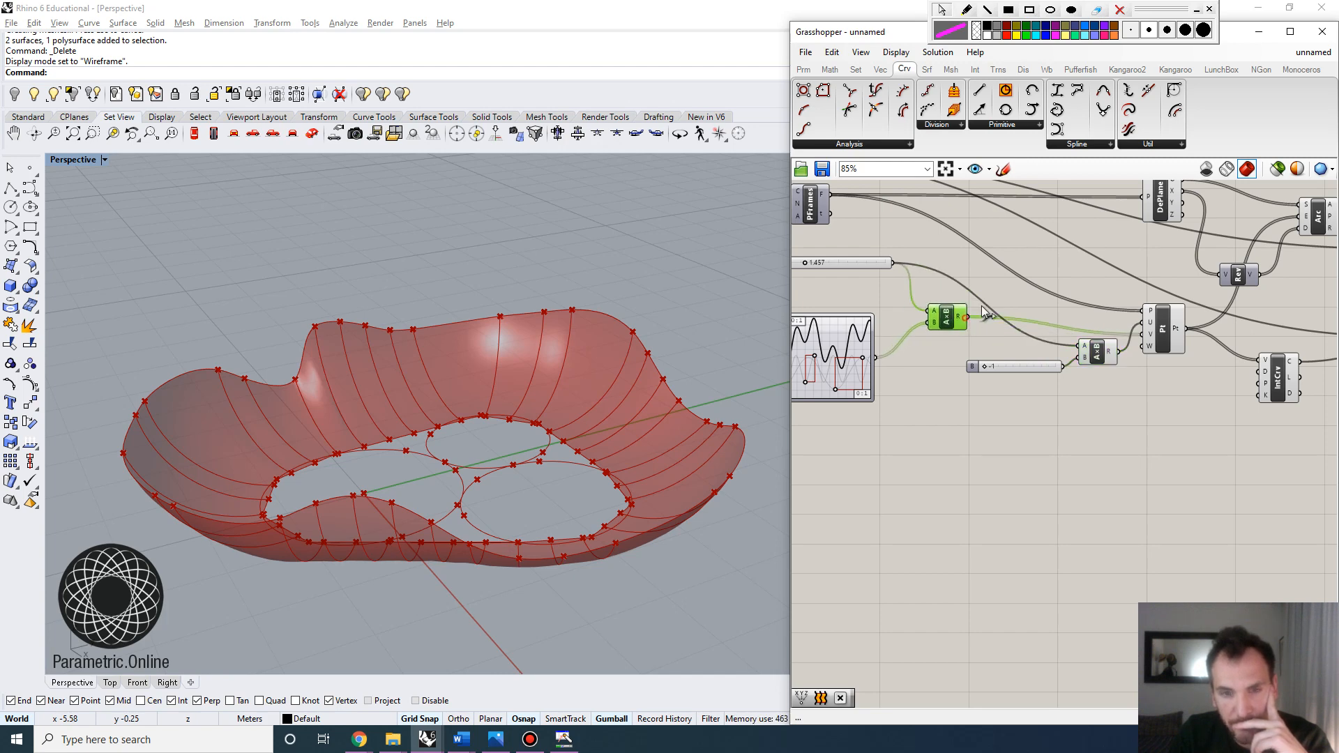
drag(1081, 351, 1083, 348)
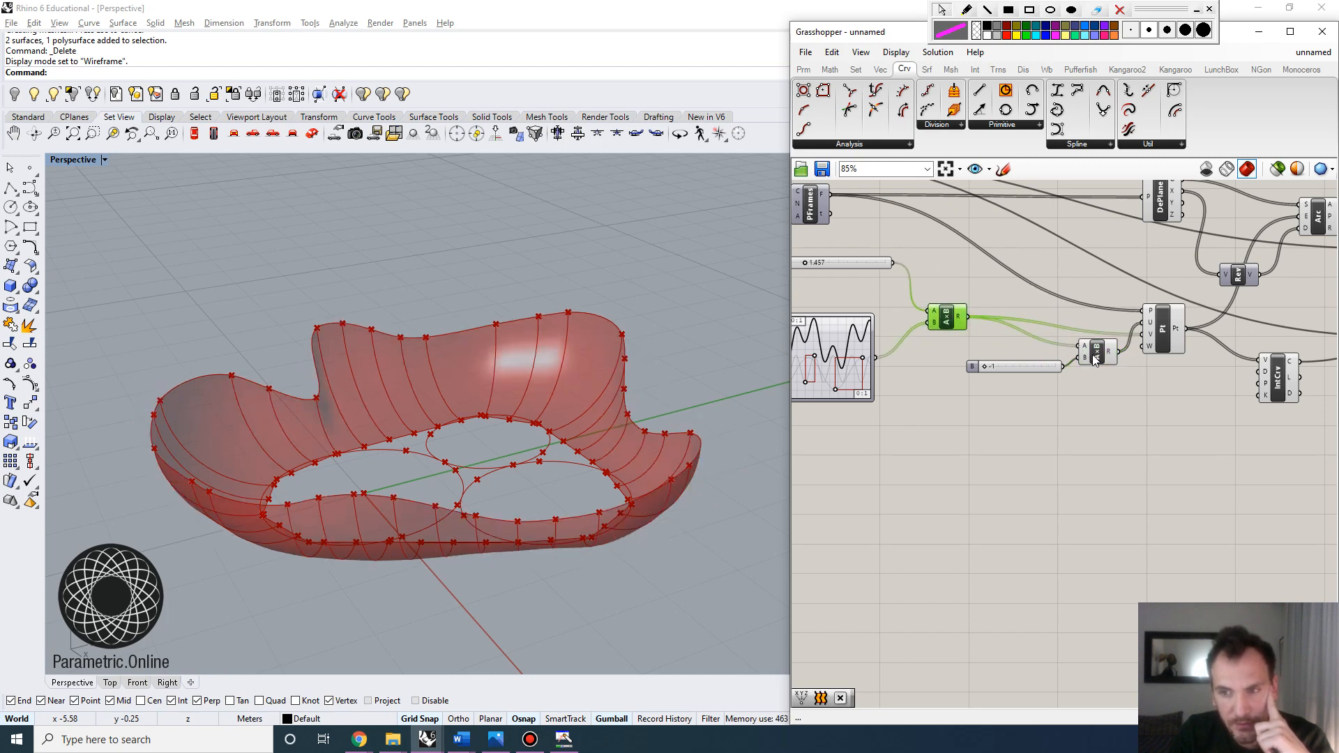
Step: Tidy the multiplication by -1 and its slider, and set slider A above the Graph Mapper to 1.350
right_drag(622, 365, 555, 502)
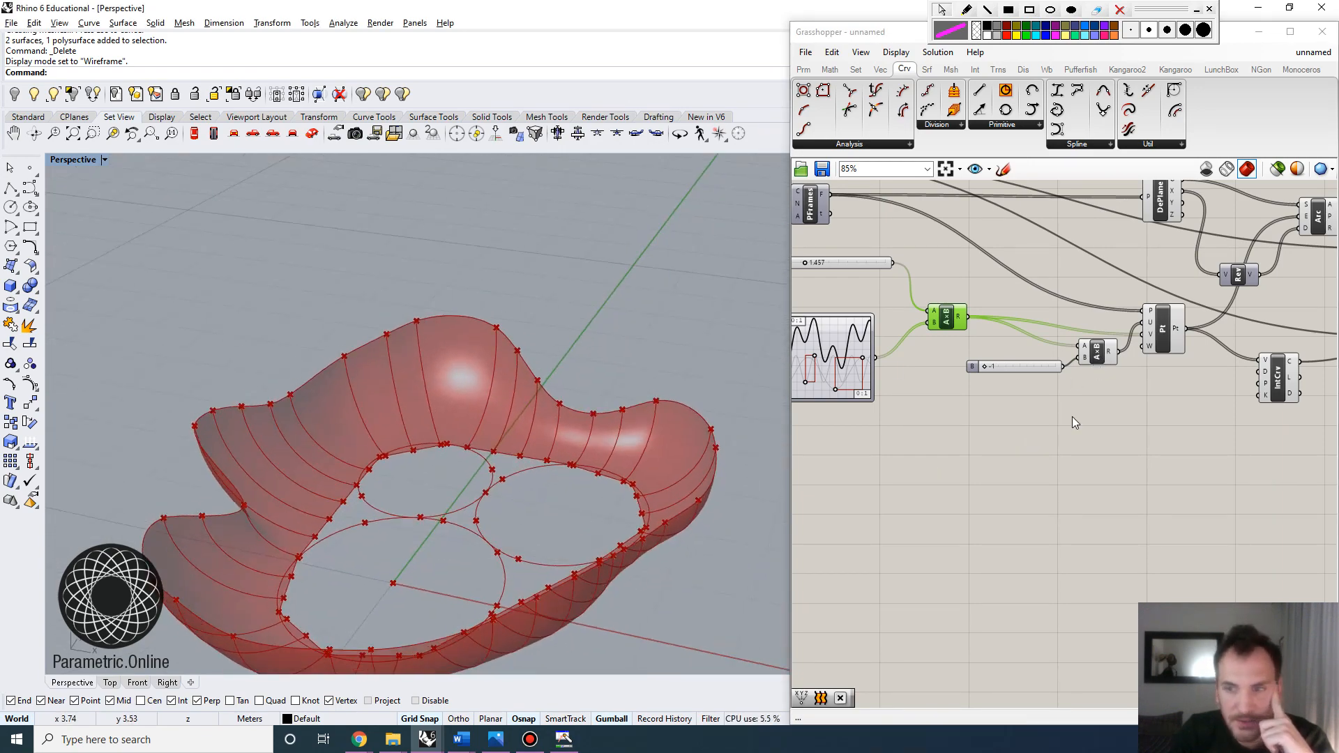
scroll(1081, 390, up, 2)
drag(1093, 358, 1082, 351)
drag(1004, 369, 974, 355)
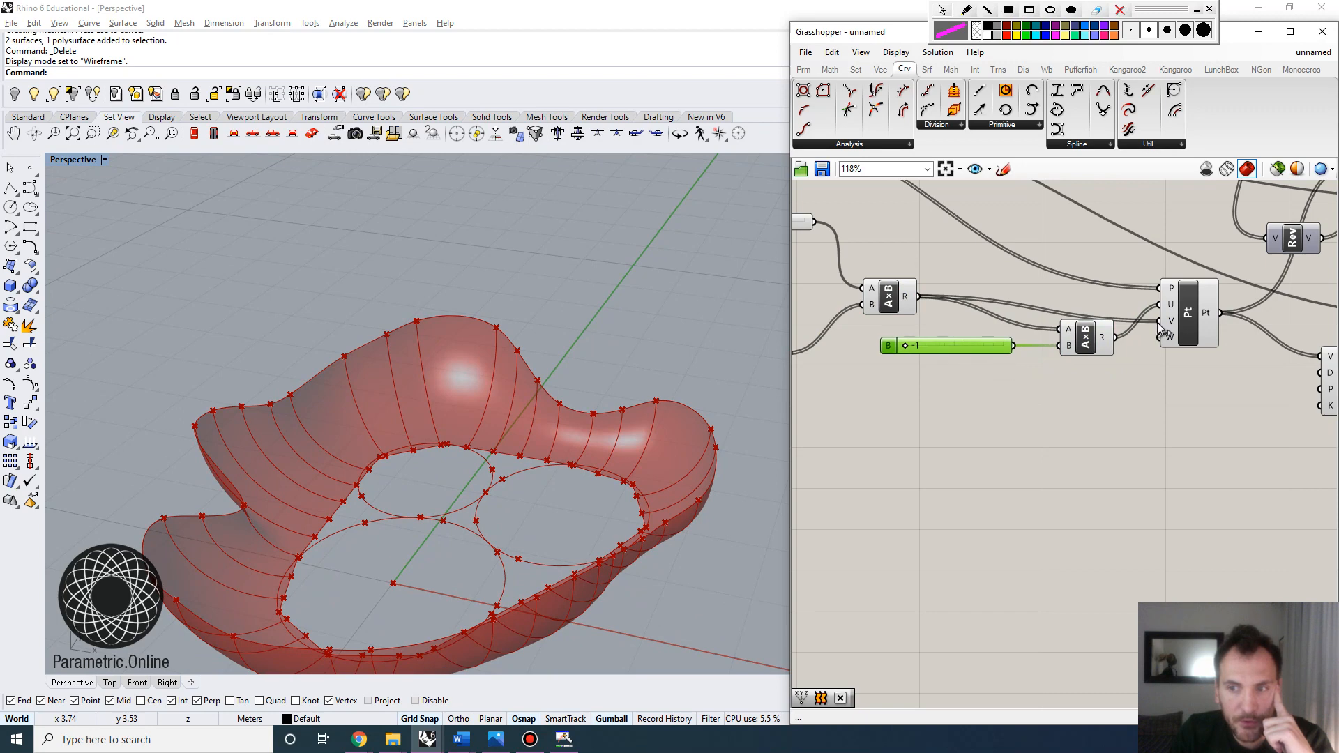
click(895, 299)
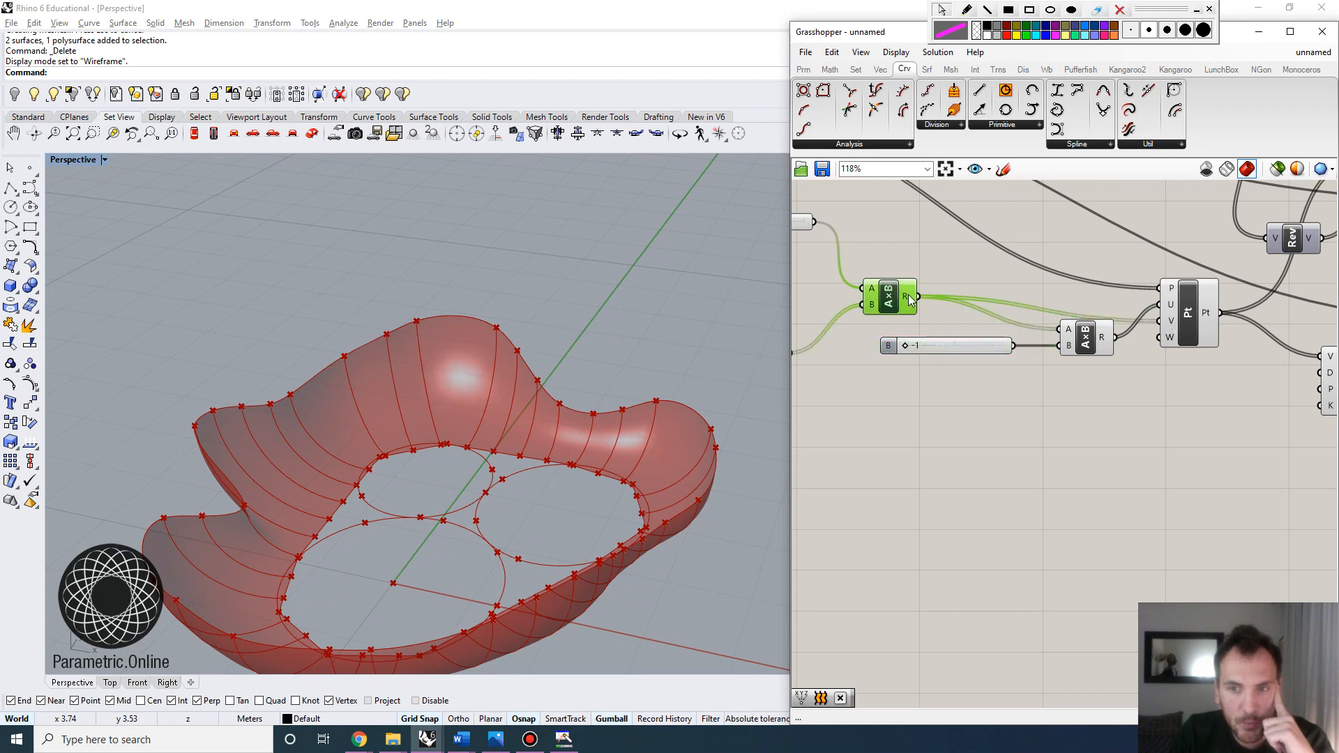
right_drag(874, 271, 1062, 341)
mouse_move(883, 294)
mouse_down()
mouse_move(907, 295)
mouse_move(882, 292)
mouse_up()
scroll(929, 272, down, 2)
scroll(1164, 353, up, 1)
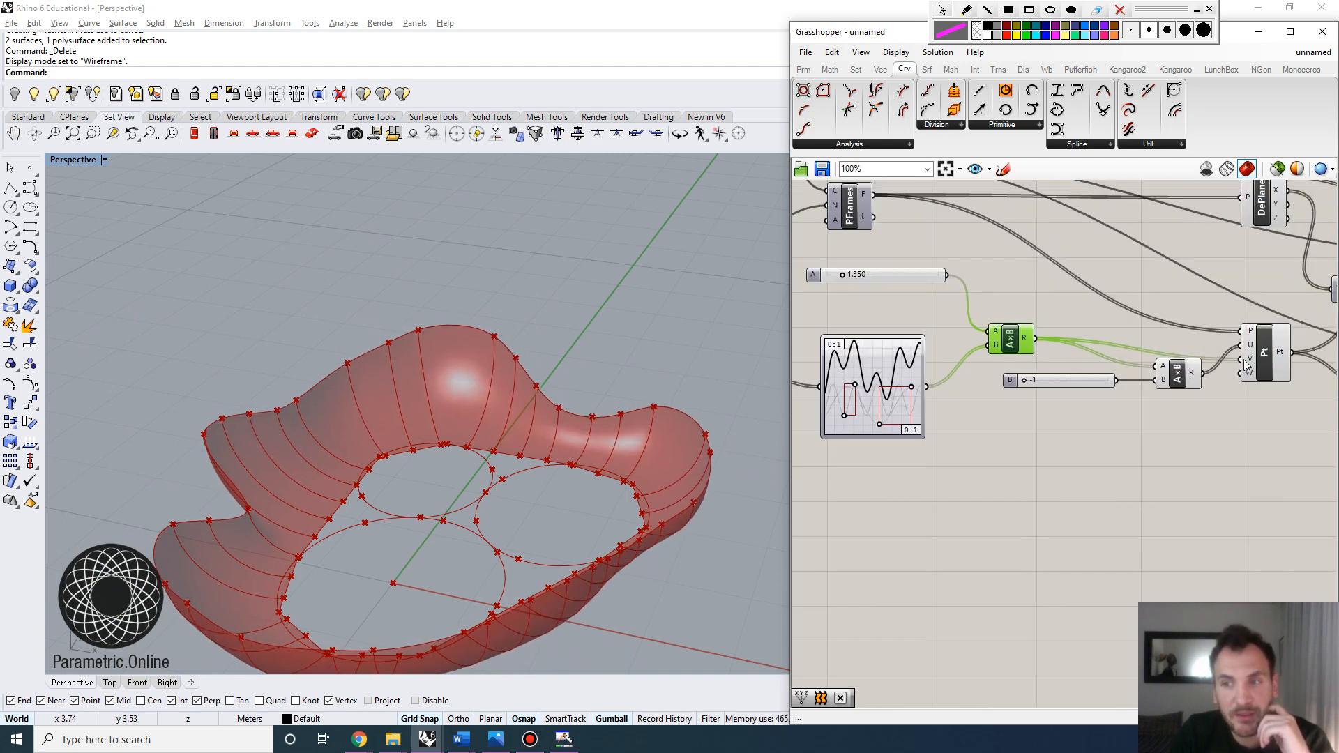
Step: Add a number slider with value 2 and connect it to the V input of the Pt component
double_click(1024, 451)
text(2)
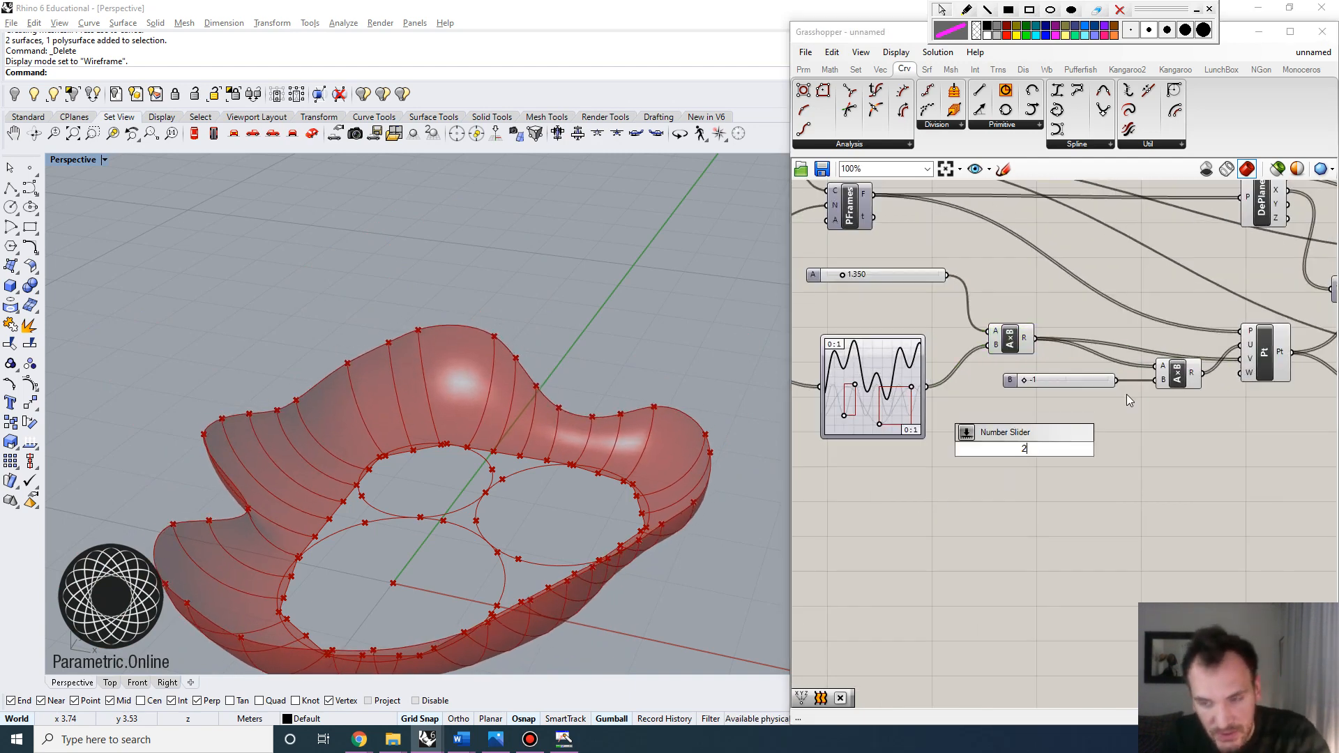
key(Return)
drag(1274, 362, 1251, 357)
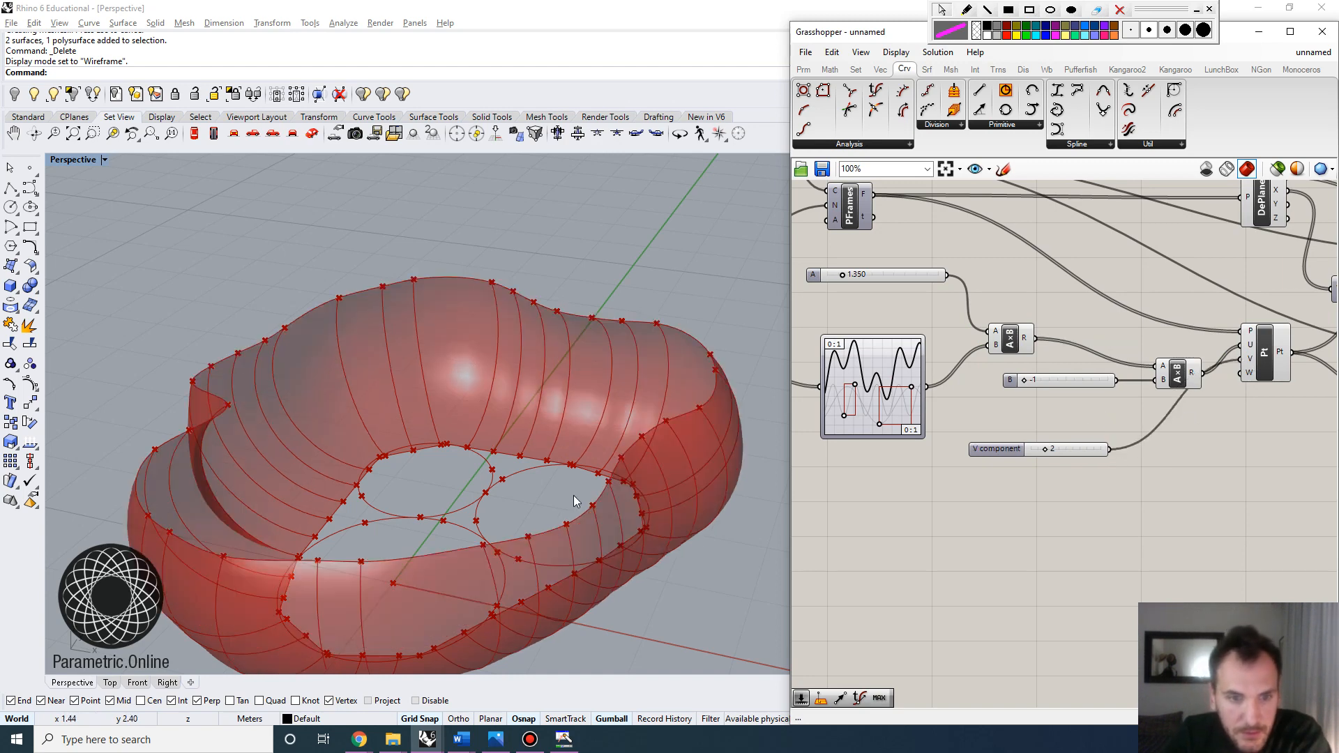
right_drag(573, 496, 602, 438)
scroll(1025, 445, up, 3)
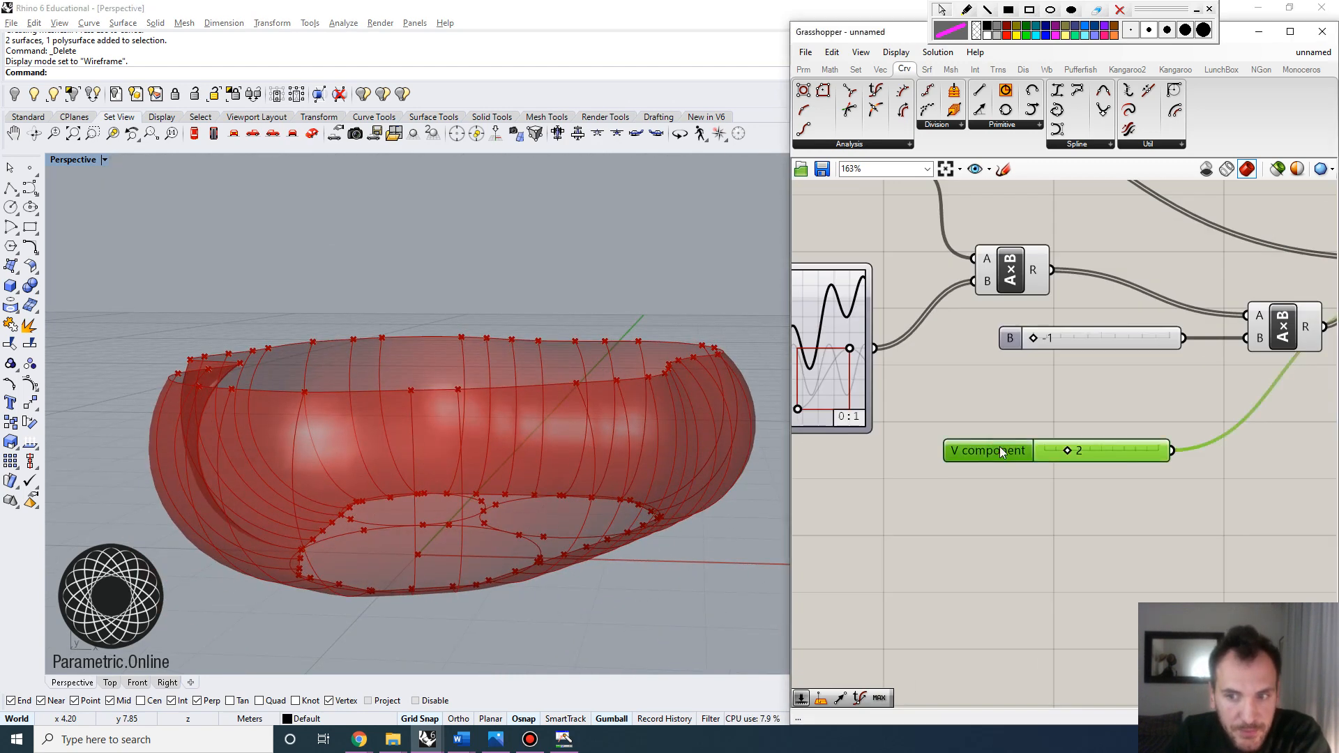
Step: Switch the V component slider to decimal values and set it to 0.588
double_click(999, 446)
click(1005, 581)
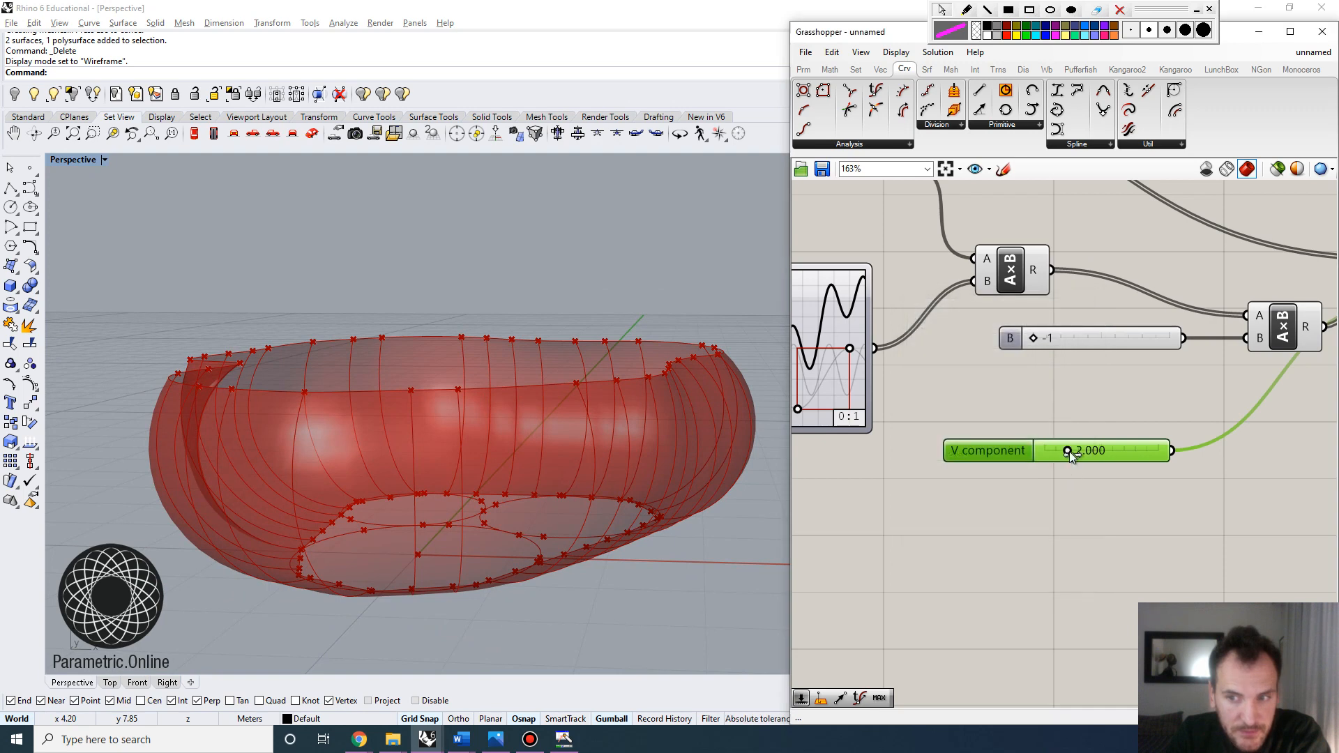
drag(1065, 454, 1052, 456)
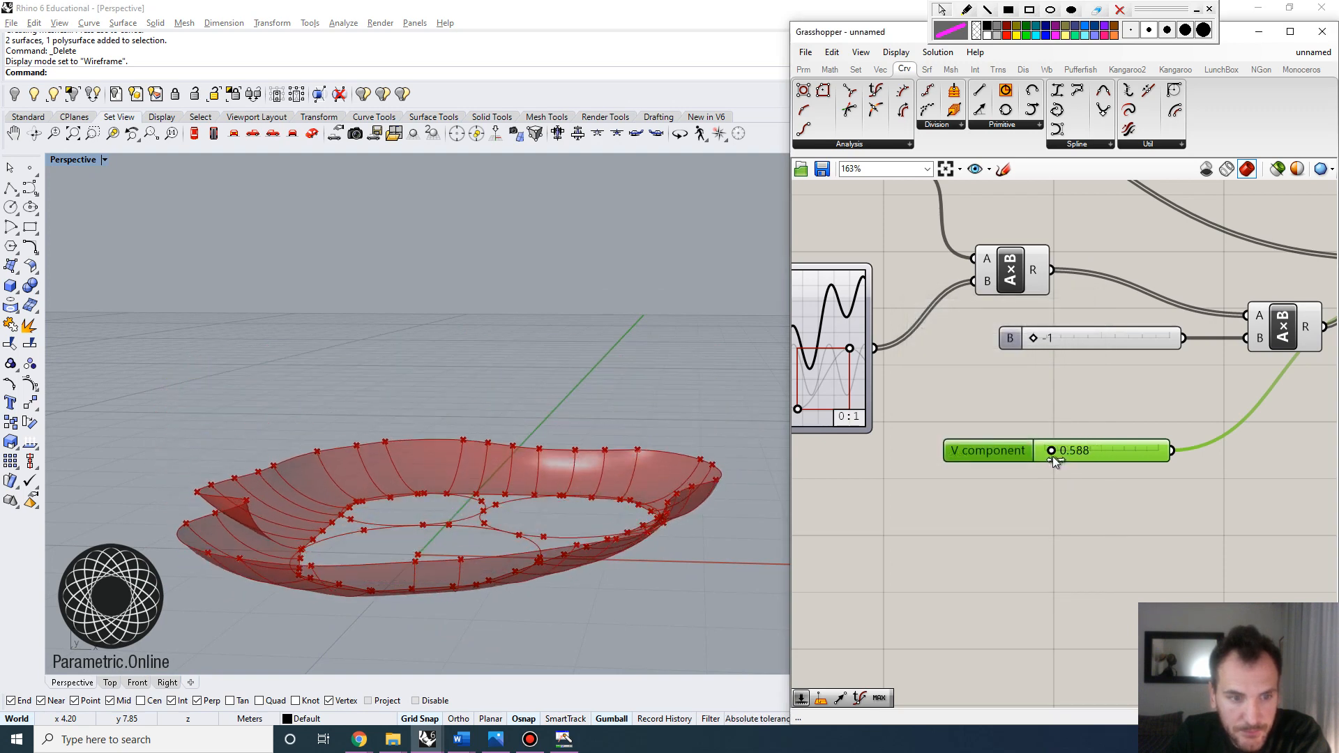
right_drag(614, 474, 530, 537)
scroll(537, 421, up, 5)
right_drag(487, 445, 519, 448)
scroll(514, 421, down, 3)
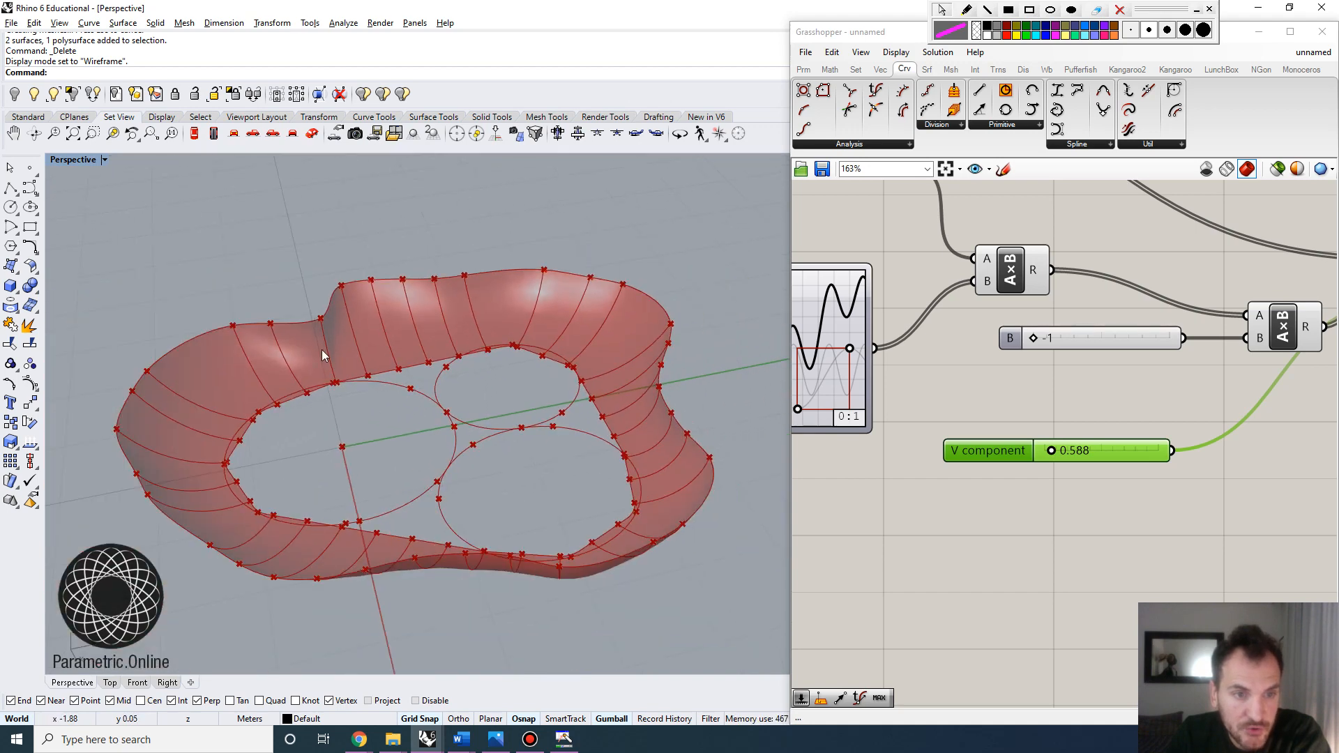
Step: Reshape the Graph Mapper curve by repositioning its control handles to vary the arcs around the sweep
scroll(1062, 371, down, 3)
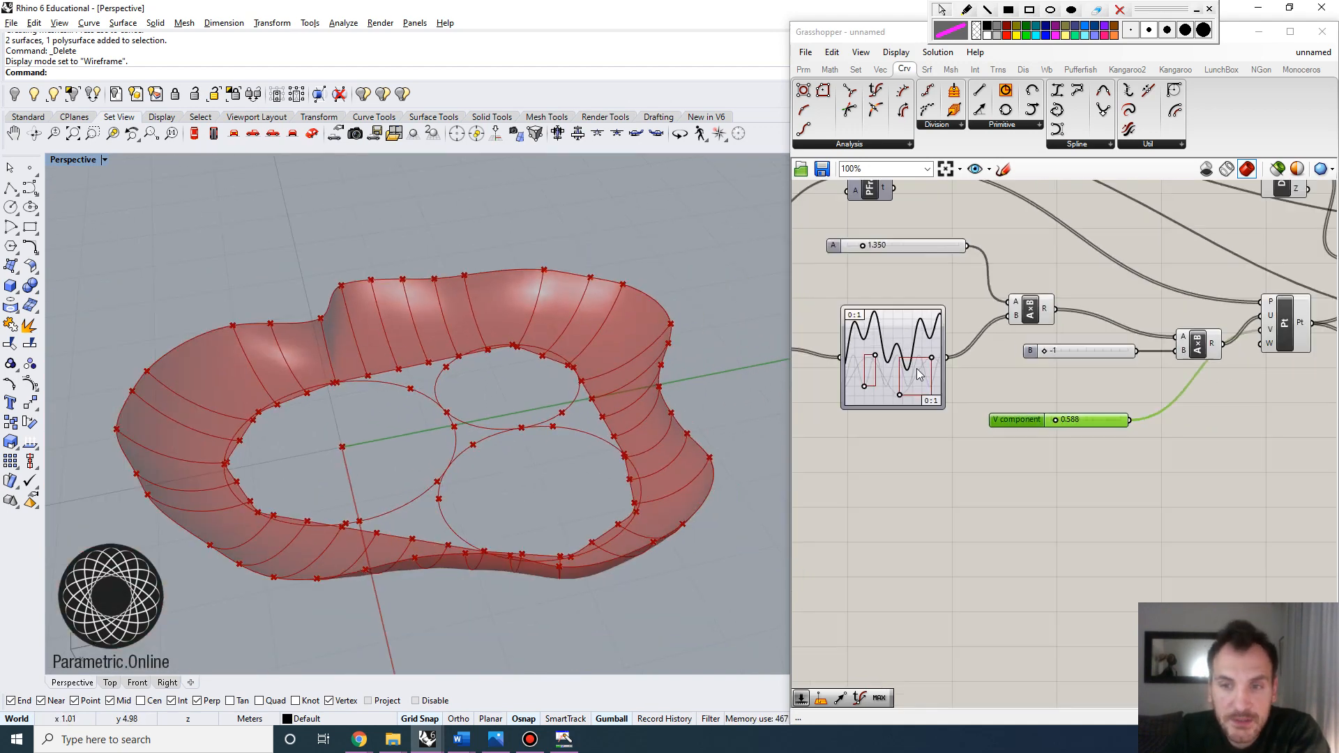
right_drag(1062, 371, 1182, 396)
scroll(1181, 397, up, 2)
mouse_move(925, 378)
mouse_down()
mouse_move(945, 378)
mouse_move(939, 389)
mouse_up()
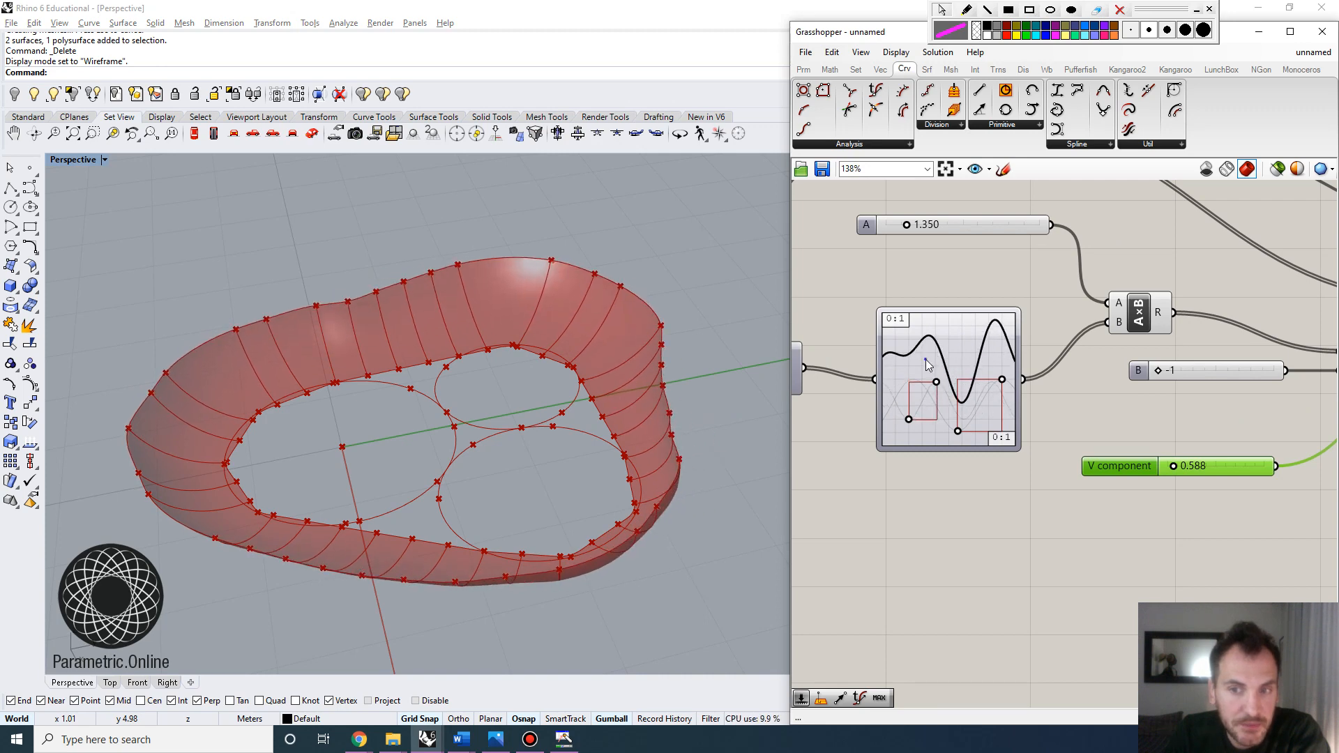
right_drag(926, 359, 921, 362)
drag(905, 422, 910, 418)
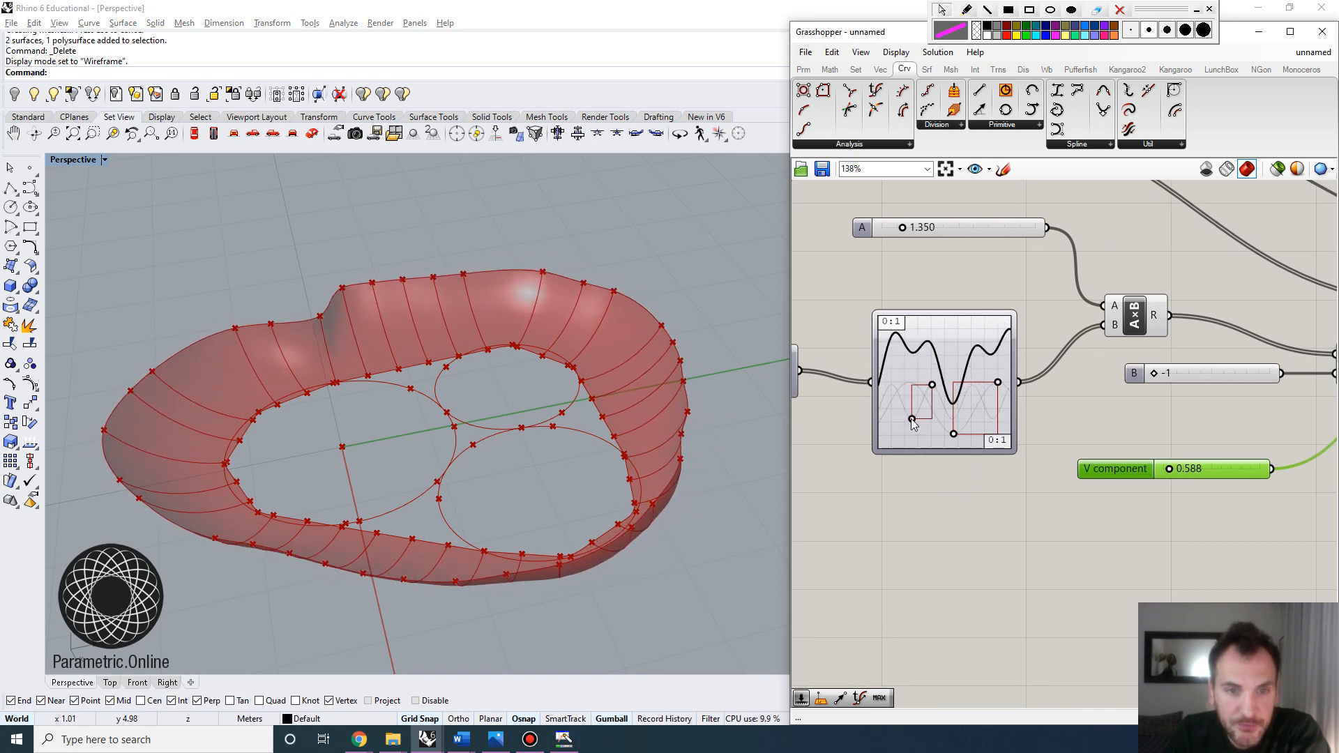
right_drag(525, 432, 641, 546)
Step: Add an Offset Curve component and feed it the curve output of the IntCrv component
scroll(1044, 430, down, 6)
right_drag(1180, 451, 976, 433)
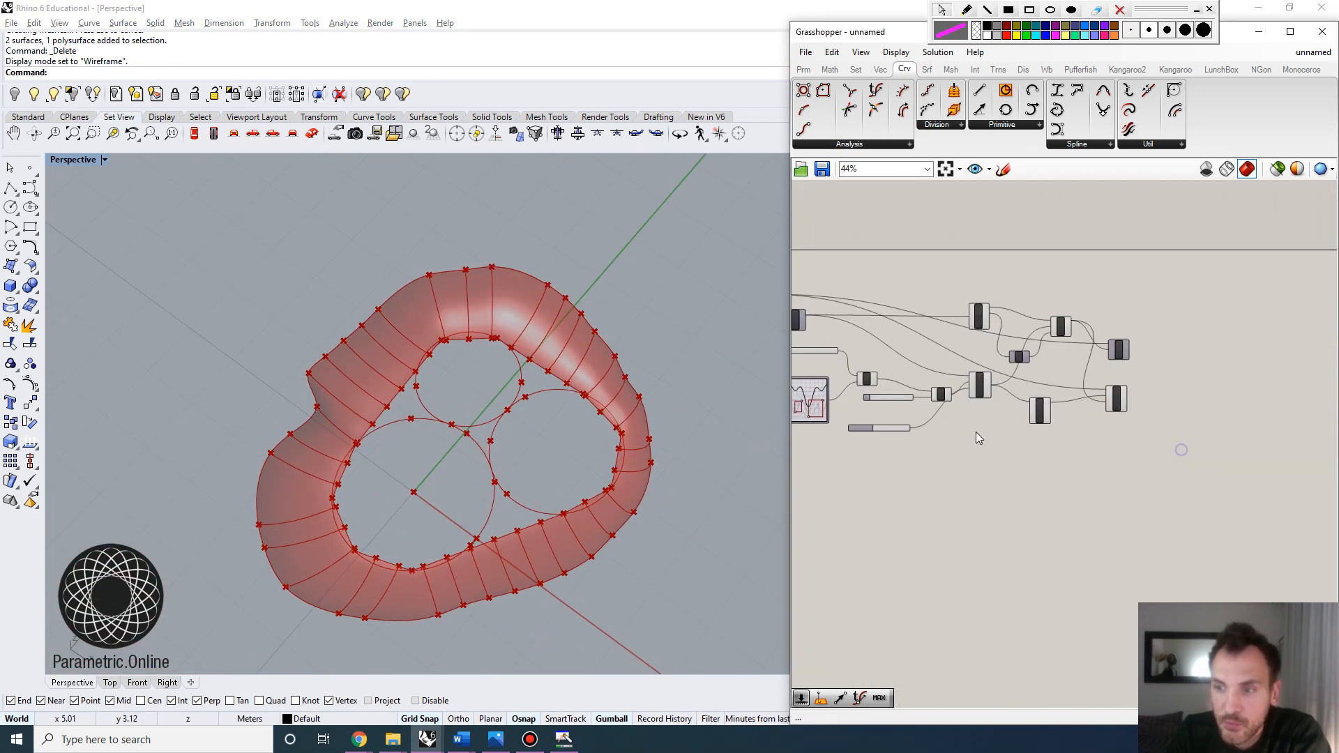
scroll(983, 427, up, 3)
right_drag(572, 613, 569, 412)
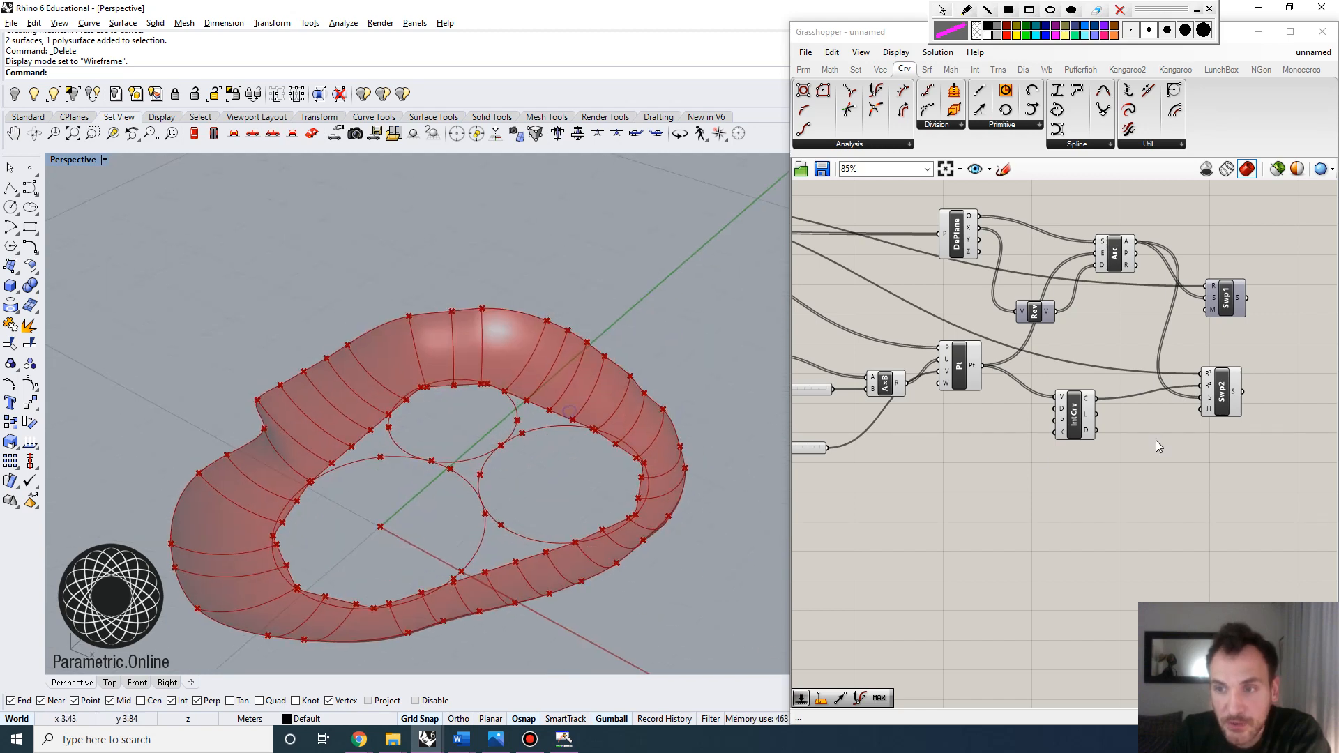
click(1076, 420)
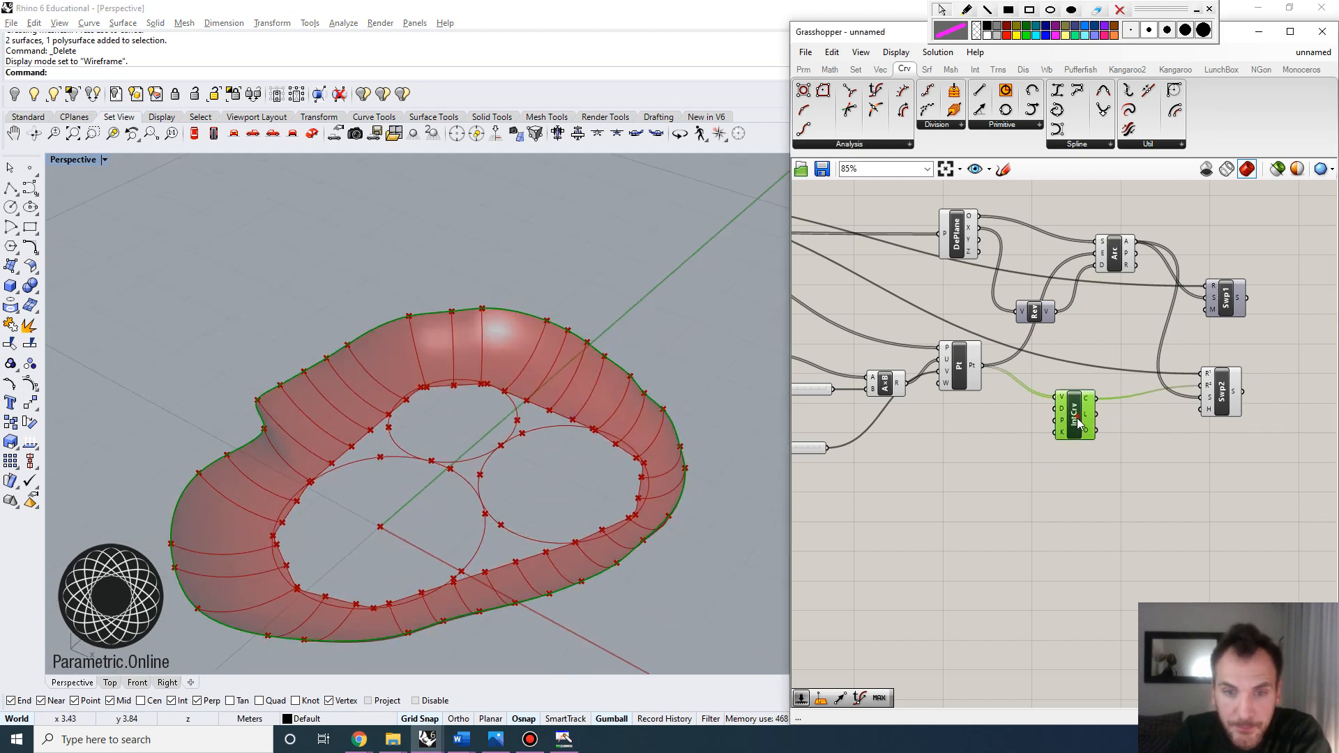
double_click(1108, 485)
text(off)
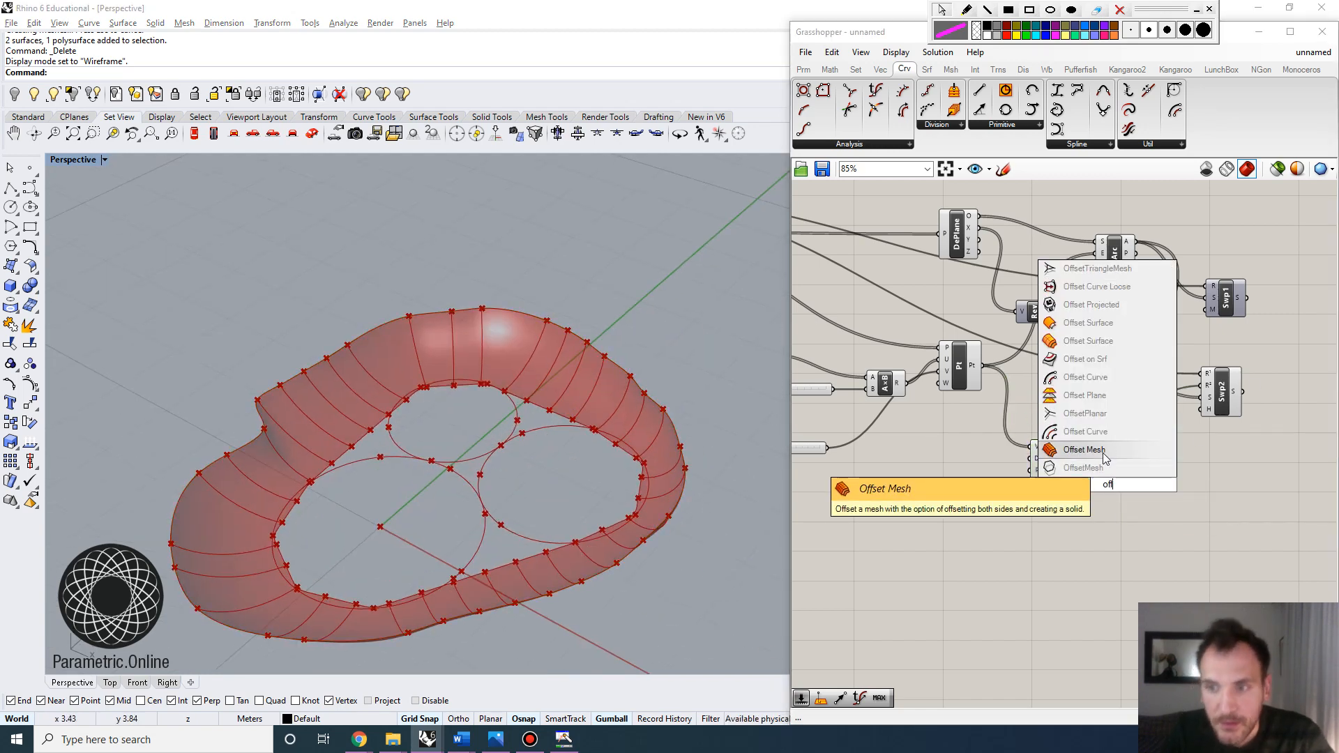
click(1101, 385)
drag(1129, 474, 1131, 478)
drag(1158, 496, 1185, 502)
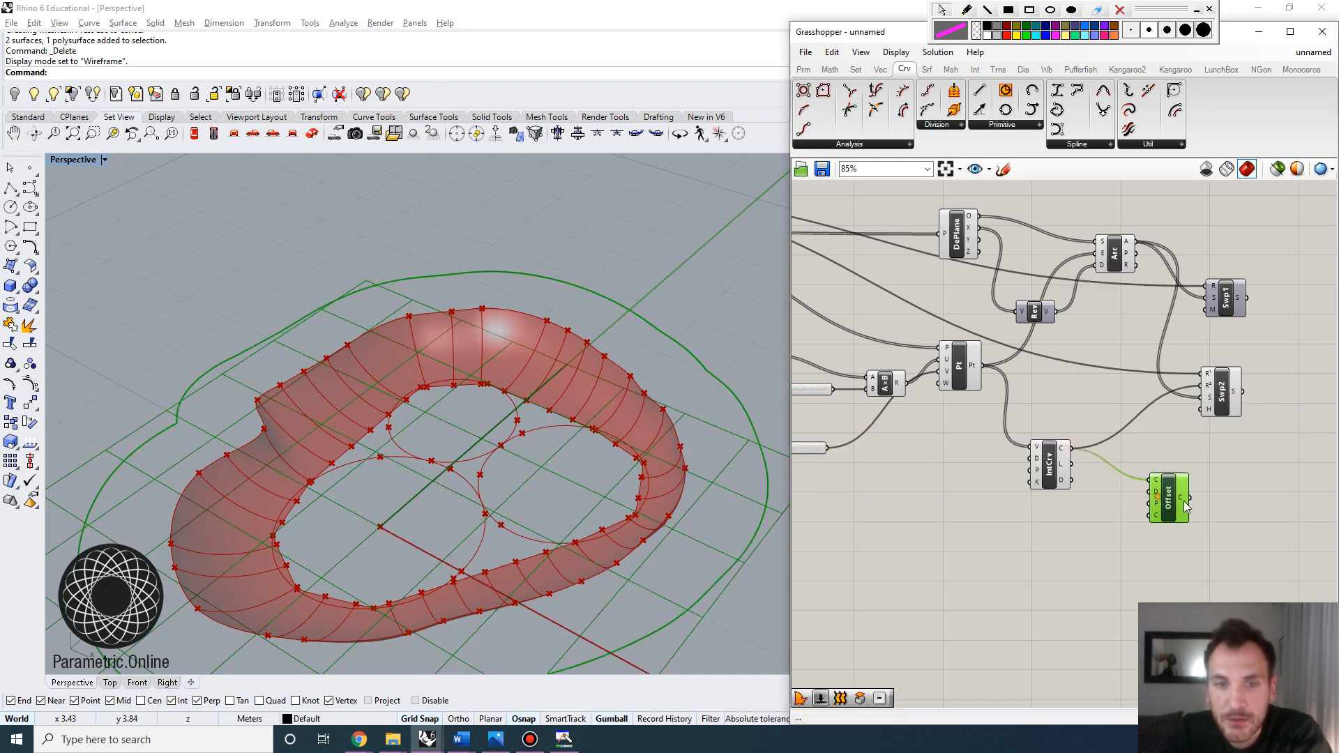
right_drag(661, 451, 466, 509)
right_drag(524, 460, 572, 390)
scroll(1037, 516, up, 4)
Step: Add a number slider to the Offset component's Distance input and set it to 1
double_click(1035, 516)
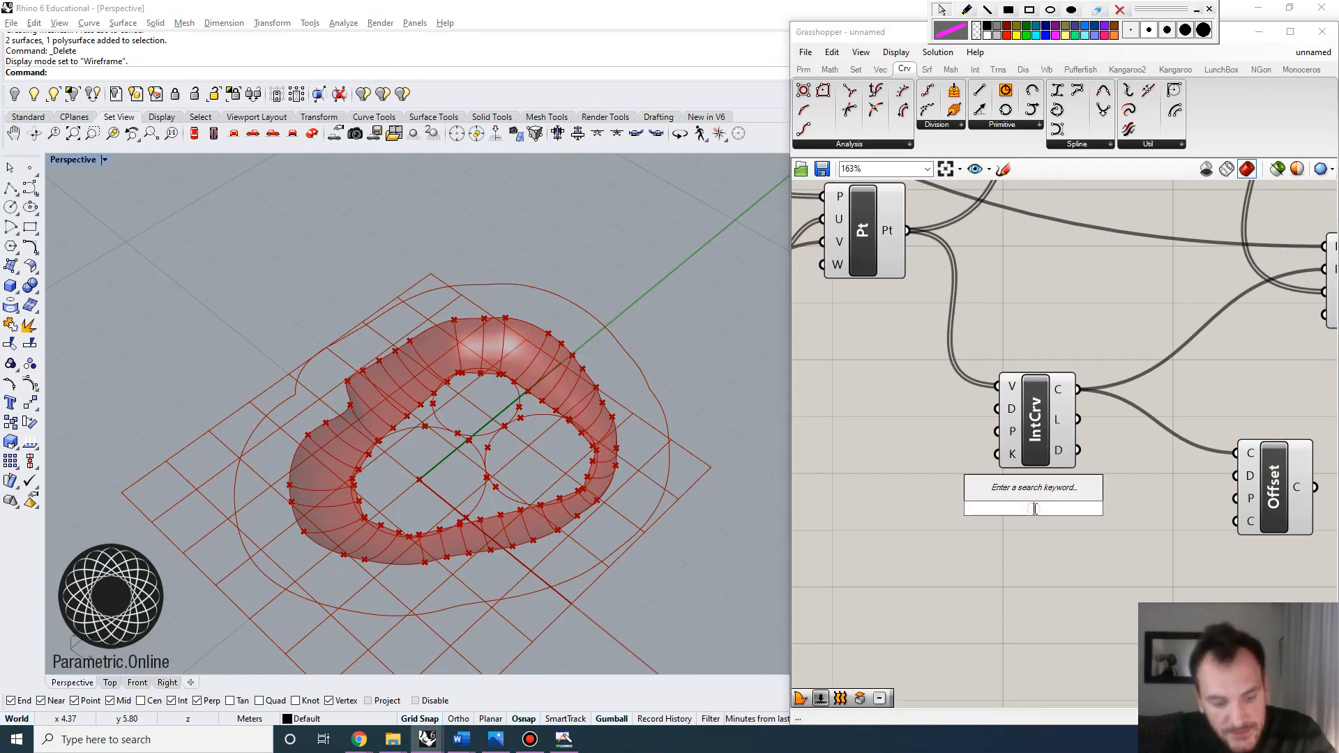
text(3)
key(Return)
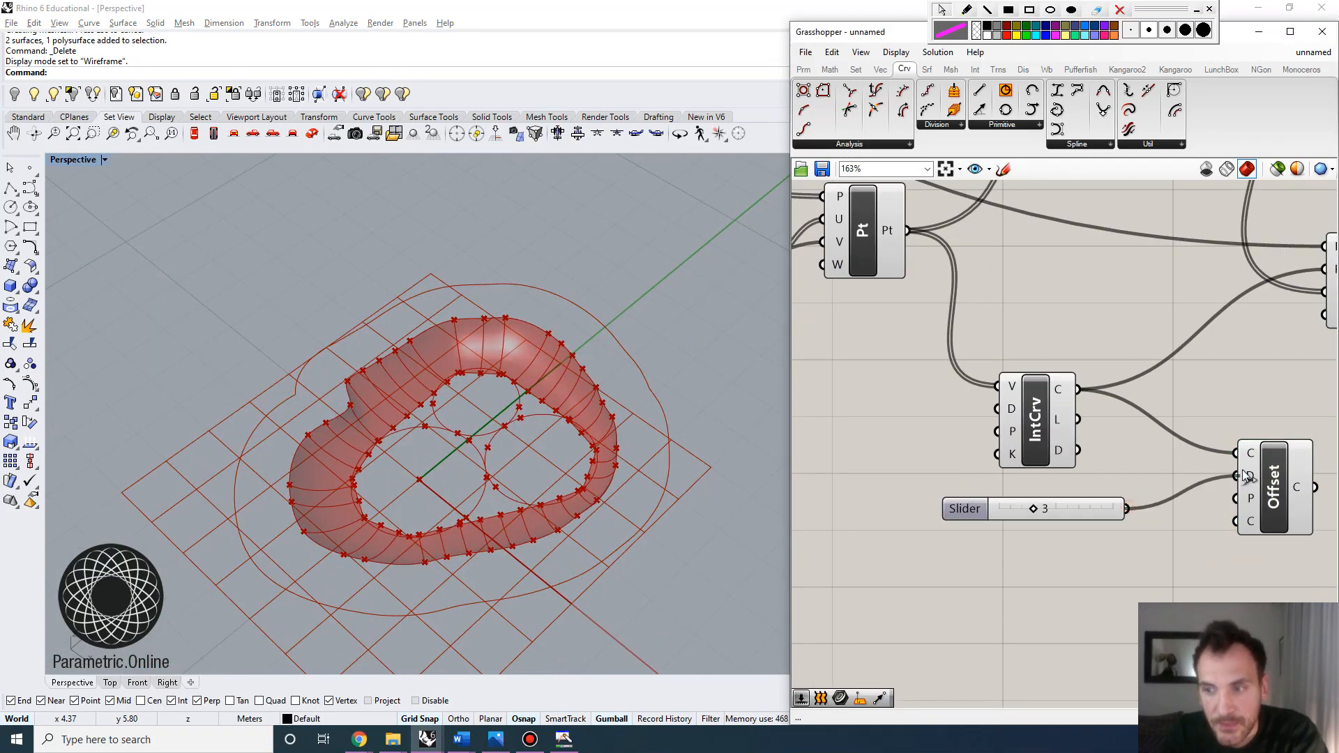
drag(1245, 477, 1245, 477)
click(1282, 476)
scroll(1049, 509, up, 3)
drag(1048, 503, 1011, 504)
Step: Move the Distance slider and the Offset component together further below the IntCrv component
scroll(1118, 432, down, 4)
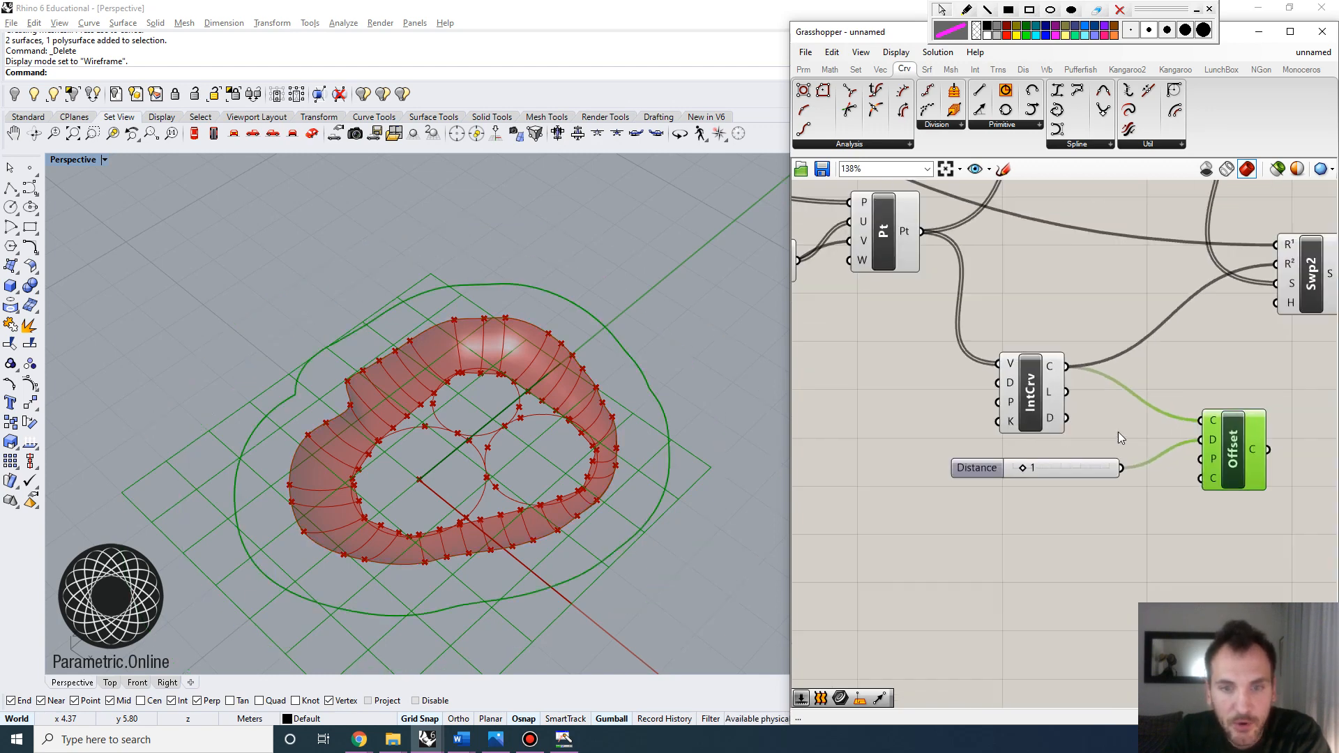
drag(1156, 548, 972, 451)
drag(1113, 474, 1100, 506)
click(1223, 478)
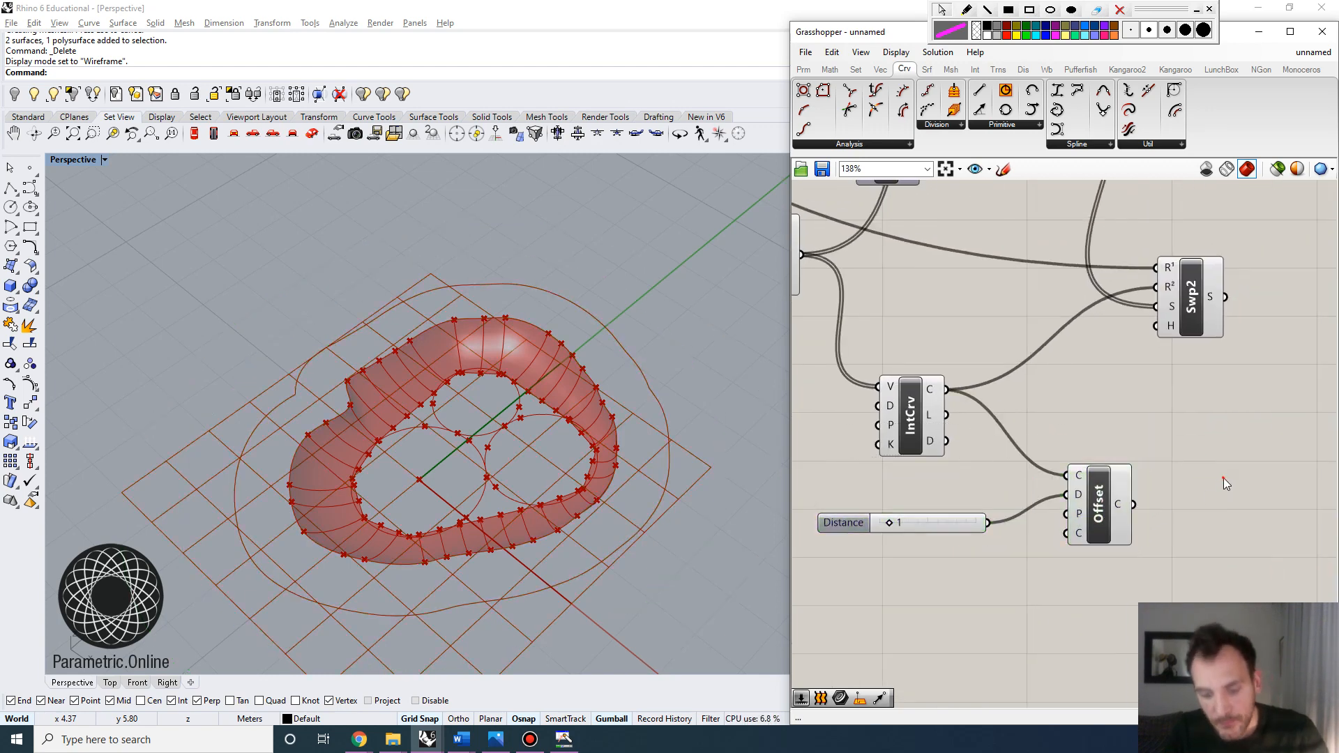
Step: Try a Boundary Surfaces component fed by both the IntCrv curve and the Offset curve
double_click(1223, 479)
text(boun)
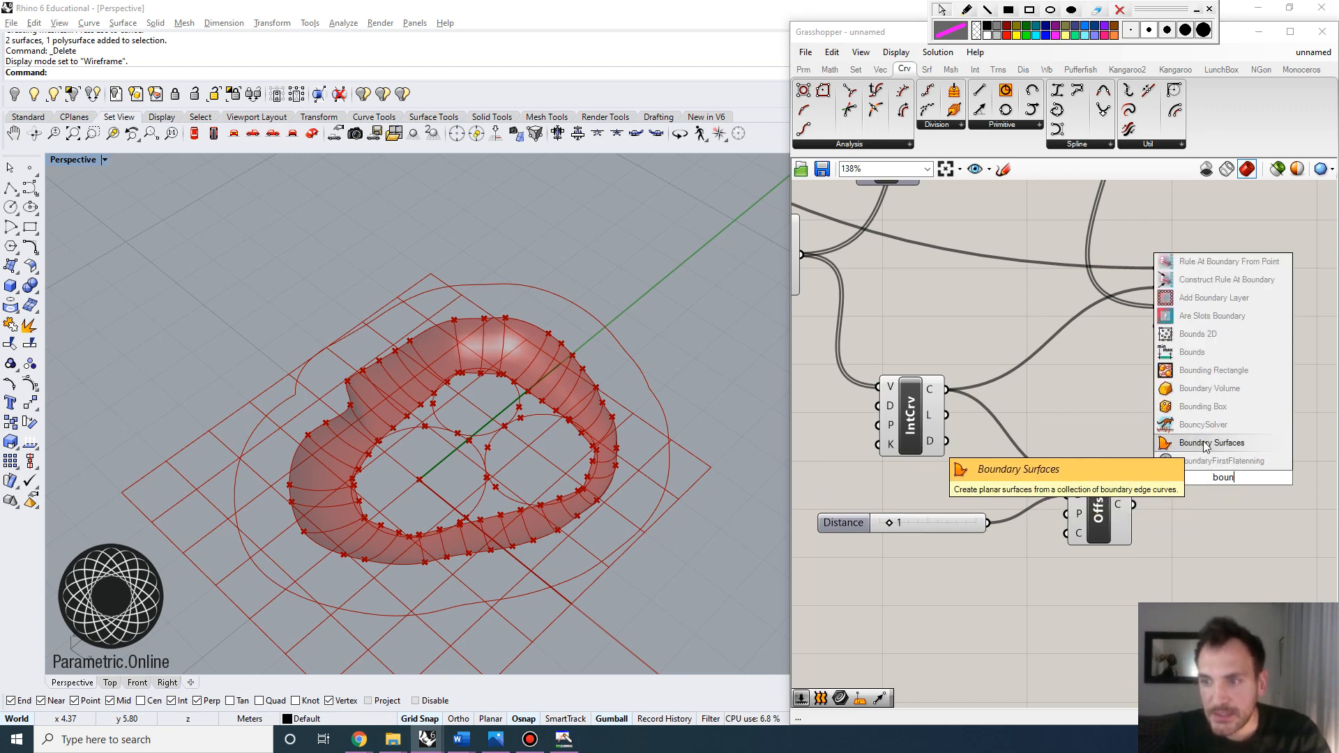
click(1203, 443)
click(908, 427)
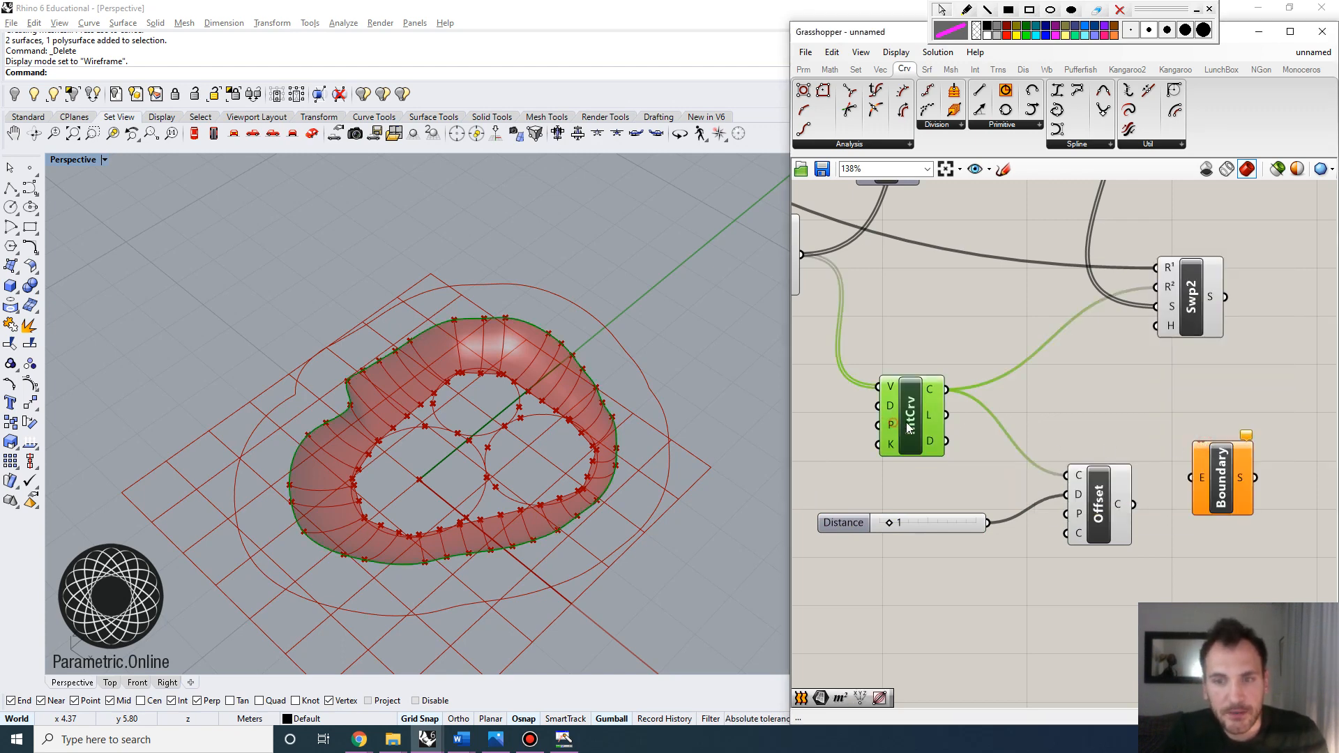
click(1128, 506)
drag(1132, 503, 933, 391)
drag(1206, 466, 1219, 435)
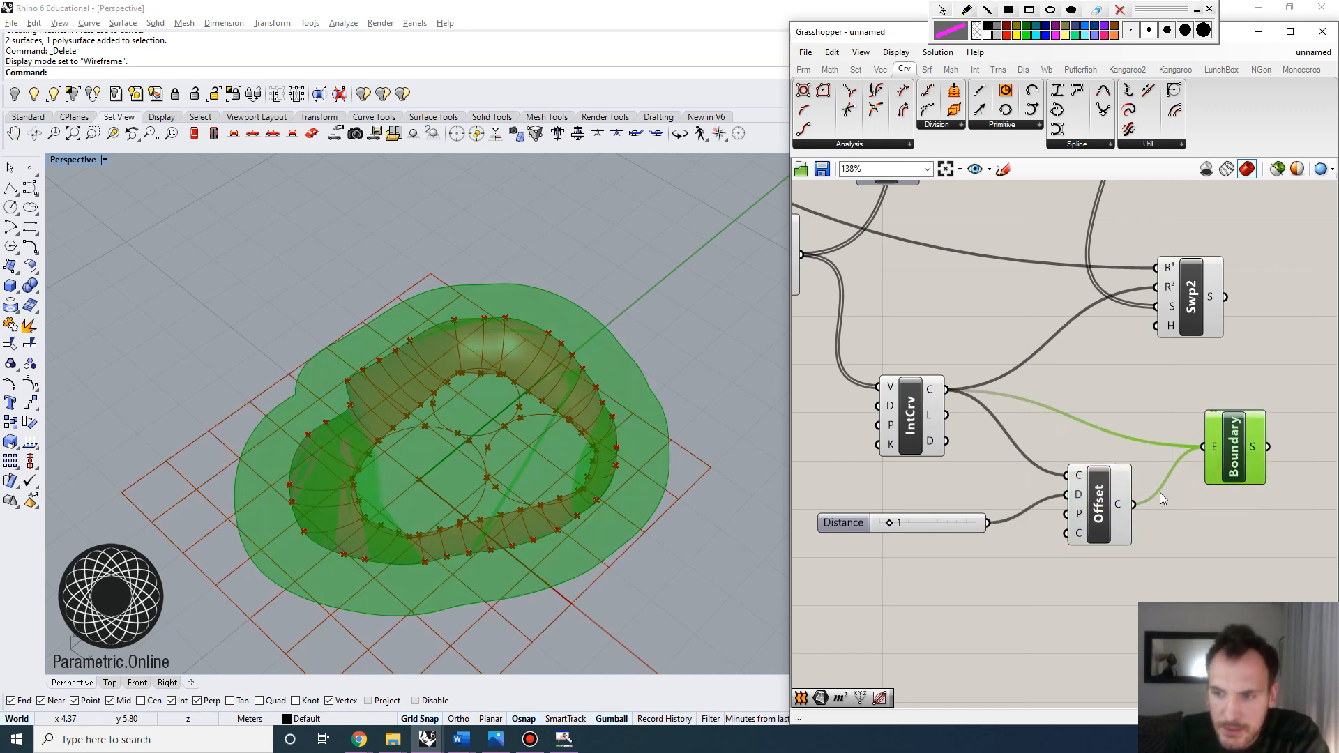
Step: Reconnect the IntCrv and Offset curves to the Boundary component's edges input, and delete that component
drag(1074, 523, 1052, 543)
click(912, 414)
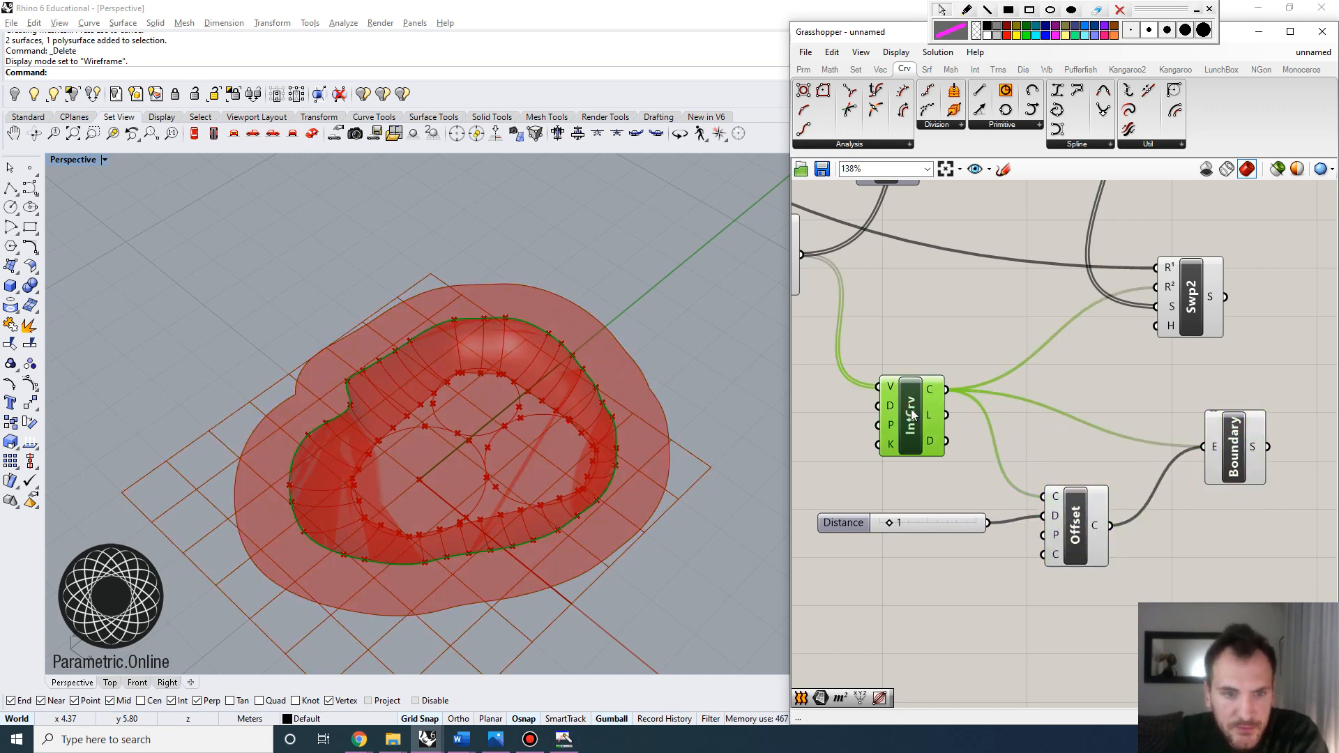
right_drag(529, 513, 542, 428)
click(1074, 523)
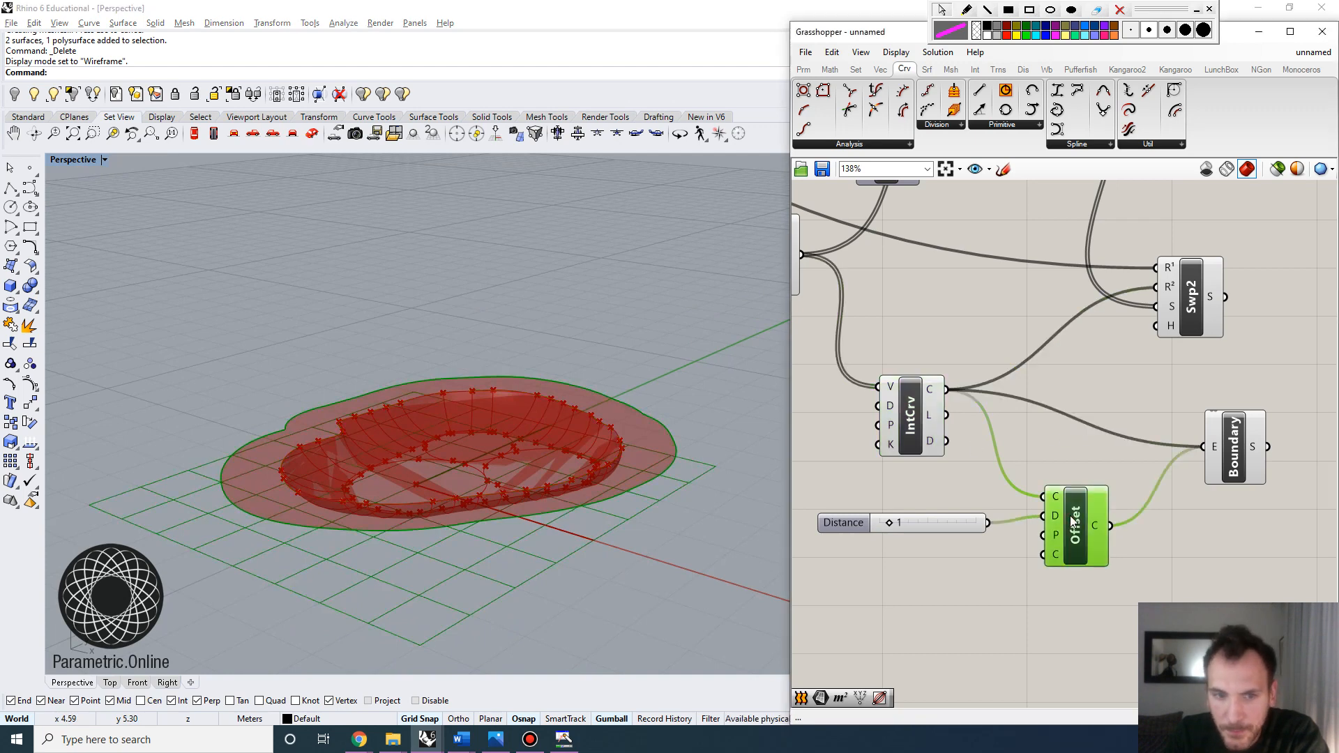
drag(949, 395, 1203, 447)
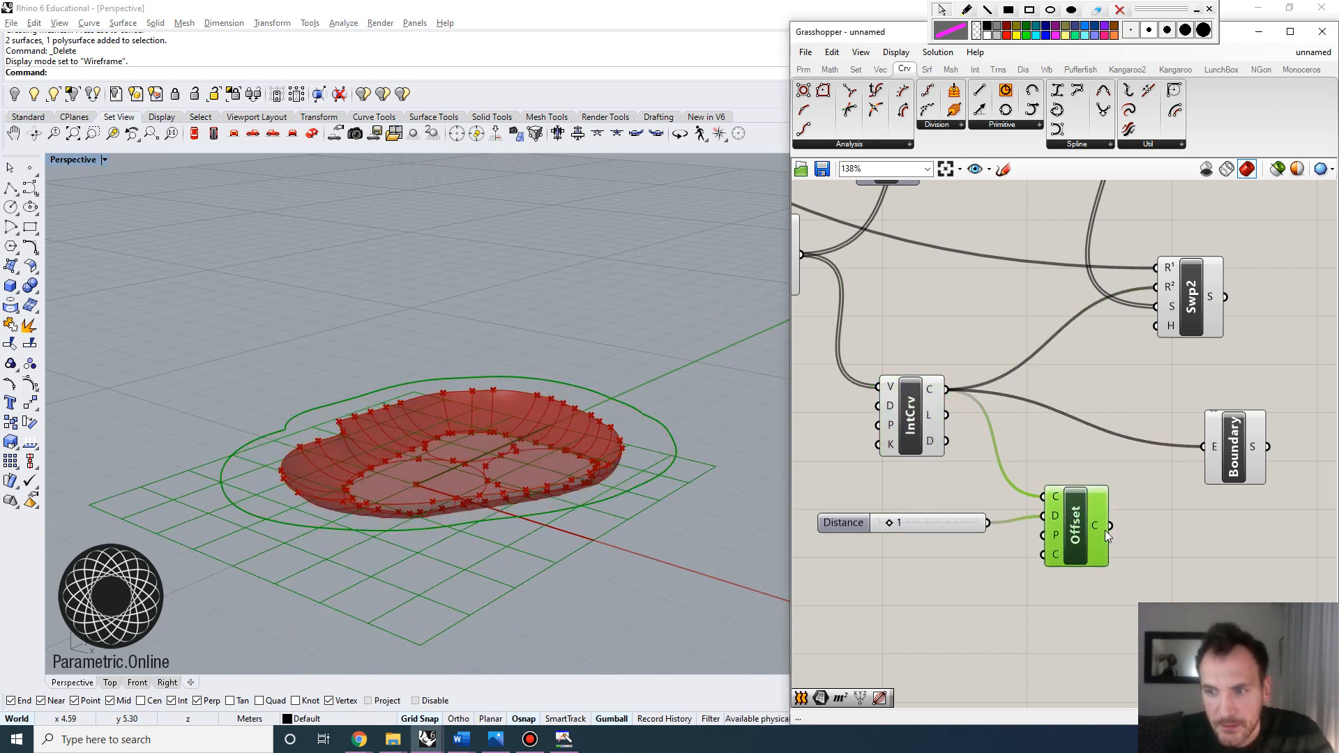
shift+drag(1136, 499, 1203, 446)
click(1235, 450)
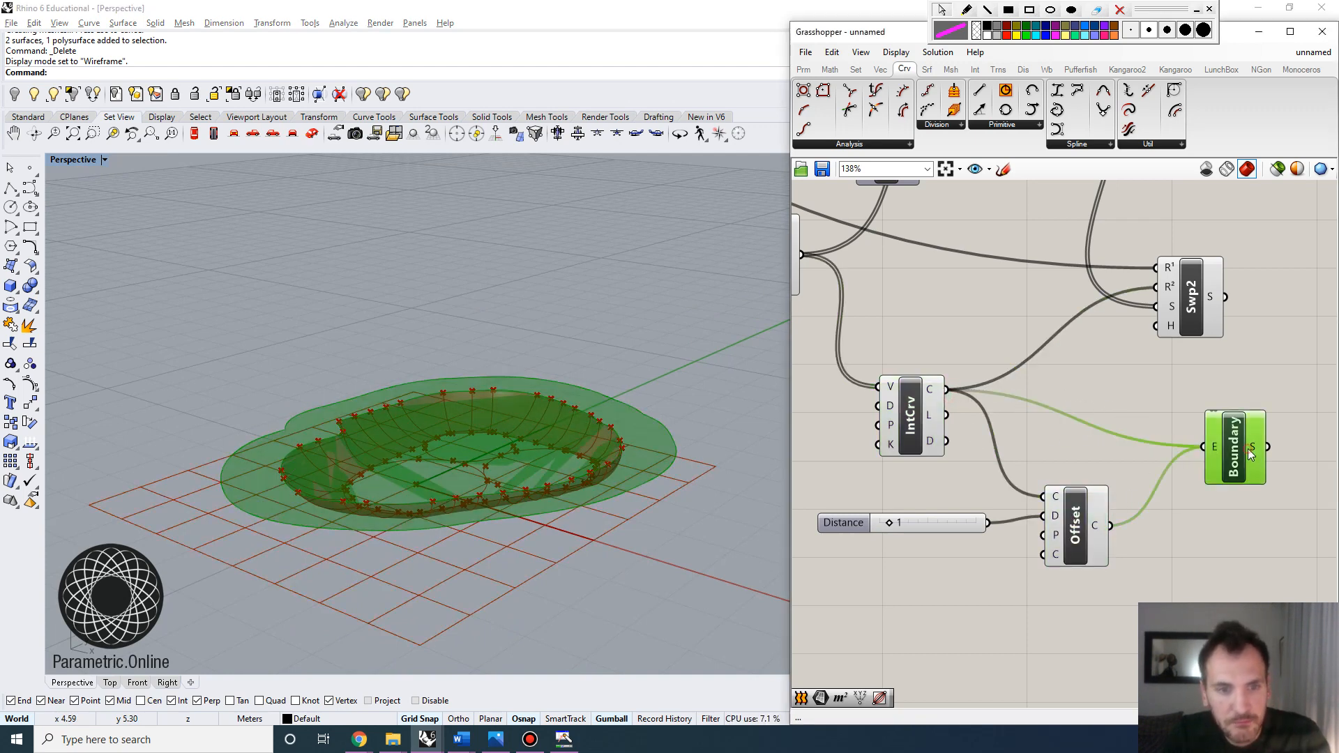
right_drag(461, 488, 435, 429)
key(Delete)
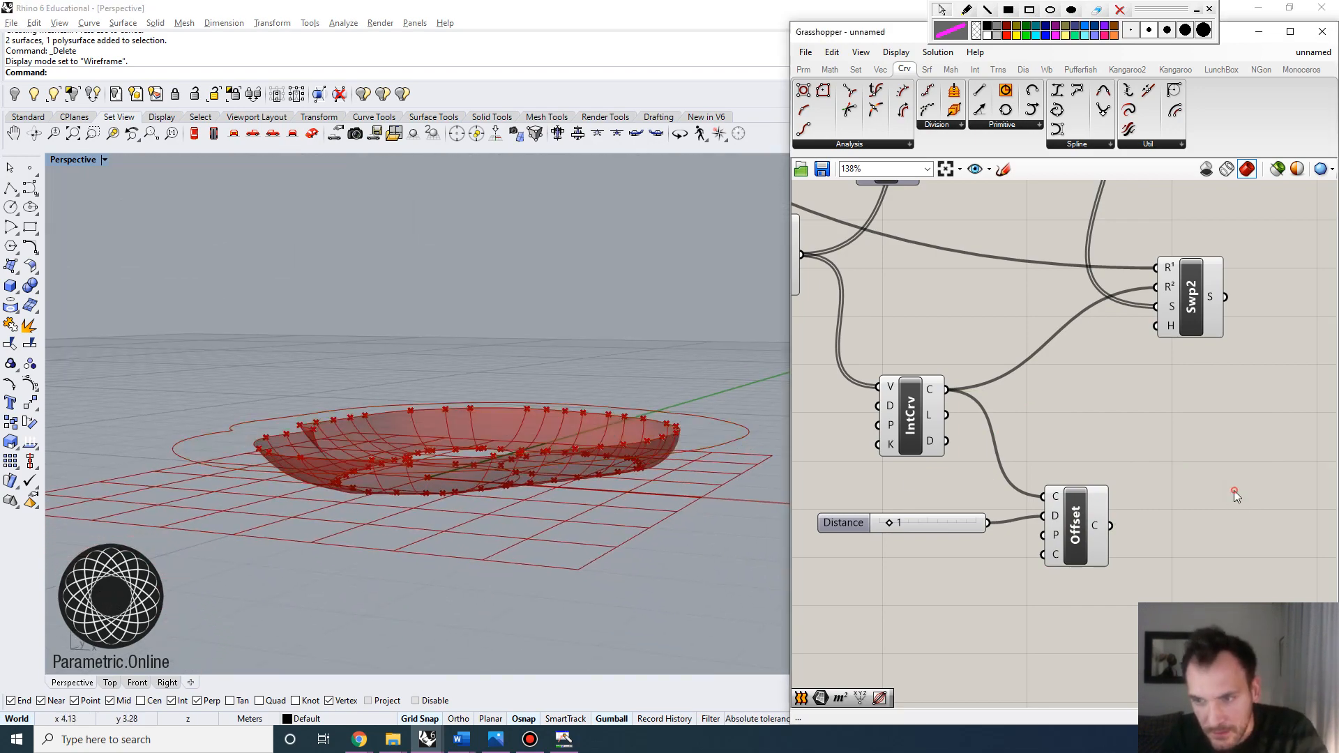
Step: Try a Loft component between the IntCrv and Offset curves, and delete it
double_click(1233, 492)
text(loft)
click(1196, 438)
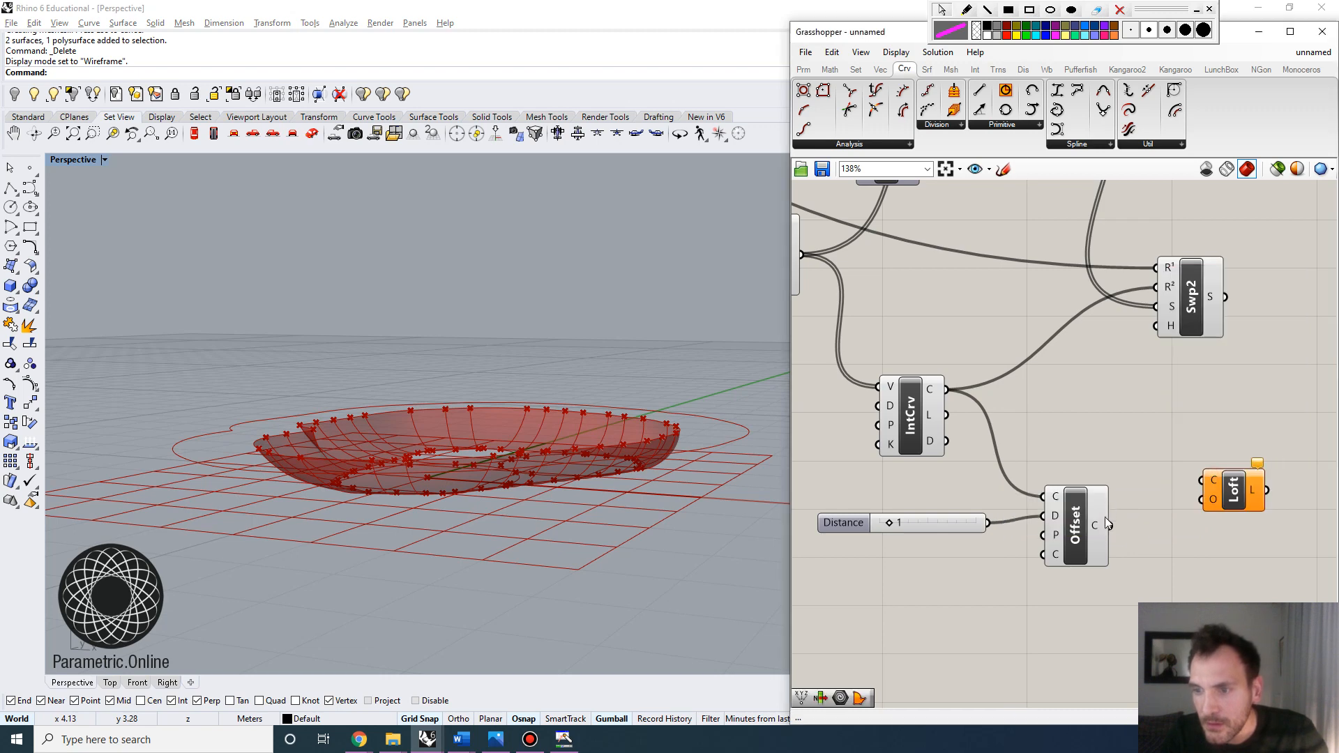
drag(1189, 490, 948, 398)
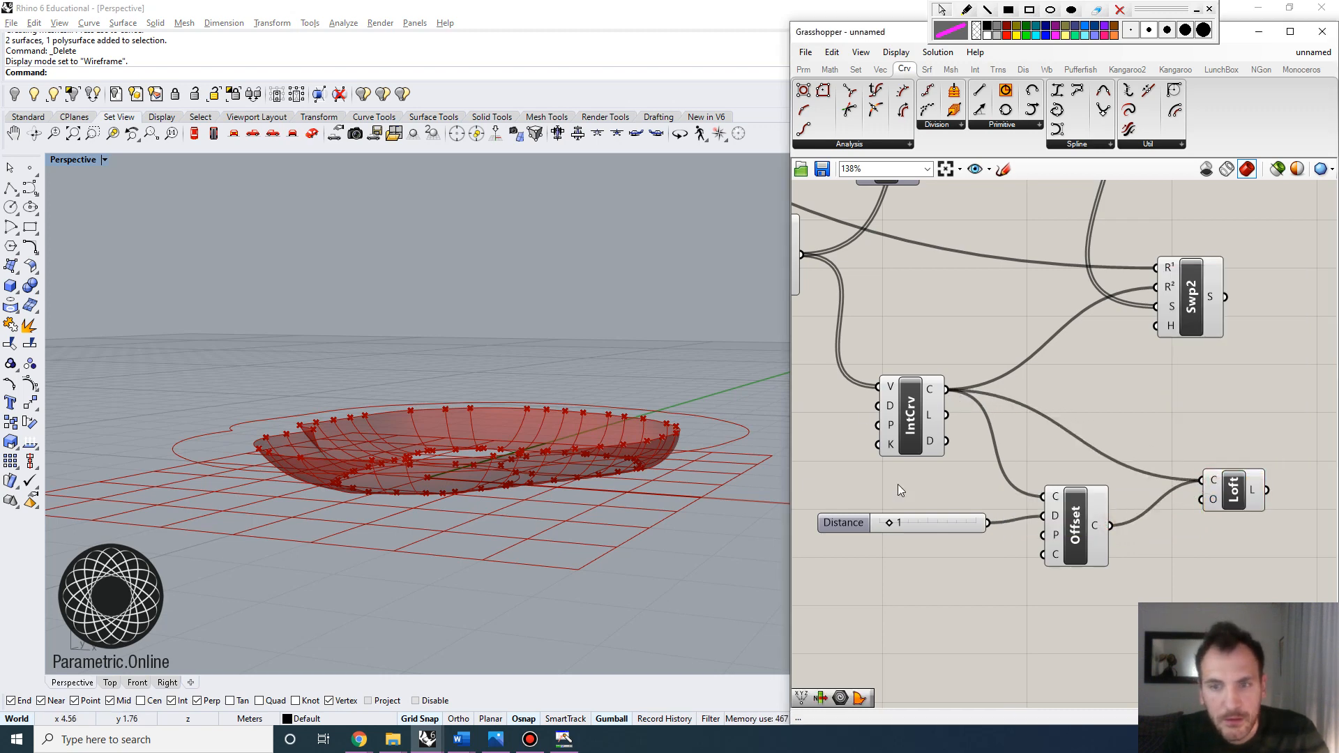
drag(1240, 482, 1215, 448)
right_drag(579, 396, 555, 500)
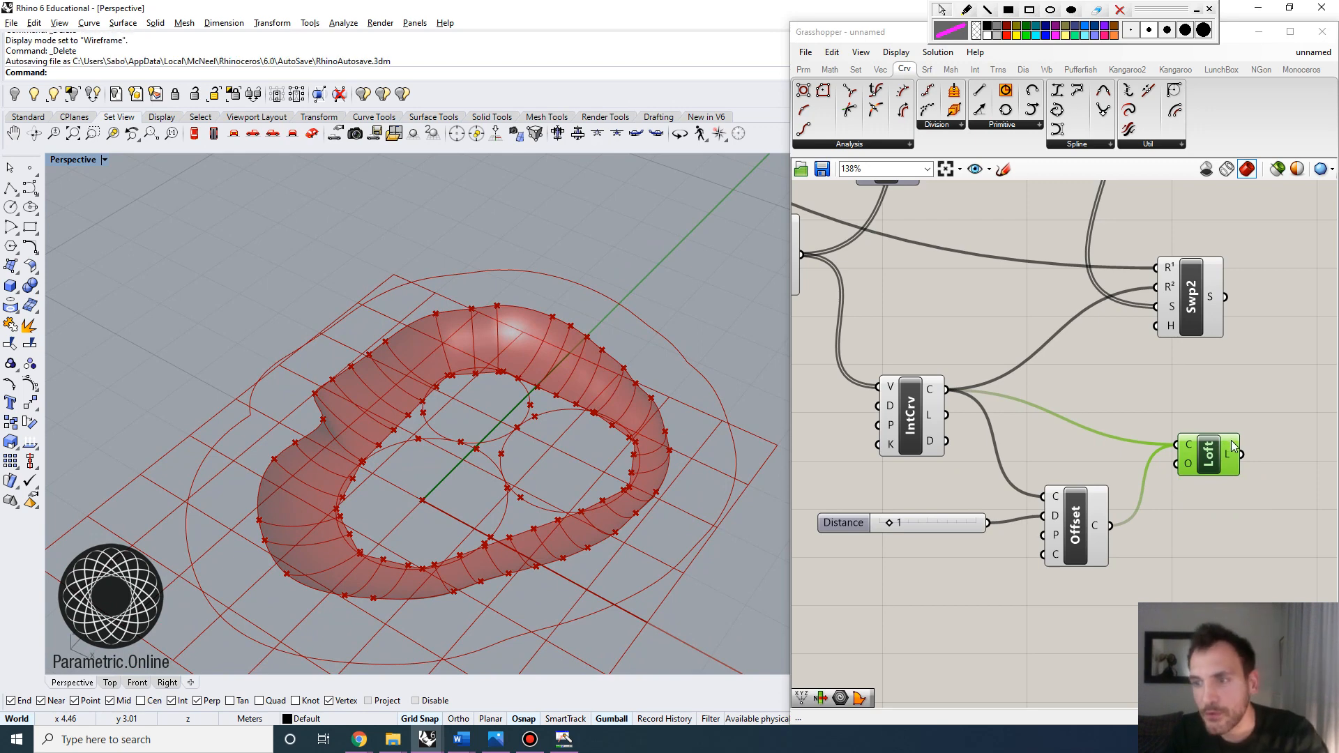
key(Delete)
Step: Examine how the Boundary component is set up in the W5 definition, and return to the unnamed definition
click(1302, 54)
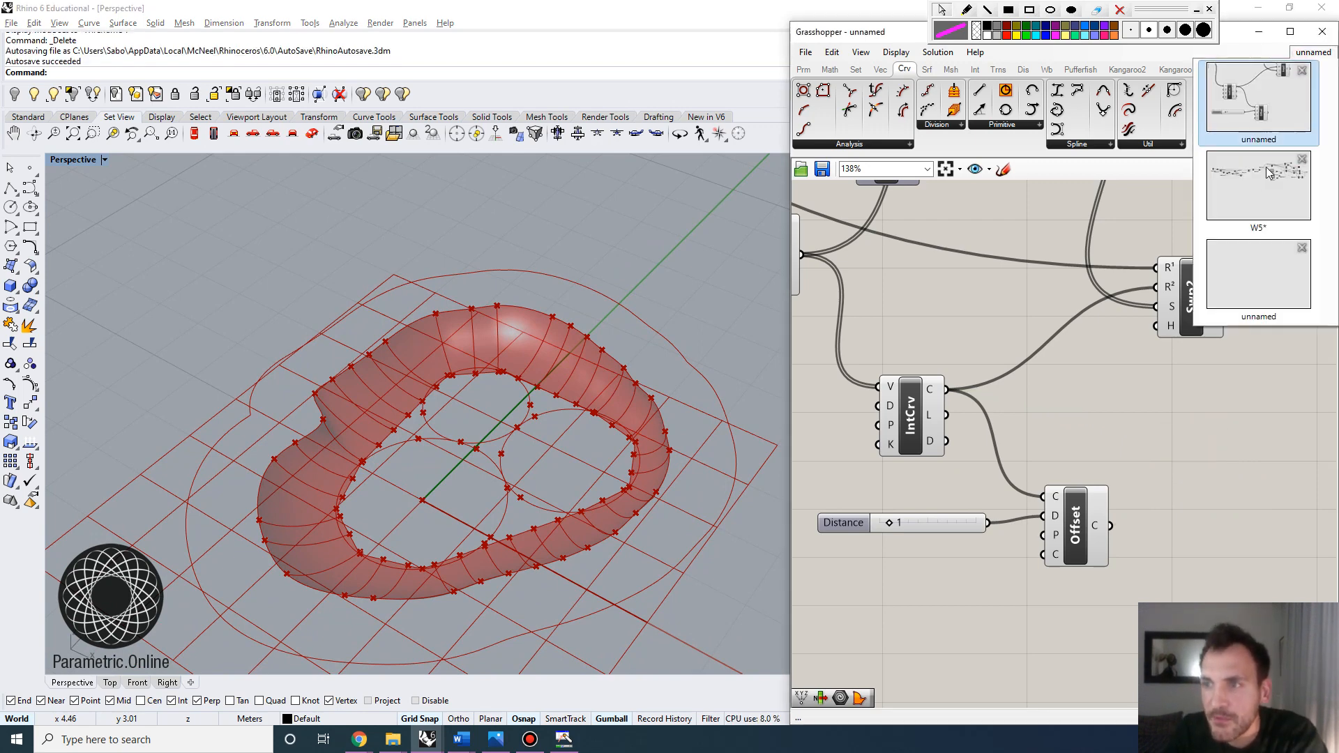
click(1259, 193)
scroll(1128, 377, up, 6)
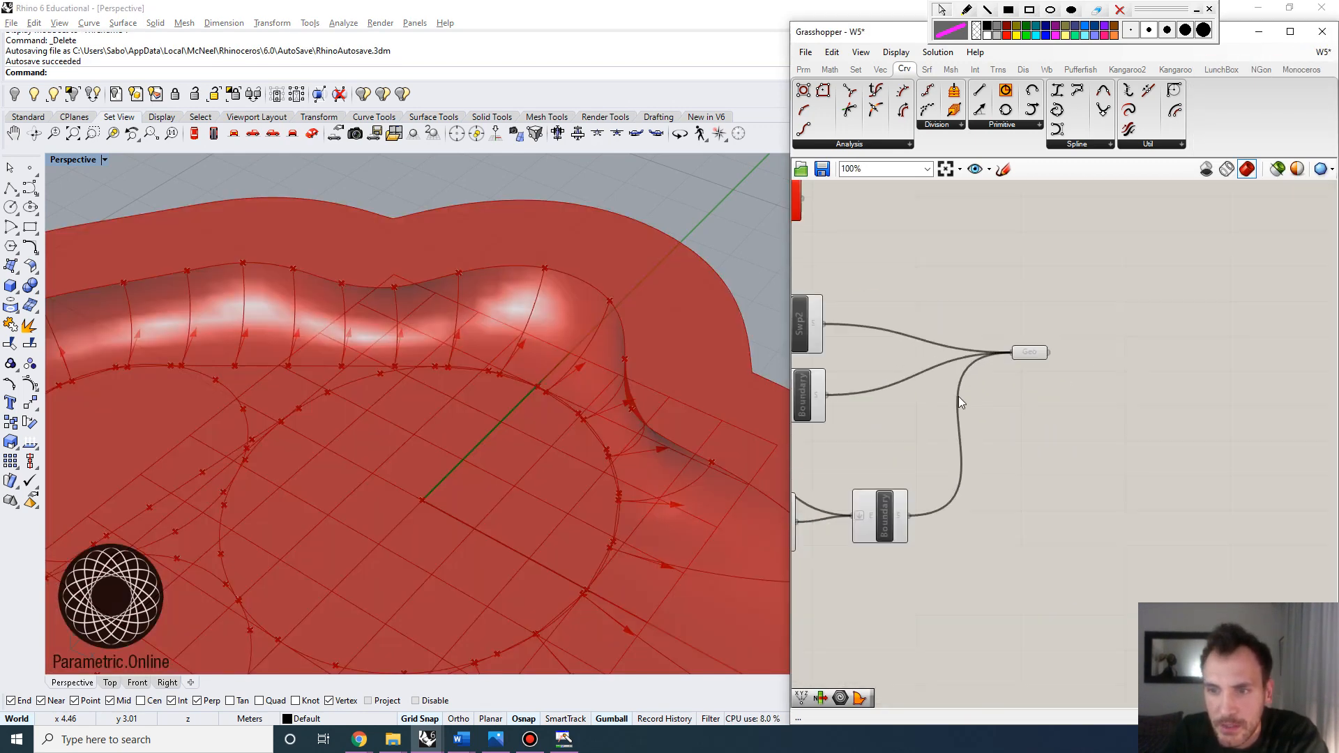
right_drag(858, 528, 1065, 508)
click(964, 511)
click(1077, 493)
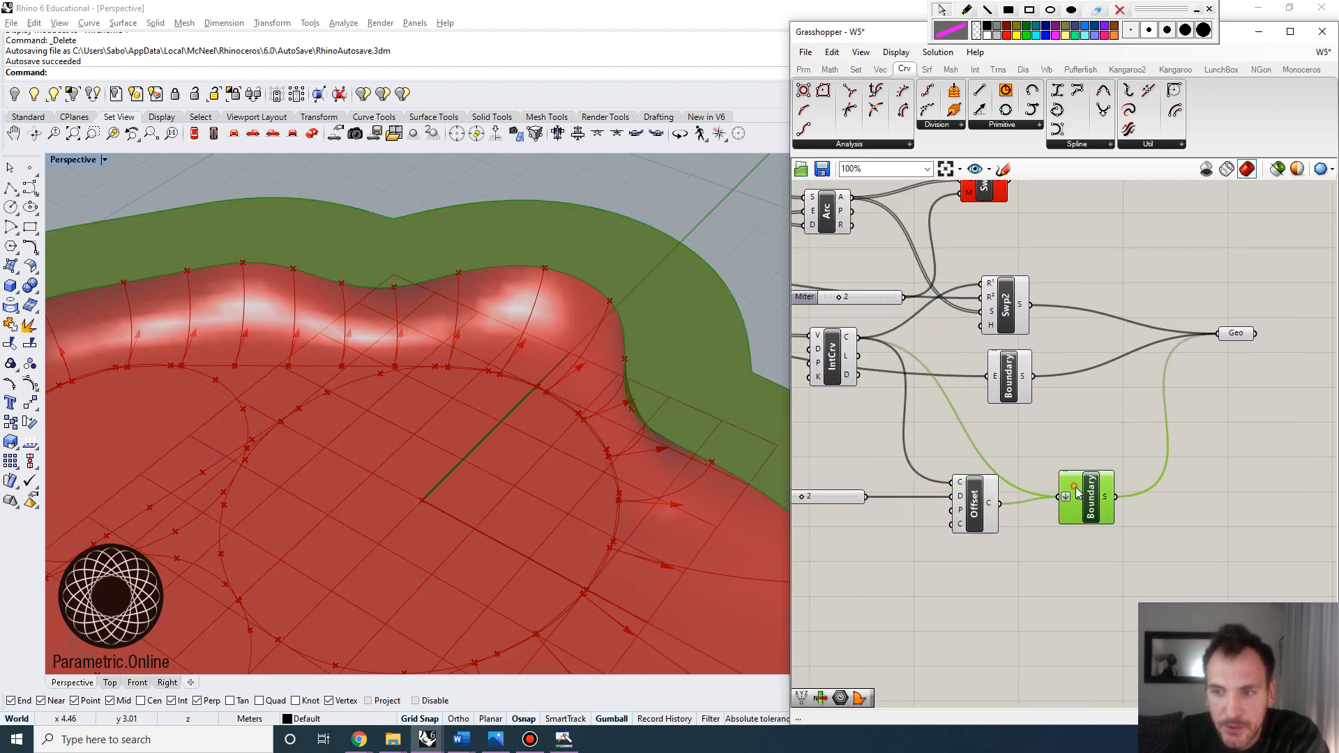
click(1319, 53)
click(1259, 193)
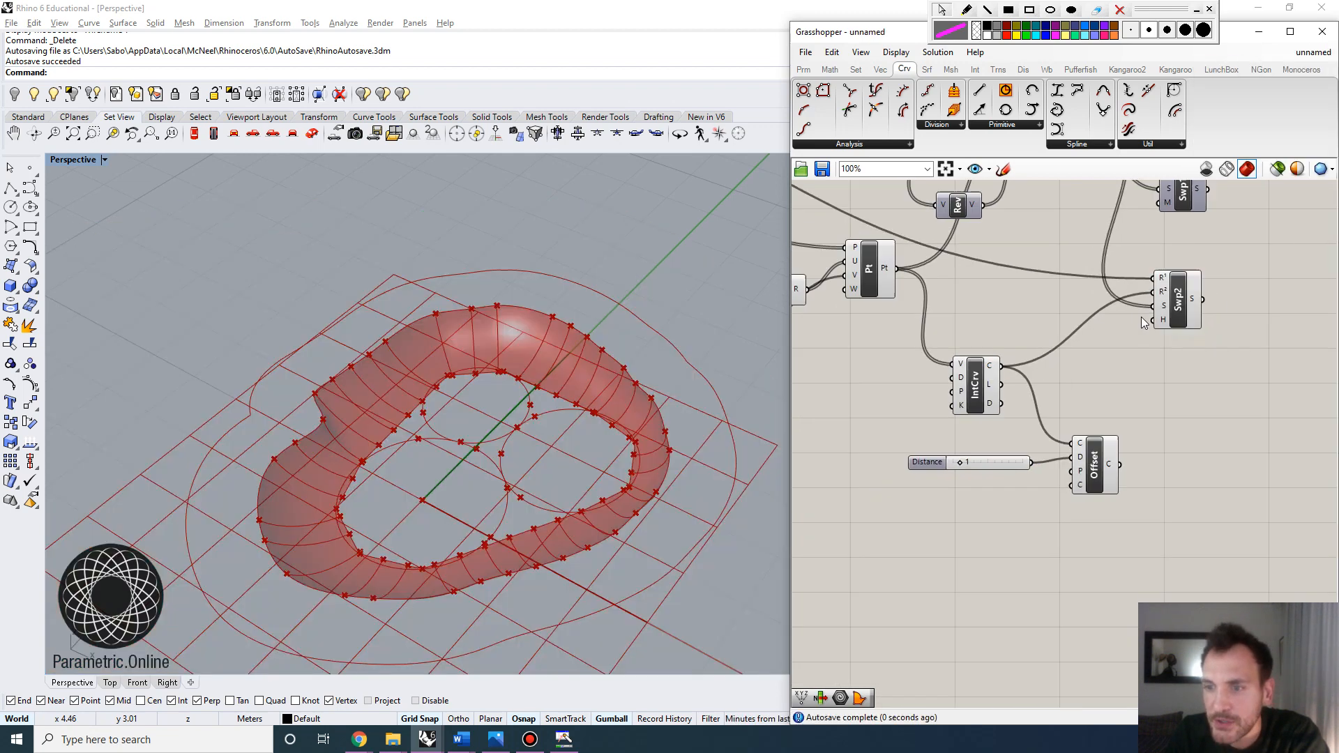
Step: Add a Boundary Surfaces component and feed its edges input with the IntCrv and Offset curves
double_click(1182, 428)
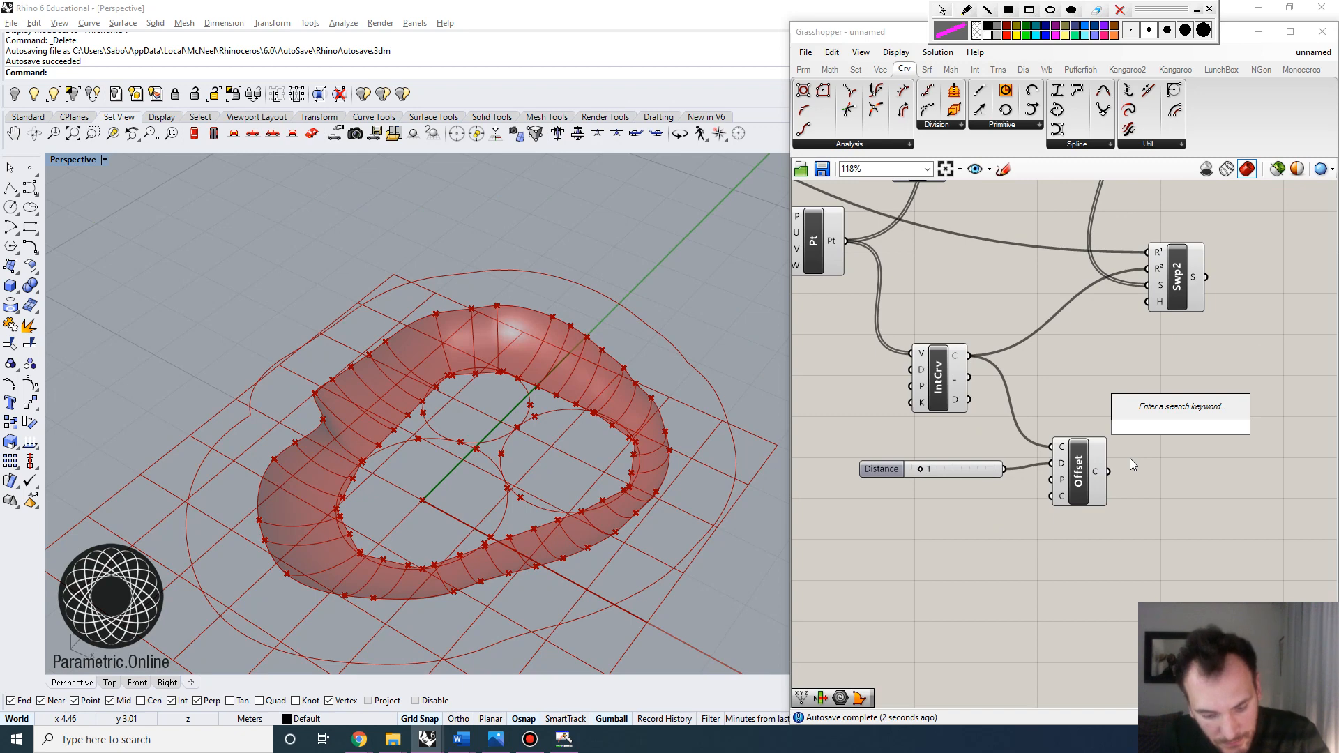
text(bound)
click(1142, 395)
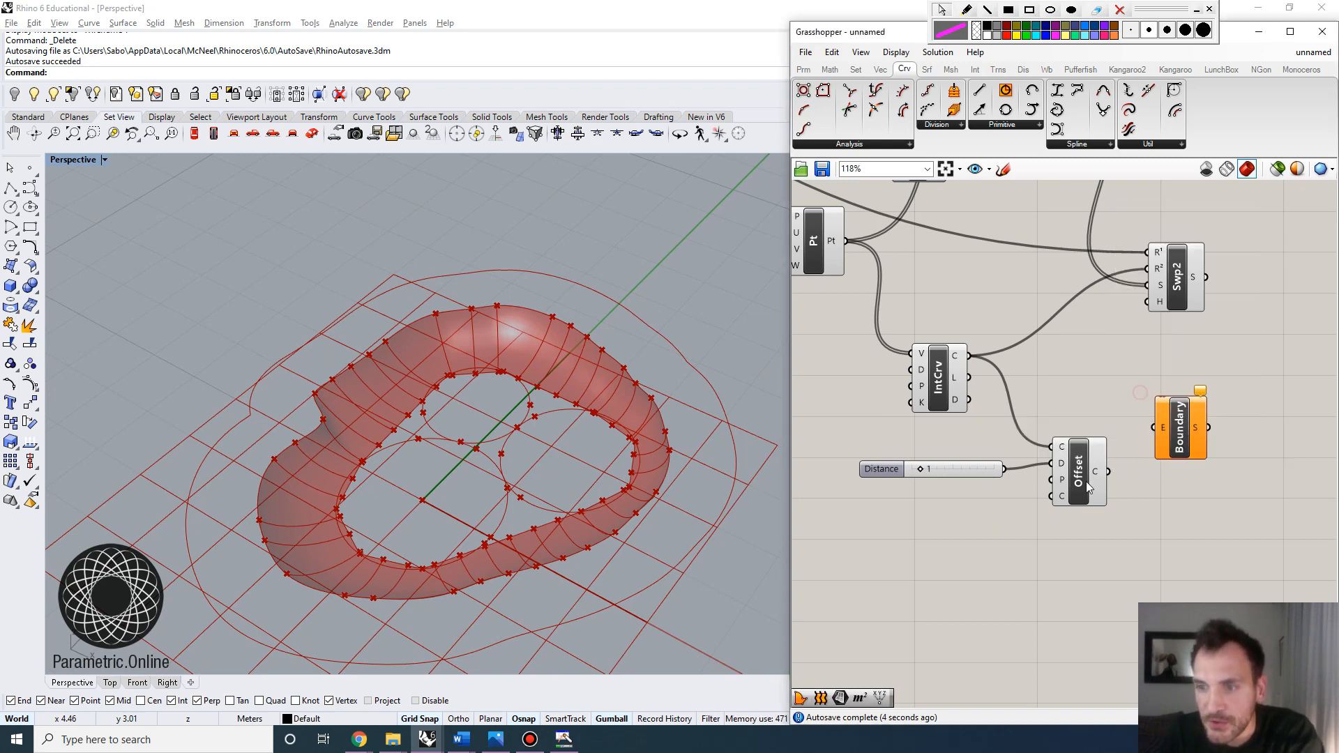
drag(1100, 480, 1152, 430)
mouse_move(1163, 430)
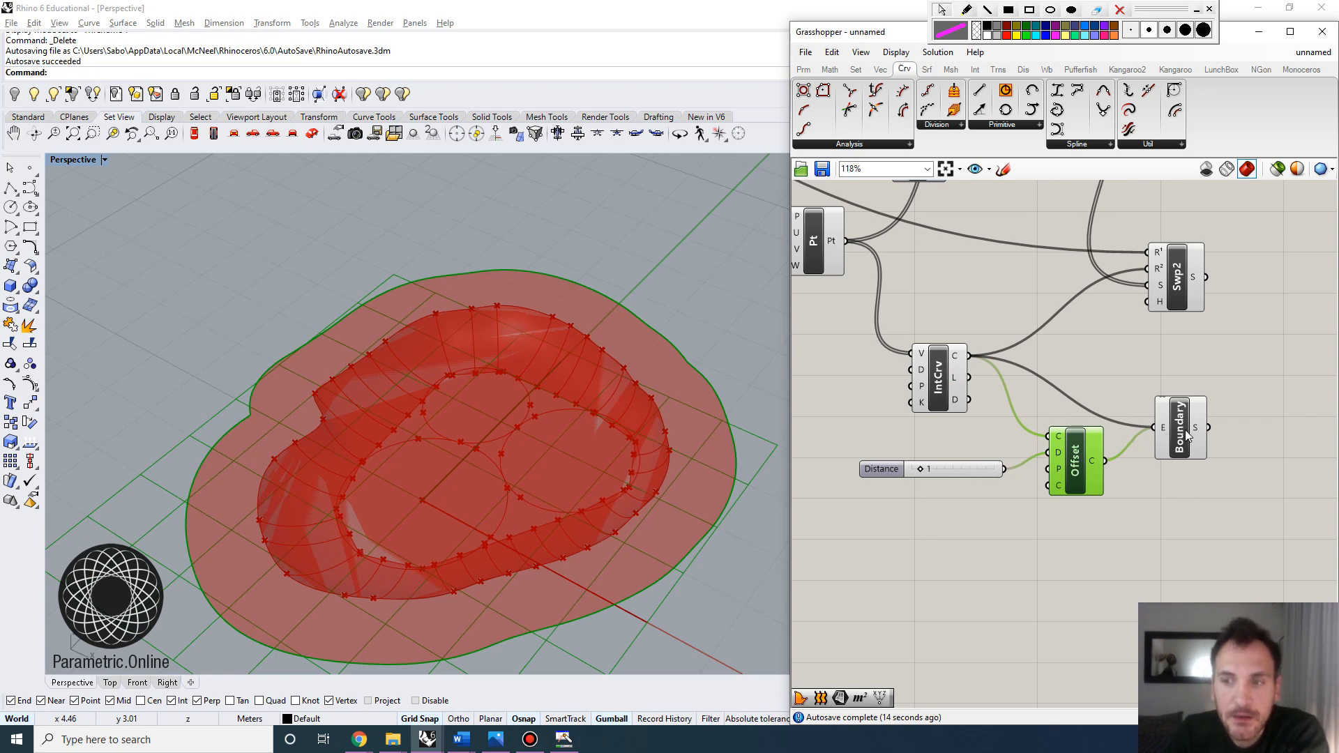
Step: Flatten the edges input of the Boundary component
scroll(1132, 437, up, 3)
right_click(1244, 449)
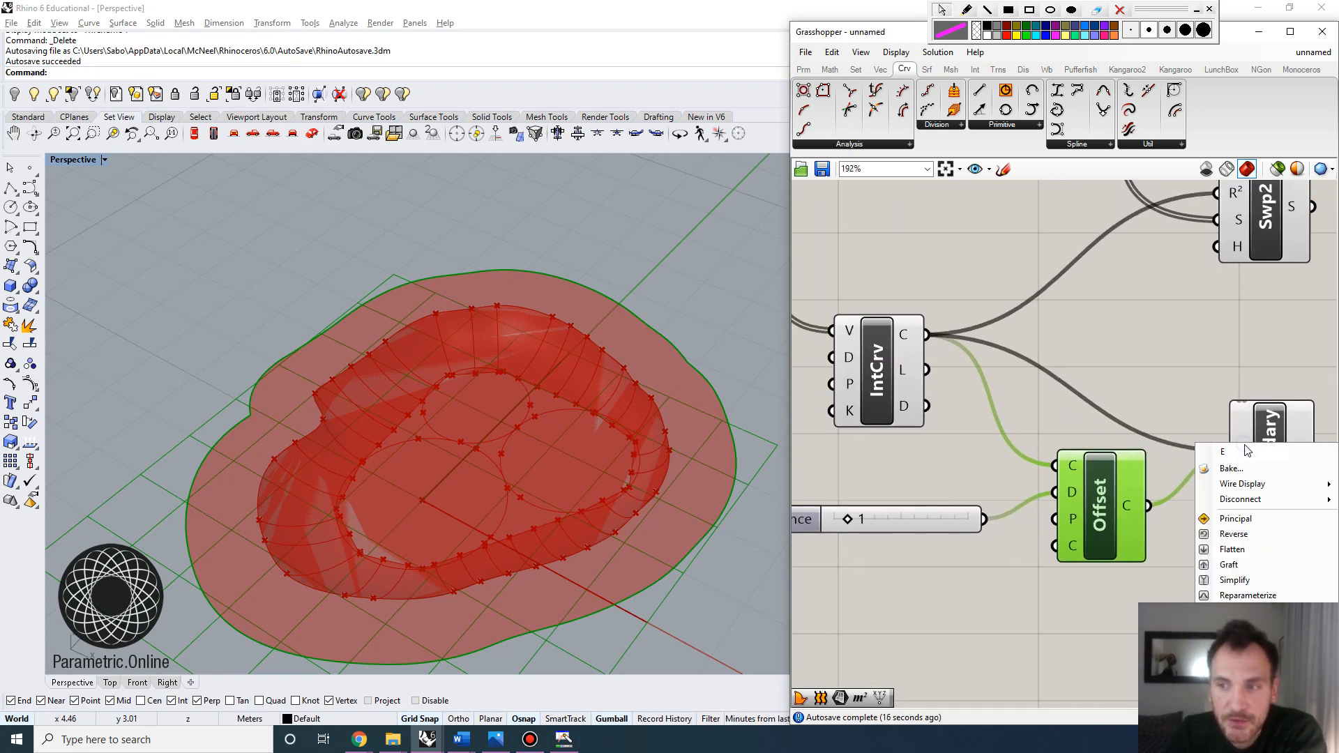
click(1228, 549)
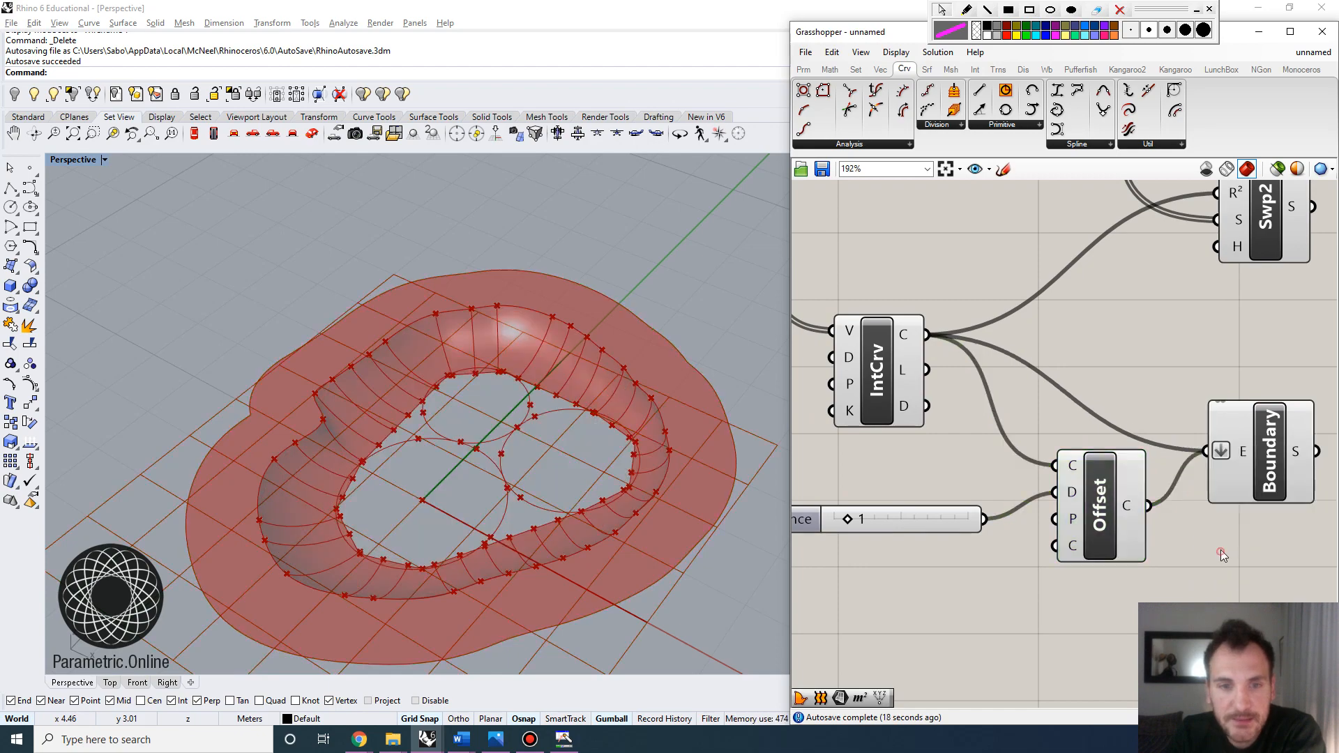
click(1257, 454)
right_drag(726, 499, 643, 582)
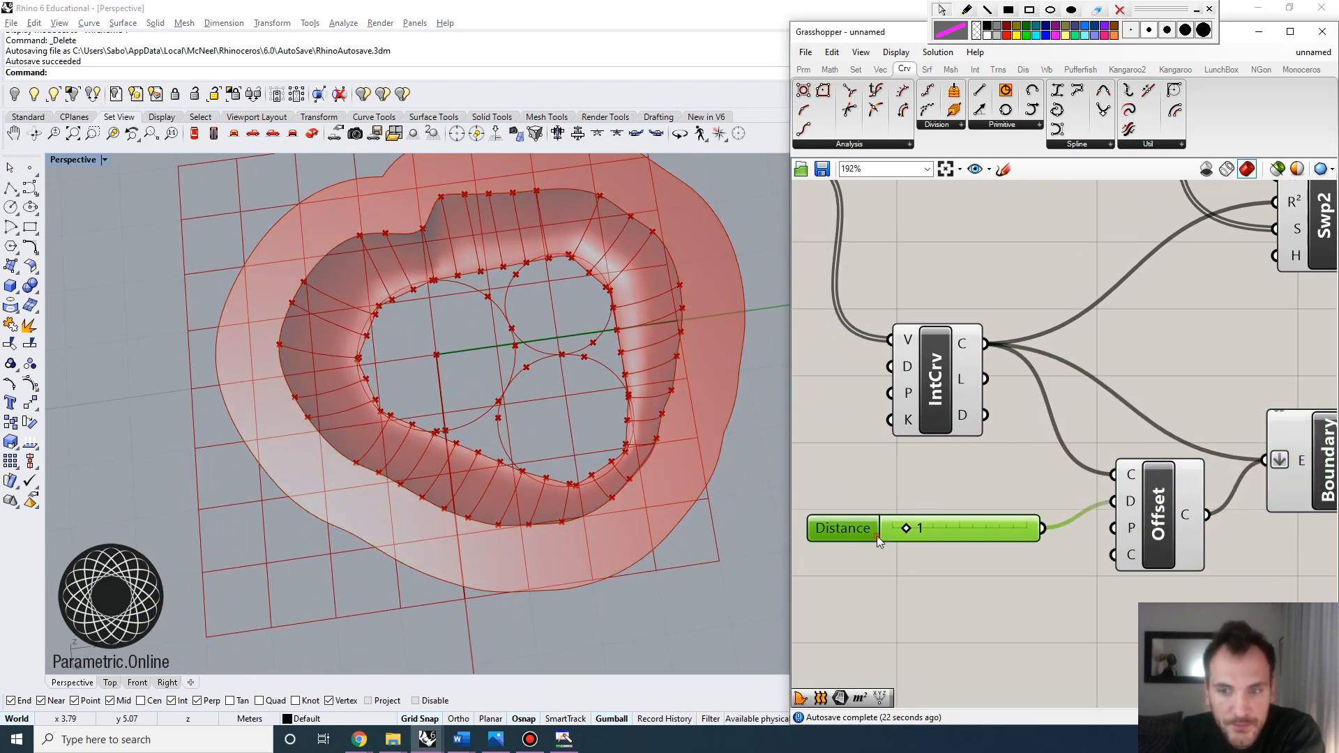
Step: Give the offset Distance slider three decimal places and set it to 1.157
double_click(876, 535)
click(883, 669)
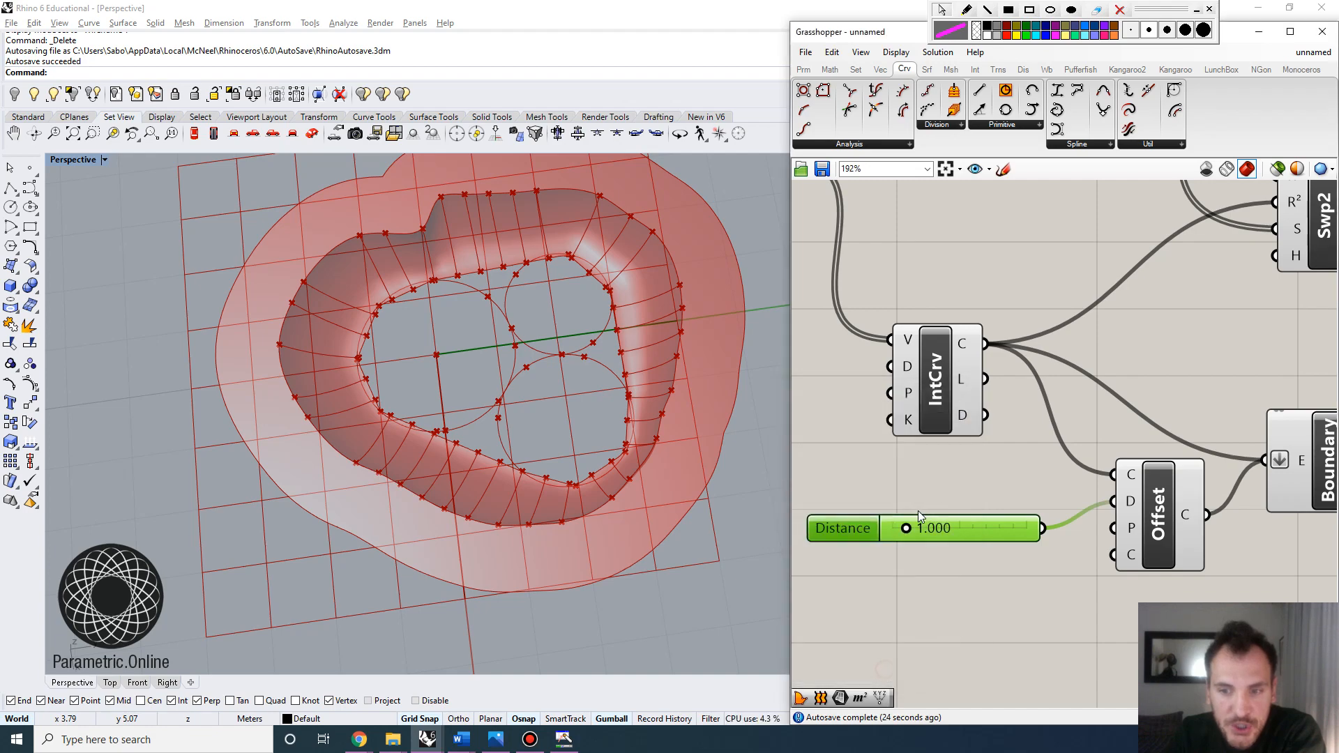
drag(906, 530, 907, 532)
right_drag(732, 519, 758, 424)
click(897, 469)
Step: Add a second Boundary Surfaces component and feed its edges input with the Fillet component's curve
scroll(1183, 392, down, 4)
scroll(1144, 395, down, 4)
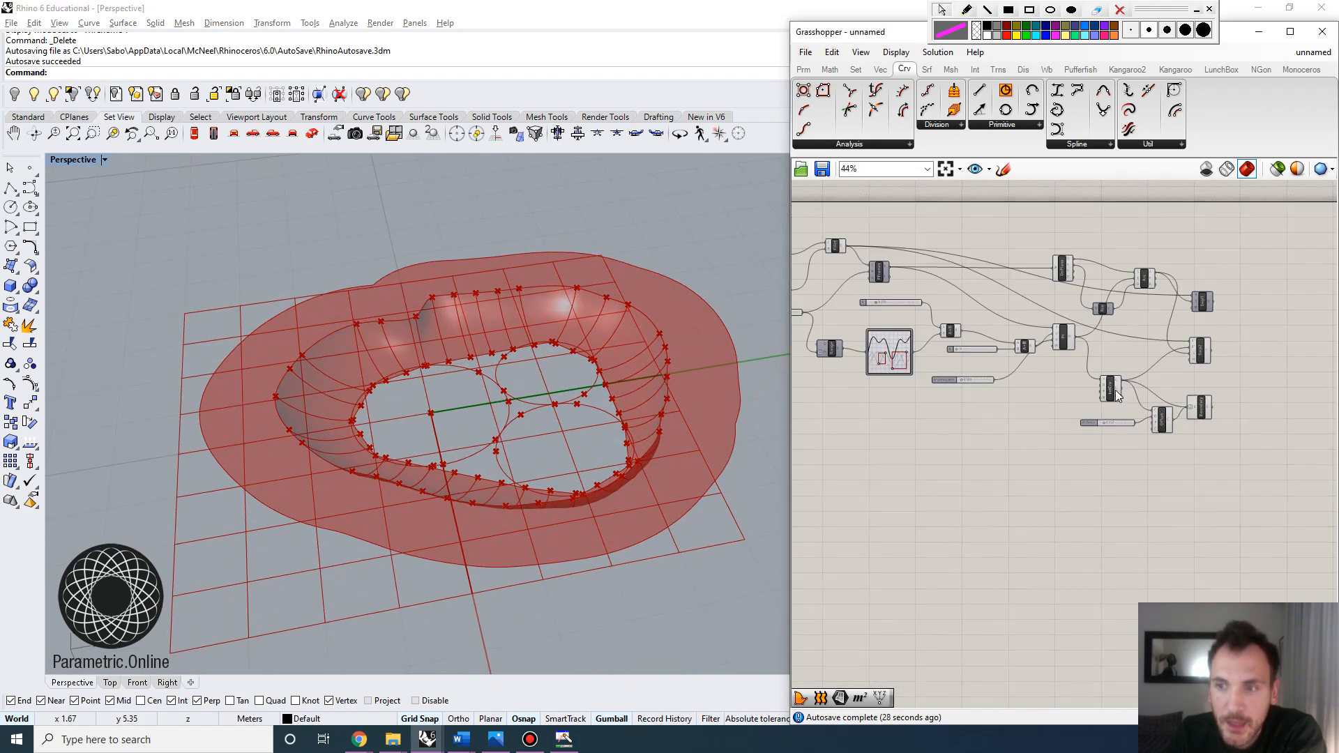
right_drag(935, 320, 986, 356)
scroll(926, 336, up, 3)
click(963, 315)
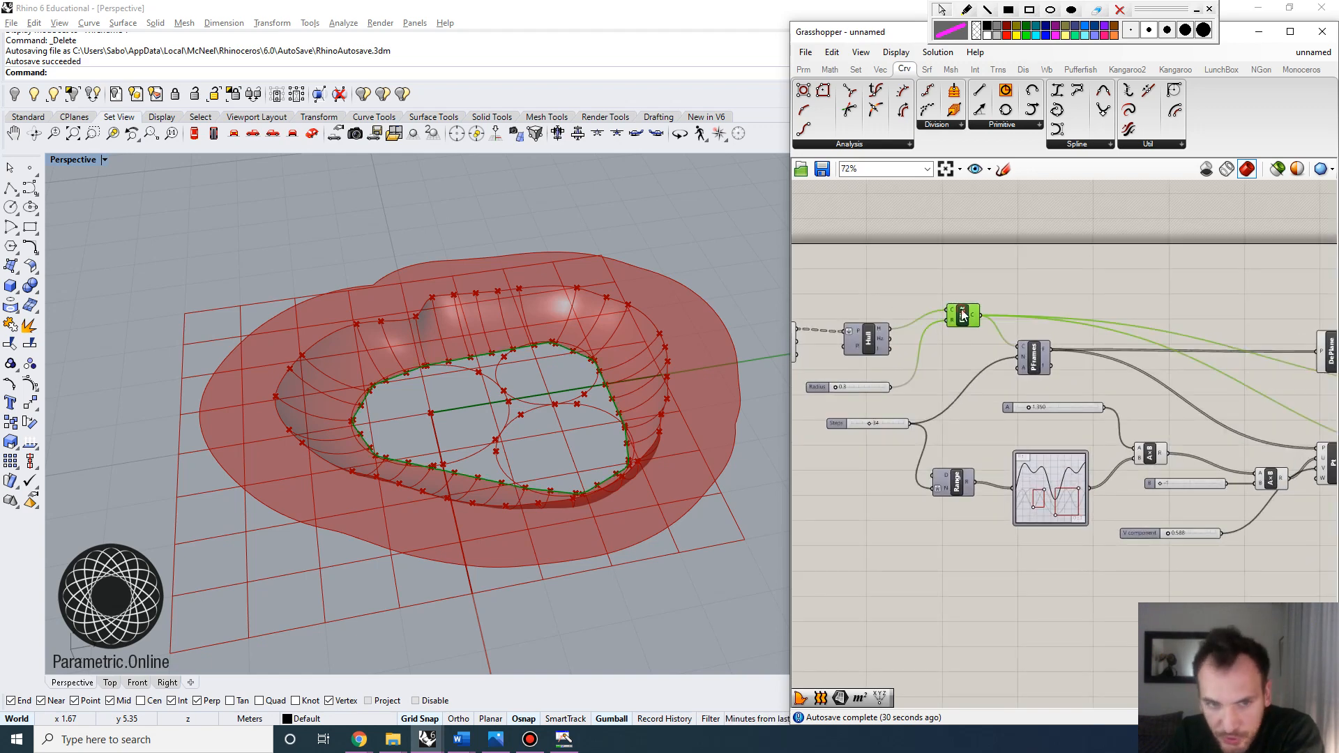
scroll(991, 299, up, 1)
double_click(1006, 288)
text(boun)
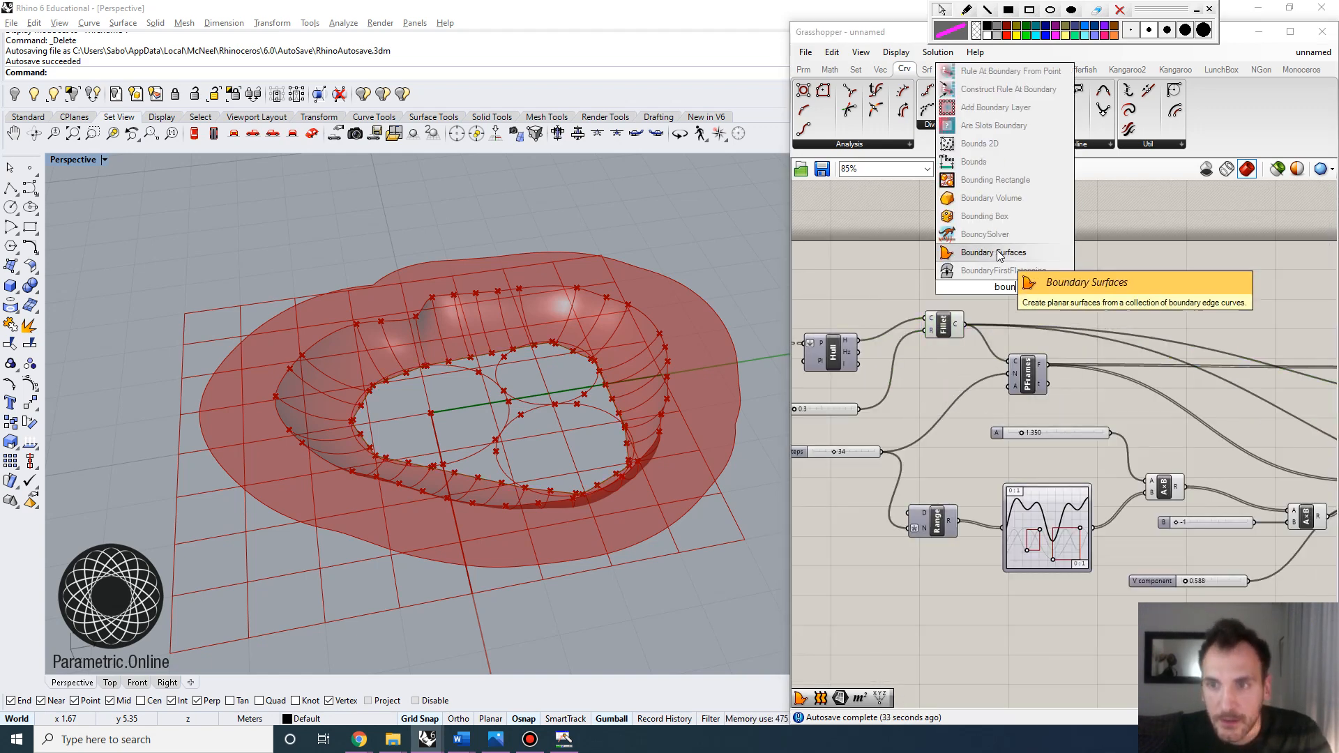
click(992, 252)
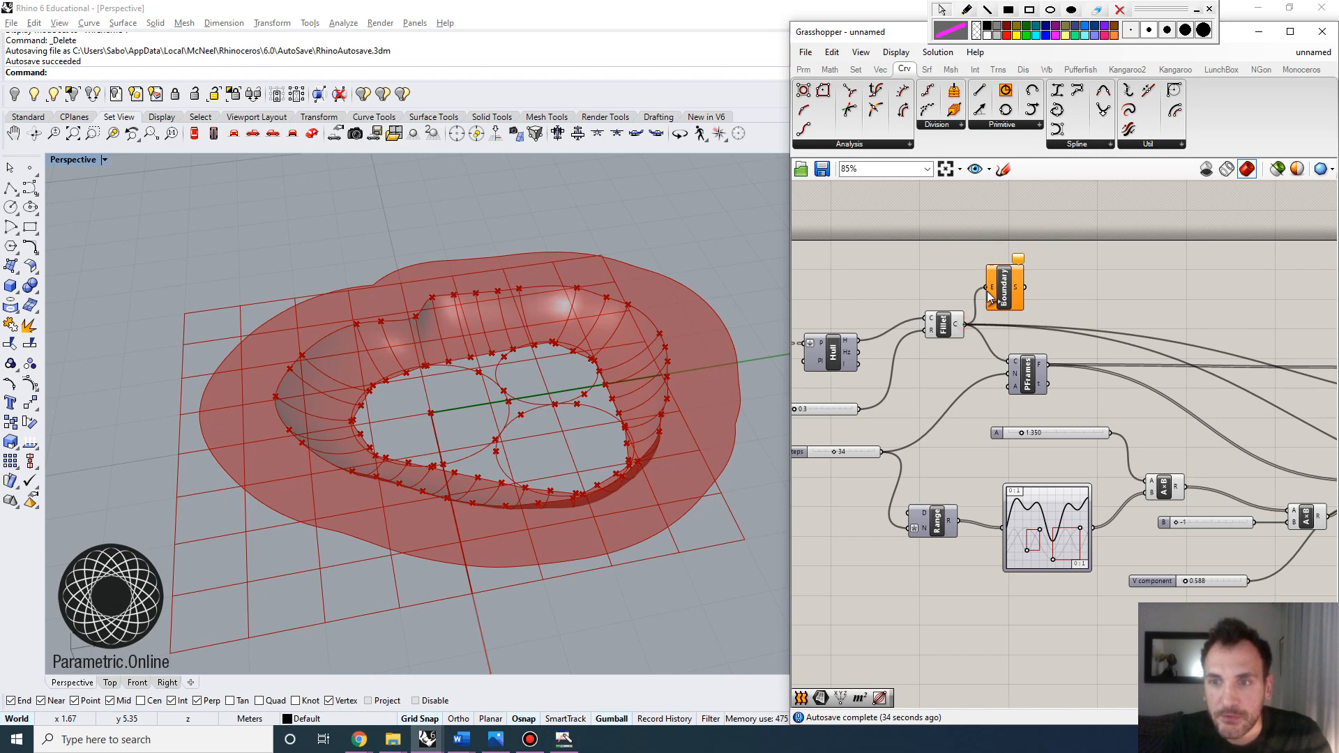
drag(988, 291, 988, 291)
Step: Move the new Boundary component directly below the one that fills the offset rim
drag(1004, 288, 1158, 416)
scroll(941, 293, down, 7)
scroll(1186, 411, up, 8)
scroll(674, 366, up, 8)
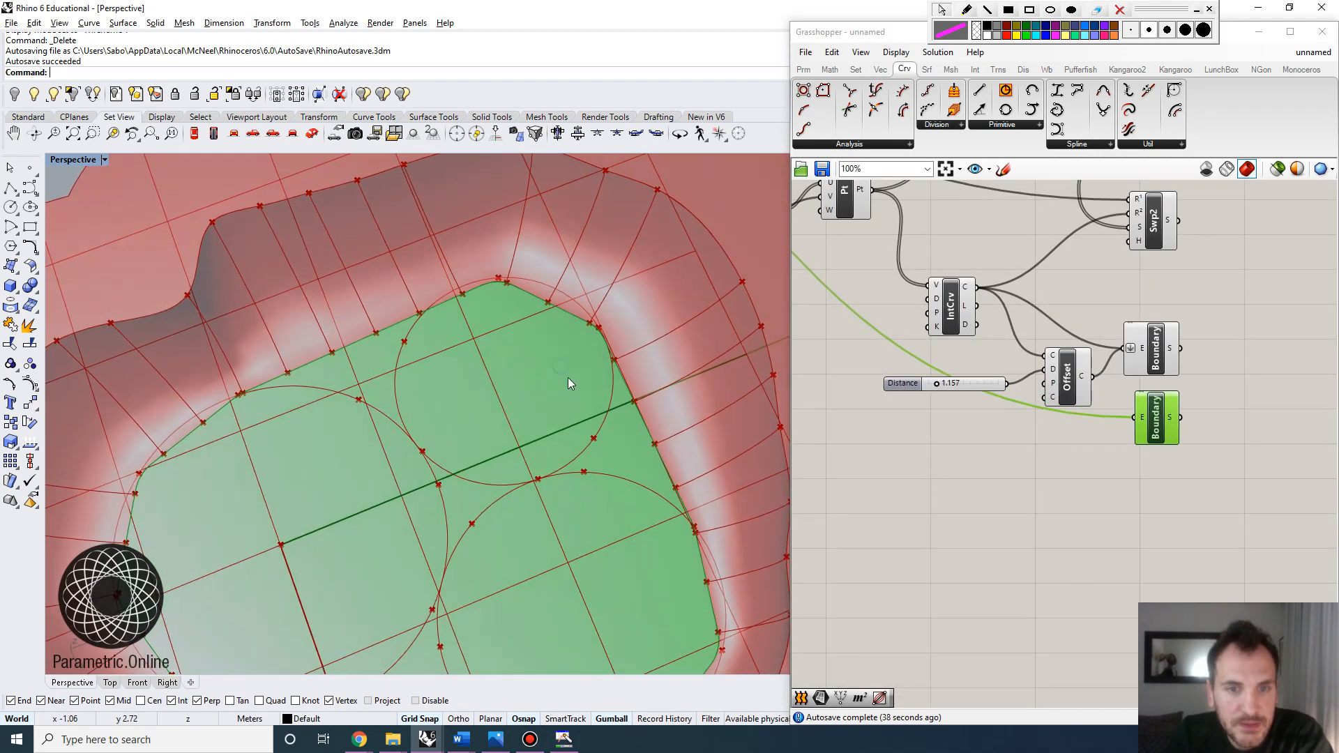
Step: Set the Fillet component's Radius slider to 1.7
scroll(566, 348, down, 5)
scroll(524, 265, up, 10)
right_drag(1009, 357, 1128, 368)
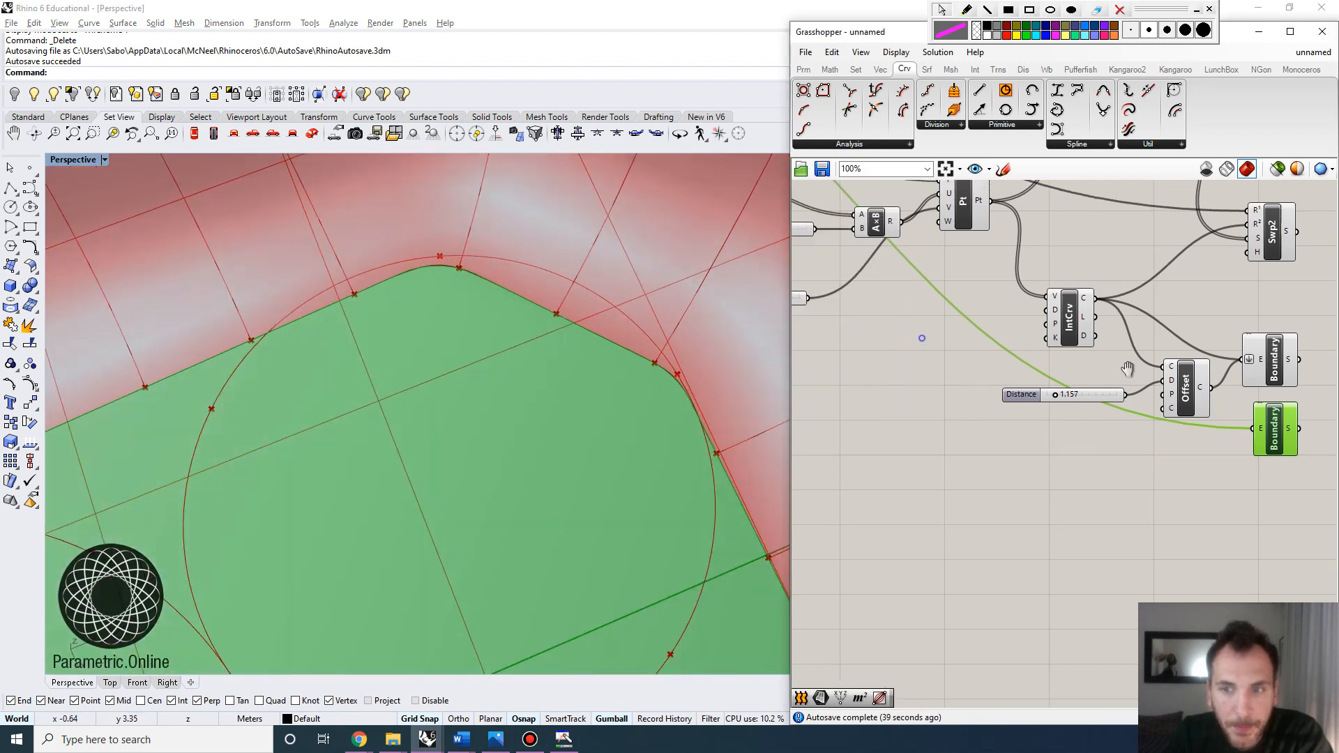
scroll(1116, 362, down, 5)
scroll(964, 266, up, 9)
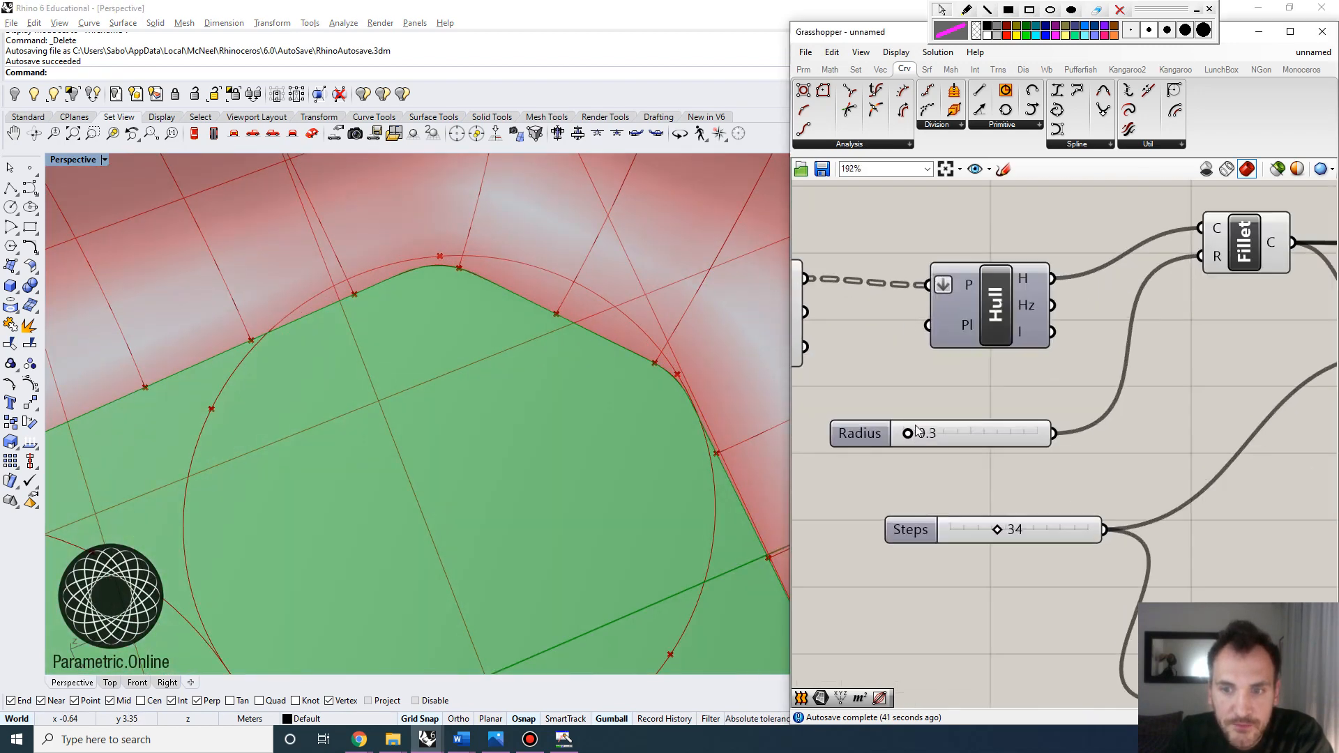
drag(905, 433, 925, 433)
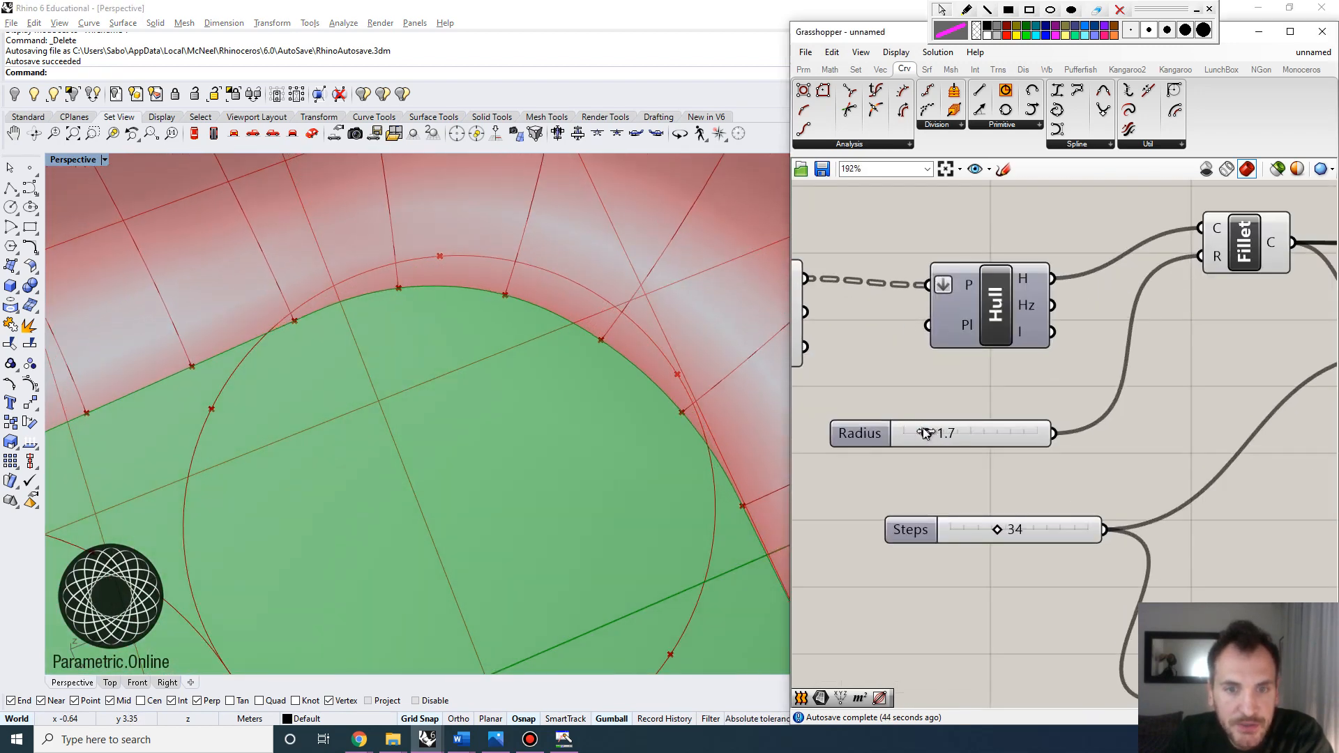
scroll(435, 270, down, 10)
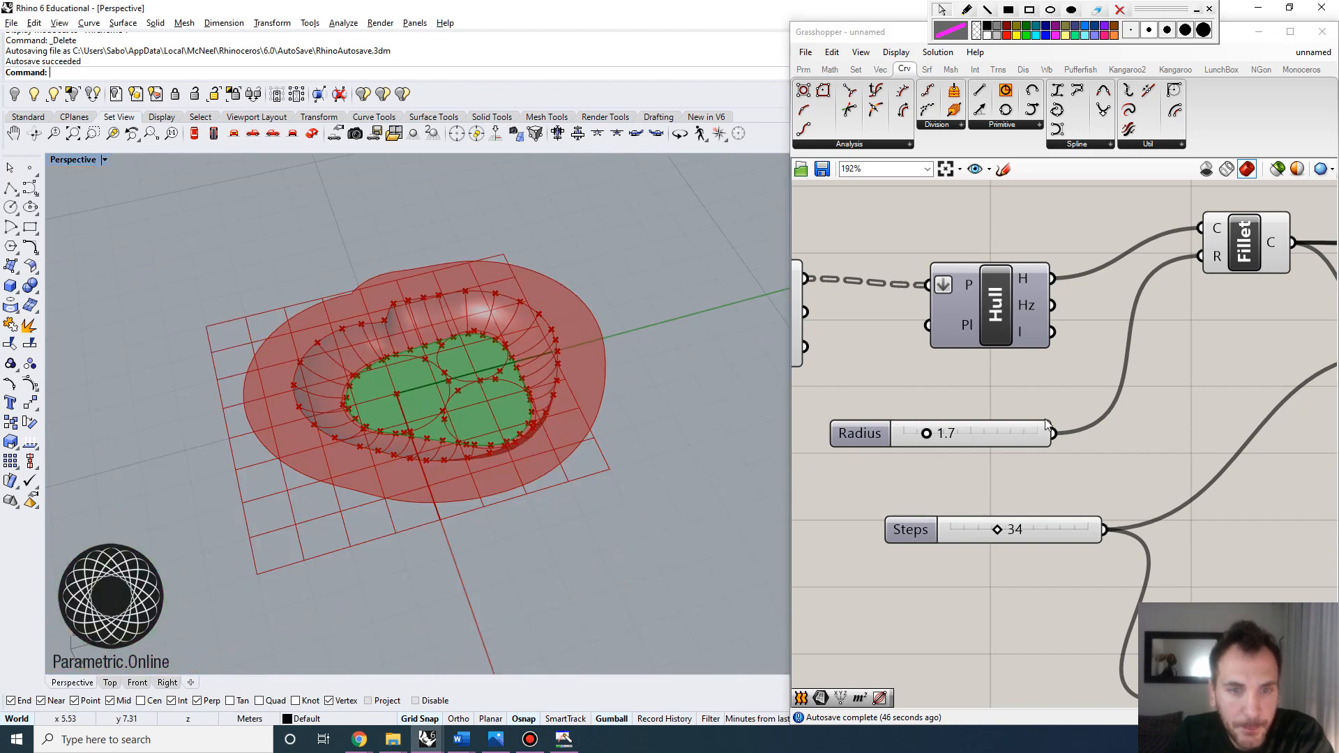
Step: Add a Geometry parameter and feed it the Swp2 surface and both Boundary surfaces
scroll(1098, 387, down, 5)
scroll(1077, 438, up, 3)
click(1077, 438)
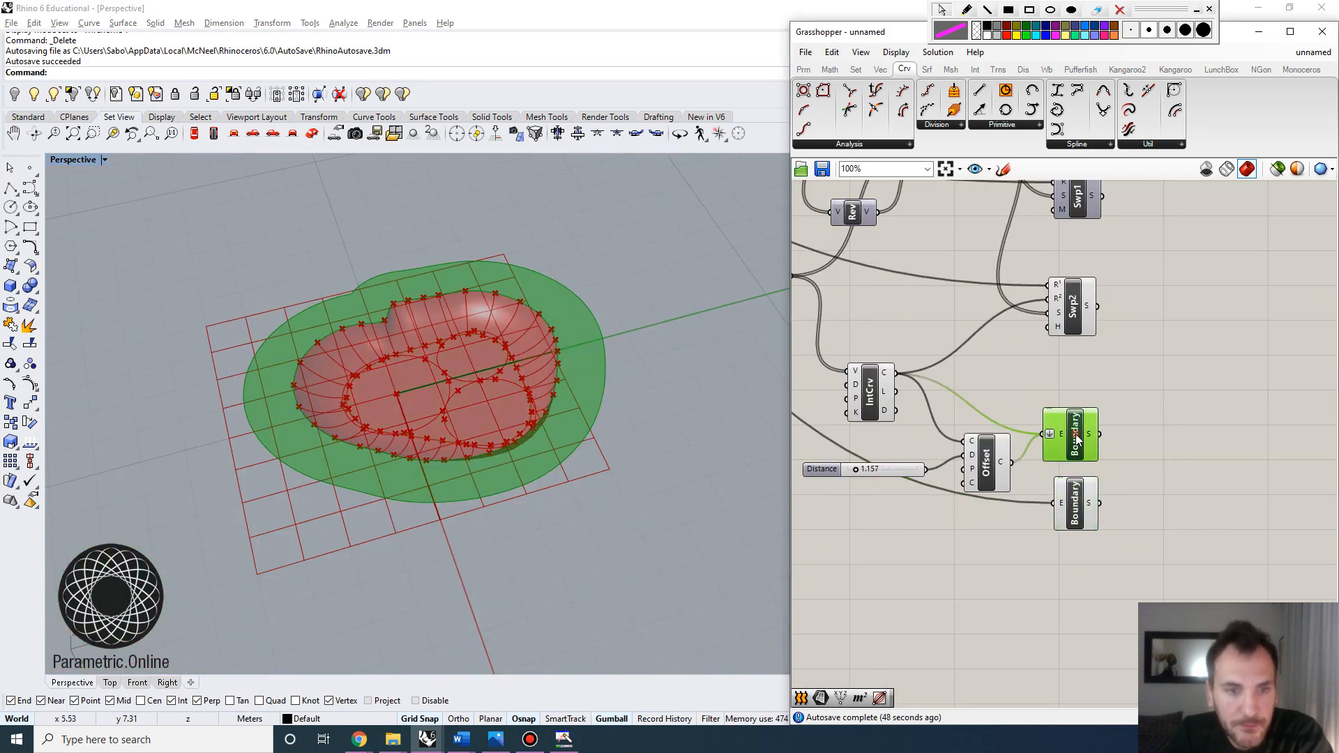
right_drag(398, 433, 441, 394)
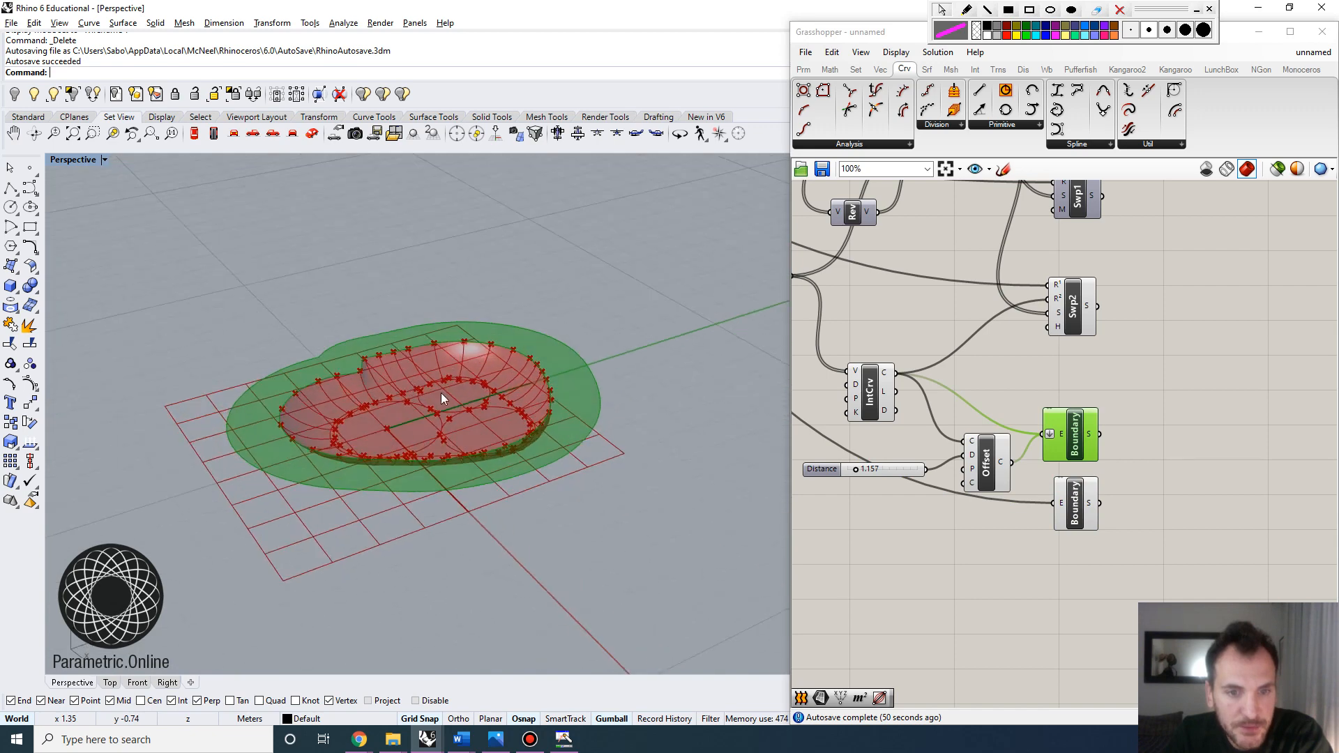
click(1088, 316)
click(1157, 408)
double_click(1163, 416)
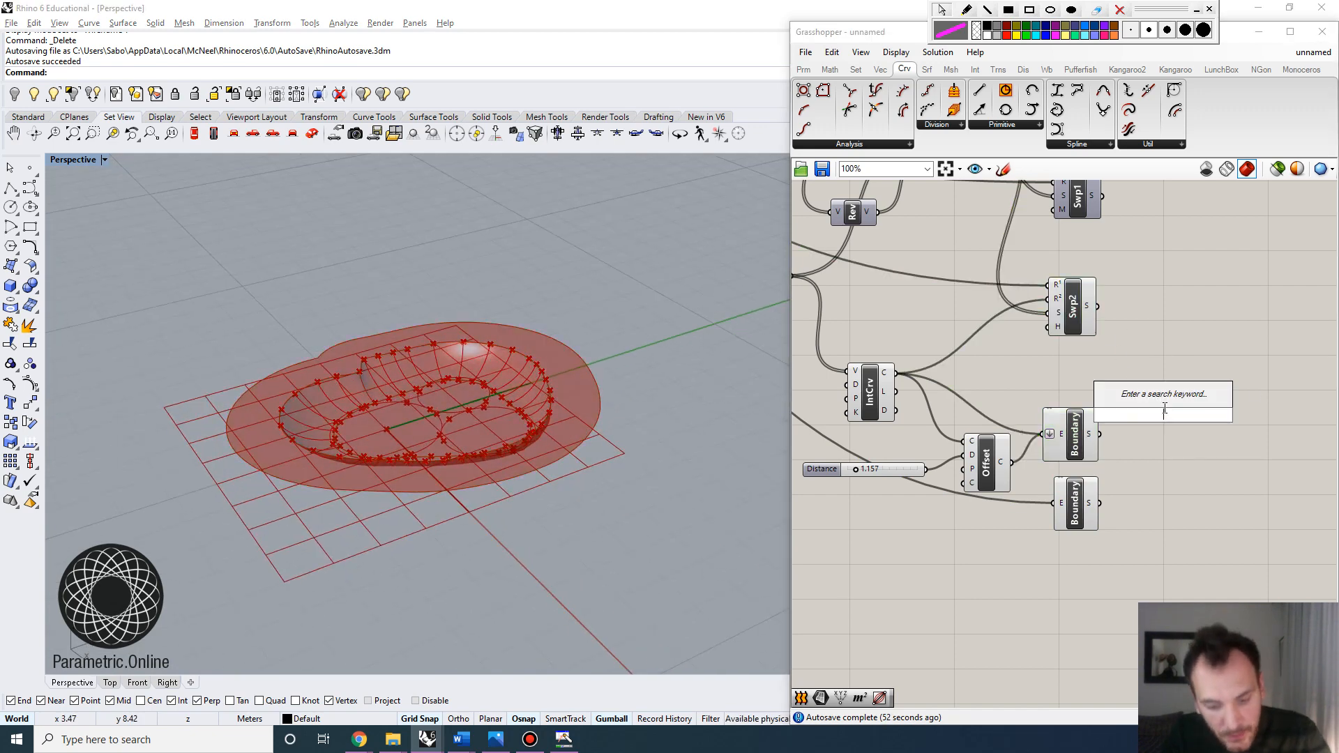
text(geo)
key(Return)
drag(1098, 306, 1145, 415)
shift+drag(1145, 415, 1189, 399)
Step: Bake the surfaces collected in the Geometry parameter into Rhino, accepting the default attributes
right_click(1190, 400)
click(1194, 451)
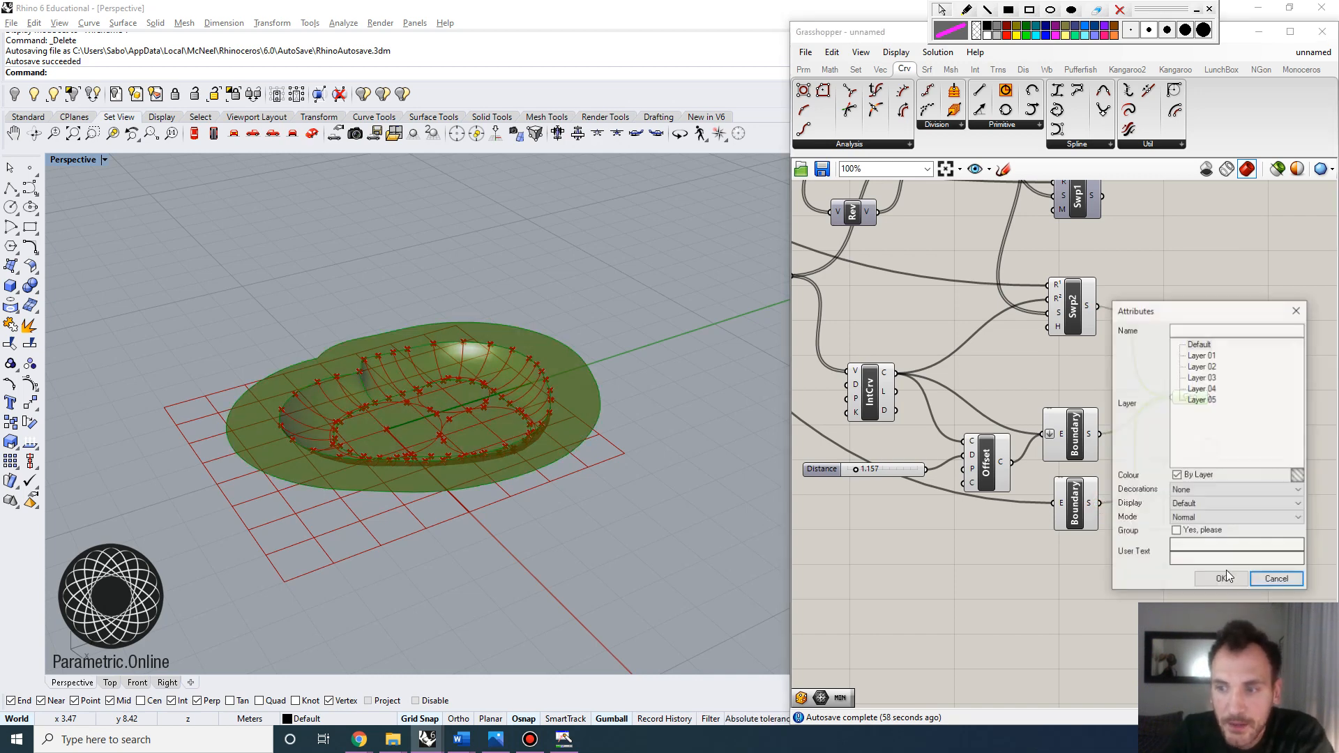
click(1204, 577)
Step: Move the three baked surfaces away from the Grasshopper preview so they sit clear beside it
scroll(555, 429, down, 3)
right_drag(555, 427, 562, 446)
drag(583, 467, 329, 456)
click(380, 421)
Step: Set the Perspective viewport's display mode to Rendered
scroll(380, 421, down, 2)
click(77, 161)
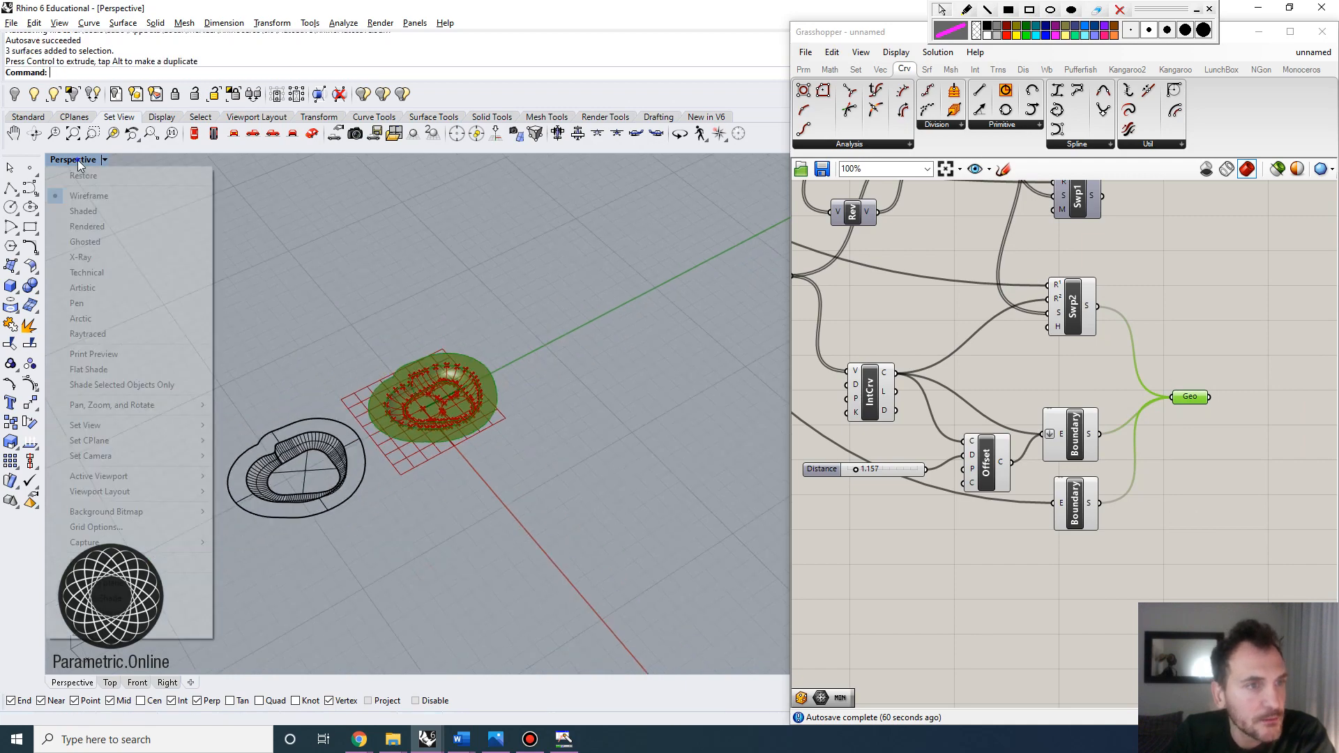
click(87, 226)
Step: Examine the baked shape's rim, inner walls and flat base from several angles
scroll(358, 394, up, 4)
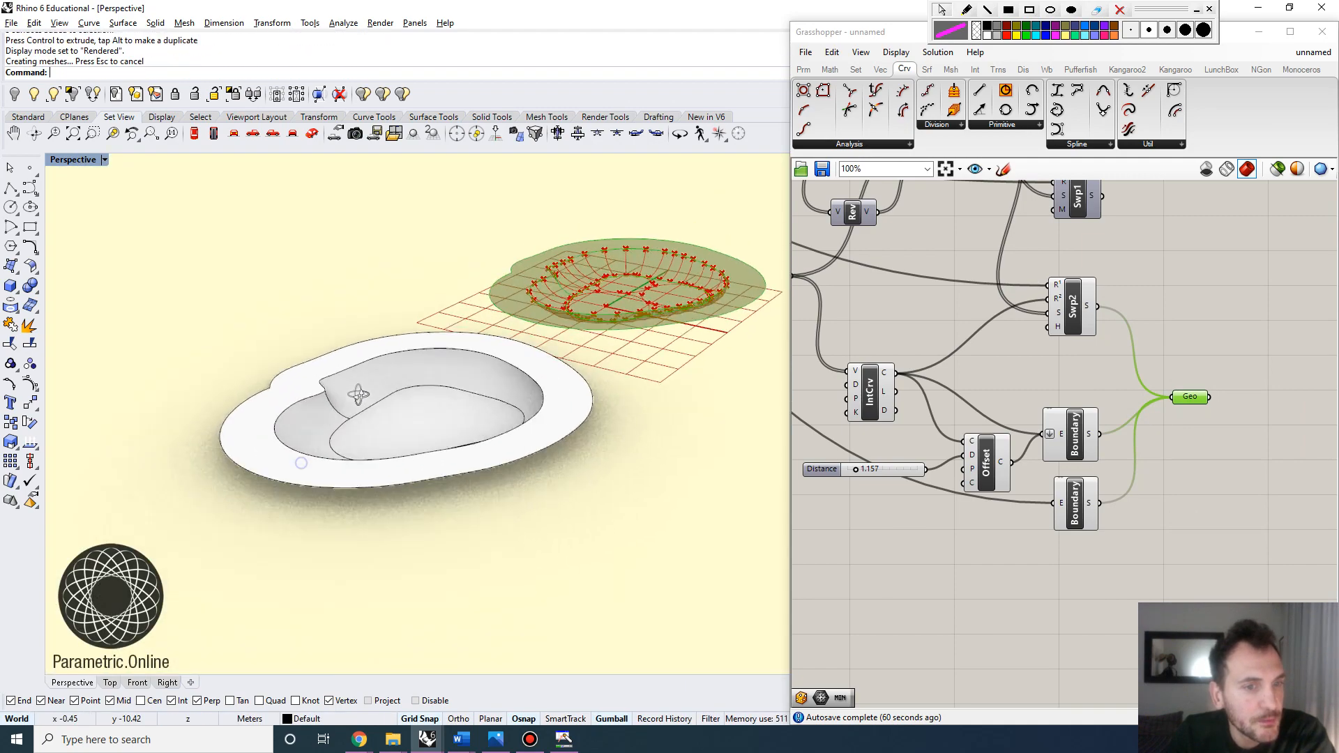
right_drag(359, 395, 248, 326)
click(325, 321)
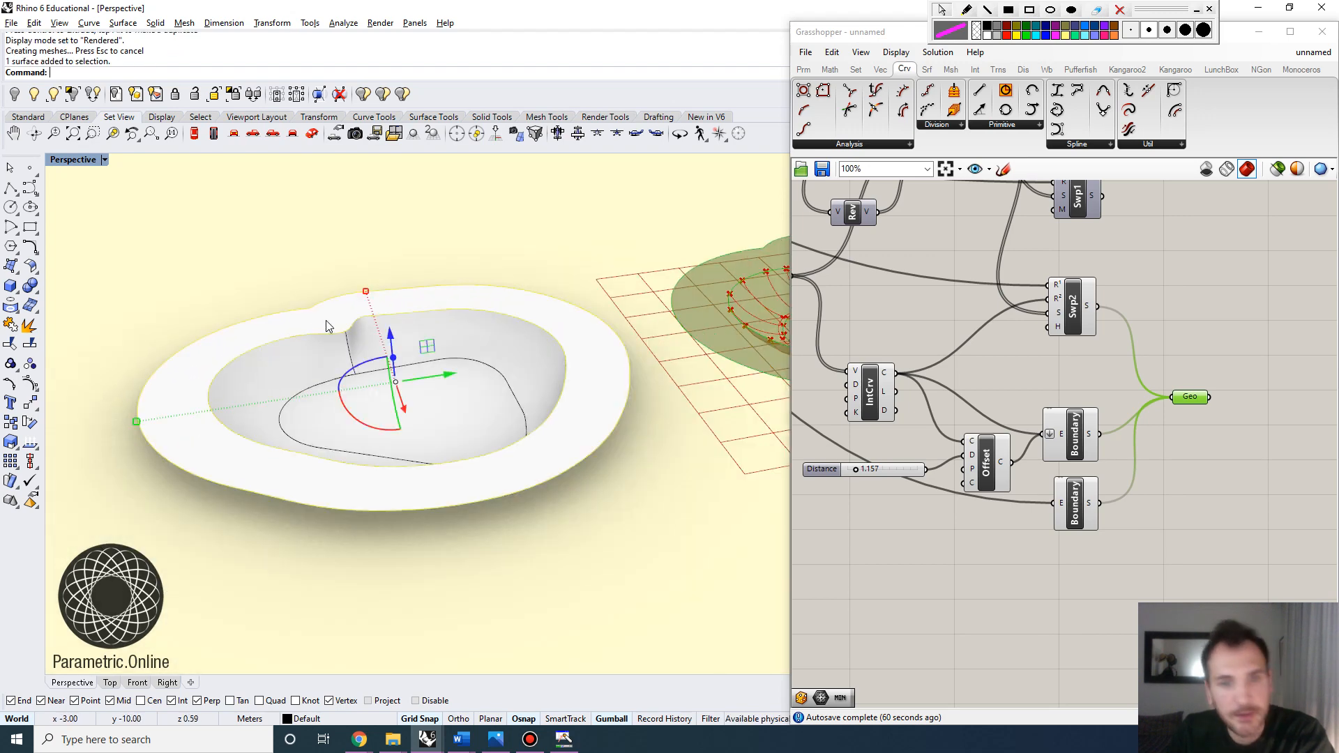
click(434, 573)
right_drag(419, 567, 393, 273)
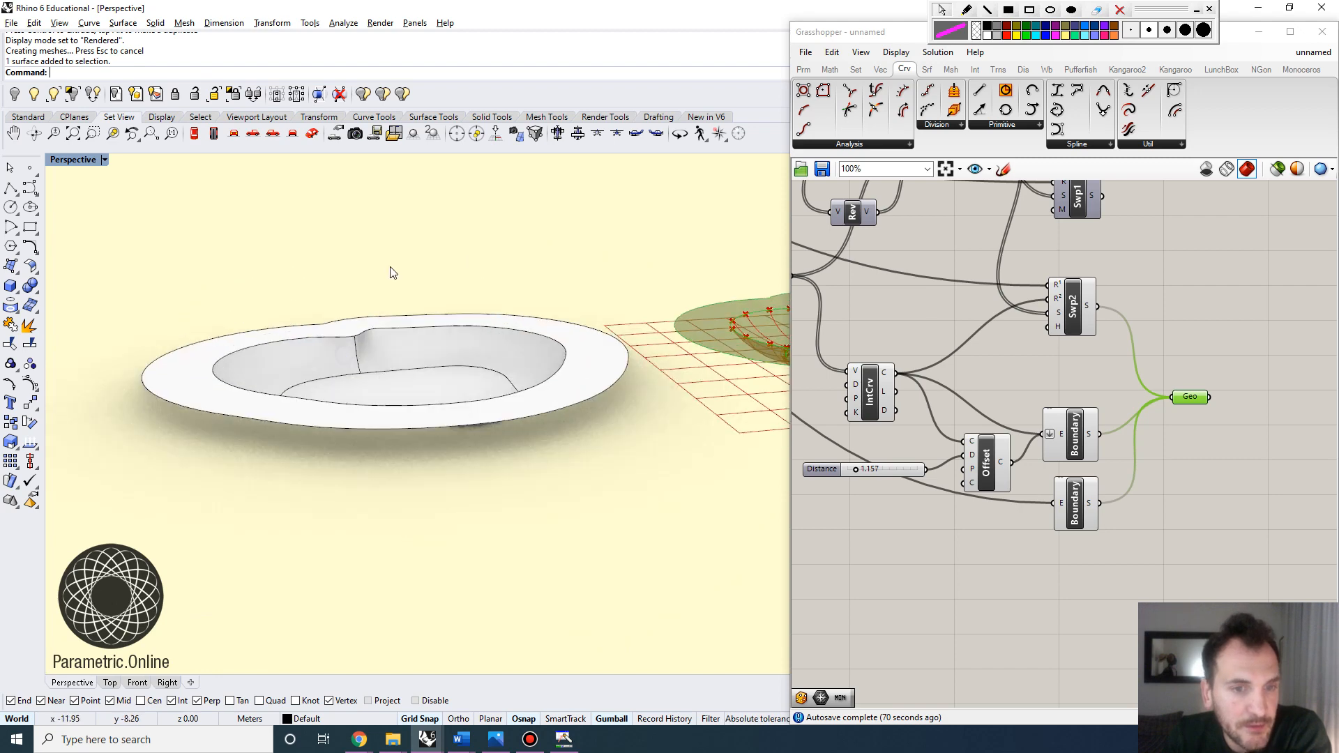
scroll(373, 352, down, 5)
right_drag(417, 378, 436, 467)
scroll(394, 383, up, 4)
click(391, 380)
click(516, 628)
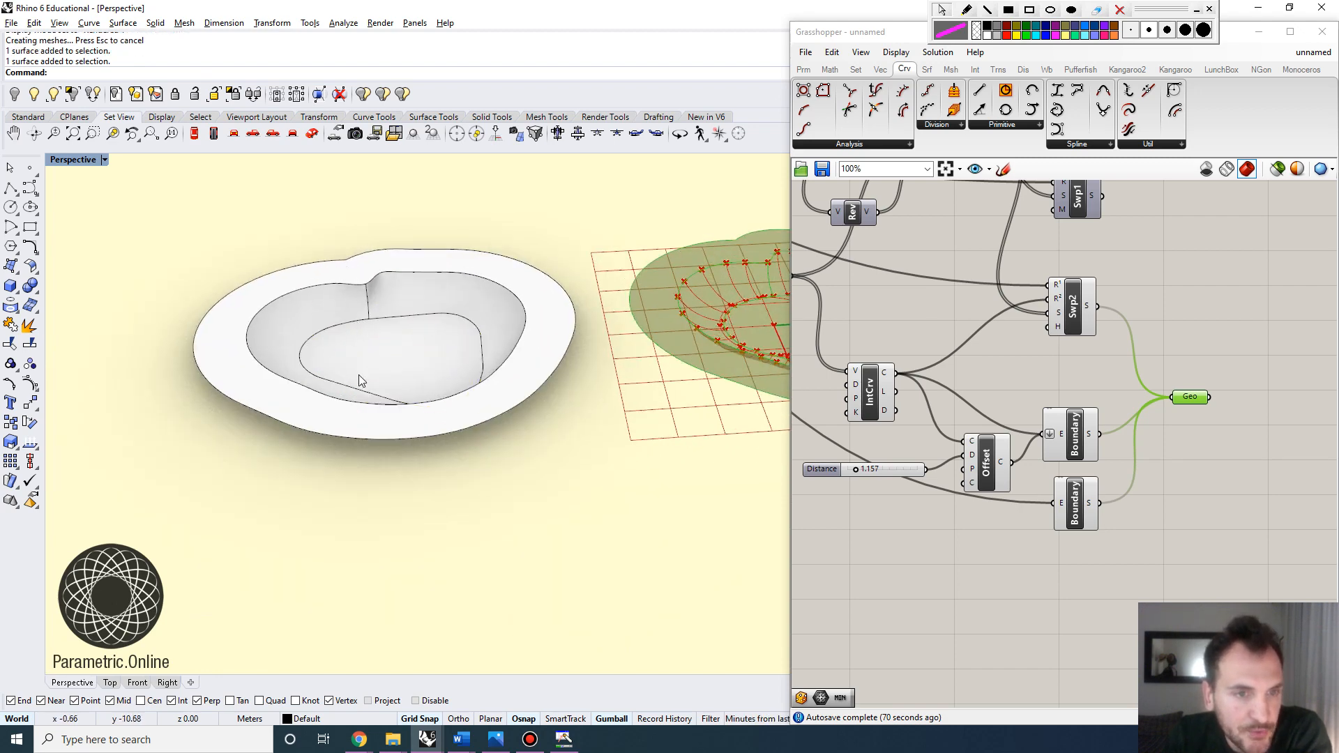
scroll(358, 380, down, 3)
scroll(388, 285, up, 2)
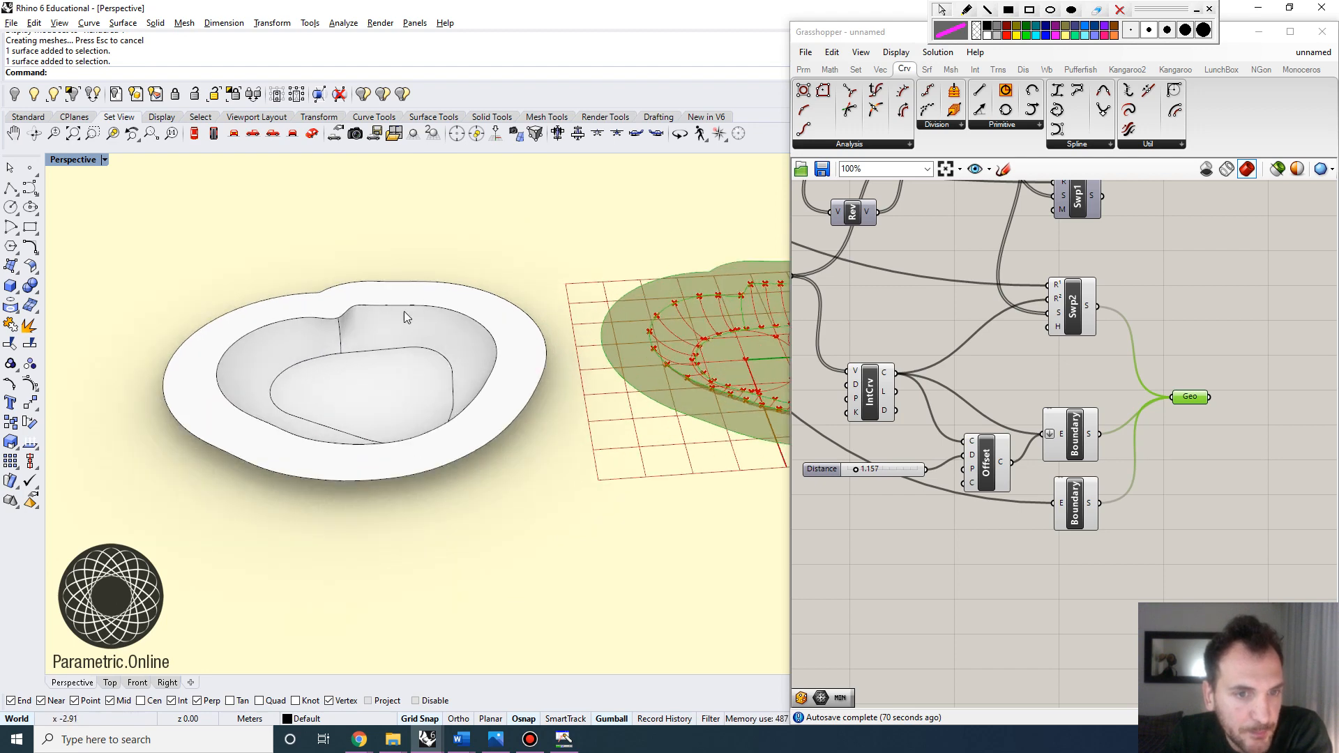
scroll(380, 292, down, 8)
scroll(617, 298, up, 4)
right_drag(422, 320, 433, 285)
scroll(460, 300, down, 5)
Step: Set the Radius slider feeding the Circle component at the start of the definition to 1.714
click(1124, 331)
scroll(1123, 331, down, 5)
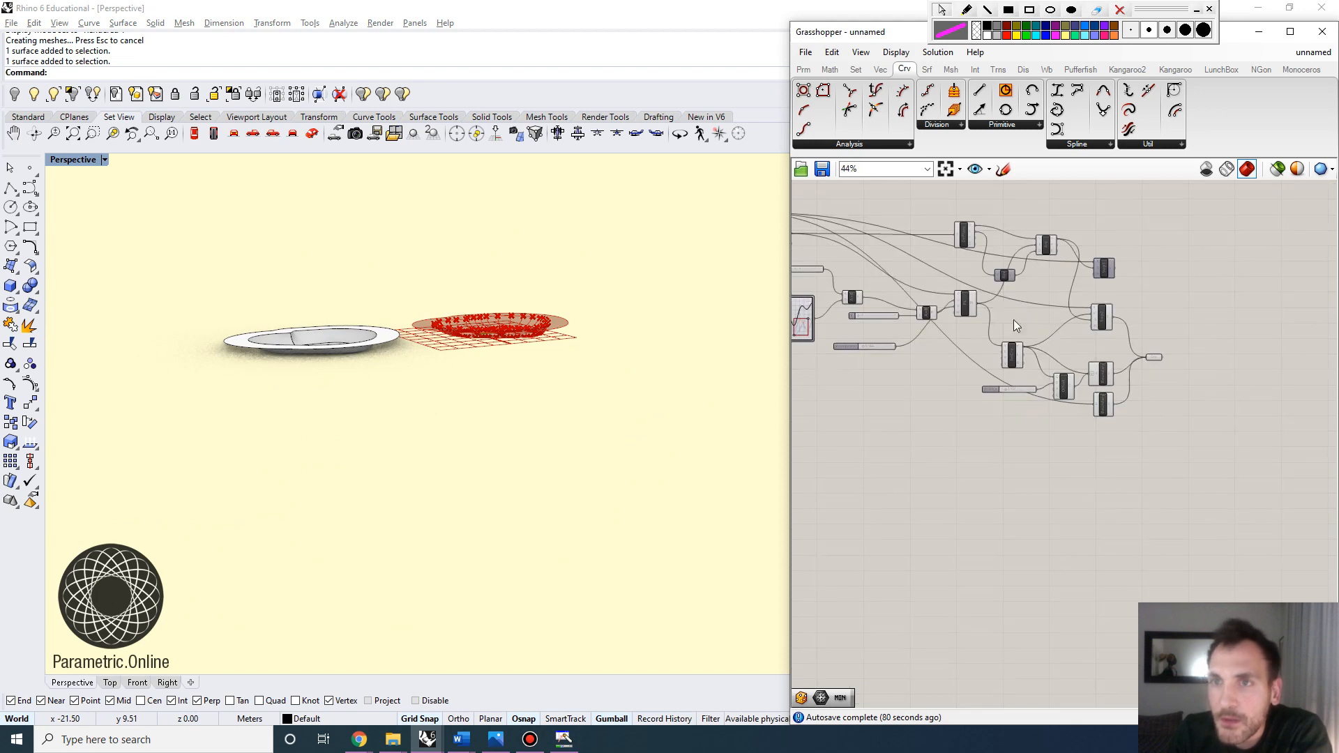
scroll(1014, 319, down, 3)
right_drag(1064, 388, 1039, 377)
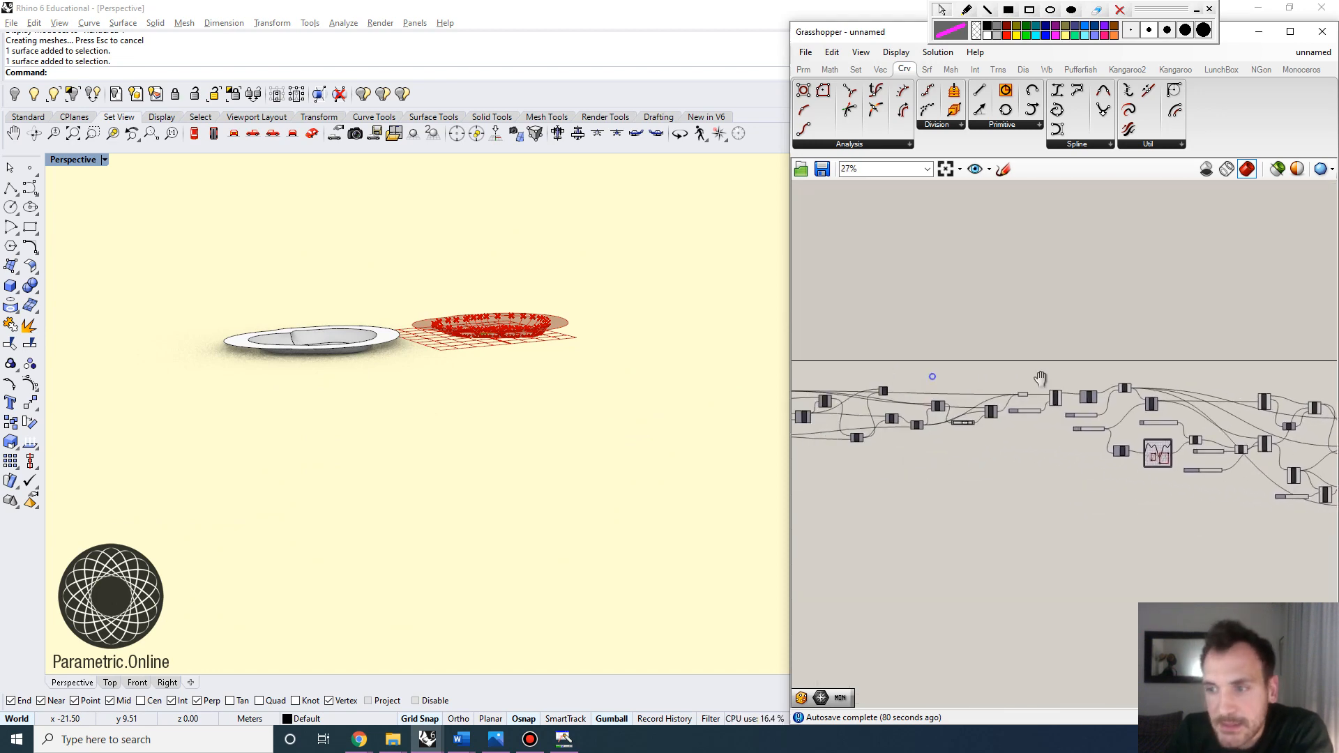
scroll(1010, 364, up, 3)
right_drag(509, 453, 482, 448)
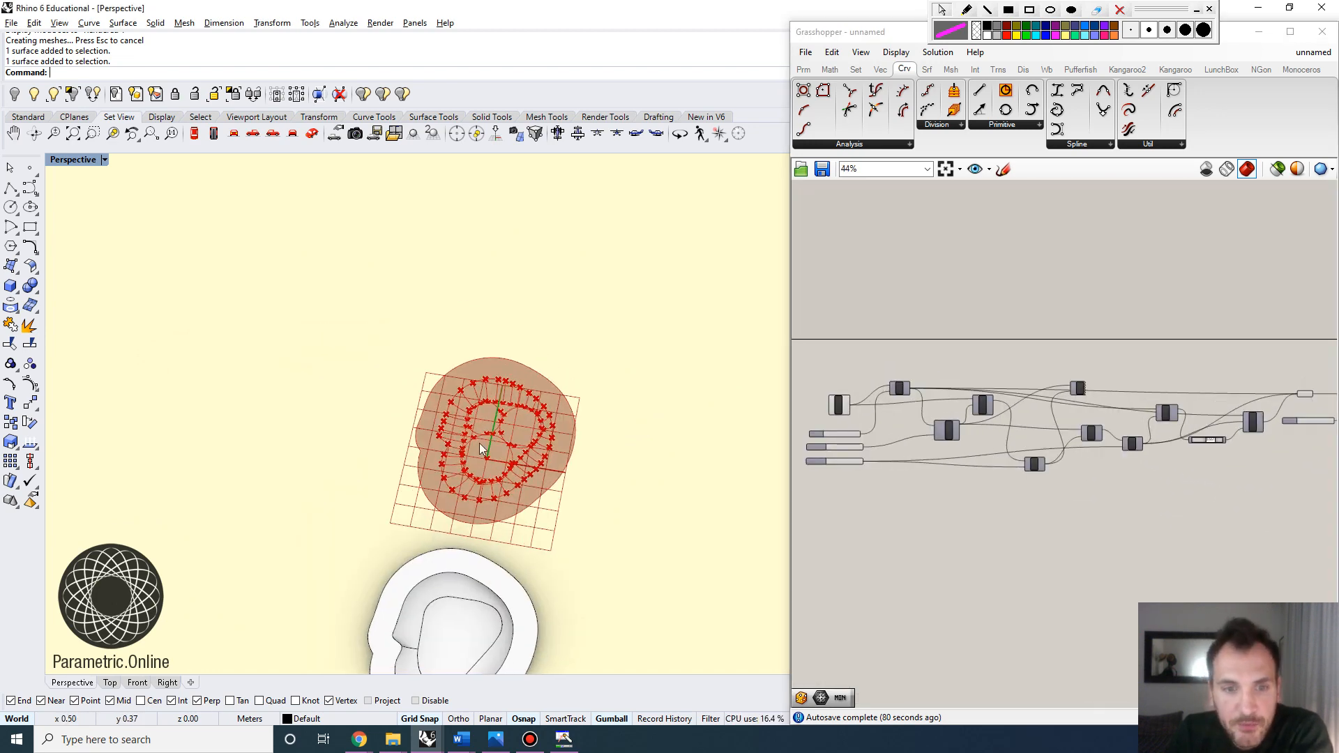
scroll(481, 448, up, 4)
scroll(1025, 481, up, 8)
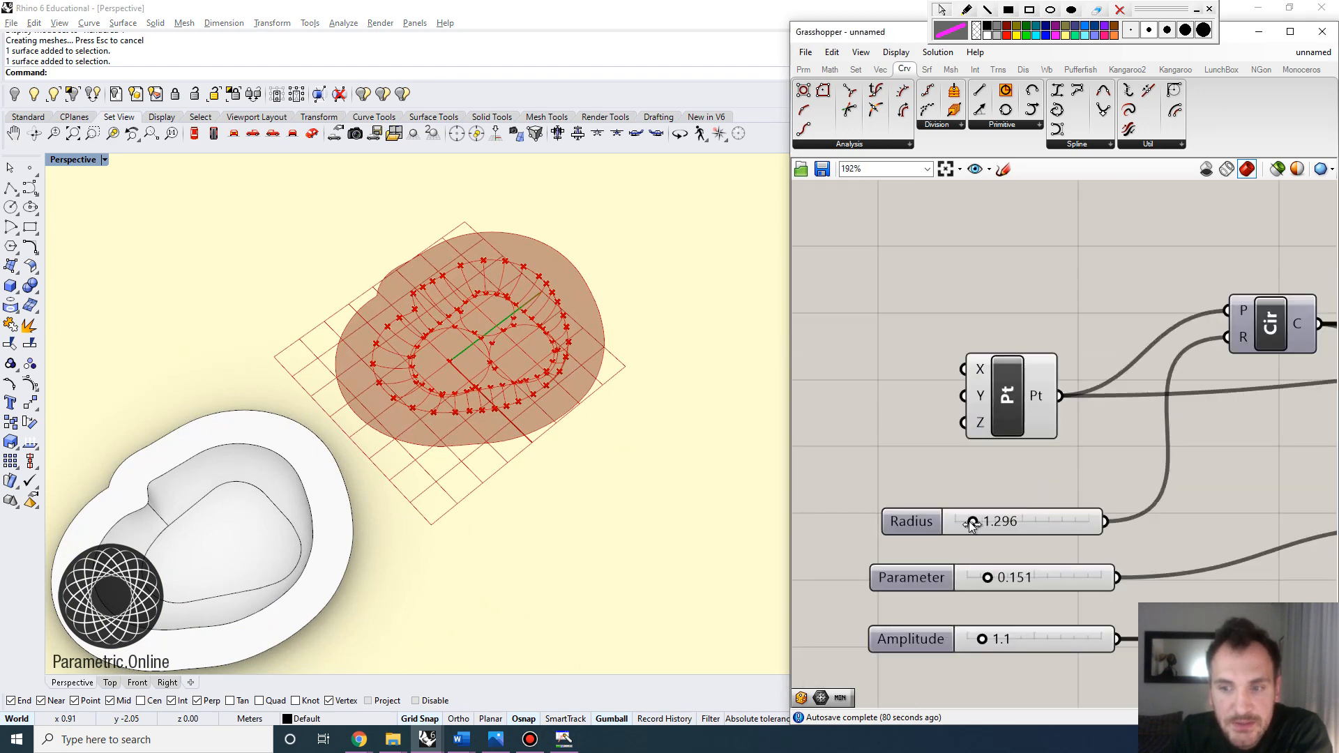
drag(973, 523, 977, 519)
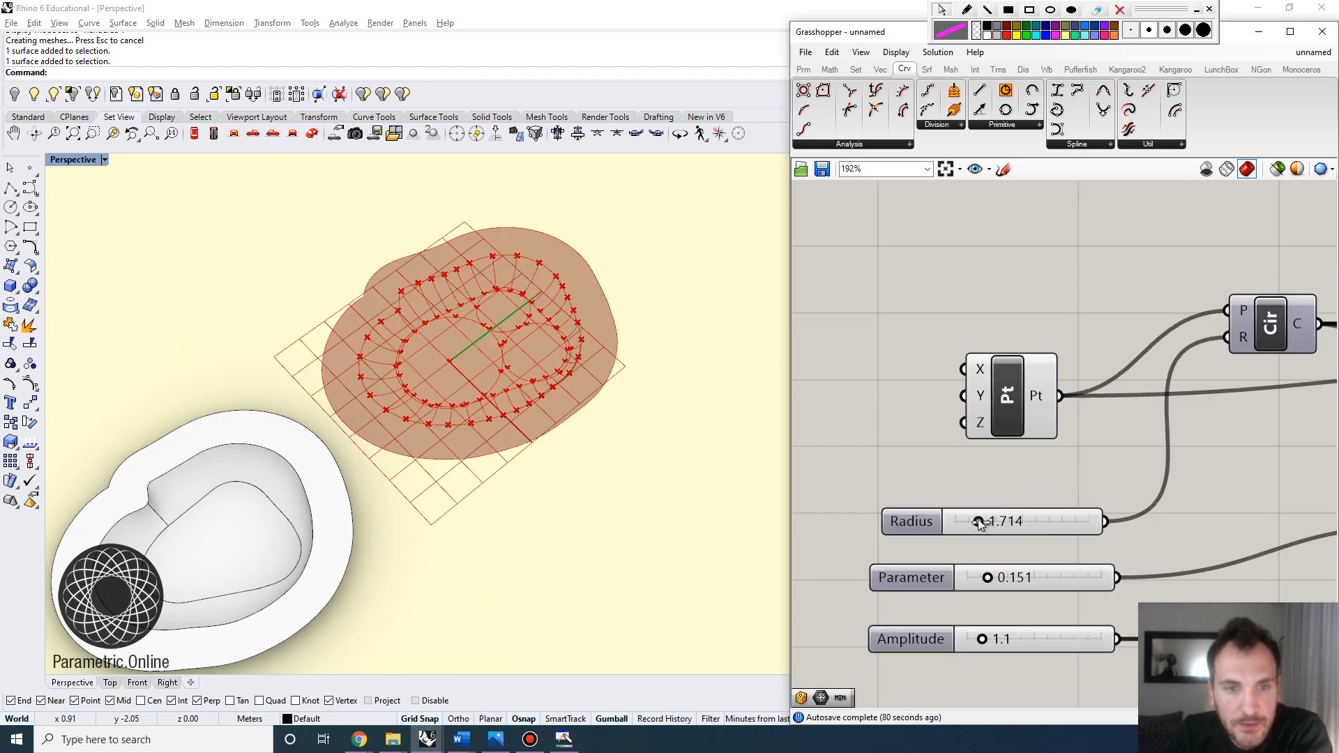
Step: Set the Parameter slider to 0.135 and the Amplitude slider to 1.6 to vary the pool outline
right_drag(1011, 561, 1007, 479)
drag(984, 504, 982, 503)
drag(977, 563, 983, 565)
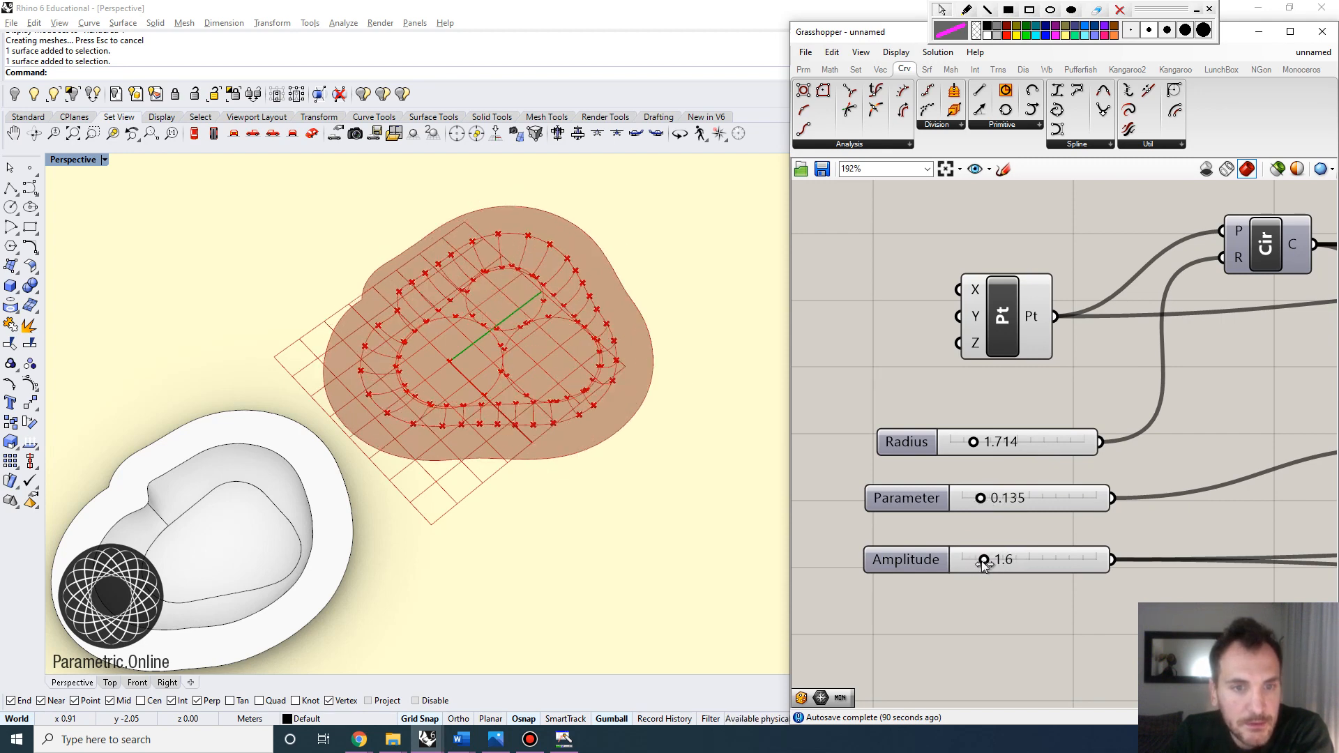
right_drag(630, 494, 509, 333)
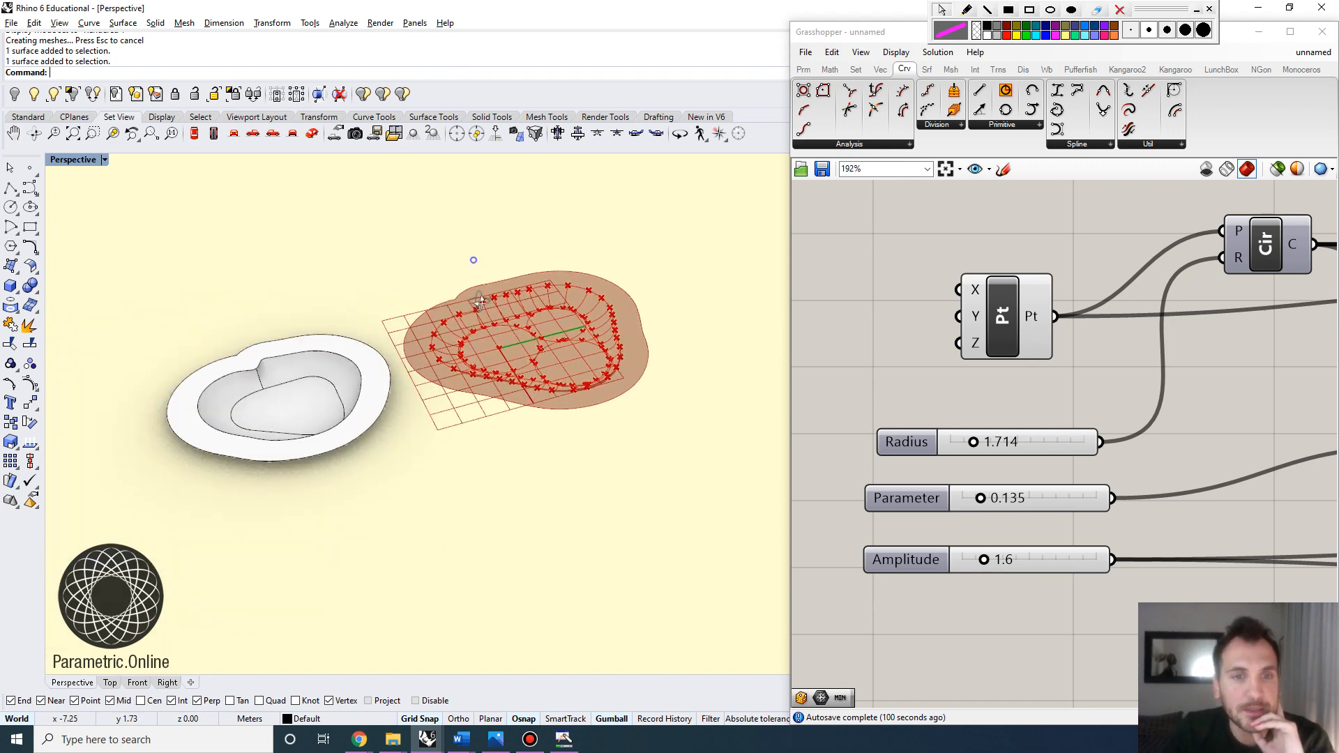
scroll(474, 282, up, 3)
scroll(509, 324, down, 3)
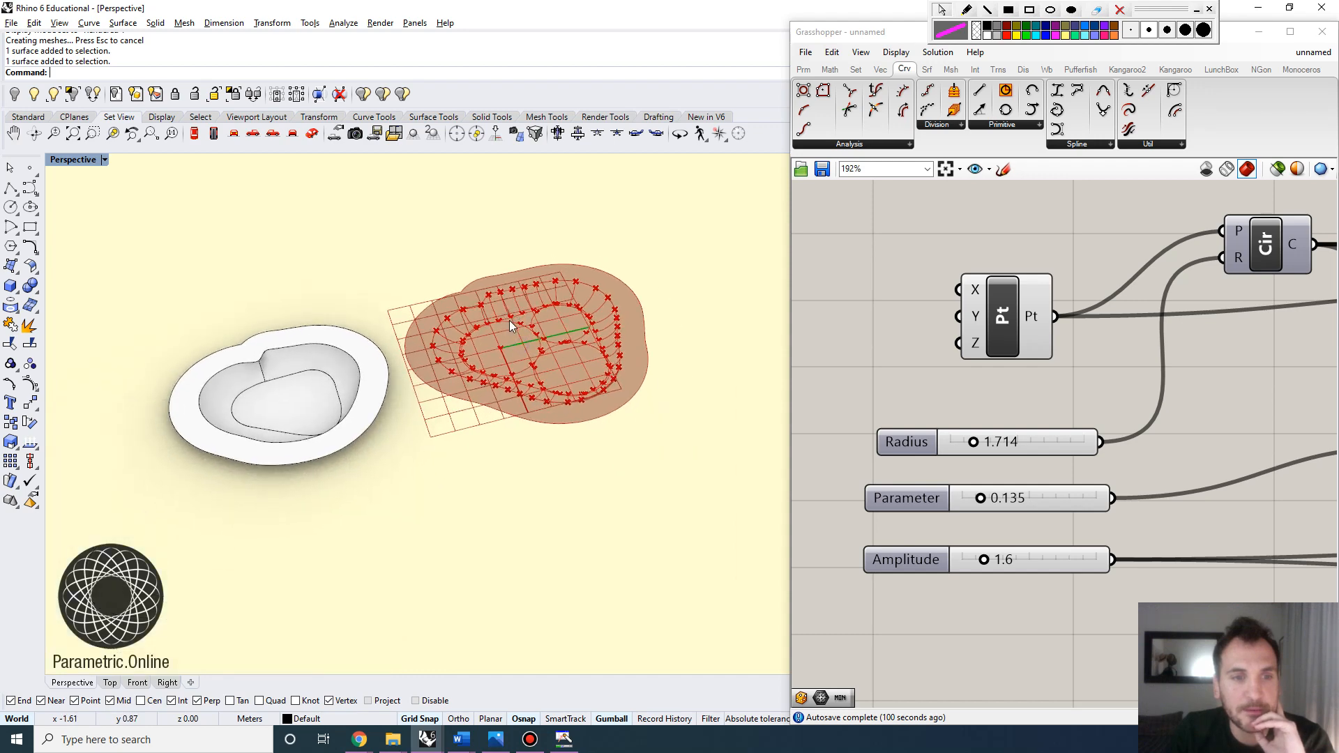